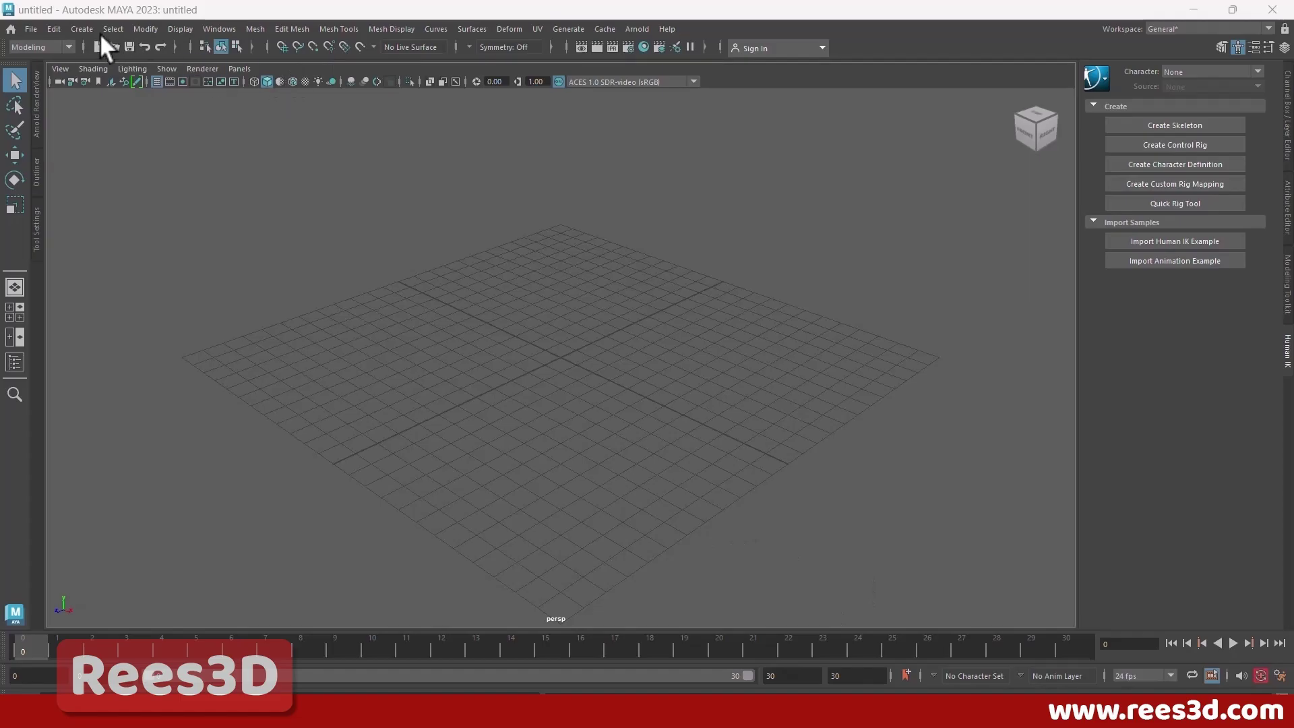
Step: Create a polygon cube at the origin of the scene
click(95, 28)
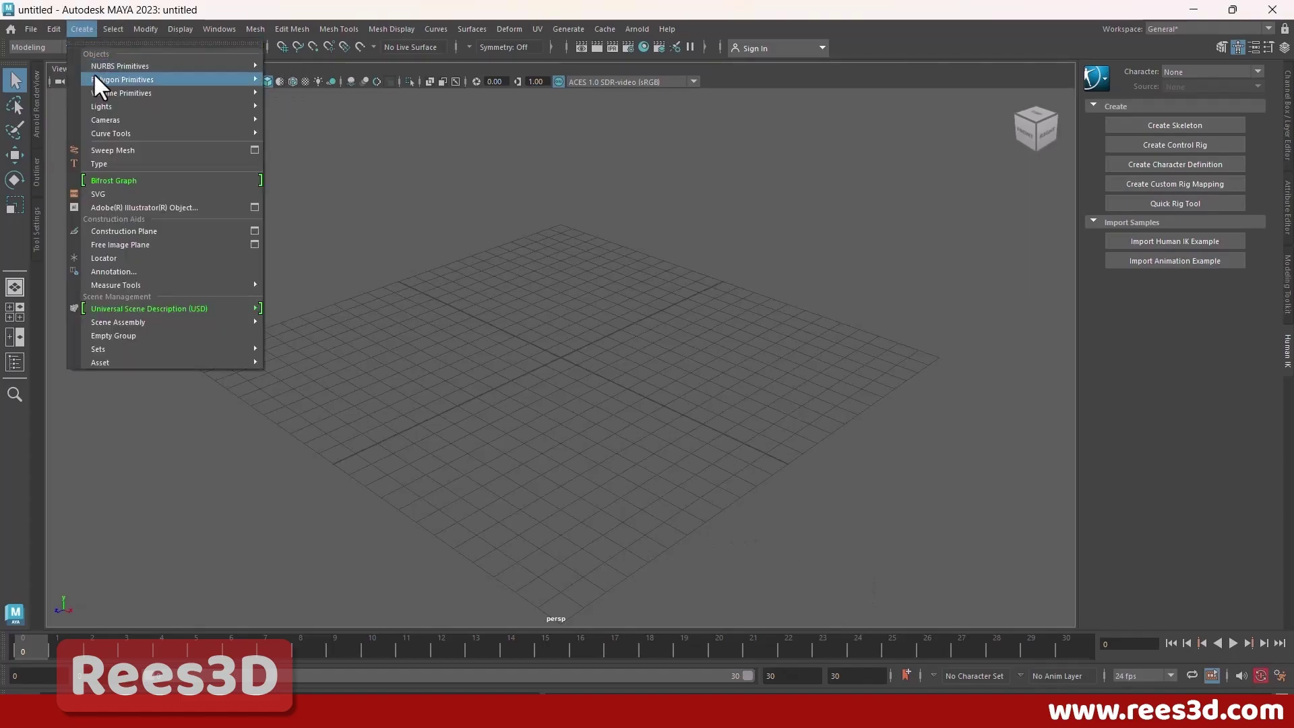
mouse_move(94, 77)
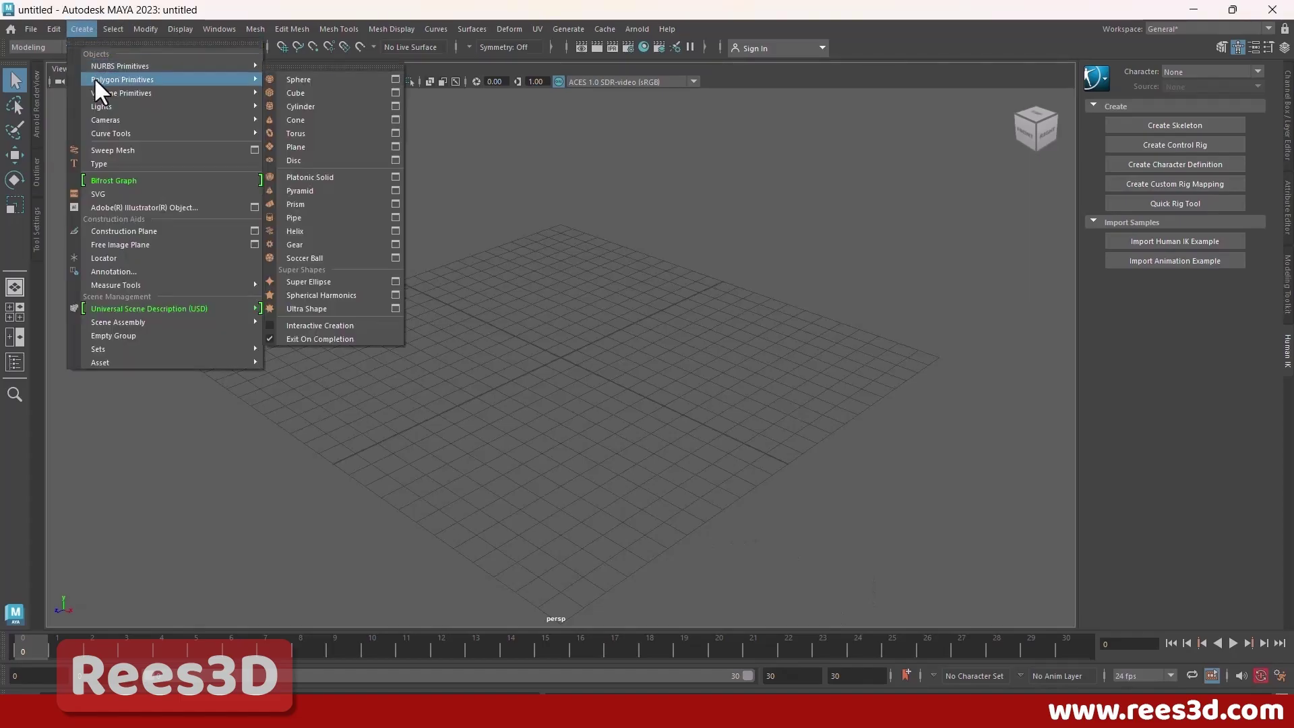
click(305, 93)
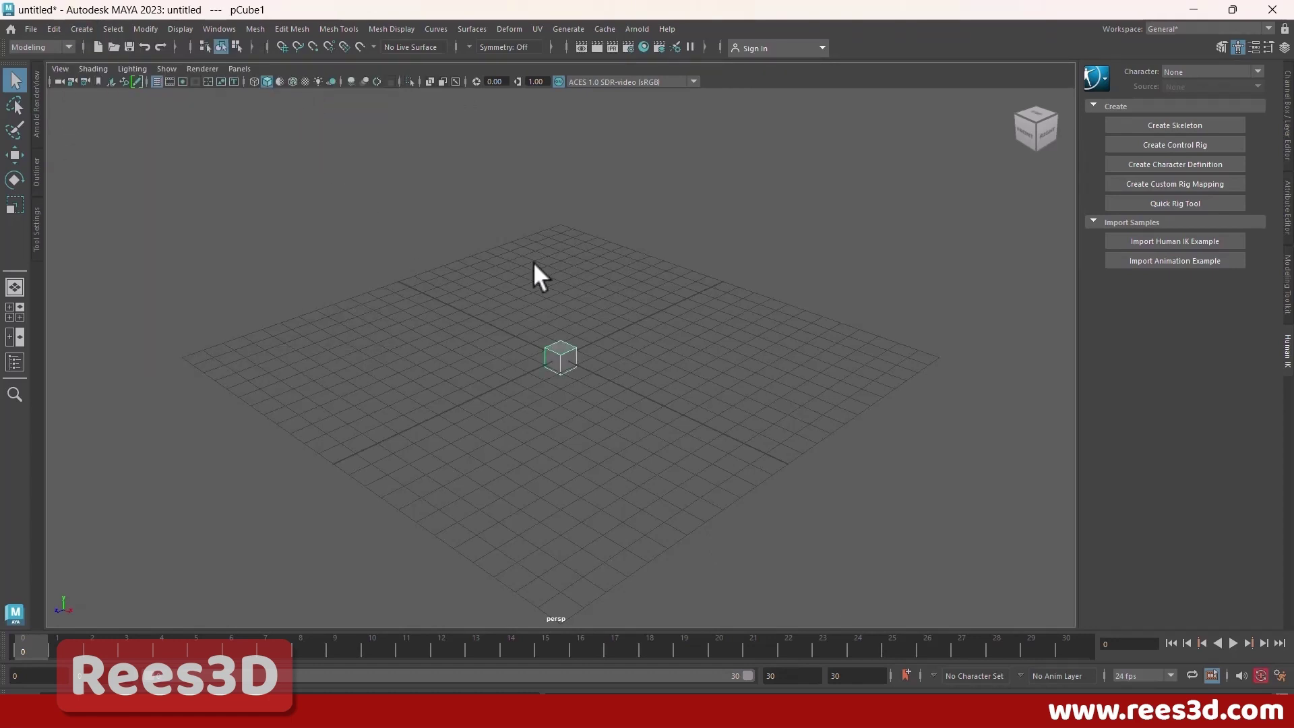
Step: Scale the cube uniformly to about 3.98, and flatten it in Y to a scale of about 0.91
alt+drag(535, 270, 561, 273)
alt+right_drag(562, 273, 851, 307)
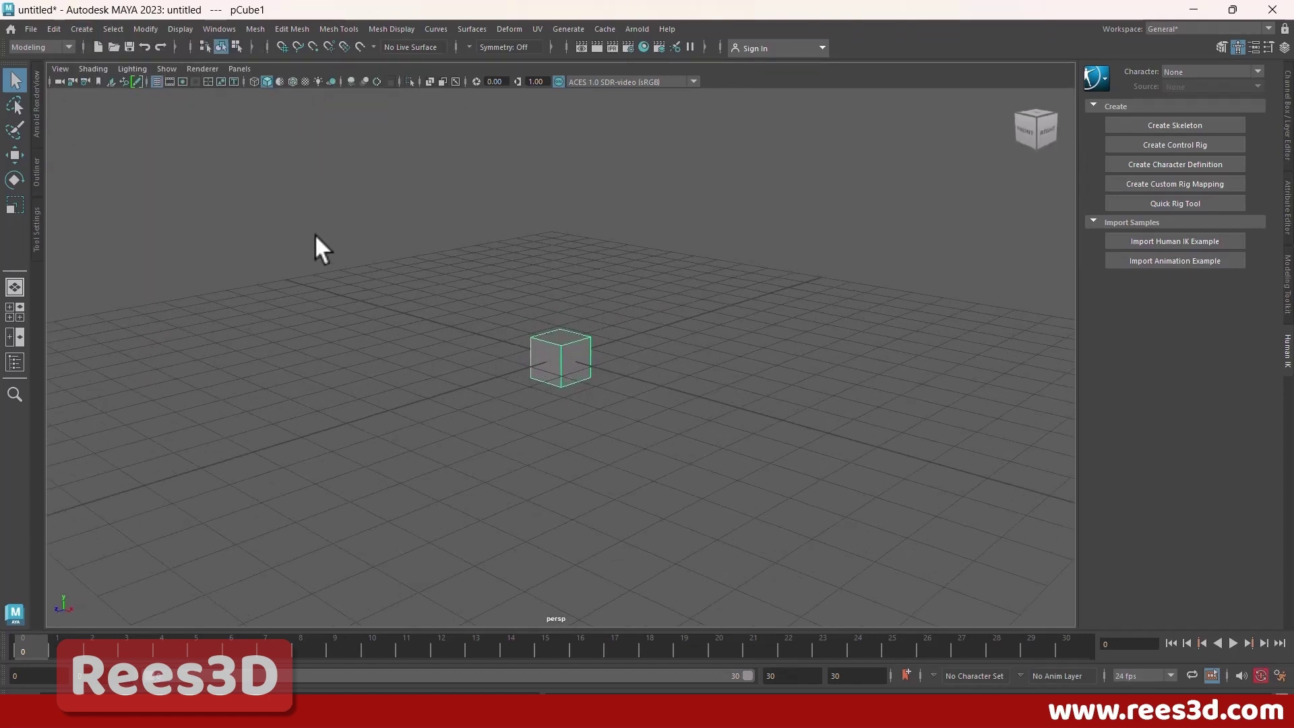
click(14, 205)
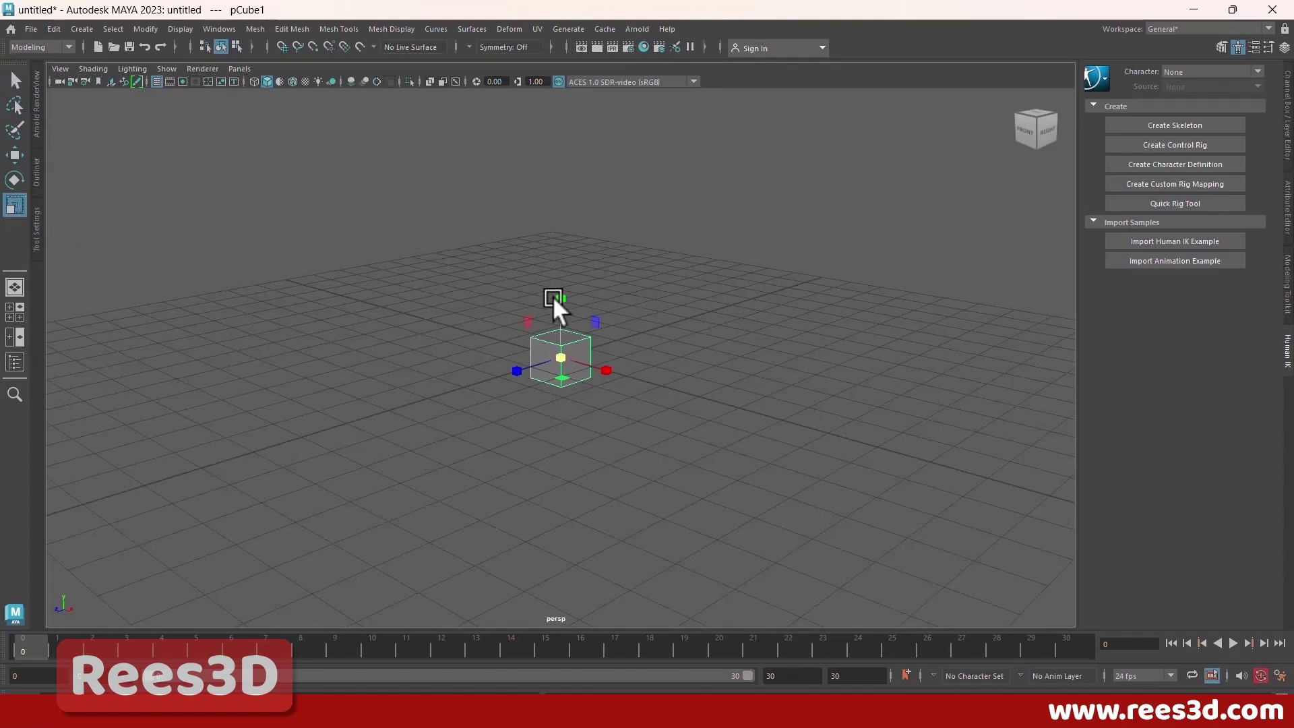
click(1287, 152)
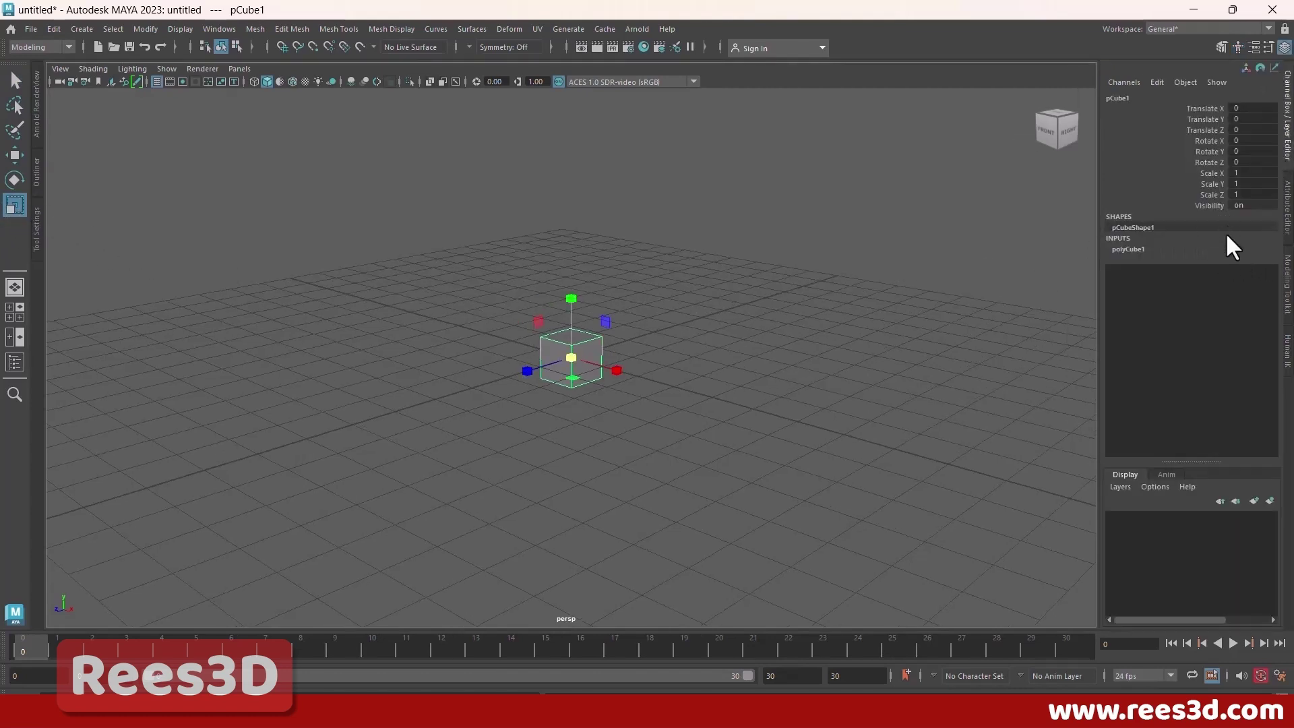
click(1186, 251)
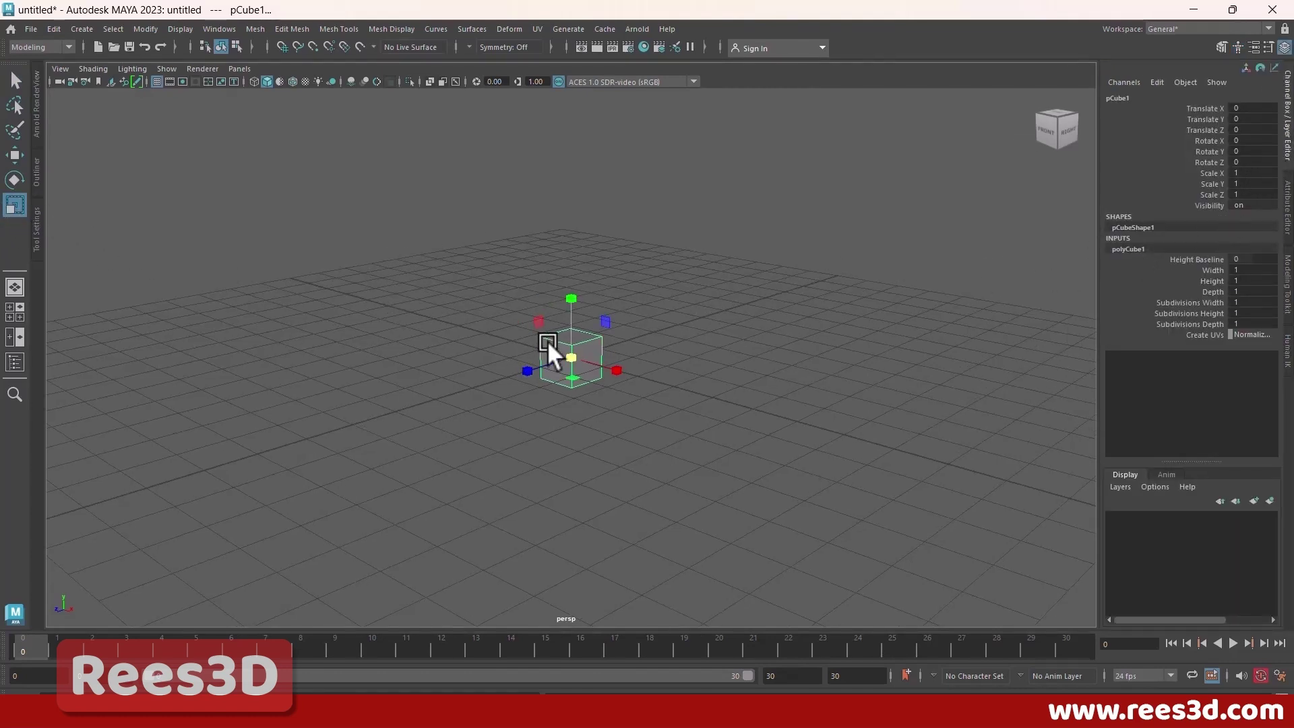
drag(572, 354, 620, 346)
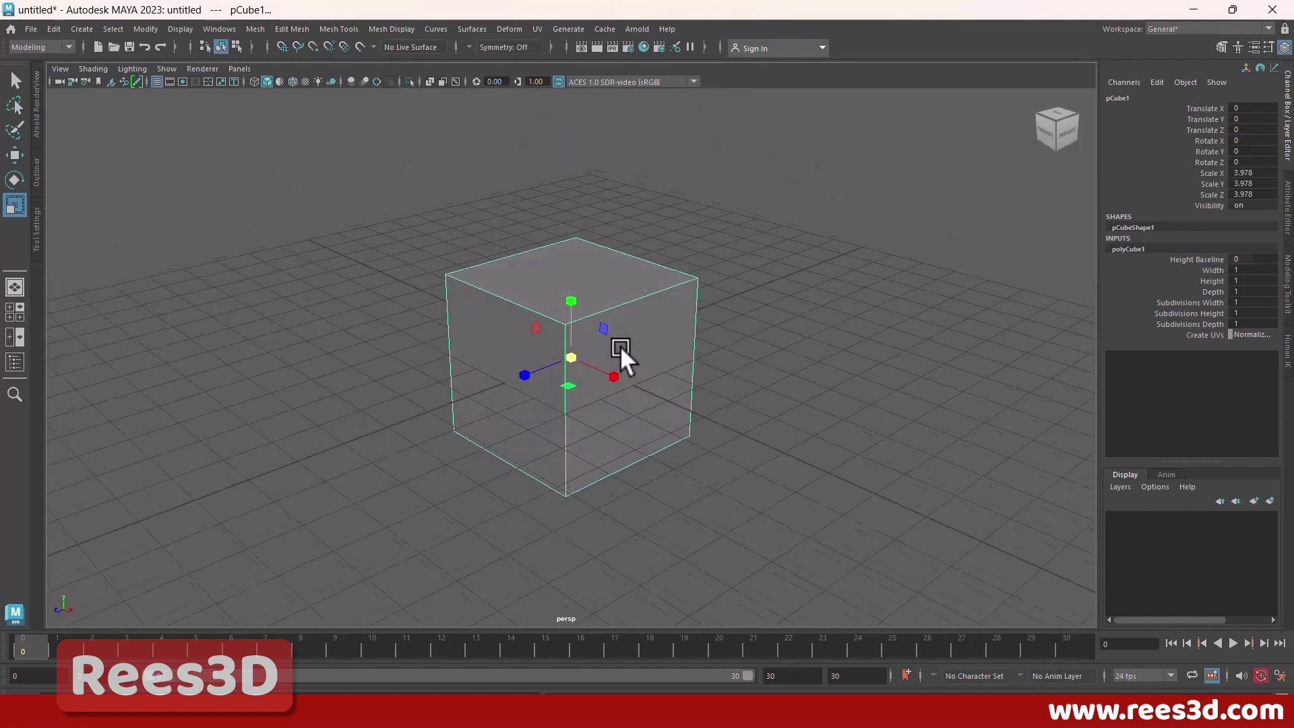
drag(573, 297, 669, 355)
Step: Move the flattened cube straight up above the grid to a Translate Y of about 3.88
click(15, 155)
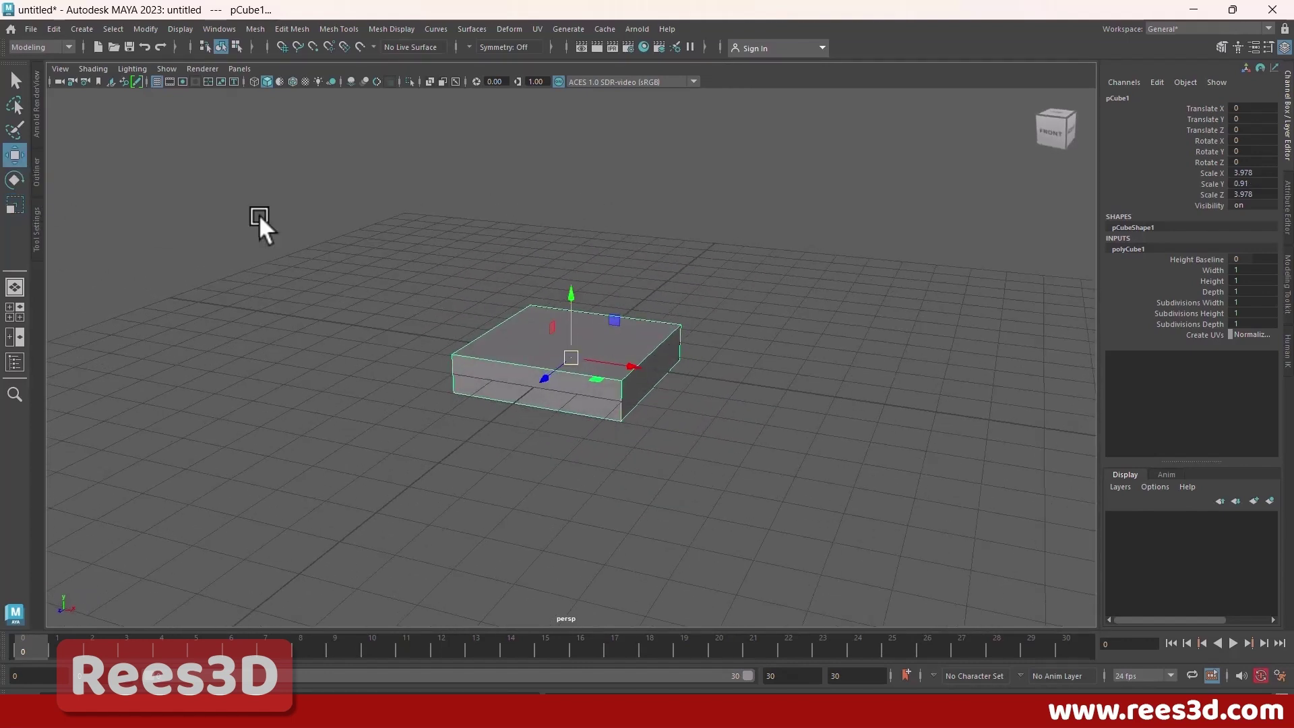
alt+middle_drag(624, 295, 621, 370)
drag(569, 370, 571, 197)
Step: Widen the slab in X and Z together to a scale of about 5.57, keeping its thickness
mouse_move(605, 359)
alt+mouse_down()
mouse_move(594, 353)
mouse_move(632, 362)
mouse_move(592, 368)
alt+mouse_up()
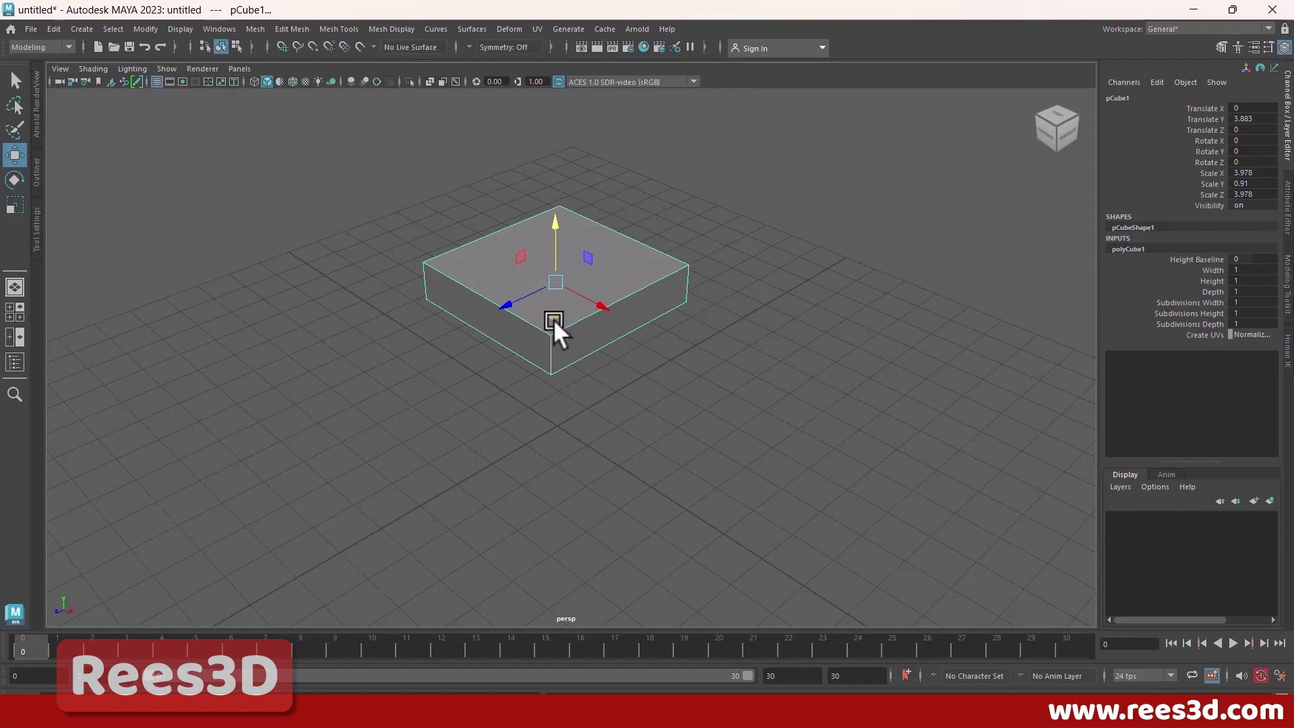
click(16, 206)
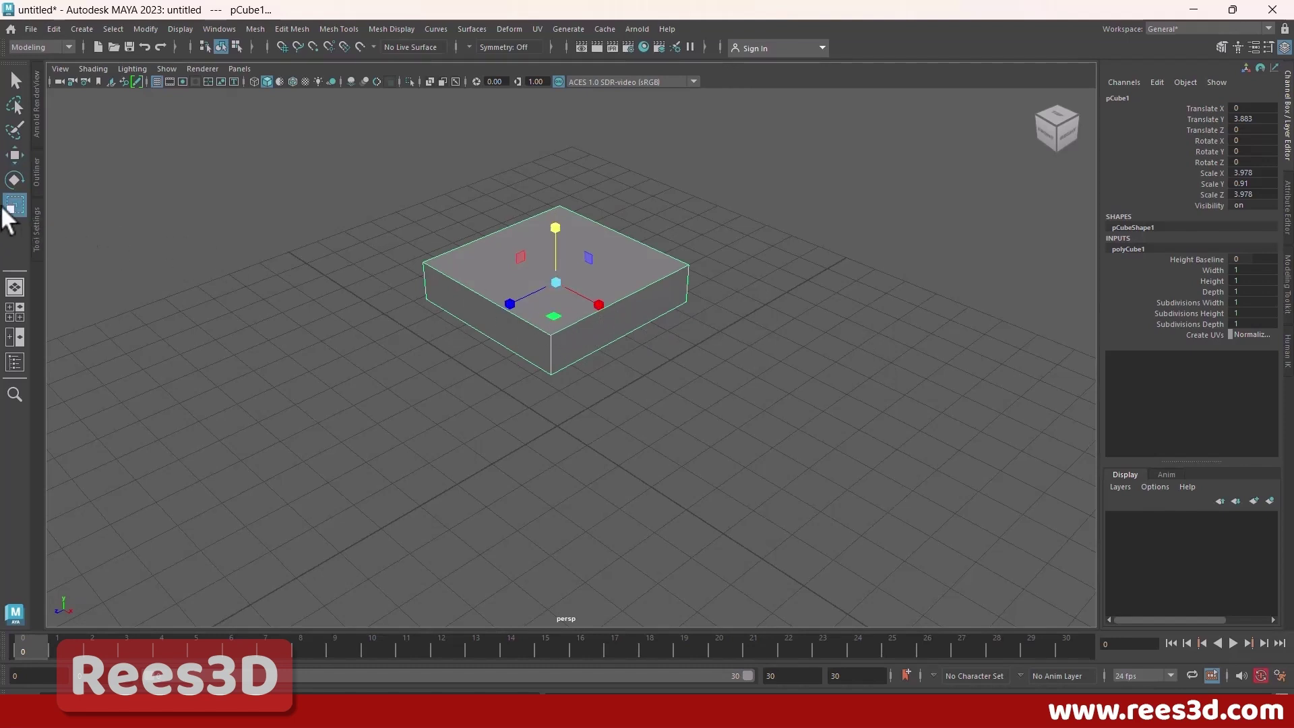
drag(552, 313, 645, 381)
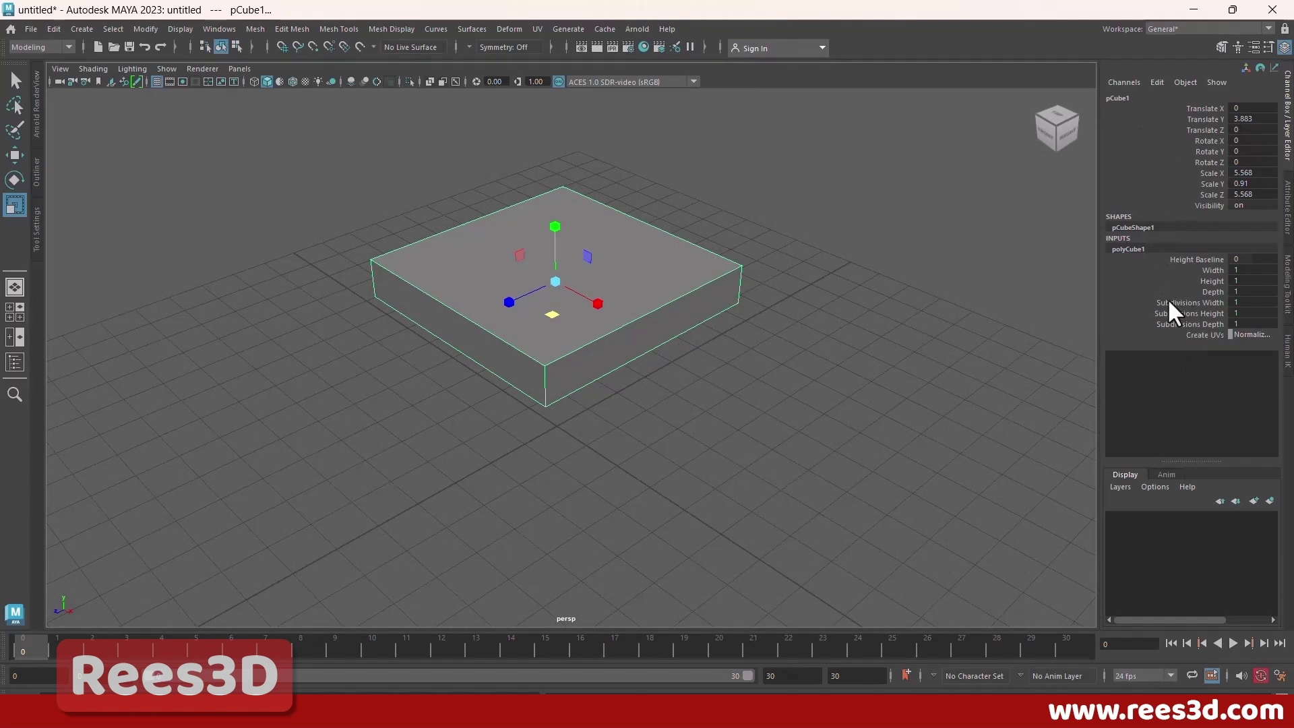
Step: Subdivide the slab with Subdivisions Width 5, Subdivisions Height 2 and Subdivisions Depth 5
click(1287, 101)
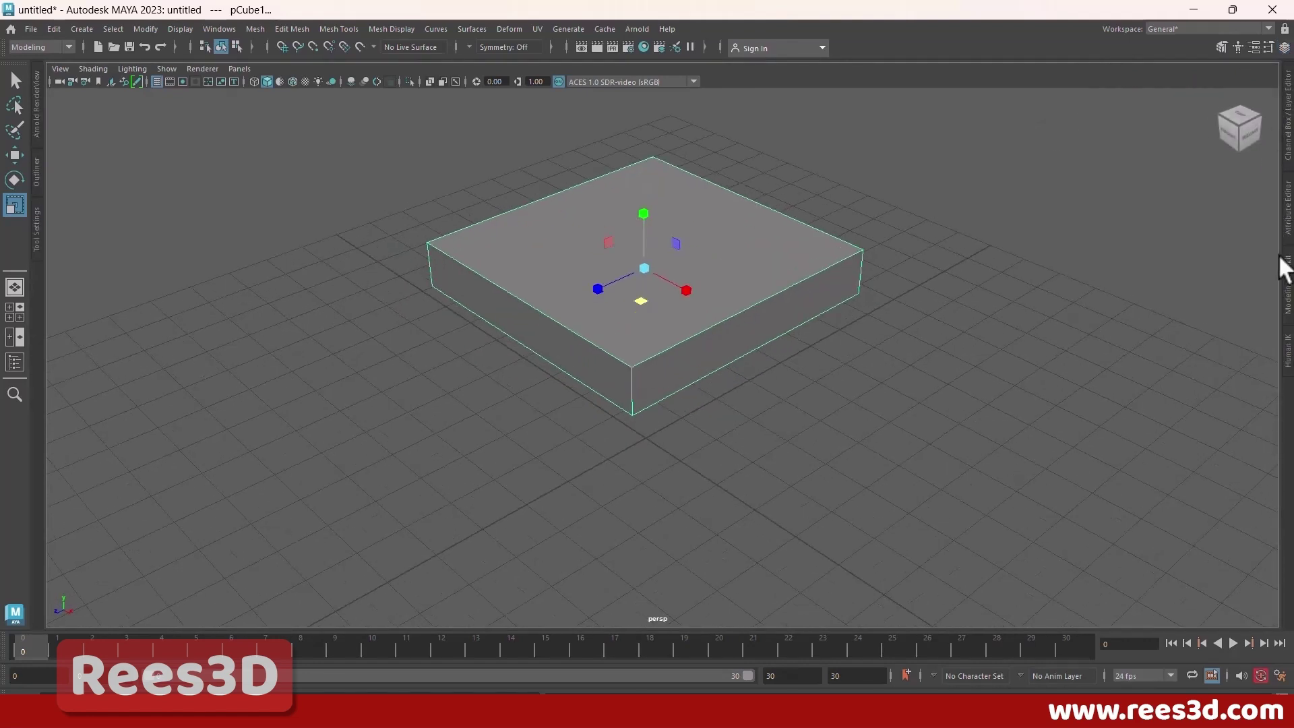
click(1287, 122)
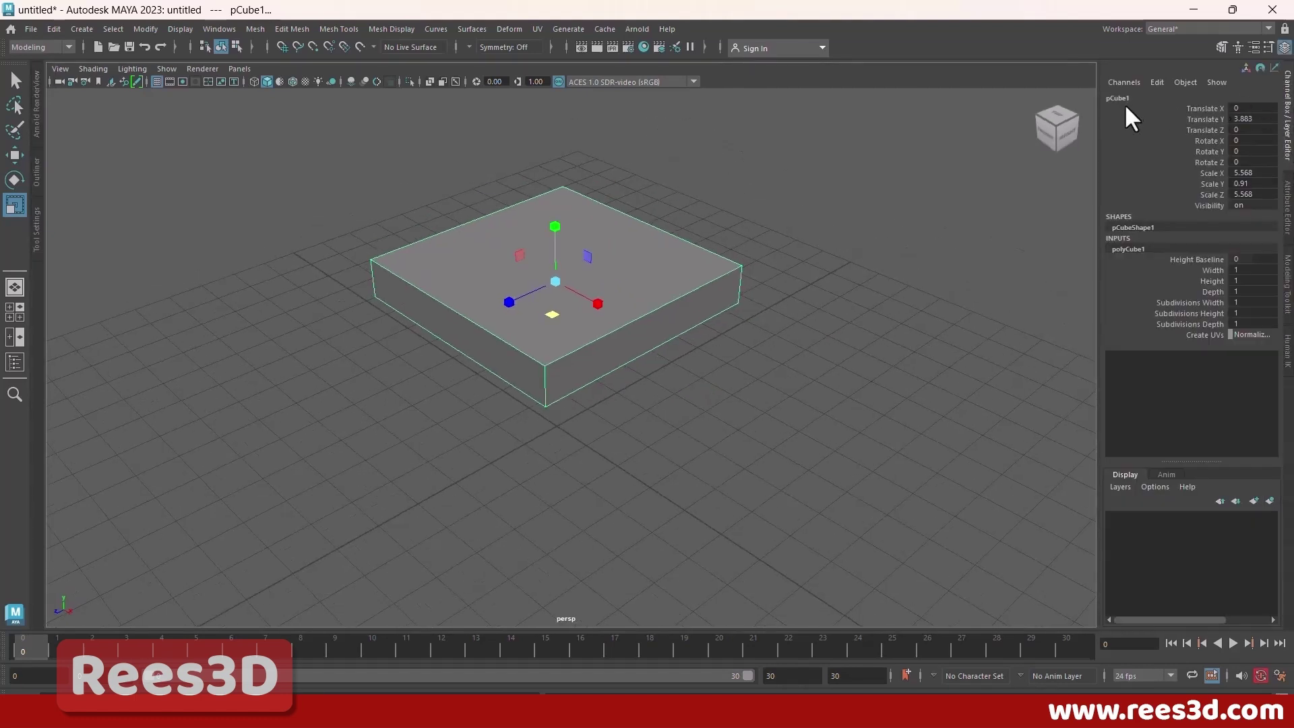
double_click(1123, 249)
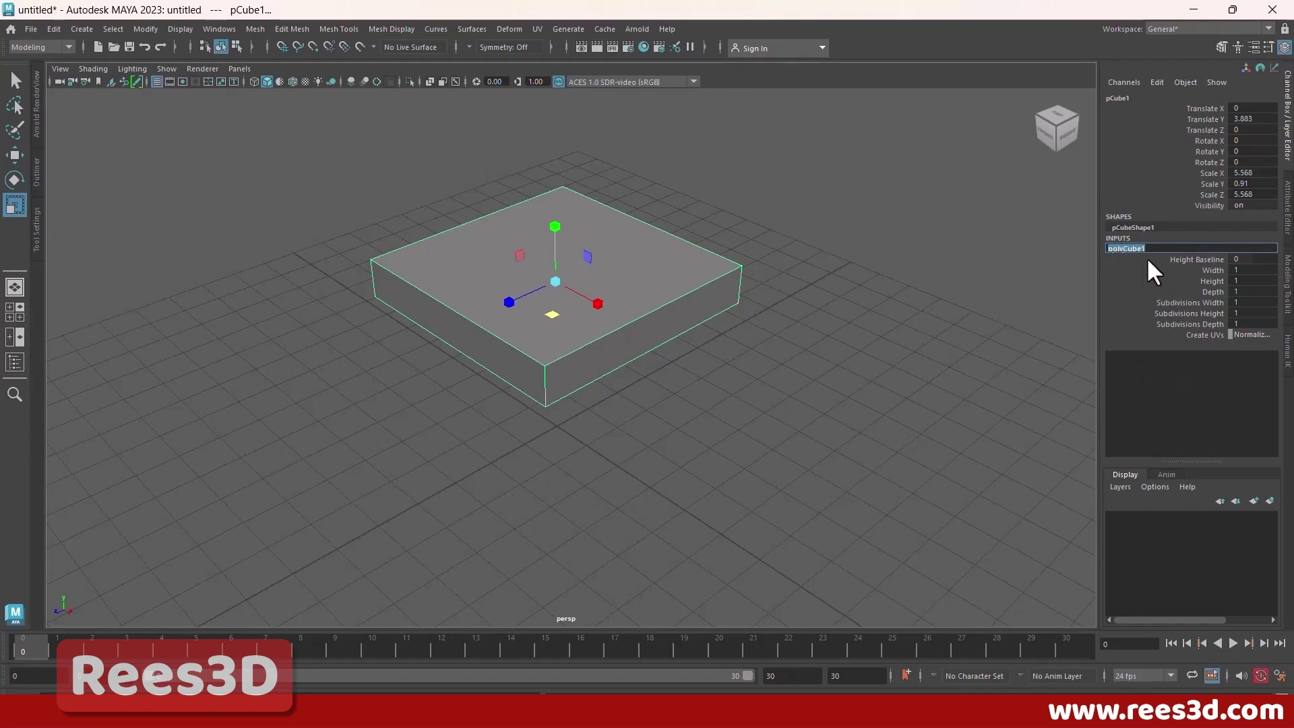
click(1207, 302)
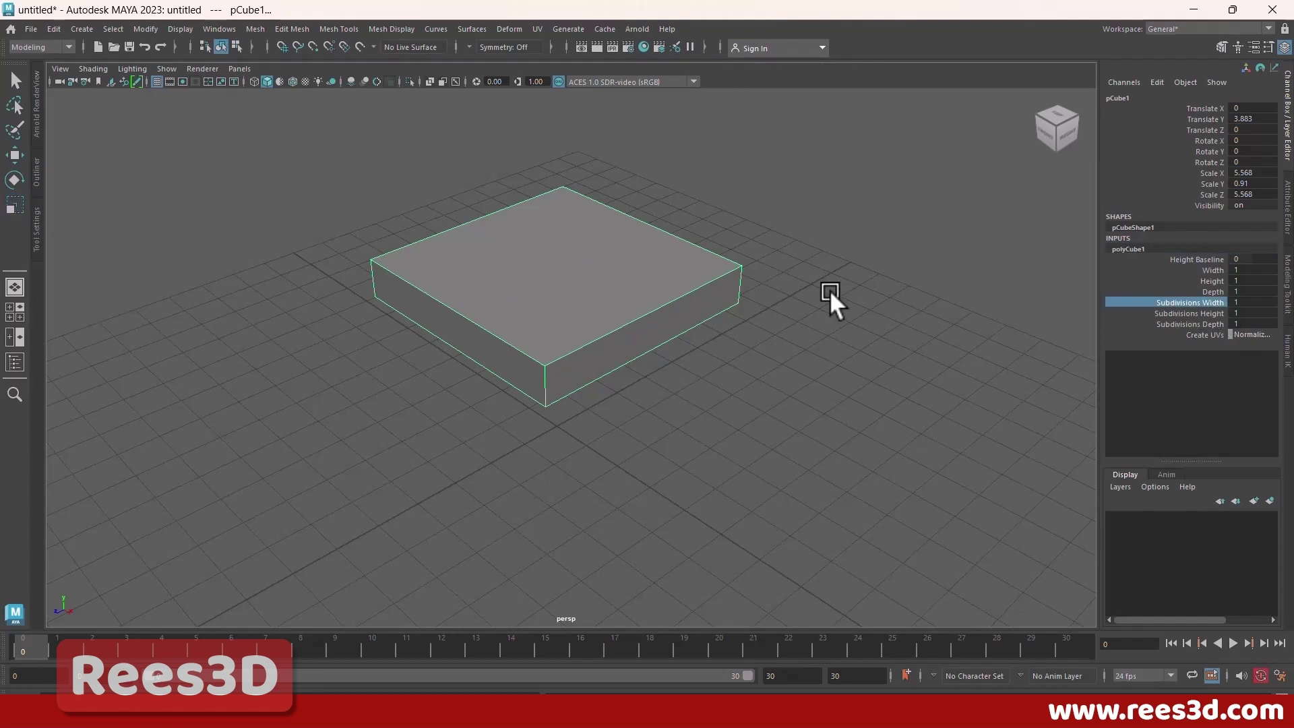
middle_drag(829, 288, 853, 289)
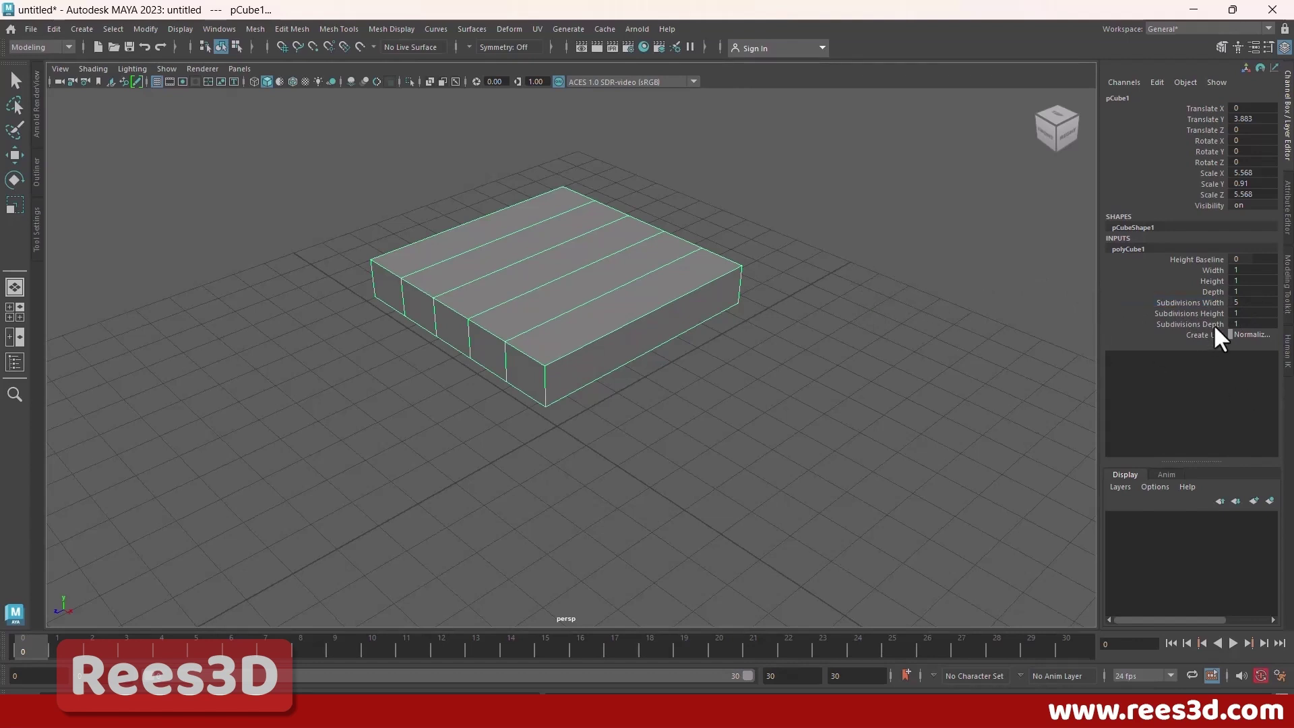
click(1183, 314)
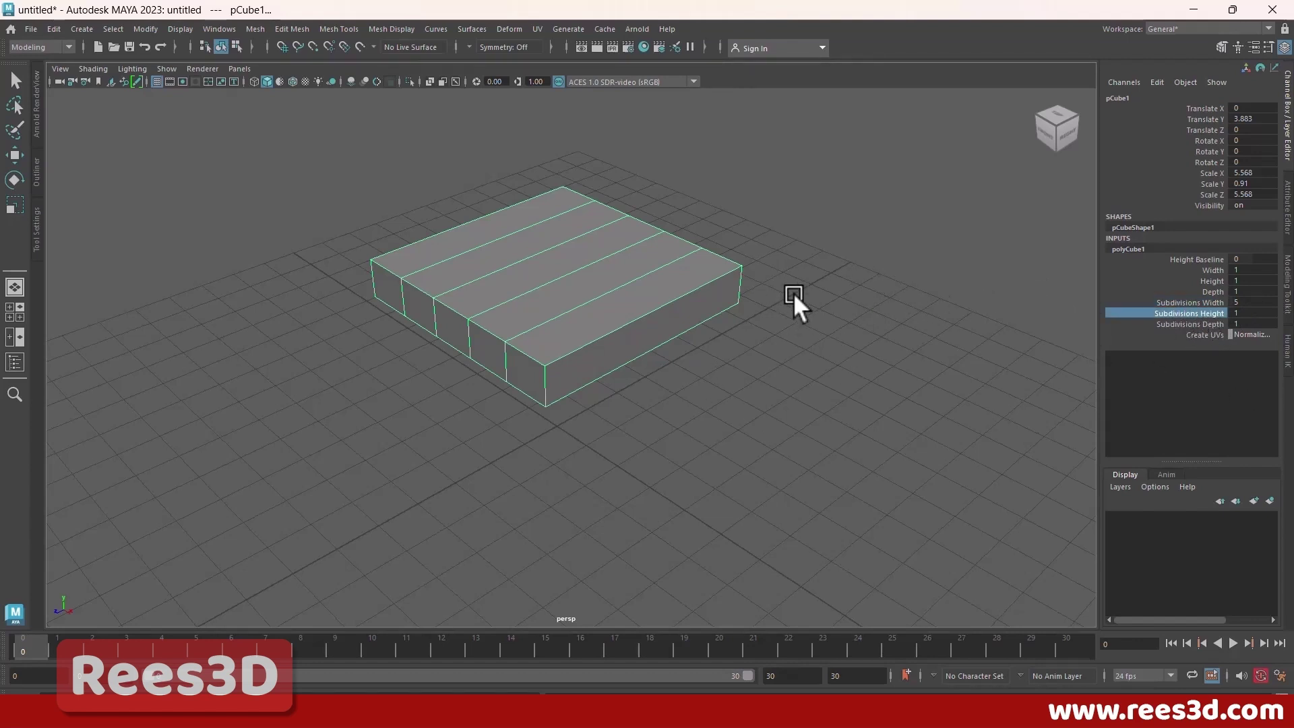
middle_drag(805, 302, 814, 312)
click(1189, 324)
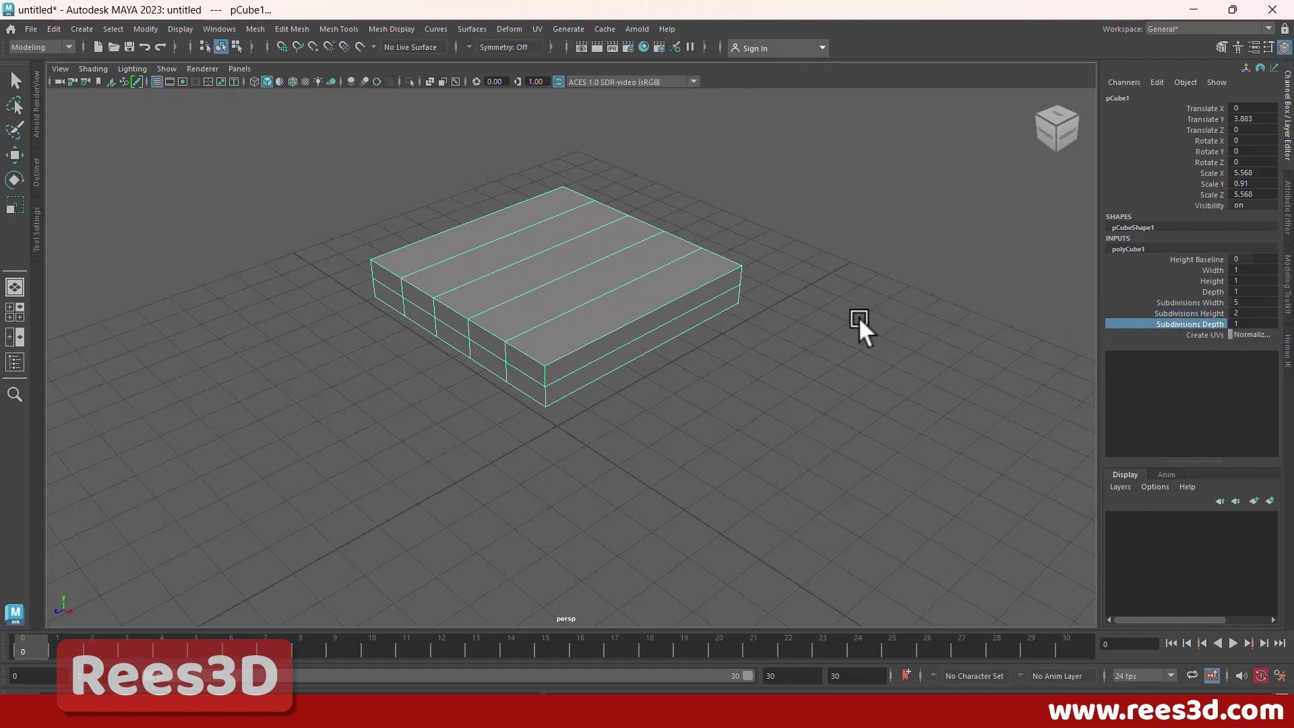
middle_drag(860, 318, 894, 325)
mouse_move(768, 414)
alt+mouse_down()
mouse_move(714, 426)
mouse_move(747, 410)
alt+mouse_up()
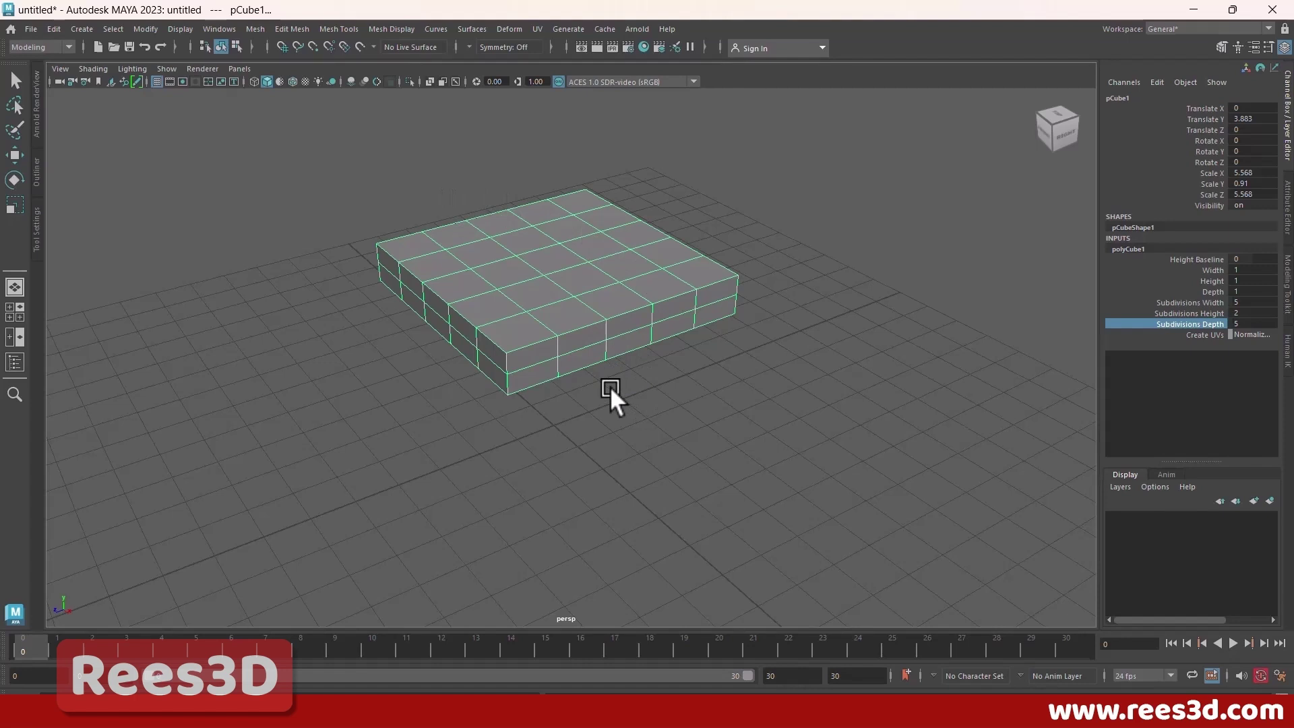
Step: Switch to the four-view layout, enlarge the top and perspective views, and frame the slab closely in both
key(alt+Tab)
key(Tab)
key(Tab)
key(space)
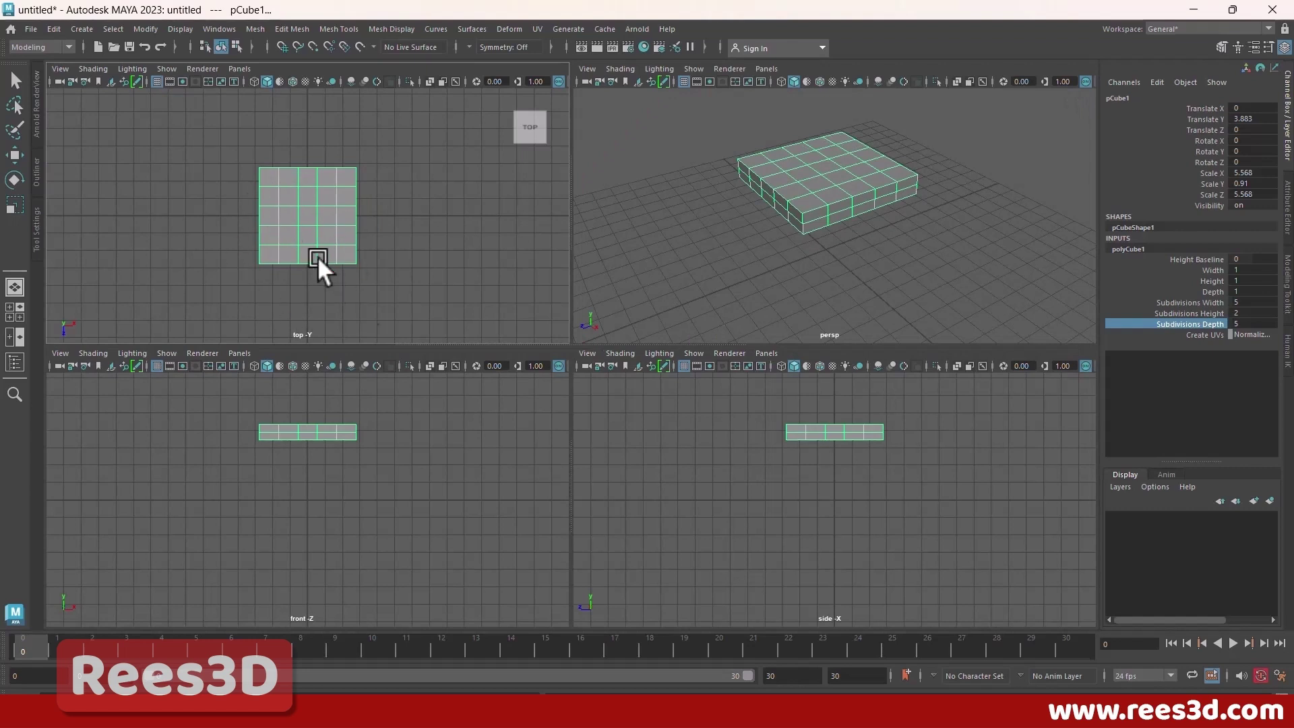
drag(588, 344, 588, 534)
alt+right_drag(745, 338, 893, 406)
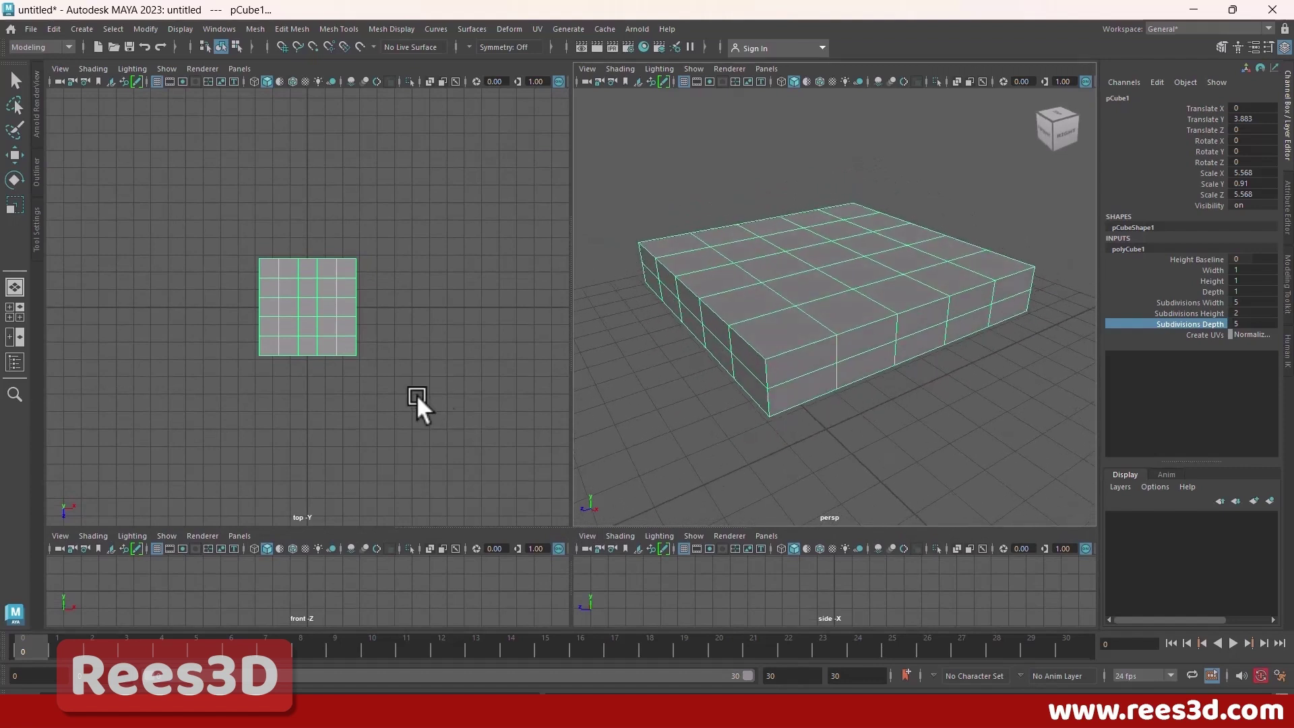
alt+right_drag(419, 404, 421, 432)
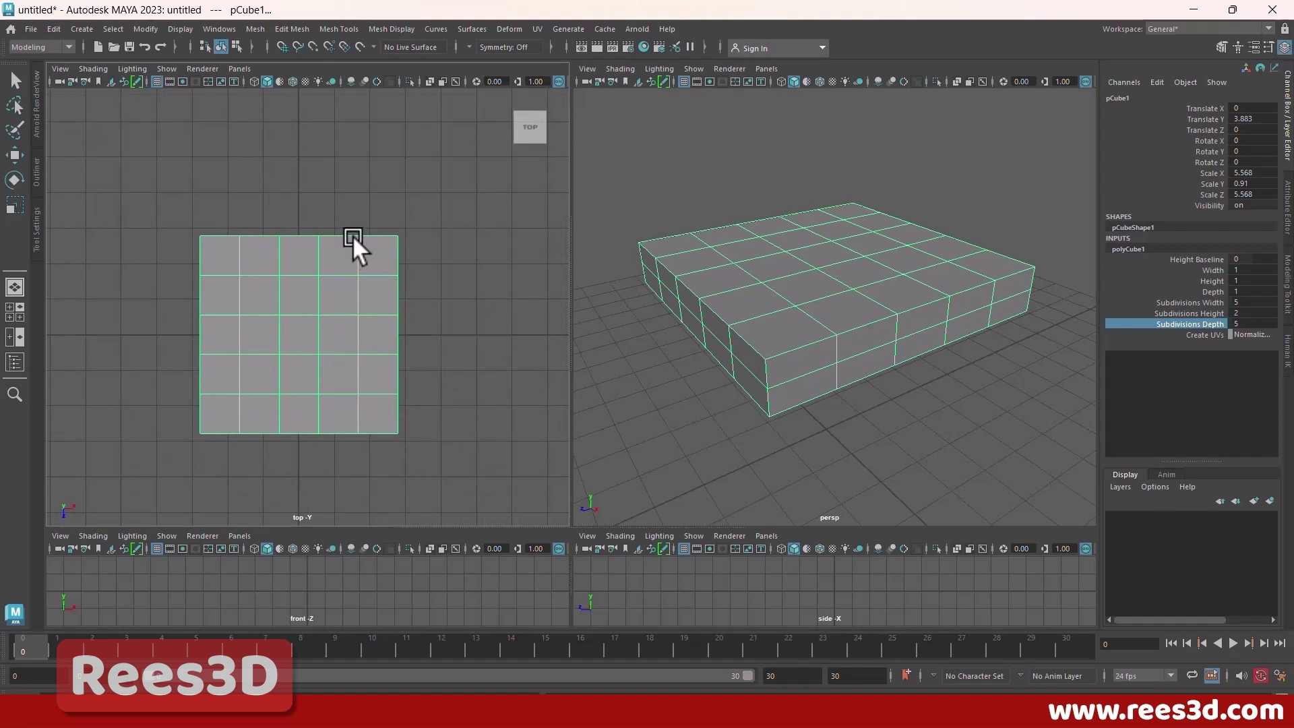
Step: Select the slab's back row of vertices in the top view and scale it slightly narrower along X
right_drag(362, 233, 306, 232)
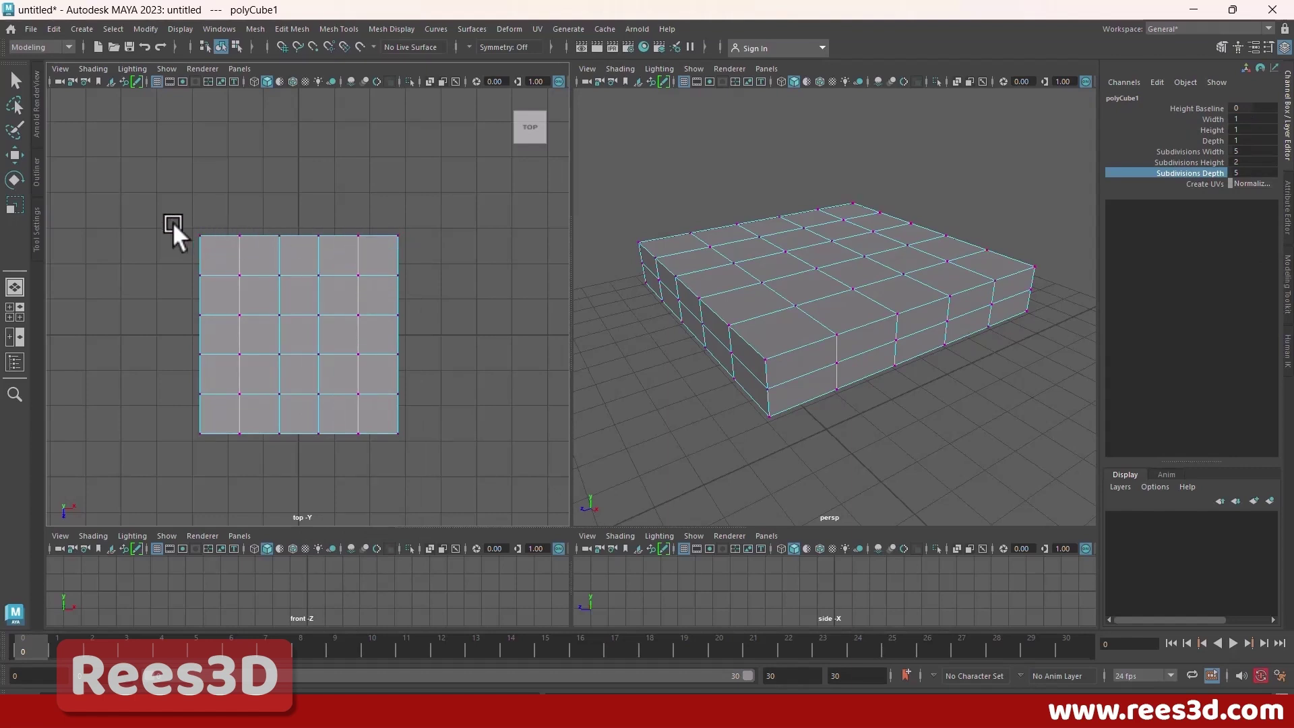
drag(164, 211, 409, 244)
key(r)
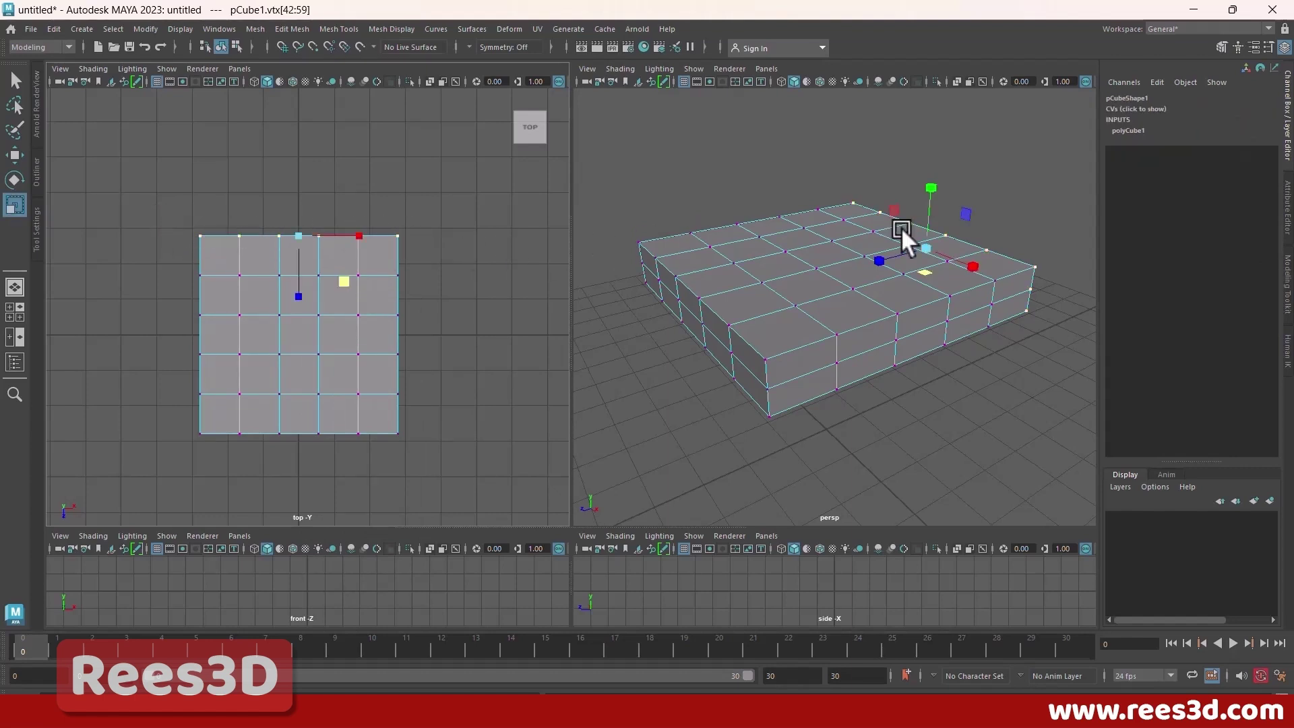
alt+drag(791, 386, 896, 433)
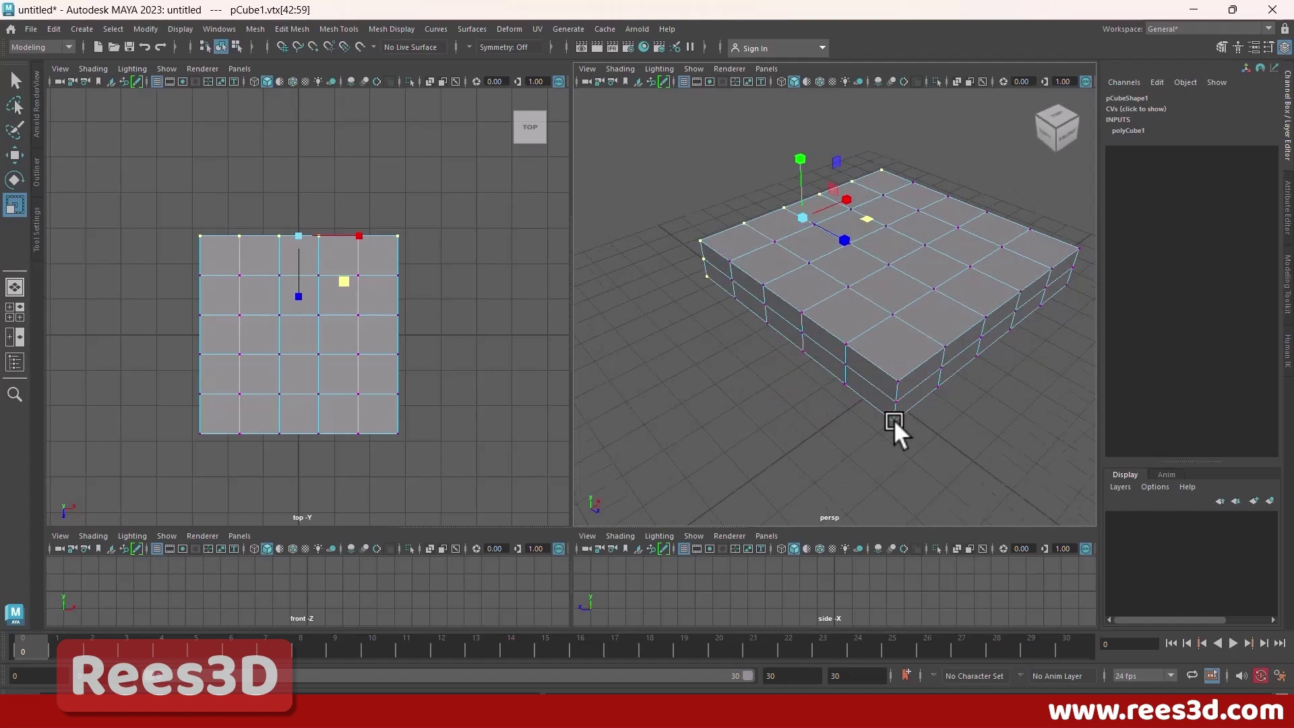
alt+drag(755, 213, 826, 317)
click(202, 216)
drag(139, 205, 443, 252)
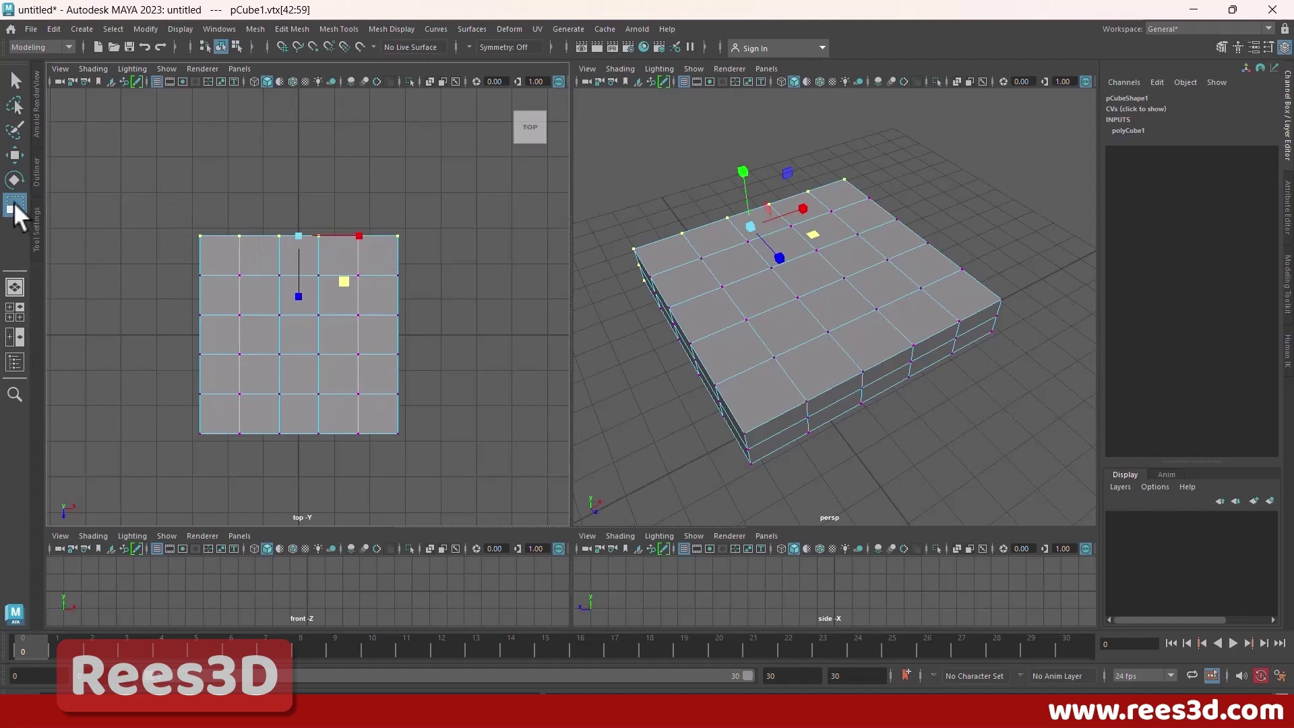
drag(359, 234, 354, 233)
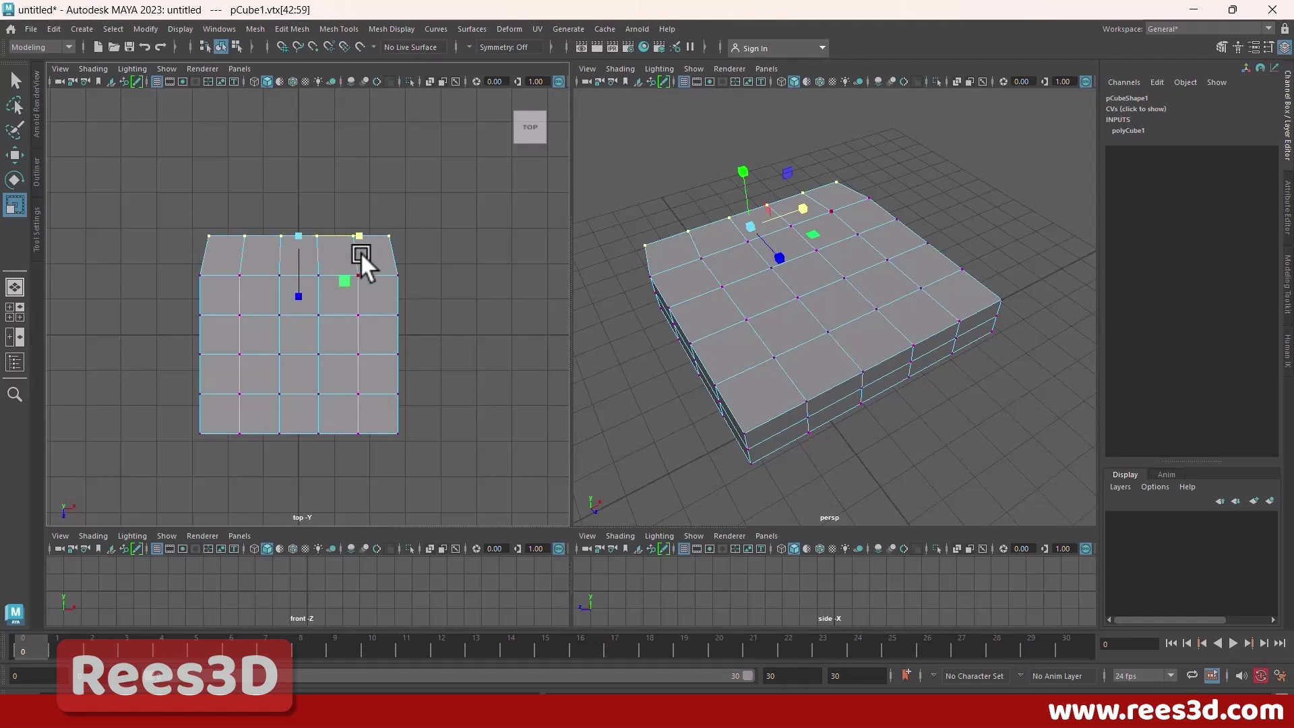
Step: Scale the second and third vertex rows from the back slightly inward along X to curve the slab's sides
scroll(321, 275, up, 2)
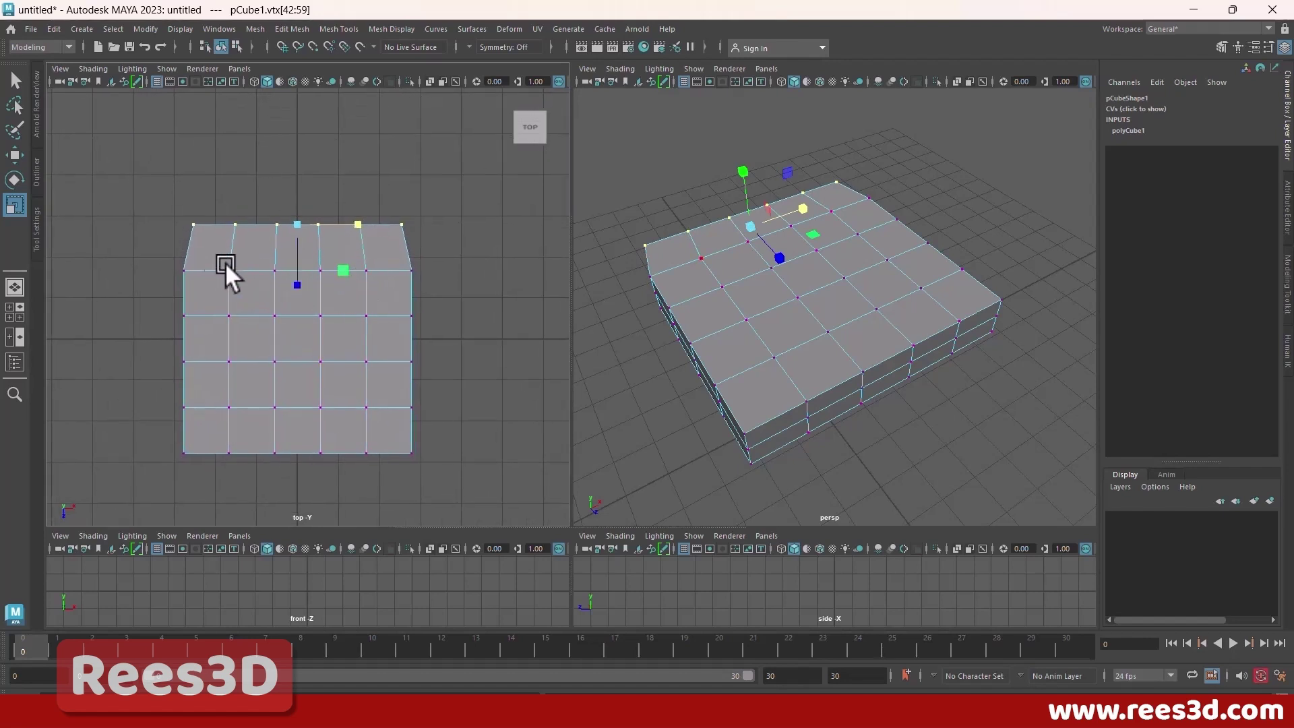
drag(174, 254, 353, 267)
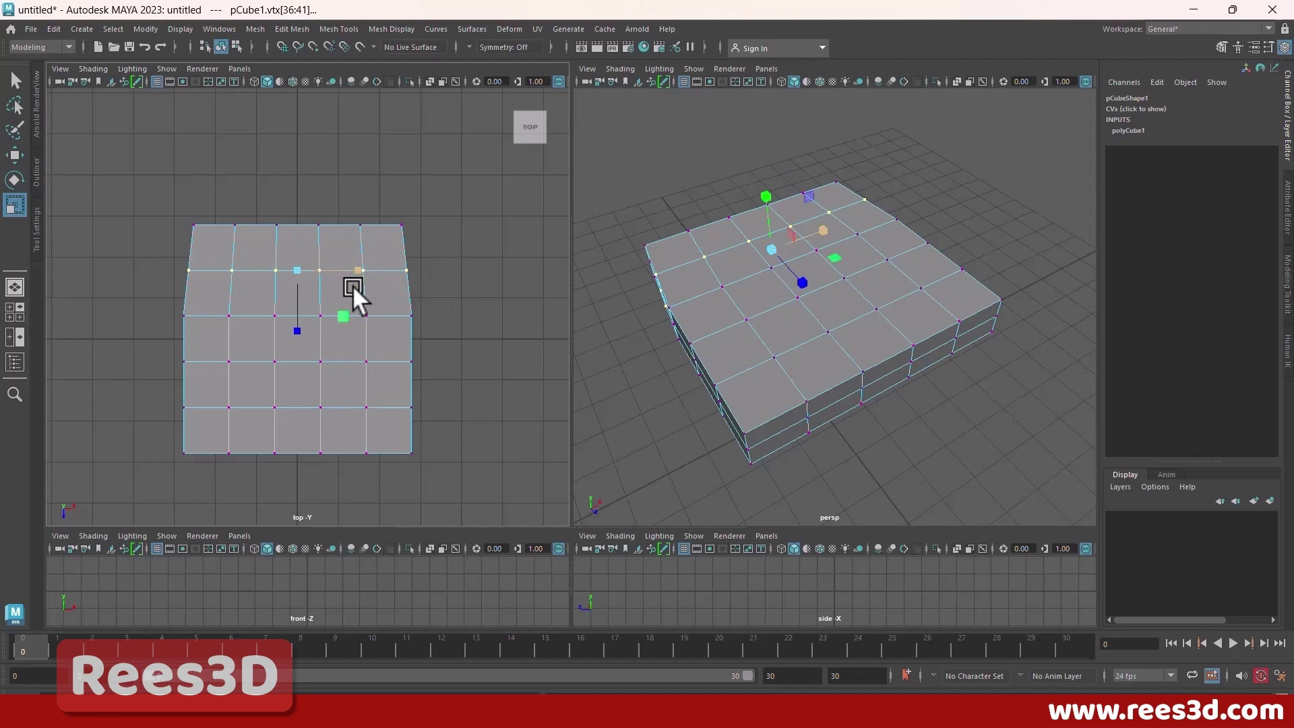
drag(169, 296, 535, 338)
drag(362, 309, 361, 310)
drag(160, 256, 410, 287)
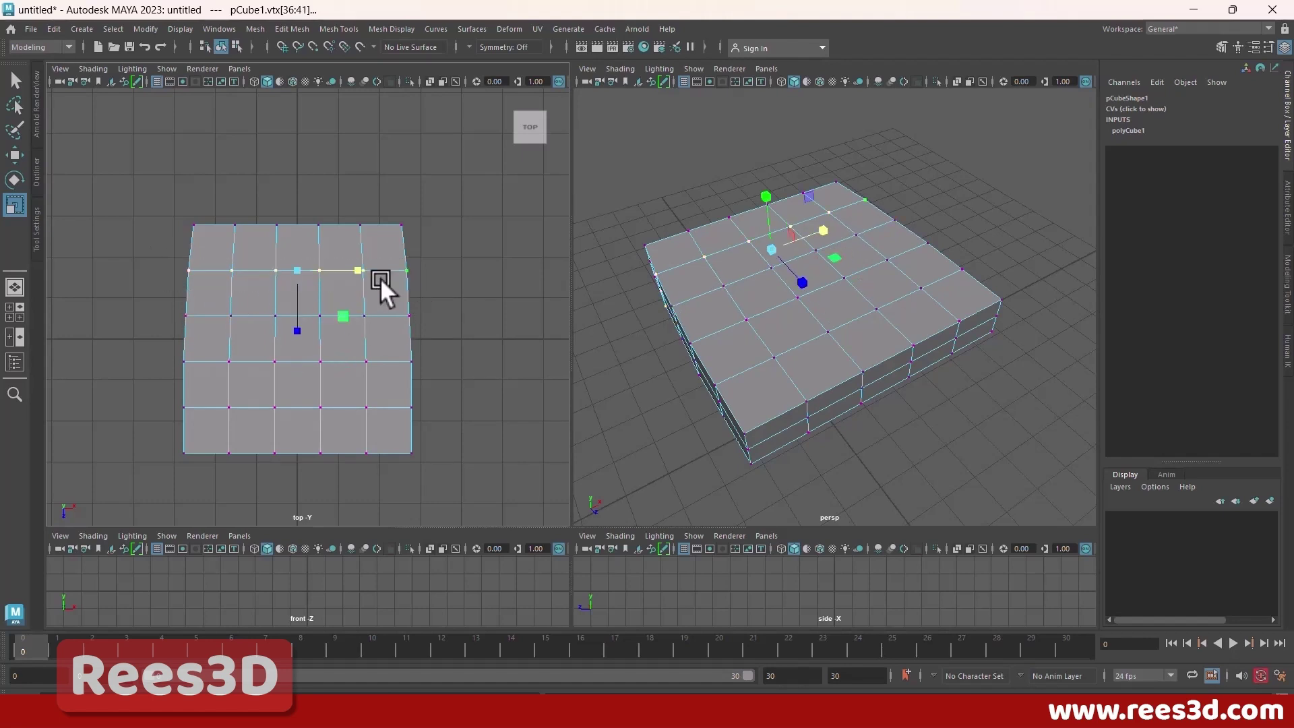
key(d)
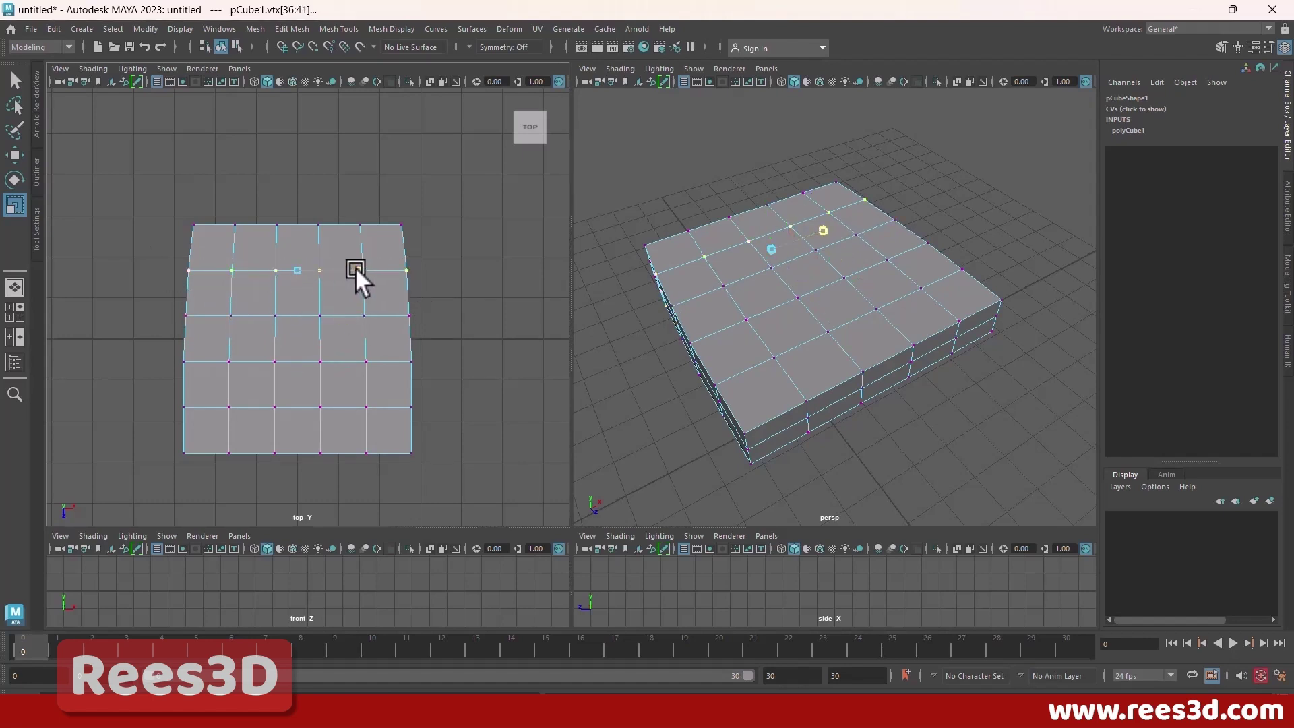
Step: Narrow the back vertex row a little more along X, and scale the front vertex row slightly inward
drag(133, 209, 355, 220)
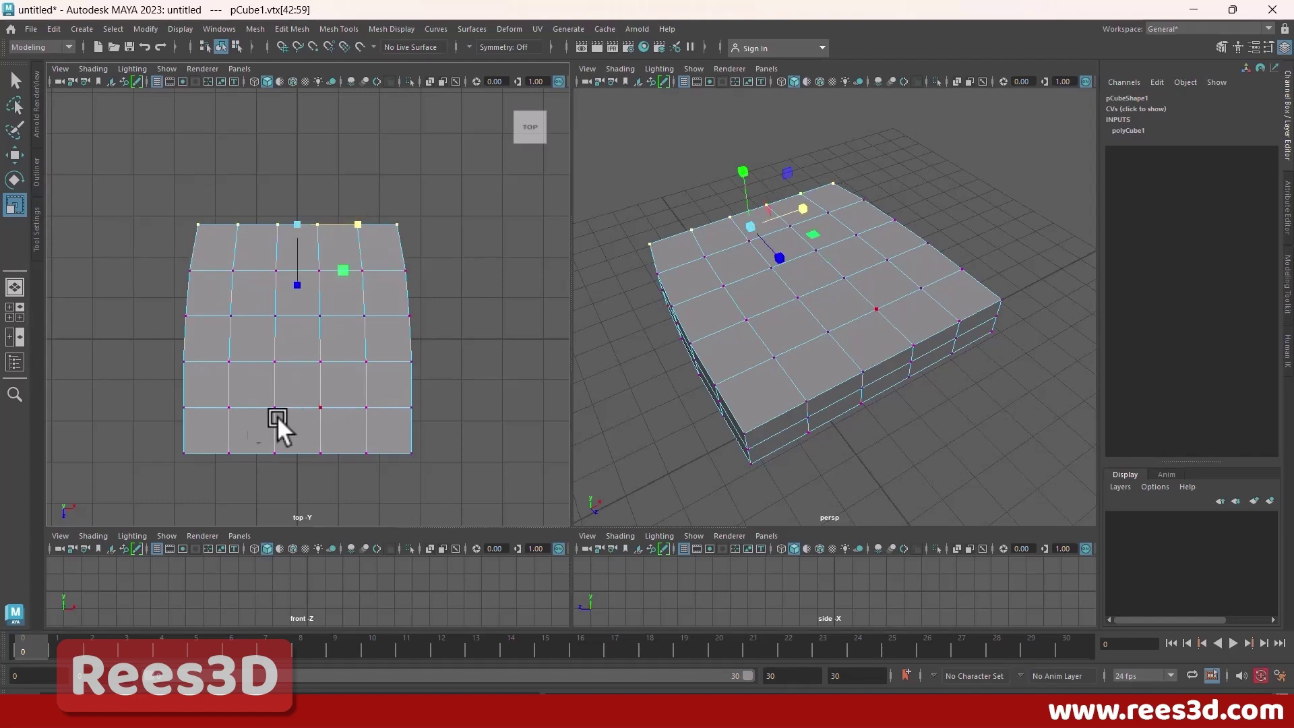
drag(166, 432, 354, 452)
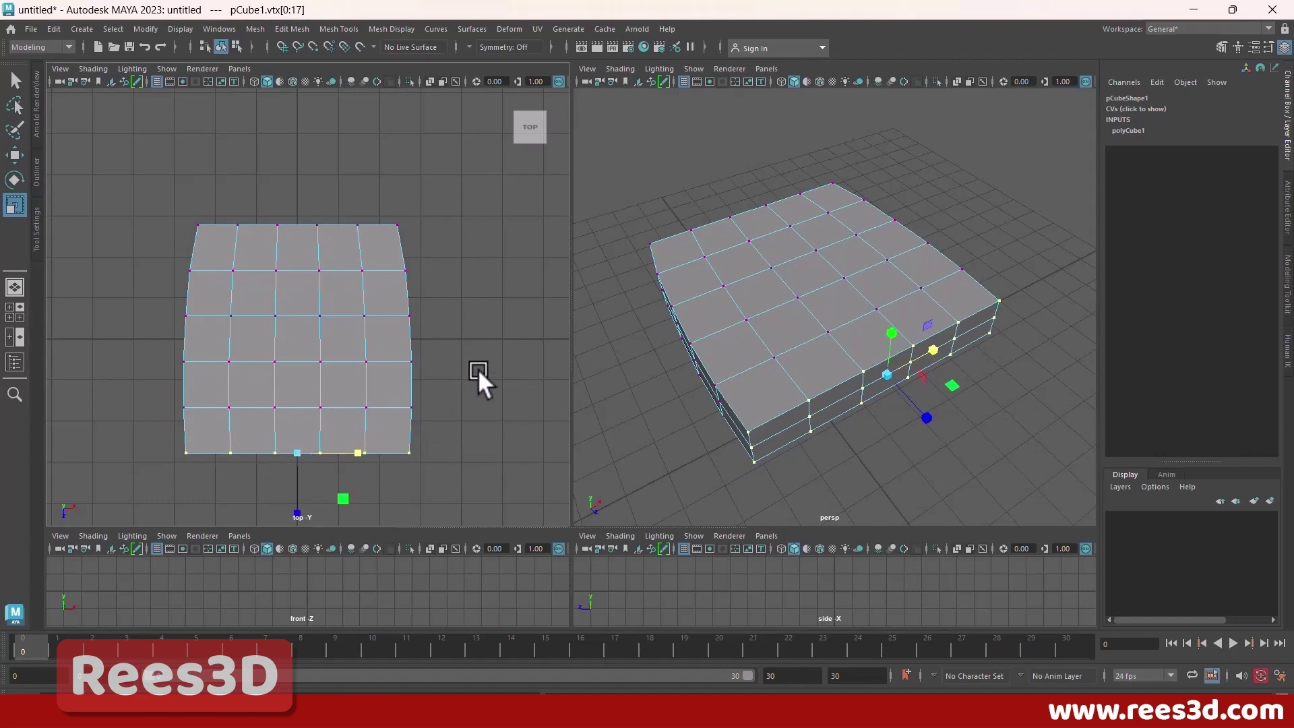
alt+drag(847, 385, 833, 344)
scroll(873, 363, up, 4)
scroll(922, 317, down, 4)
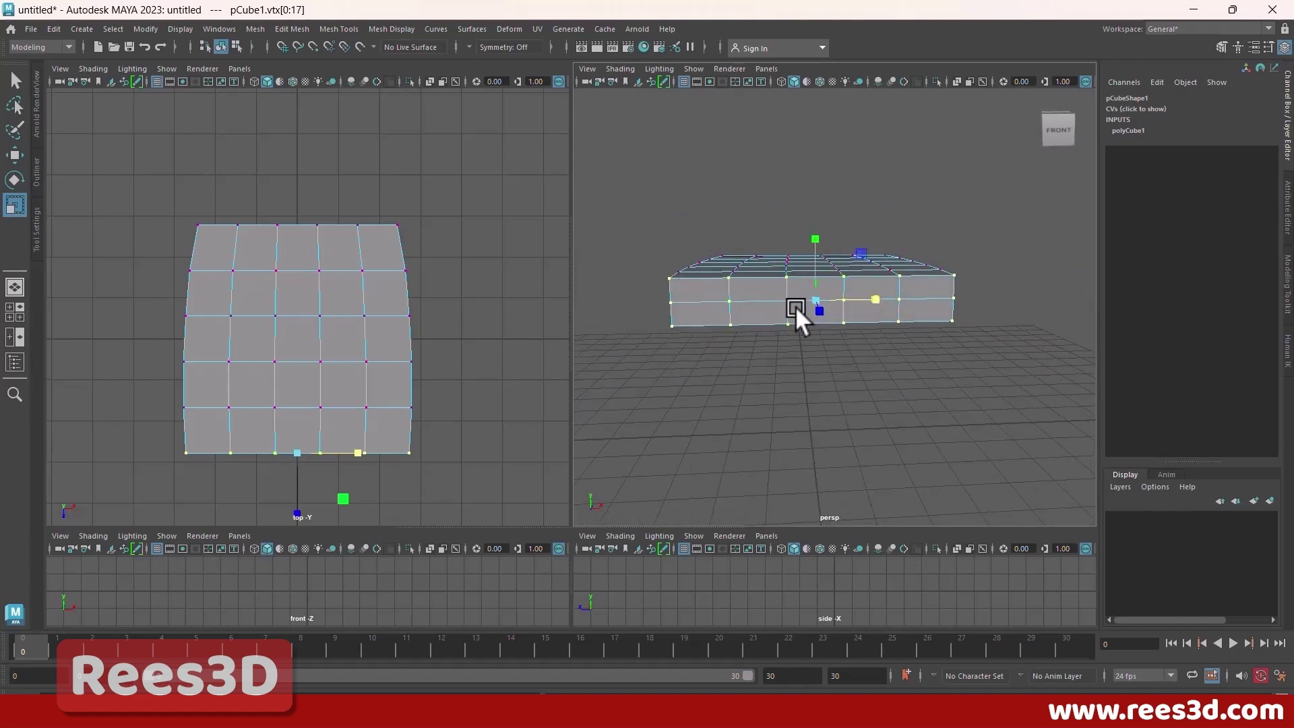
Step: Try to lower the two middle vertex columns along Y in the perspective view
alt+drag(801, 320, 800, 320)
key(alt+Tab)
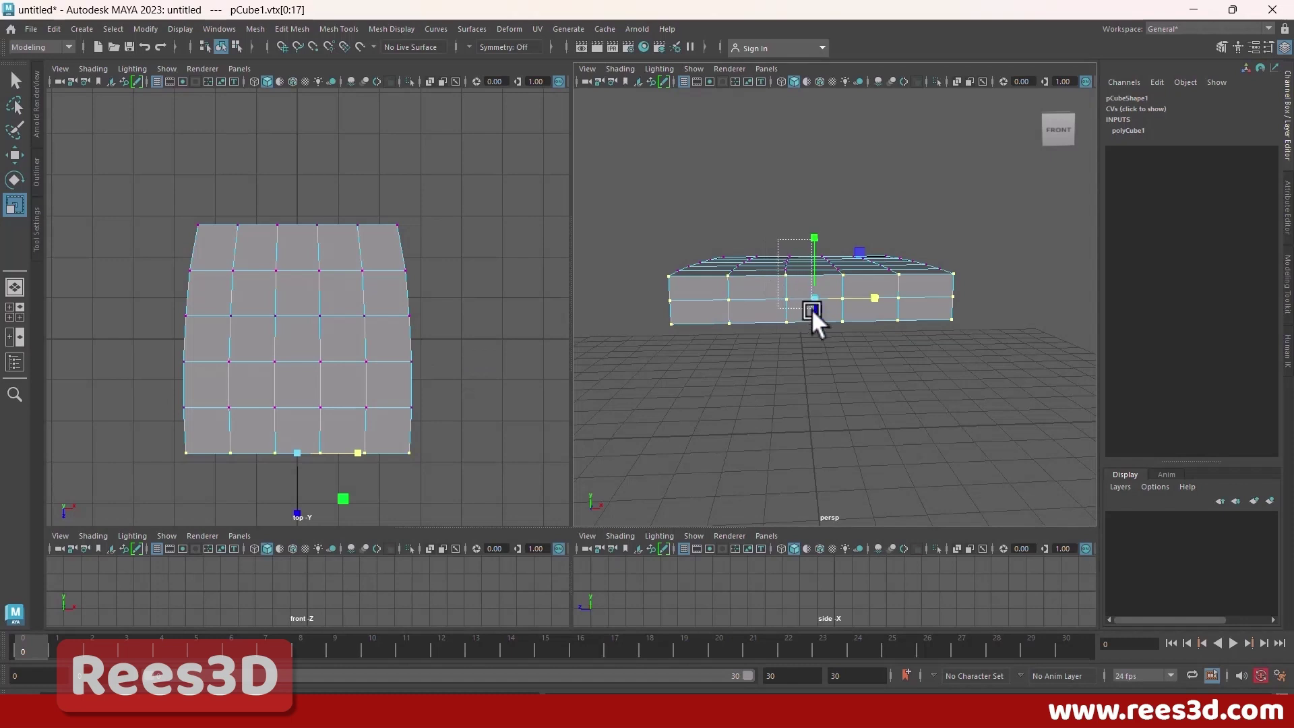
drag(812, 309, 835, 328)
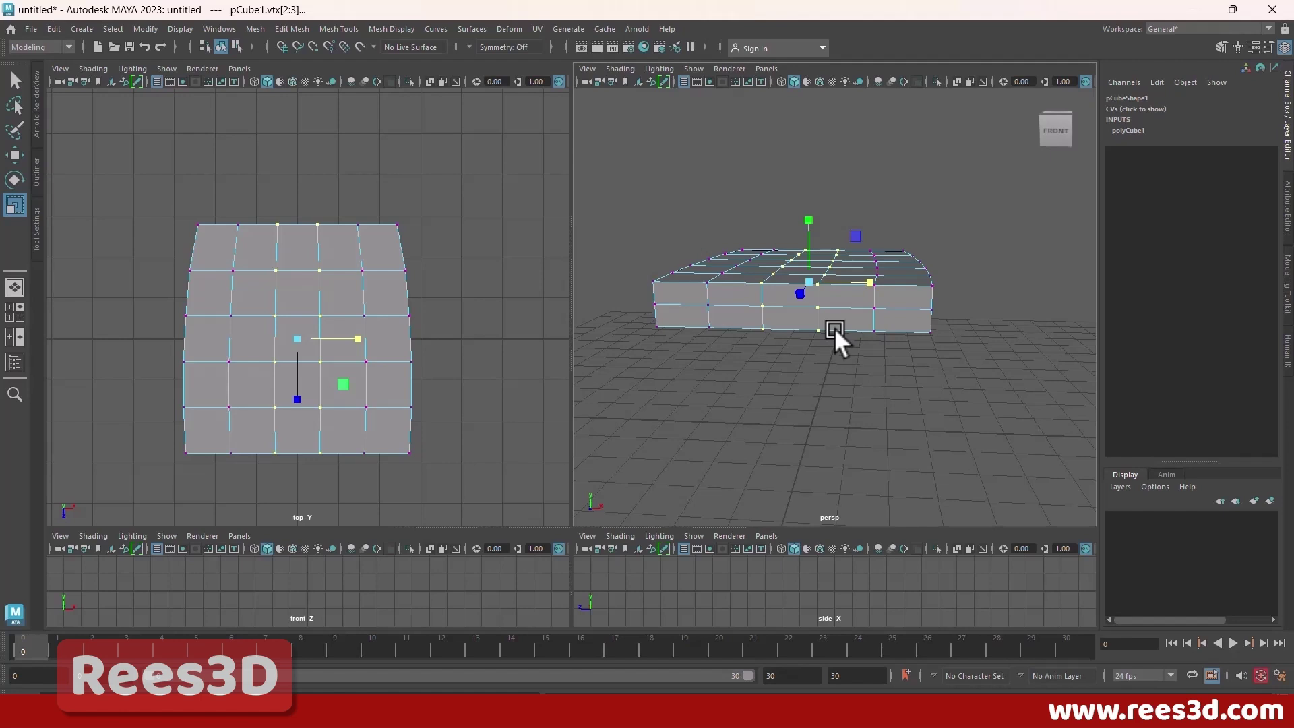
alt+drag(835, 329, 826, 343)
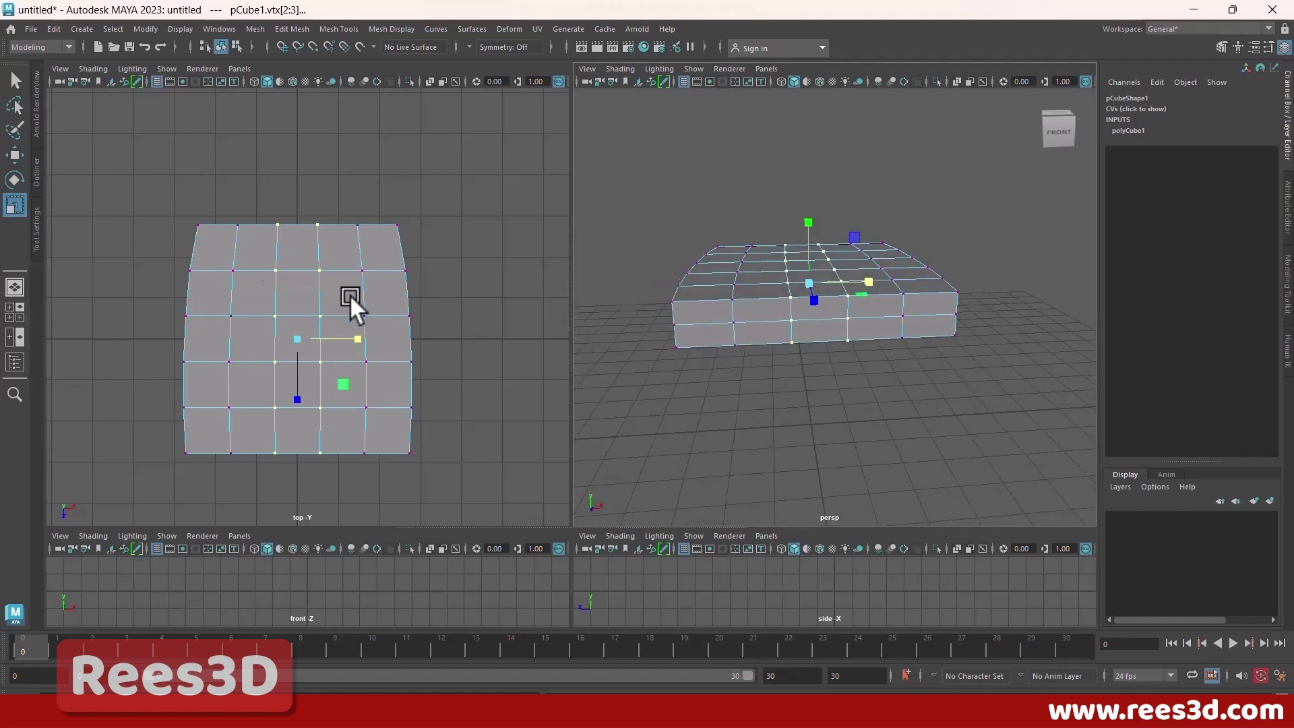
click(14, 154)
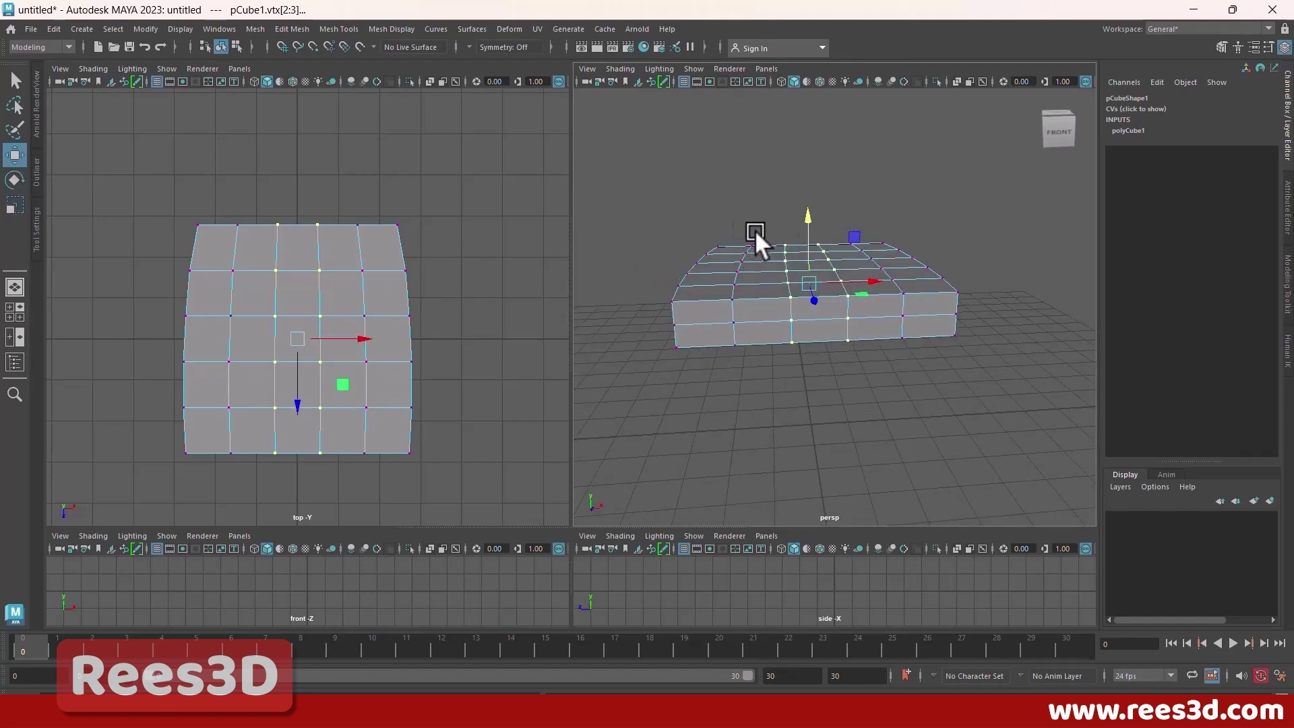
drag(811, 217, 794, 309)
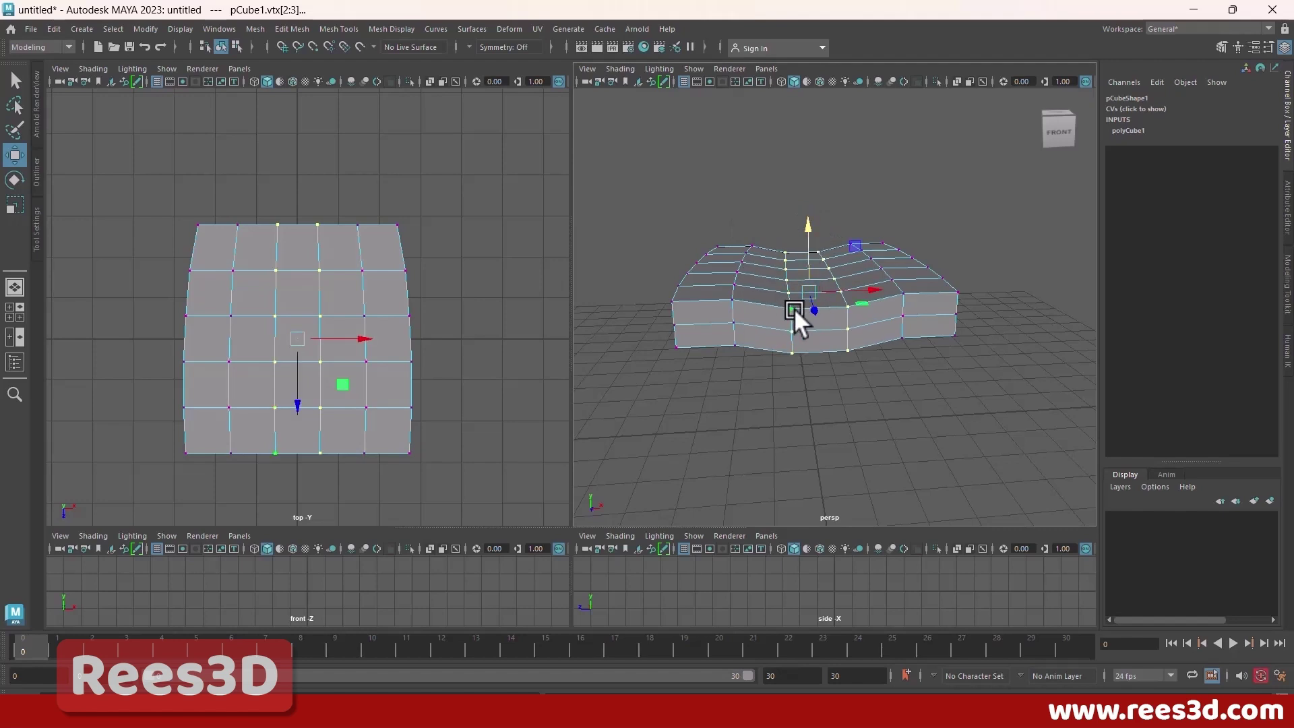
key(ctrl+z)
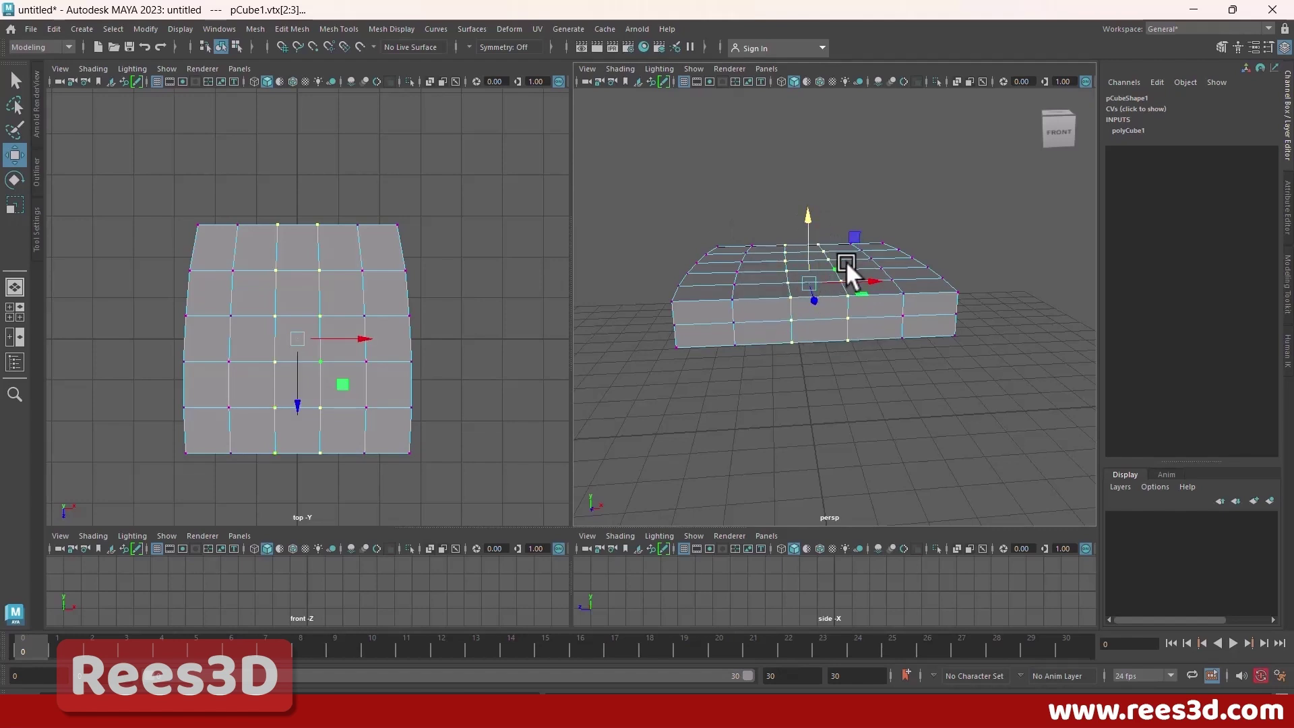
Step: Try to lower the two middle front-to-back edge loops along Y
right_drag(846, 262, 841, 223)
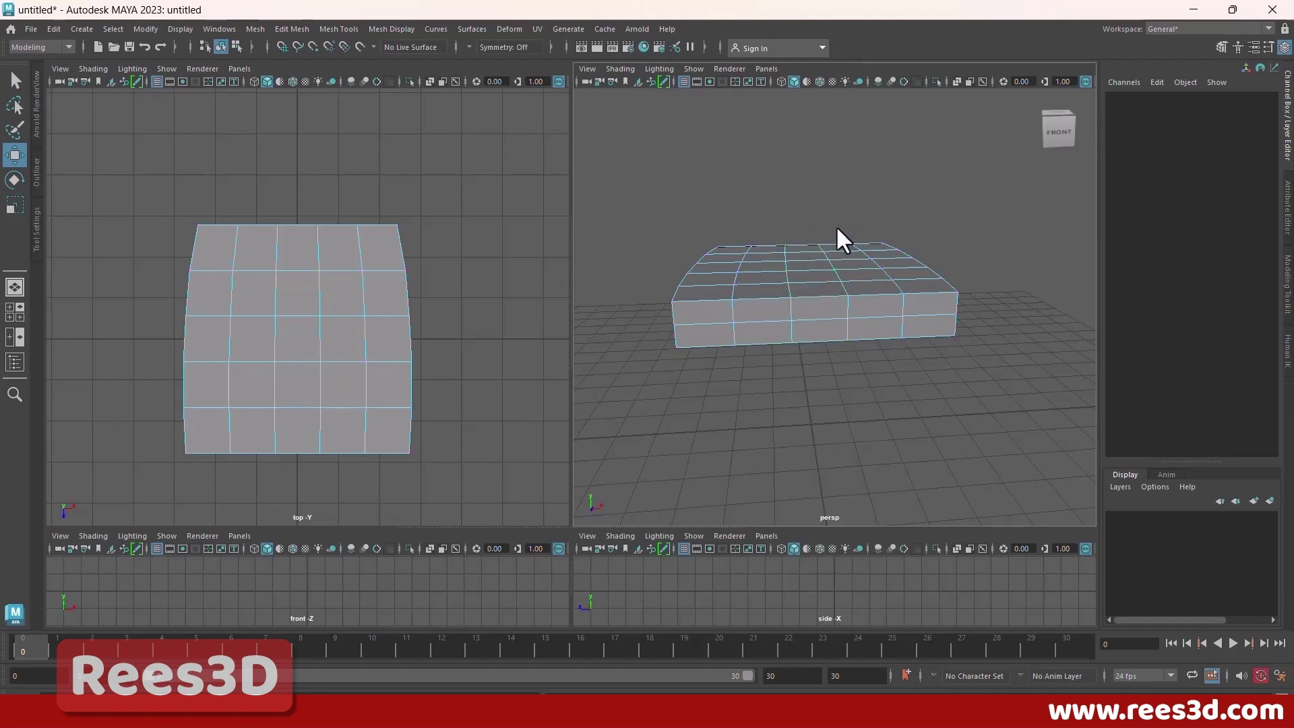
click(790, 303)
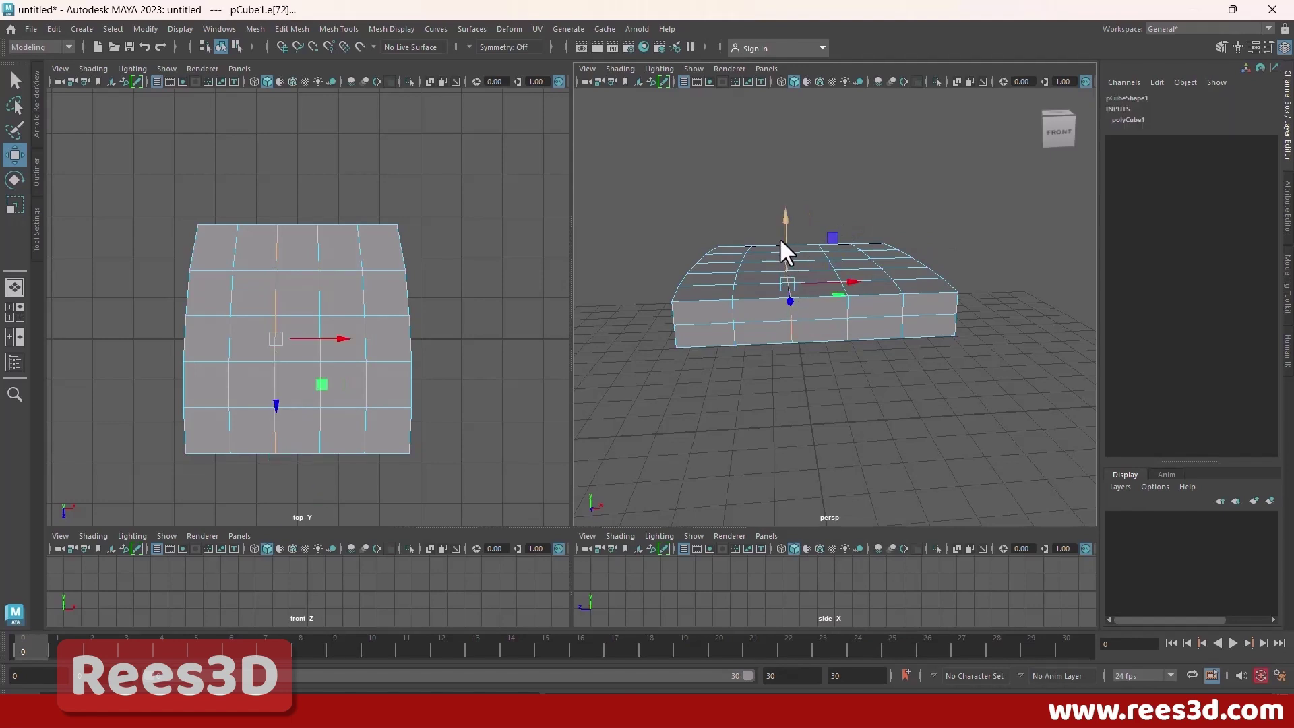
alt+drag(784, 294, 848, 356)
shift+click(845, 309)
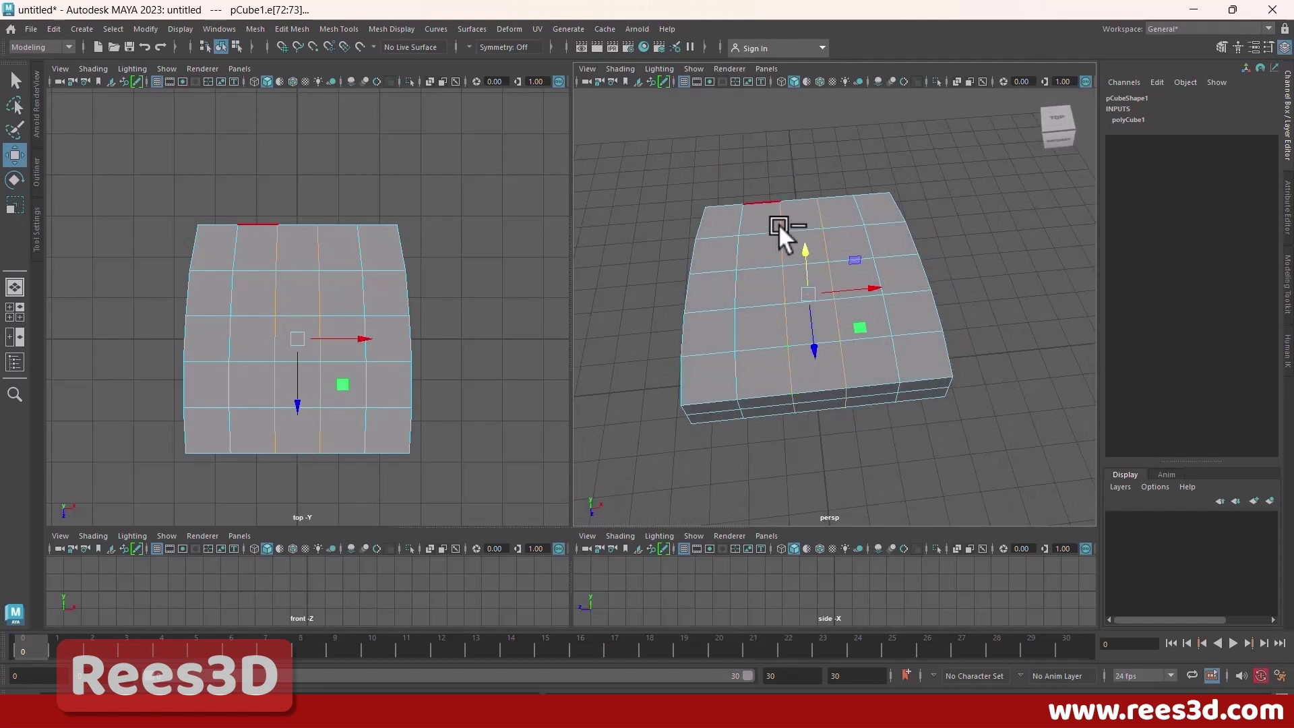
alt+drag(779, 231, 824, 294)
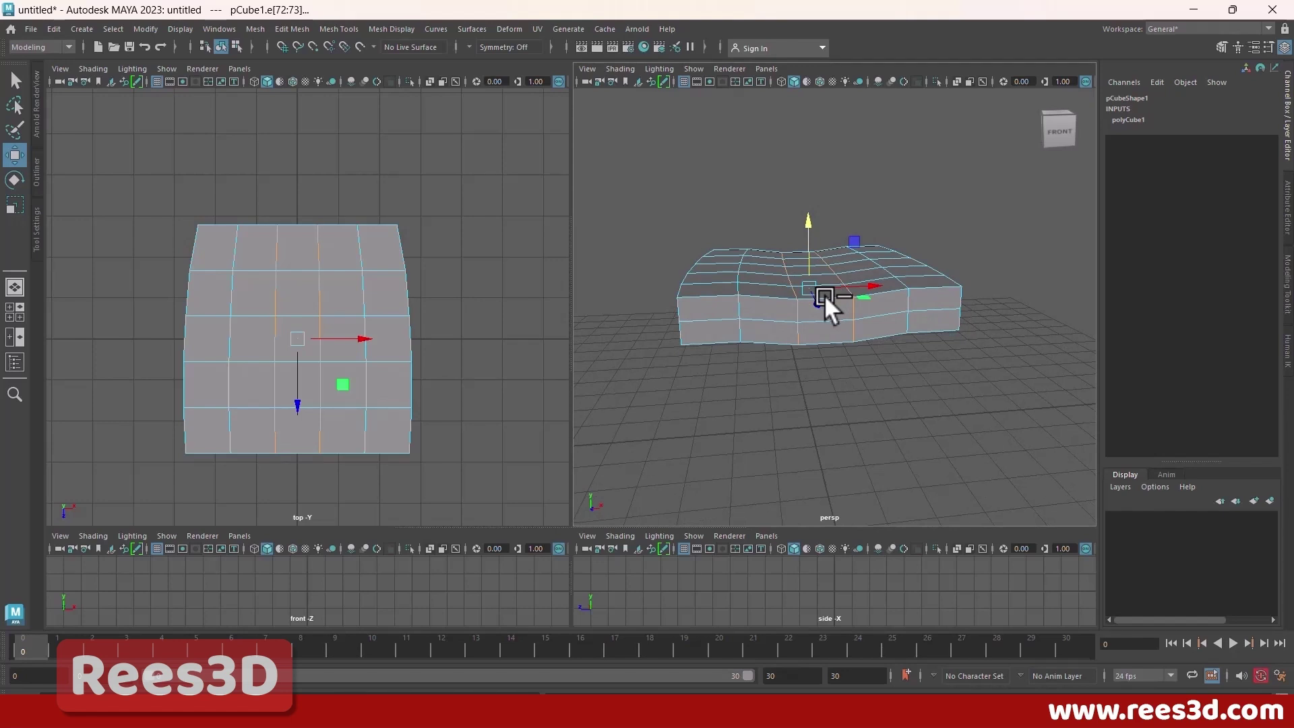
alt+drag(795, 321, 816, 350)
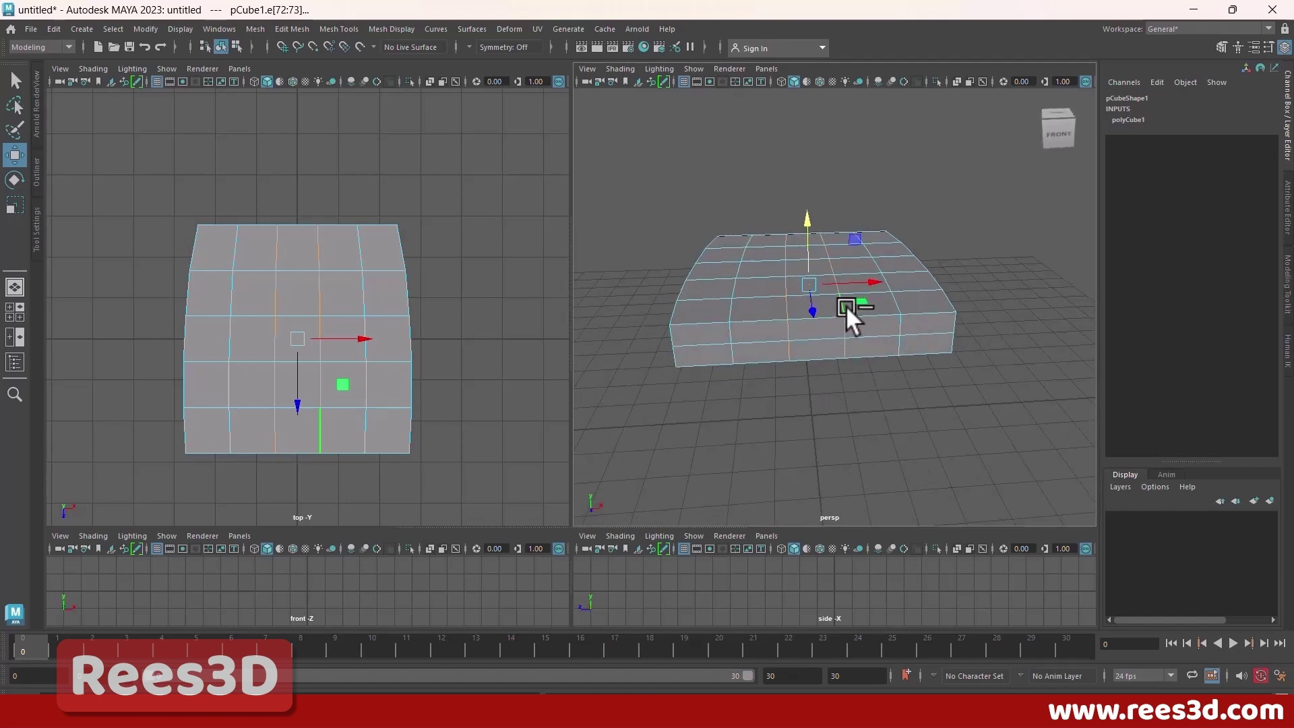
Step: Select the central front-to-back face loop around the slab and move it down along Y to form a dip
right_click(846, 305)
click(847, 345)
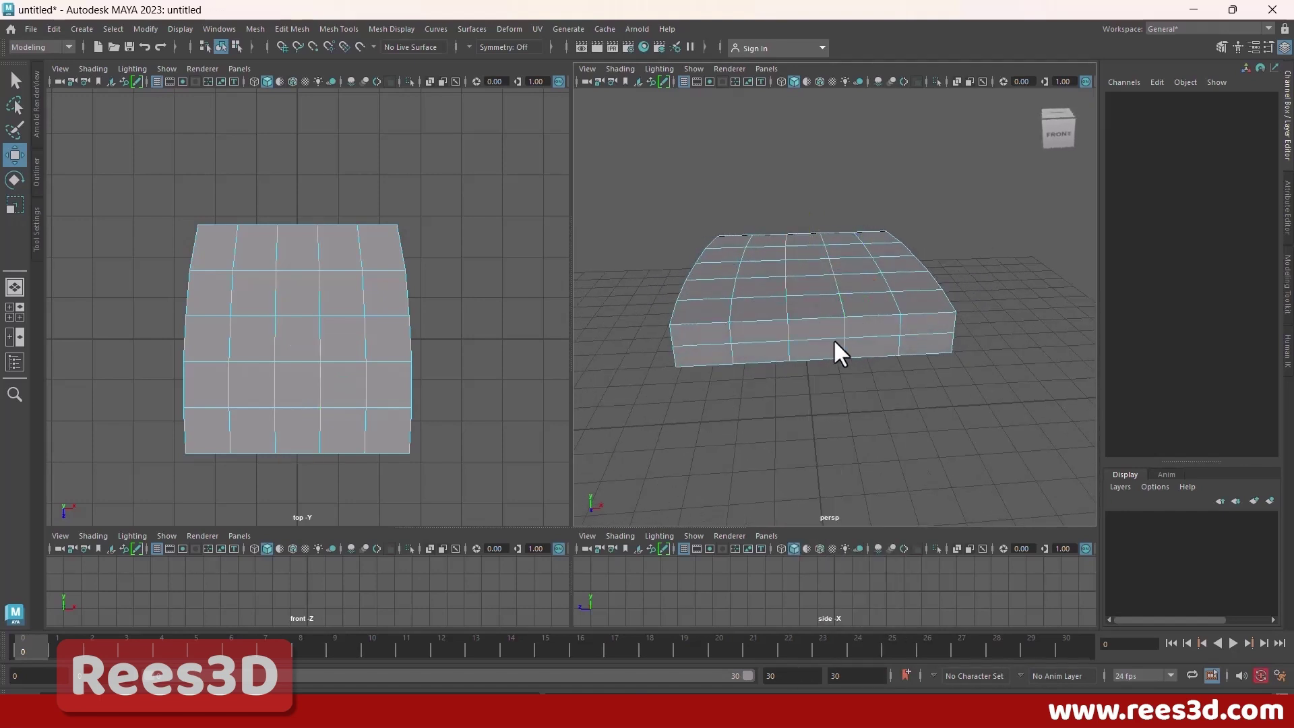
click(816, 330)
click(817, 331)
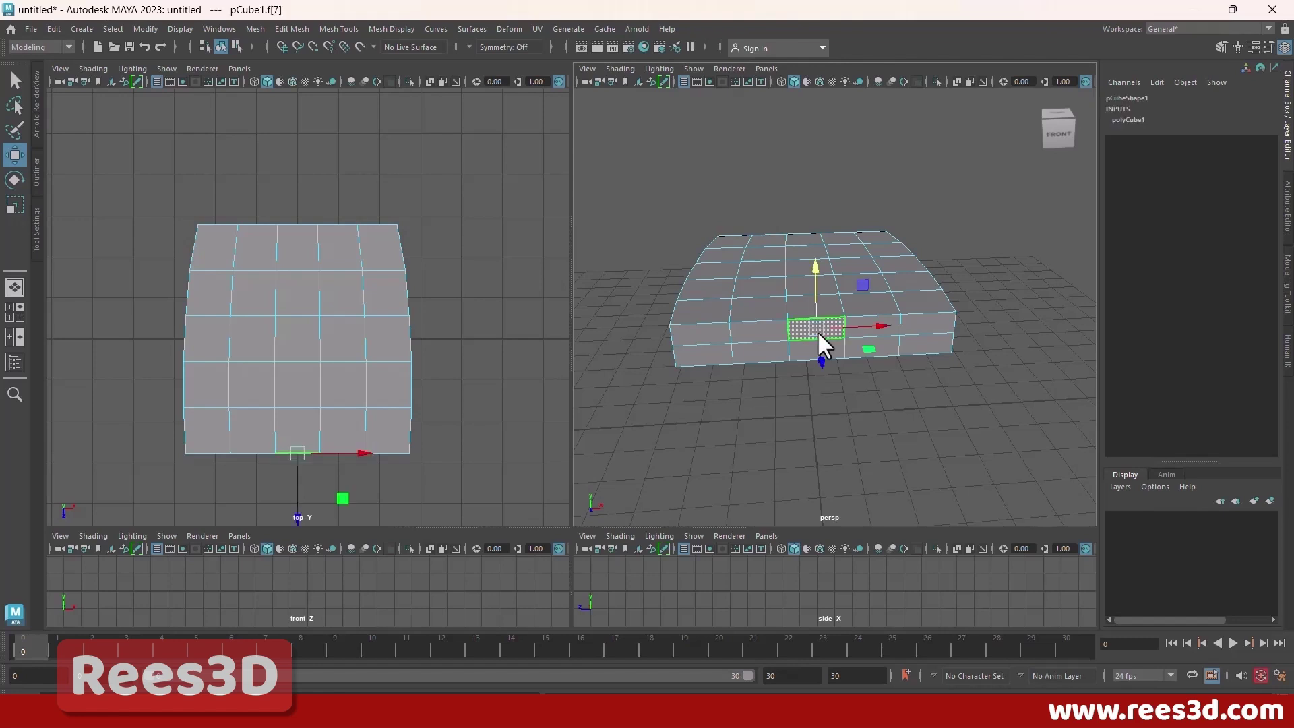
double_click(795, 302)
mouse_move(825, 340)
alt+mouse_down()
mouse_move(836, 265)
mouse_move(830, 330)
alt+mouse_up()
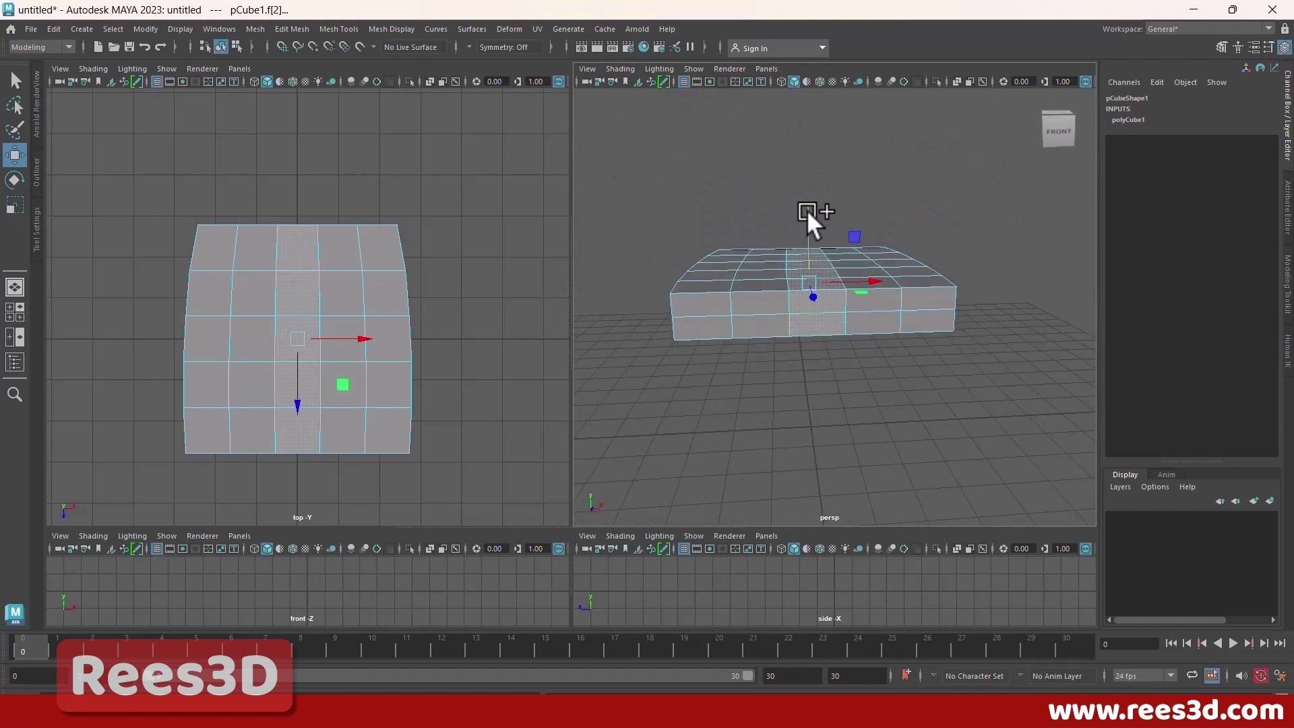
drag(808, 209, 807, 221)
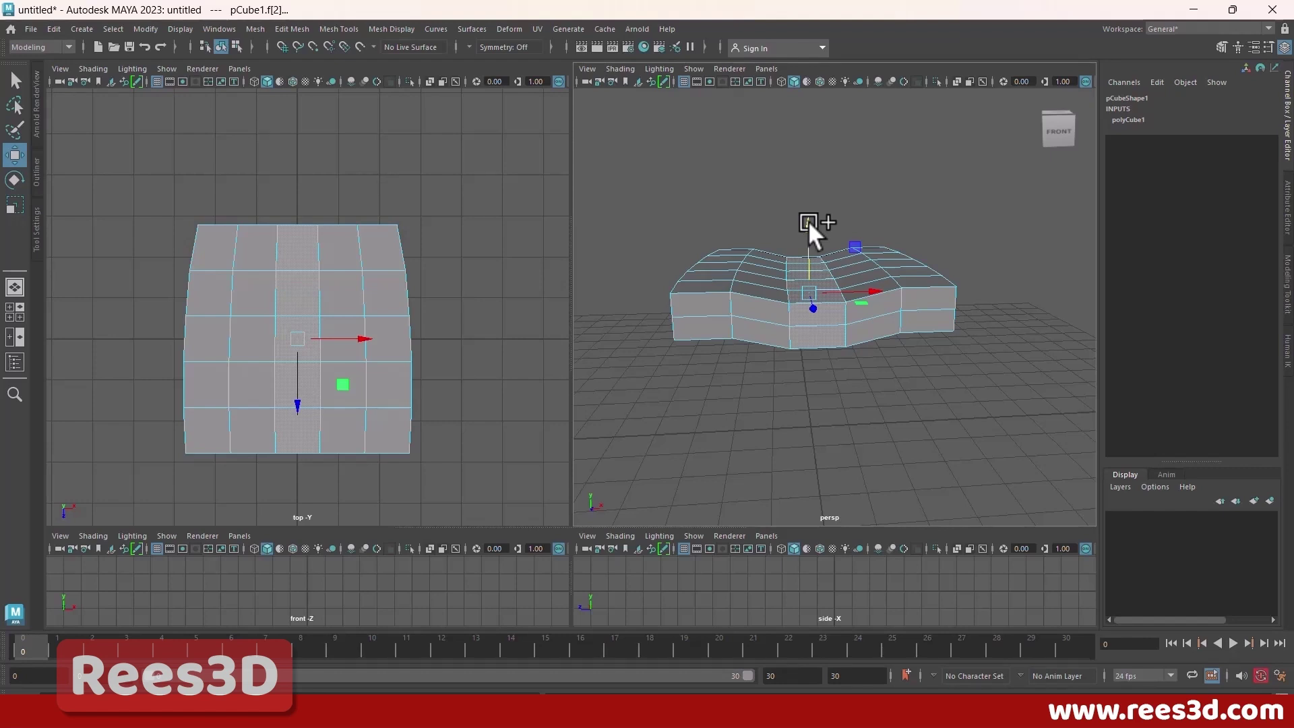
key(ctrl+z)
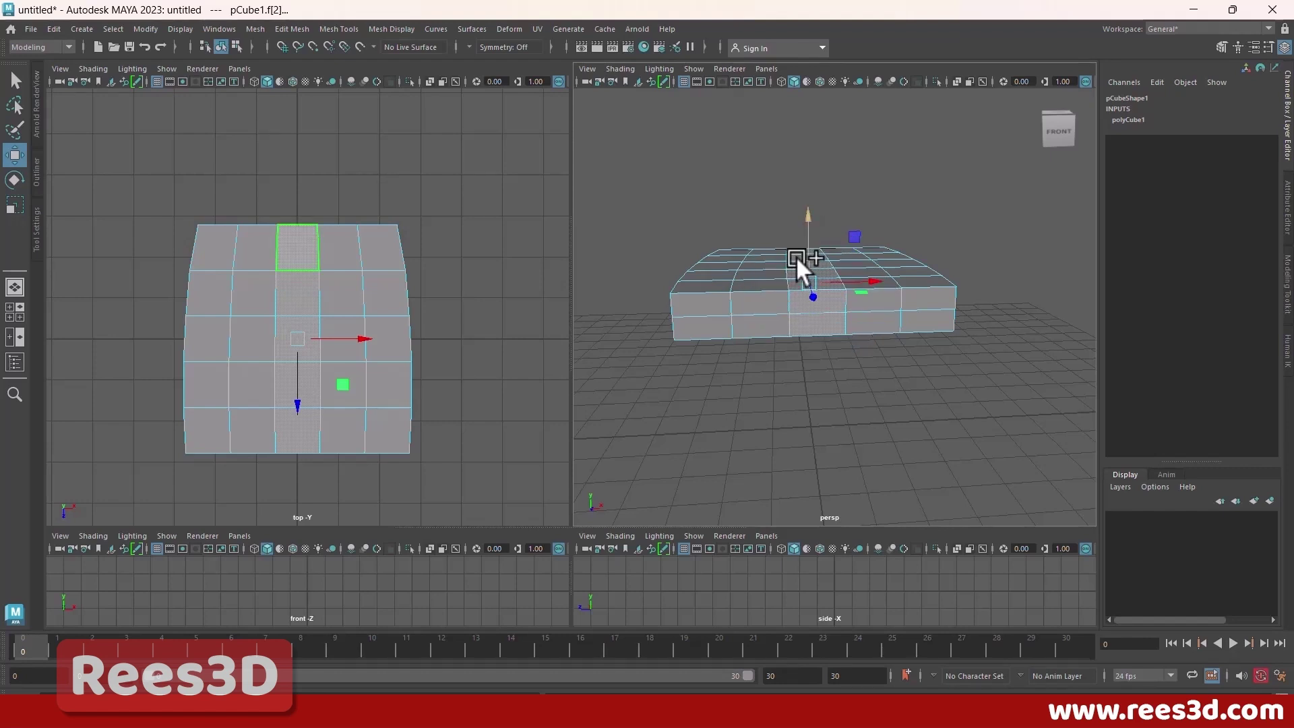
alt+drag(801, 321, 809, 316)
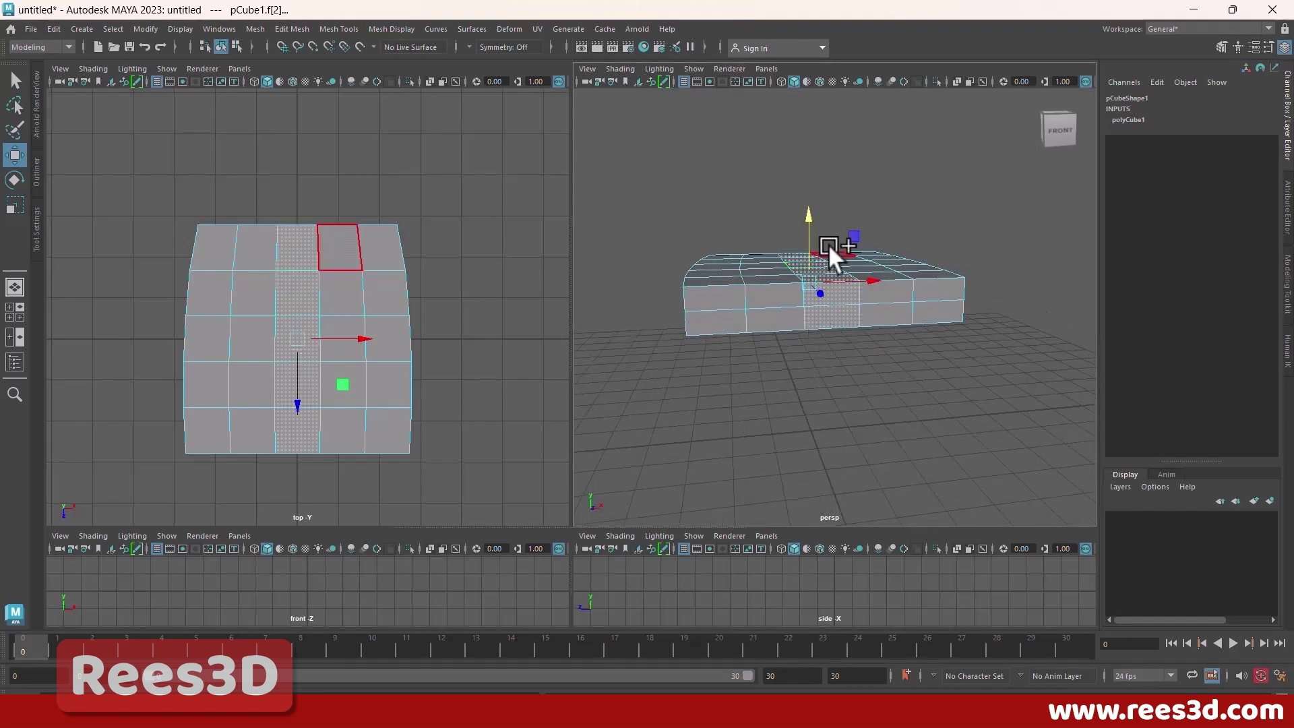
alt+drag(827, 244, 809, 278)
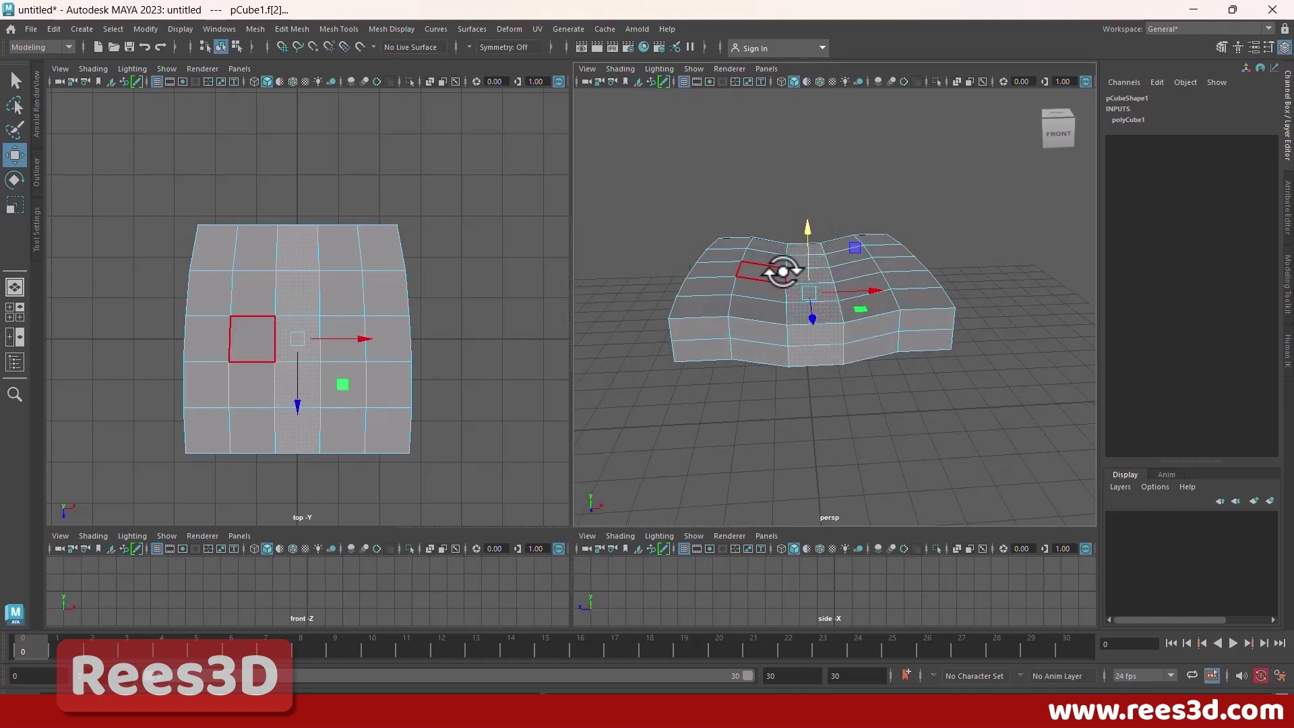
Step: Select the two edge loops on either side of the central dip and lower them slightly along Y to smooth the curve
right_drag(777, 273, 763, 233)
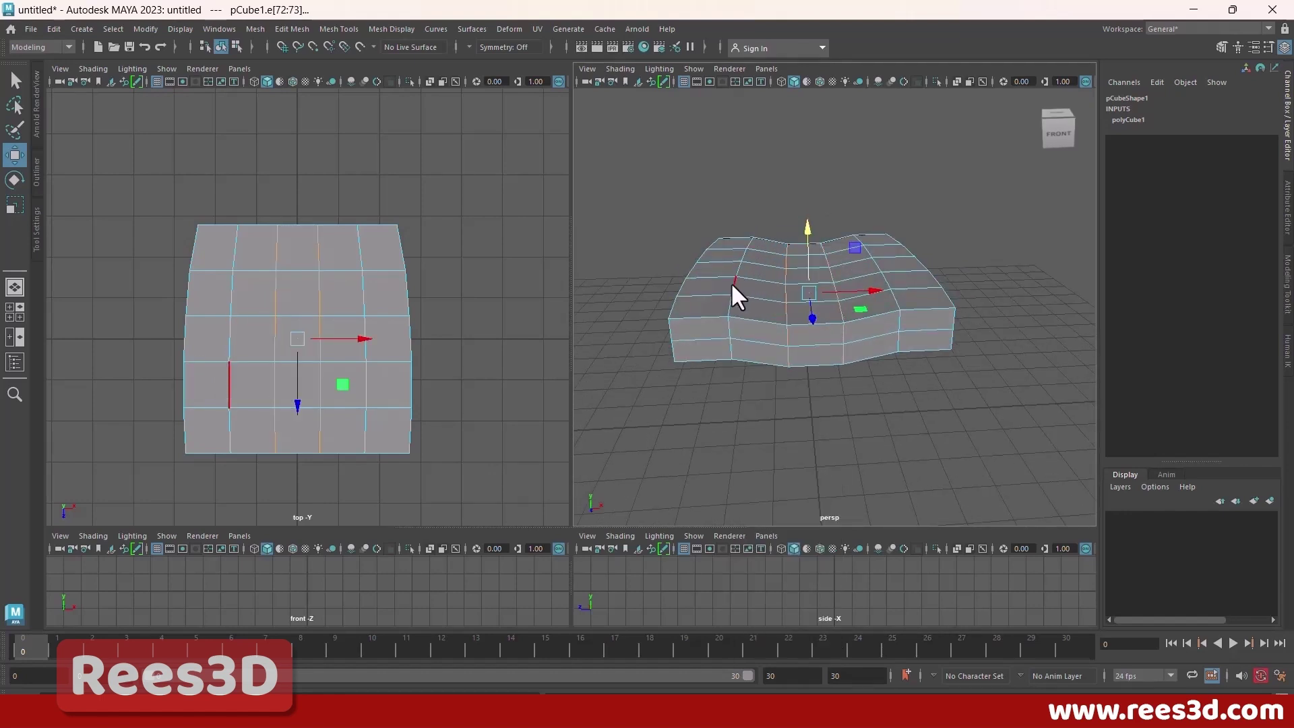
click(731, 281)
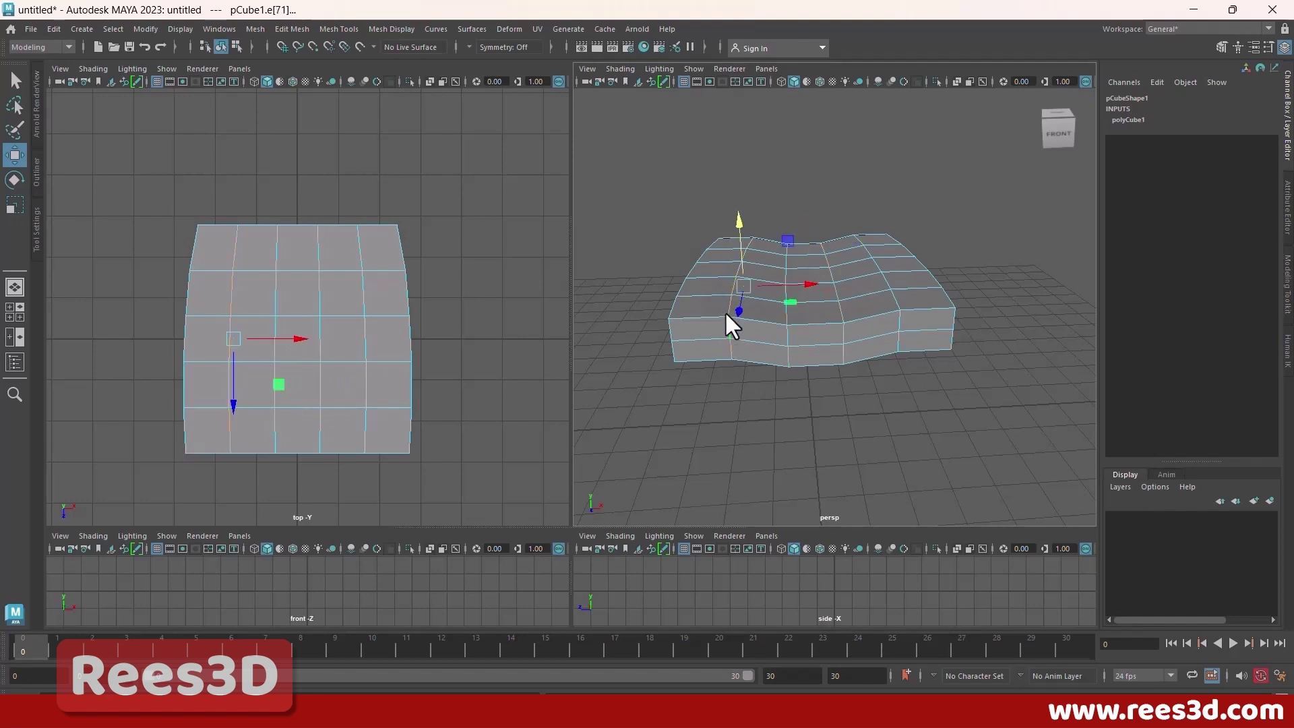
ctrl+shift+click(884, 276)
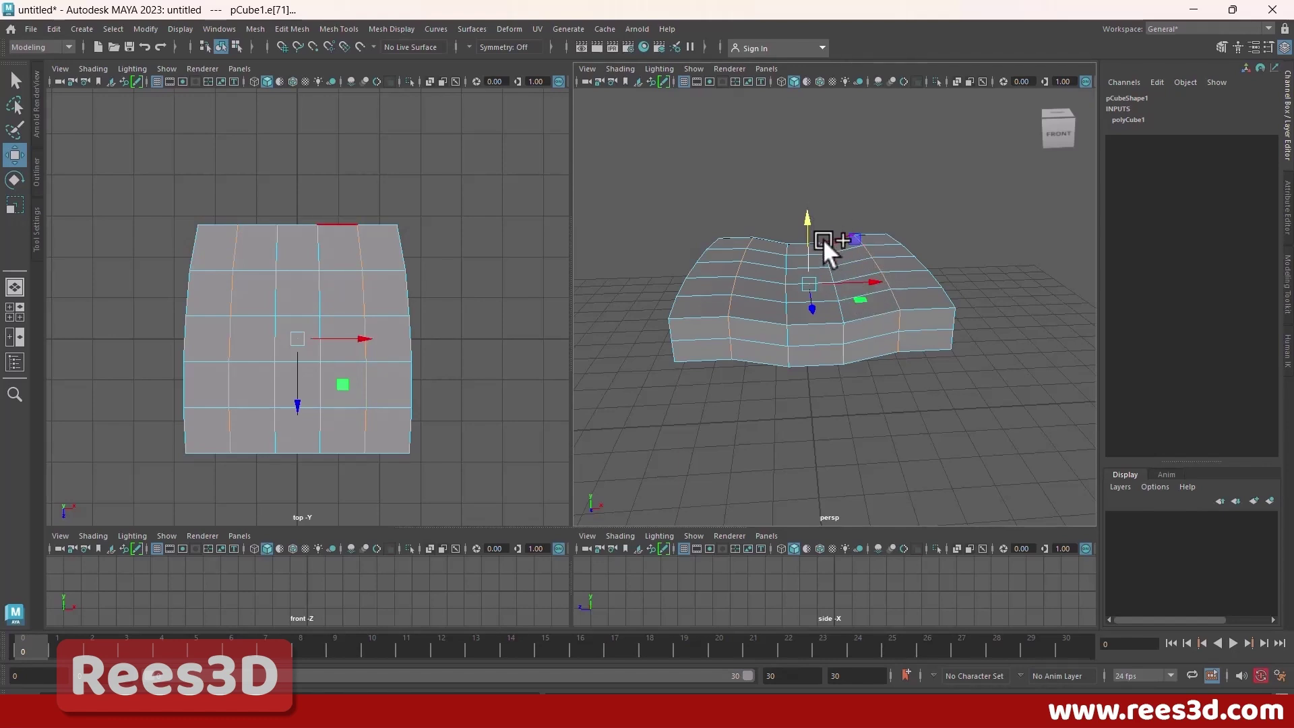
alt+drag(843, 366, 806, 283)
drag(807, 216, 808, 221)
mouse_move(802, 312)
alt+mouse_down()
mouse_move(742, 278)
mouse_move(791, 328)
alt+mouse_up()
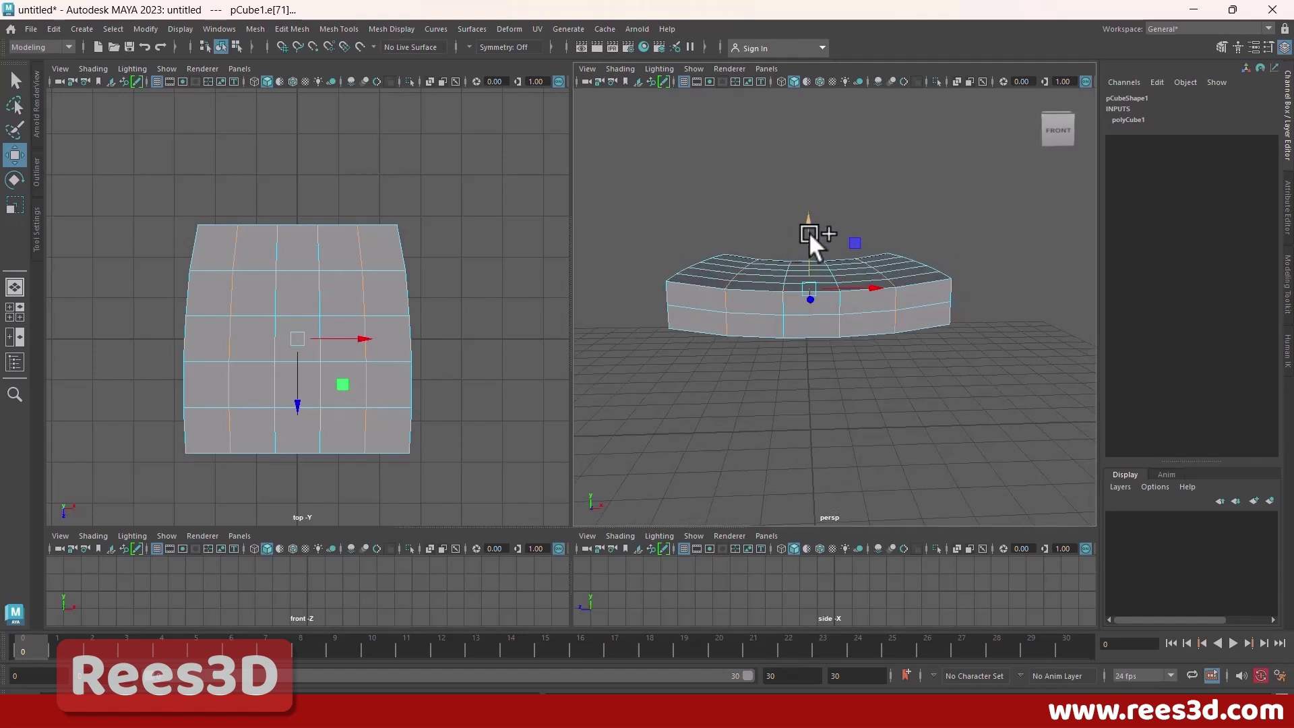
drag(810, 230, 840, 302)
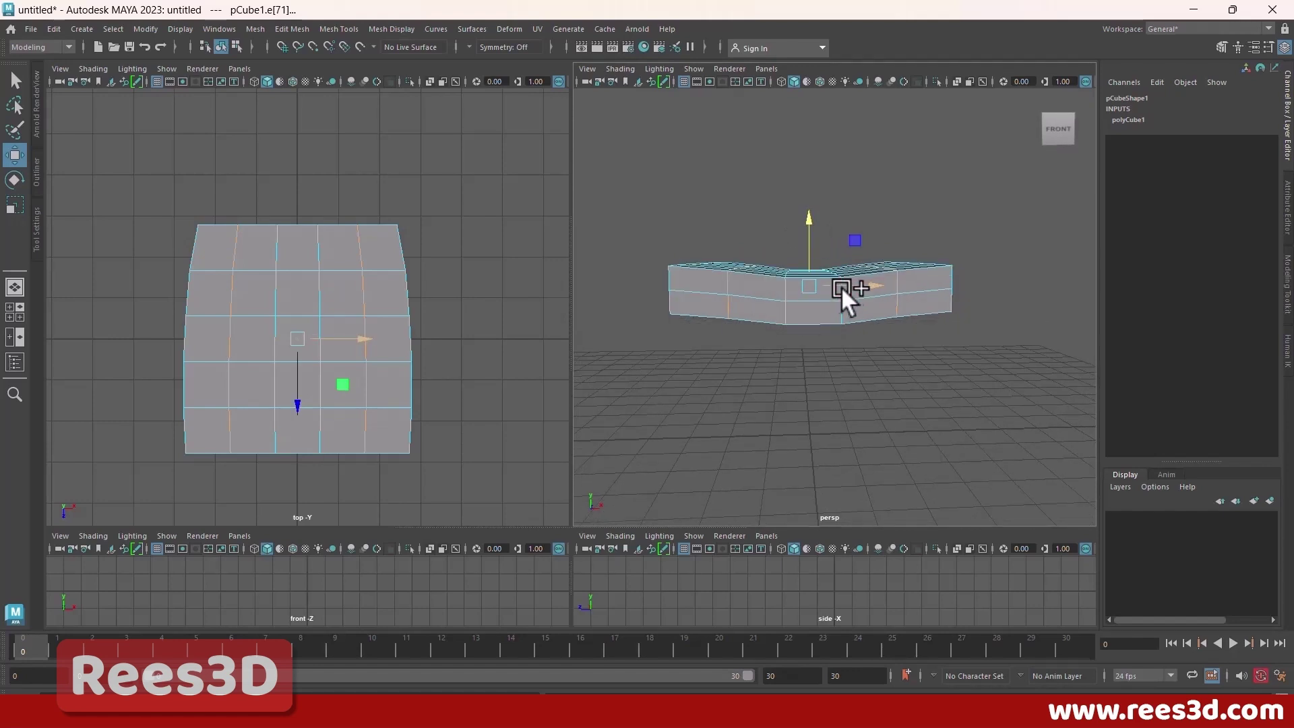
Step: Select the two middle edge loops bordering the dip and raise them slightly along Y
click(839, 286)
click(803, 316)
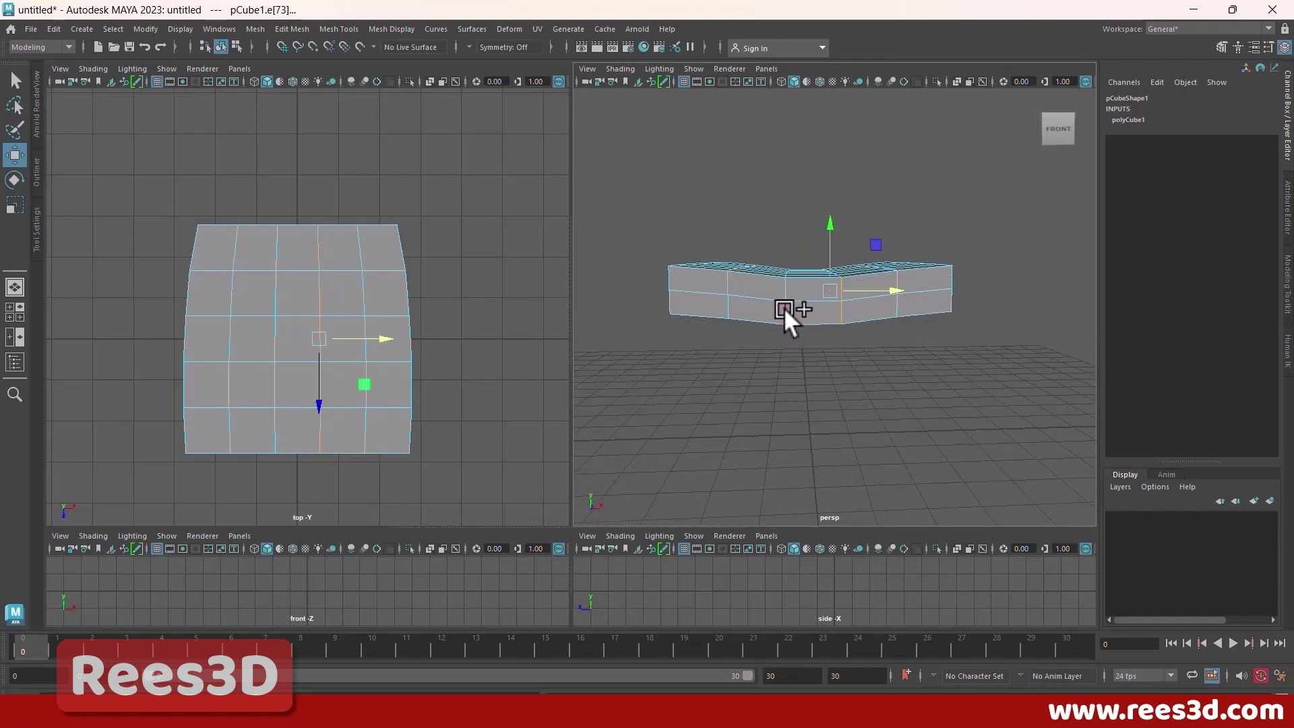
ctrl+shift+click(783, 307)
scroll(824, 291, up, 3)
drag(793, 229, 803, 217)
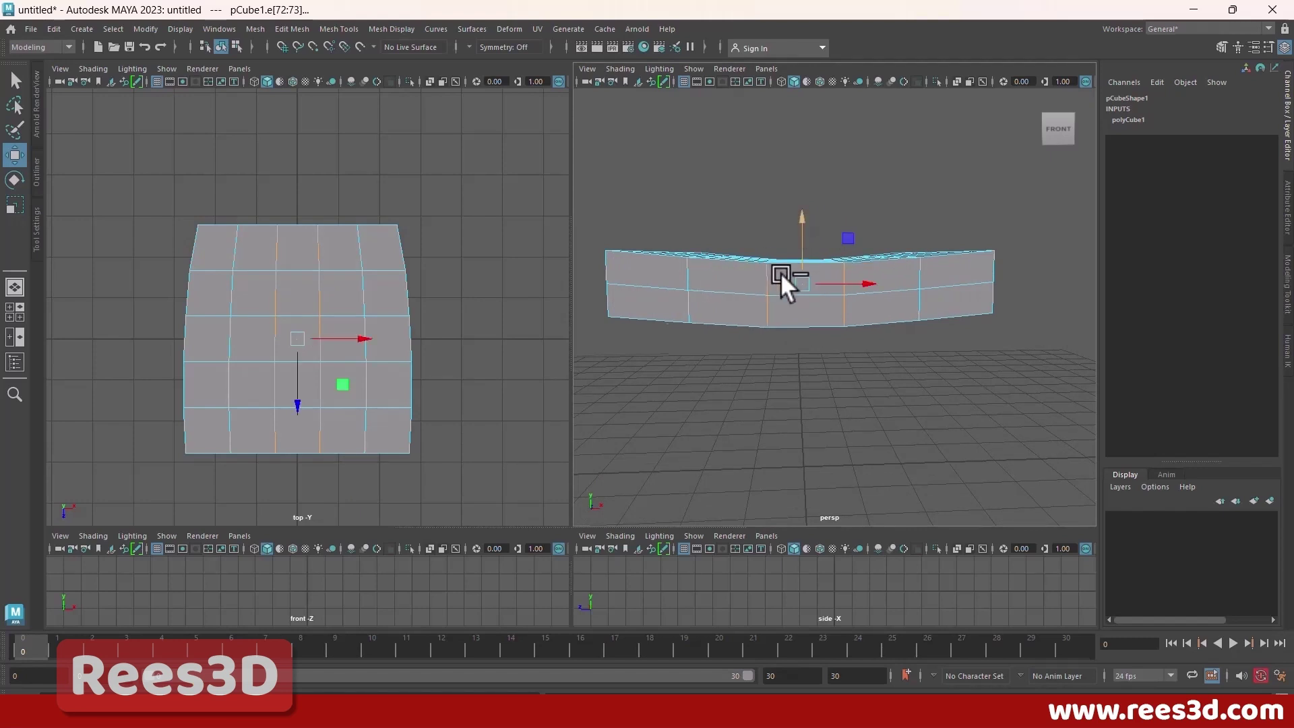
Step: Select the whole slab in object mode and check it in smooth mesh preview, returning to the unsmoothed display
mouse_move(780, 280)
alt+mouse_down()
mouse_move(803, 283)
mouse_move(783, 283)
alt+mouse_up()
right_click(840, 266)
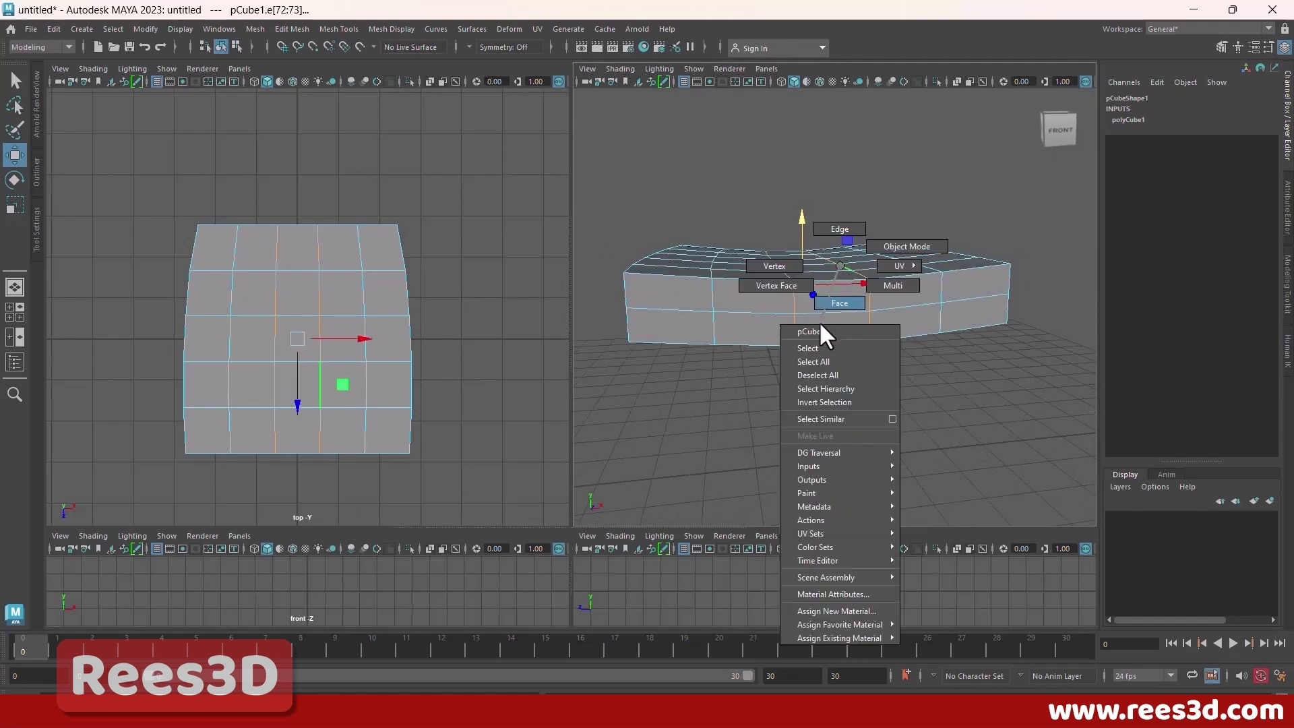
click(819, 347)
alt+drag(820, 343, 862, 288)
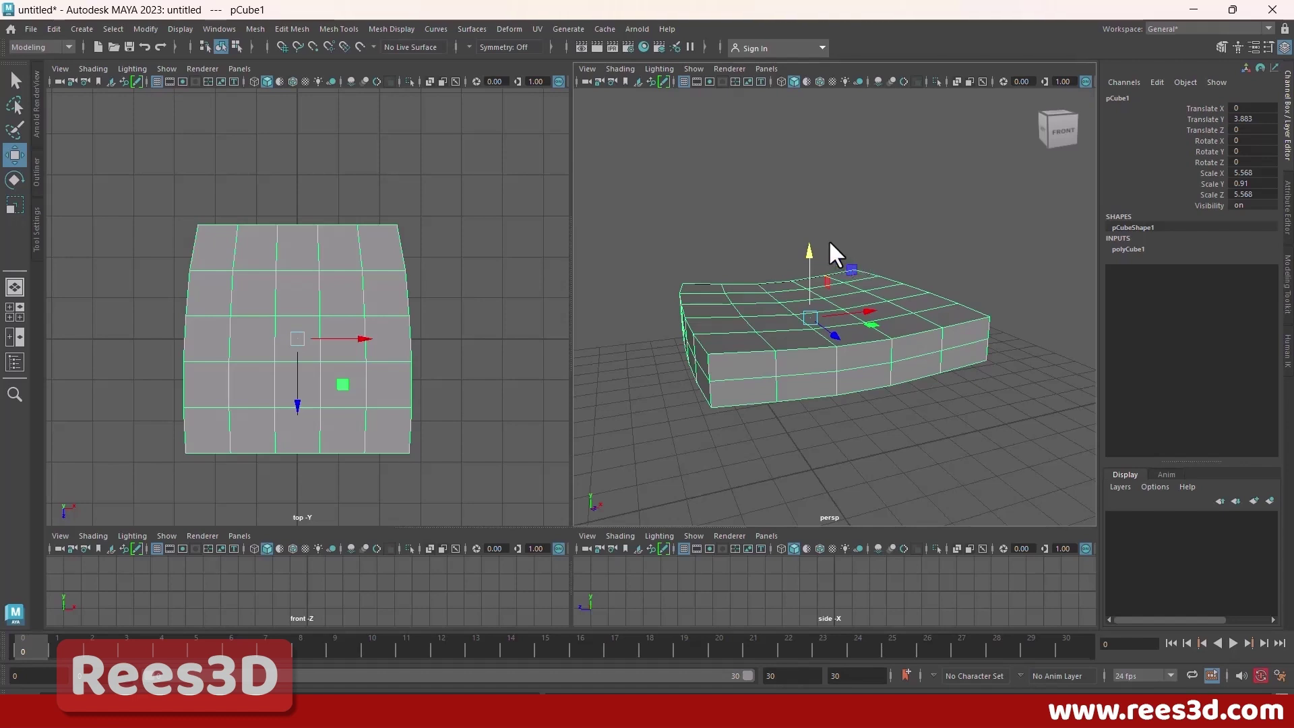
key(3)
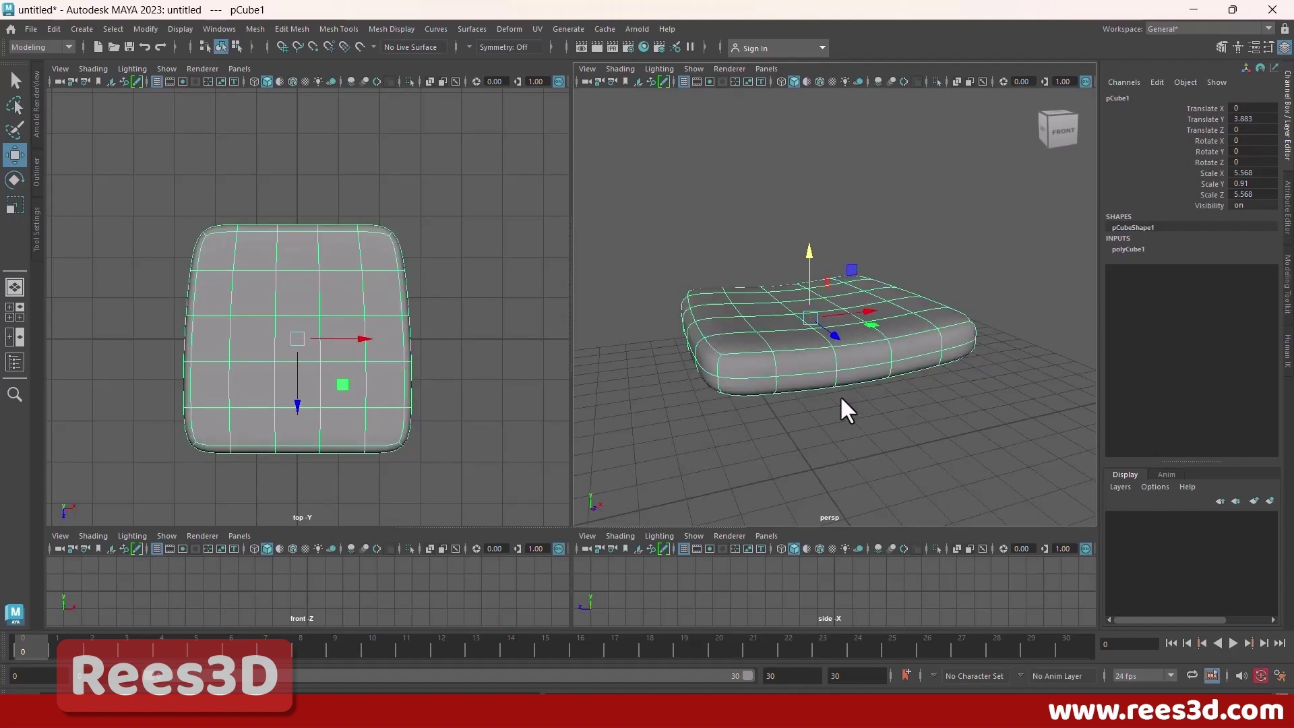
alt+drag(840, 396, 813, 387)
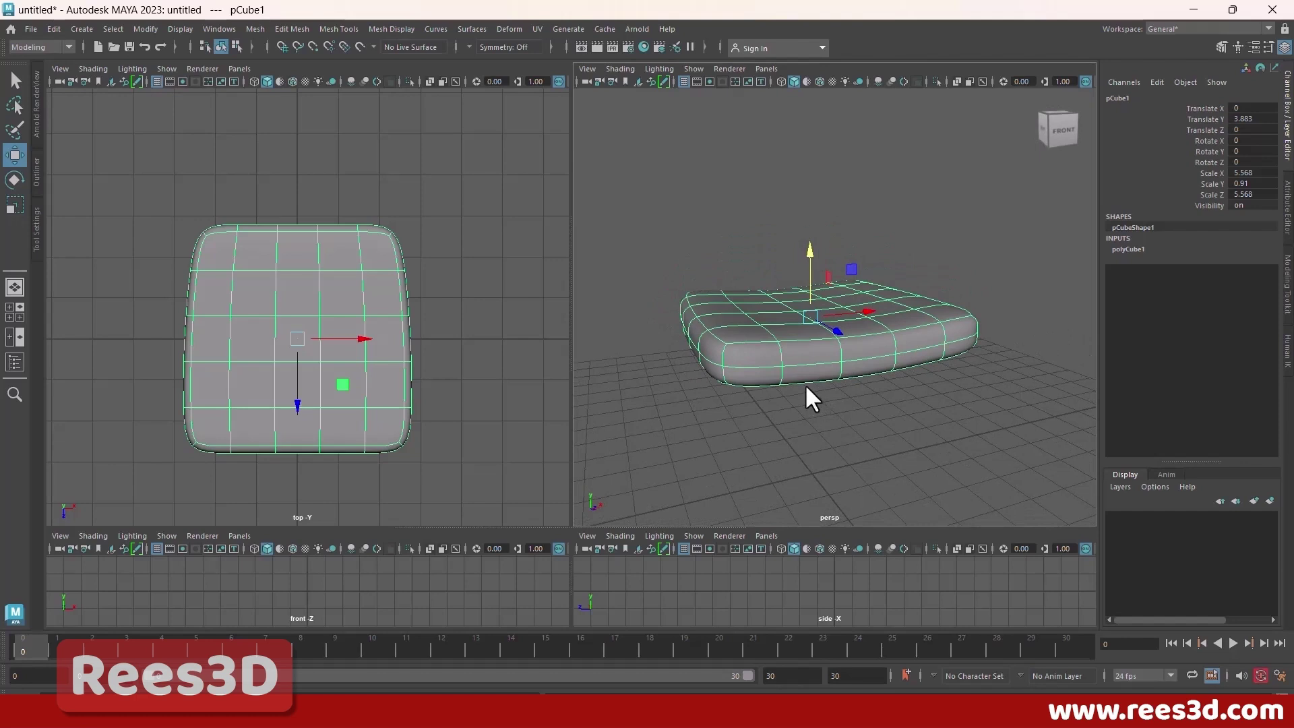
key(1)
Step: Select all edges around the slab's top perimeter and bevel them with a fraction of 0.5 and 2 segments
alt+drag(742, 356, 792, 347)
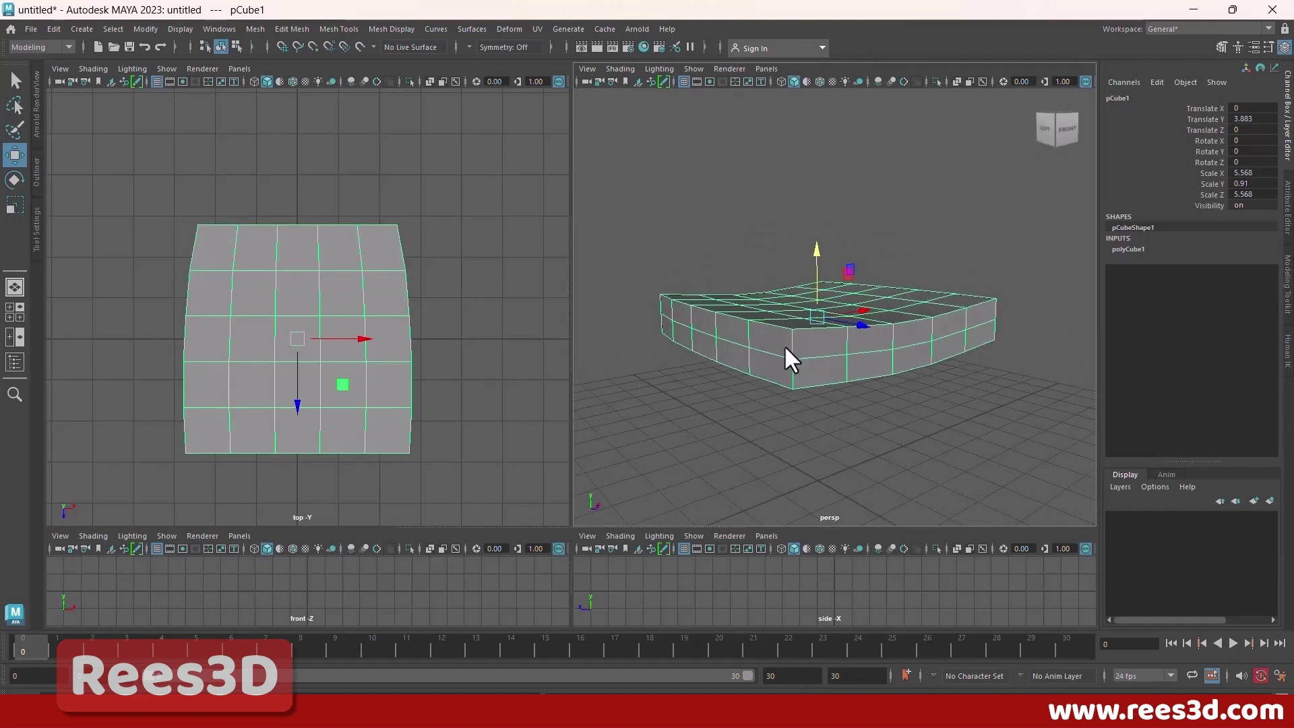
mouse_move(779, 347)
alt+mouse_down()
mouse_move(724, 354)
mouse_move(796, 355)
mouse_move(782, 358)
alt+mouse_up()
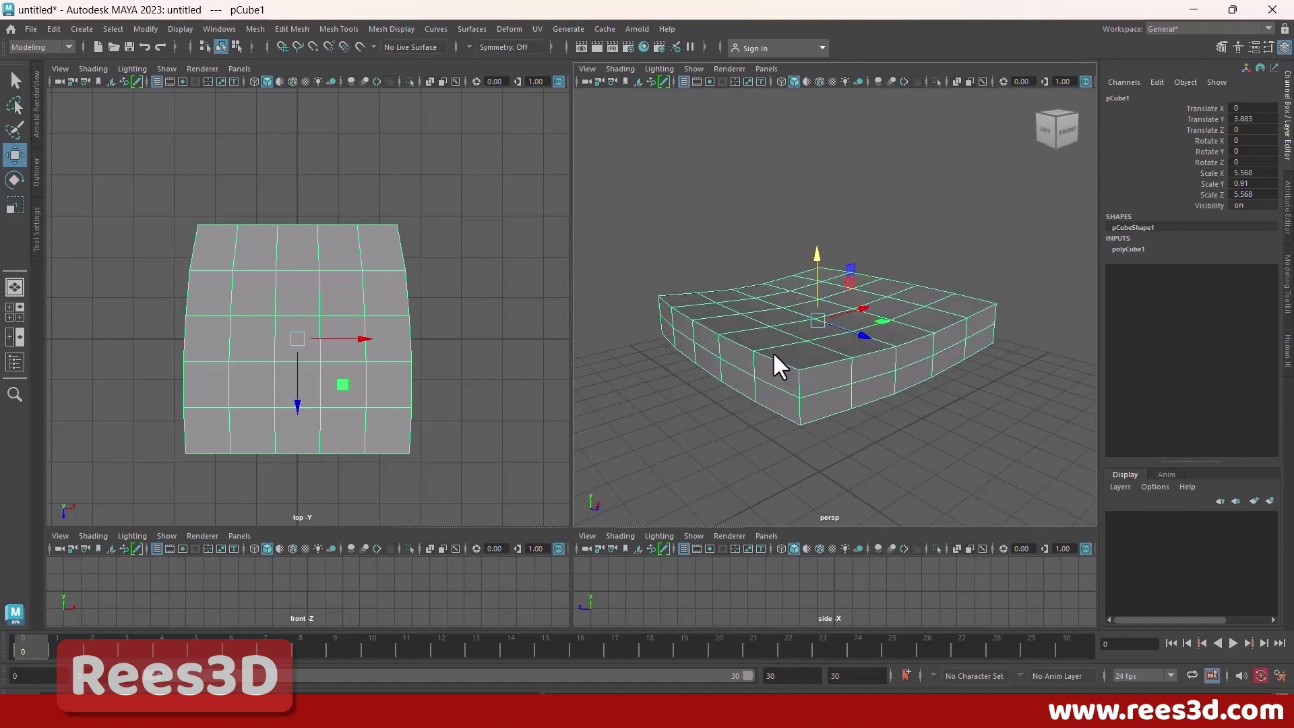
right_drag(791, 355, 782, 306)
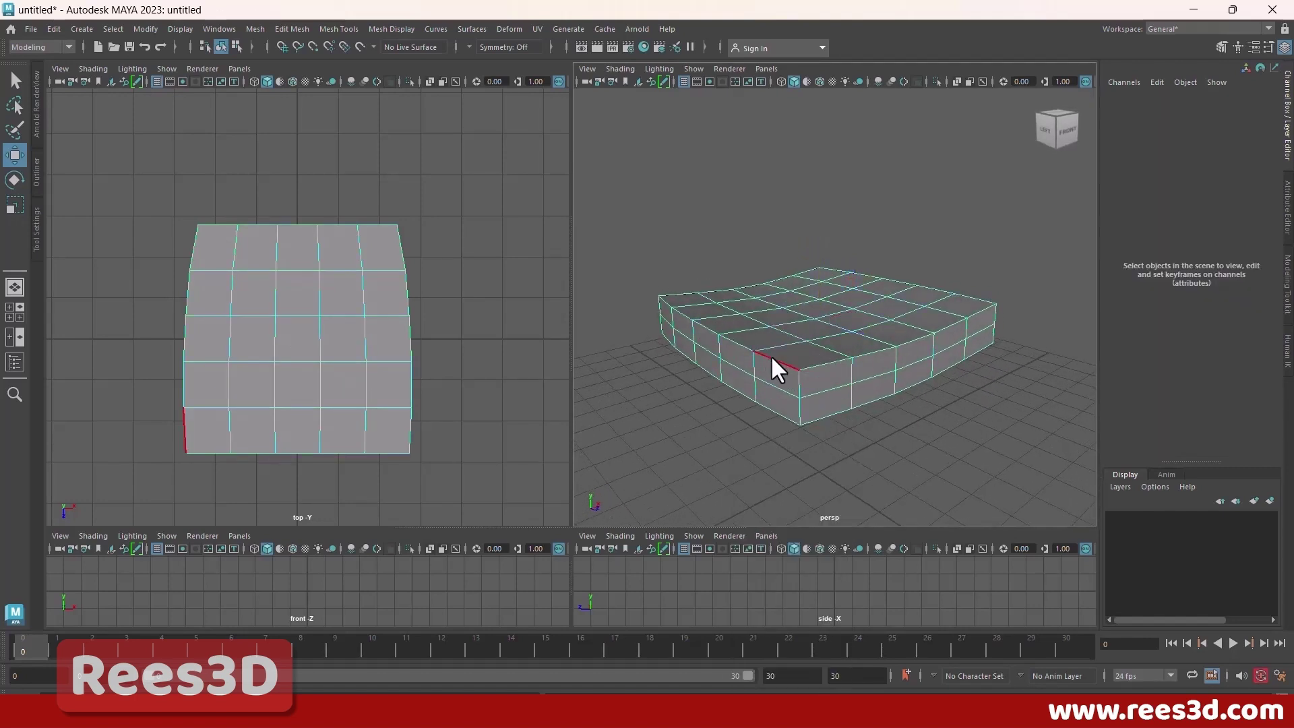
click(770, 355)
click(694, 325)
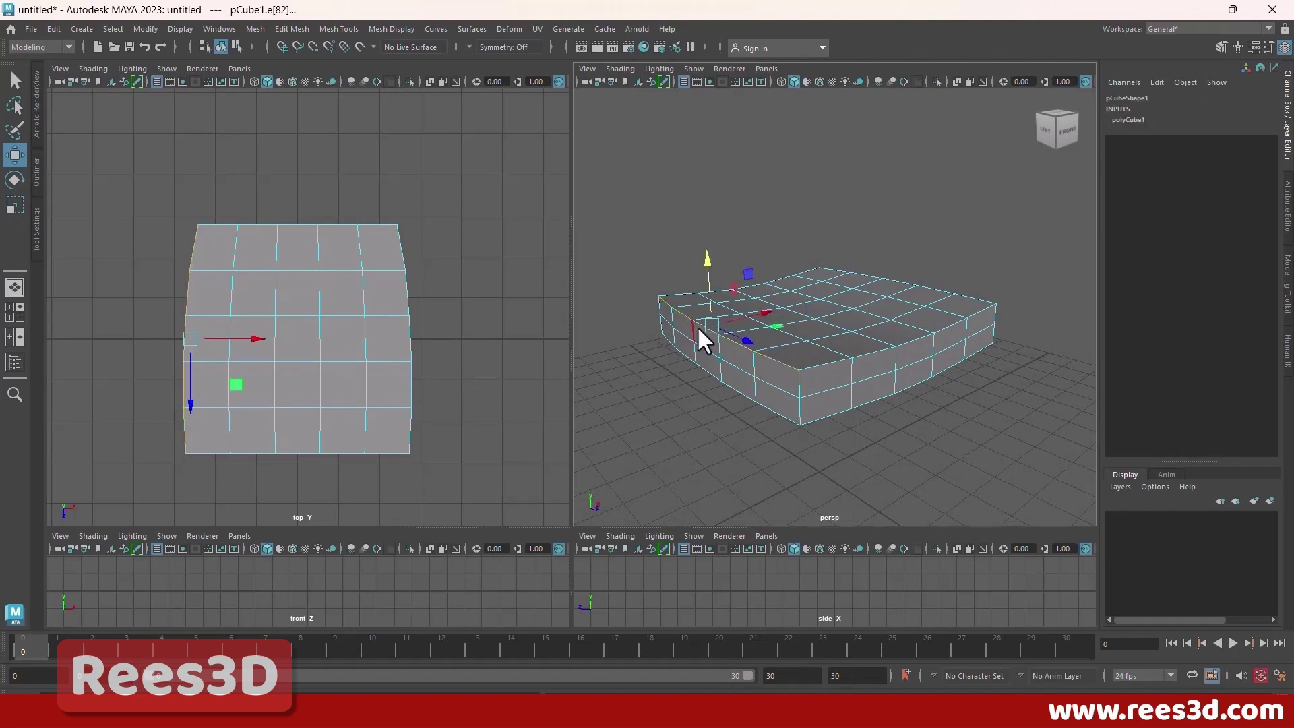
double_click(819, 360)
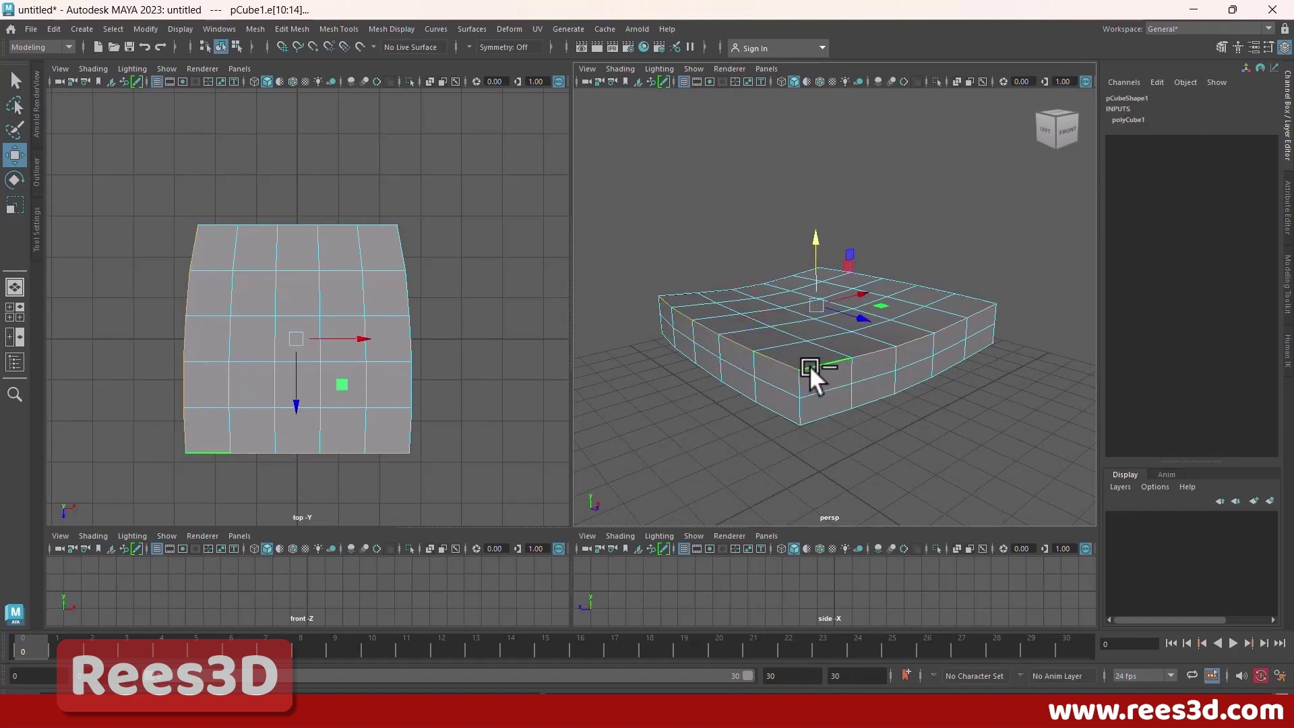
shift+double_click(973, 296)
shift+right_click(827, 260)
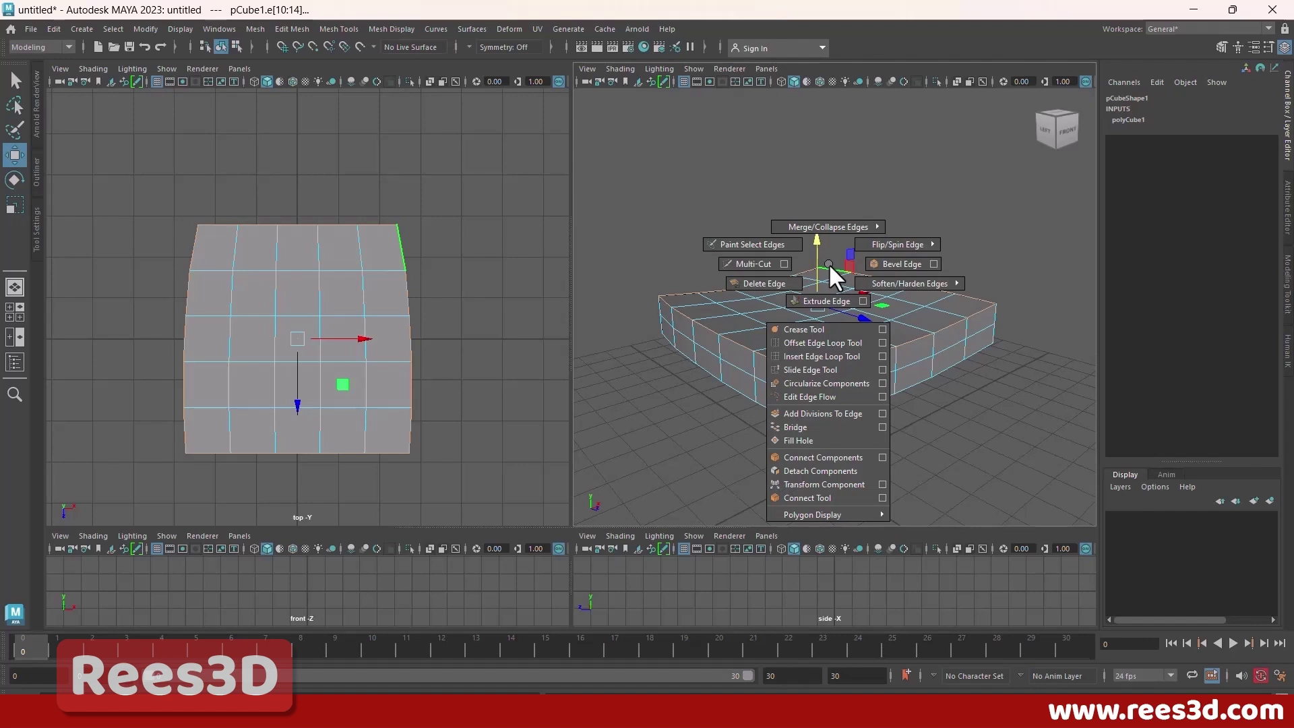
click(899, 265)
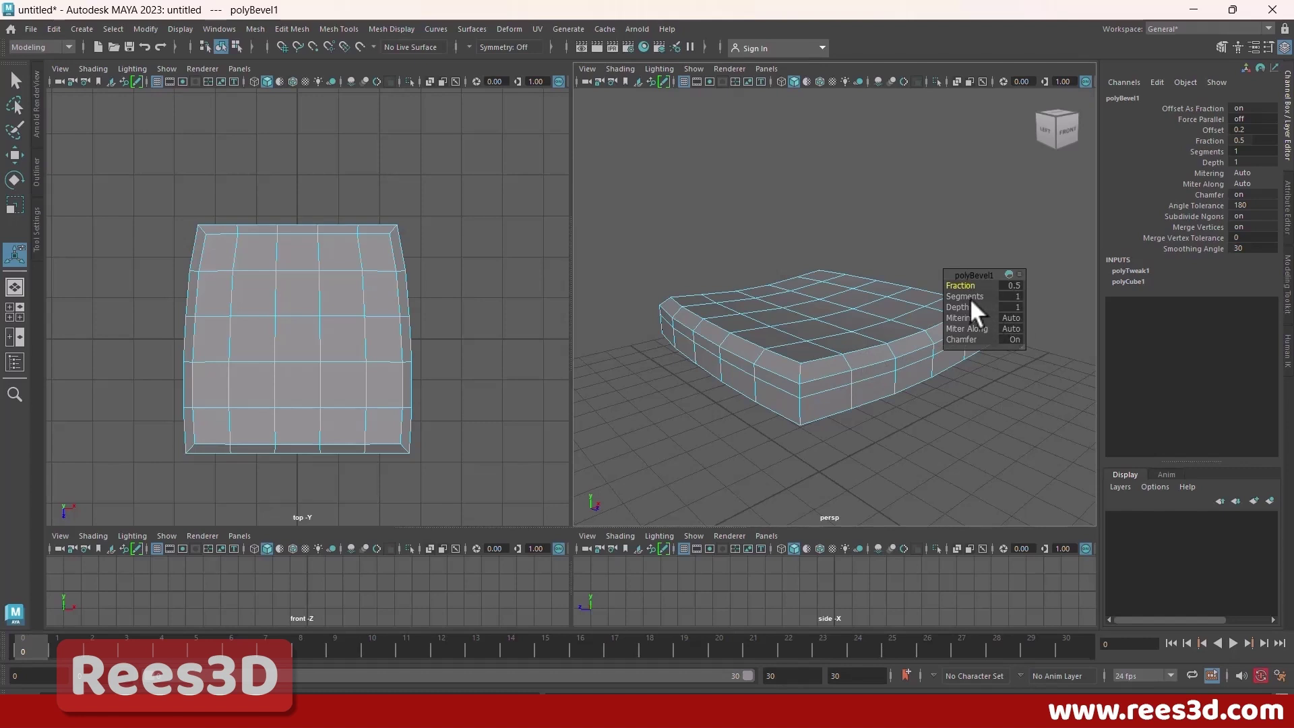
drag(968, 296, 976, 293)
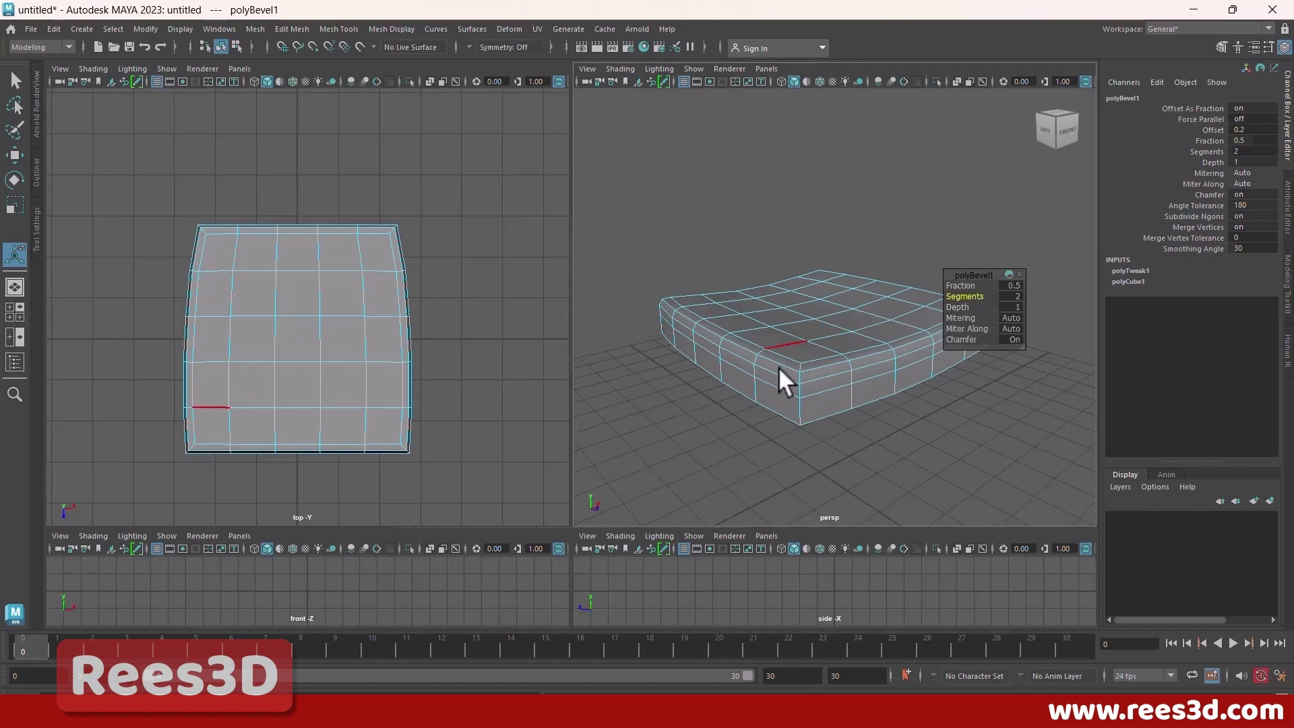
Step: Select all edges around the slab's underside perimeter and bevel them
alt+drag(778, 367, 786, 292)
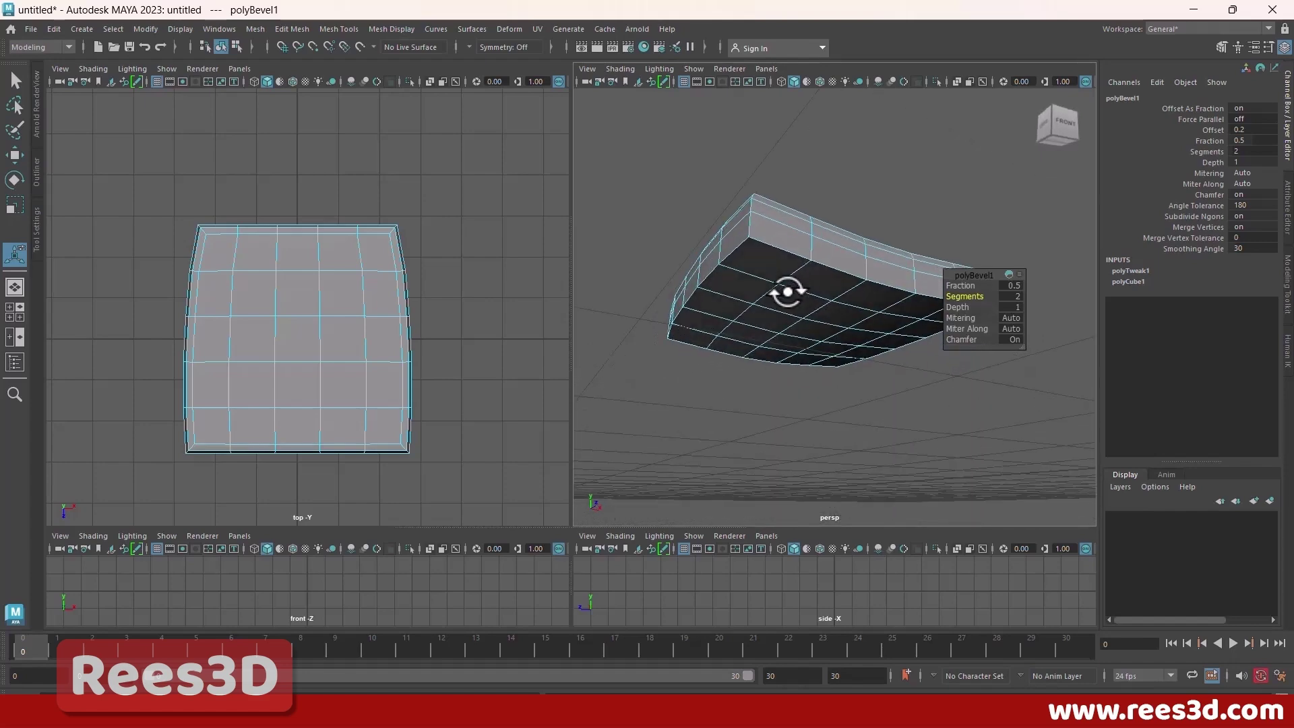
click(781, 250)
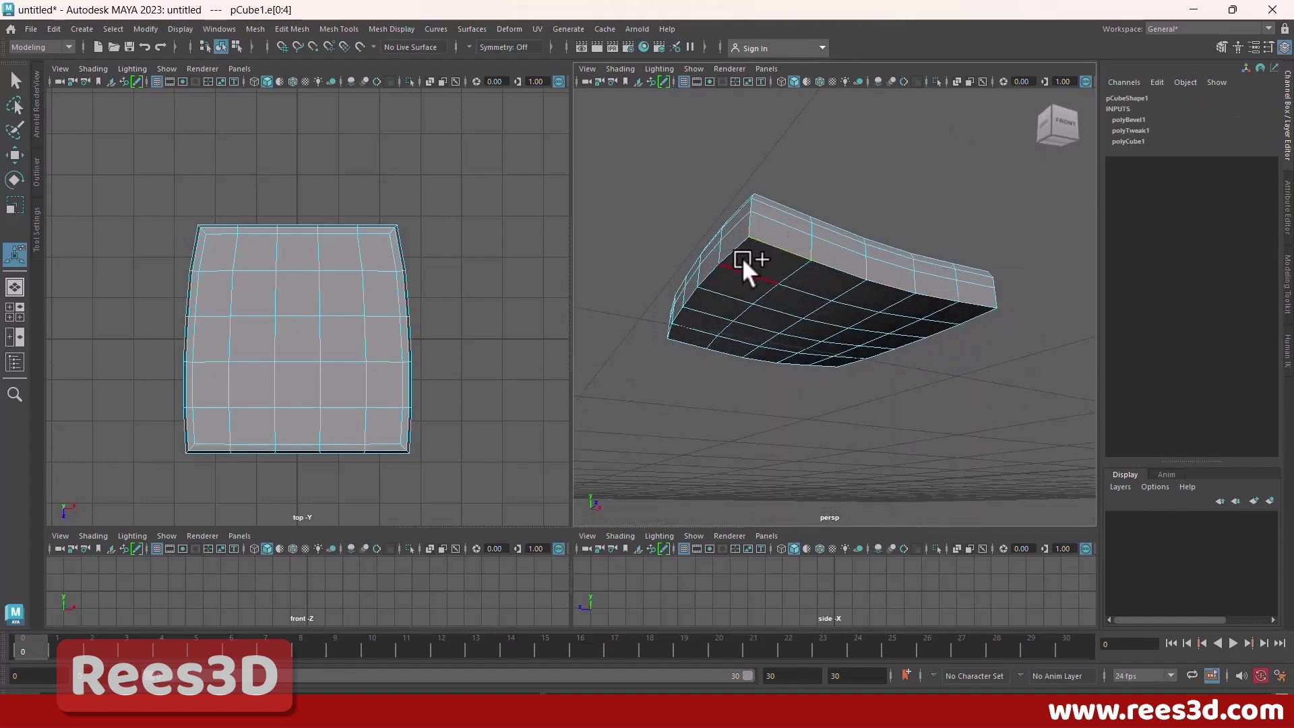
key(space)
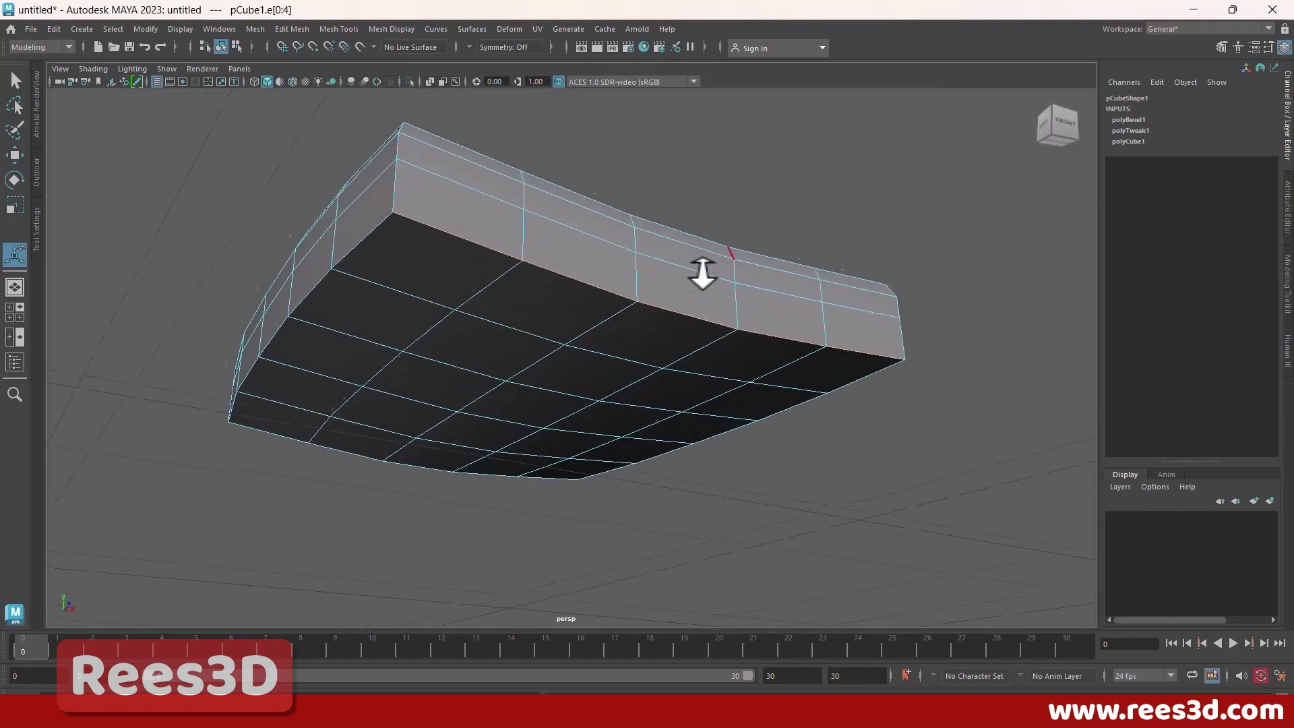
alt+middle_drag(699, 274, 757, 274)
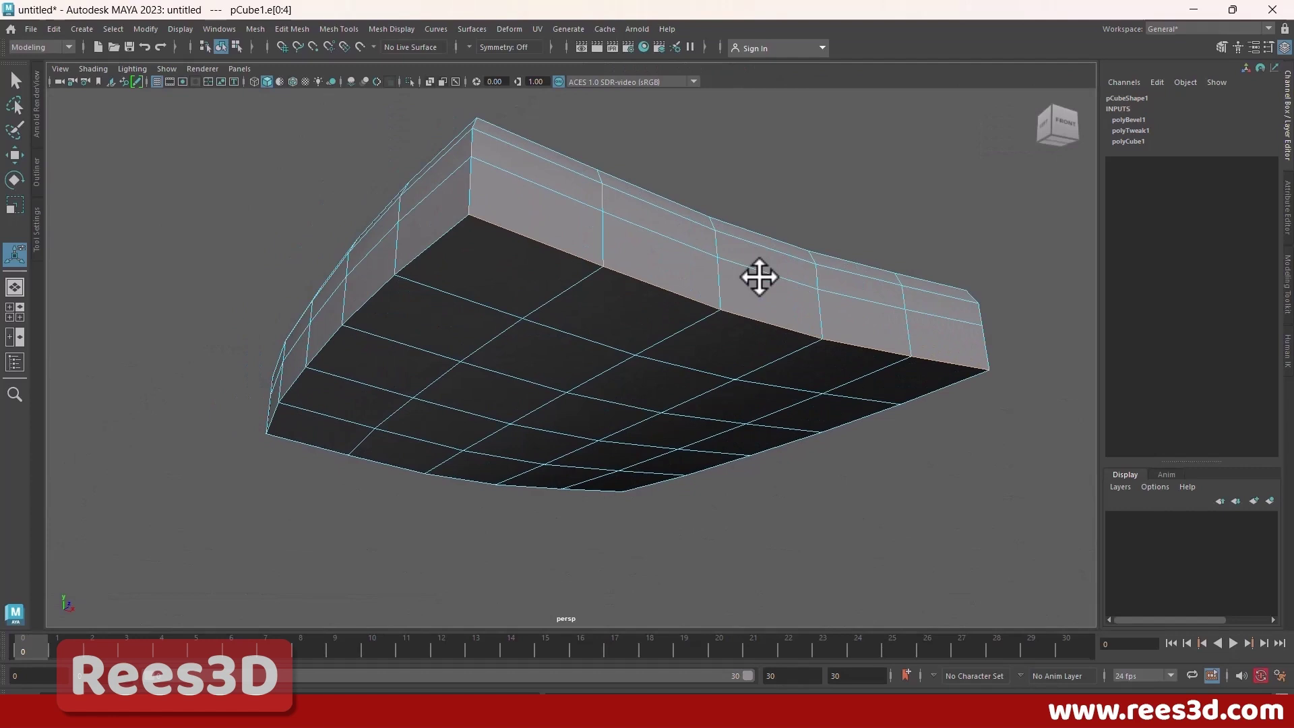
shift+click(442, 233)
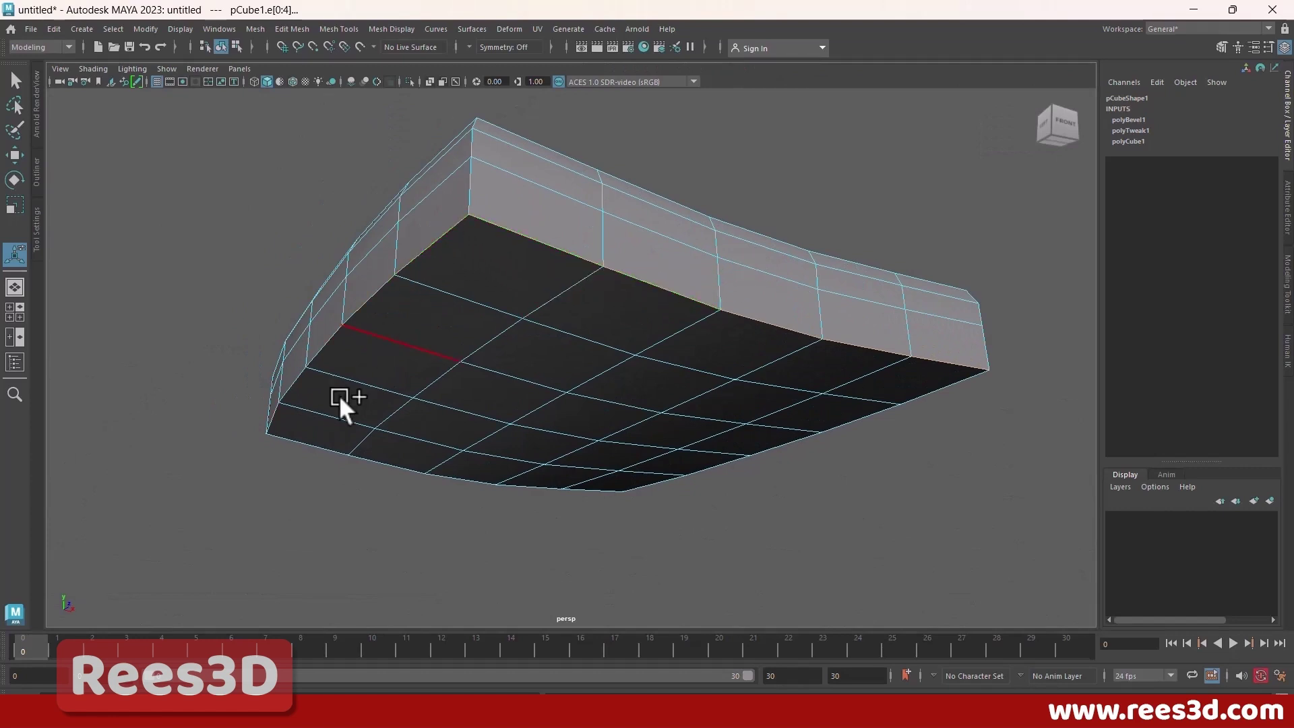
shift+click(320, 449)
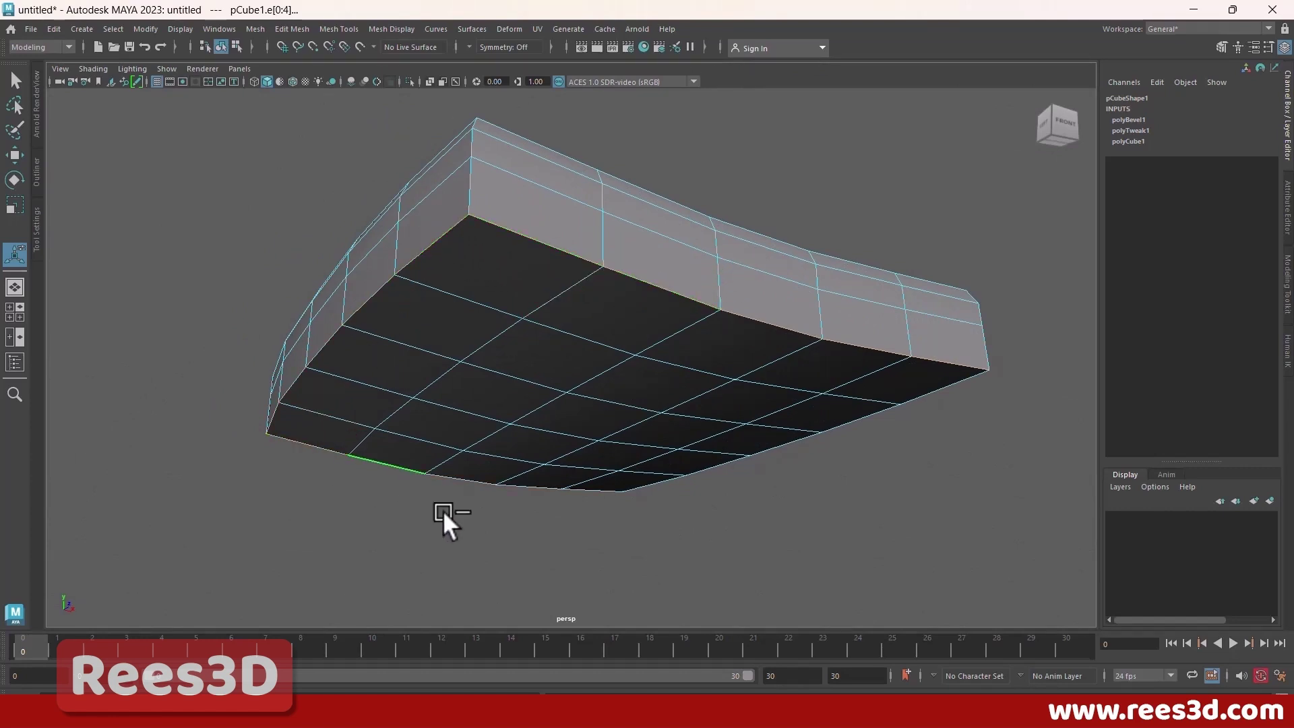
shift+click(637, 494)
shift+right_click(669, 286)
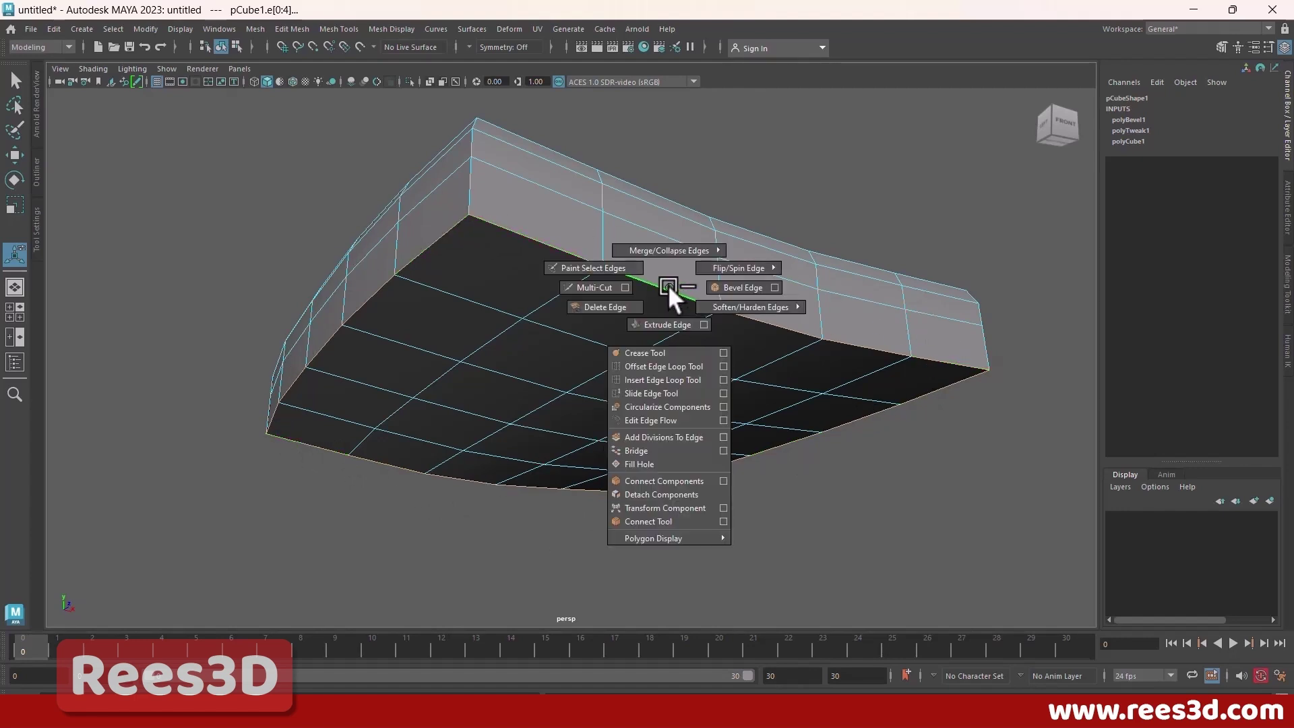
click(745, 287)
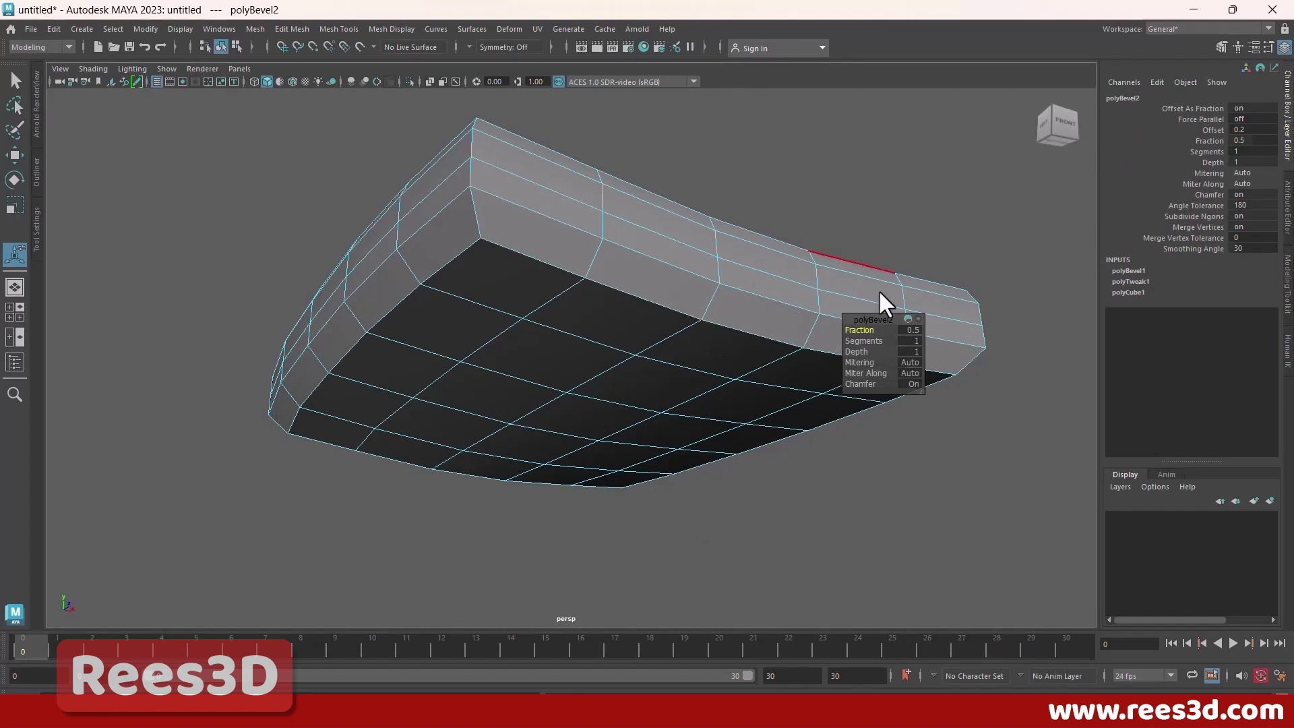
Step: Set the underside bevel's fraction to 0.25 and its segments to 2
click(911, 330)
text(0.3)
key(Return)
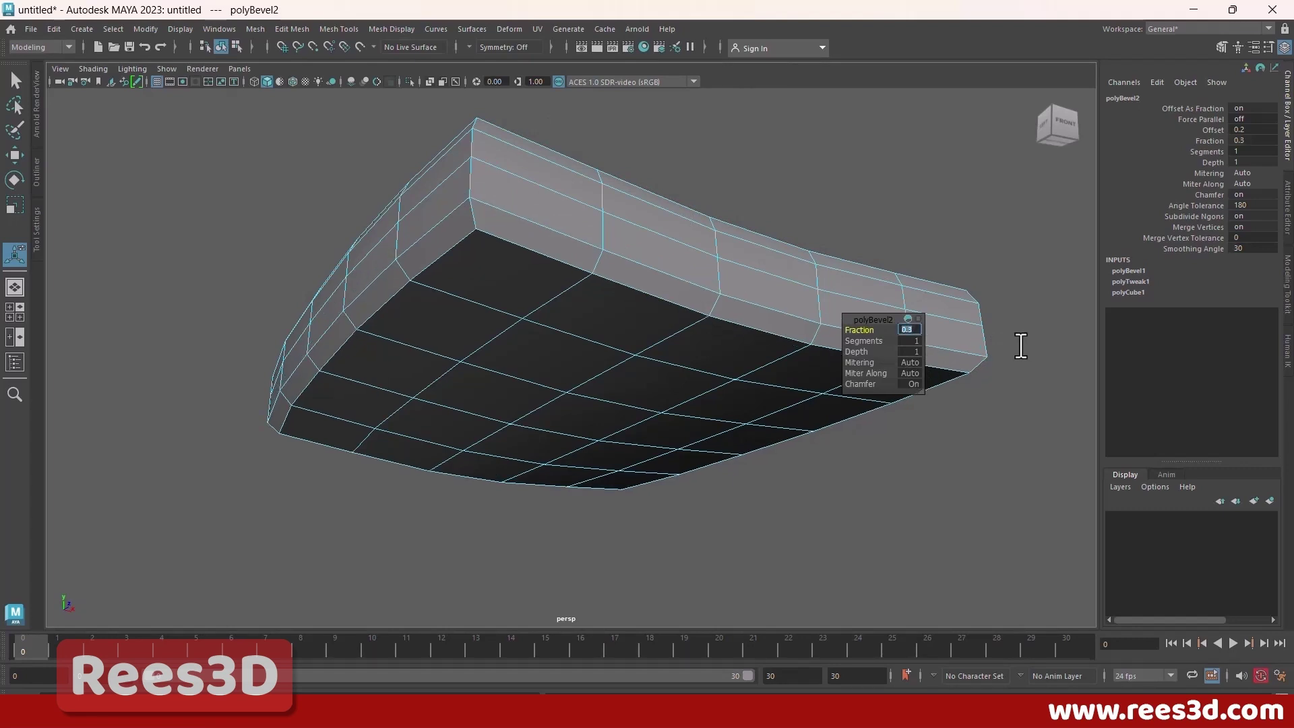
text(0)
key(Return)
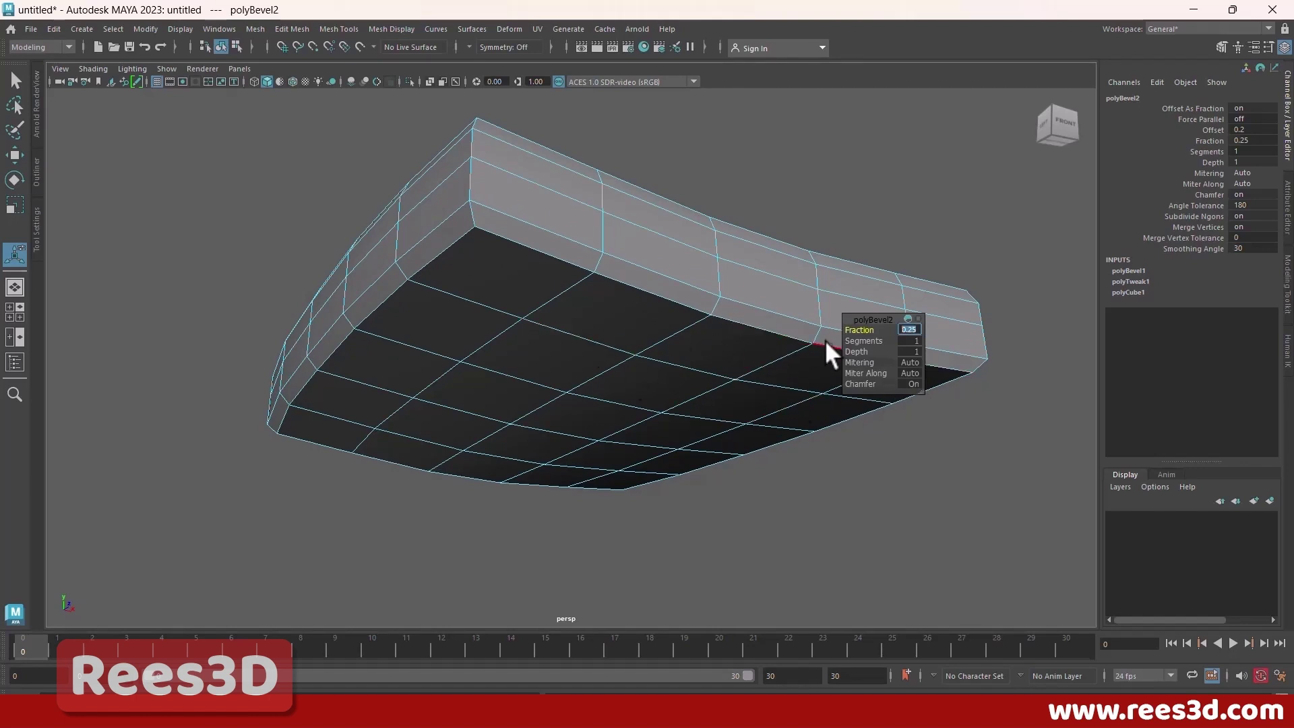
drag(857, 338, 864, 338)
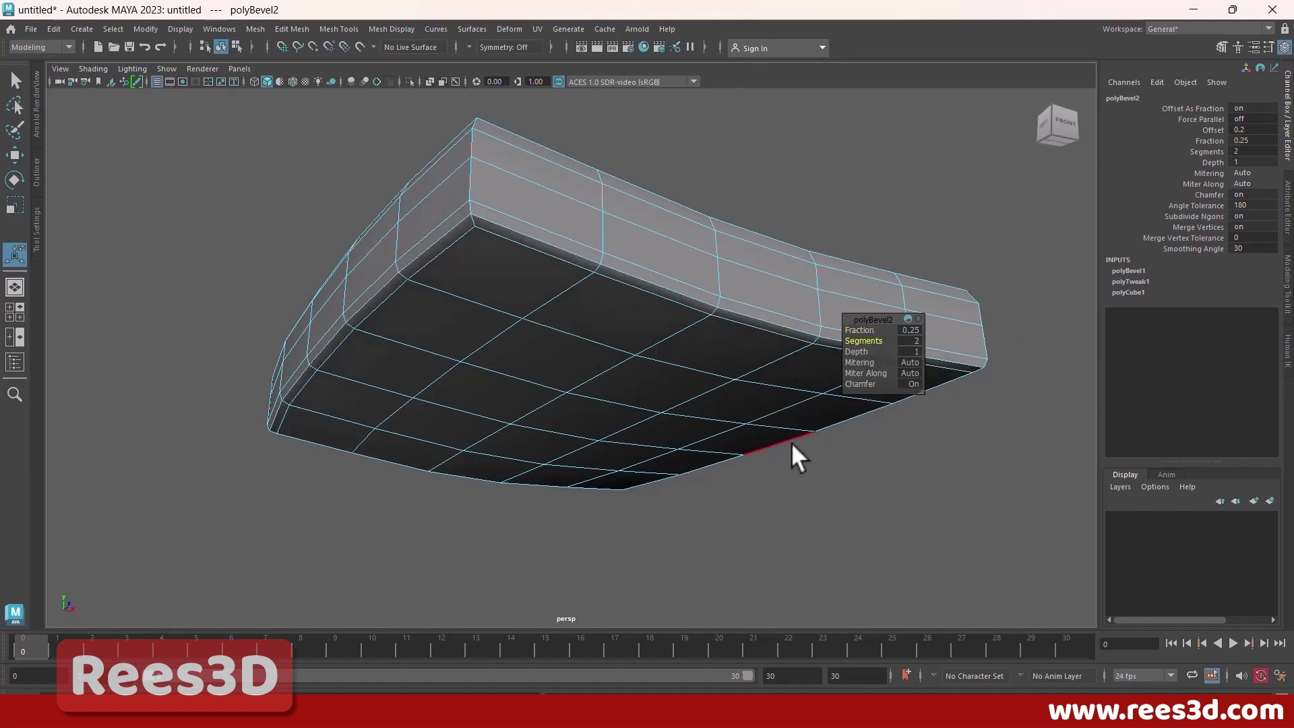
Step: Examine the beveled slab from the front, below and above, including in smooth mesh preview
alt+drag(580, 306, 515, 328)
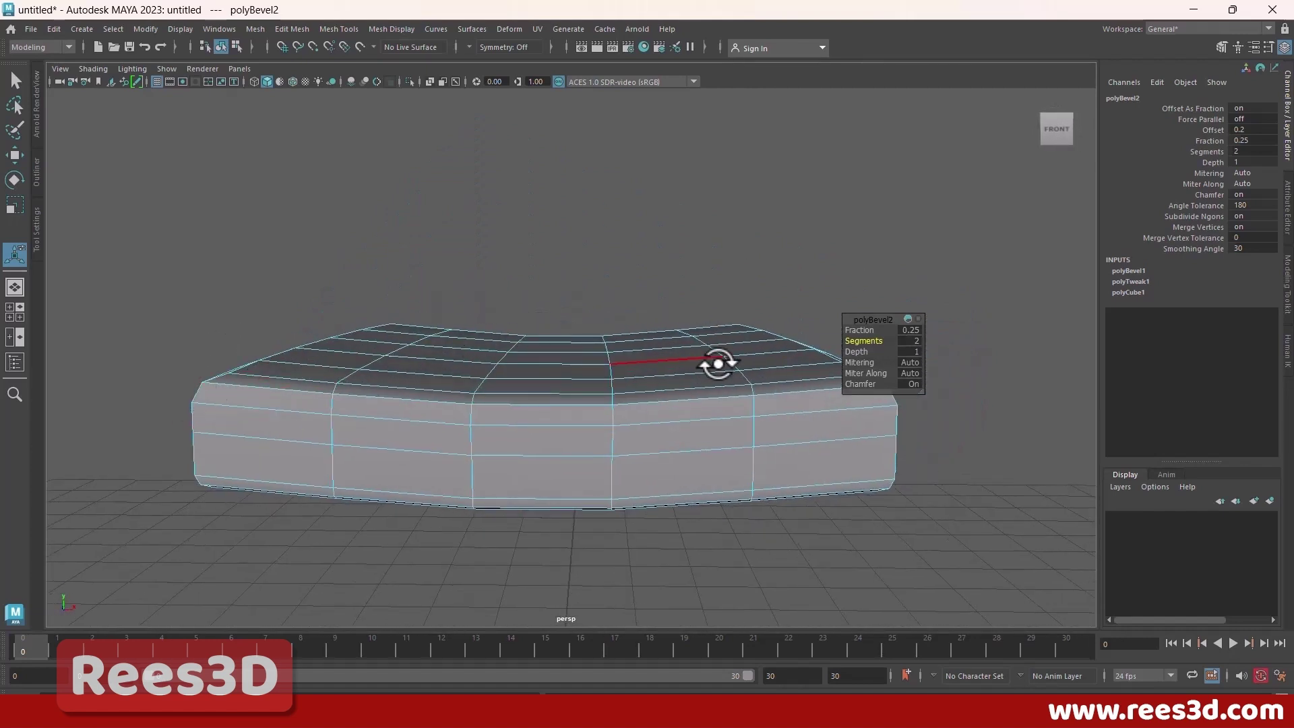
alt+drag(867, 338, 294, 309)
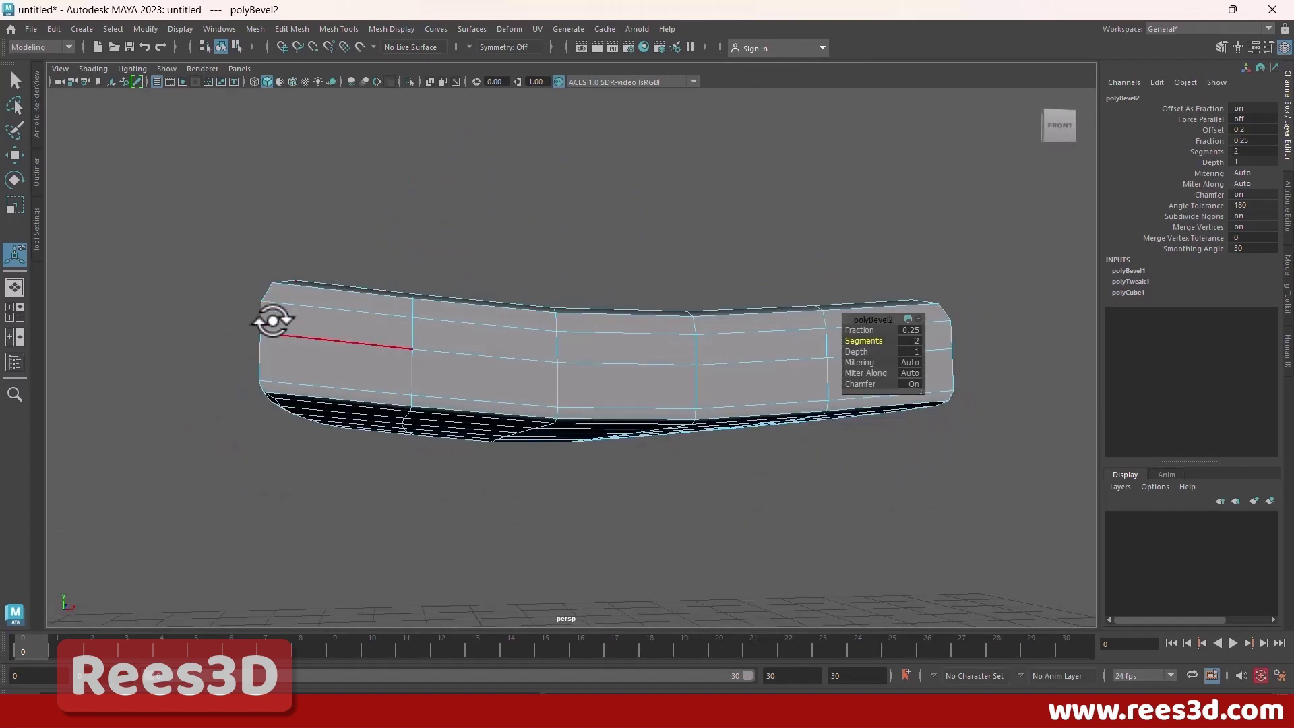
alt+drag(291, 431, 520, 468)
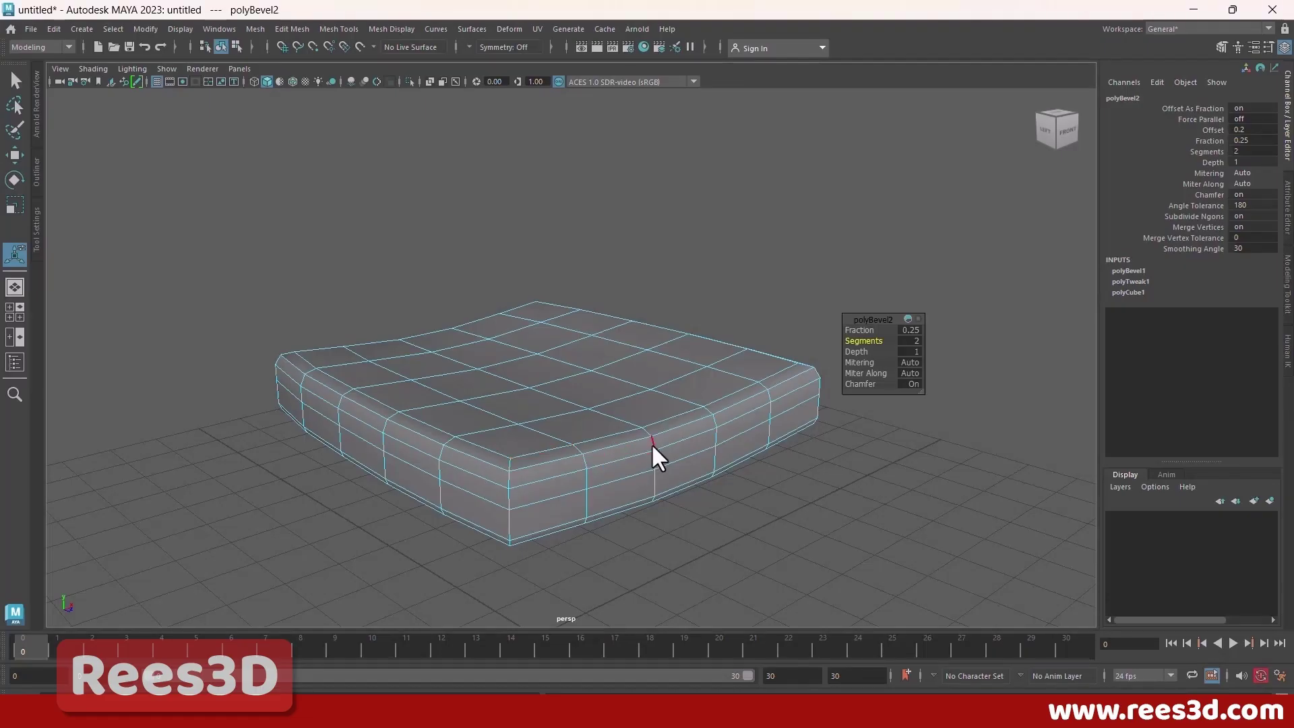
key(3)
click(796, 516)
alt+drag(682, 456, 618, 468)
Step: Select the vertical edges at the slab's four corners and bevel them
key(q)
double_click(561, 483)
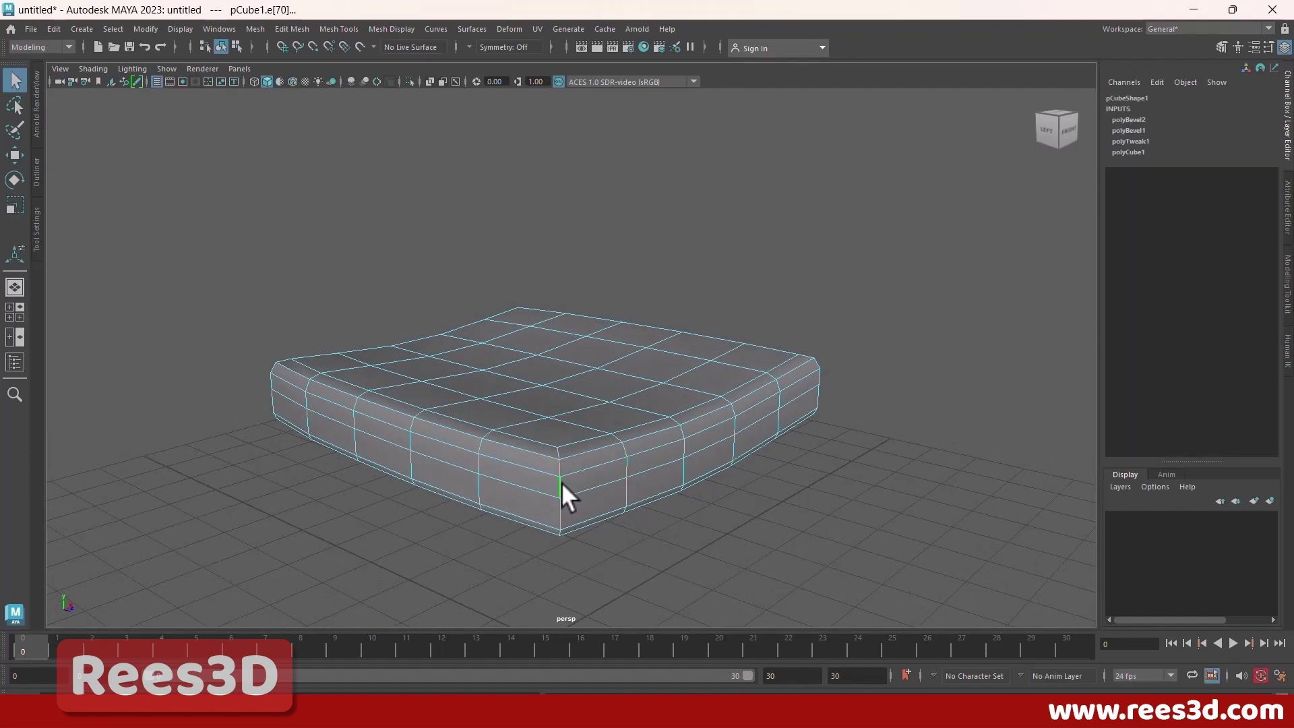
alt+drag(596, 515, 585, 492)
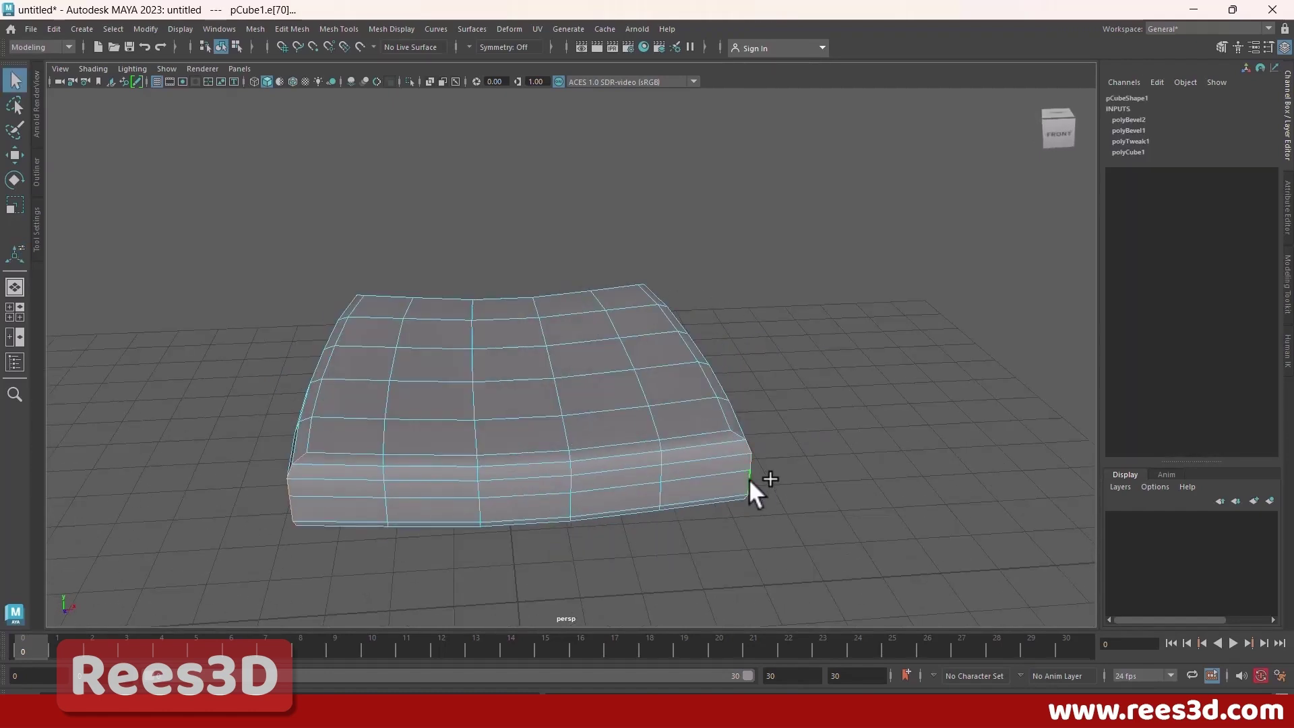
alt+drag(749, 478, 693, 511)
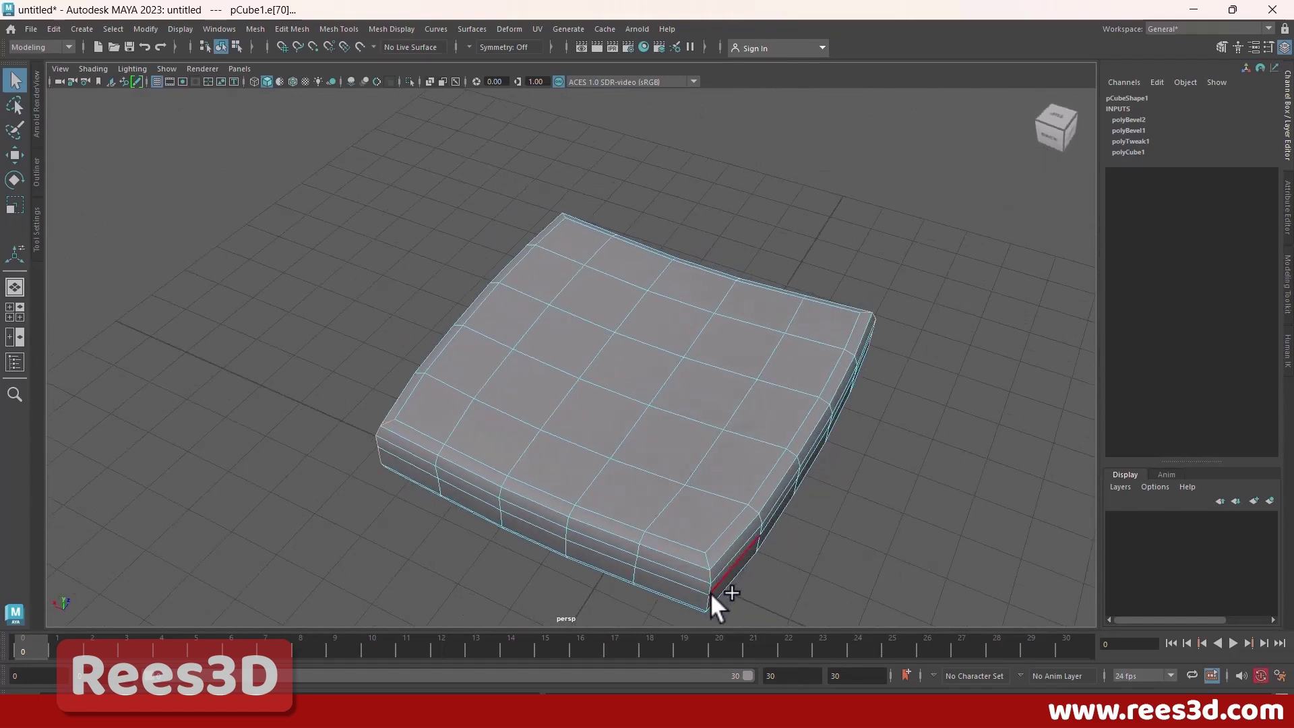
alt+drag(706, 599, 944, 526)
shift+right_drag(643, 299, 694, 301)
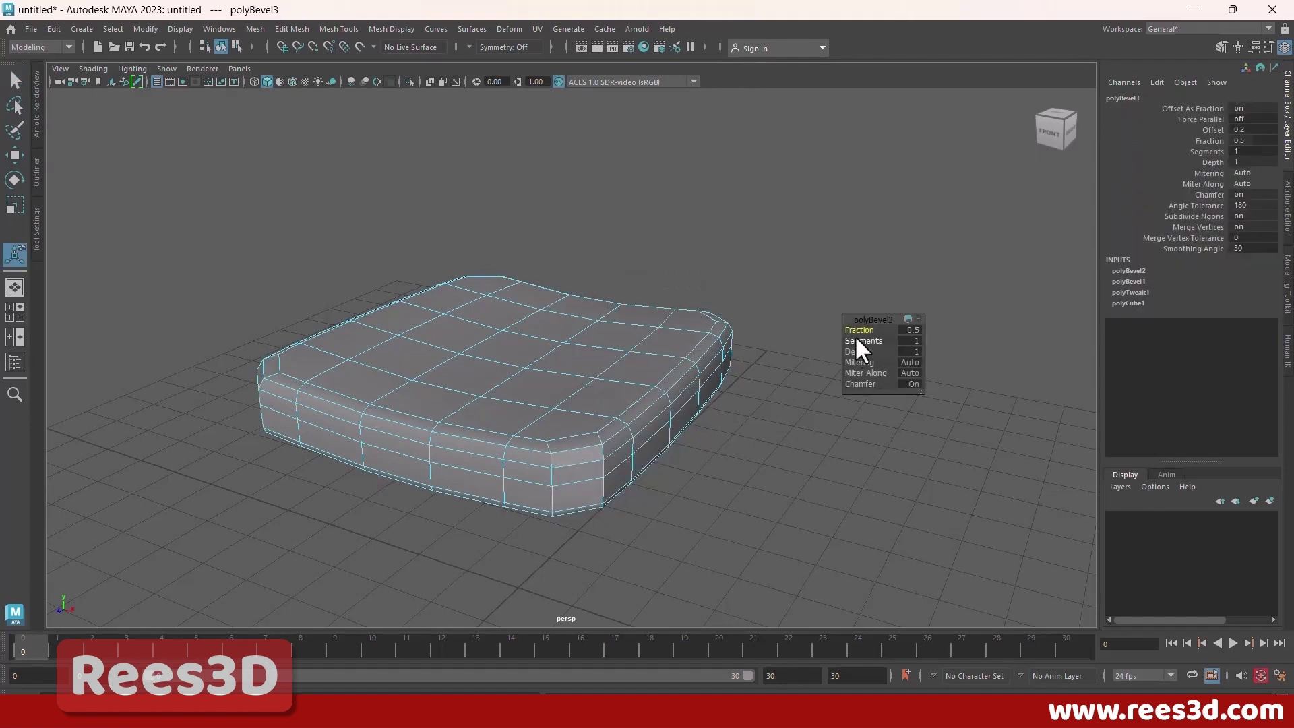
Step: Set the corner bevel's fraction to 0.2 and its segments to 2
drag(856, 329, 850, 329)
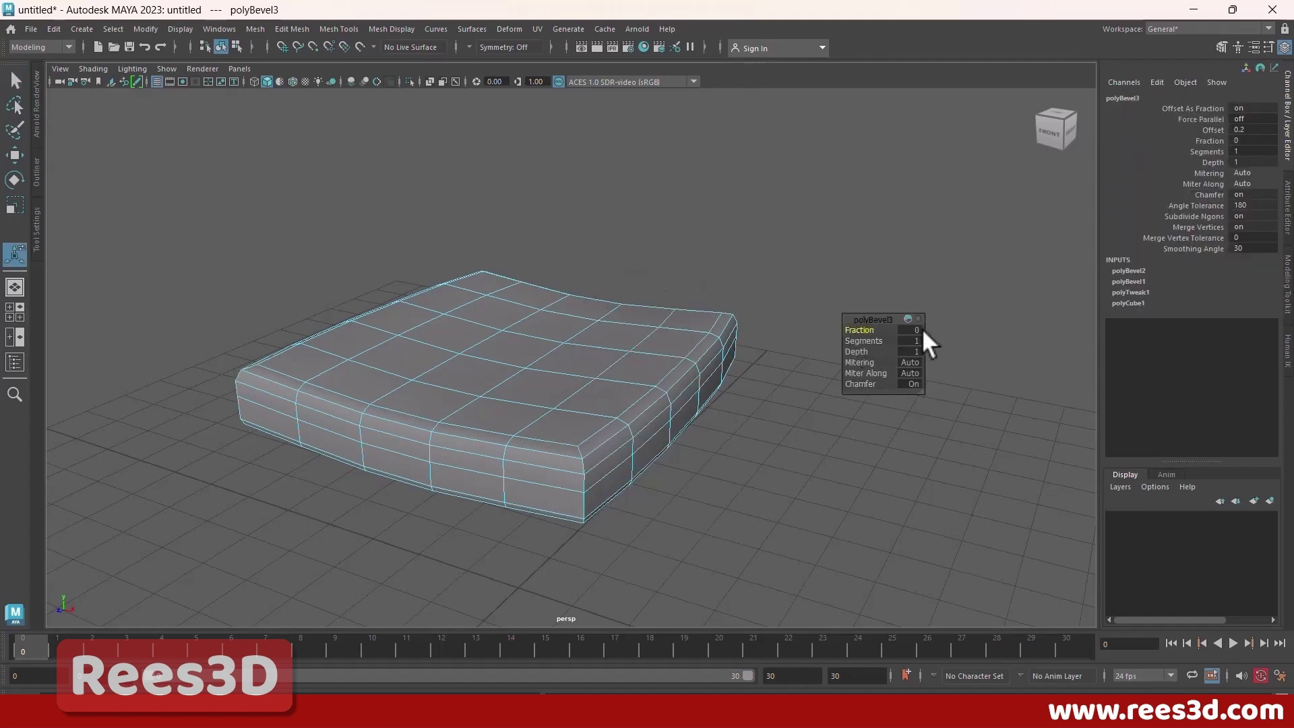
text(0.2)
key(Return)
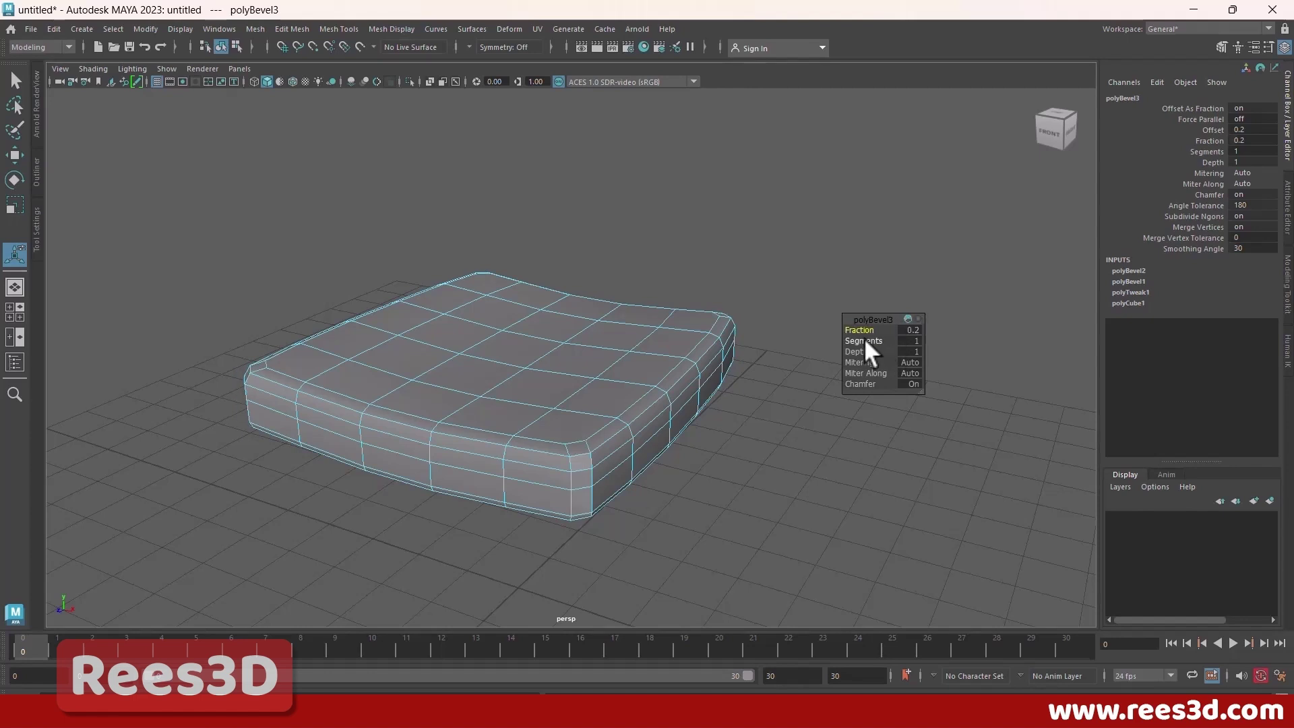
drag(864, 338, 873, 338)
Step: Return to object mode and check the slab's beveled corners in smooth mesh preview
alt+drag(529, 468, 627, 459)
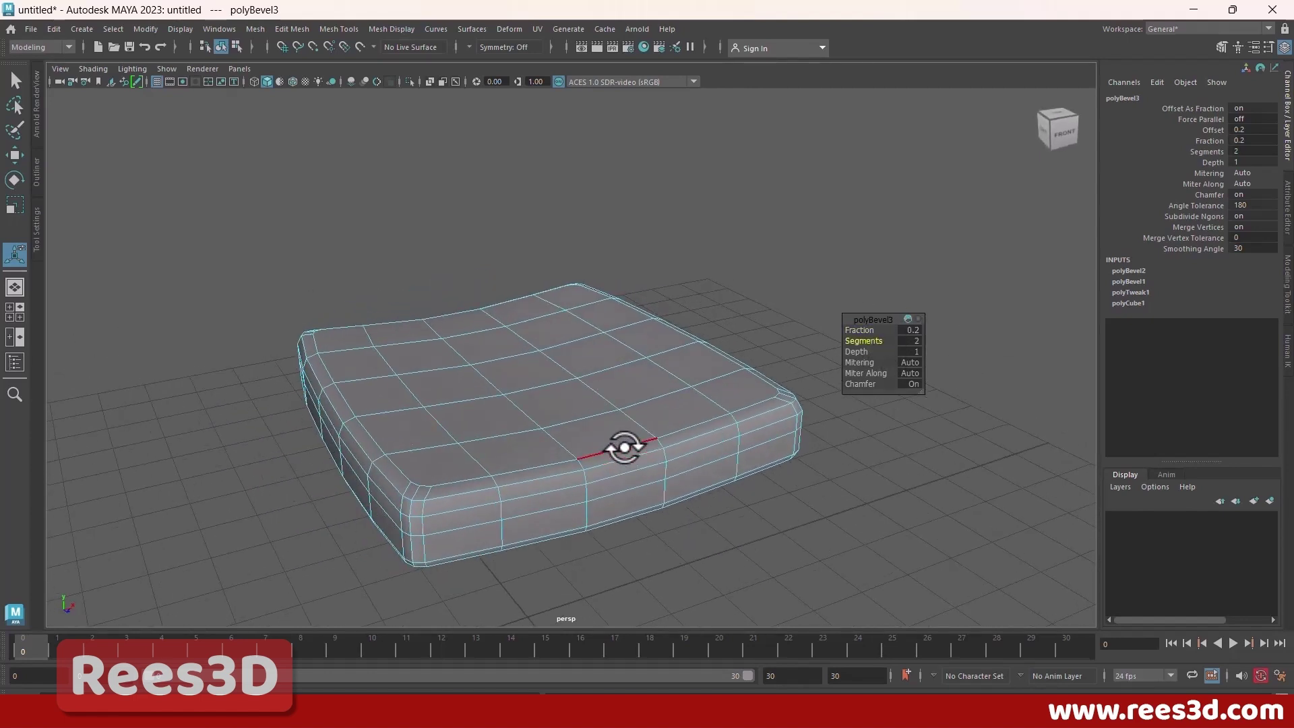
right_drag(617, 441, 609, 419)
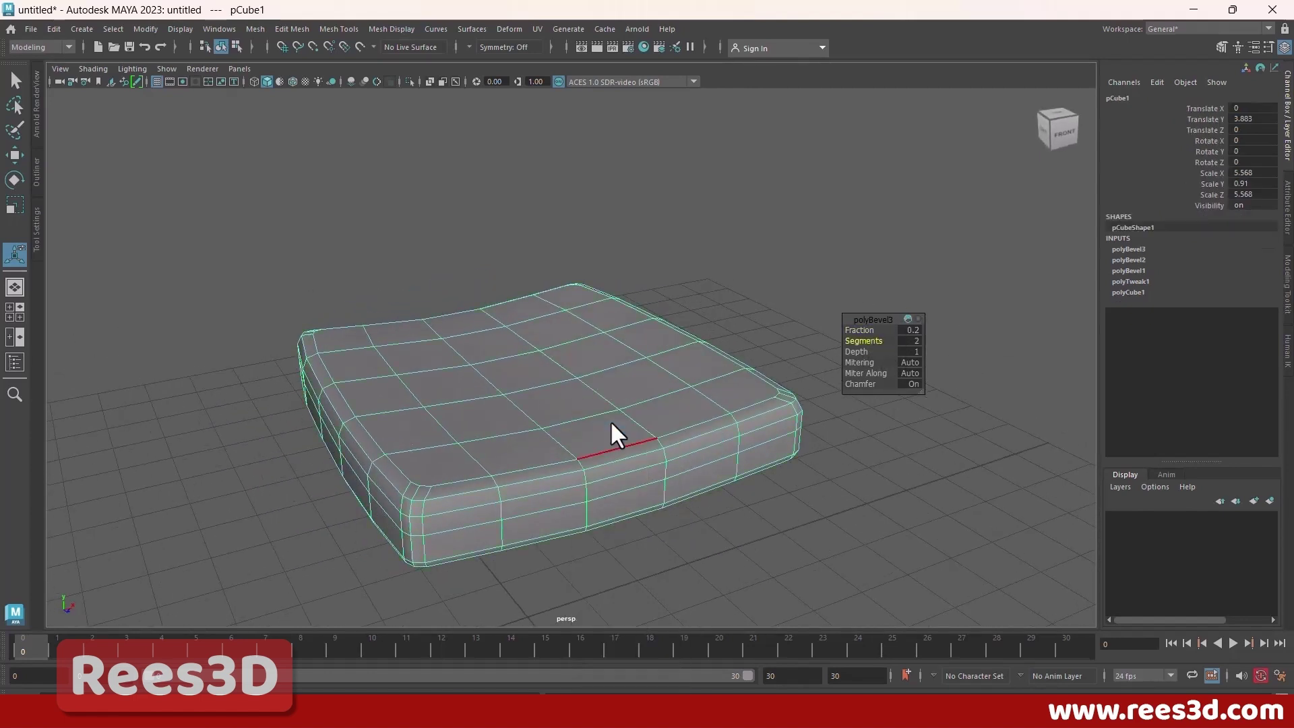
click(879, 526)
alt+drag(629, 462, 674, 471)
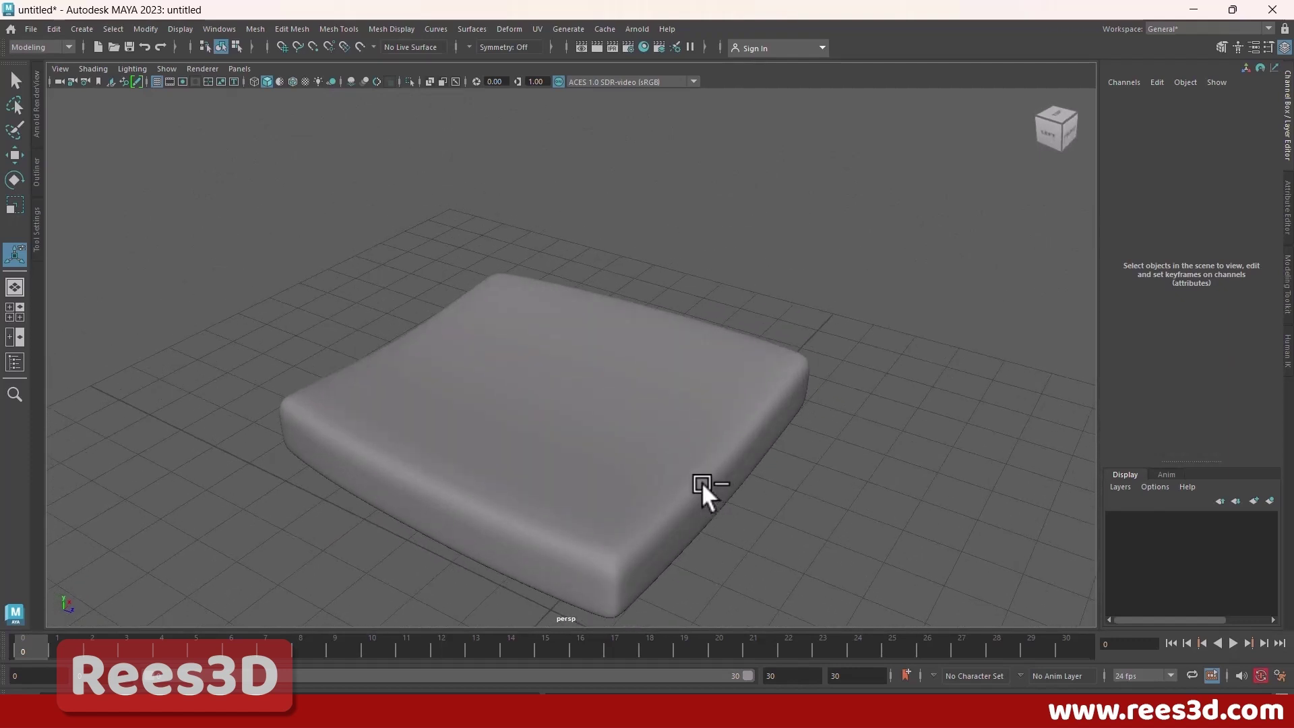
Step: Set the corner bevel's fraction to 0.5 and check the slab in smooth mesh preview, returning to the unsmoothed display
click(651, 468)
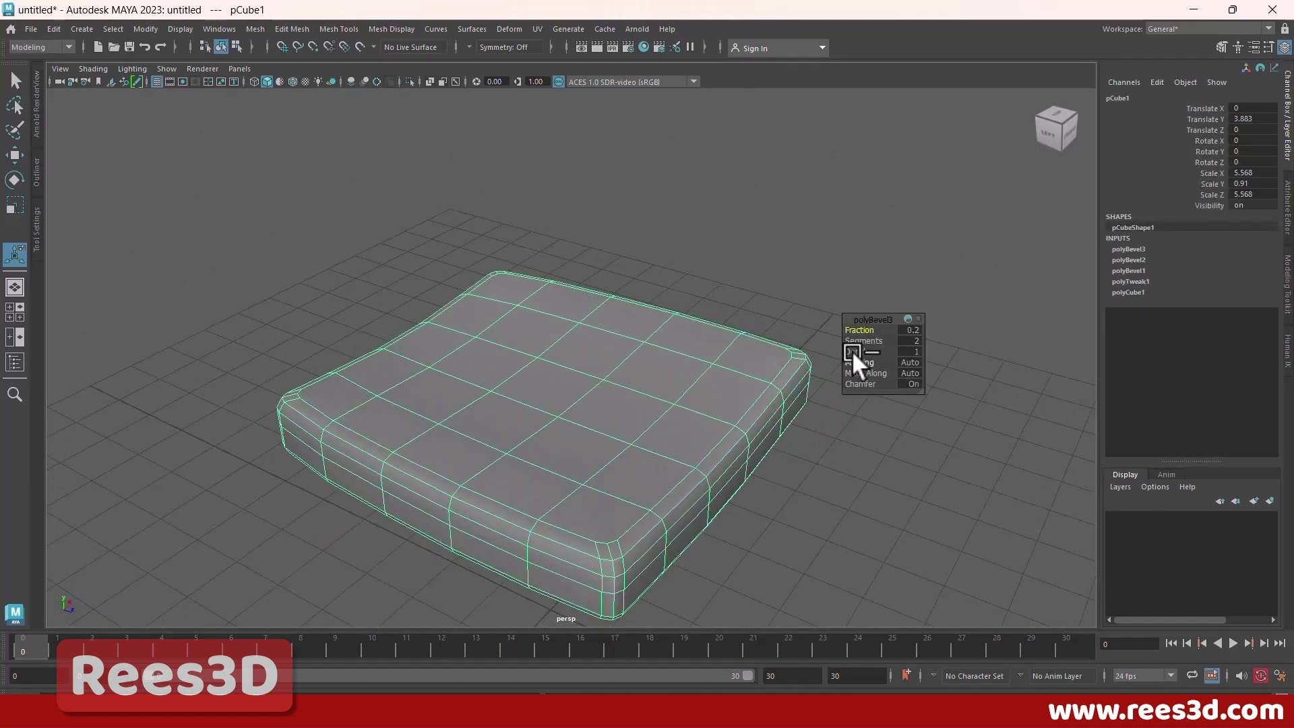
drag(857, 330, 860, 330)
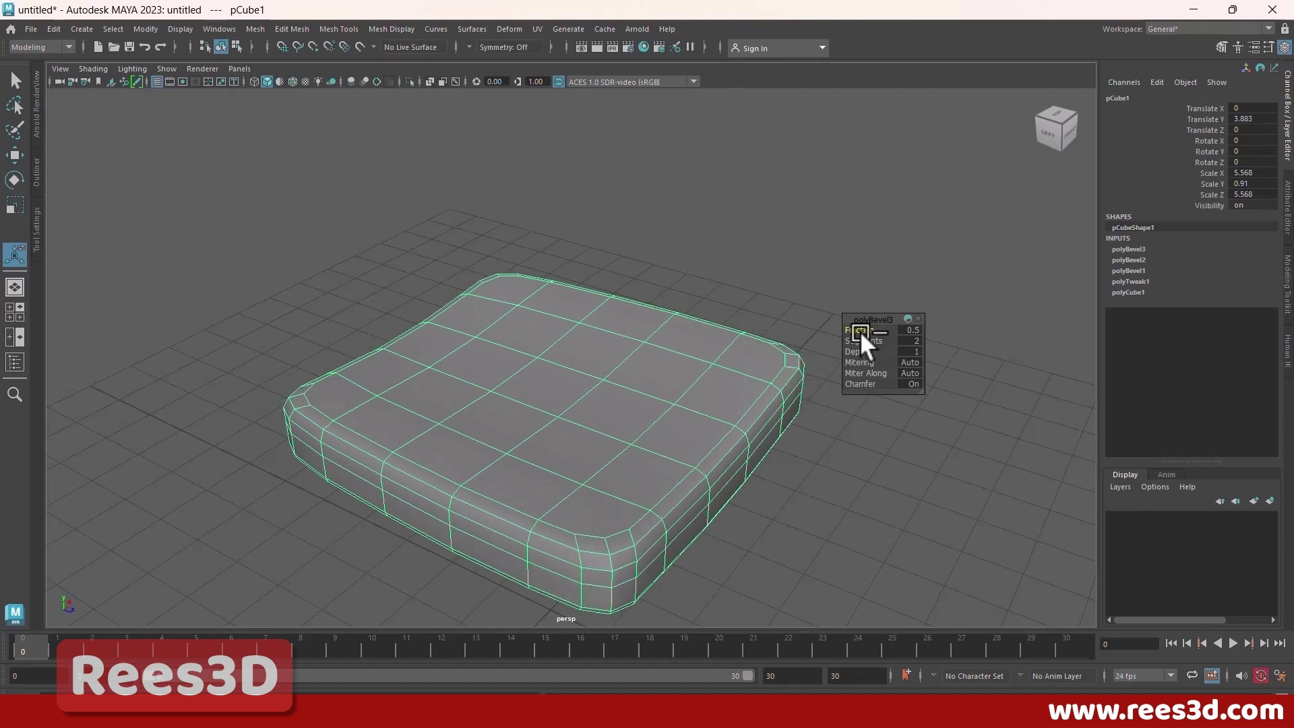
alt+drag(668, 508, 587, 407)
click(818, 498)
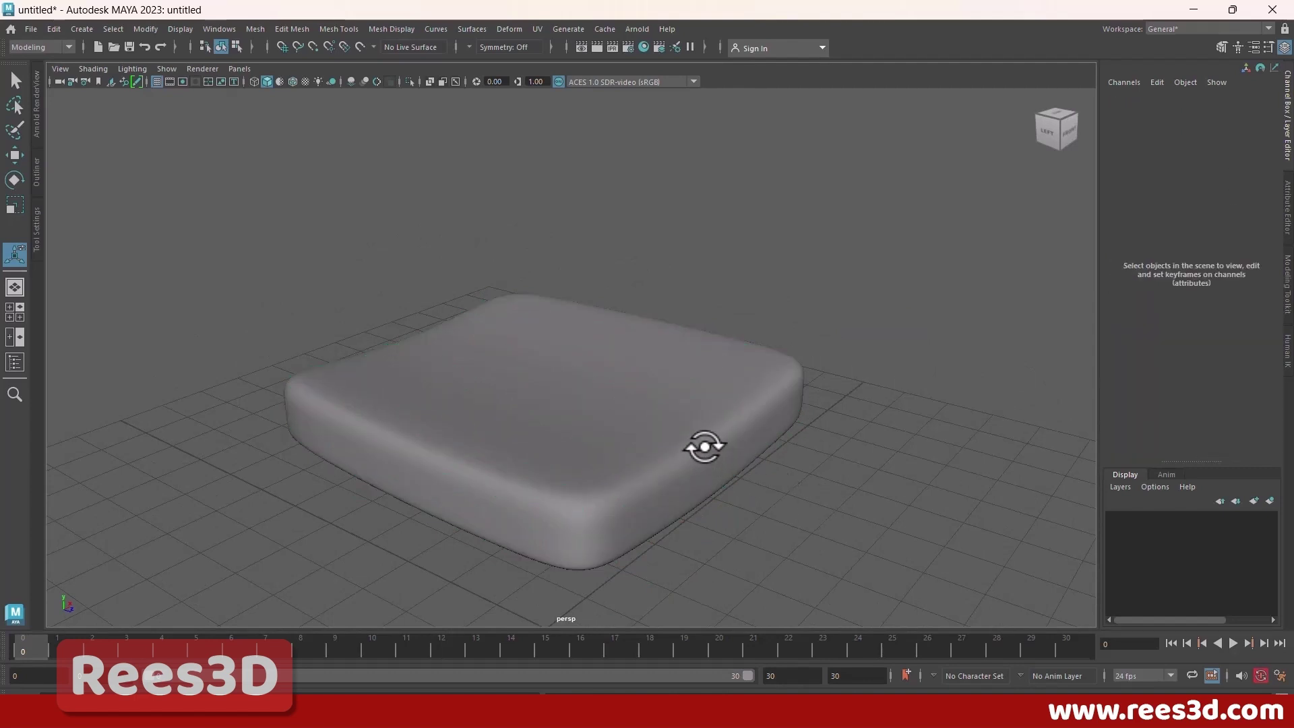
alt+drag(705, 447, 613, 413)
click(610, 417)
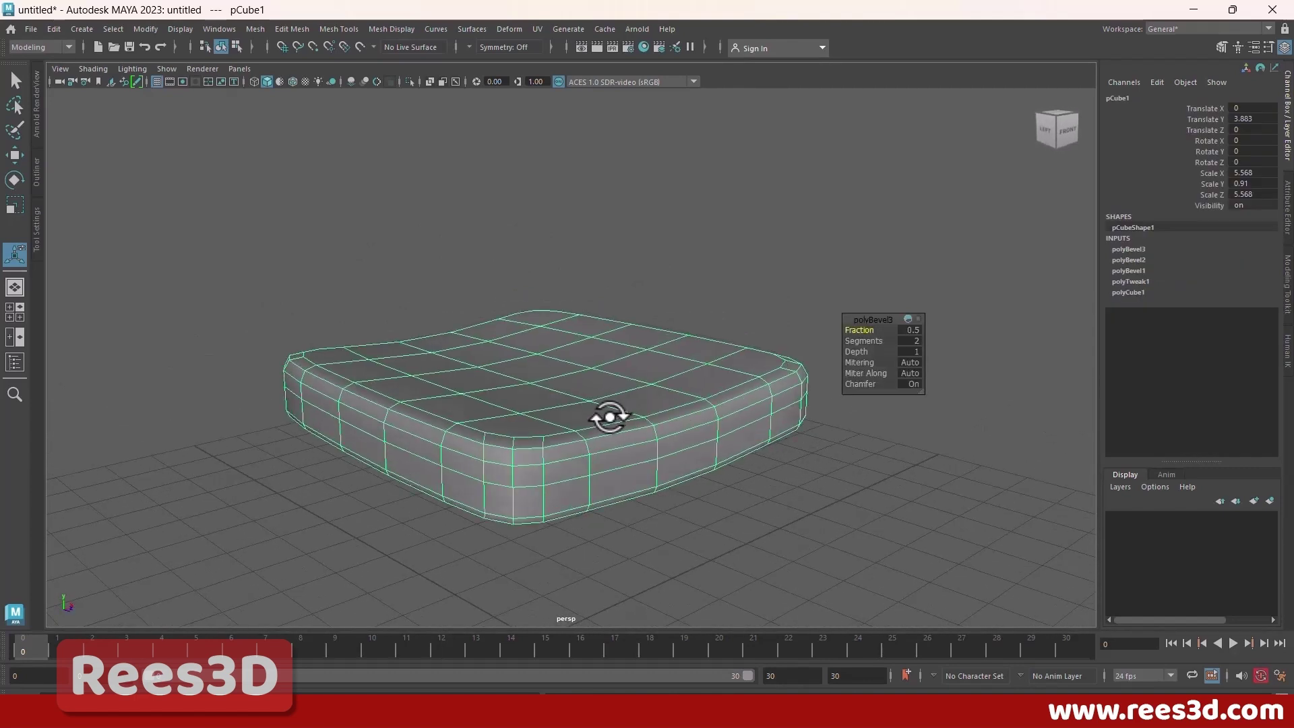
Step: Select a middle column of side faces on the slab's back and ready them for moving
alt+drag(395, 338, 656, 384)
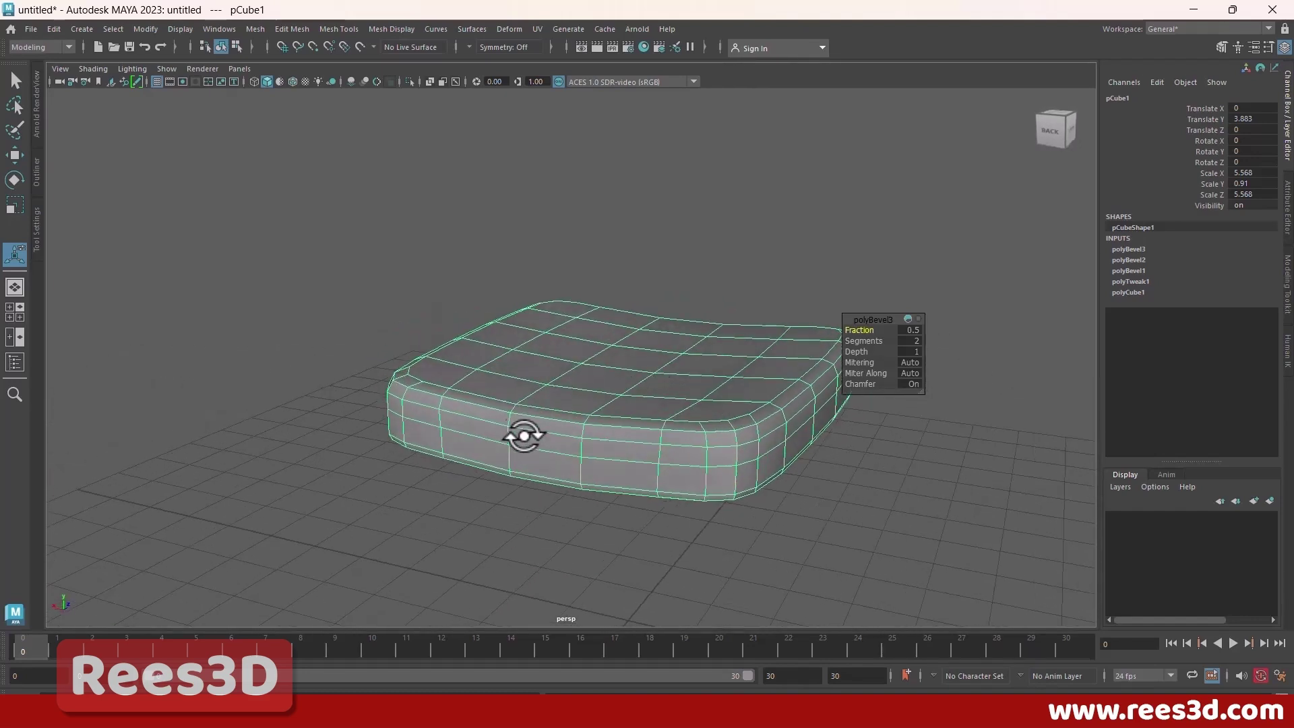
alt+drag(524, 436, 526, 466)
key(F10)
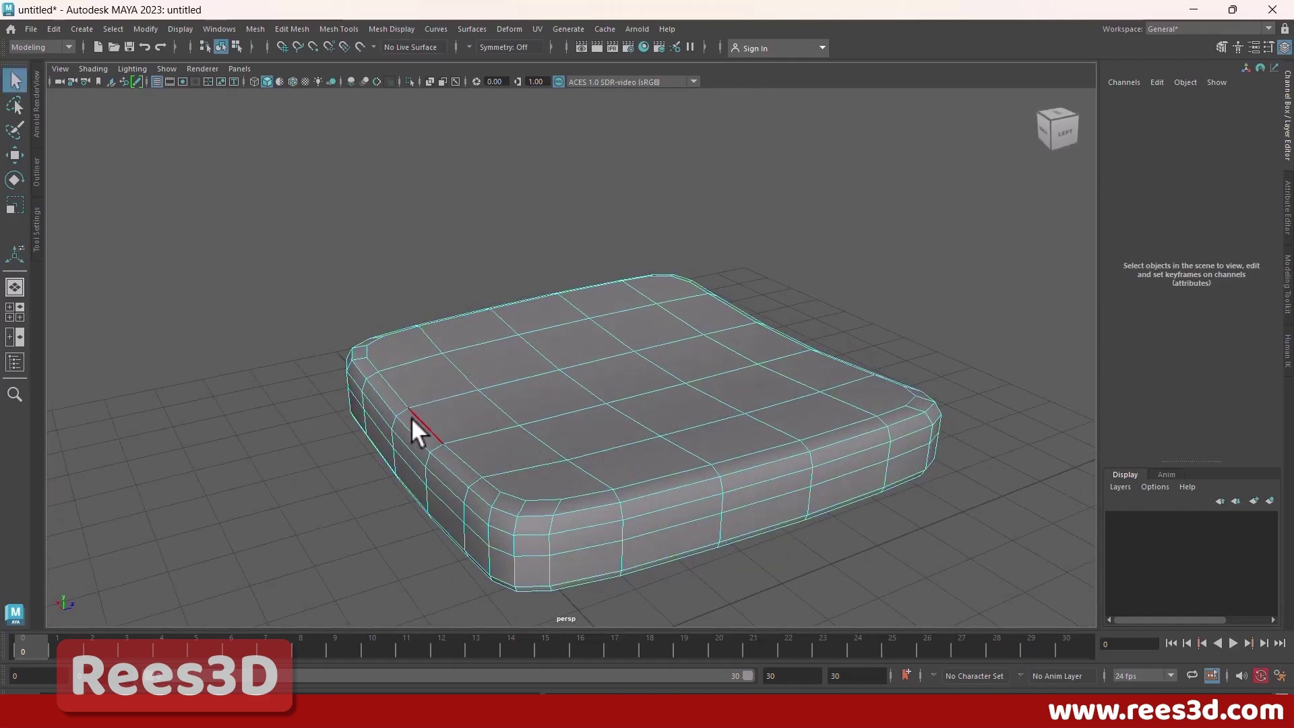
alt+drag(414, 441, 543, 465)
right_drag(635, 343, 637, 379)
click(517, 457)
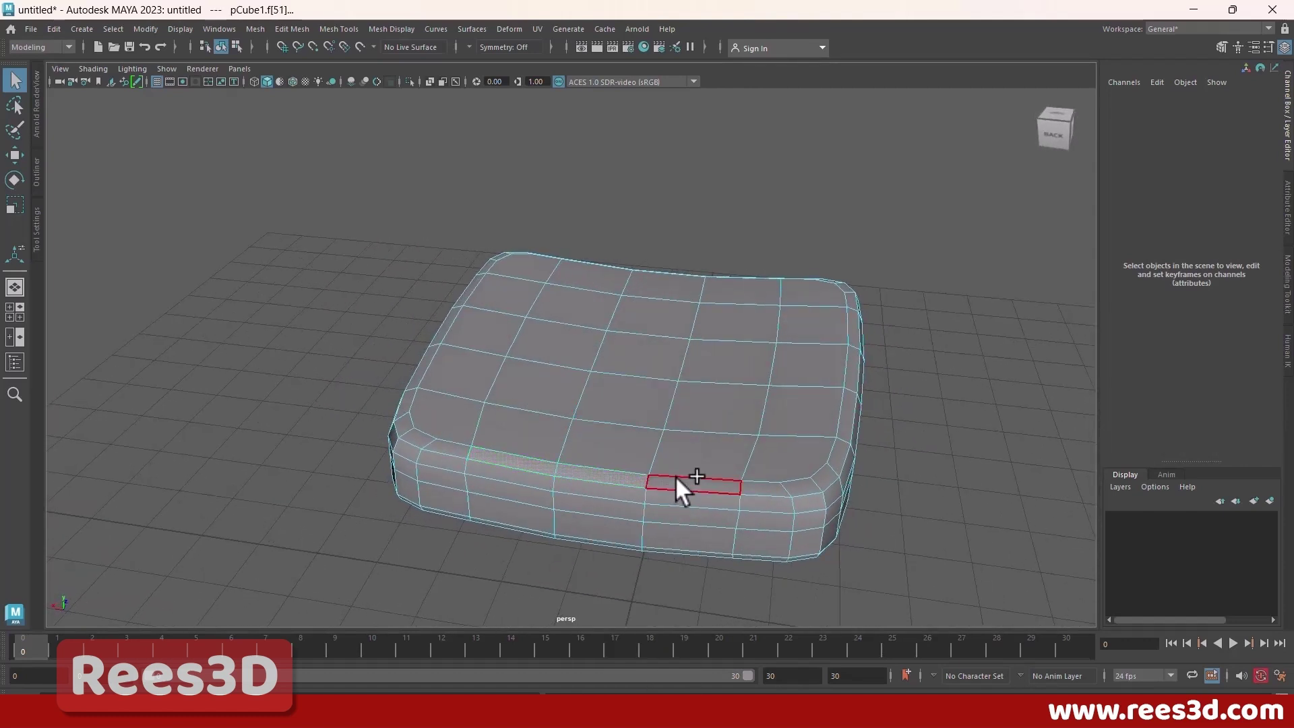
click(623, 490)
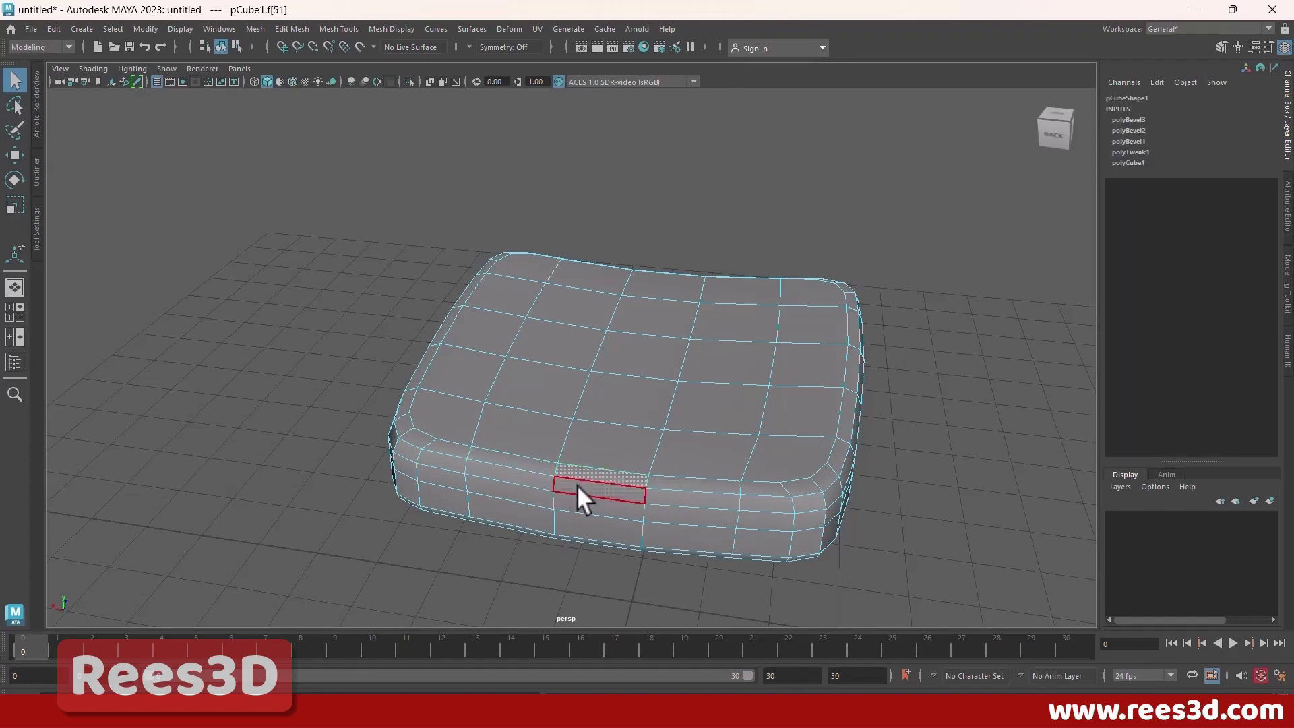
shift+click(578, 486)
alt+drag(612, 492, 565, 434)
shift+click(556, 421)
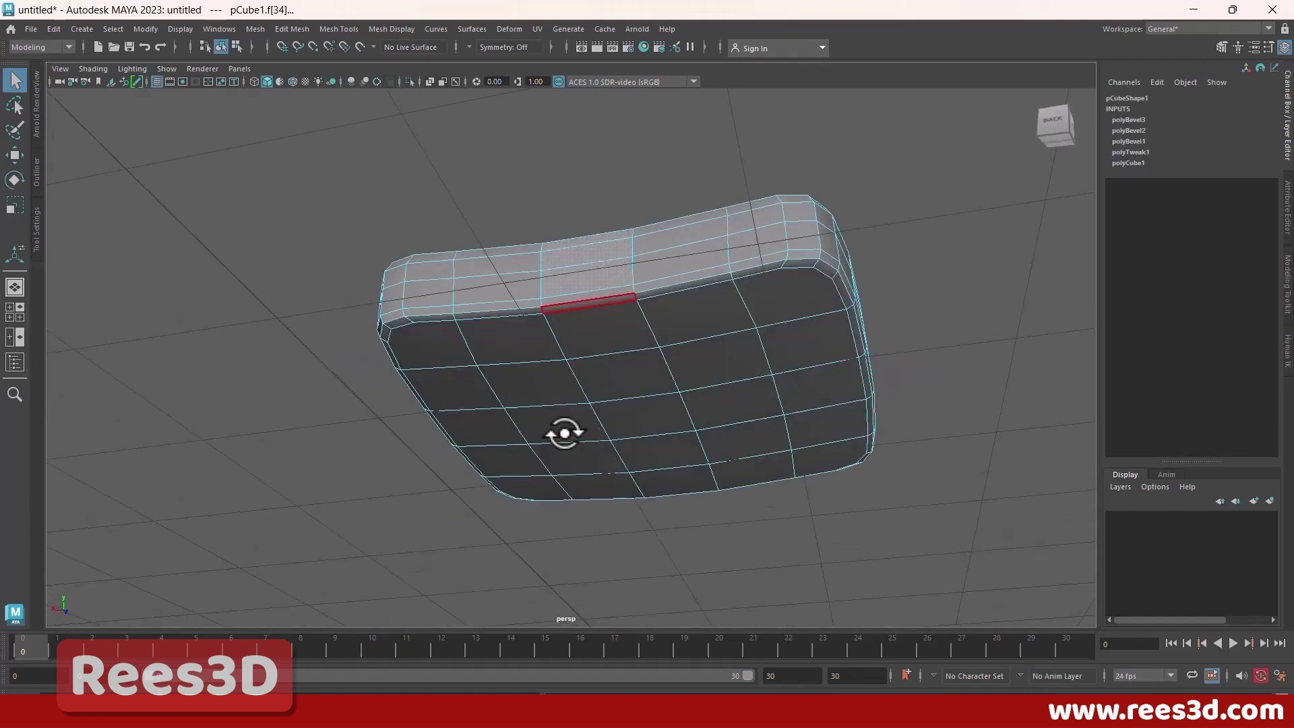
alt+drag(694, 348, 668, 407)
key(w)
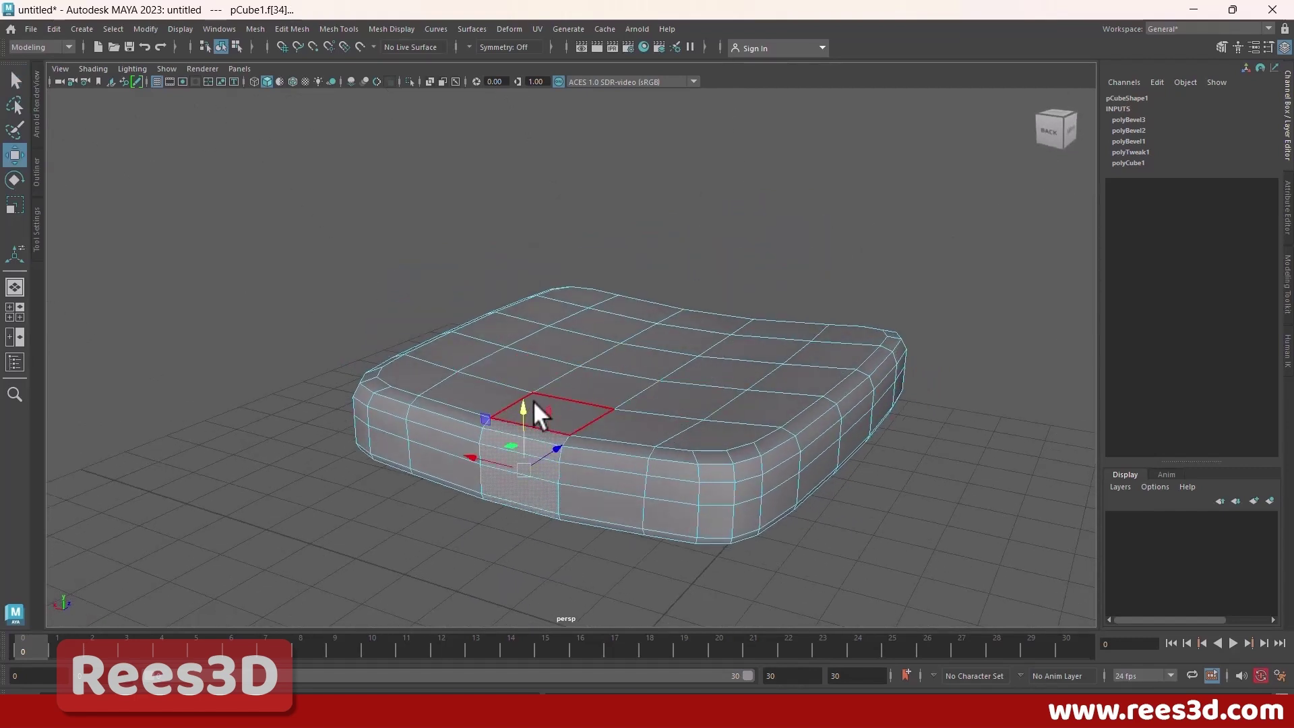
alt+drag(580, 401, 604, 374)
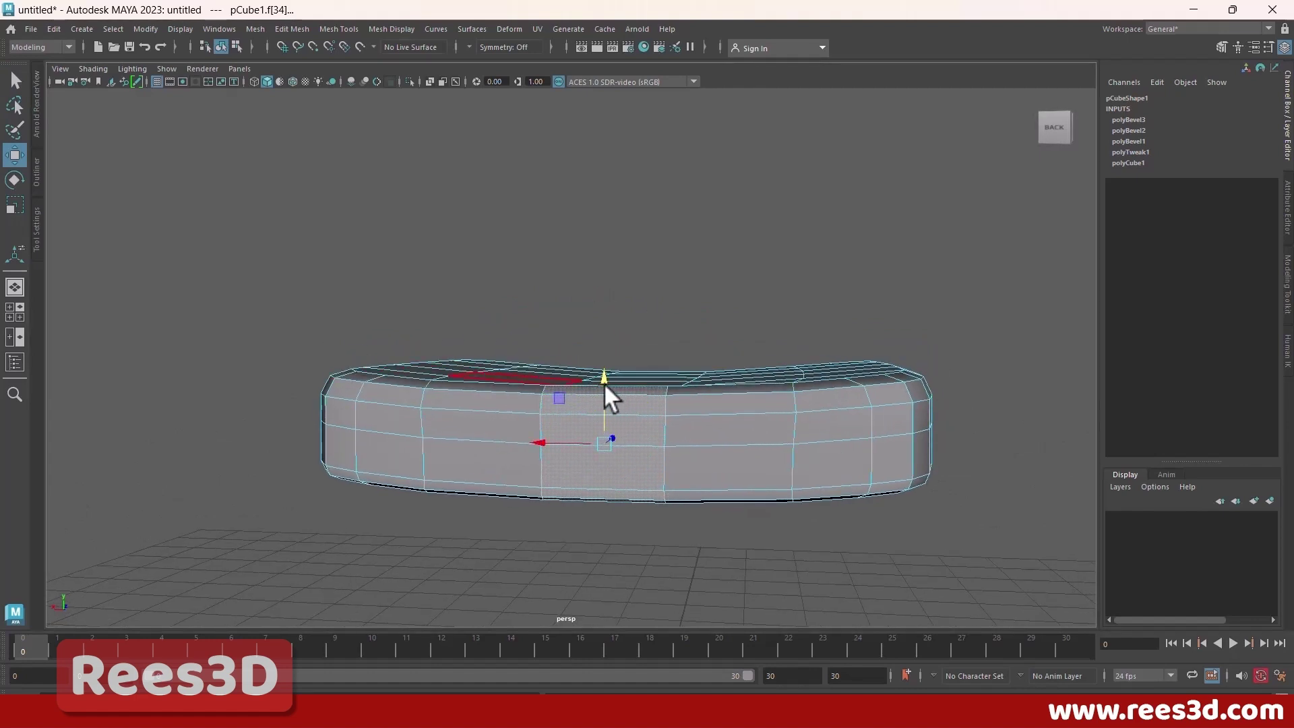
alt+drag(790, 391, 674, 408)
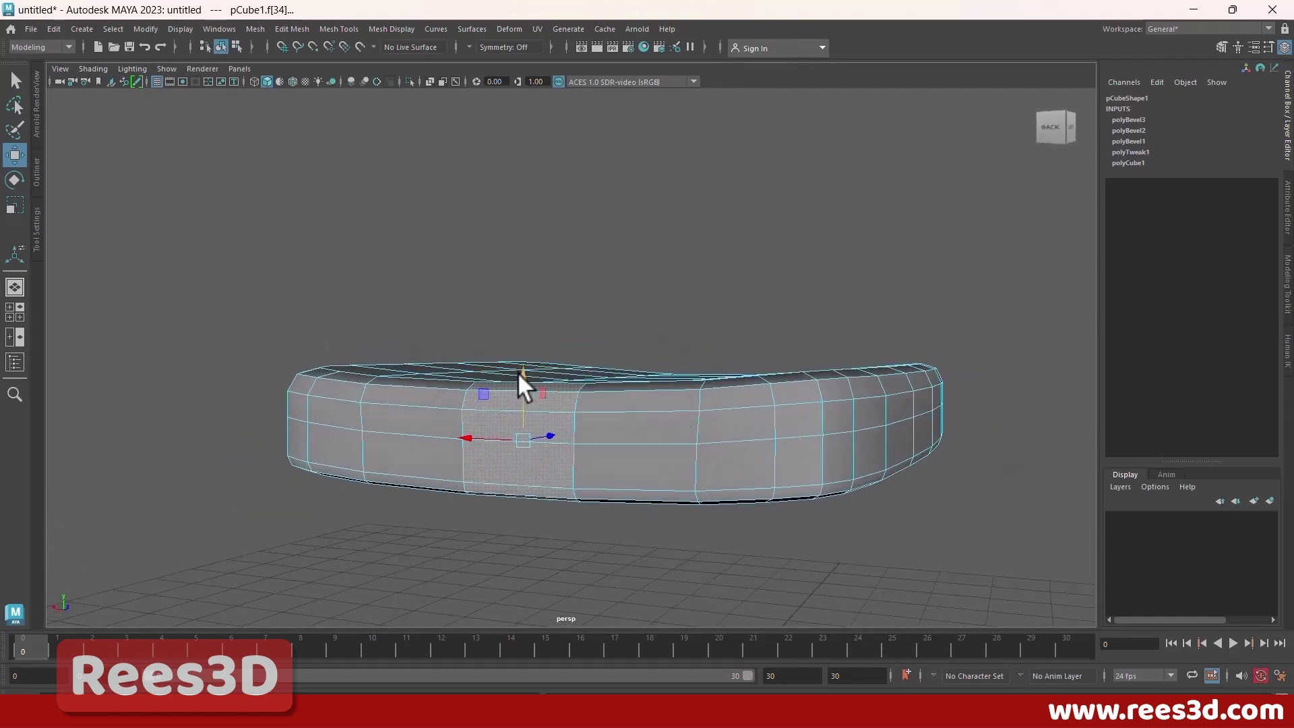
Step: Select a single edge on the slab's top surface and examine the surface's curve from a low angle
alt+drag(520, 371, 386, 395)
alt+right_drag(386, 395, 630, 399)
alt+middle_drag(547, 354, 630, 341)
key(F10)
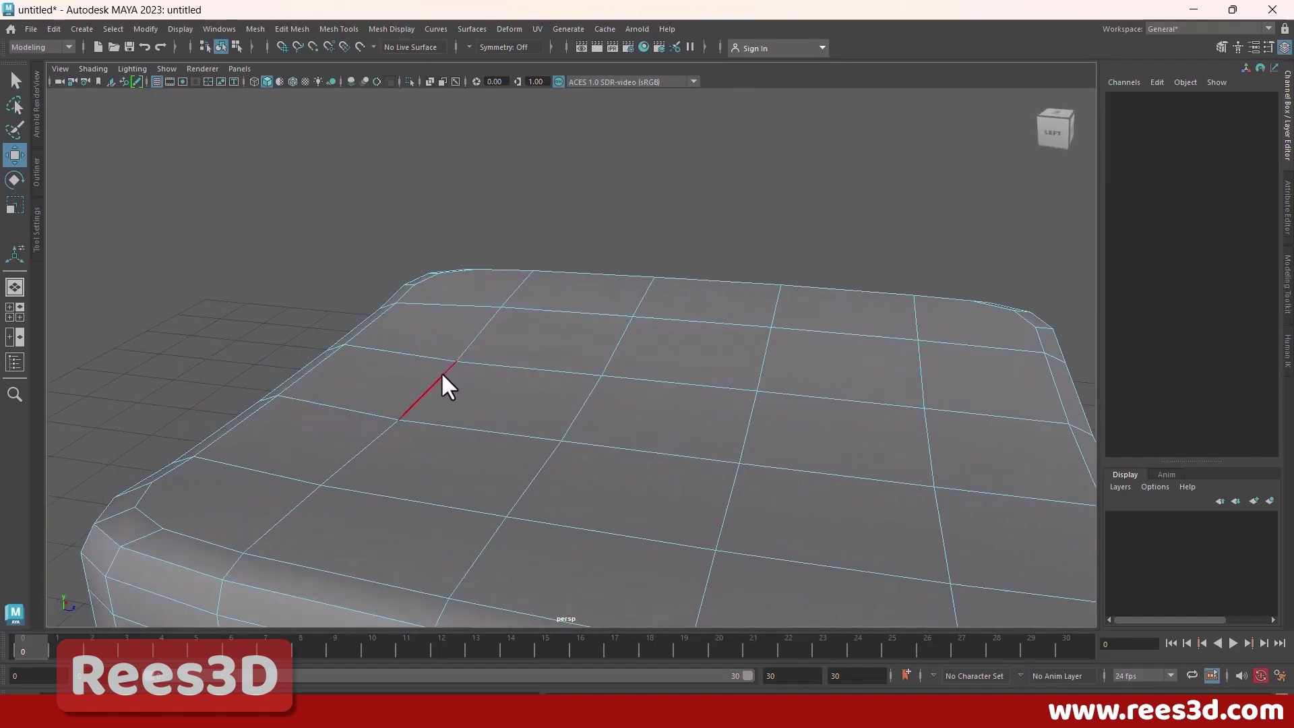
click(442, 375)
alt+drag(499, 407, 480, 301)
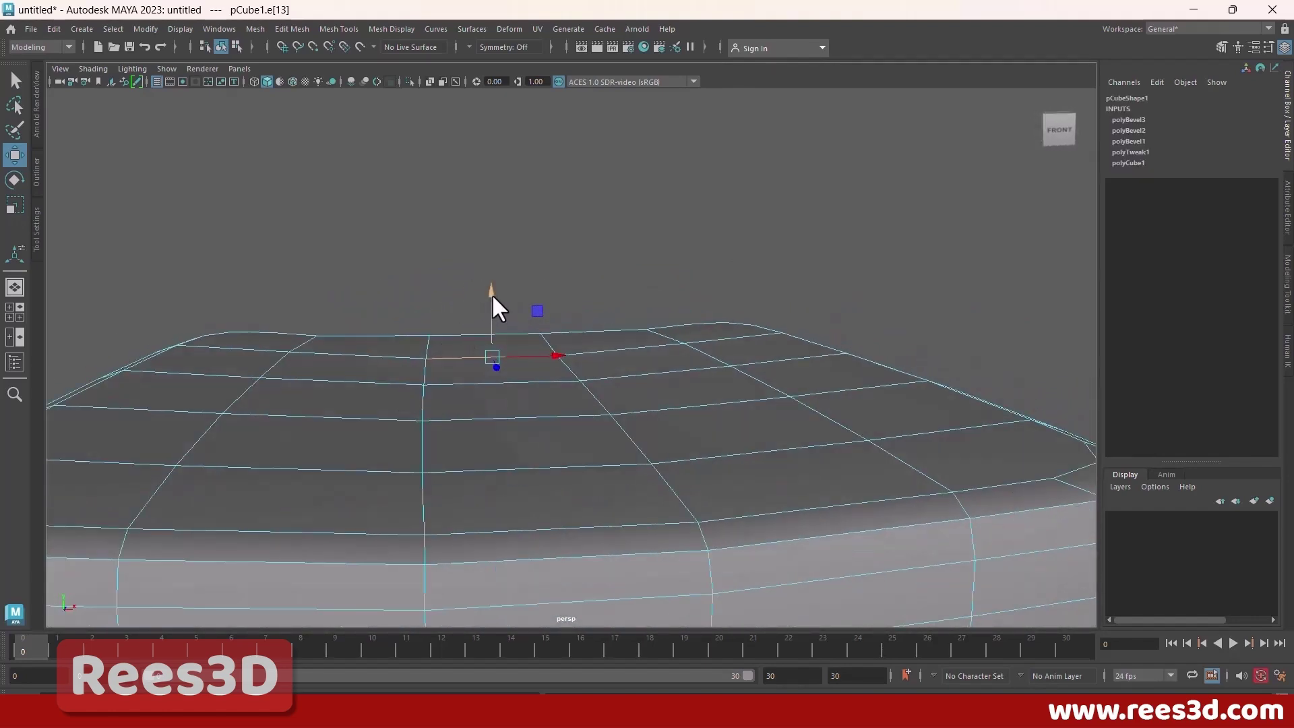
alt+drag(490, 364, 784, 370)
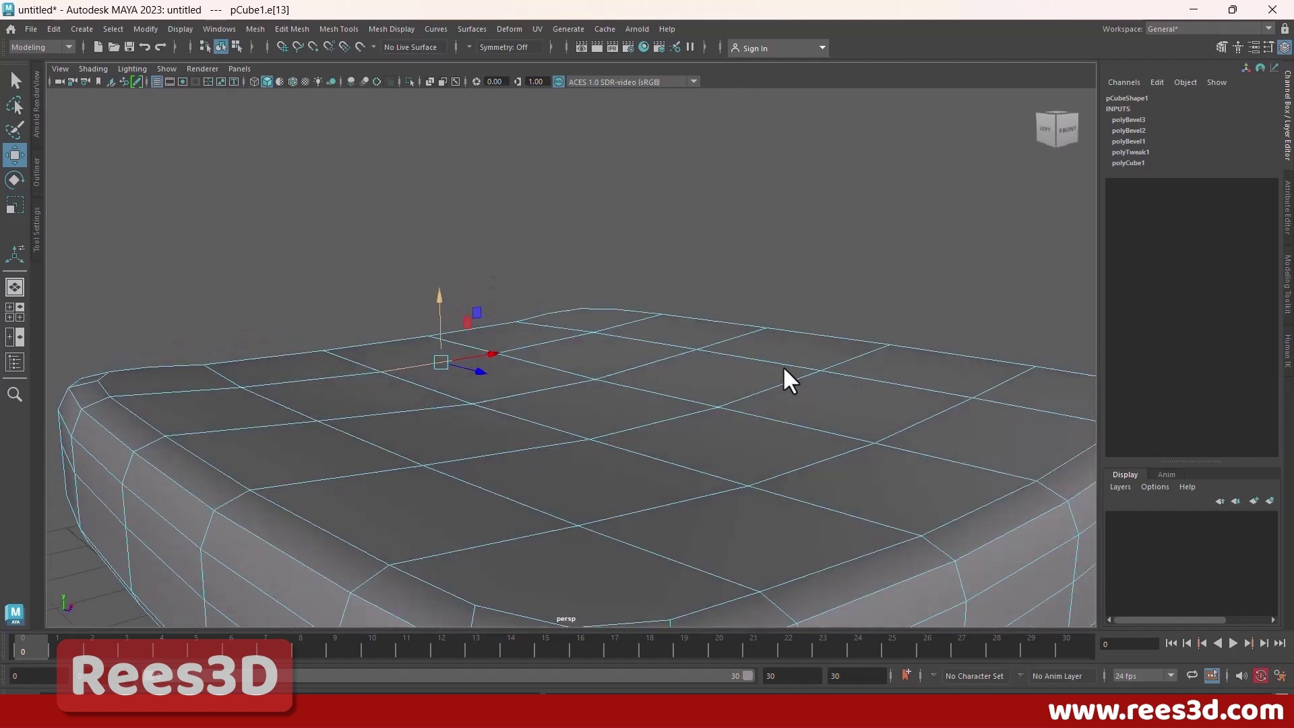
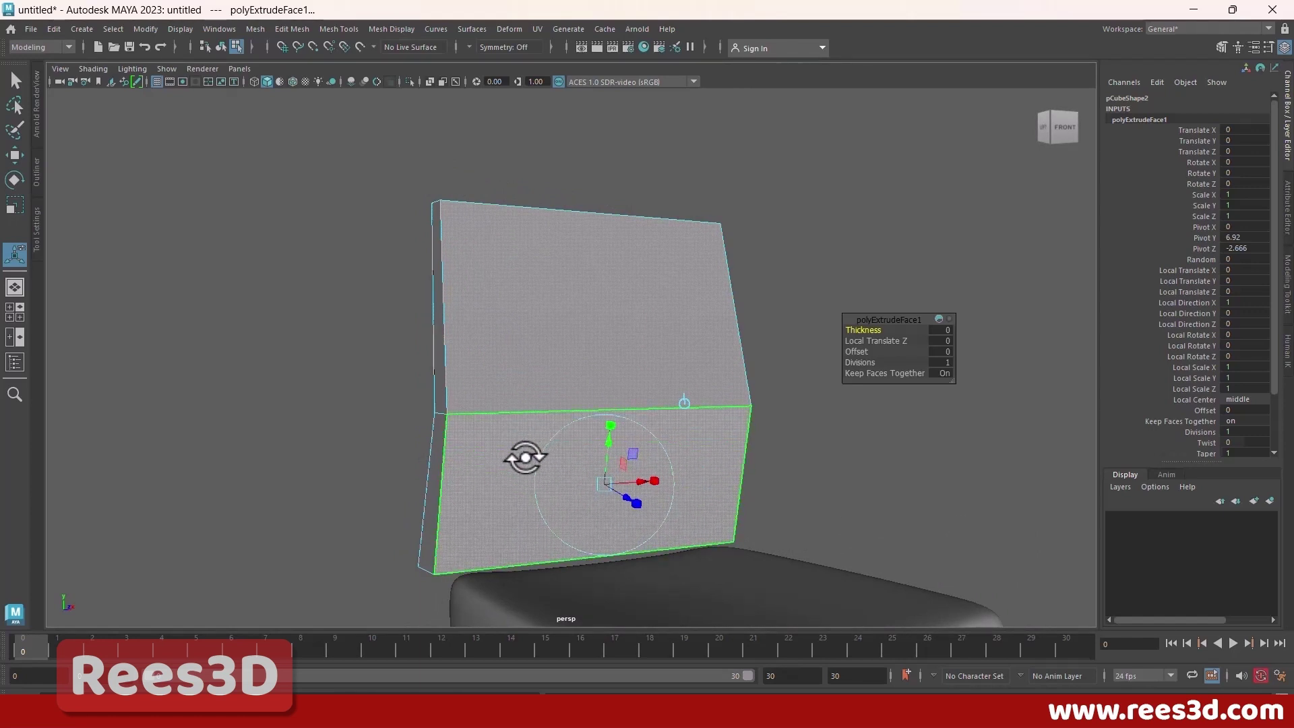
Step: Scale the backrest's extruded faces inward uniformly to a local scale of 0.85
alt+right_drag(526, 458, 667, 485)
alt+middle_drag(627, 492, 606, 381)
alt+right_drag(607, 382, 705, 427)
alt+middle_drag(680, 427, 639, 429)
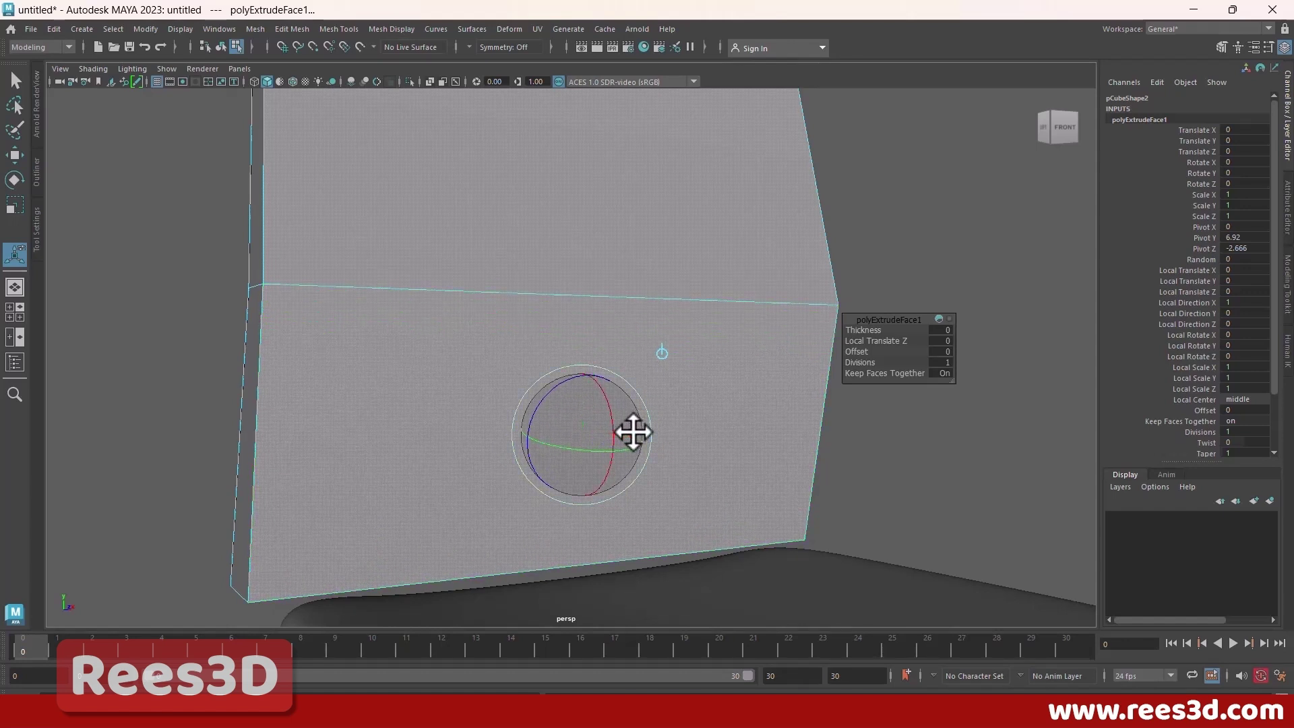
alt+right_drag(564, 459, 883, 480)
alt+drag(649, 430, 640, 345)
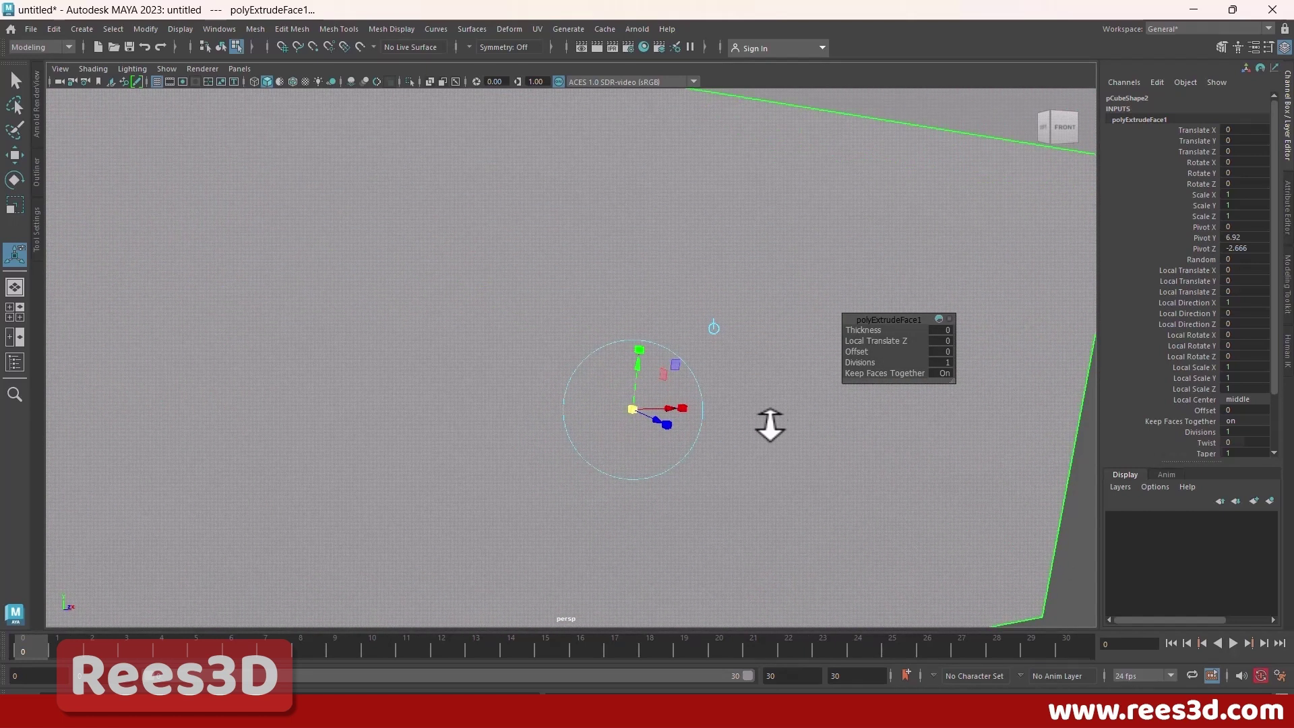
alt+right_drag(771, 425, 638, 476)
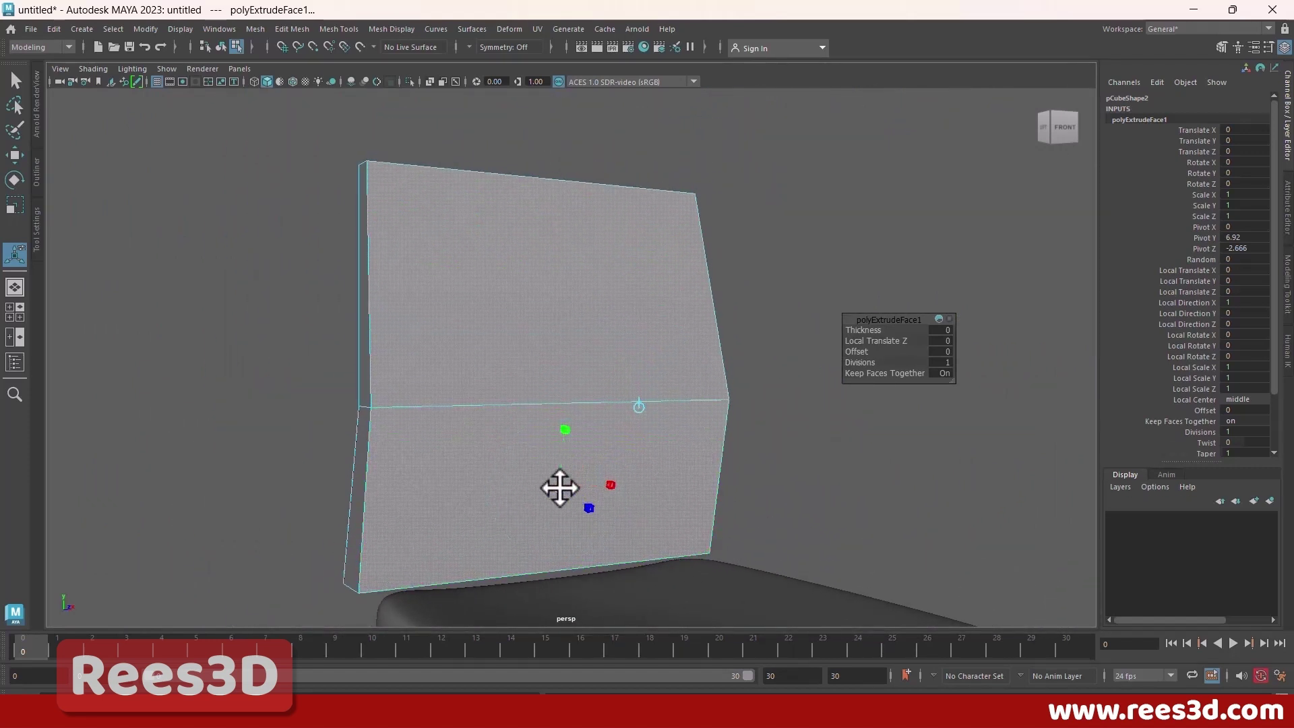
drag(559, 488, 555, 489)
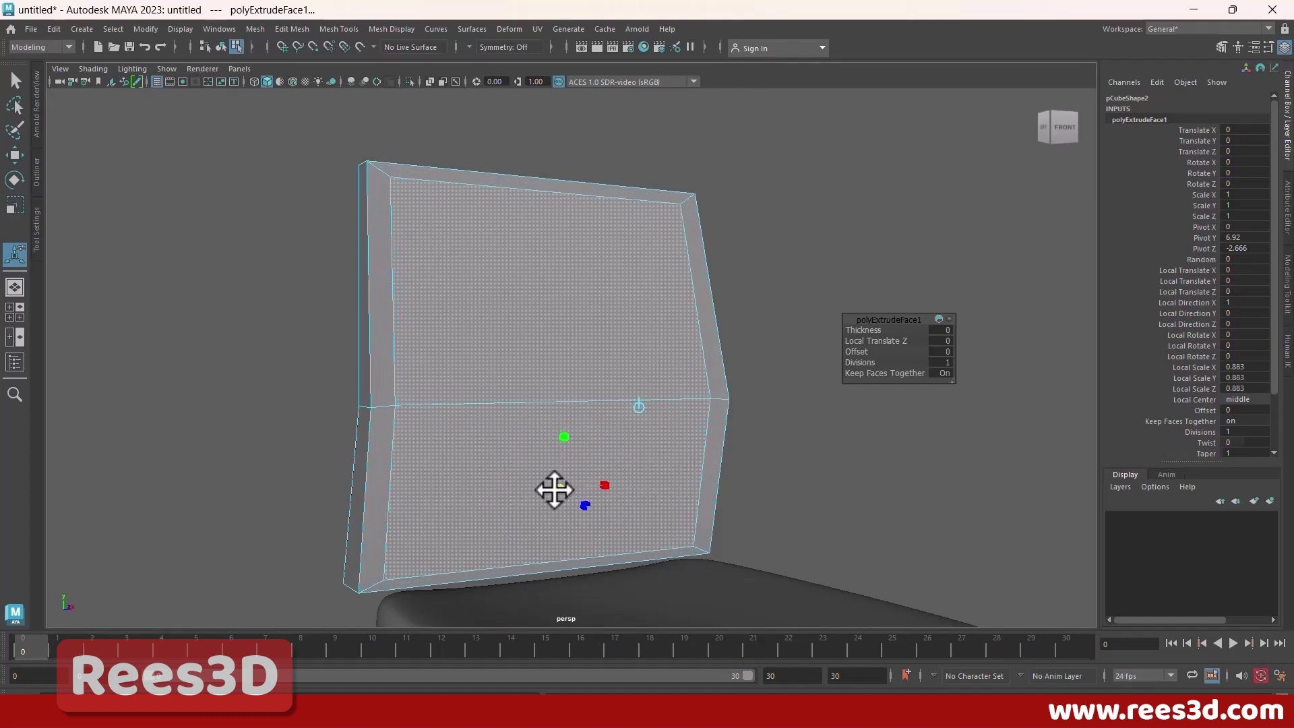
mouse_move(554, 489)
mouse_down()
mouse_move(613, 517)
mouse_move(820, 491)
mouse_move(497, 503)
mouse_move(572, 505)
mouse_up()
Step: In the front view, widen the backrest's extruded inner faces to a local X scale of 0.898
key(space)
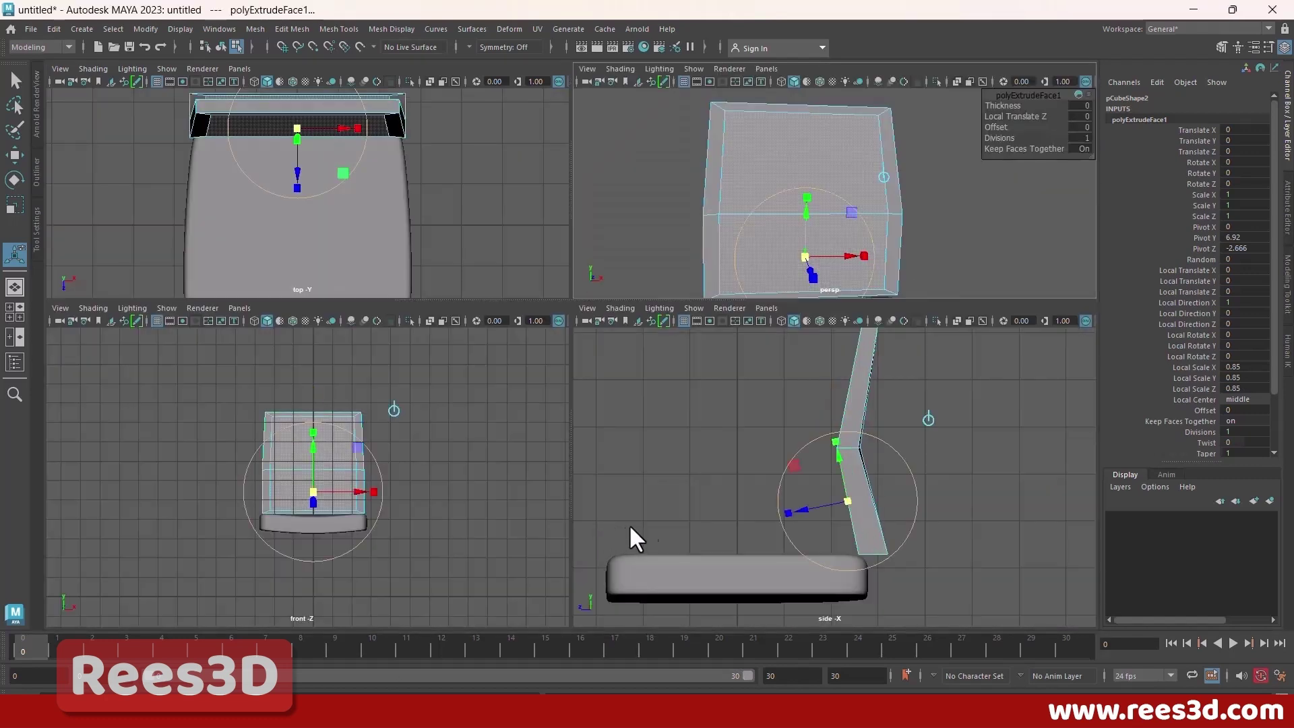
key(space)
alt+right_drag(342, 438, 627, 451)
alt+middle_drag(591, 463, 569, 506)
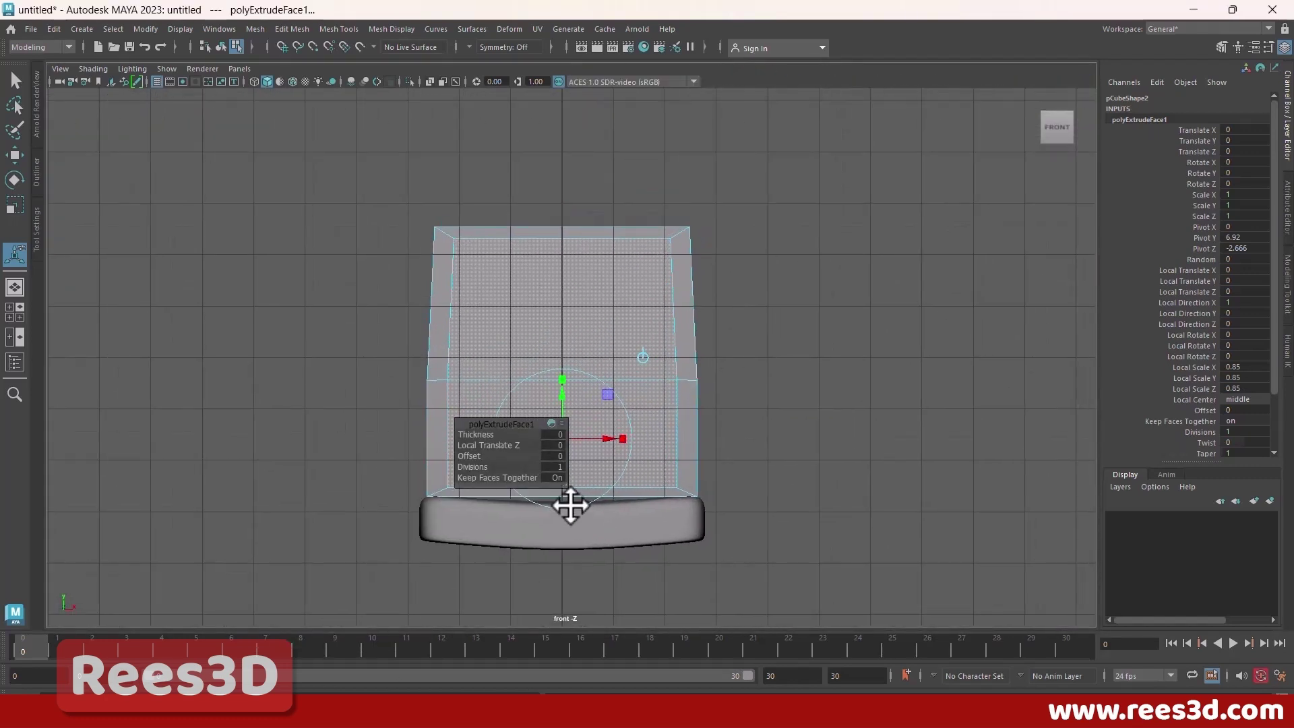
alt+right_drag(569, 505, 694, 463)
alt+middle_drag(693, 462, 744, 359)
alt+right_drag(745, 359, 728, 399)
alt+middle_drag(689, 442, 642, 517)
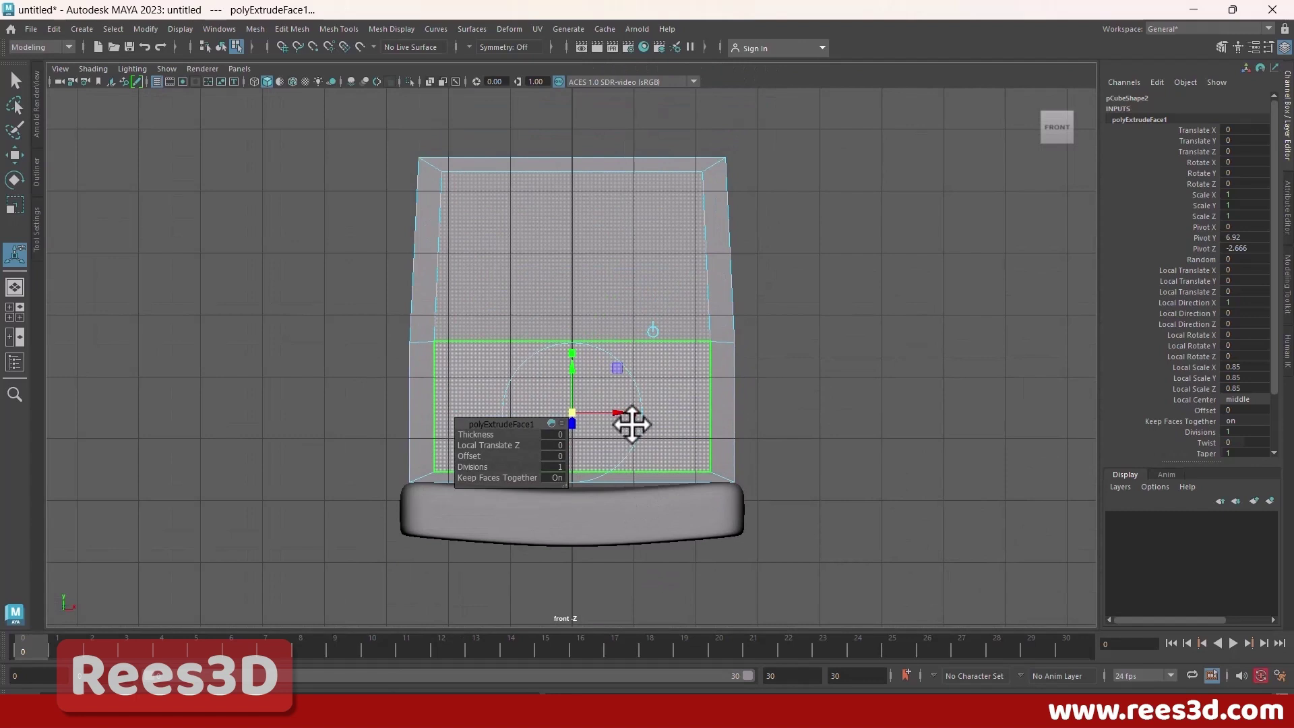
drag(633, 413, 635, 413)
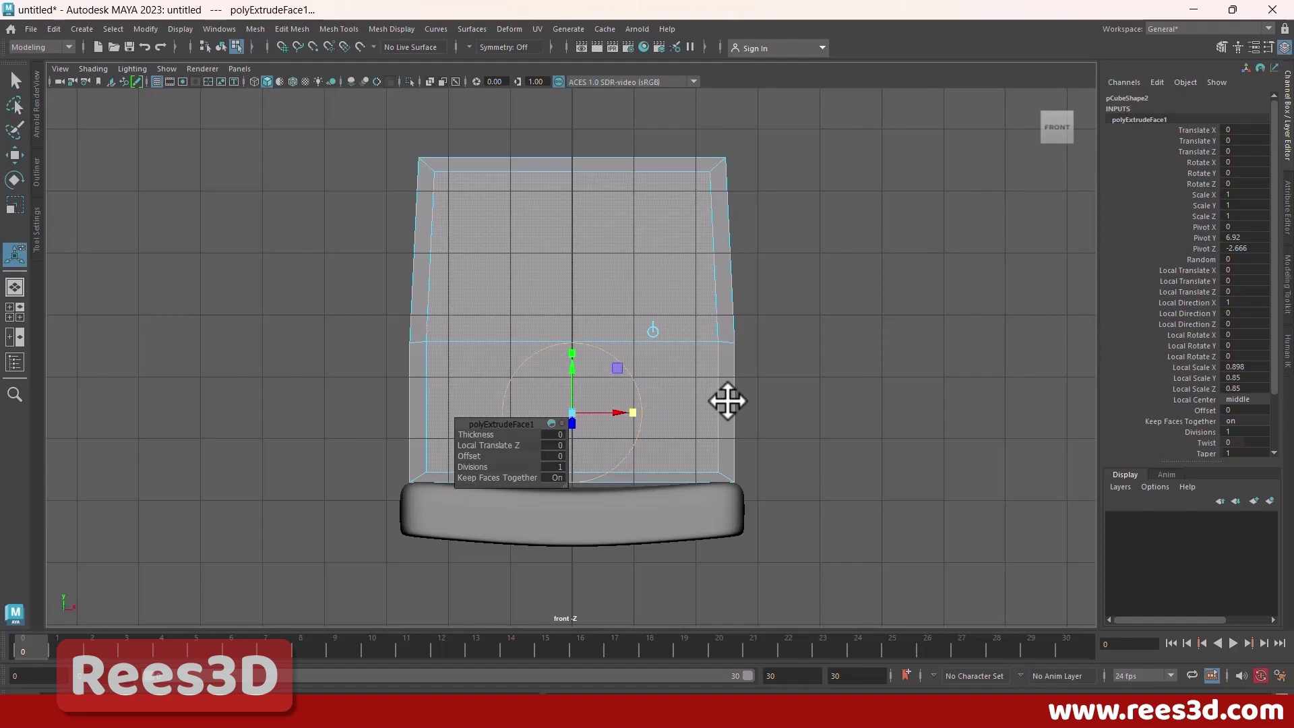
Step: Delete the backrest's inner faces to leave an open frame, and return to the perspective view
key(Delete)
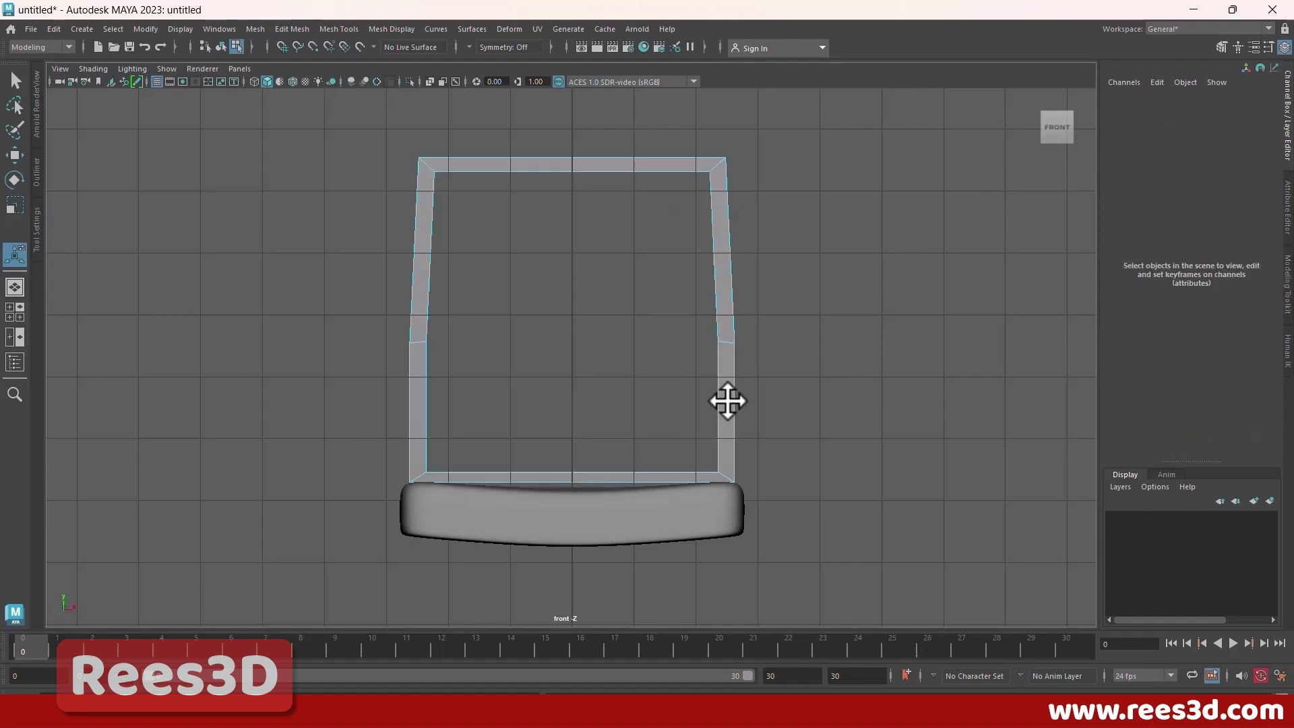
key(space)
key(space)
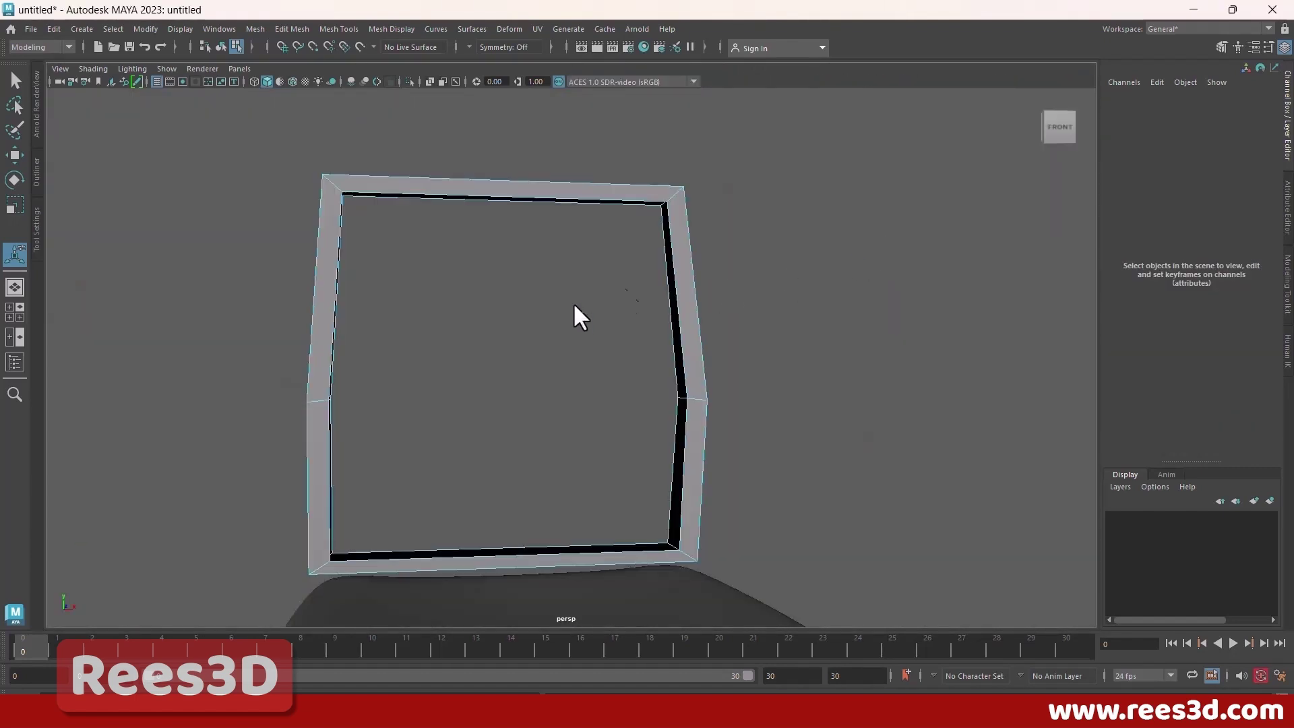
alt+drag(575, 312, 637, 344)
Step: Compare the backrest frame's borders with the reference photo chair.jpeg, paying attention to the lower edge
key(alt+Tab)
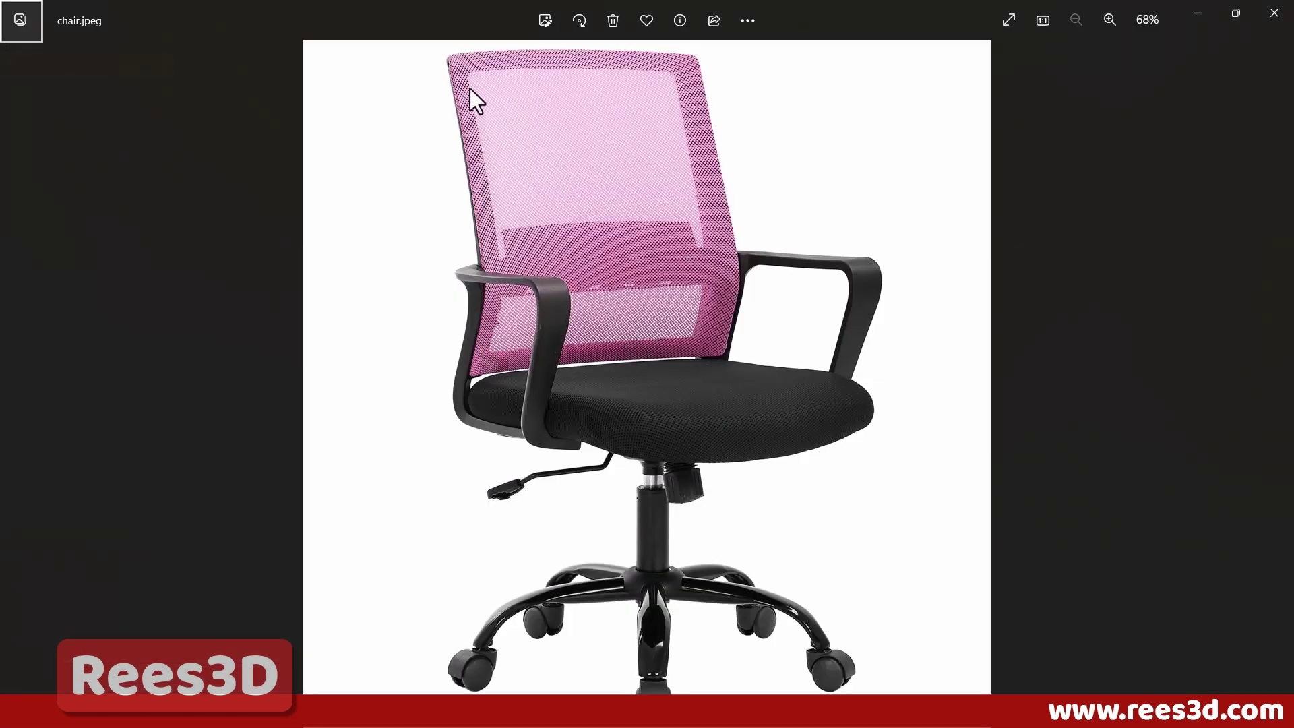
key(alt+Tab)
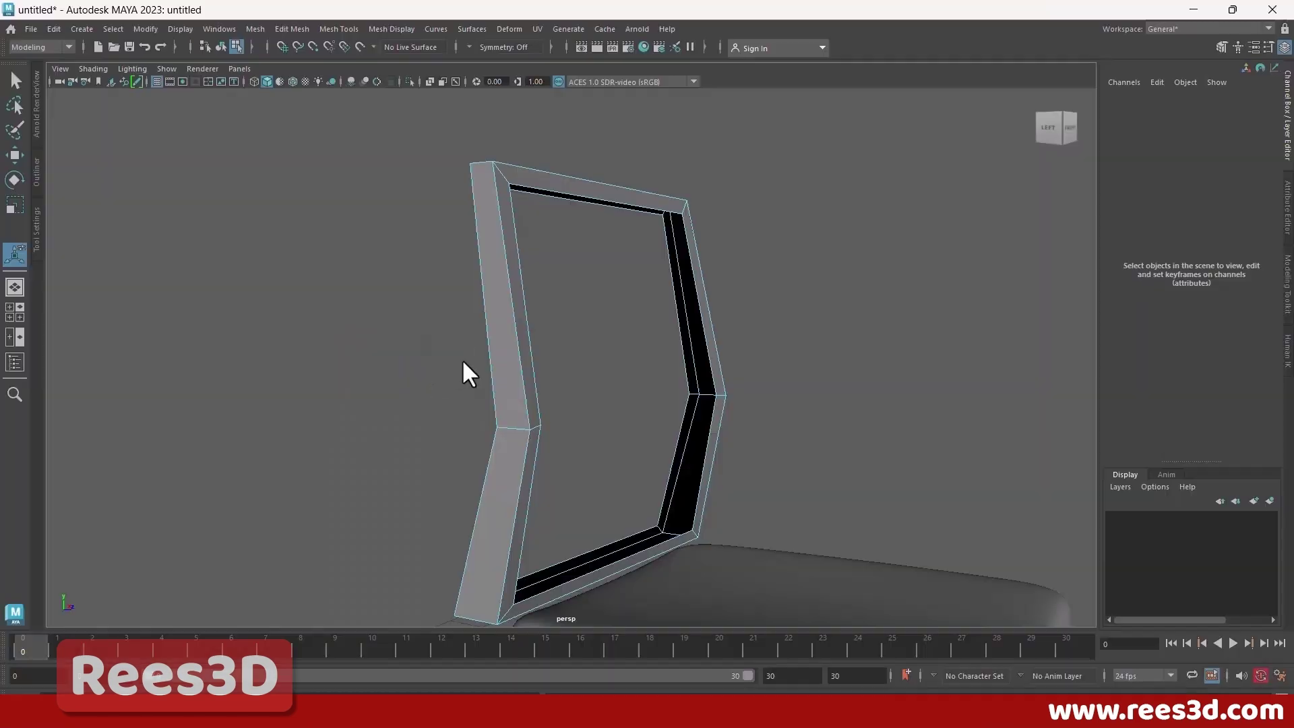
alt+drag(733, 340, 503, 427)
alt+middle_drag(503, 425, 639, 350)
alt+drag(639, 350, 598, 459)
alt+middle_drag(598, 459, 654, 426)
alt+drag(653, 426, 562, 505)
key(space)
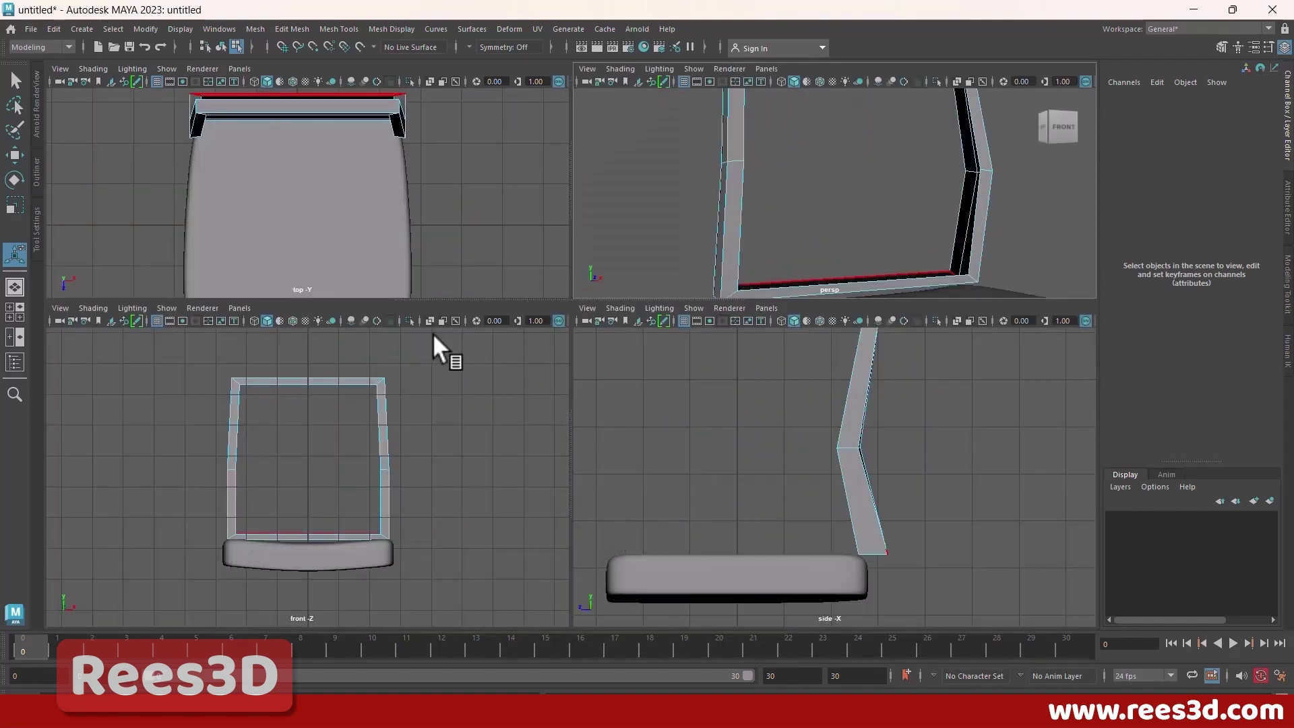
key(alt+Tab)
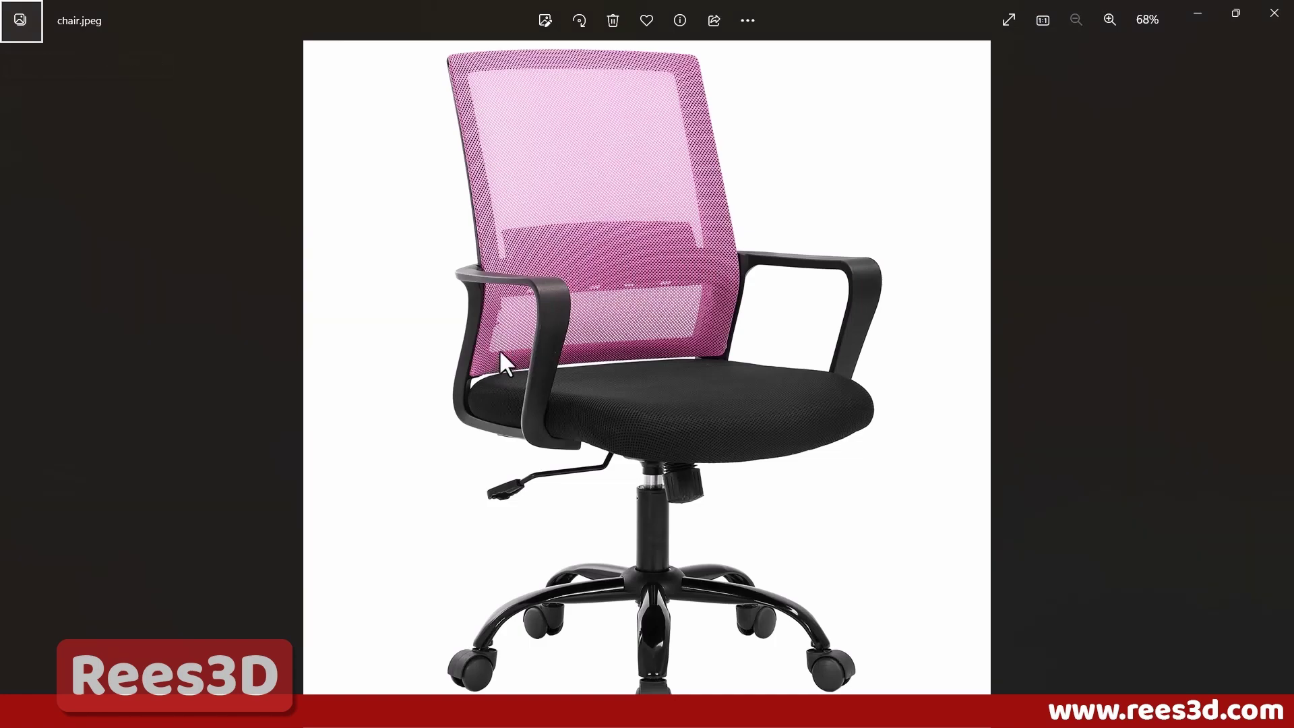
key(alt+Tab)
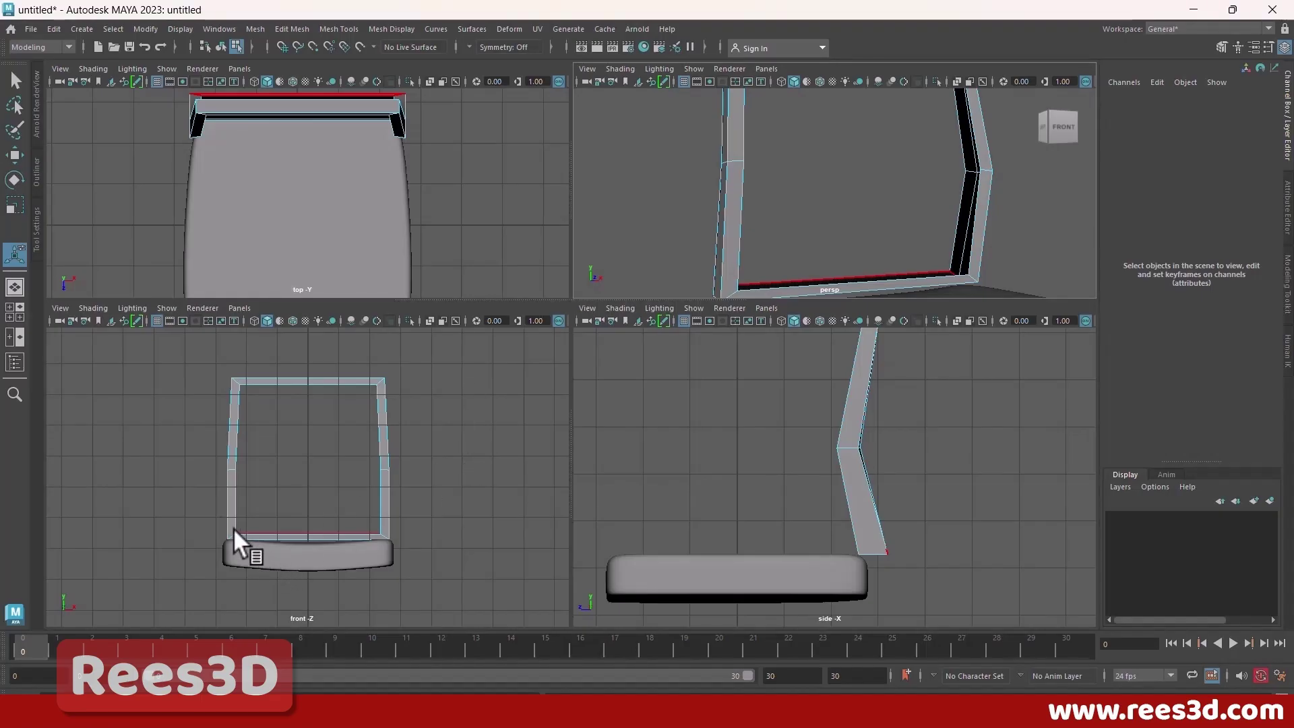
Step: In the front view, select the inner corner vertices of the backrest frame's lower rail and move them up slightly in wireframe display
key(space)
alt+right_drag(499, 532, 627, 516)
alt+middle_drag(581, 504, 569, 543)
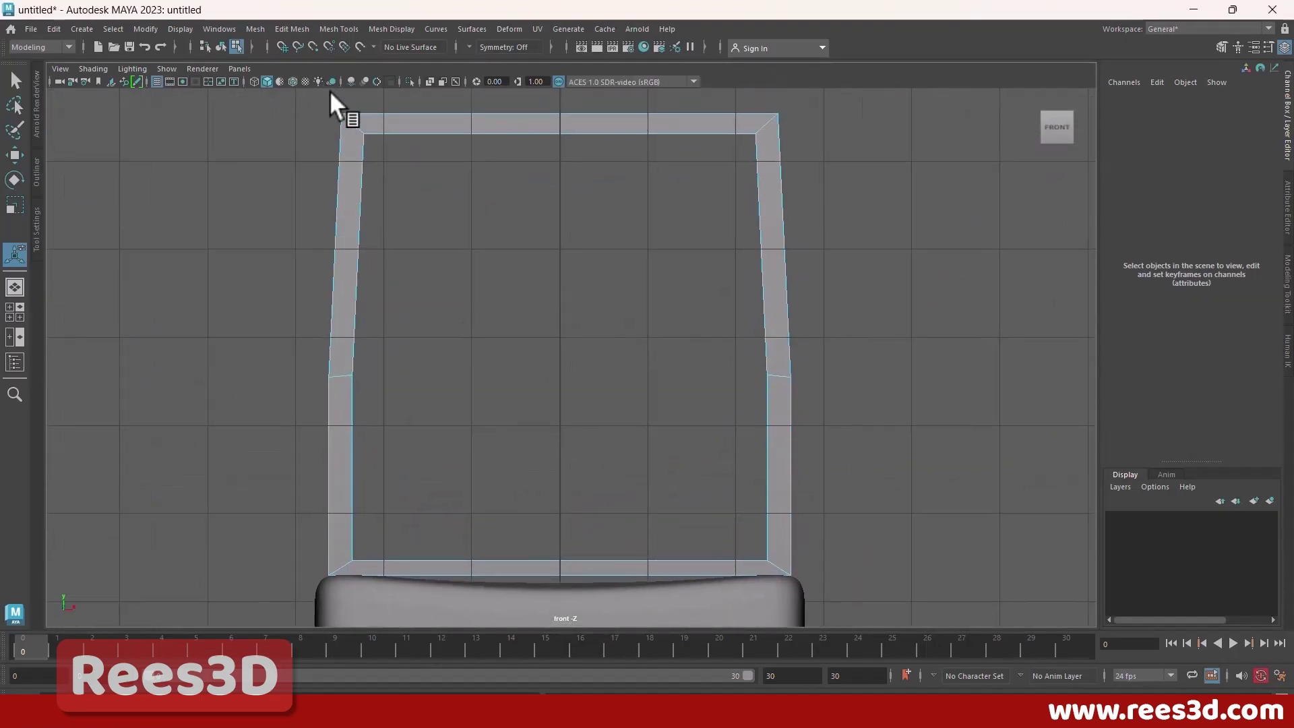
alt+middle_drag(566, 331, 575, 257)
right_click(403, 487)
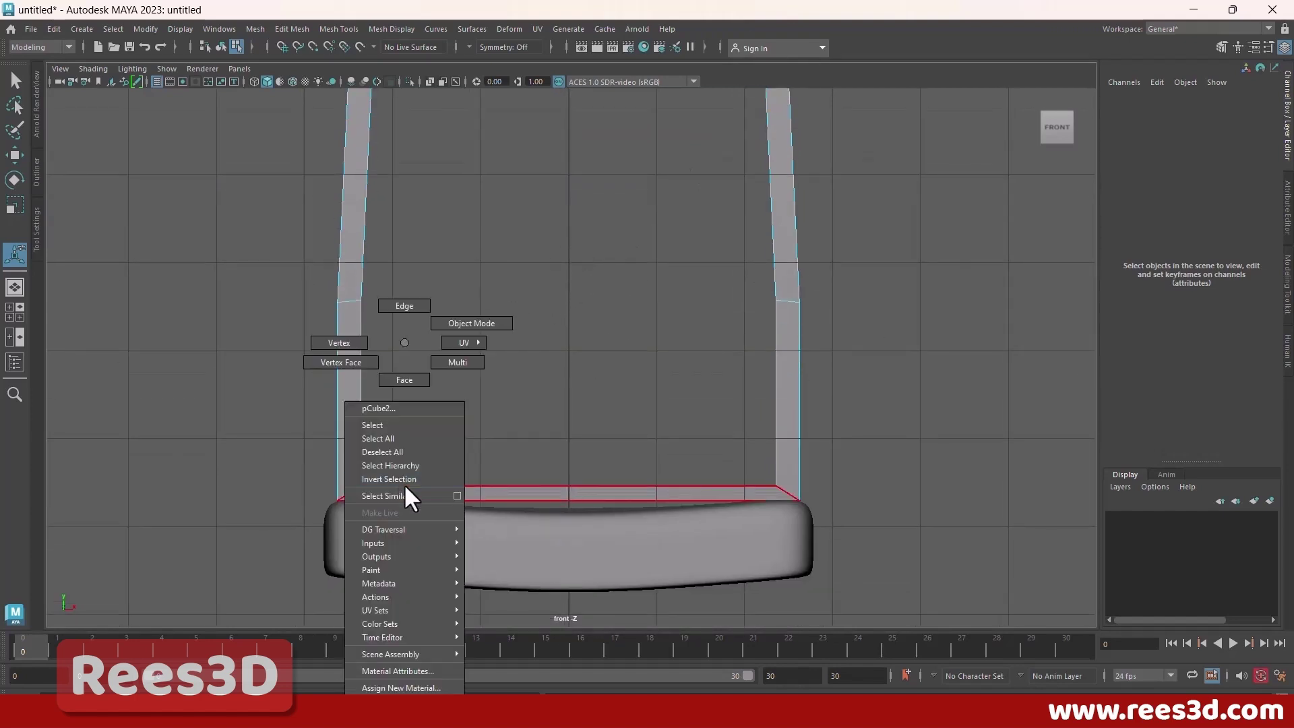
click(358, 343)
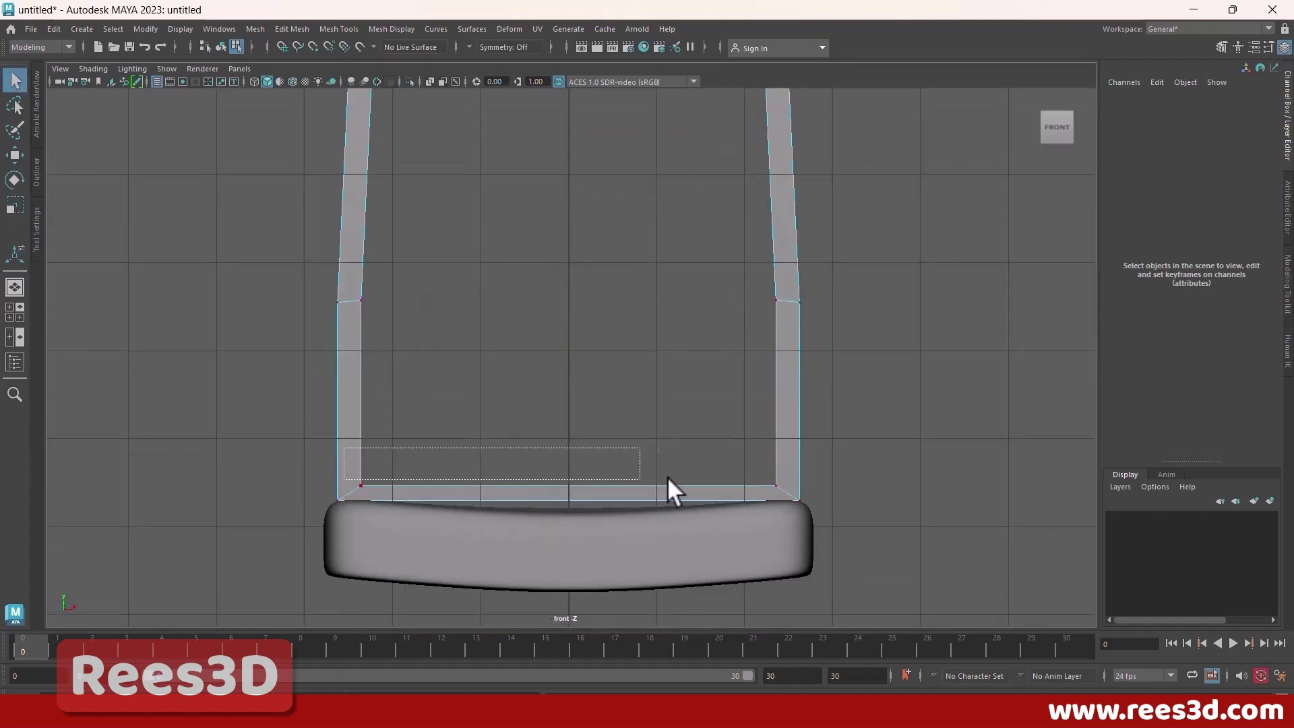
drag(667, 476, 786, 492)
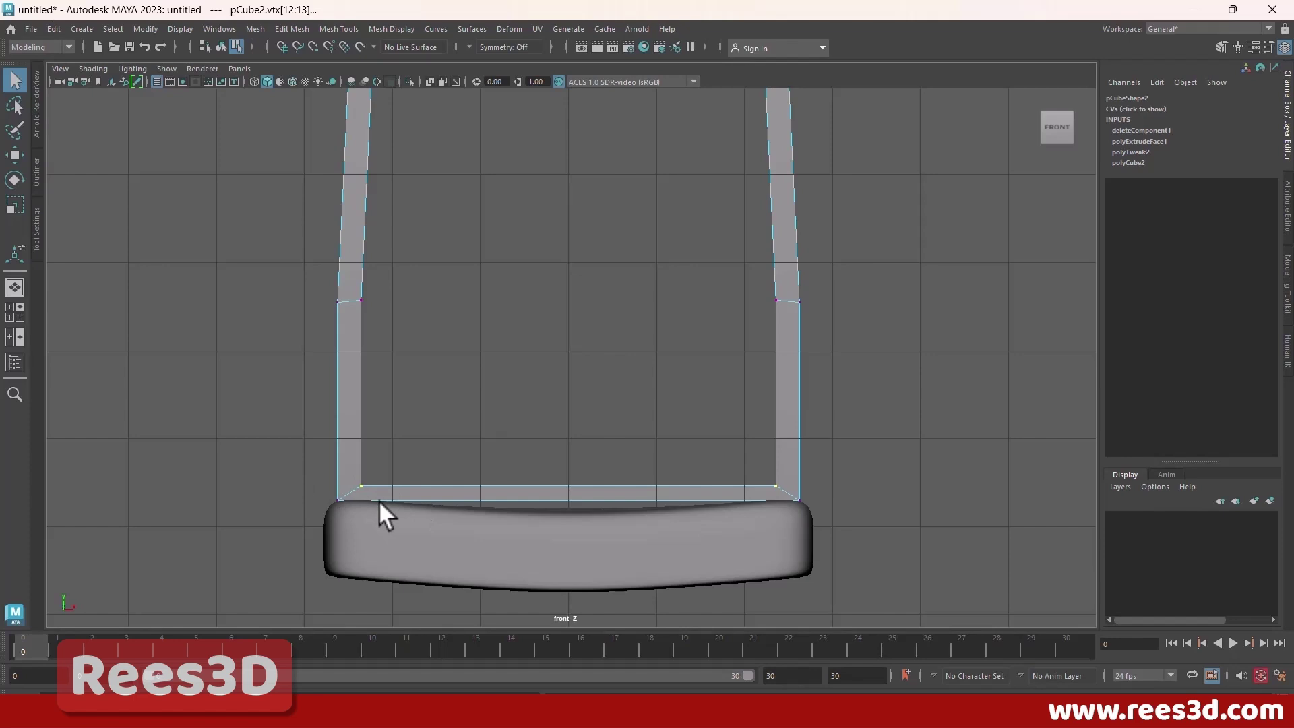
key(4)
alt+middle_drag(477, 517, 450, 467)
alt+right_drag(449, 467, 448, 465)
alt+middle_drag(448, 465, 446, 492)
key(w)
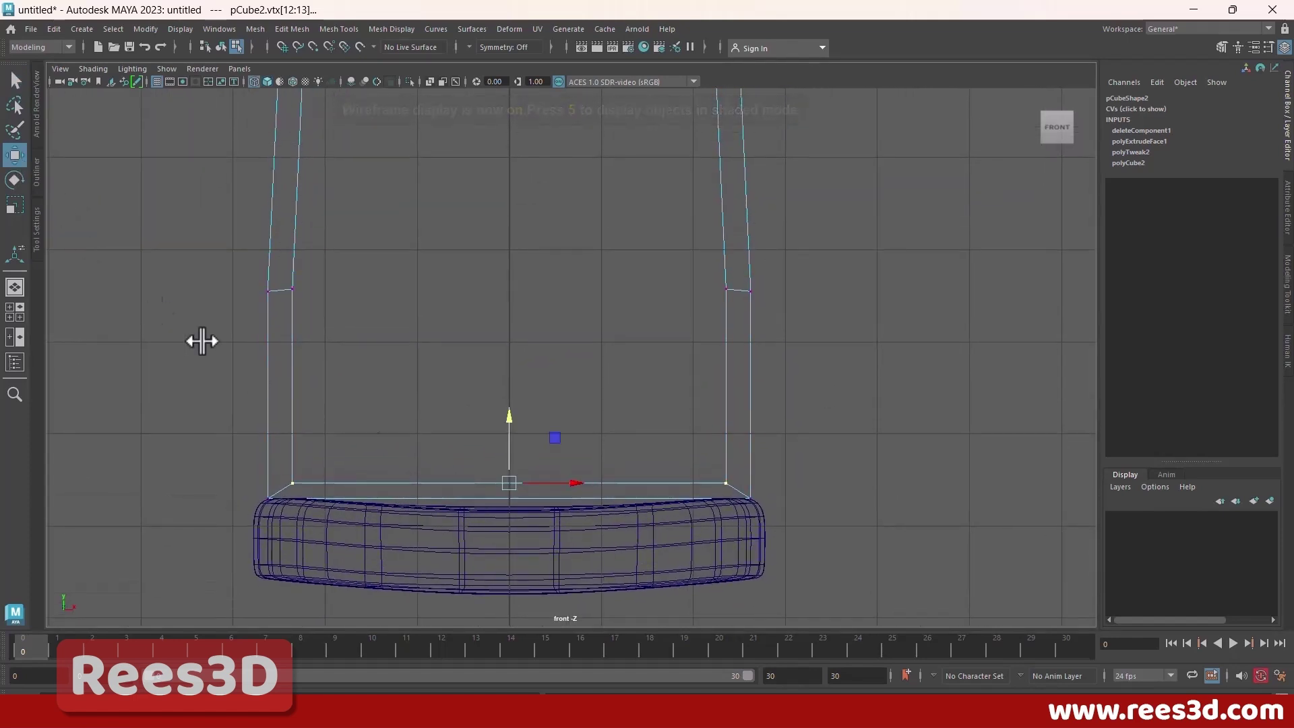
drag(512, 431, 508, 422)
key(space)
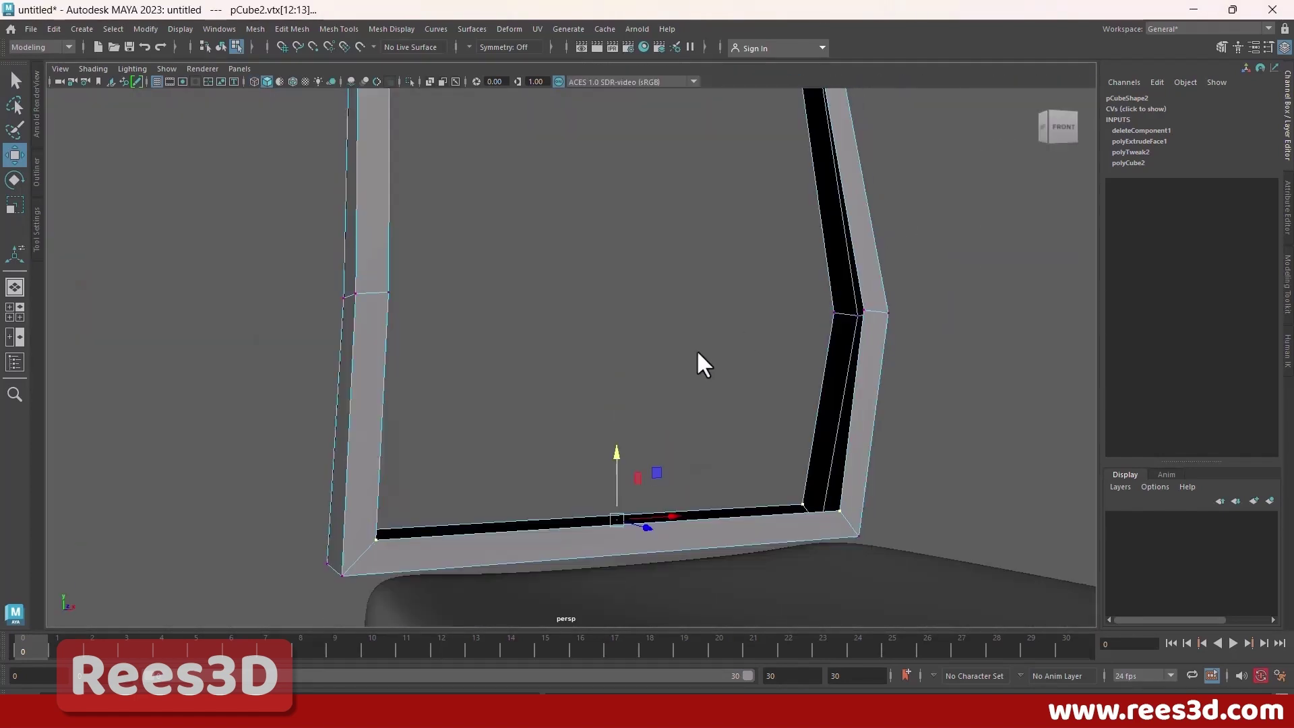
Step: Switch to edge selection and select the open border edge loop around the inside of the frame's back
alt+drag(697, 350, 379, 335)
alt+drag(382, 415, 614, 444)
right_drag(669, 460, 670, 434)
double_click(666, 444)
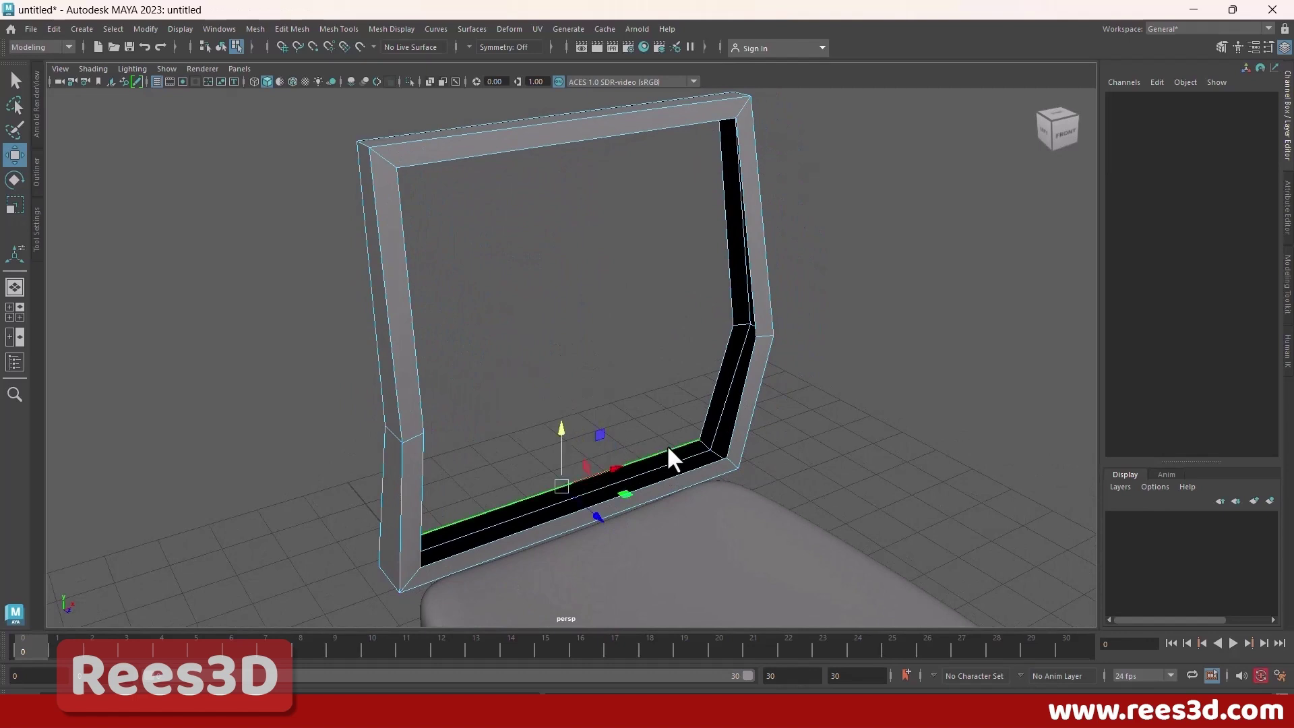
alt+drag(669, 471, 711, 461)
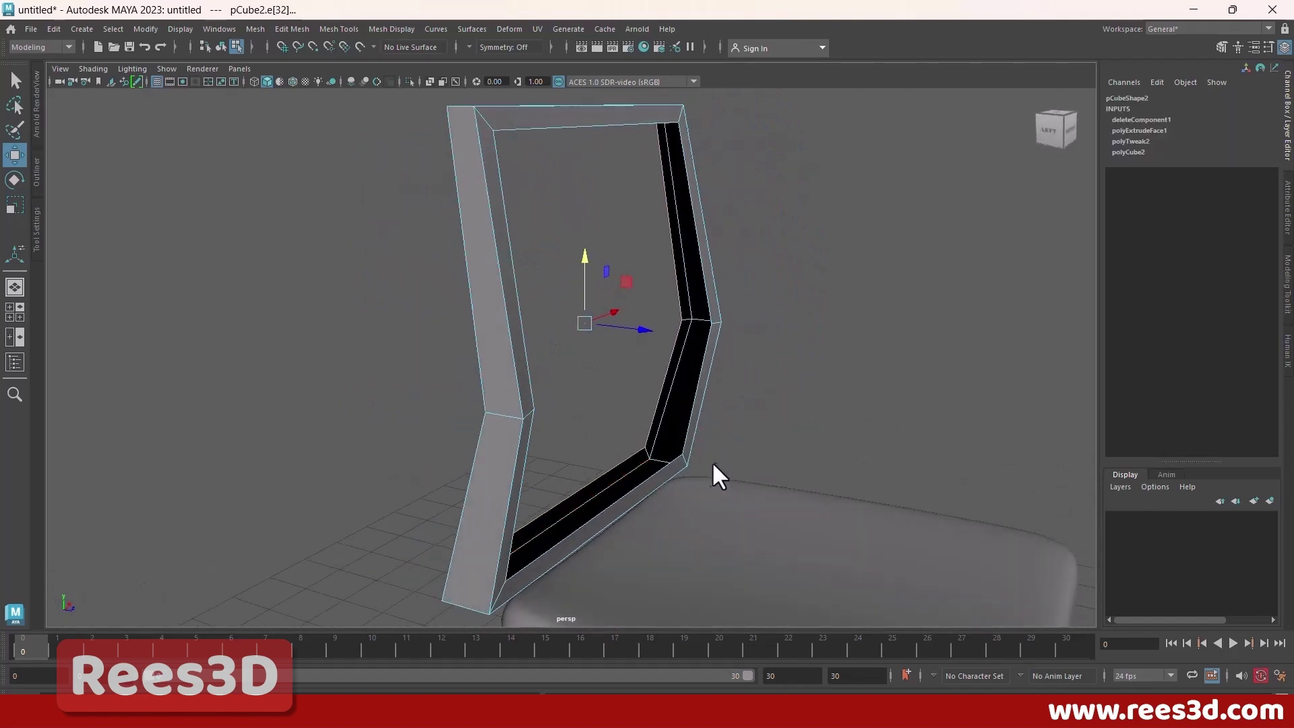
Step: Try to close the open border edges inside the backrest frame with Fill Hole
double_click(655, 468)
alt+drag(718, 471, 638, 458)
click(657, 484)
double_click(644, 499)
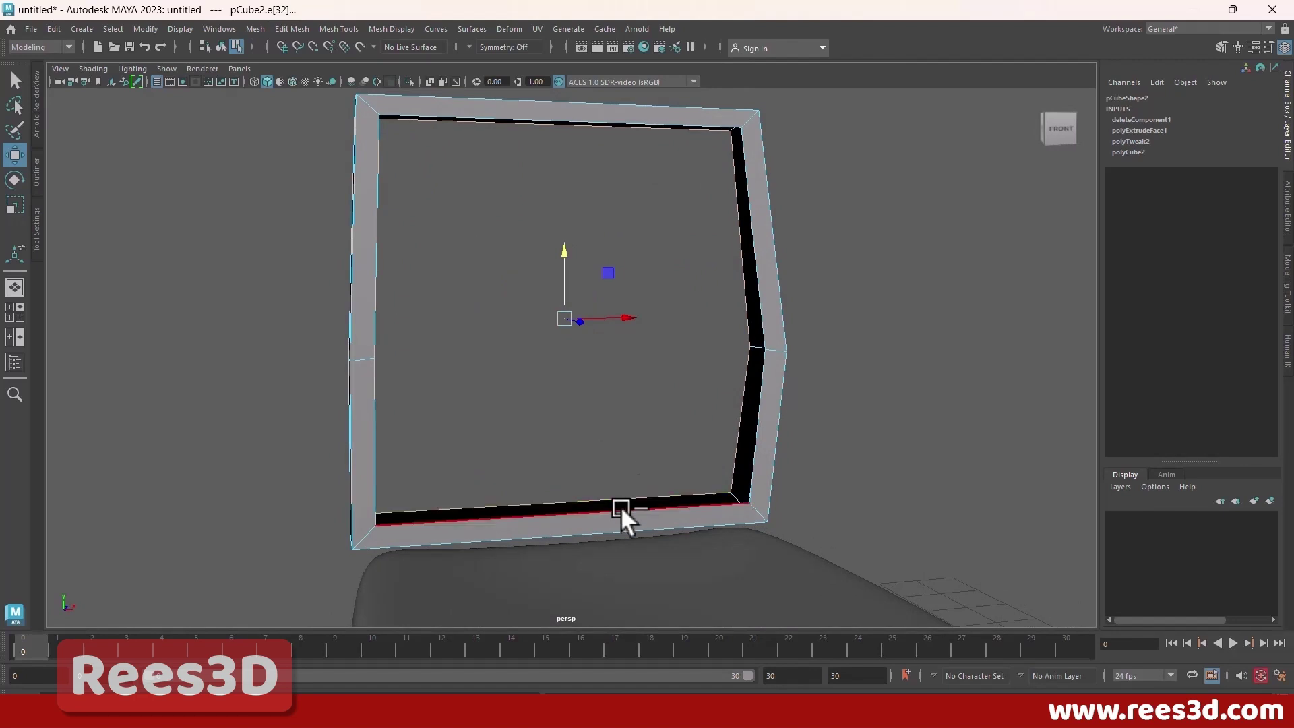
click(621, 507)
alt+drag(621, 507, 678, 491)
shift+right_click(690, 313)
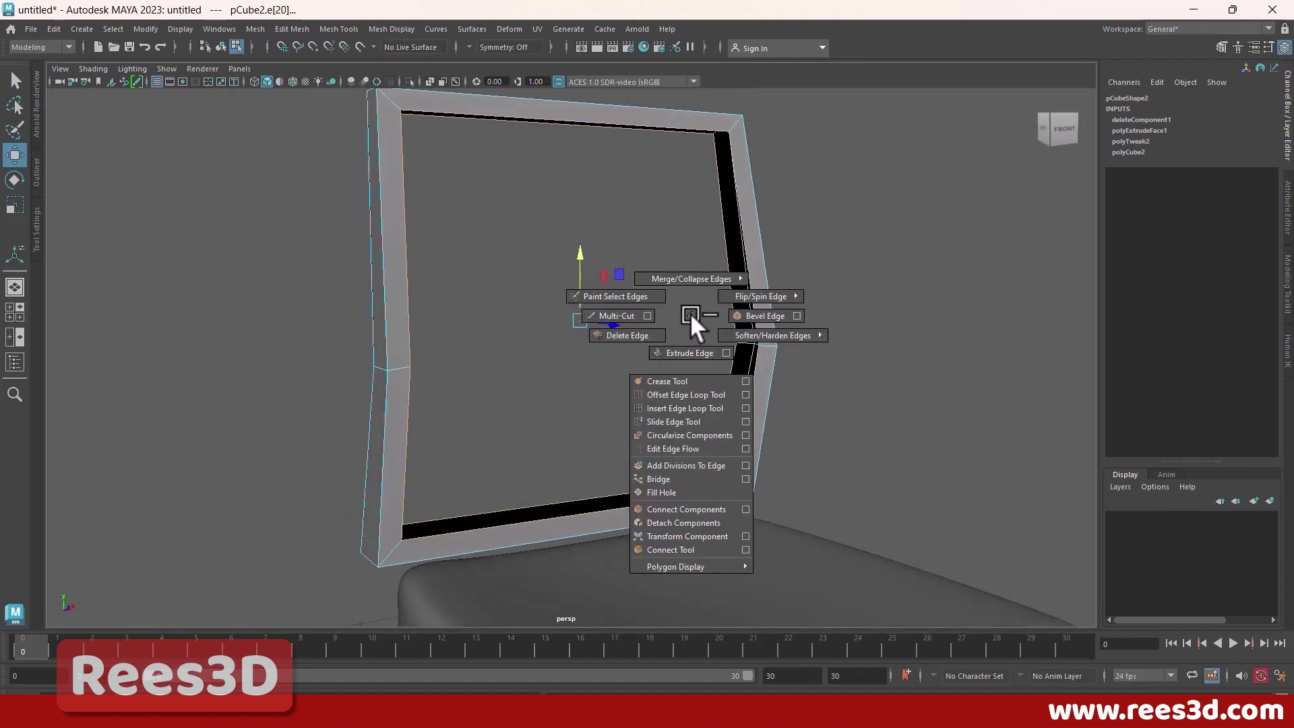
click(668, 492)
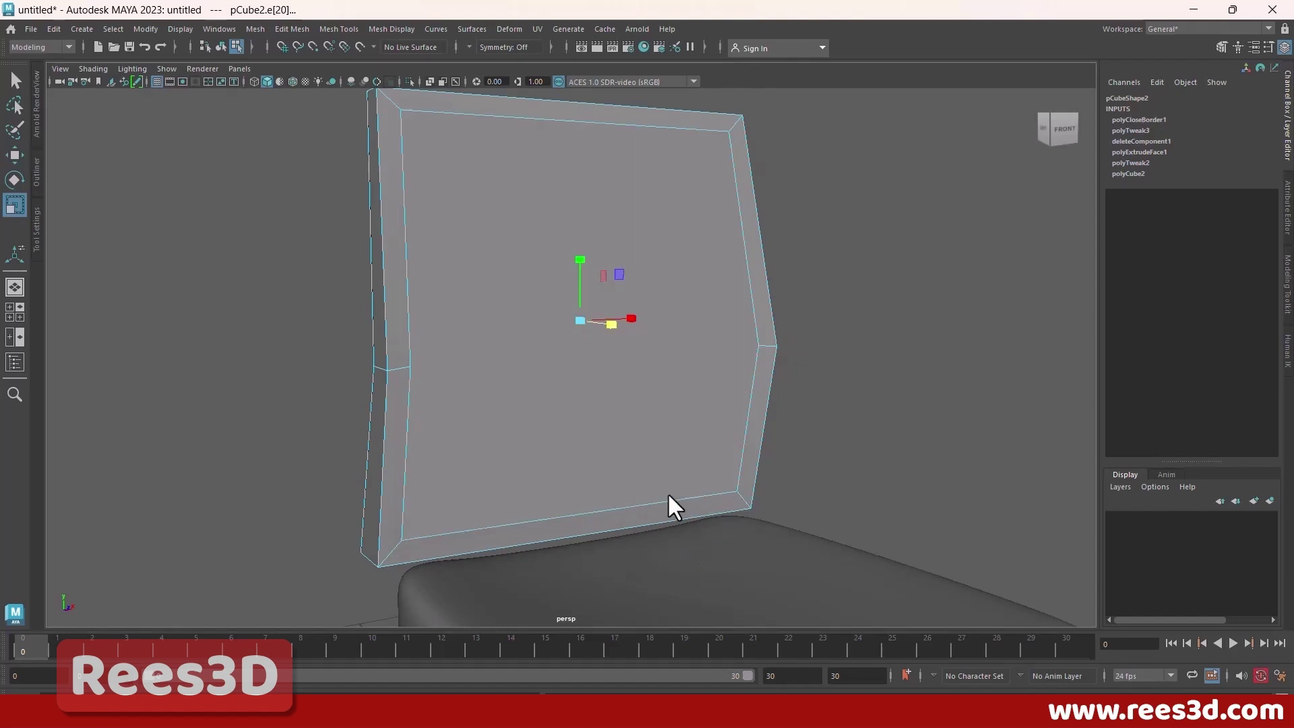
alt+drag(560, 451, 517, 430)
key(ctrl+z)
Step: Select the front and rear open edge loops inside the backrest frame and bridge them
alt+drag(689, 254, 660, 345)
click(694, 354)
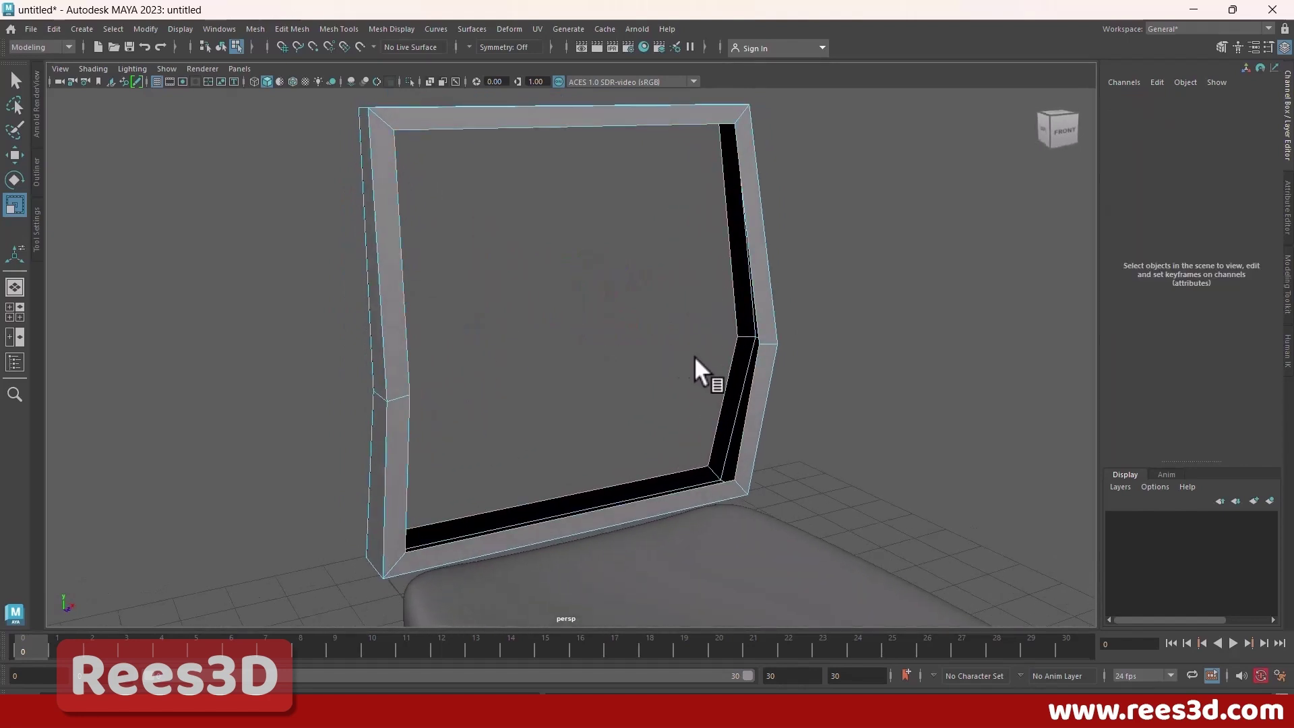
click(639, 475)
click(654, 496)
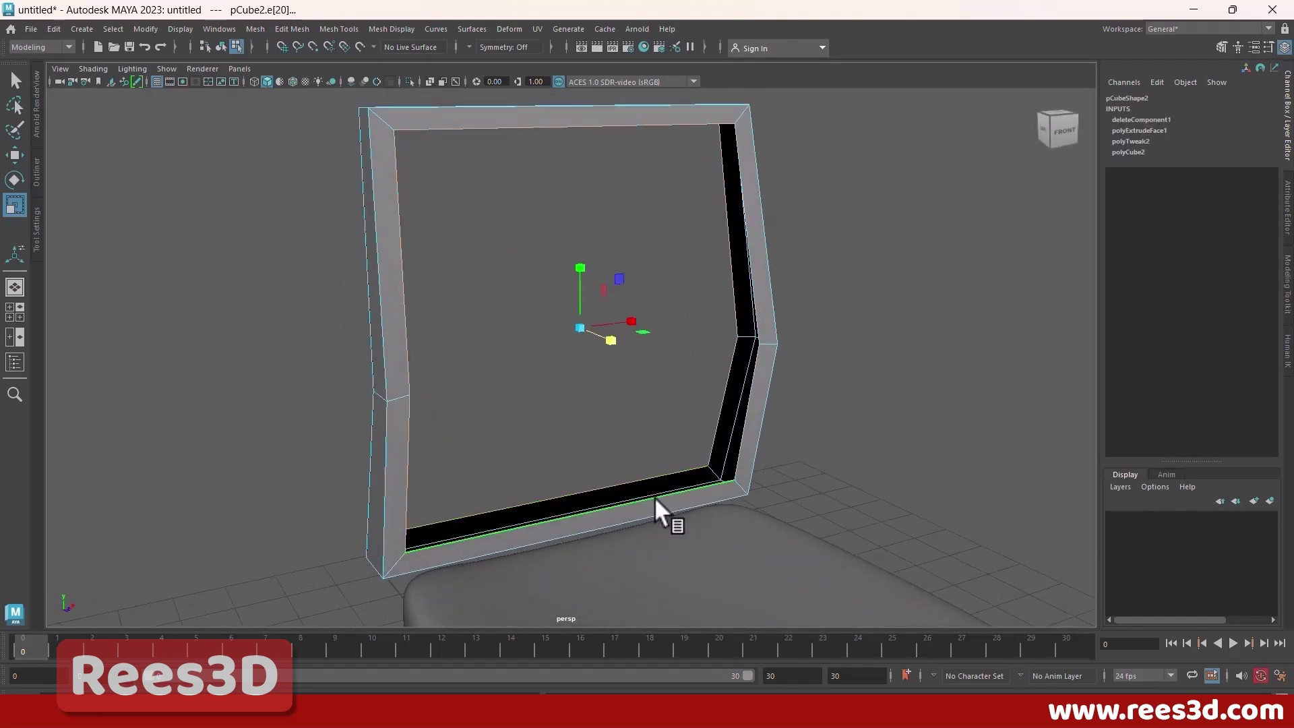
shift+right_drag(657, 232, 647, 394)
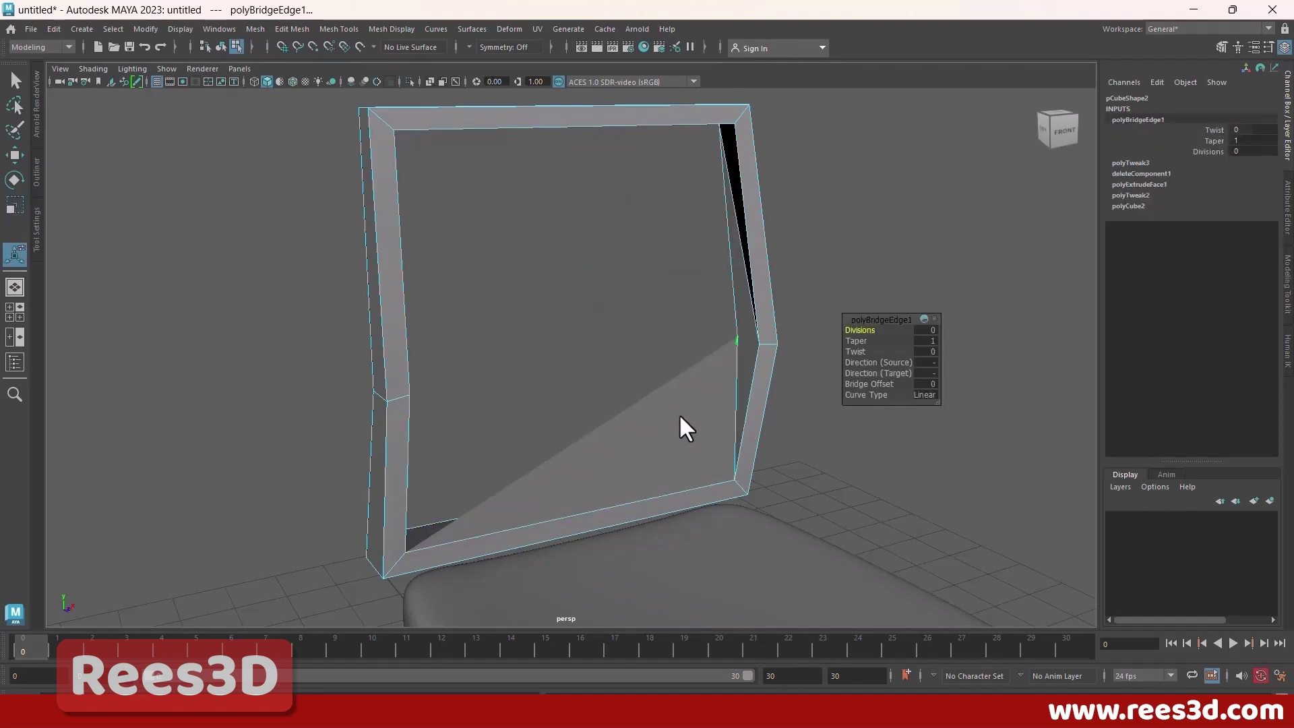
Step: Set the bridge offset to 1 so the inner walls connect straight across the frame's front and rear borders
alt+drag(679, 418, 800, 408)
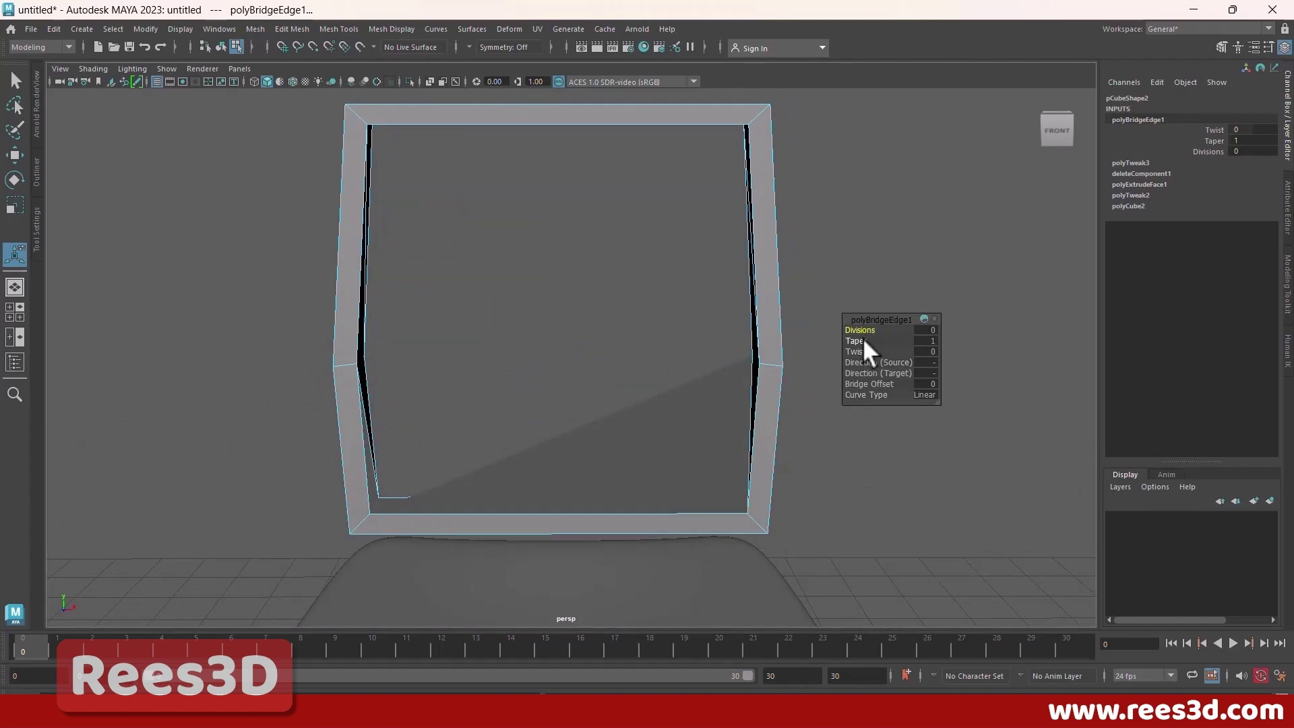
click(880, 383)
mouse_move(879, 383)
mouse_down()
mouse_move(891, 382)
mouse_move(519, 418)
mouse_move(472, 392)
mouse_move(468, 367)
mouse_move(479, 344)
mouse_move(569, 292)
mouse_move(759, 295)
mouse_move(788, 326)
mouse_move(771, 378)
mouse_move(887, 370)
mouse_up()
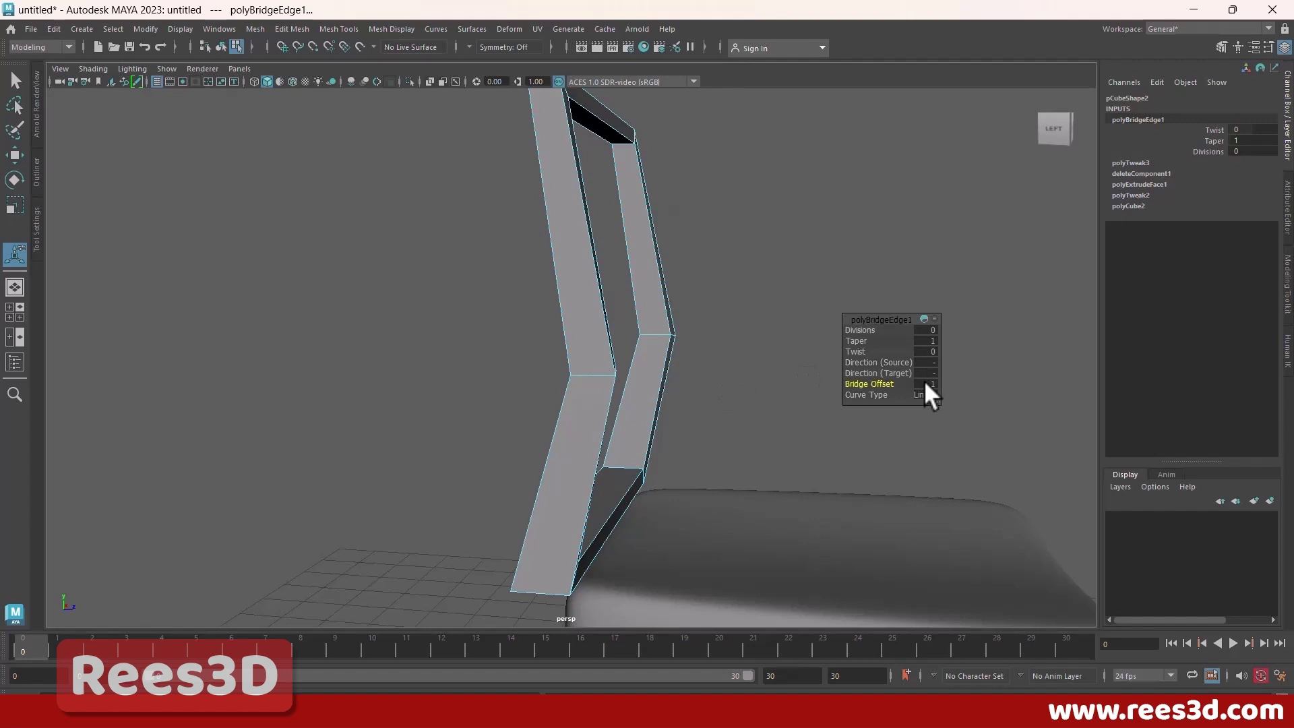
alt+drag(658, 396, 688, 356)
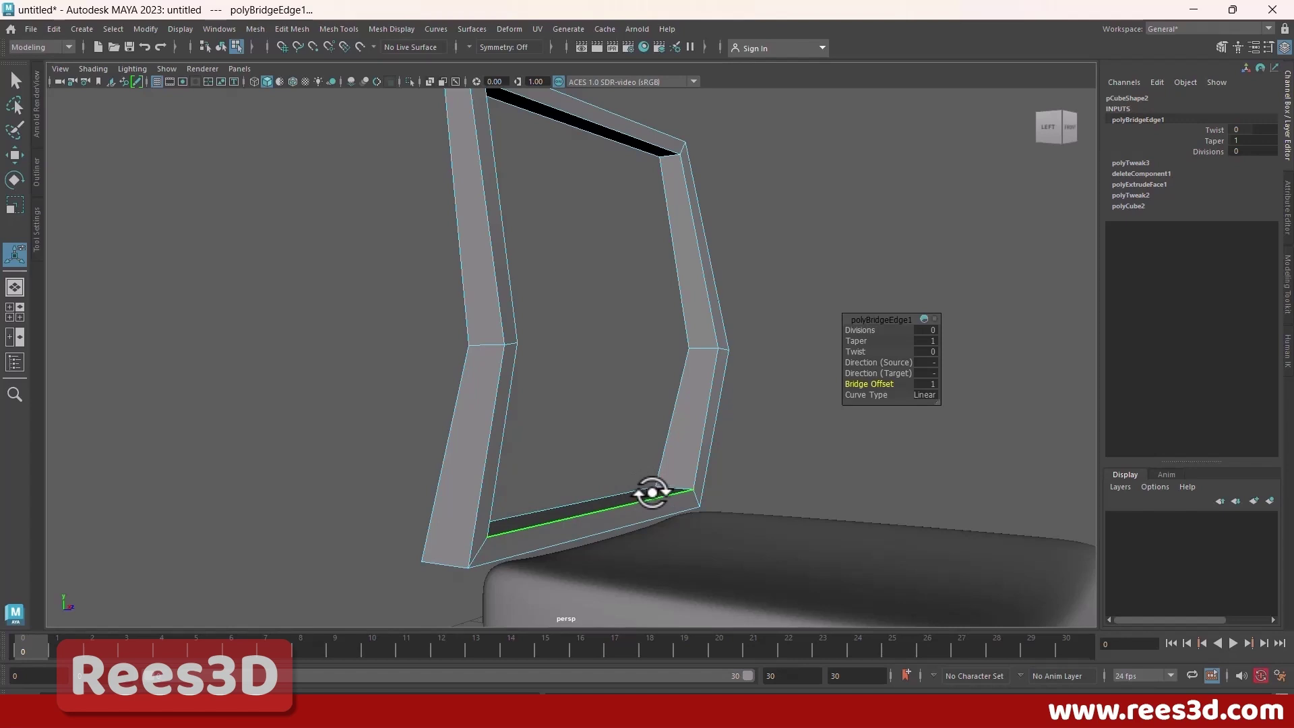
alt+drag(693, 413, 670, 387)
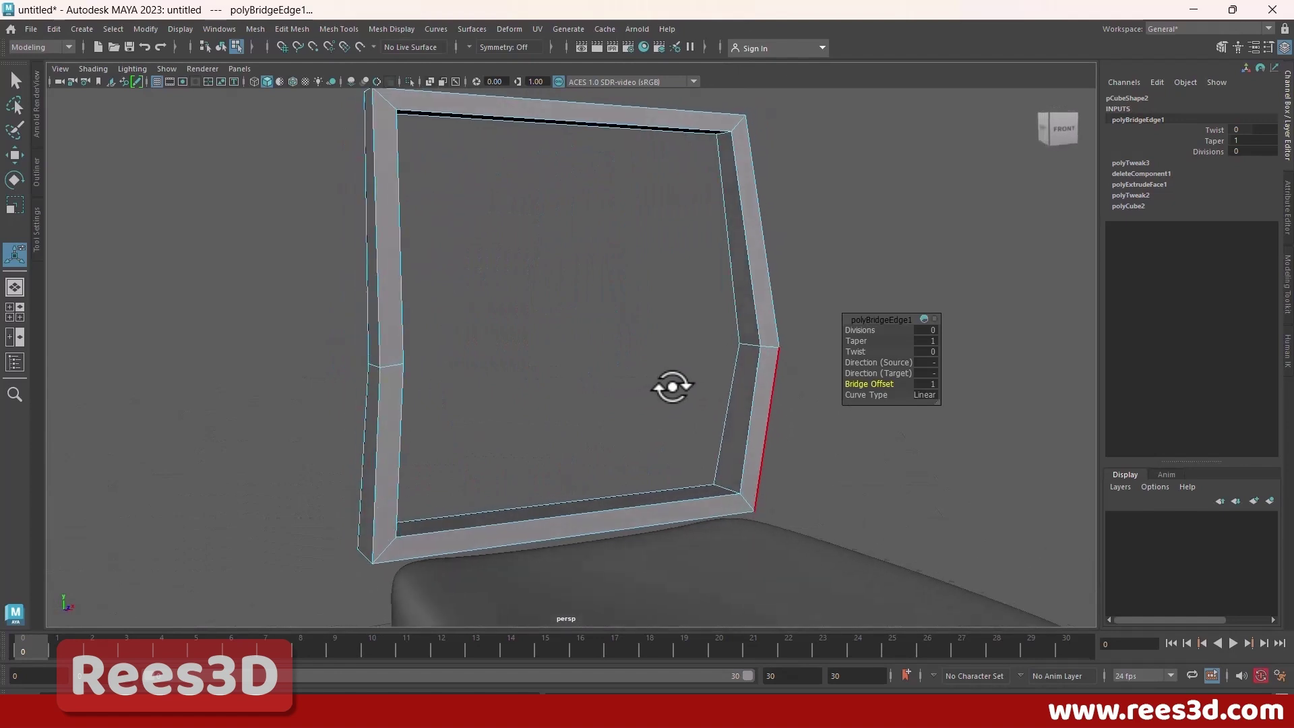
Step: Compare the backrest frame's smoothed preview with its unsmoothed shape, paying attention to the corners
alt+right_drag(670, 387, 740, 425)
key(3)
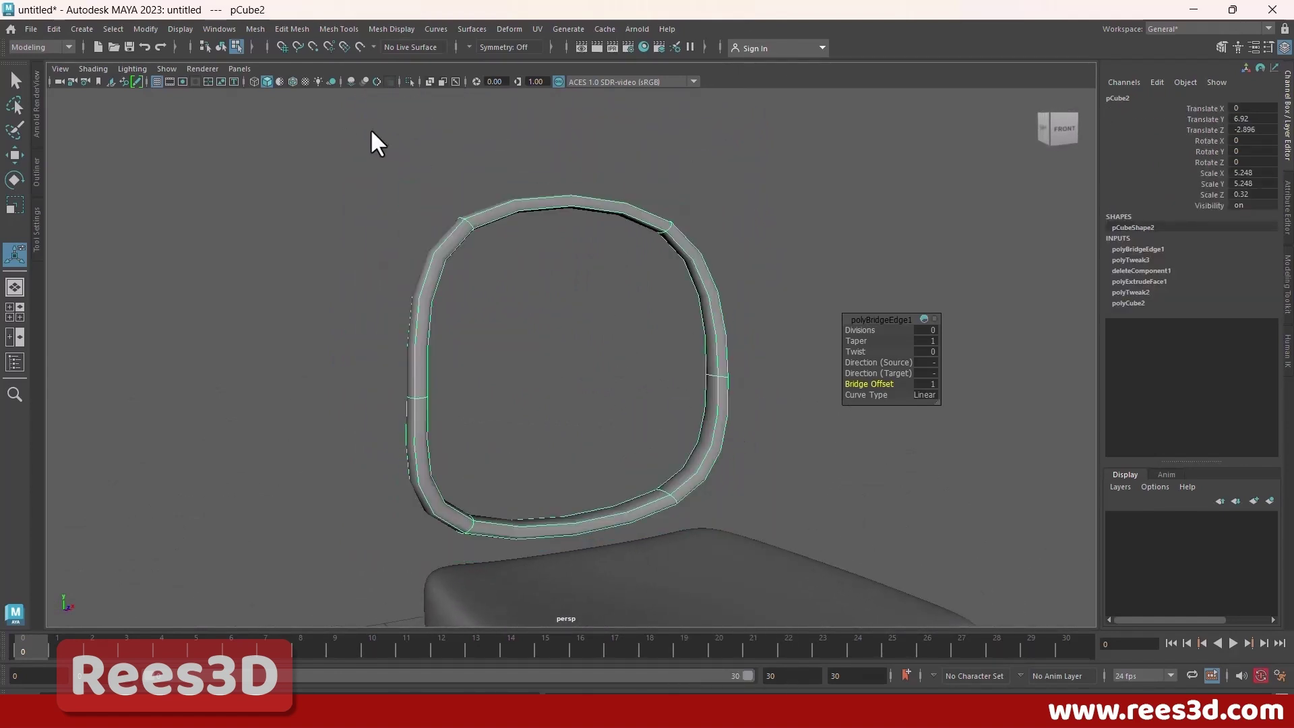
alt+drag(635, 341, 641, 202)
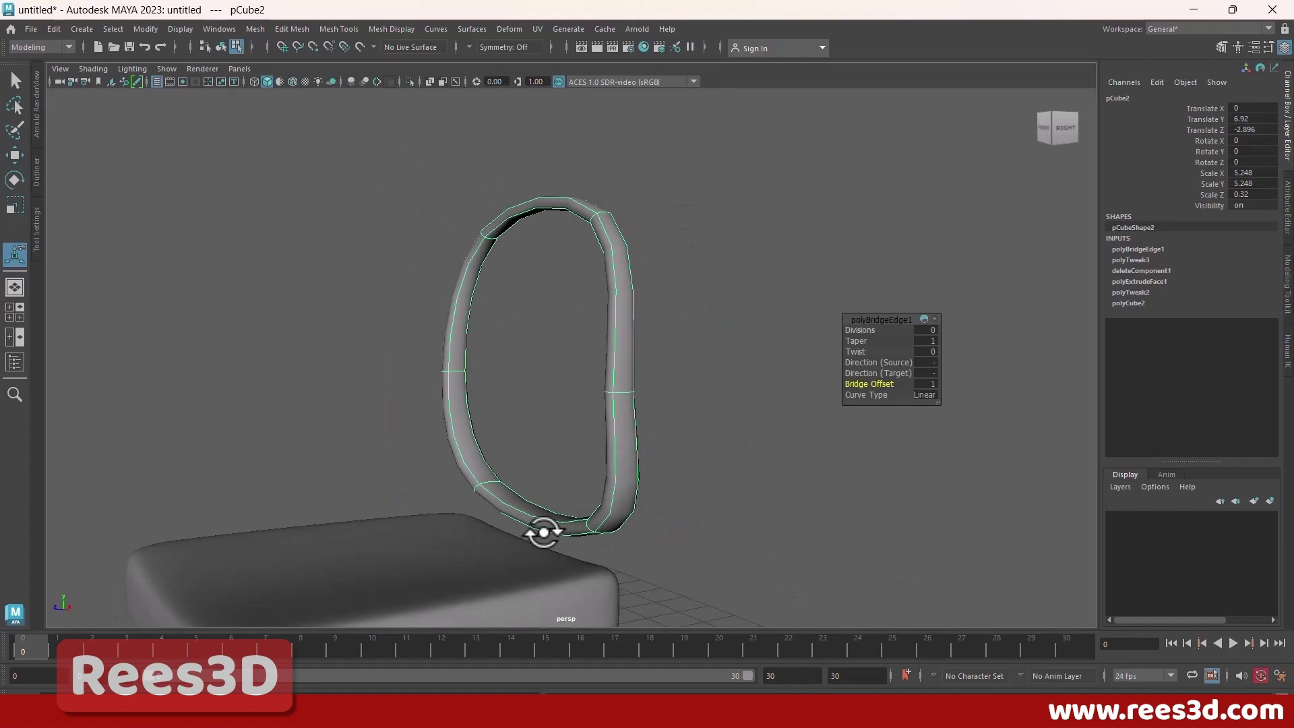
alt+drag(543, 532, 716, 183)
key(1)
key(3)
key(1)
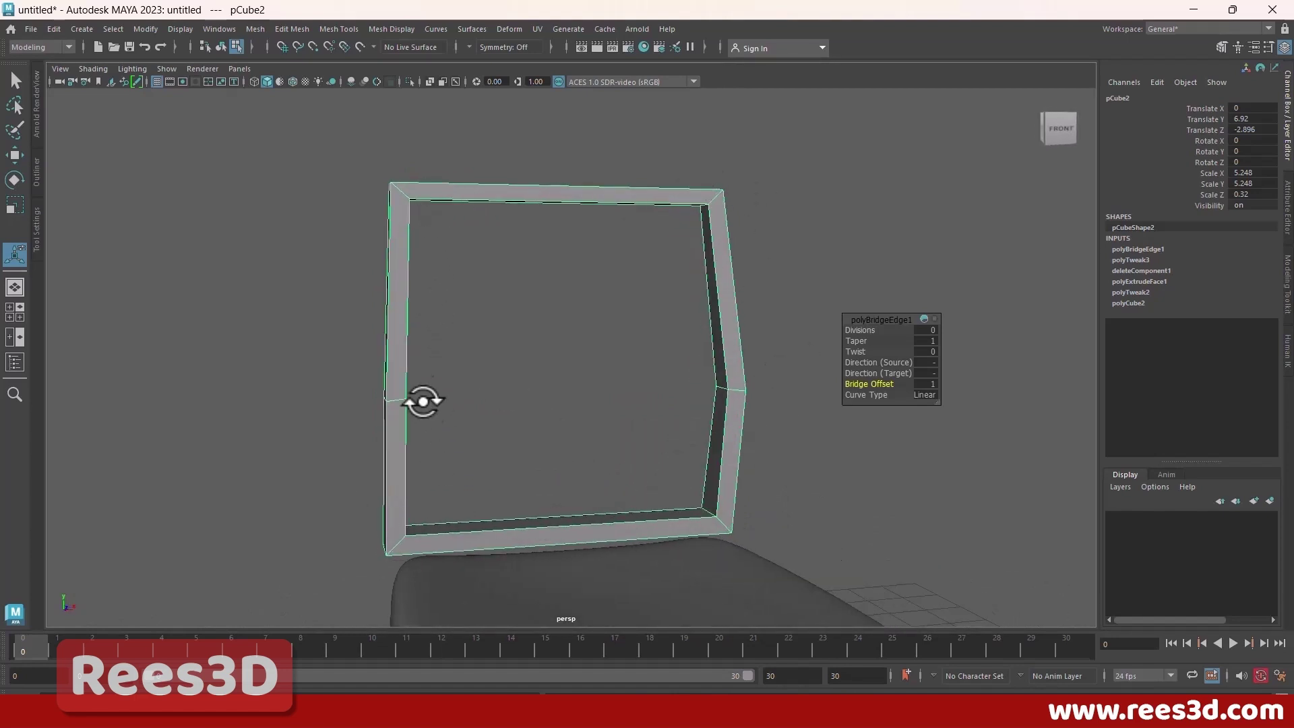
Step: Examine the unsmoothed frame's corners and compare them with the backrest in the reference photo chair.jpeg
alt+drag(528, 436, 662, 485)
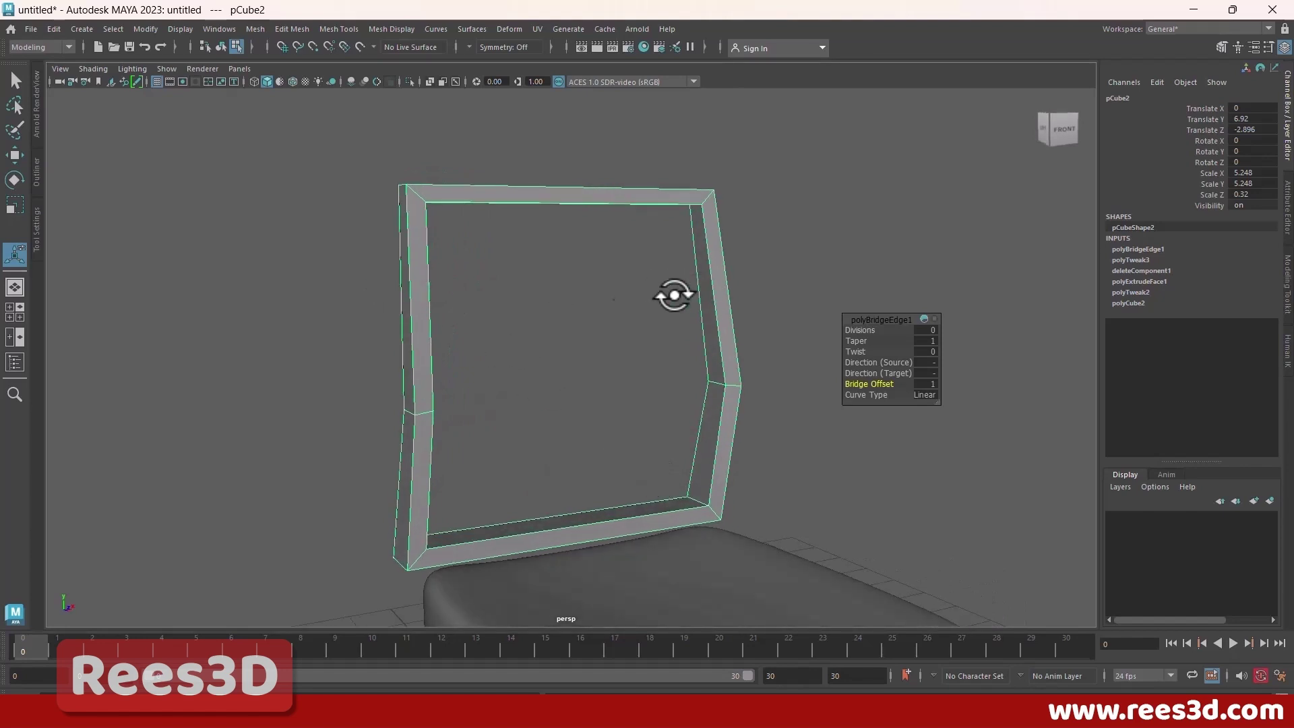
alt+drag(685, 481, 612, 471)
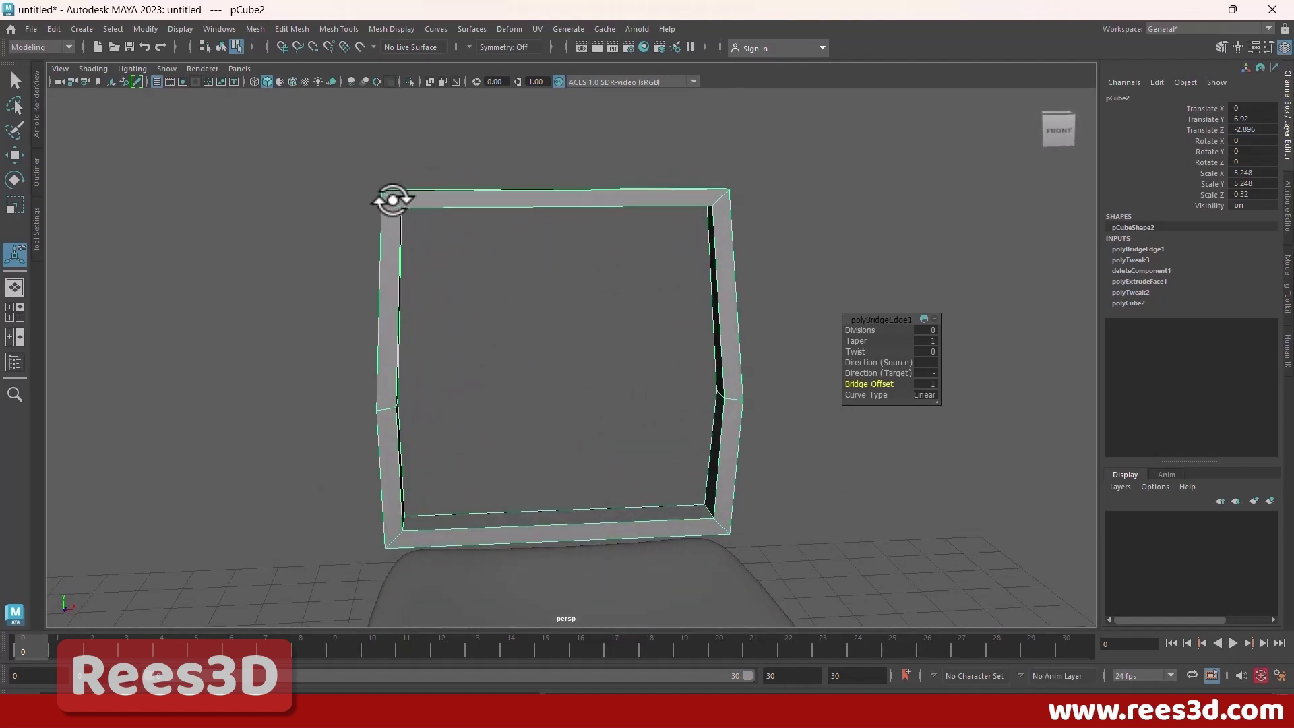
alt+drag(453, 240, 463, 275)
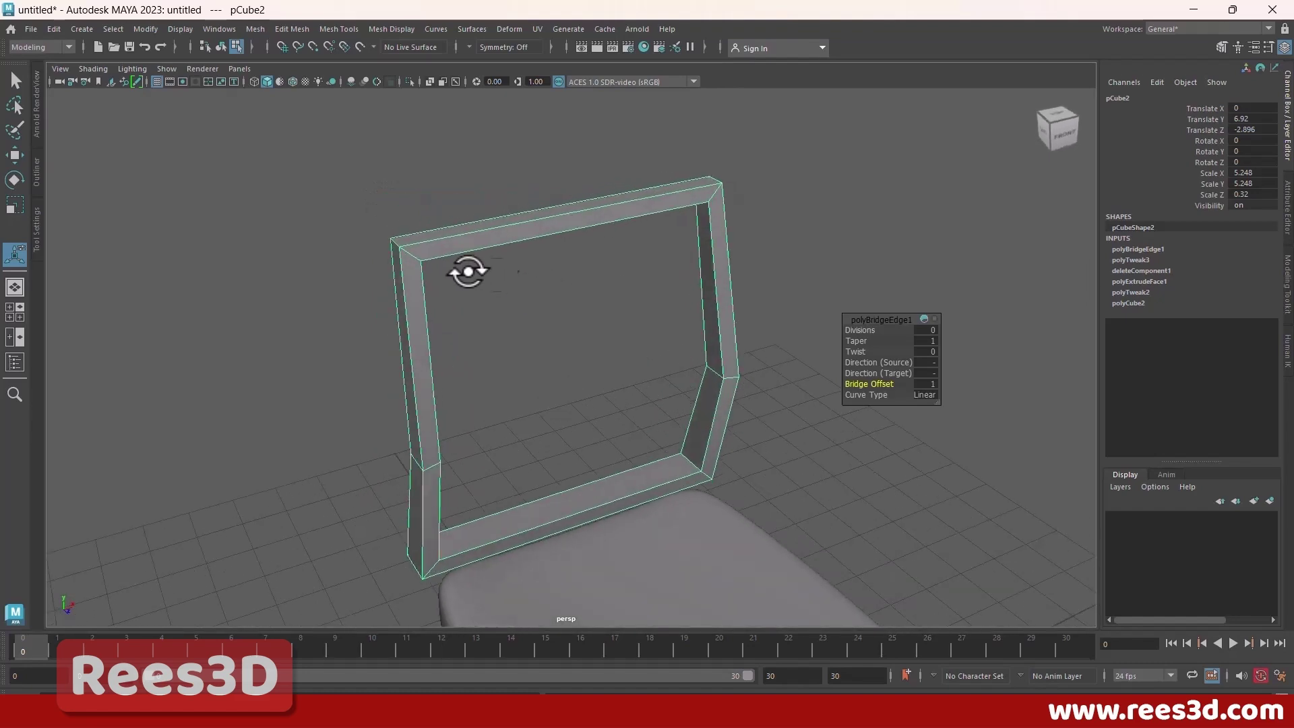
key(alt+Tab)
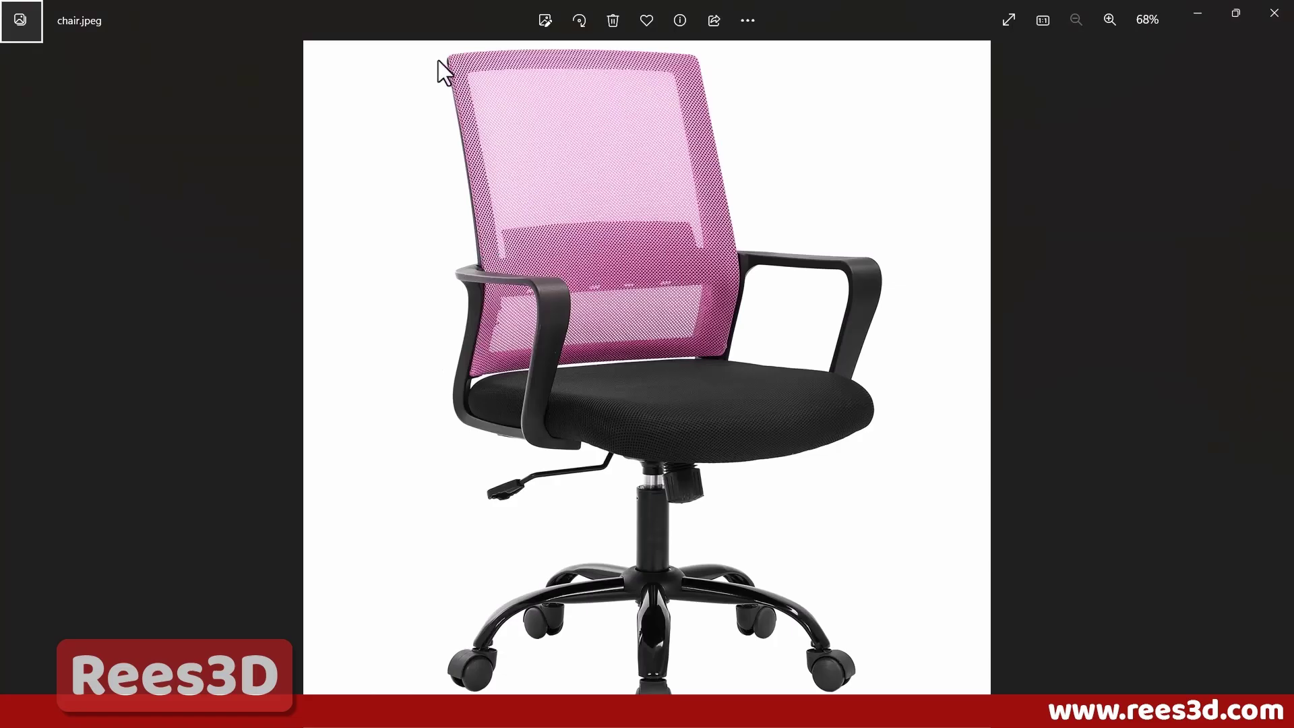
key(alt+Tab)
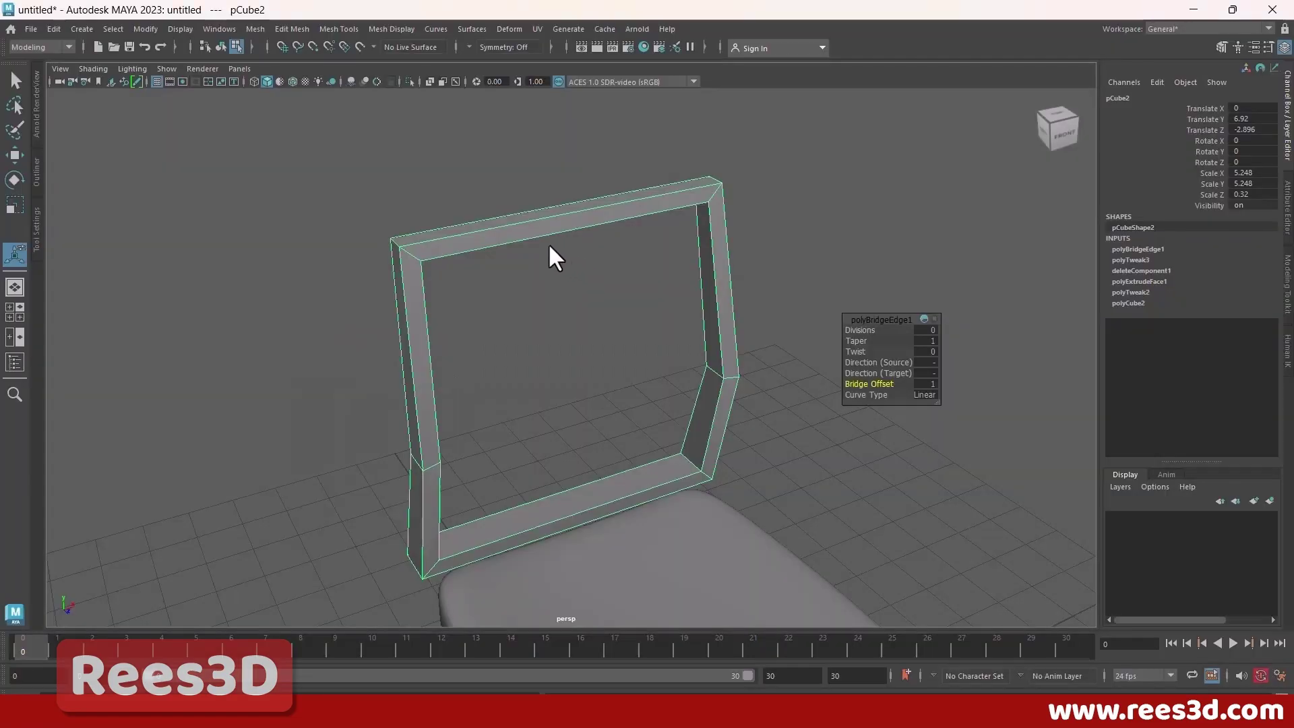
Step: Select the diagonal edge loops at all four corners of the backrest frame and bevel them
right_drag(524, 232, 511, 191)
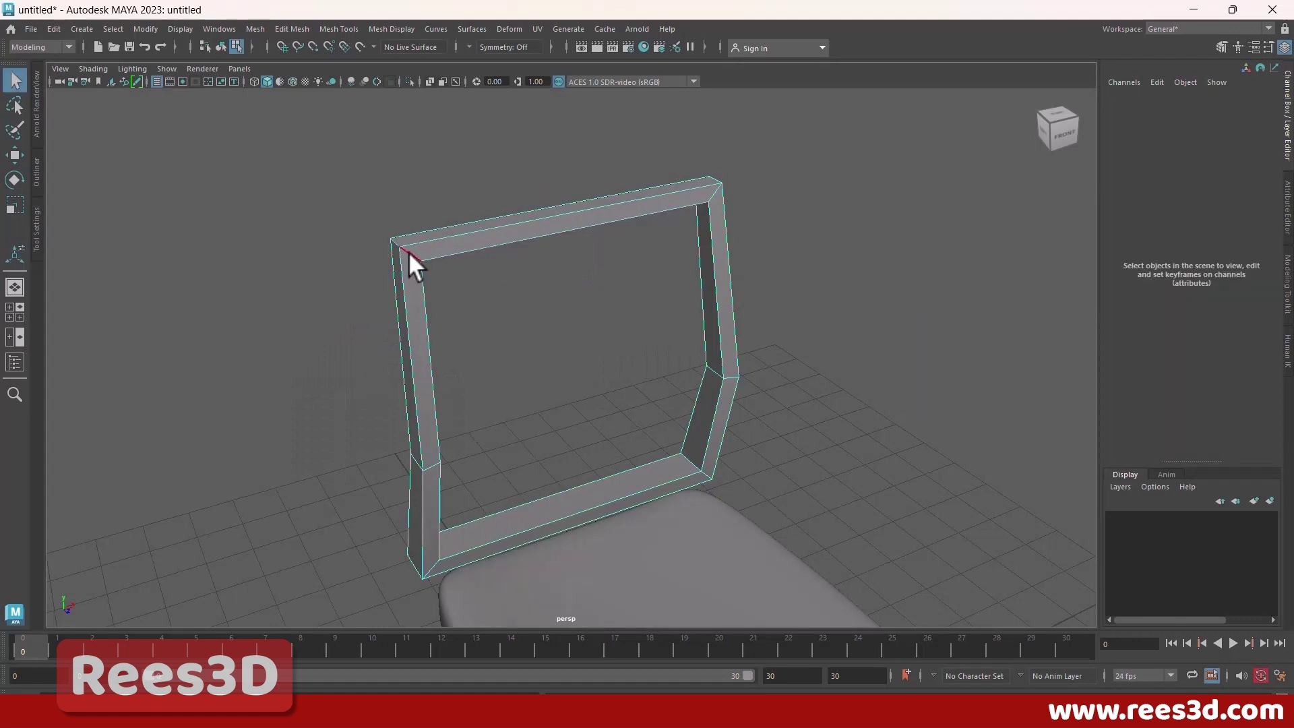
click(410, 254)
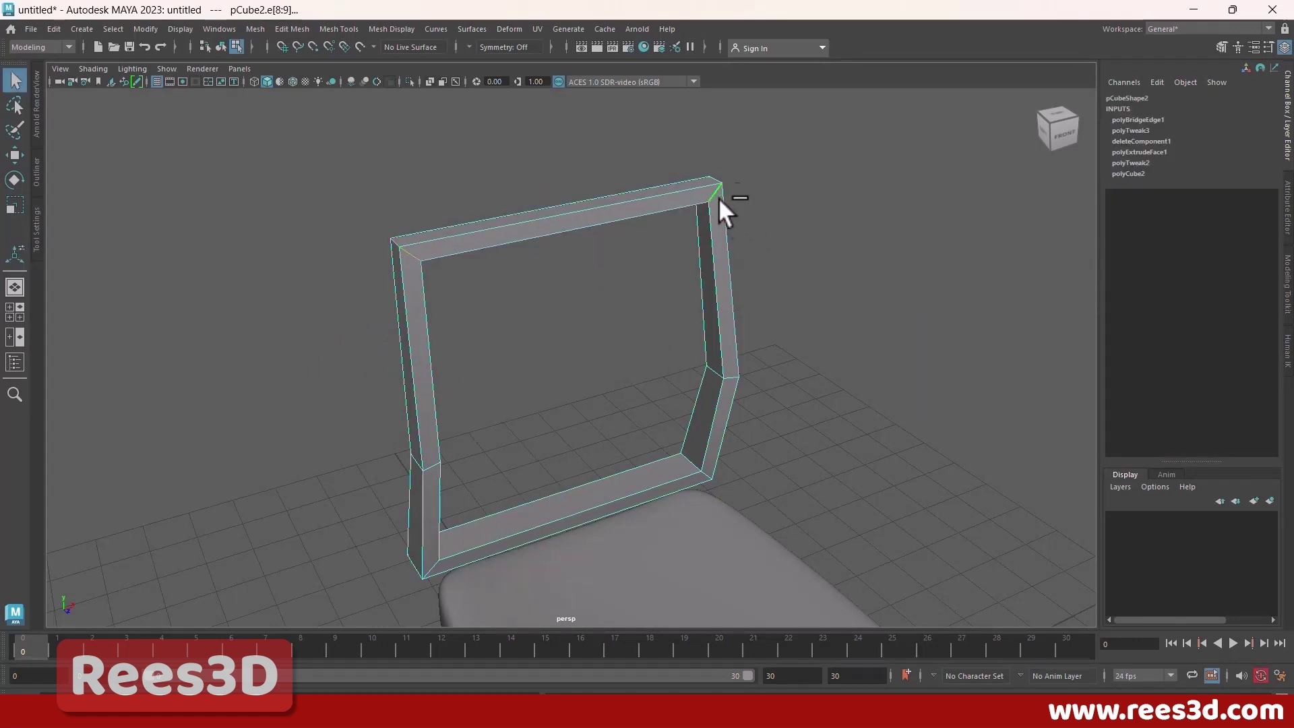
shift+double_click(705, 471)
shift+click(434, 566)
shift+right_click(625, 317)
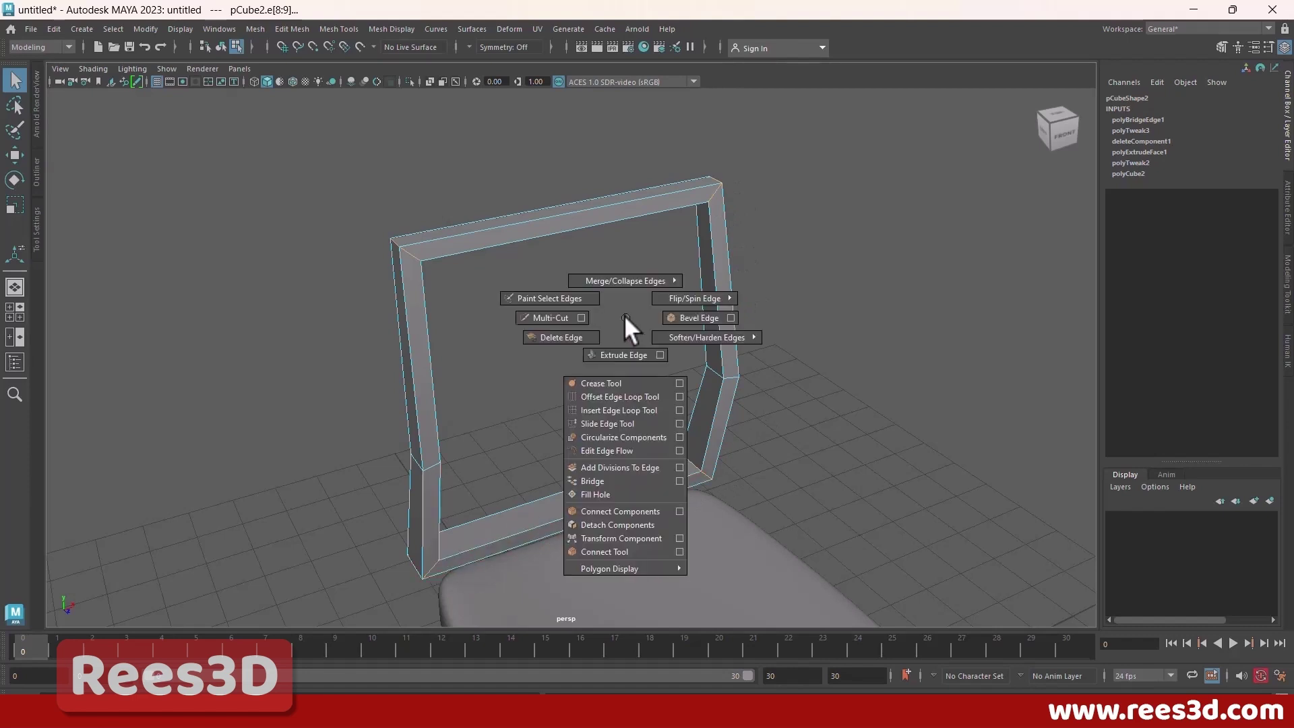
click(692, 313)
Step: Set the corner bevel's fraction to 0.05 and its segments to 2
alt+drag(607, 358, 864, 329)
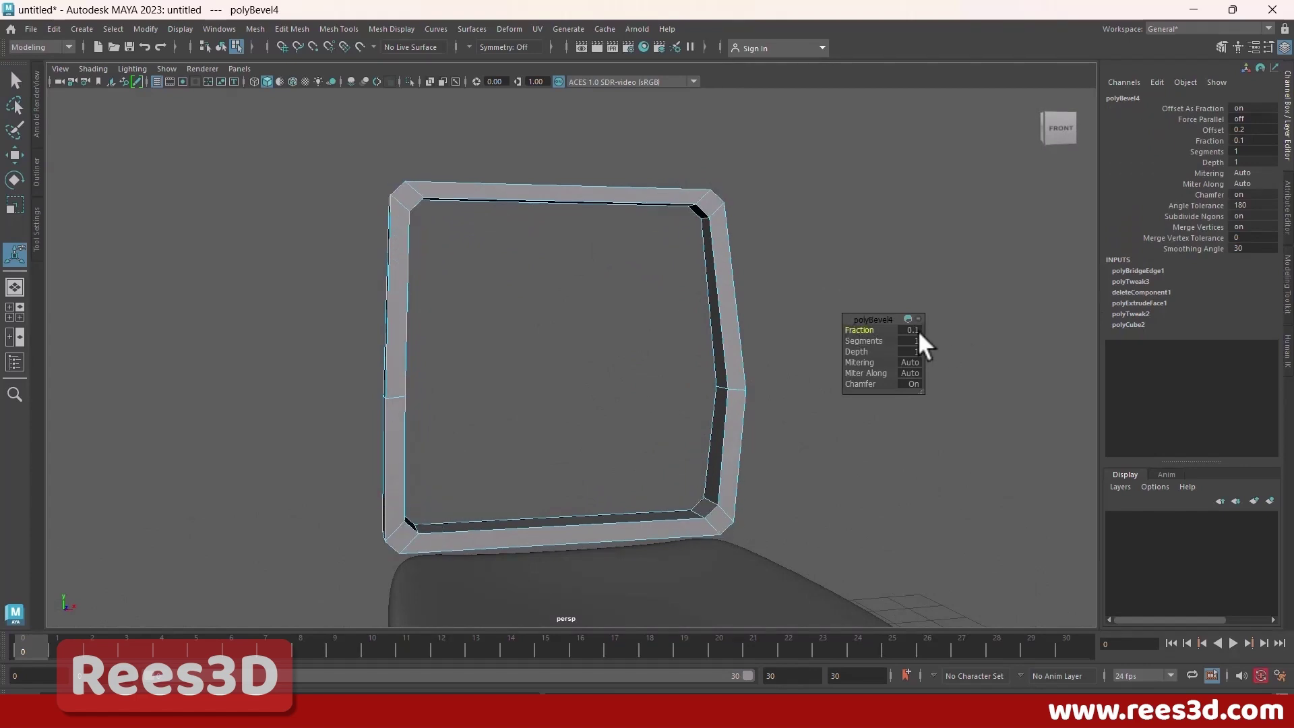
text(05)
key(Return)
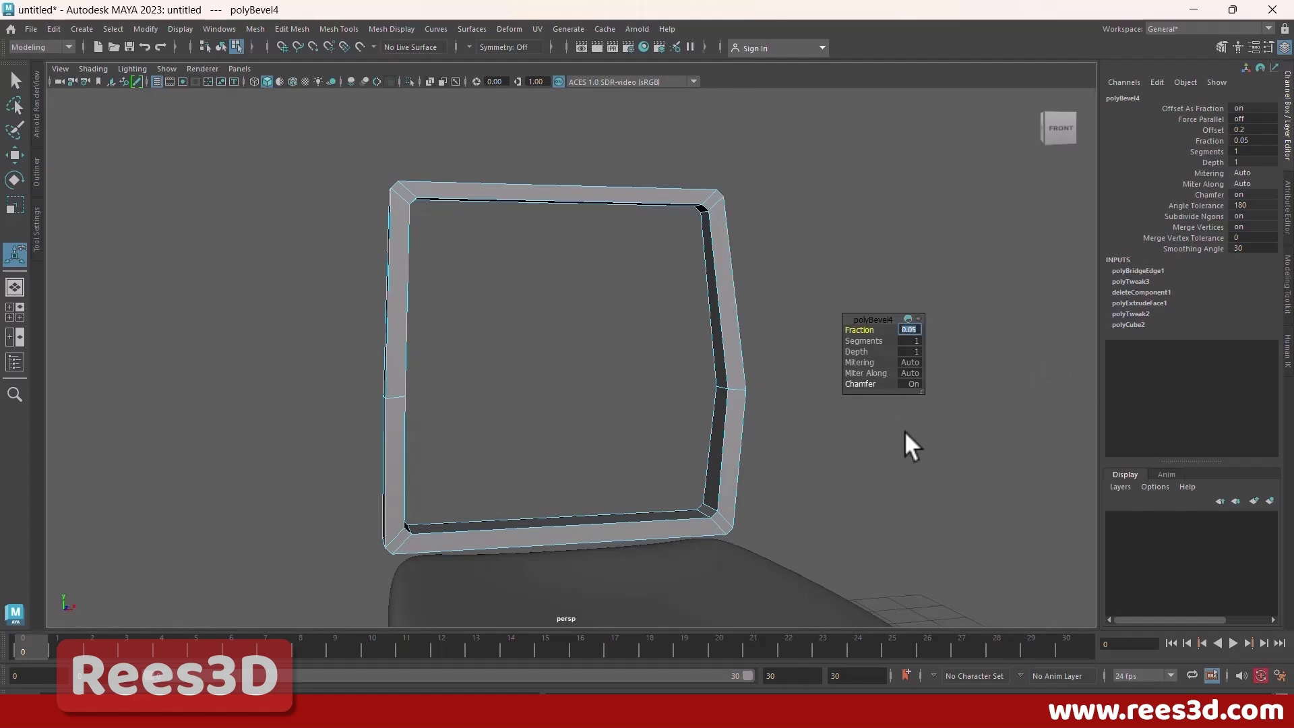
drag(864, 342, 871, 341)
mouse_move(674, 505)
alt+mouse_down()
mouse_move(716, 471)
mouse_move(665, 485)
alt+mouse_up()
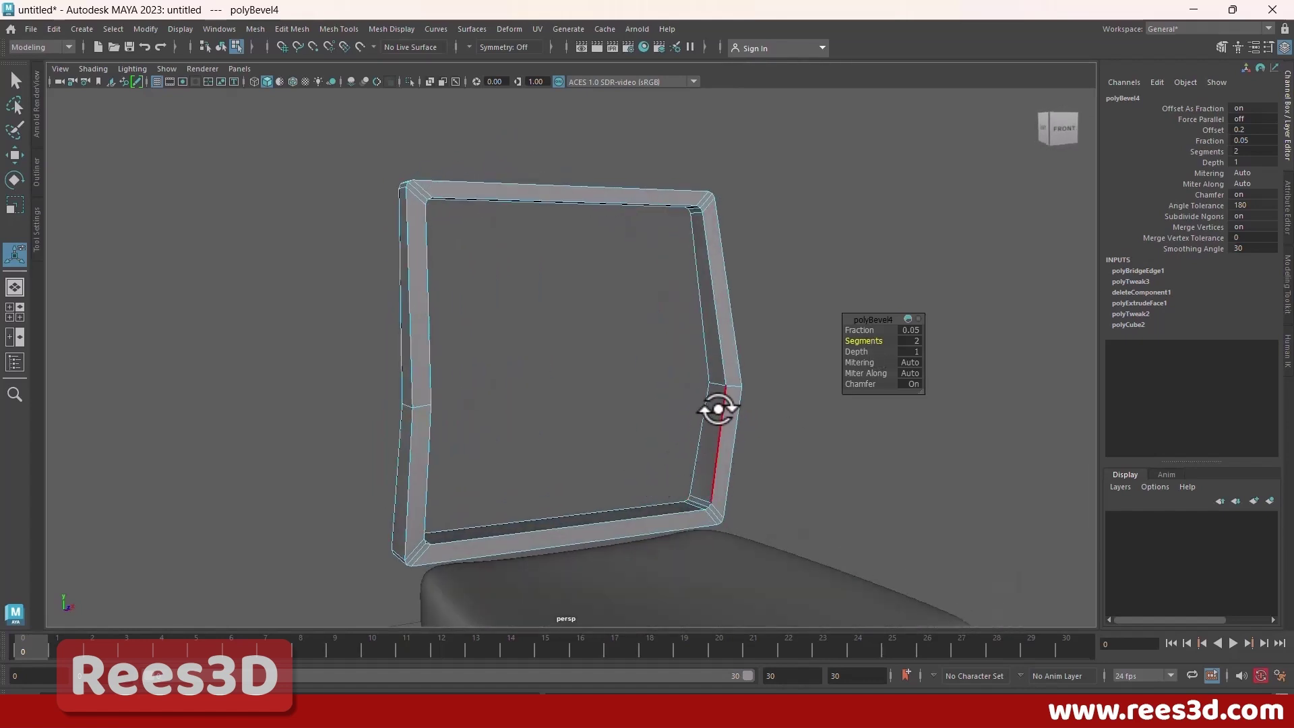
Step: Inspect the backrest frame's smoothed preview from the side, and return to the unsmoothed display with edge selection
right_drag(719, 342, 702, 423)
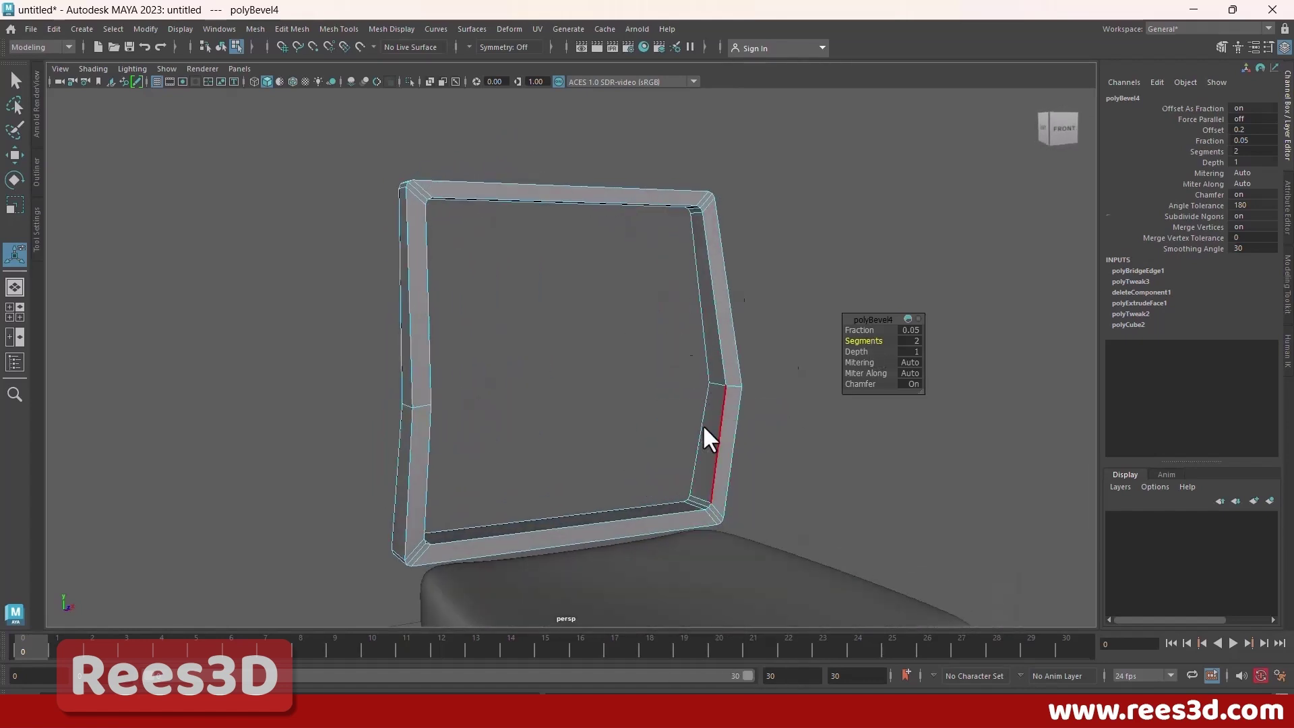
click(795, 435)
alt+drag(795, 435, 627, 333)
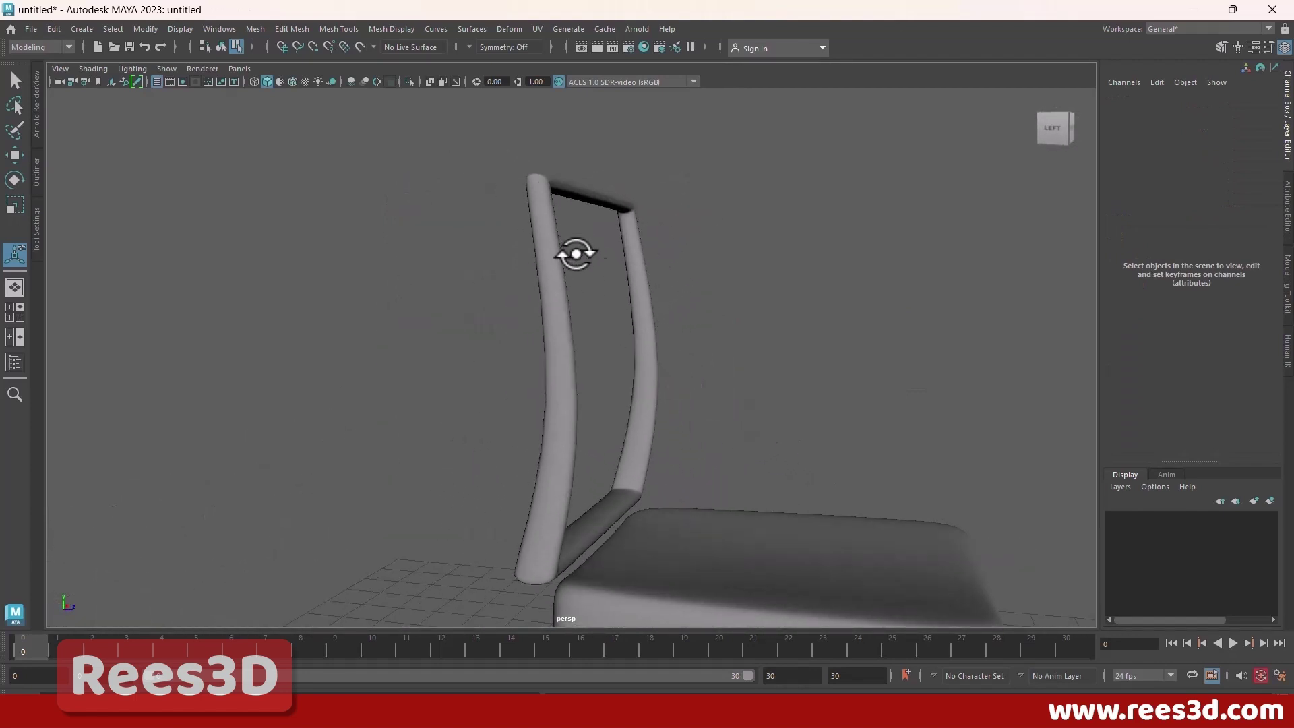
alt+drag(550, 323, 554, 359)
alt+middle_drag(529, 405, 586, 384)
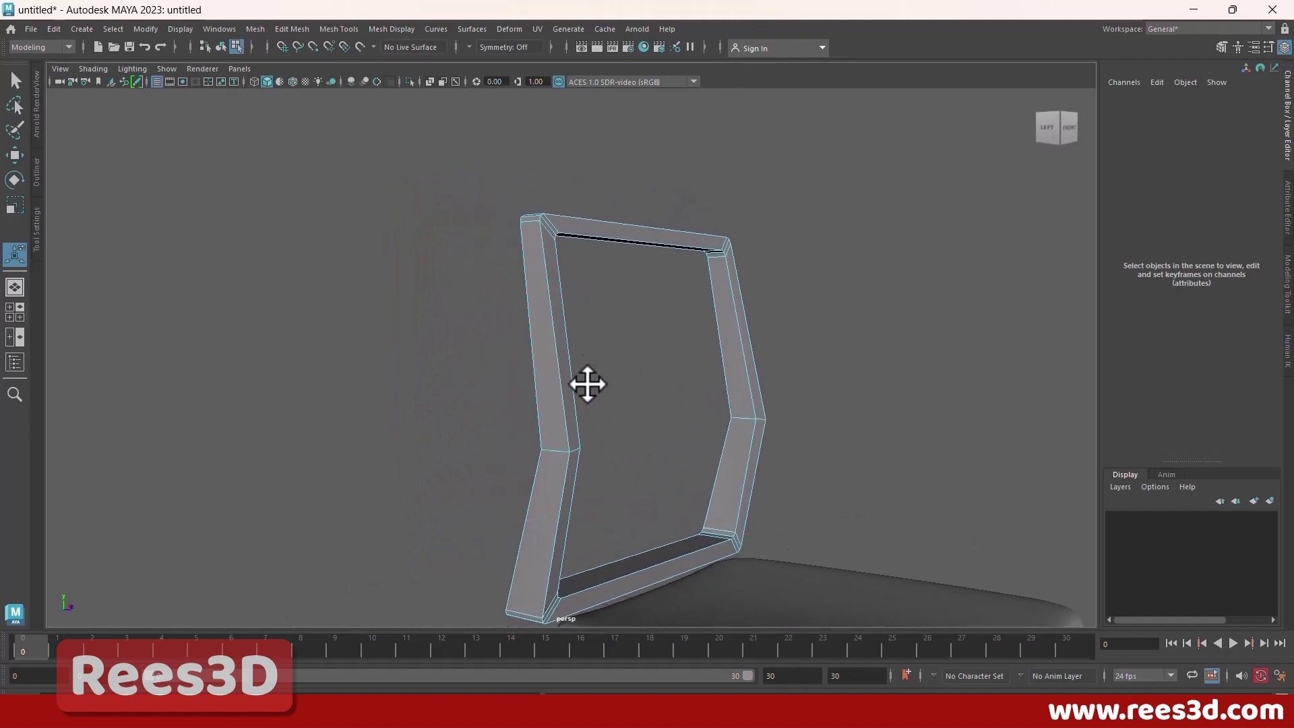
Step: Select the inner and outer edge loops running around the front and back of the backrest frame and bevel them
click(550, 356)
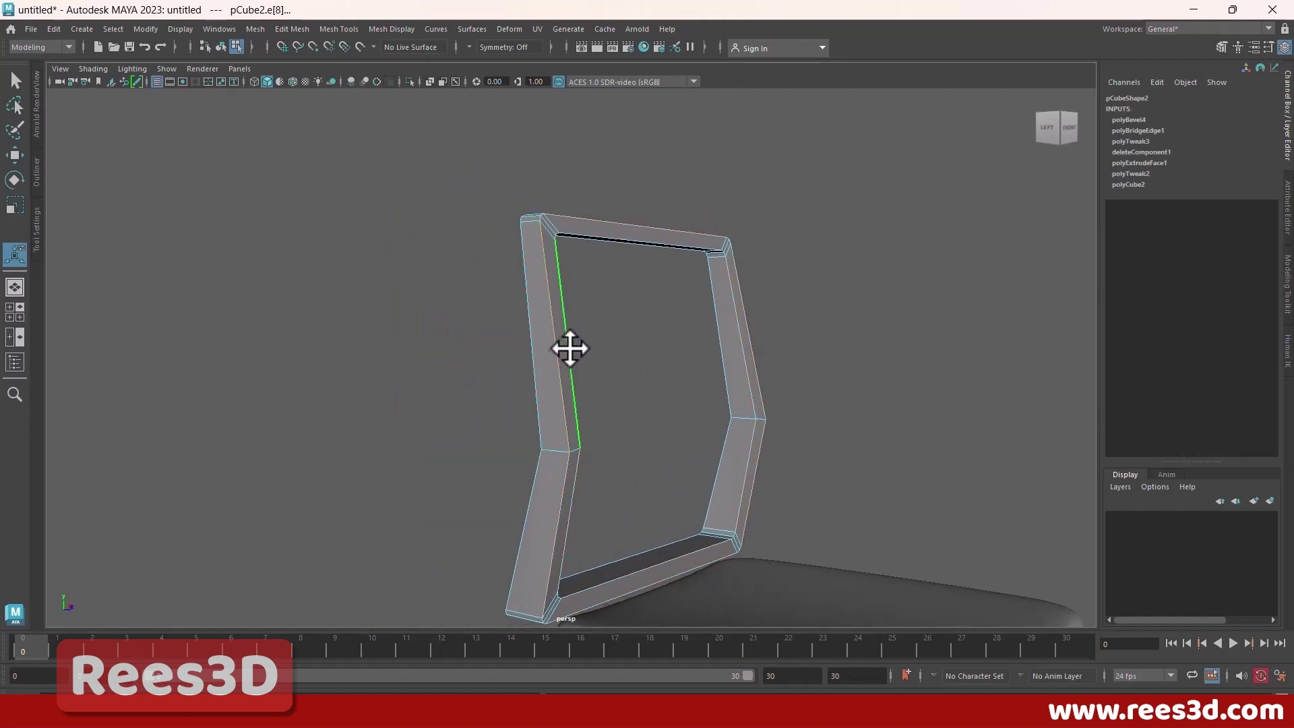
alt+drag(569, 347, 737, 395)
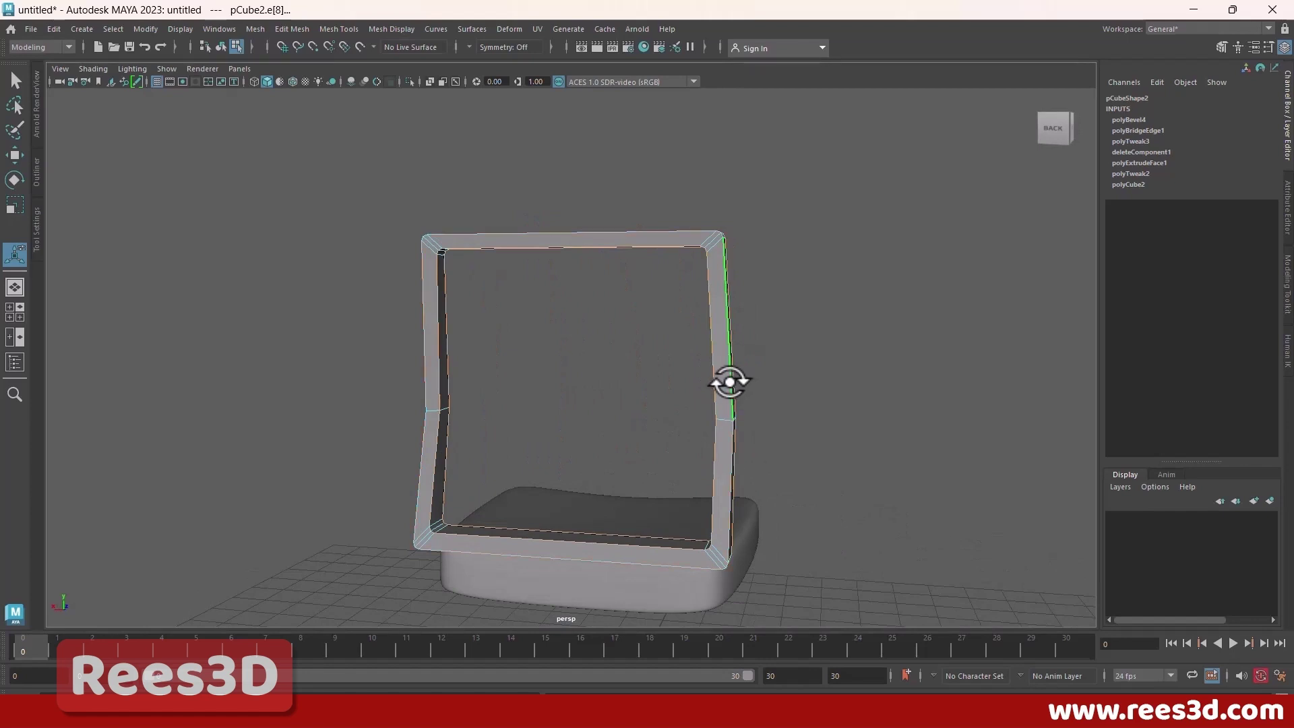
alt+drag(731, 379, 580, 443)
shift+right_drag(703, 243, 767, 248)
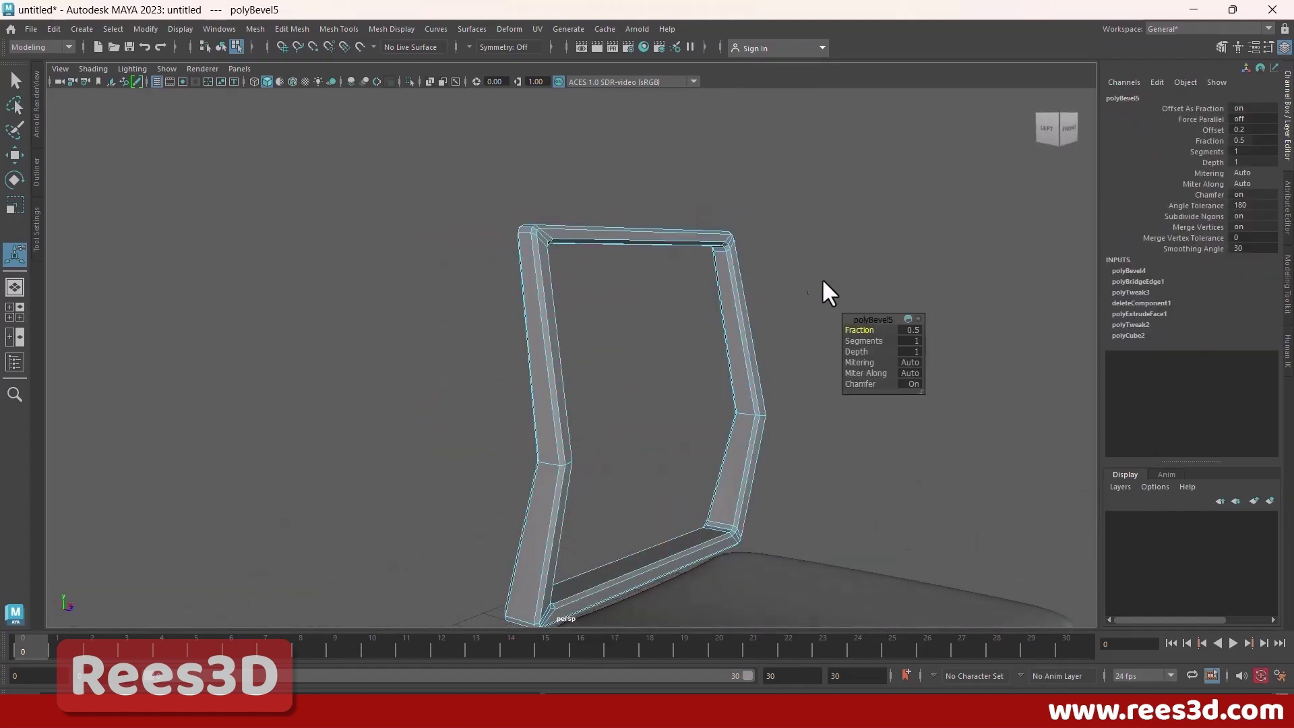
Step: Set the fraction of the bevel on the frame's lengthwise edges to 0.3 and raise its segment count
alt+right_drag(690, 329, 848, 340)
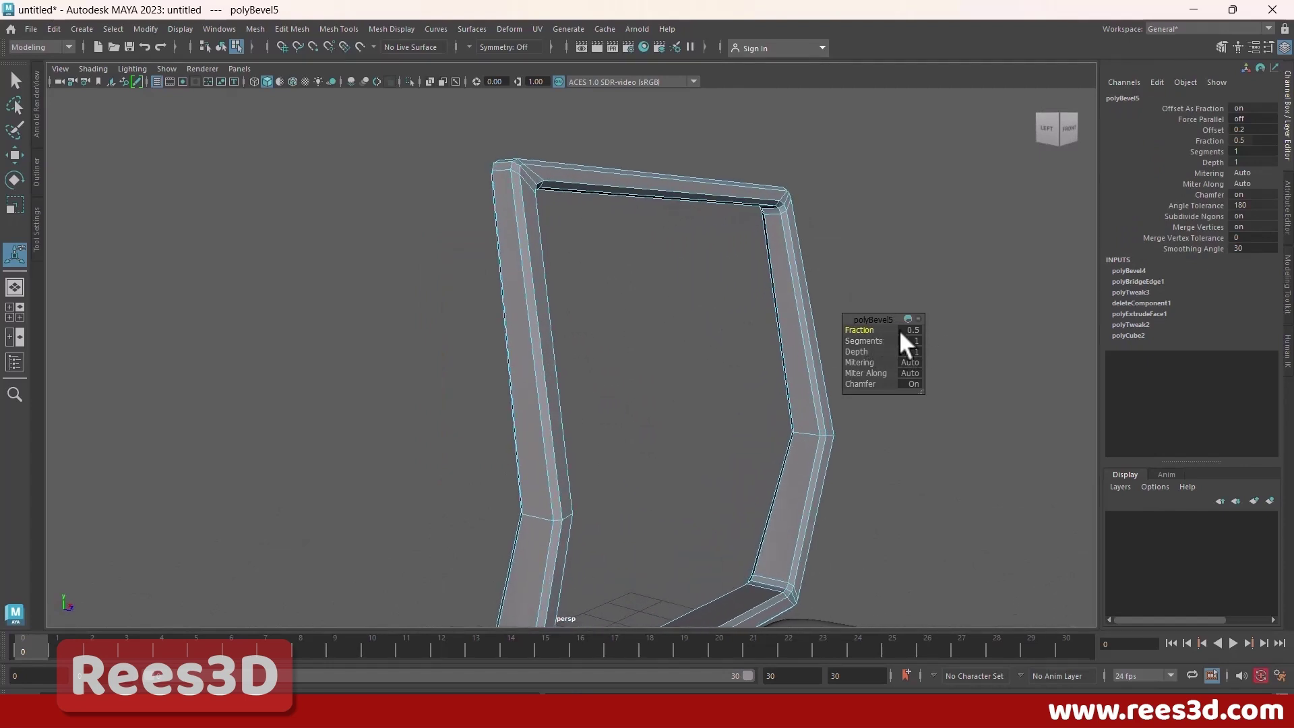
text(0.2)
key(Return)
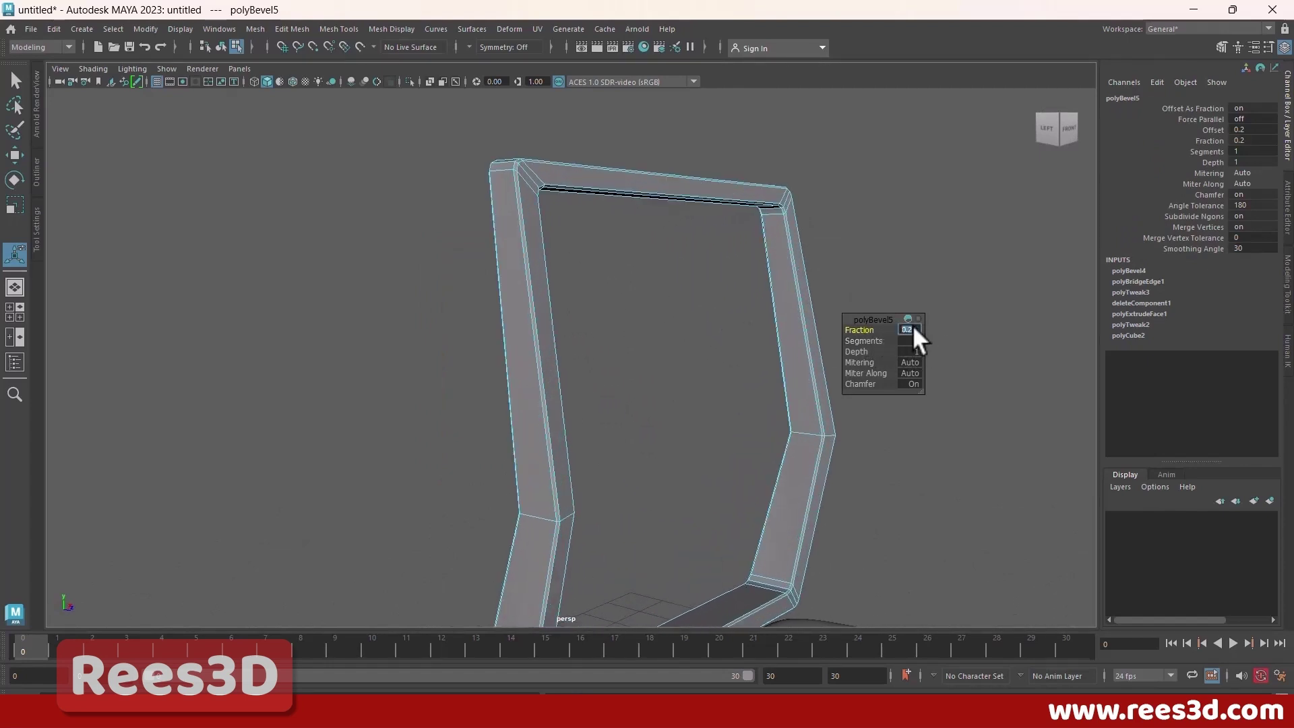
text(0.3)
key(Return)
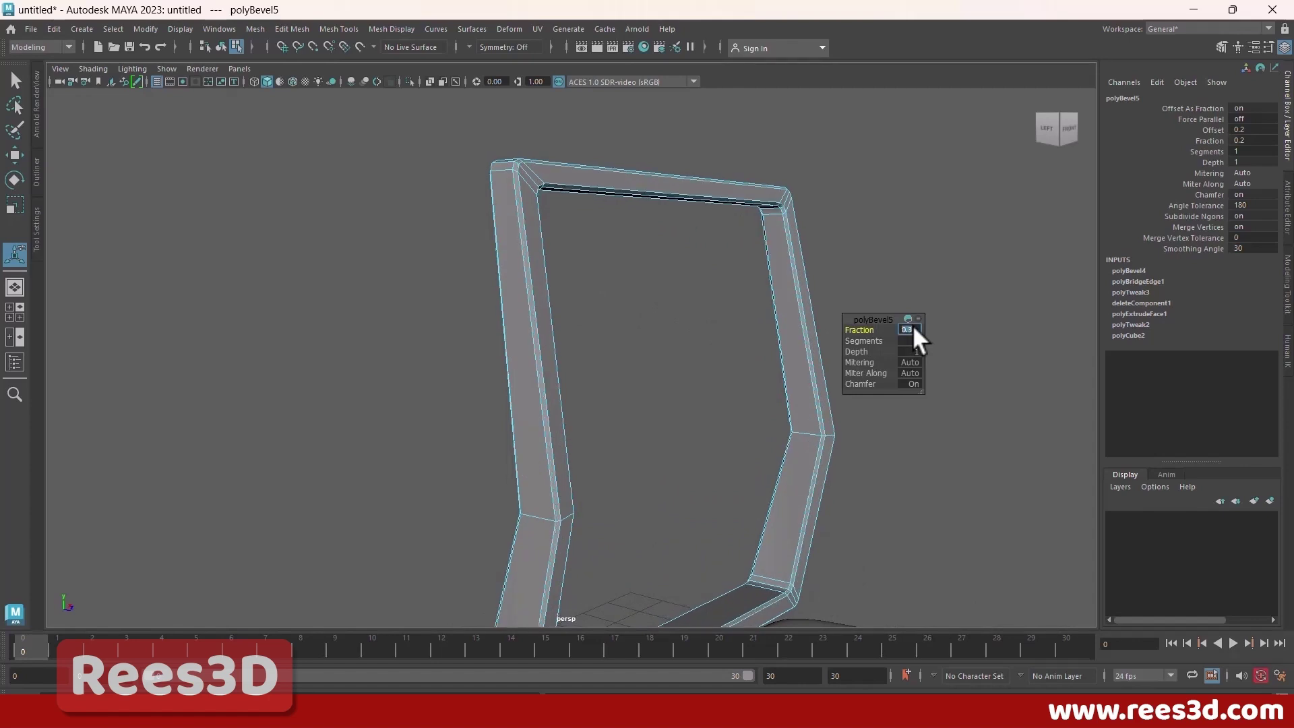
drag(874, 339, 882, 338)
Step: Deselect the backrest frame in object mode and inspect its smoothed shape from several angles
right_drag(794, 257, 775, 346)
click(812, 364)
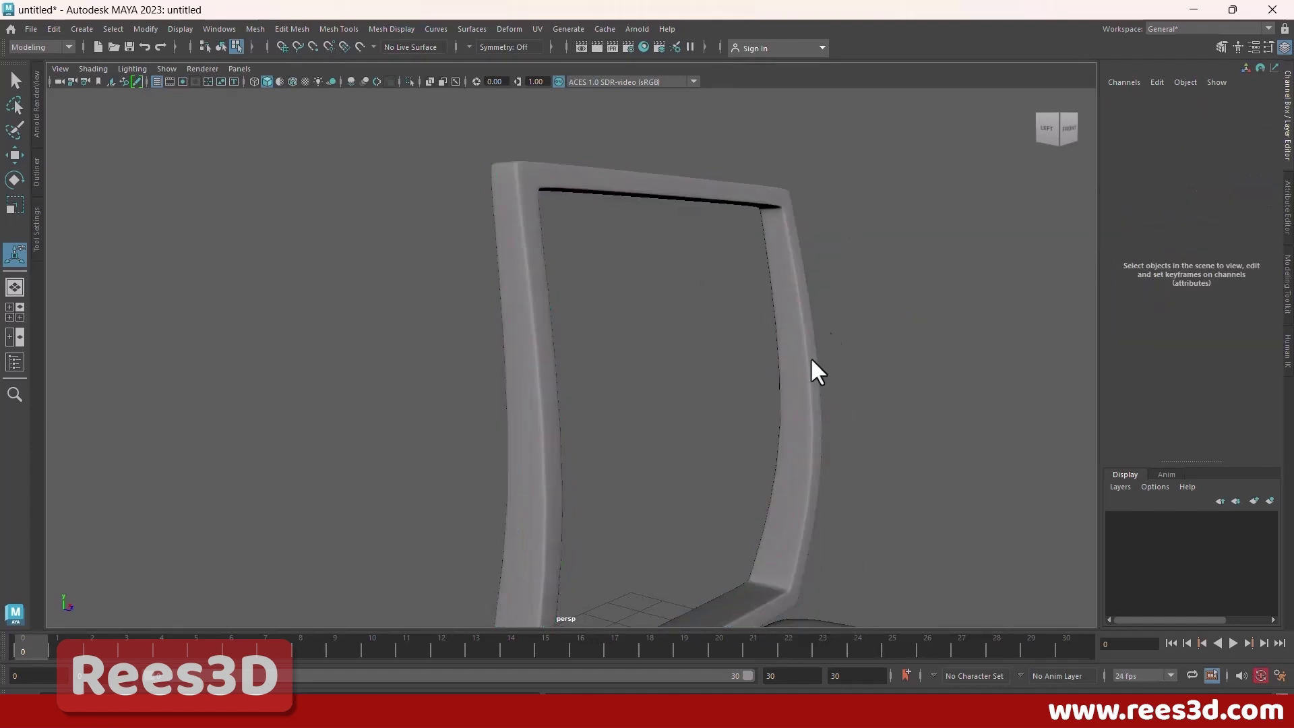
alt+drag(815, 369, 526, 436)
alt+drag(800, 424, 540, 485)
Step: Select the edge rings across the bend of both backrest side posts and bevel them
mouse_move(483, 434)
alt+right_down()
mouse_move(569, 434)
mouse_move(496, 453)
alt+right_up()
click(502, 450)
alt+drag(564, 454, 806, 488)
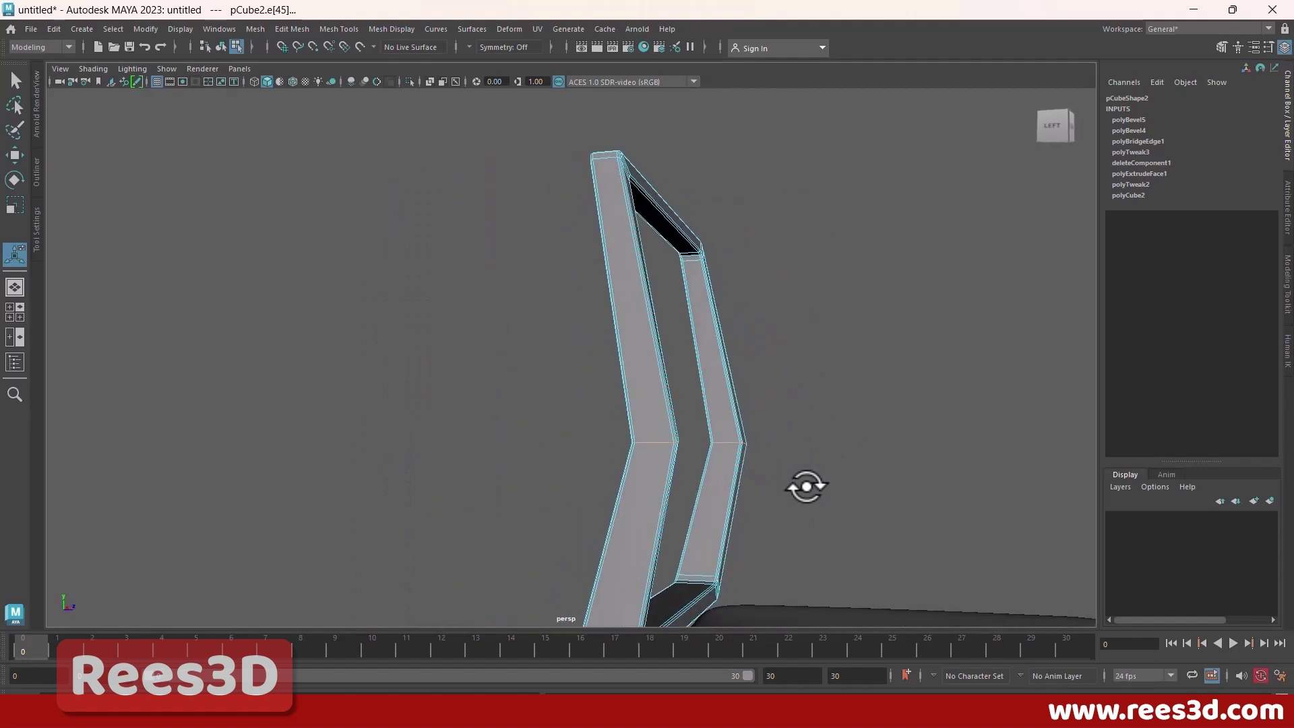
shift+right_drag(746, 441, 819, 441)
alt+drag(786, 438, 728, 472)
Step: Set the bend bevel's fraction to 0.05 and its segments to 3, and deselect the backrest frame in object mode
drag(872, 328, 868, 329)
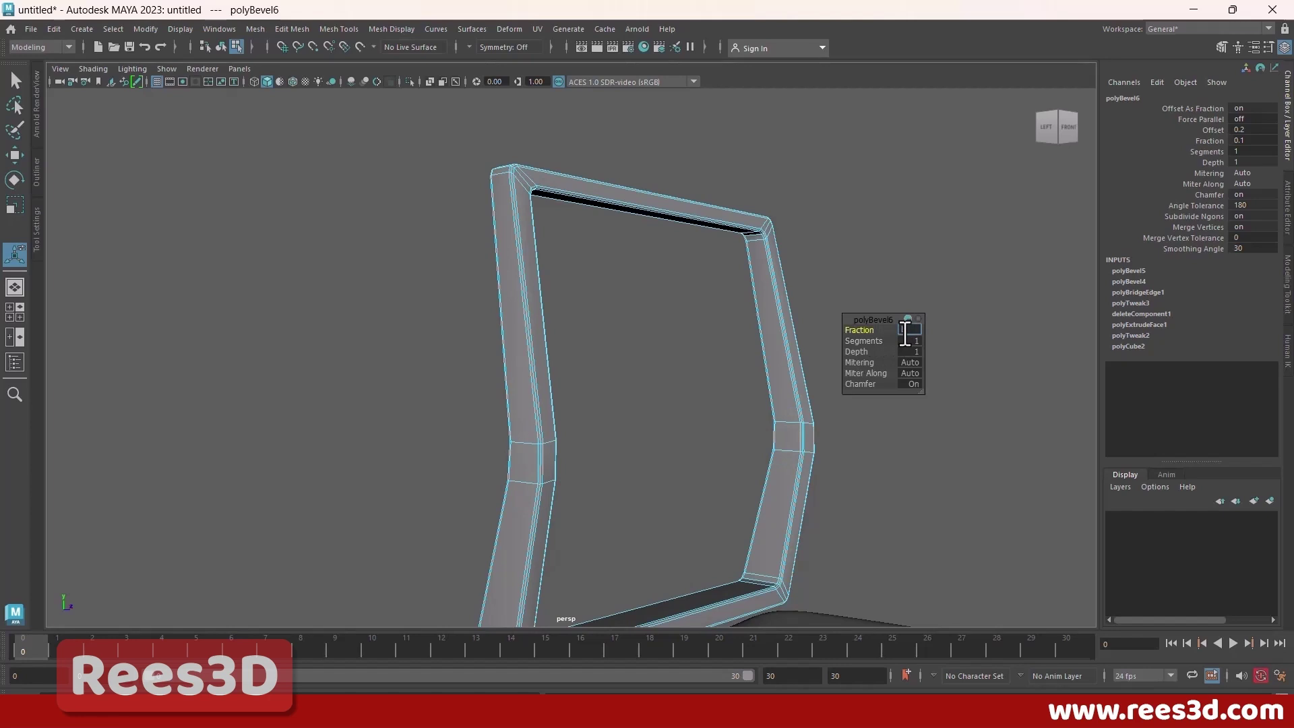
text(.05)
key(Return)
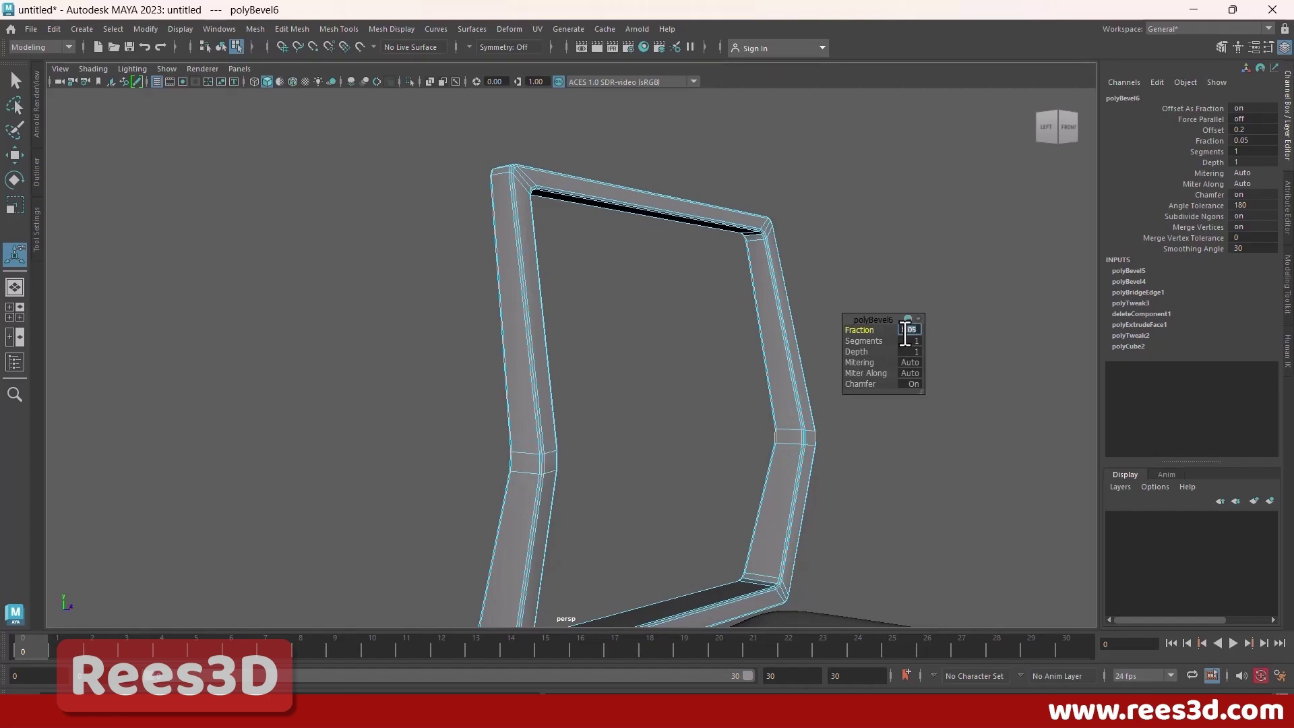
click(881, 348)
drag(874, 342, 888, 339)
right_click(787, 461)
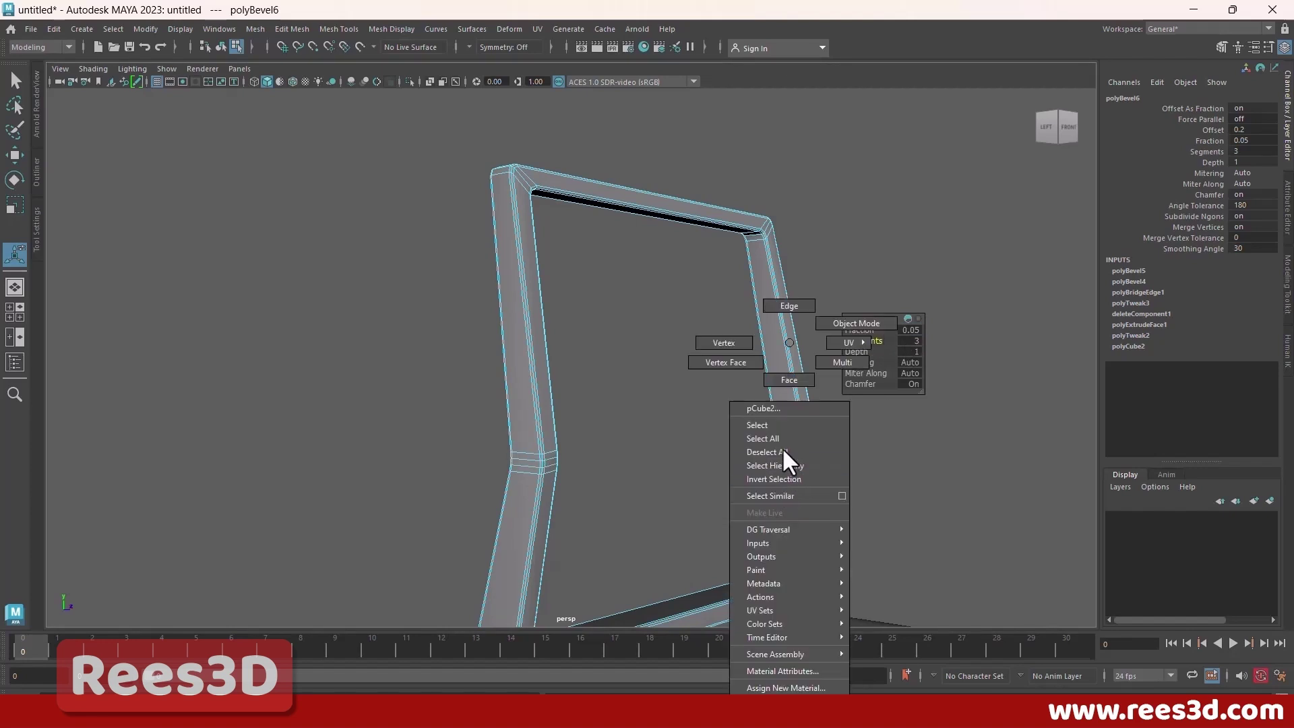
click(782, 425)
click(871, 438)
Step: Examine the seat and backrest from several angles and compare the area under the seat with the chair.jpeg reference
alt+drag(871, 438, 598, 323)
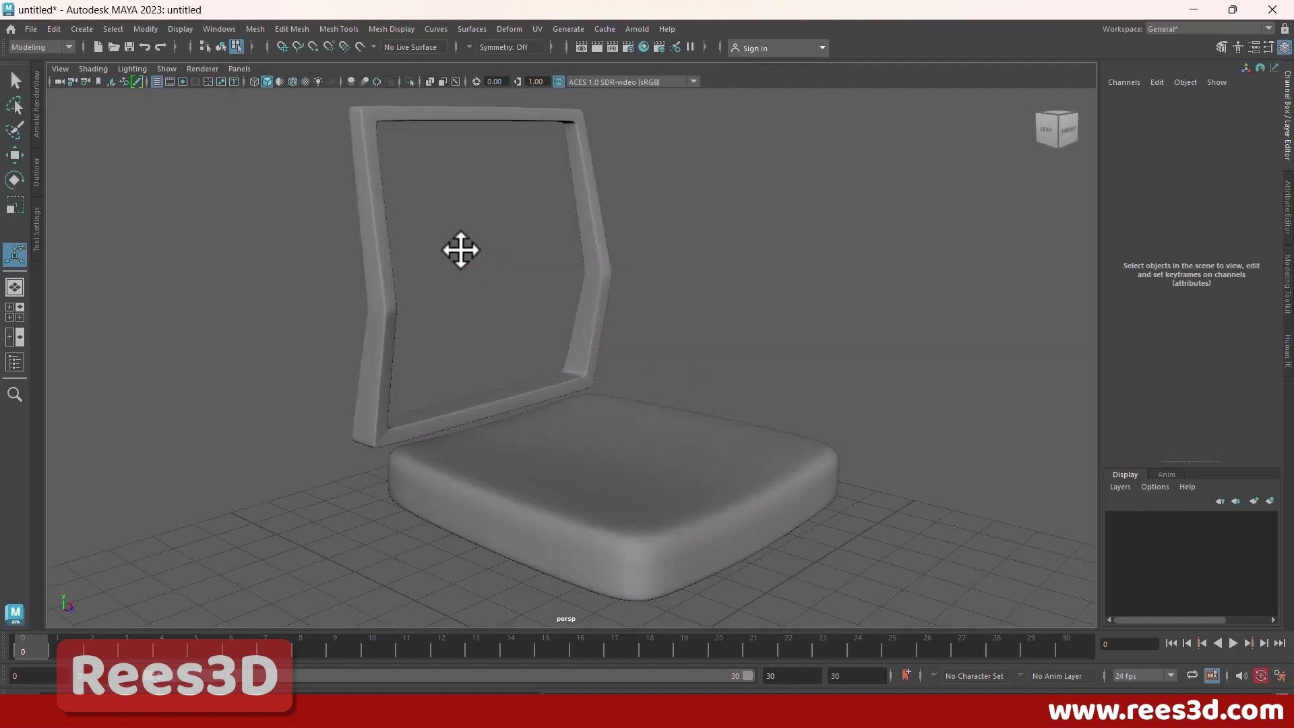
alt+drag(615, 373, 650, 491)
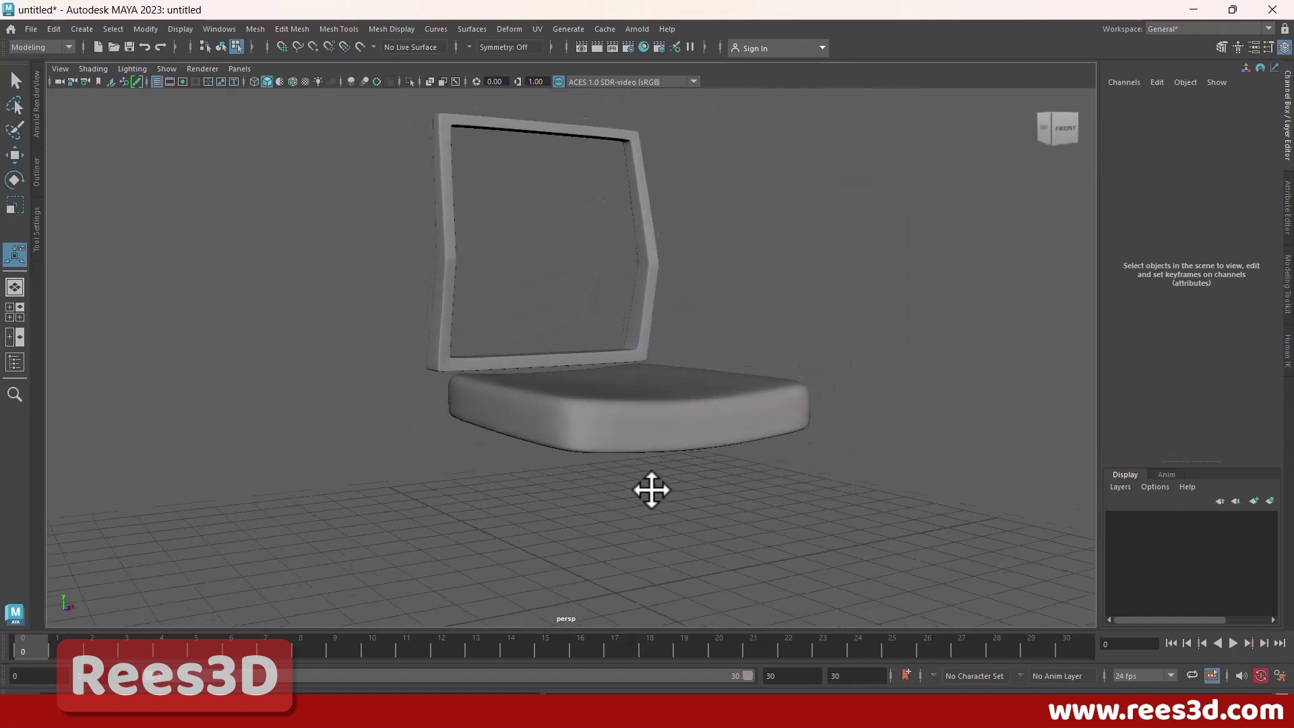
alt+middle_drag(654, 493, 690, 133)
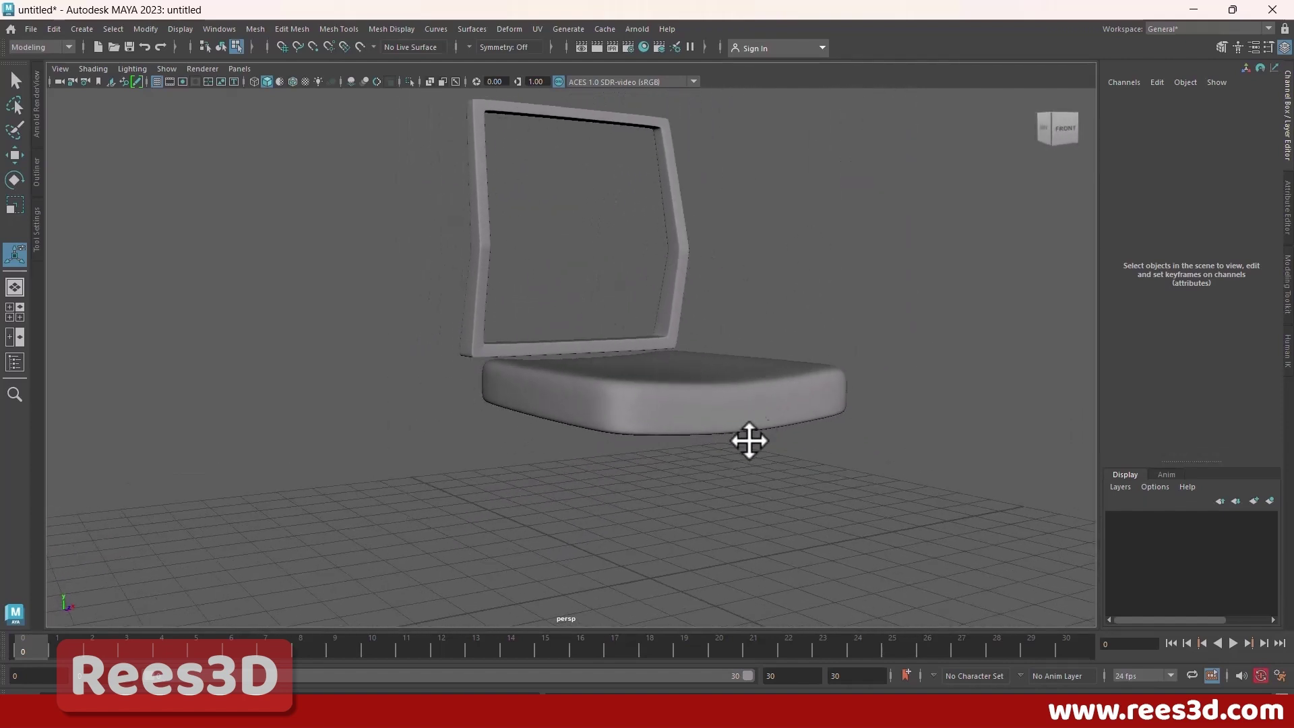
alt+middle_drag(748, 439, 729, 477)
alt+drag(729, 476, 662, 375)
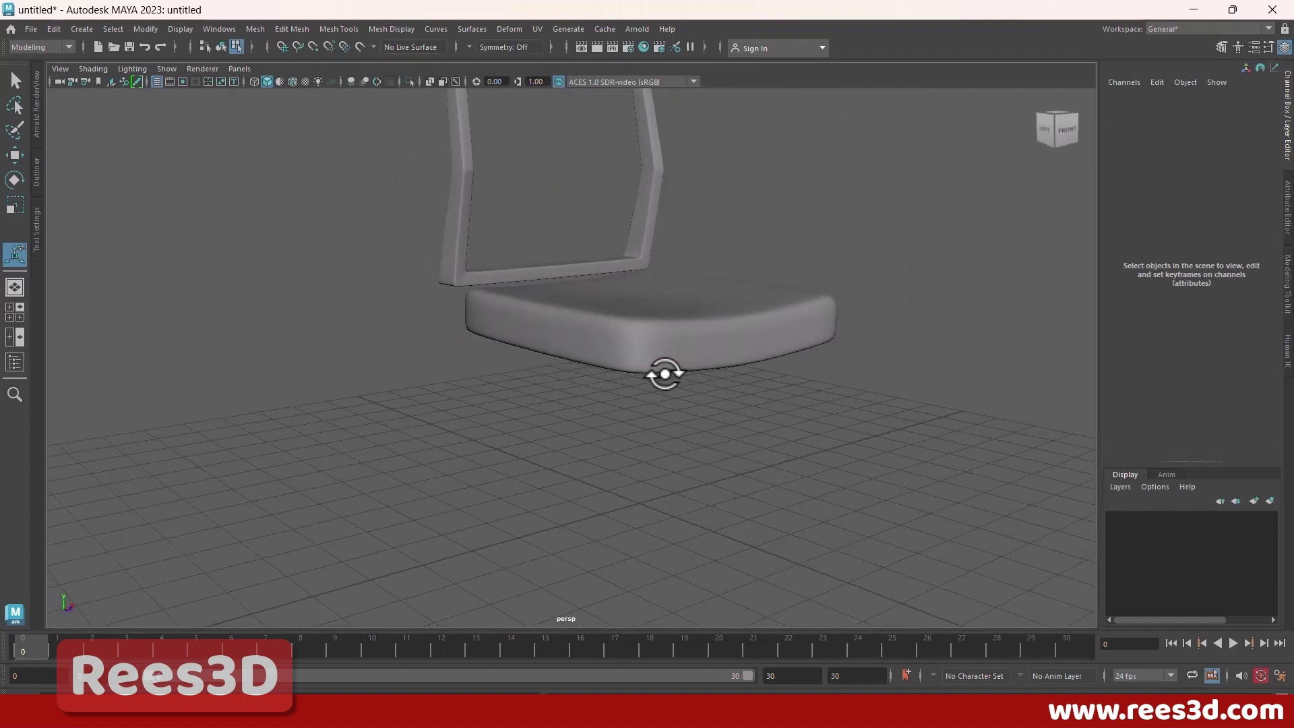
alt+middle_drag(685, 438, 693, 462)
alt+drag(692, 462, 580, 447)
key(alt+Tab)
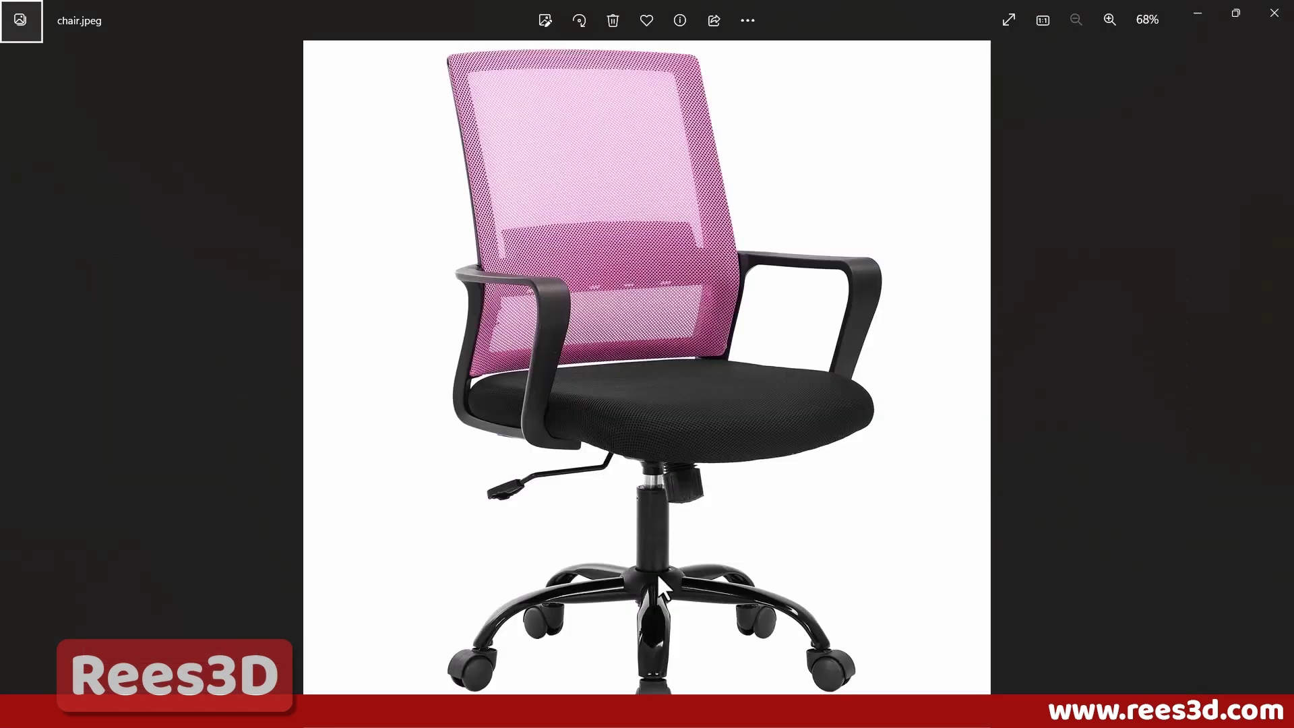
key(alt+Tab)
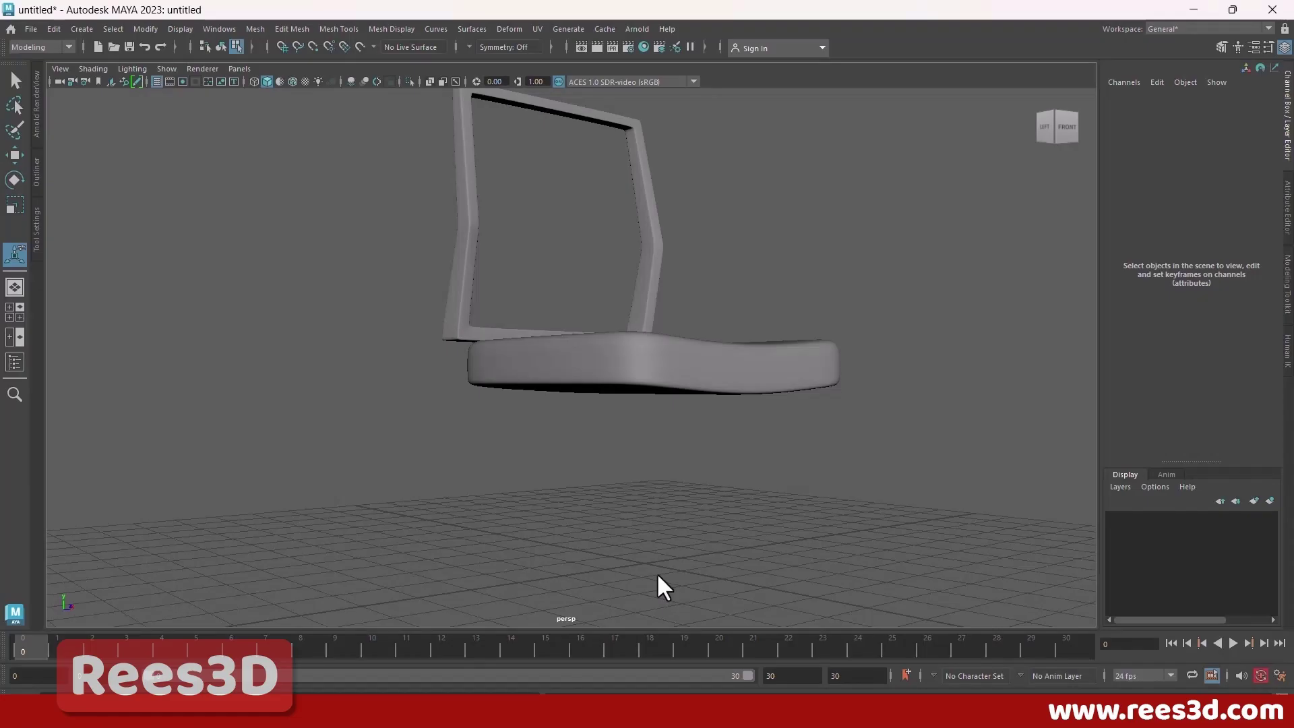
Step: Create a polygon cylinder with 8 axis subdivisions and 0 cap subdivisions
click(70, 27)
mouse_move(117, 82)
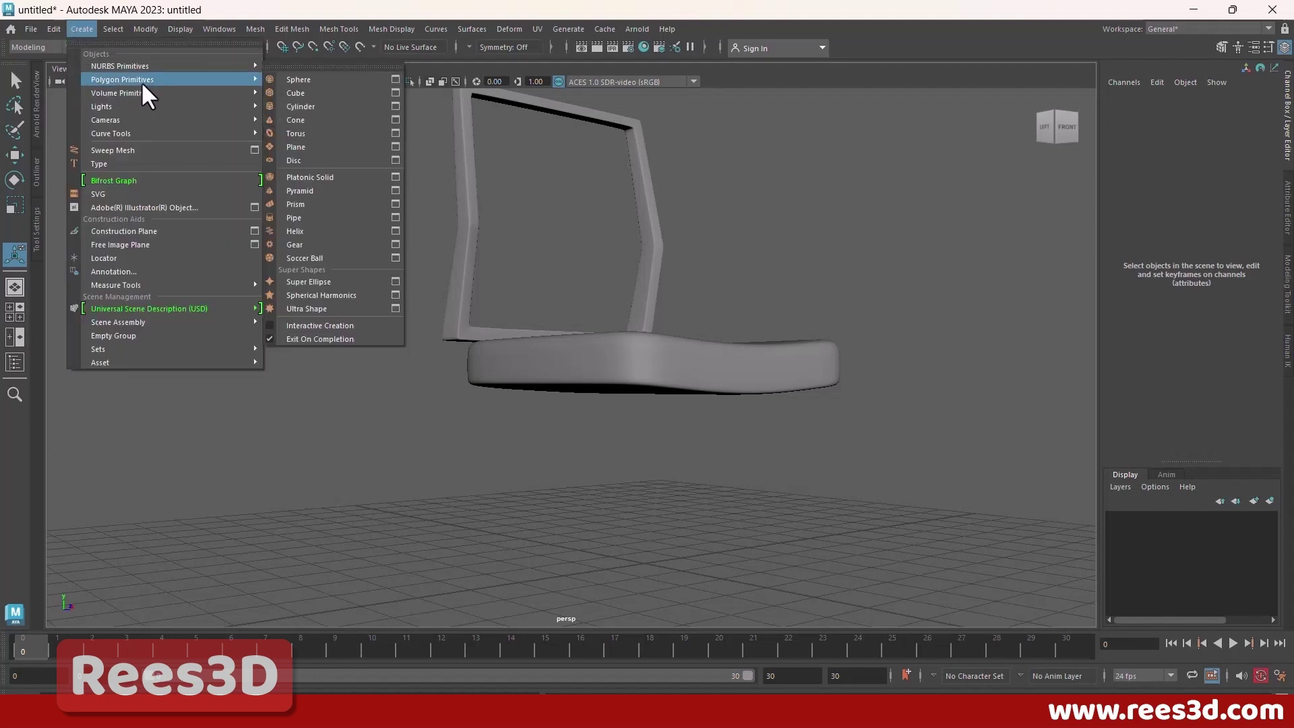
click(291, 106)
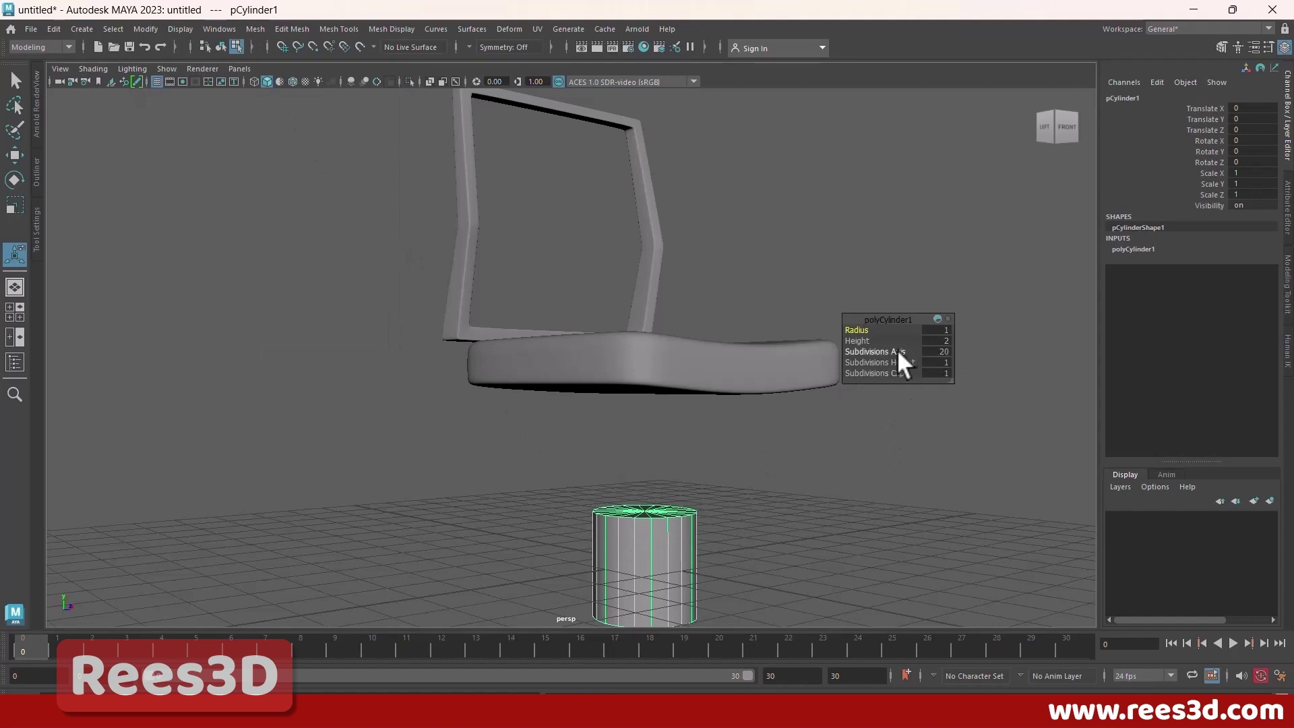
drag(899, 351, 815, 362)
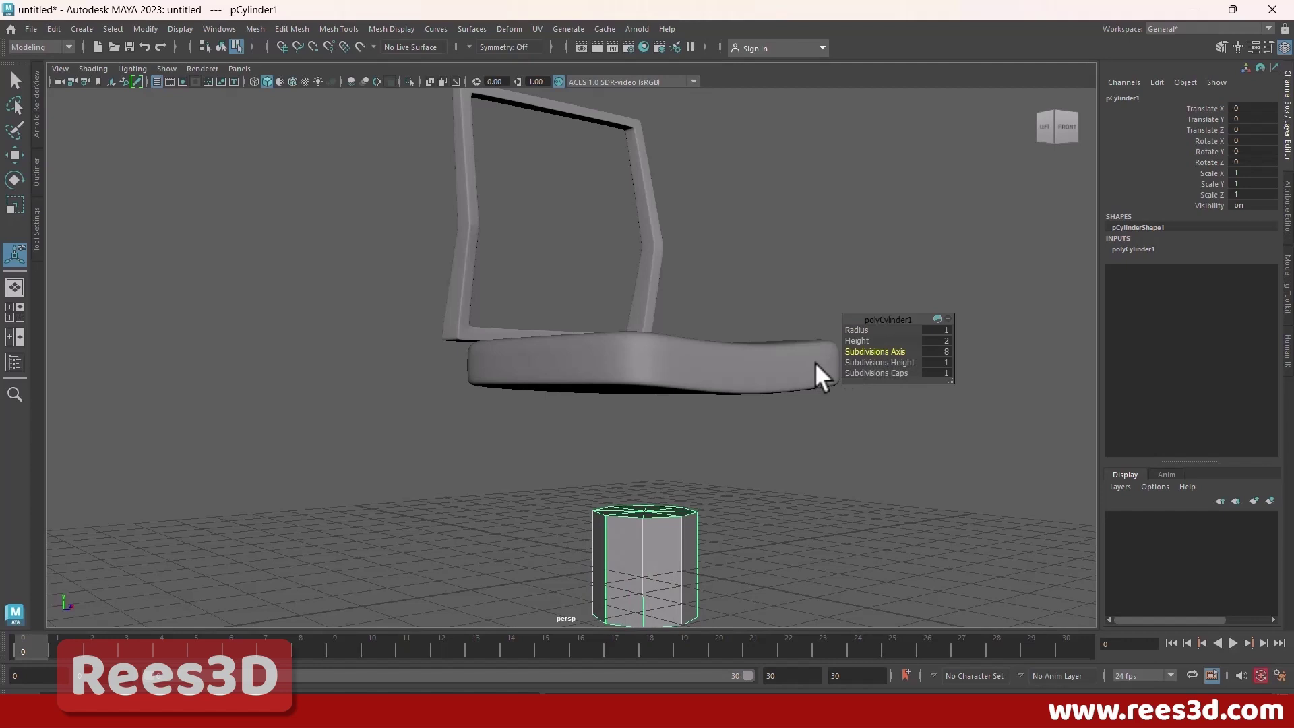
alt+drag(704, 573, 823, 407)
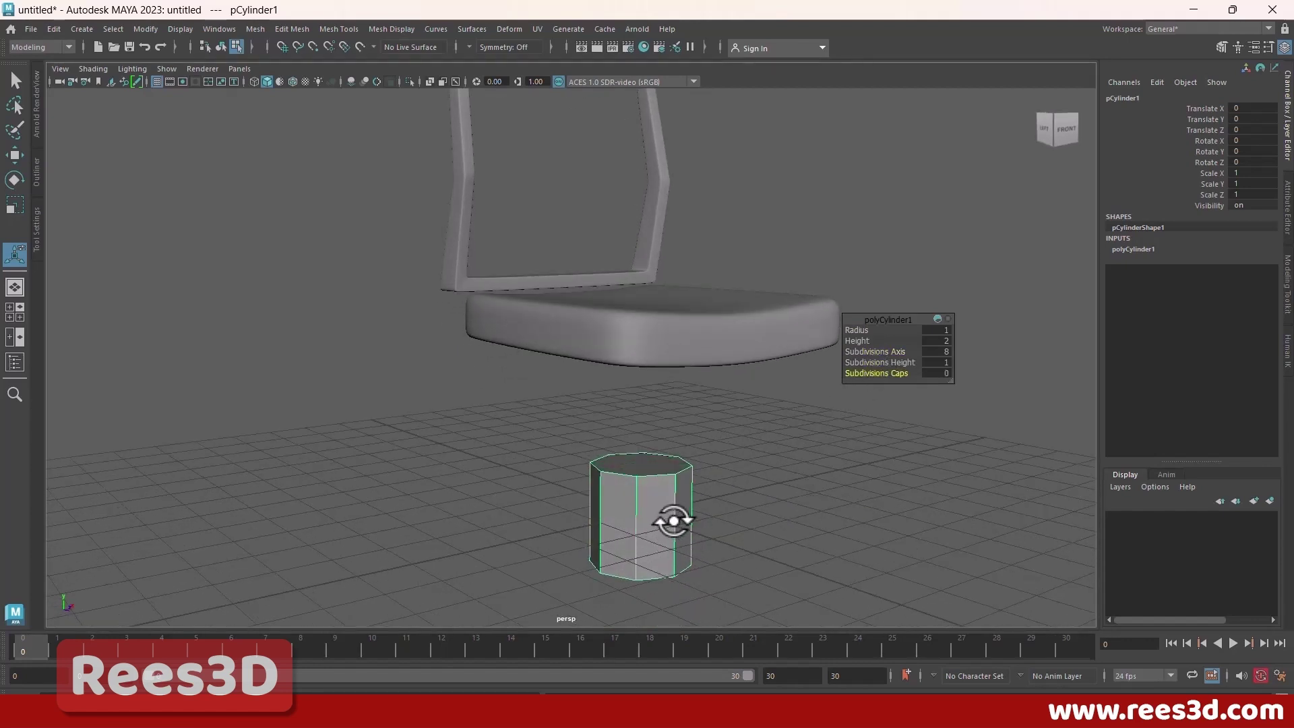
Step: Scale the cylinder uniformly to 0.362 and raise it to Translate Y 2.934 against the underside of the seat
key(w)
drag(637, 450, 635, 335)
alt+drag(676, 454, 580, 421)
key(e)
key(r)
key(w)
drag(647, 361, 646, 322)
Step: Check the column in the chair.jpeg reference, extrude the cylinder's bottom face and scale the new face wider
key(alt+Tab)
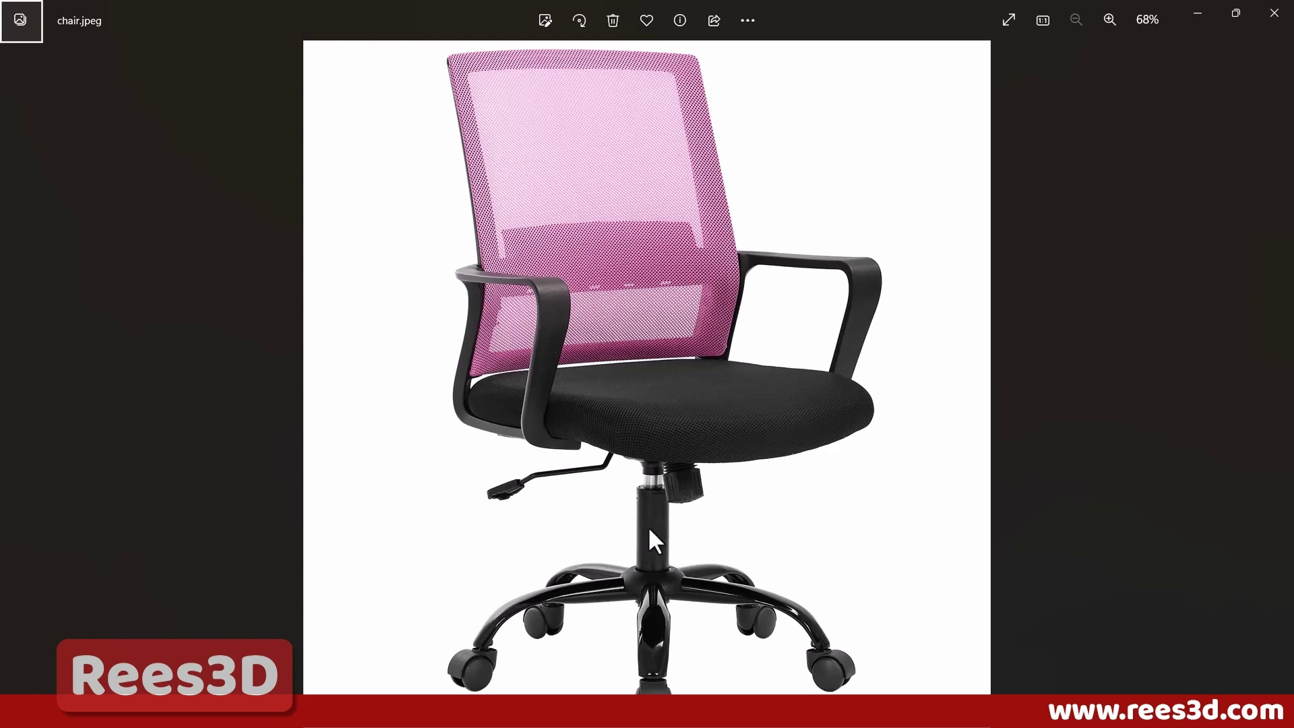
key(alt+Tab)
right_click(658, 404)
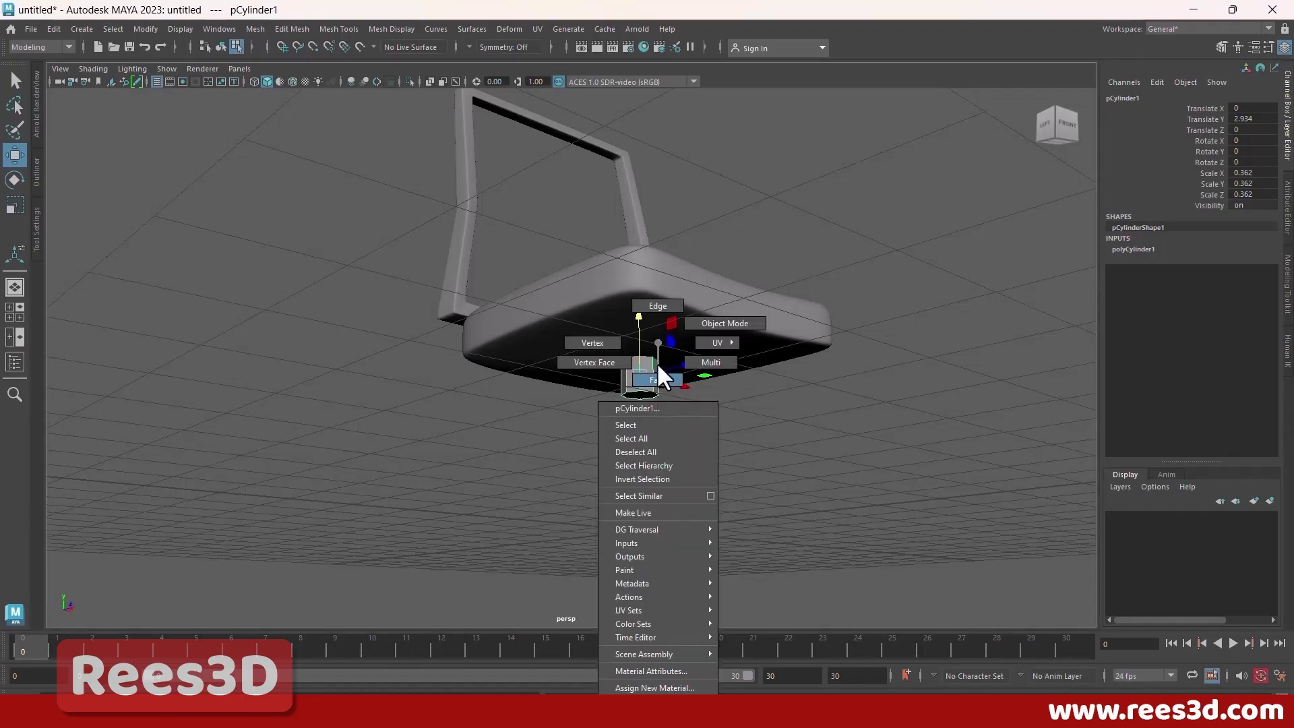
click(657, 377)
alt+drag(630, 433, 722, 437)
click(711, 416)
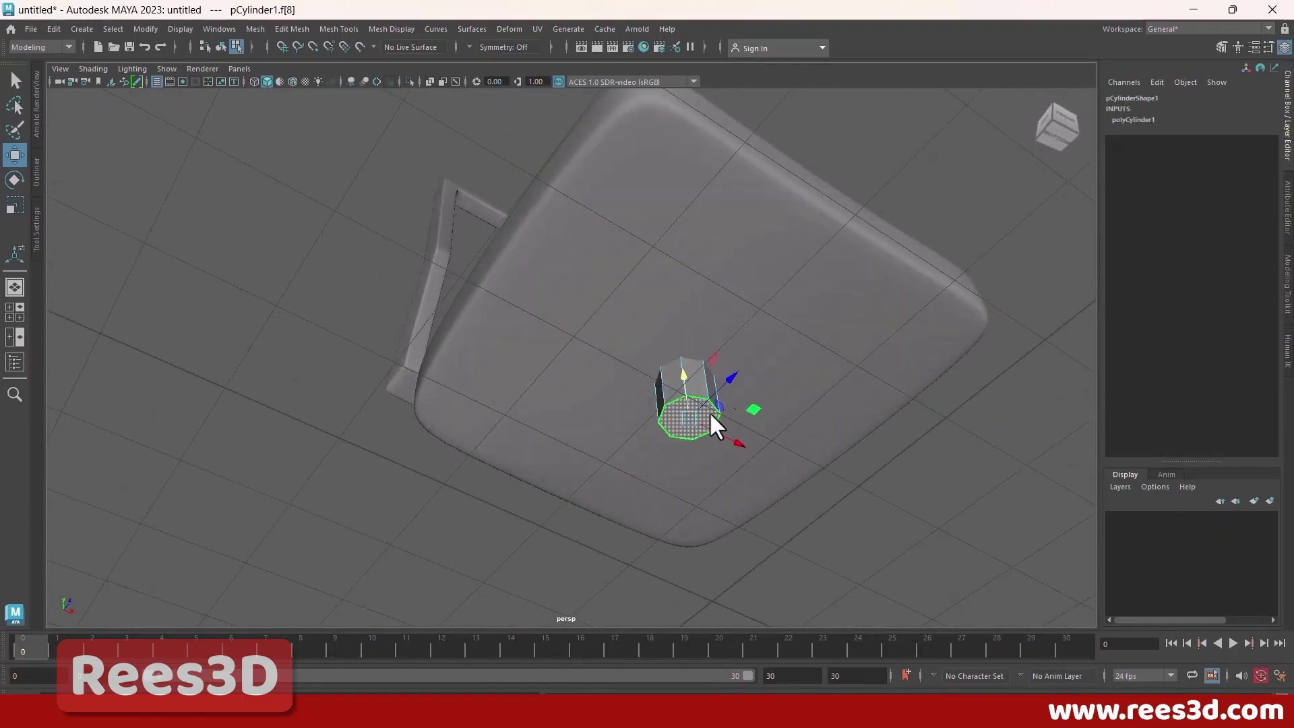
shift+right_drag(748, 375, 756, 411)
alt+drag(781, 432, 720, 440)
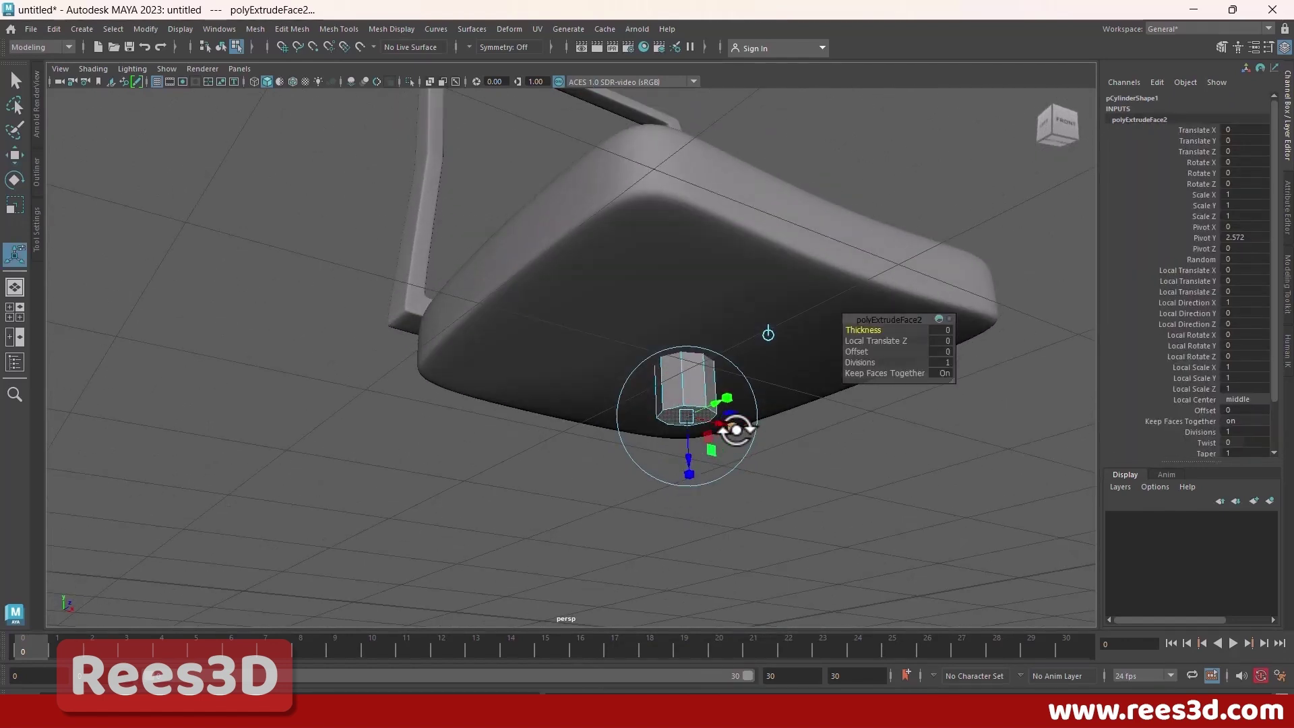
click(732, 426)
drag(686, 417, 707, 414)
Step: Extrude the widened bottom face downward with a Local Translate Z of 1.592
shift+right_drag(711, 396, 708, 433)
drag(694, 446, 687, 529)
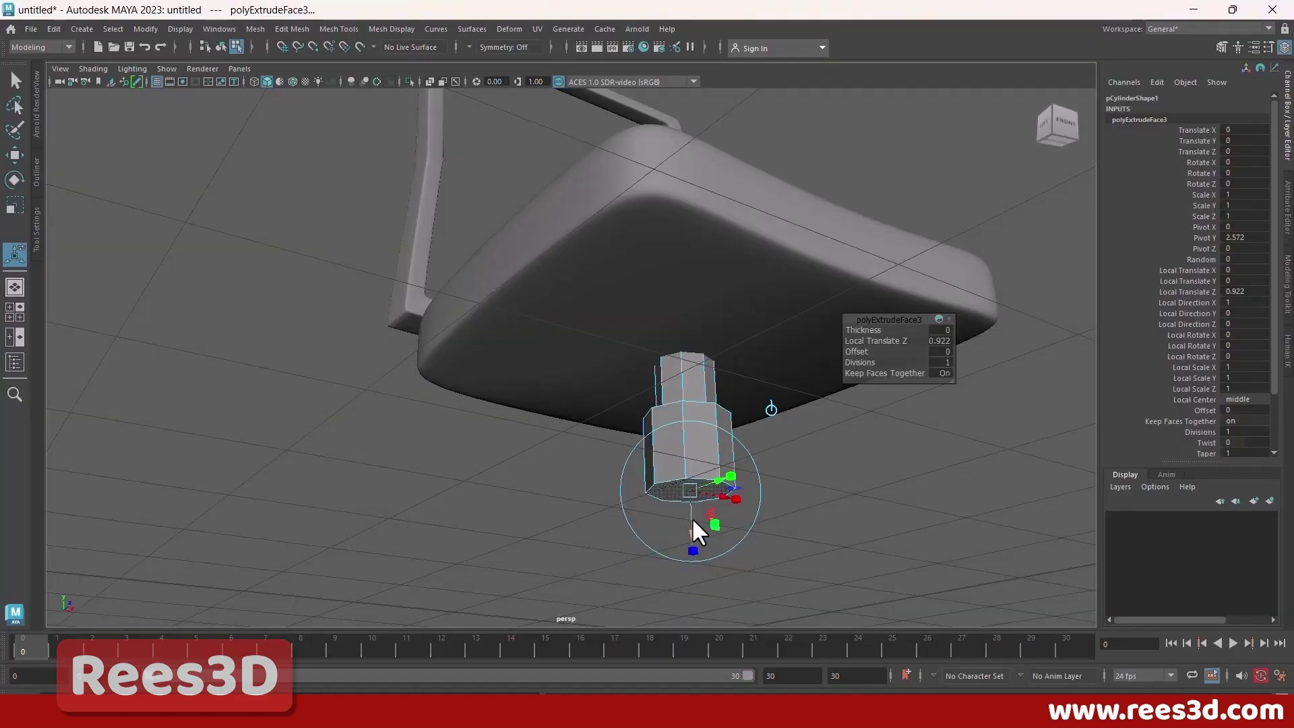
drag(693, 518, 691, 576)
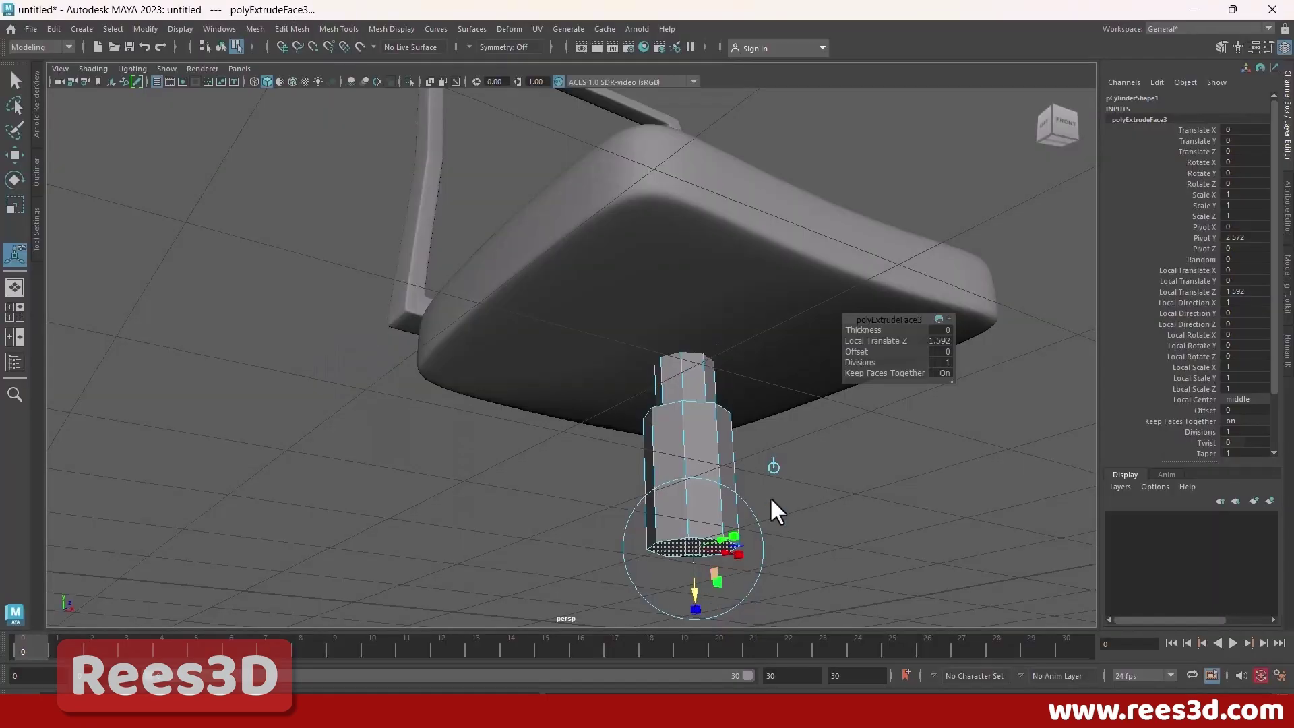
Step: Reselect the column's bottom face and extrude it further down with a Local Translate Z of 0.952
alt+drag(773, 512, 693, 434)
right_drag(699, 342, 704, 426)
click(779, 453)
alt+drag(728, 483, 670, 376)
click(670, 376)
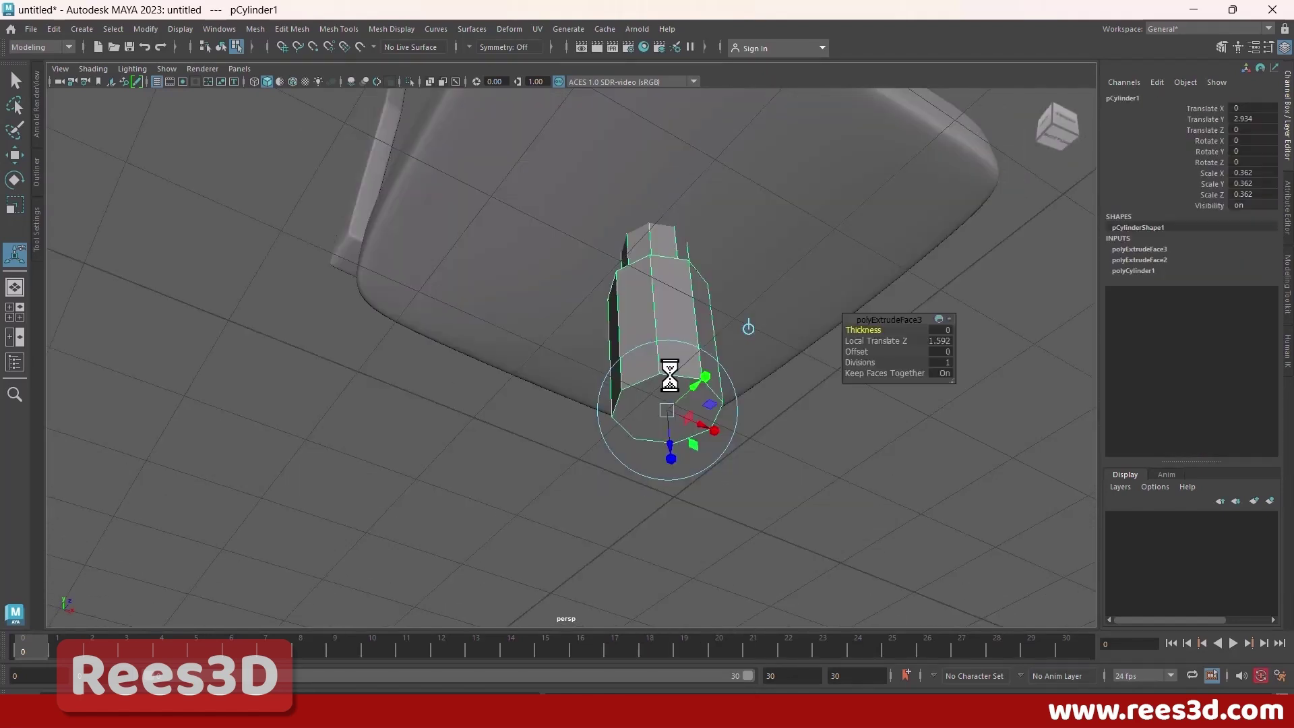
right_drag(670, 376, 673, 376)
click(671, 418)
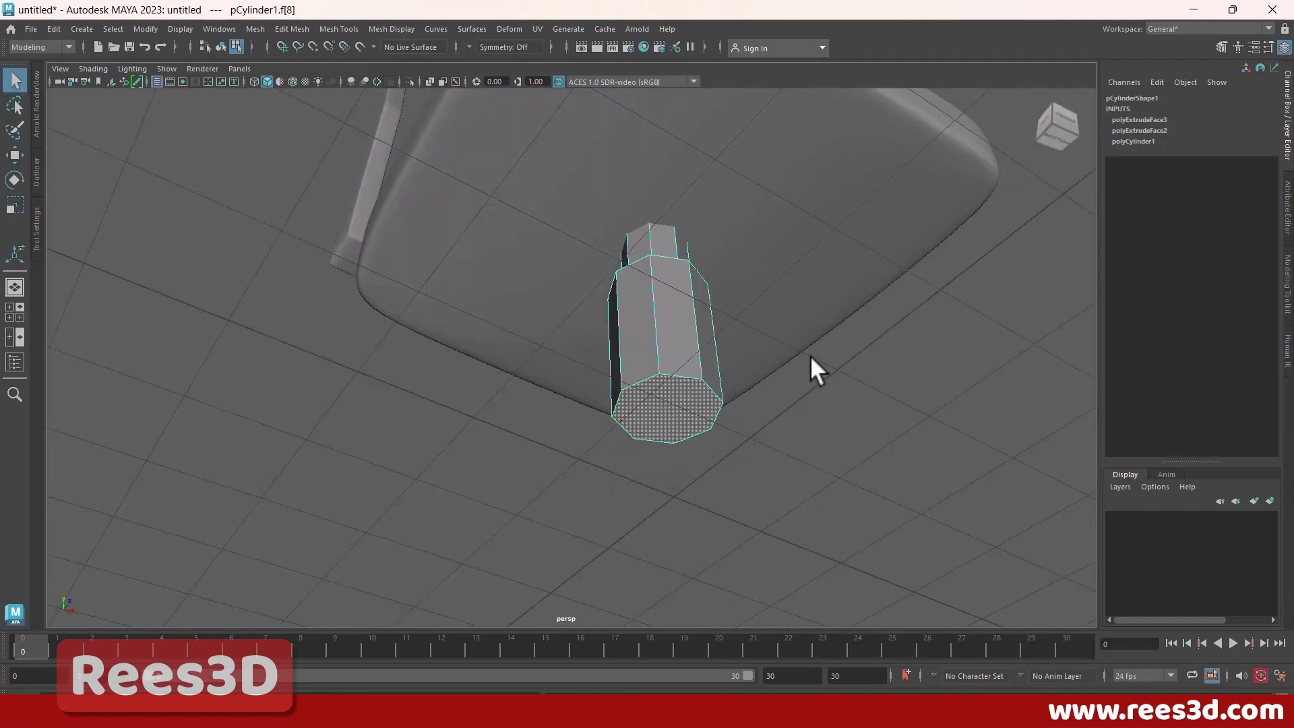
shift+right_drag(811, 358, 811, 391)
alt+drag(867, 398, 720, 437)
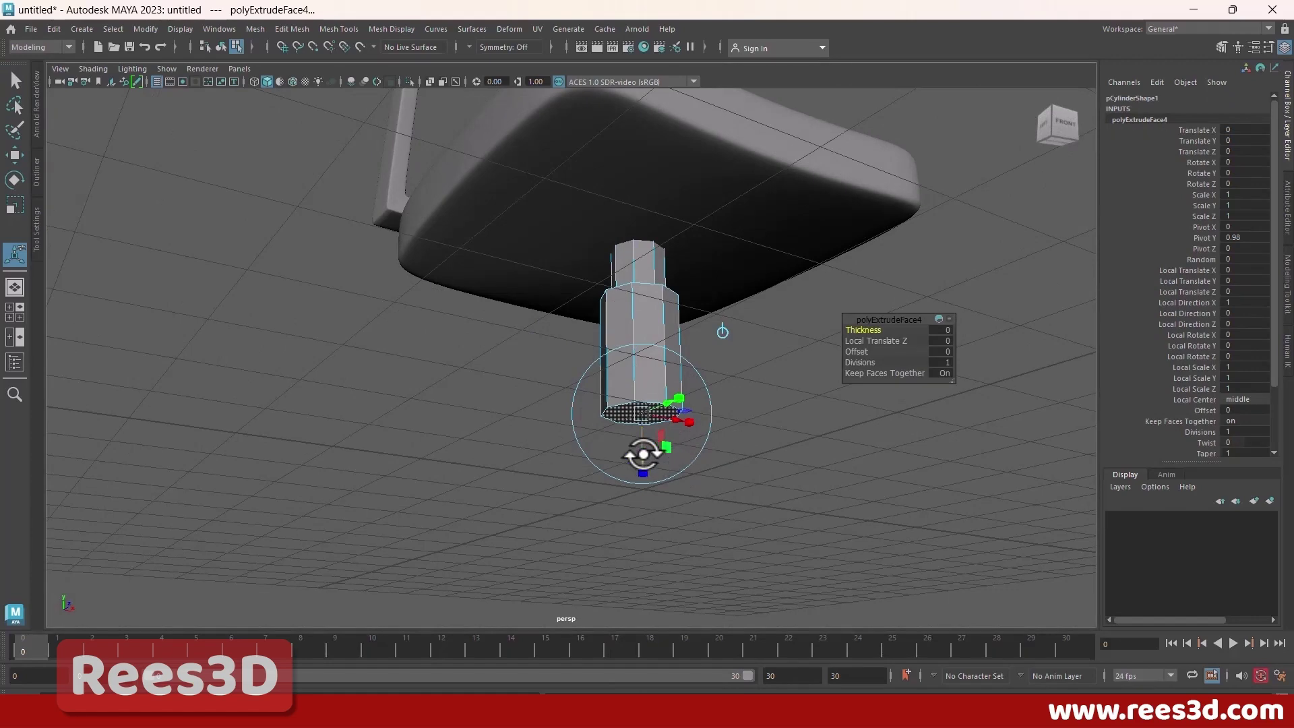
drag(644, 447, 719, 448)
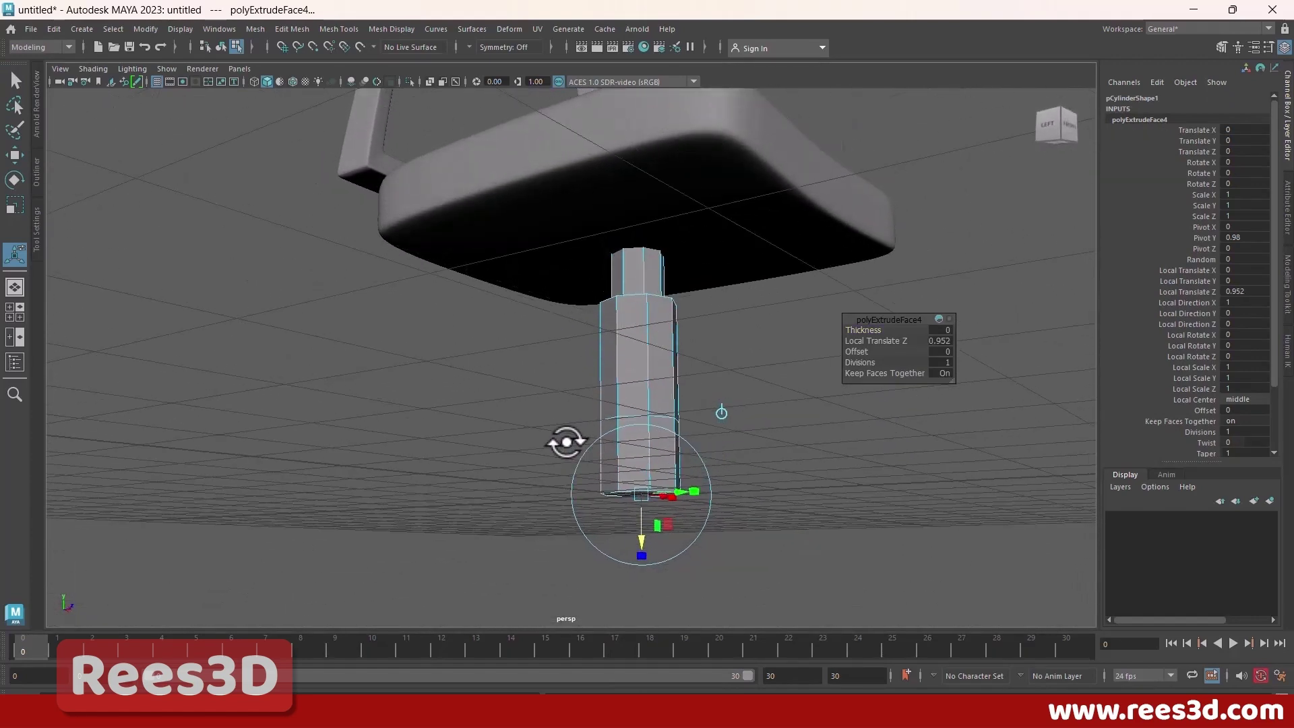
Step: Extrude the ring of side faces around the column's lowest section outward by 0.433, with a Local Scale Y of 0.457
drag(567, 442, 706, 455)
alt+drag(701, 457, 564, 466)
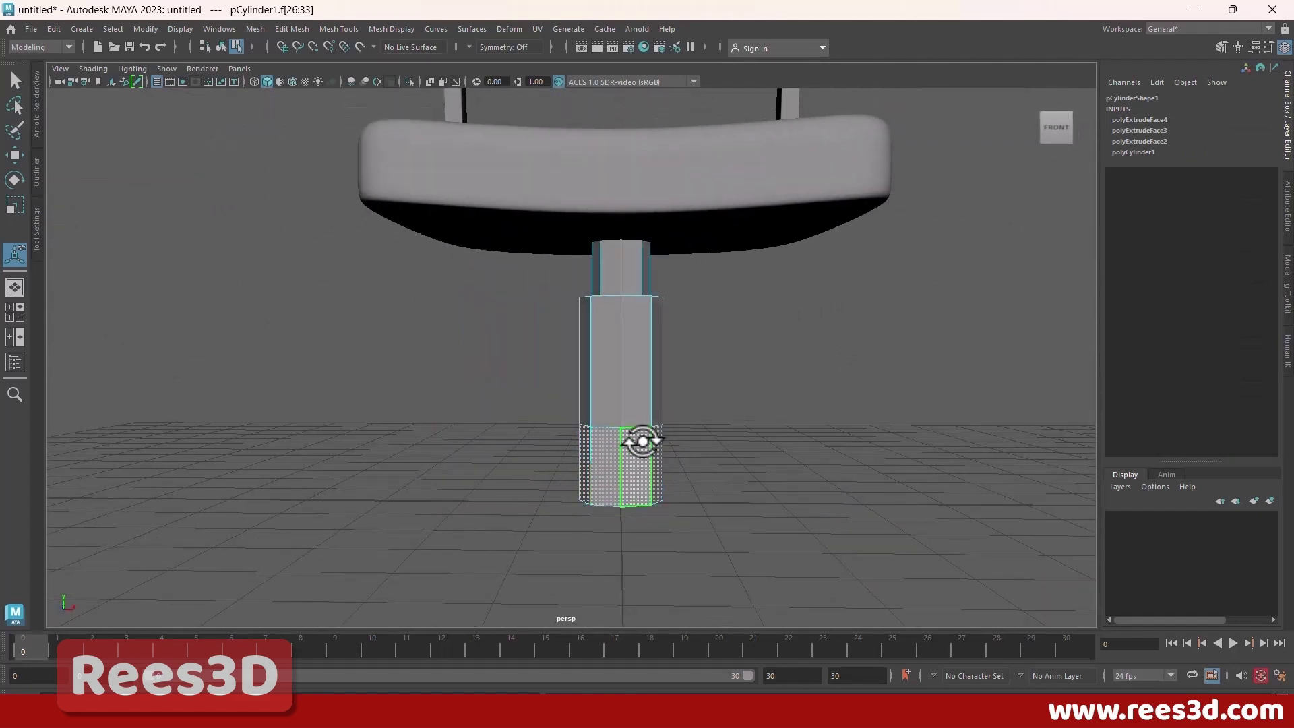
mouse_move(641, 442)
shift+right_down()
mouse_move(647, 456)
mouse_move(642, 432)
shift+right_up()
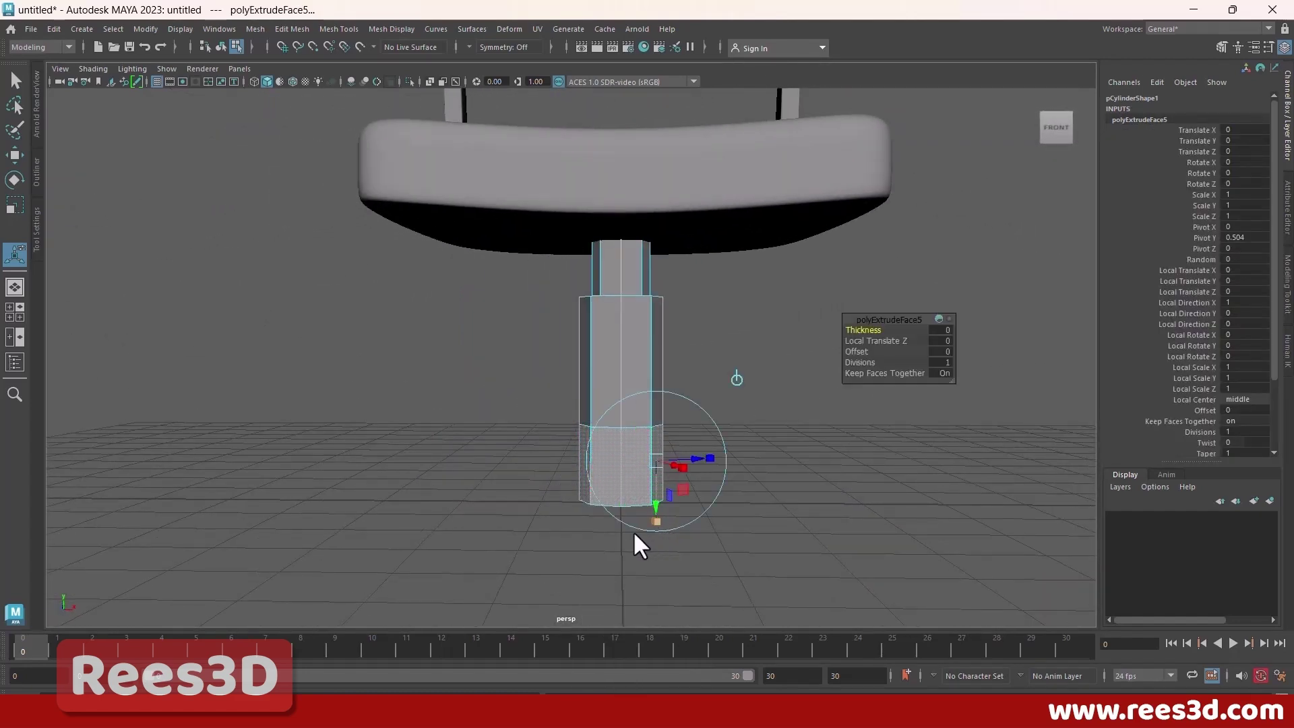
alt+drag(634, 534, 630, 509)
drag(687, 474, 708, 474)
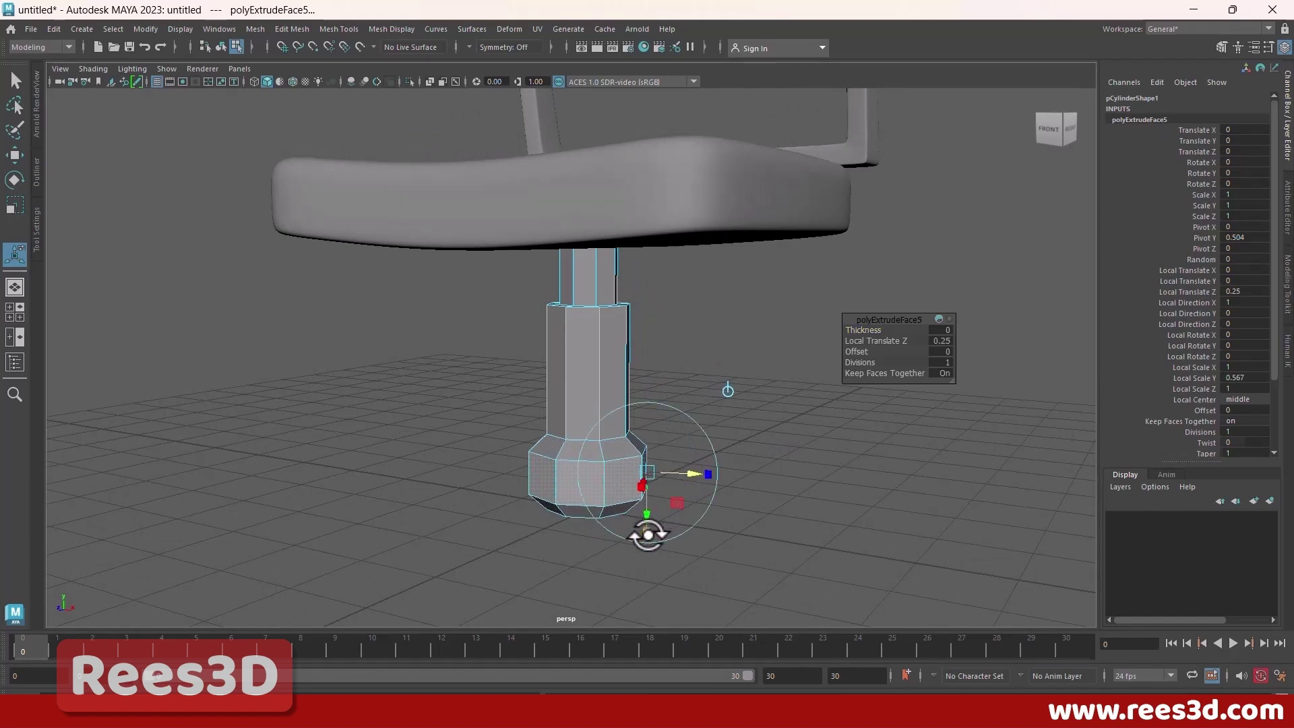
drag(650, 528, 653, 517)
drag(684, 474, 771, 483)
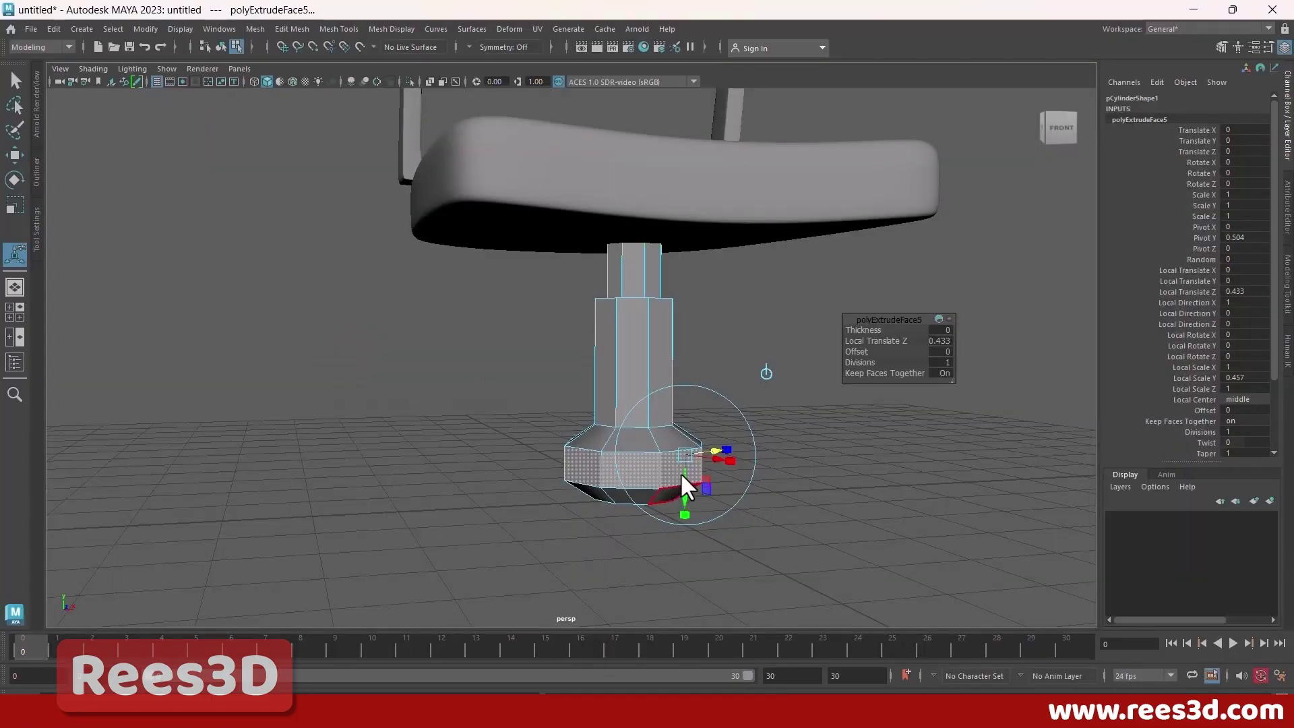
Step: Select all of the column's vertices and scale them together uniformly
alt+drag(681, 472, 627, 390)
key(q)
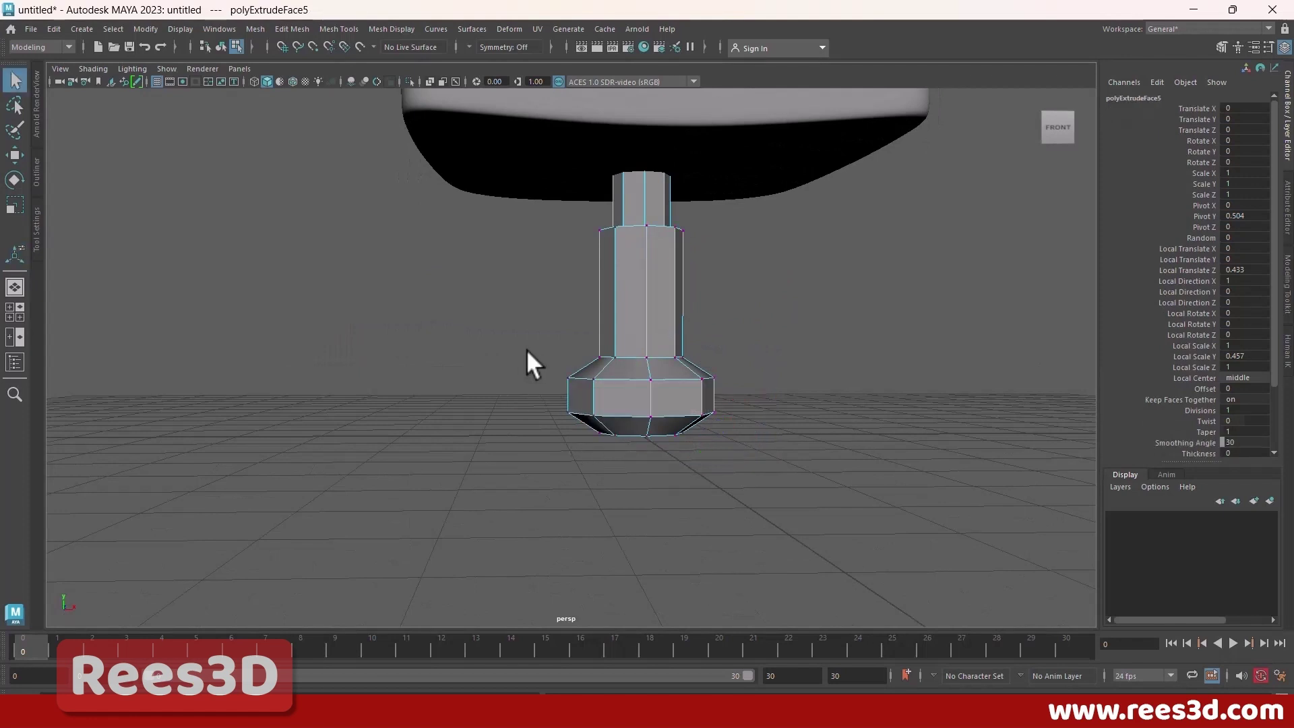
alt+right_drag(685, 353, 559, 403)
alt+drag(558, 403, 589, 314)
drag(661, 403, 666, 452)
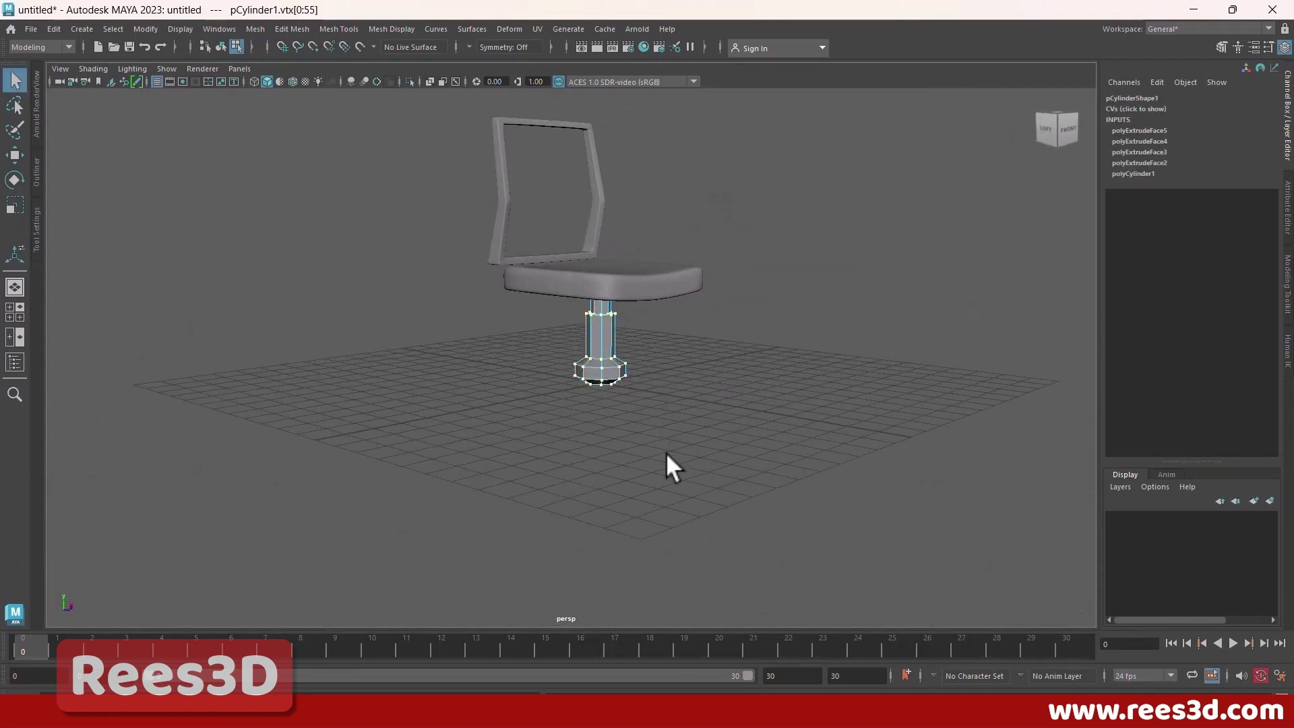
key(w)
key(r)
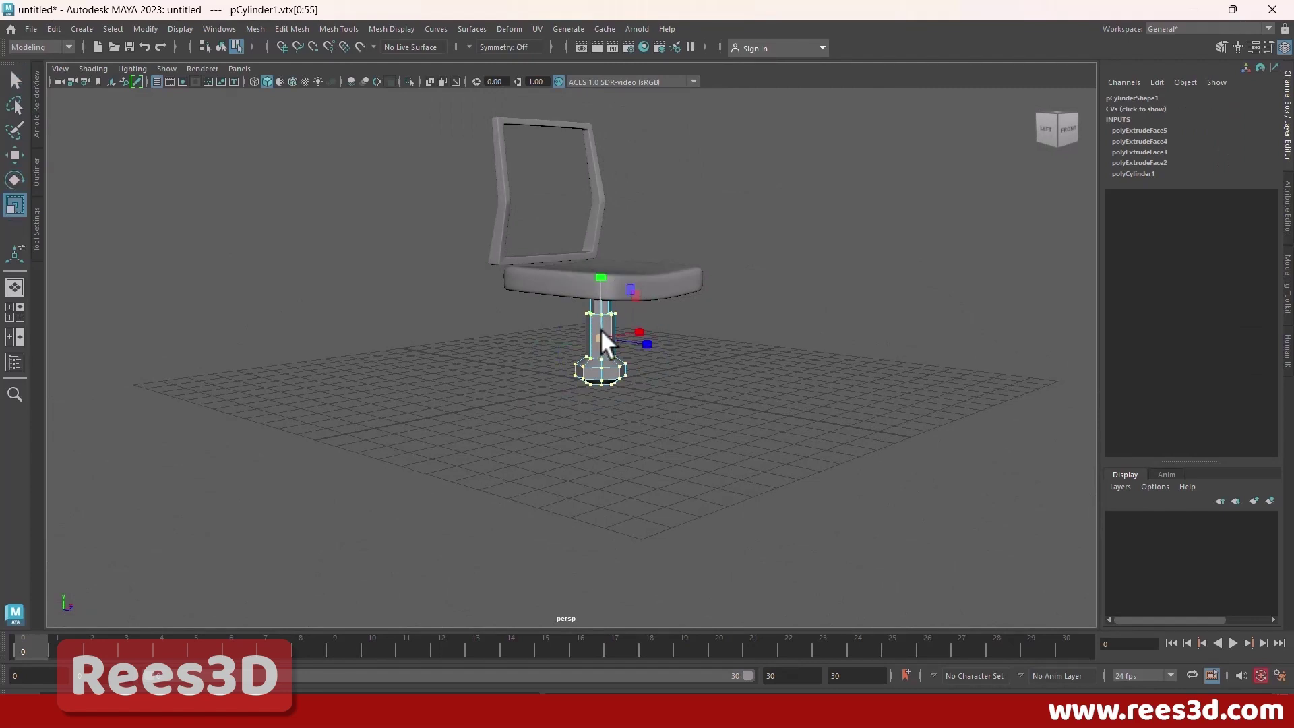
drag(601, 329, 595, 379)
Step: Move all of the column's vertices down toward the grid, away from the seat
key(w)
alt+right_drag(595, 378, 961, 441)
alt+middle_drag(681, 402, 687, 451)
alt+right_drag(686, 450, 971, 502)
alt+middle_drag(745, 465, 601, 475)
alt+right_drag(601, 475, 699, 485)
alt+middle_drag(645, 443, 650, 494)
alt+drag(655, 367, 600, 384)
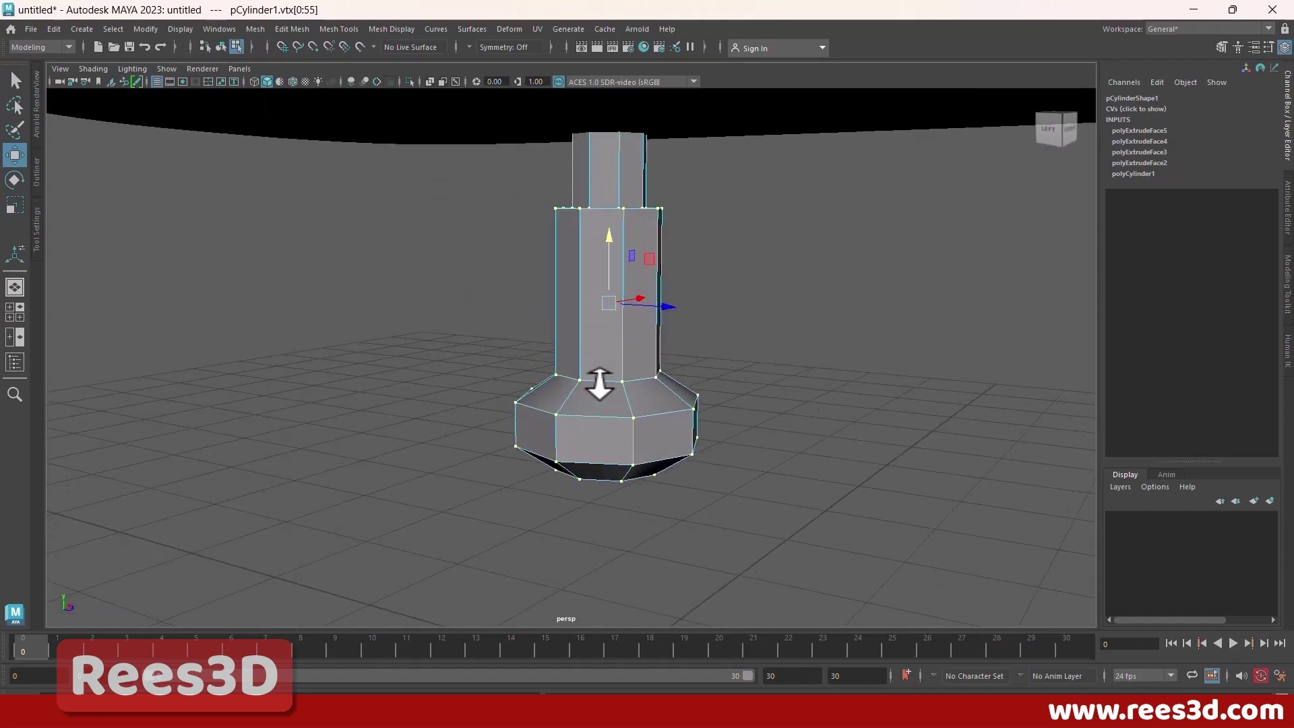
drag(615, 241, 616, 281)
Step: Select the column's top ring of vertices and raise it to meet the underside of the seat
drag(518, 143, 677, 201)
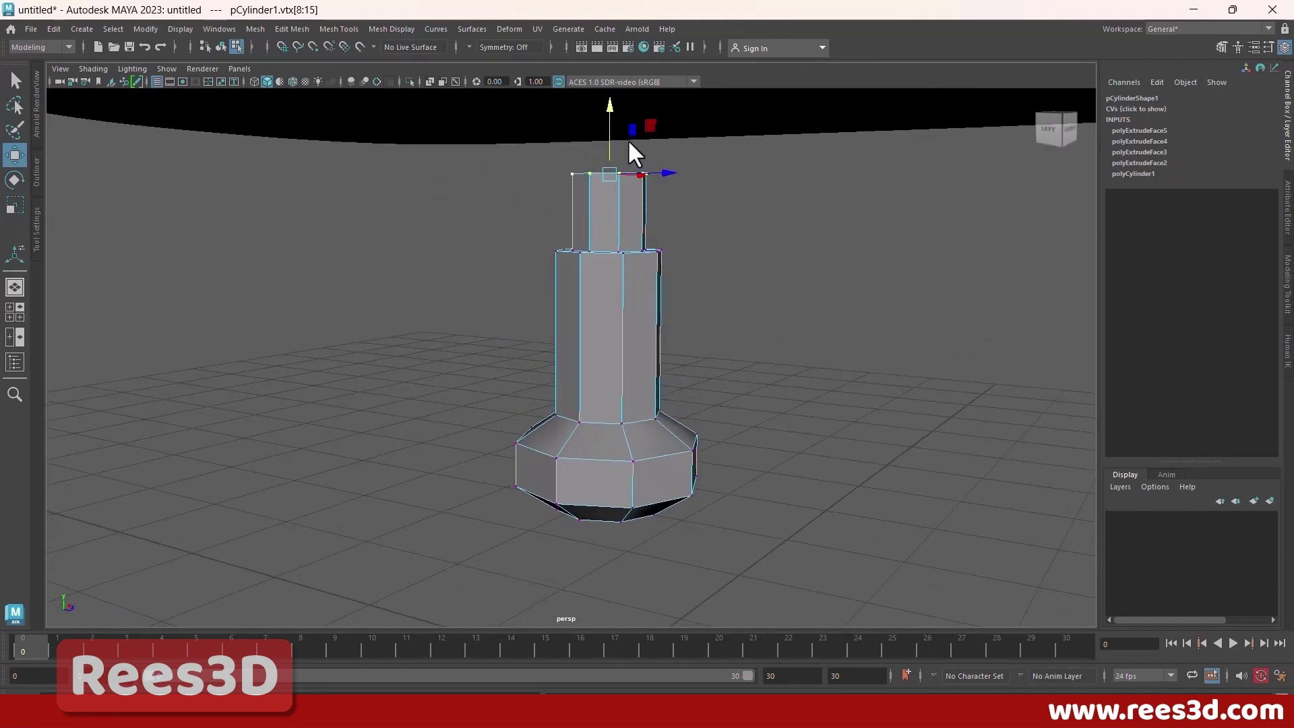
drag(611, 123, 613, 83)
scroll(601, 191, up, 3)
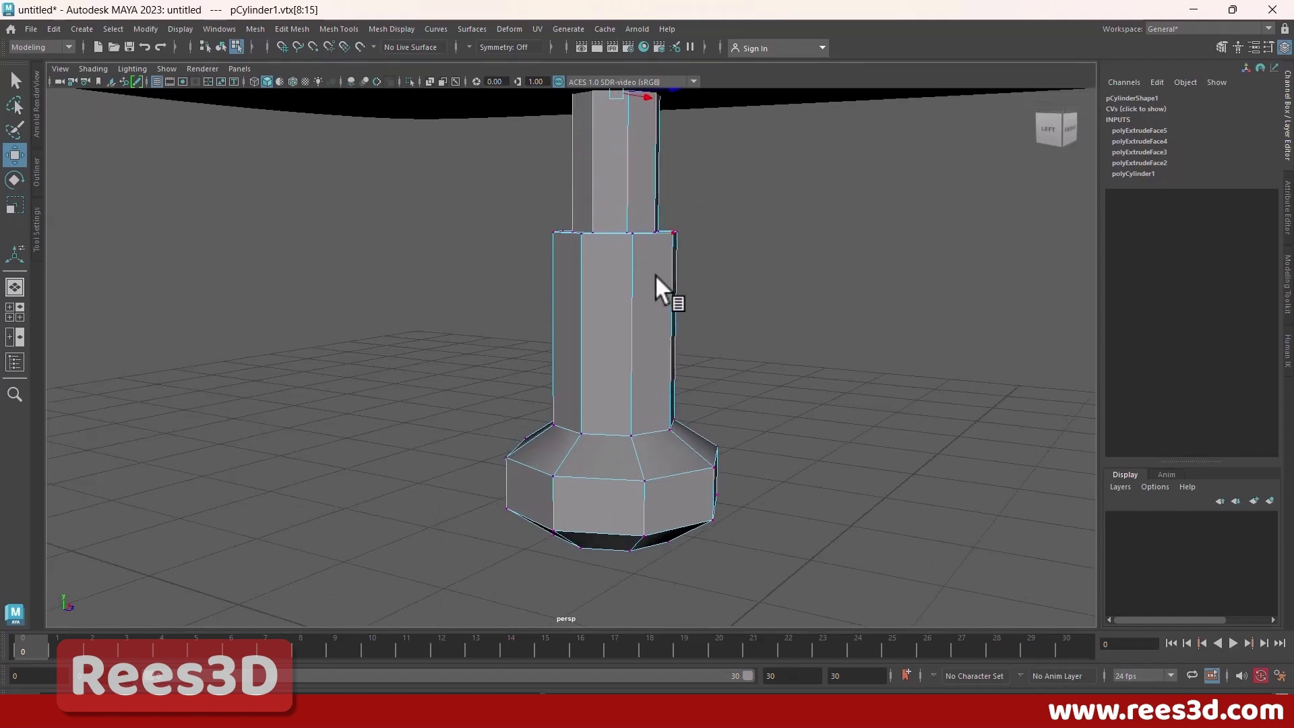
Step: Preview the column smoothed in object mode and deselect it to examine its shape
right_drag(656, 277, 642, 362)
key(3)
click(770, 311)
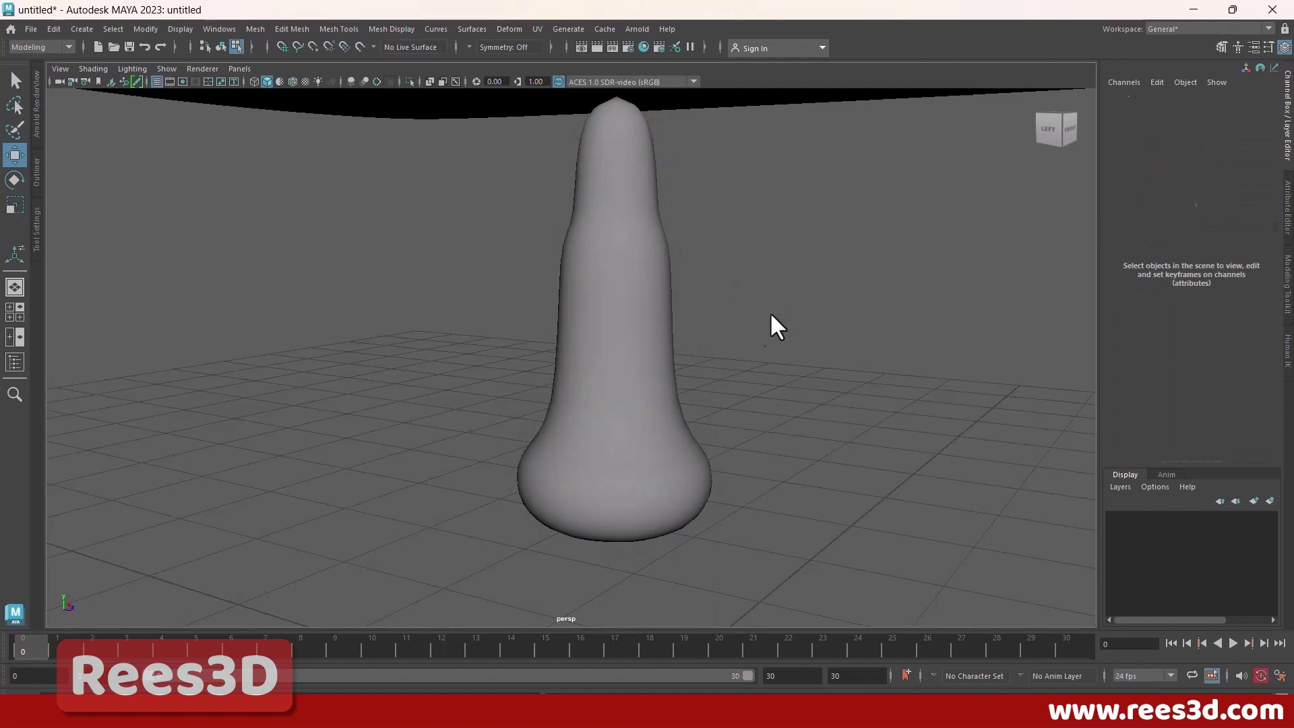
Step: Bevel the edge loops at the upper and lower ends of the column's middle section with 2 segments
key(1)
alt+drag(717, 370, 656, 269)
click(652, 269)
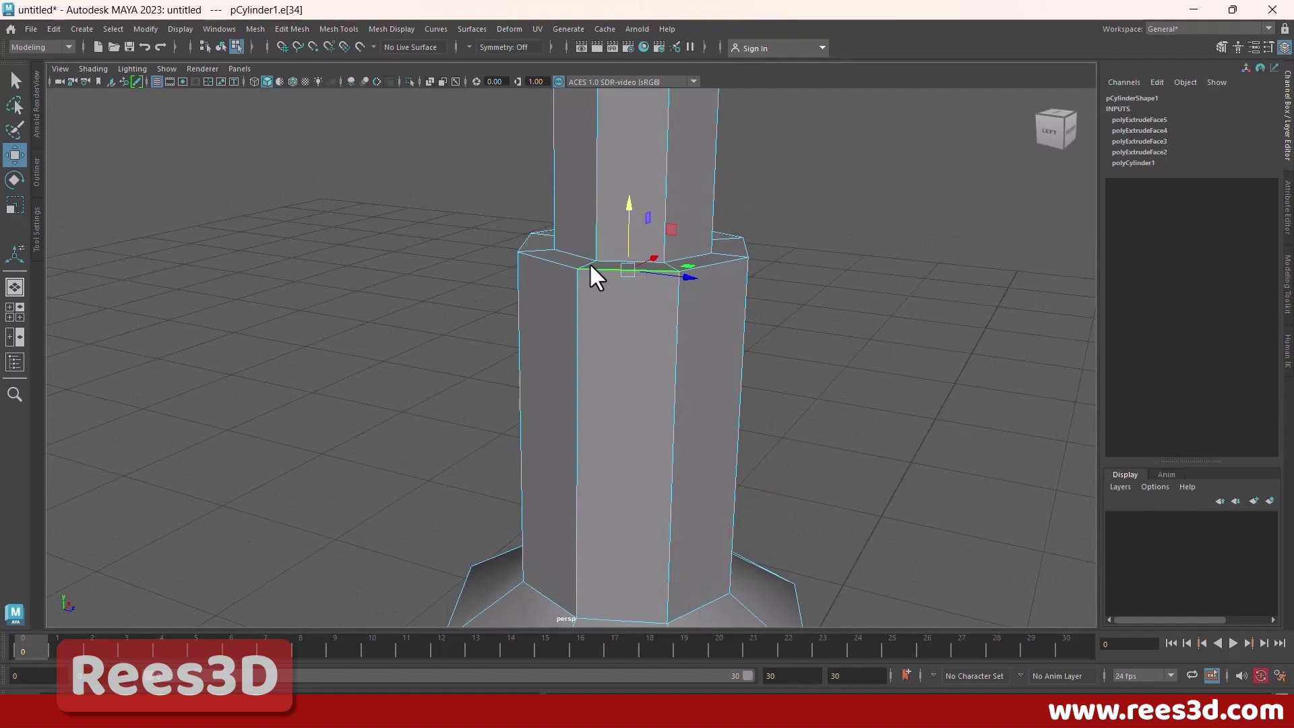
shift+click(549, 260)
double_click(570, 259)
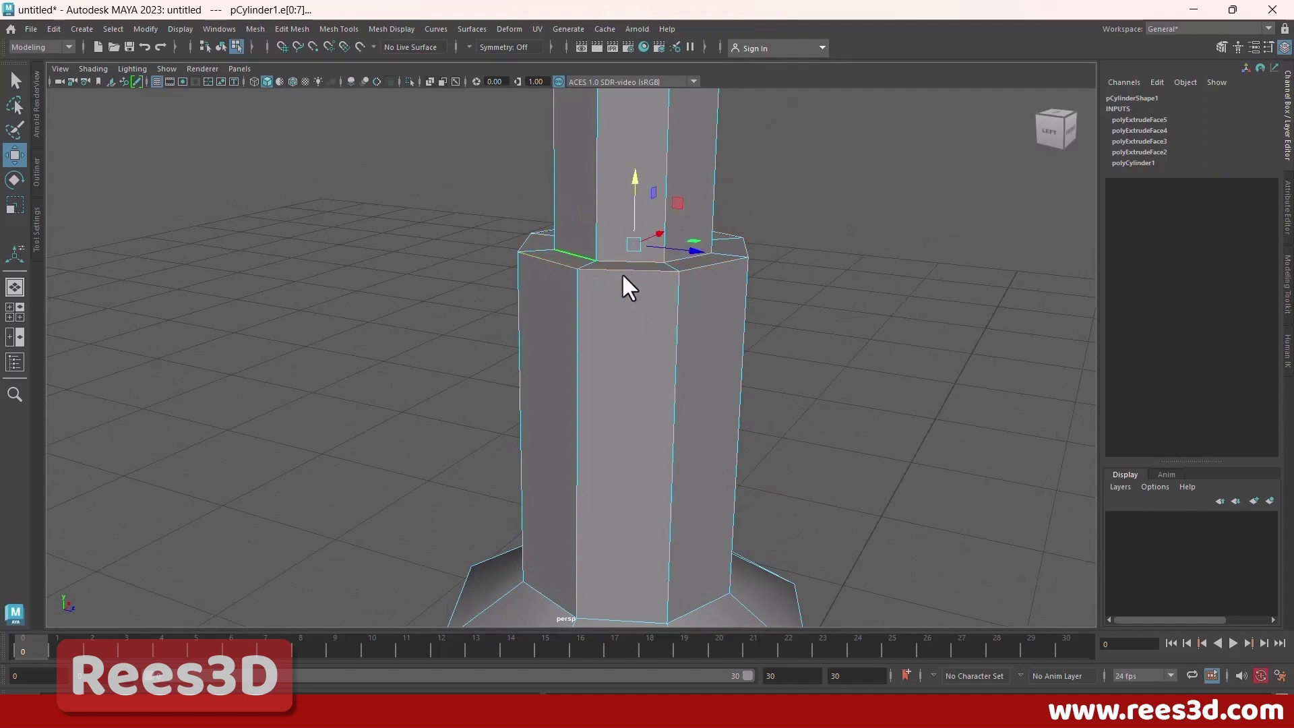
alt+drag(621, 273, 609, 349)
shift+double_click(580, 424)
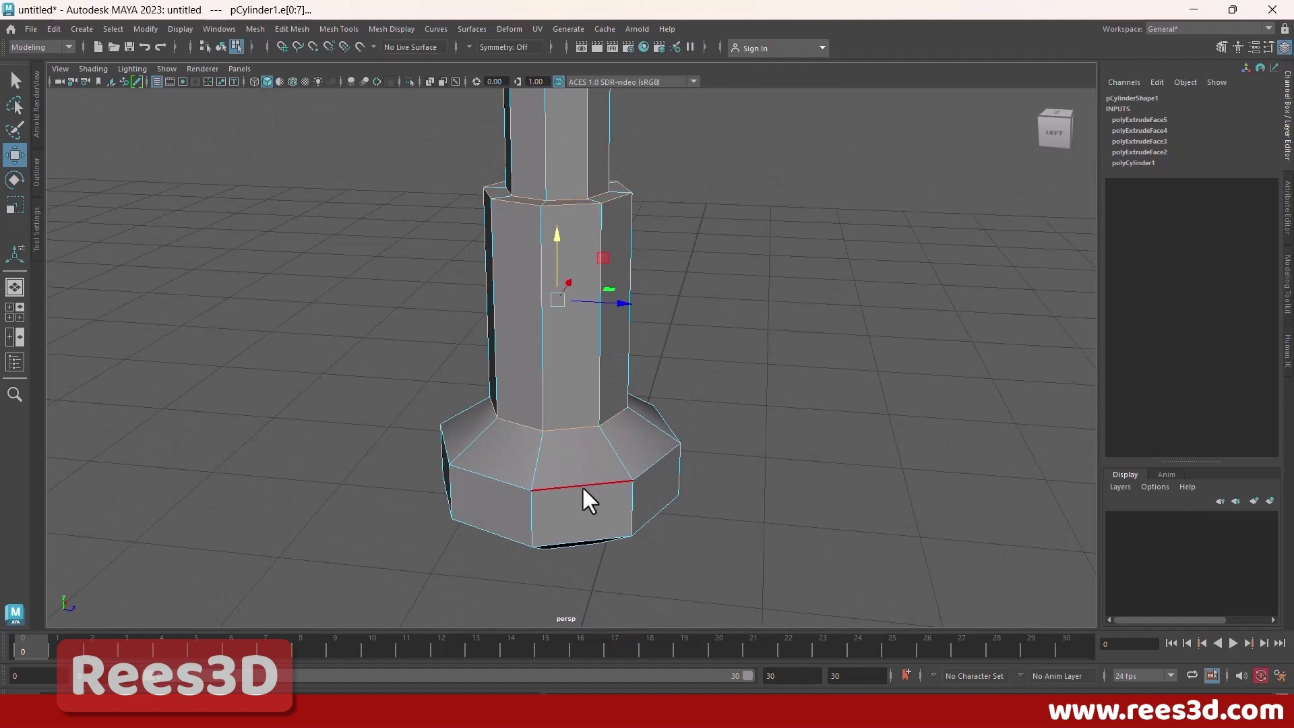
alt+drag(593, 502, 634, 430)
alt+drag(811, 420, 715, 412)
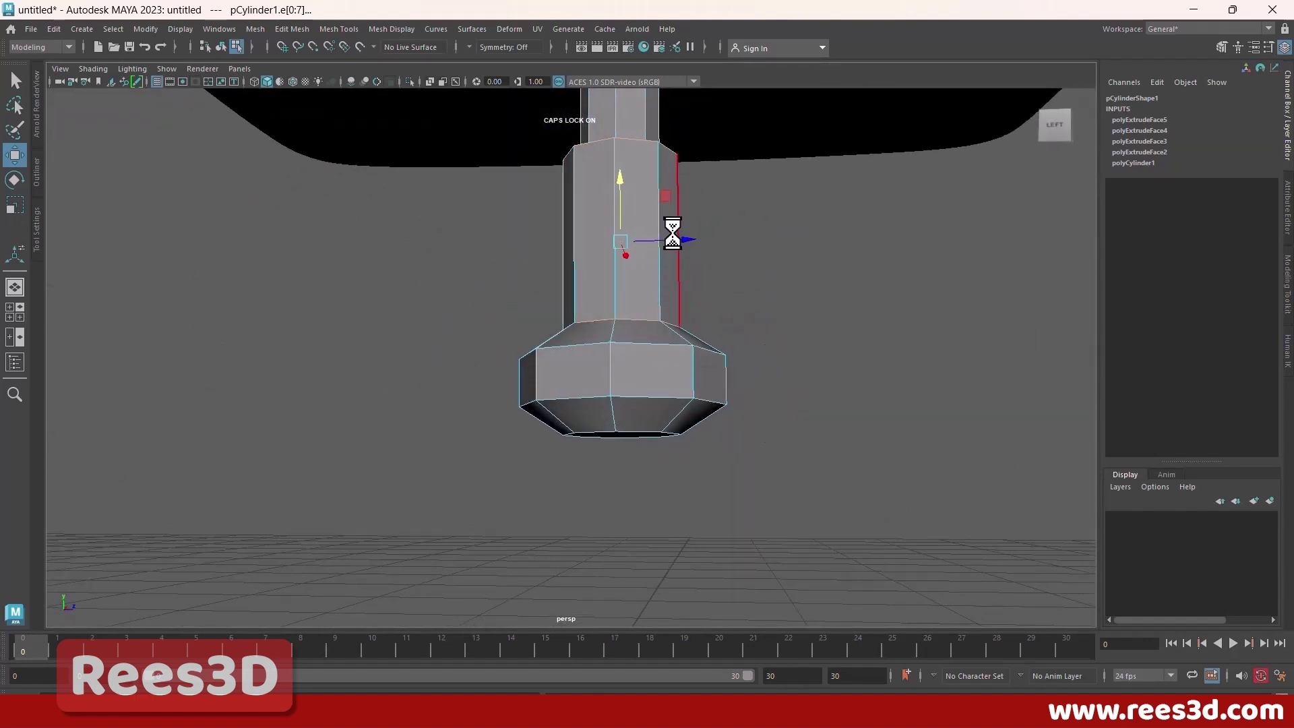
shift+right_drag(670, 233, 728, 233)
alt+middle_drag(761, 329, 717, 395)
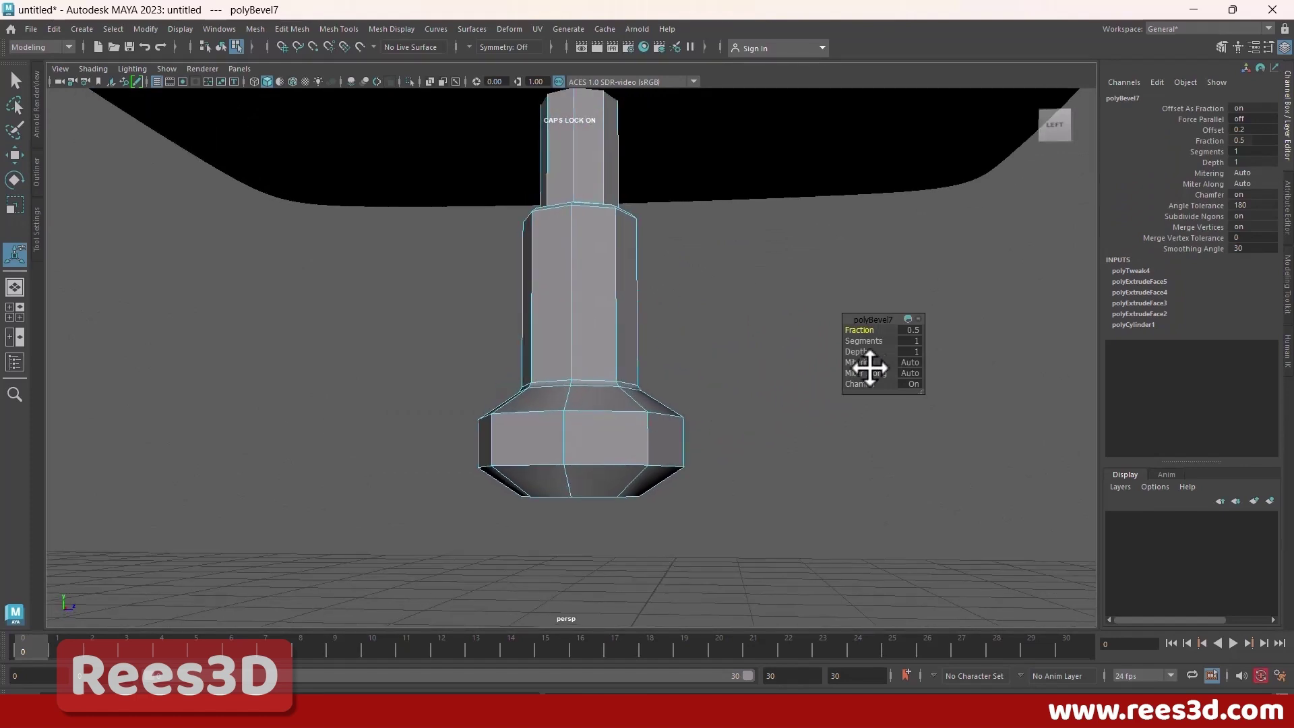
drag(869, 342, 881, 341)
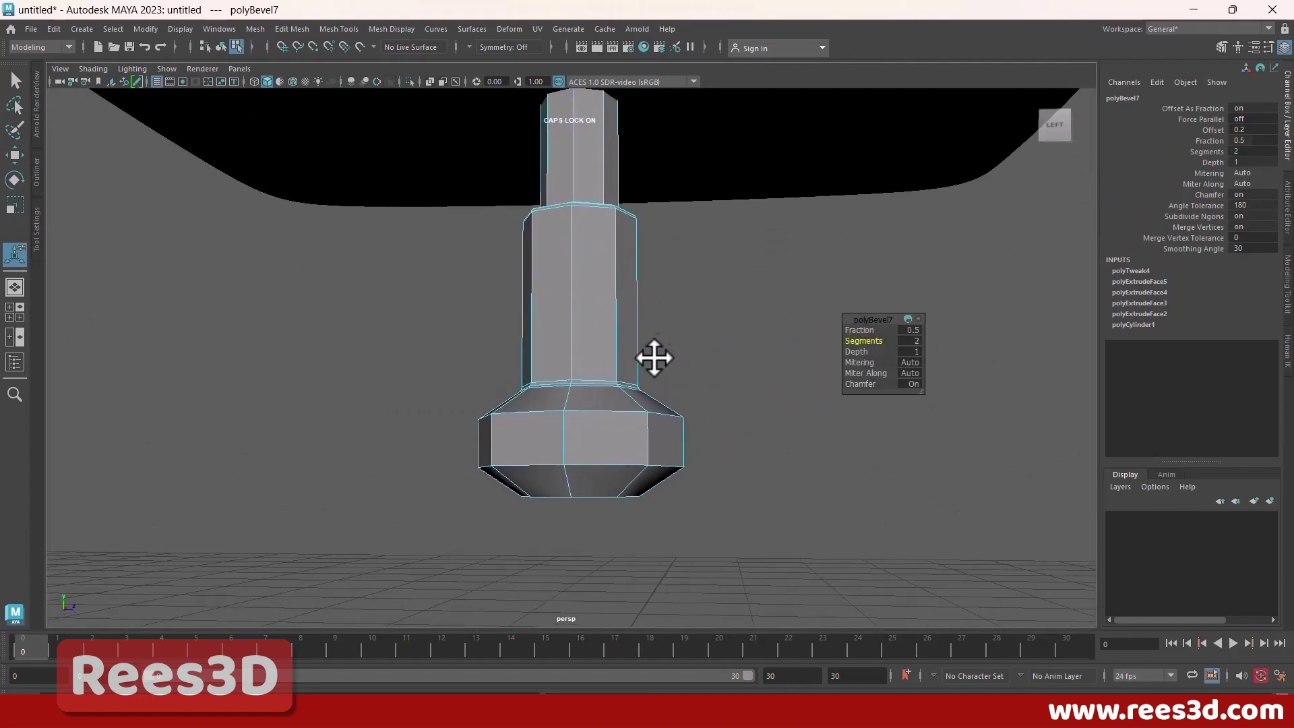
Step: Preview the column smoothed and deselect it to examine the bevelled sections from below the seat
alt+right_drag(656, 355, 563, 423)
key(3)
click(688, 389)
alt+drag(687, 389, 616, 286)
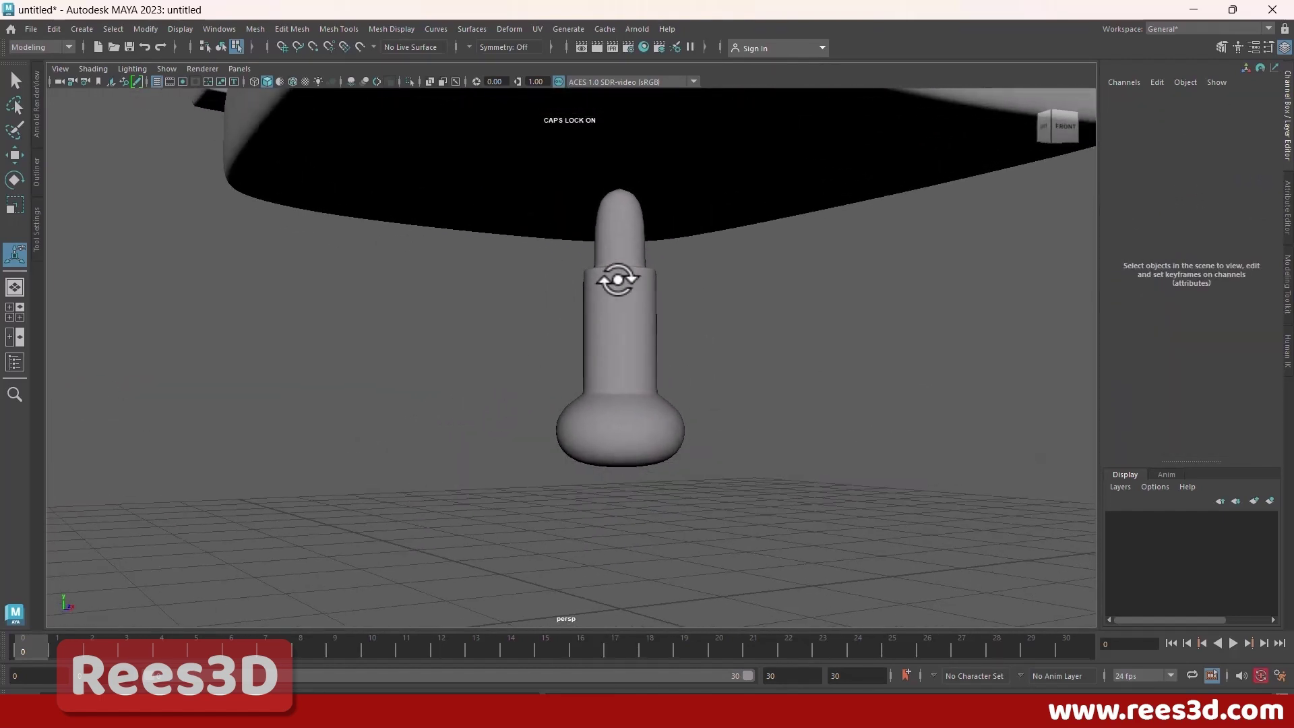
Step: Show the scene in wireframe and extrude the column's top face upward into the seat by about 0.312
click(621, 195)
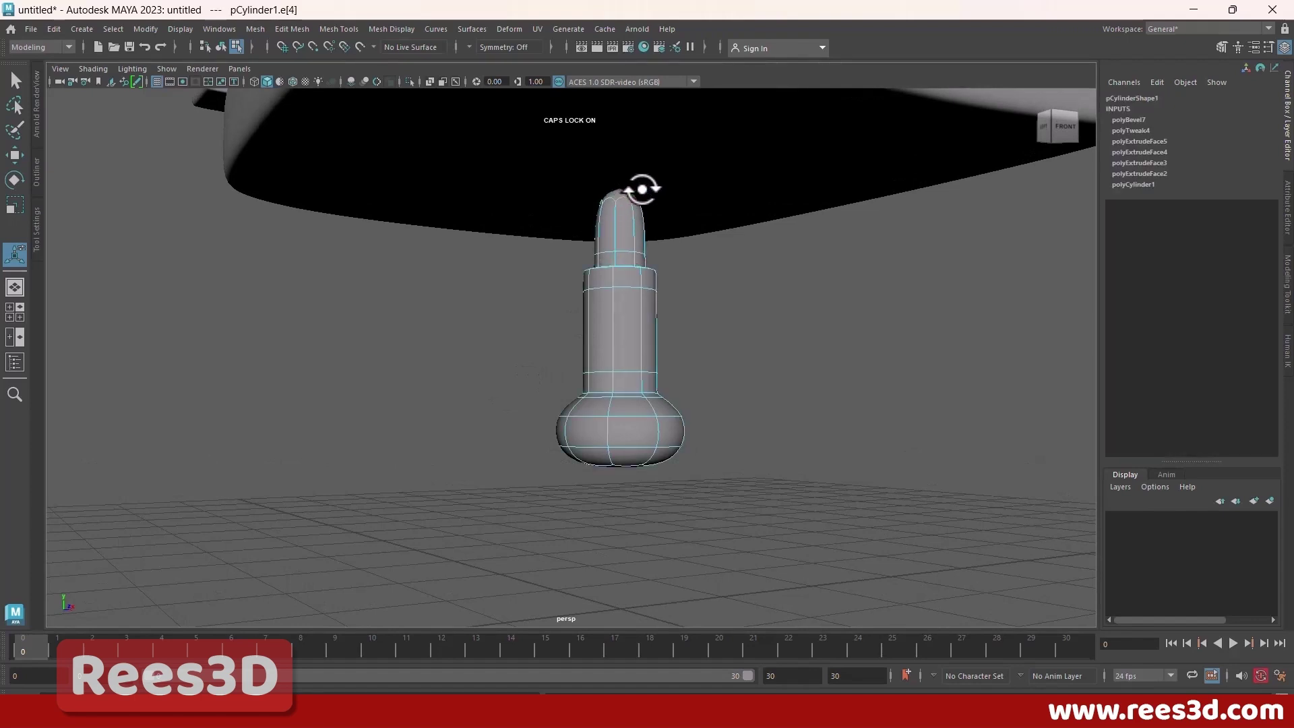
key(1)
key(4)
alt+middle_drag(647, 272, 540, 367)
alt+right_drag(540, 366, 530, 377)
alt+drag(529, 377, 645, 388)
right_click(618, 421)
click(619, 379)
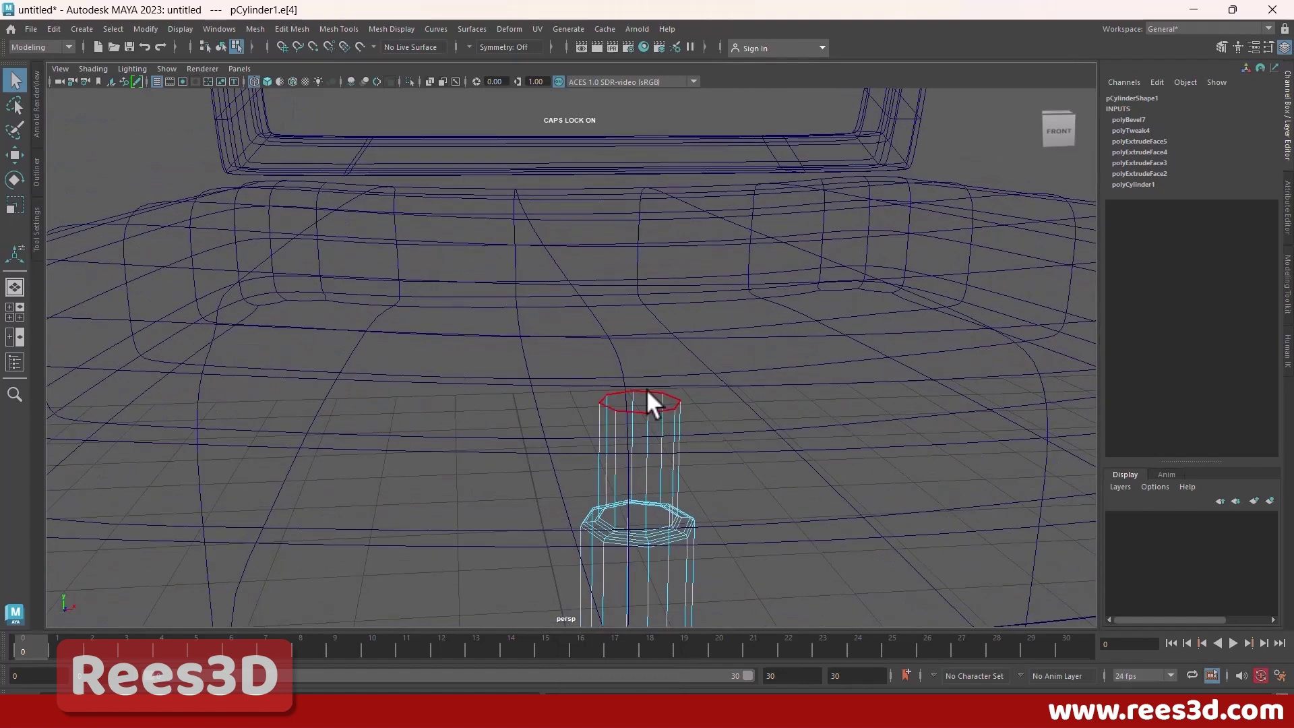
shift+right_drag(680, 381, 637, 360)
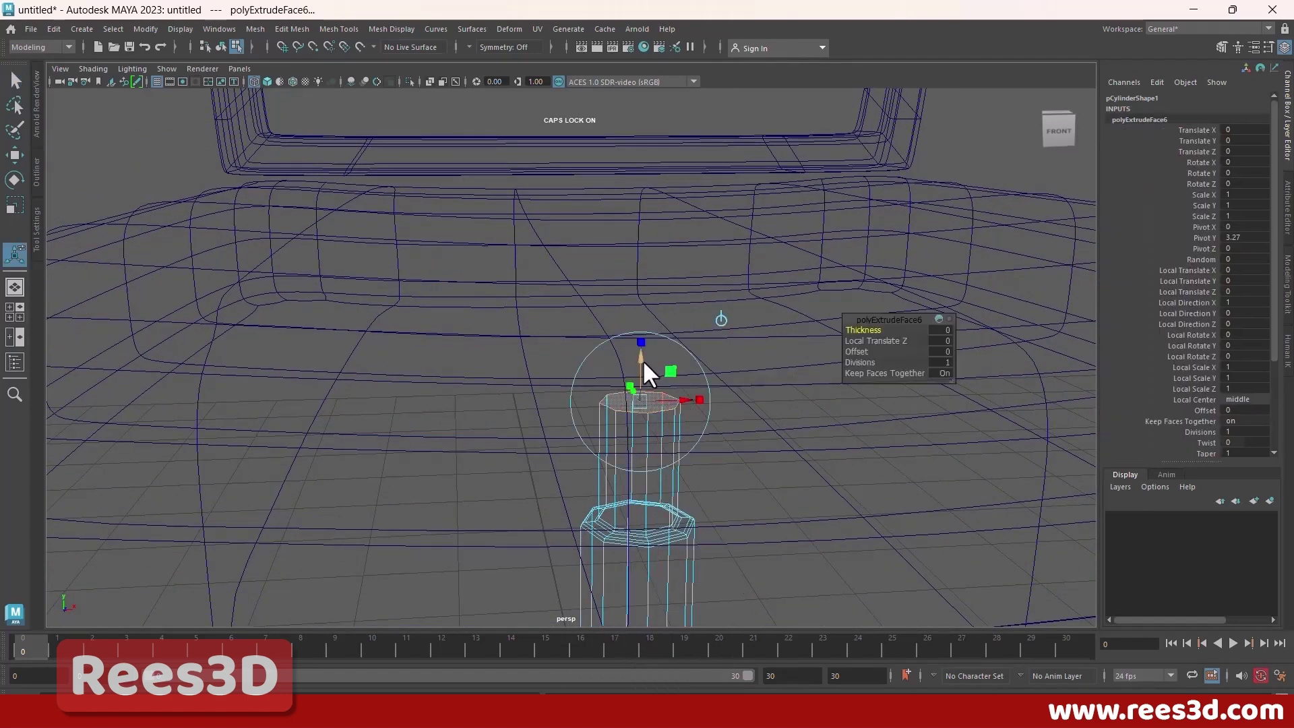
drag(641, 358, 635, 300)
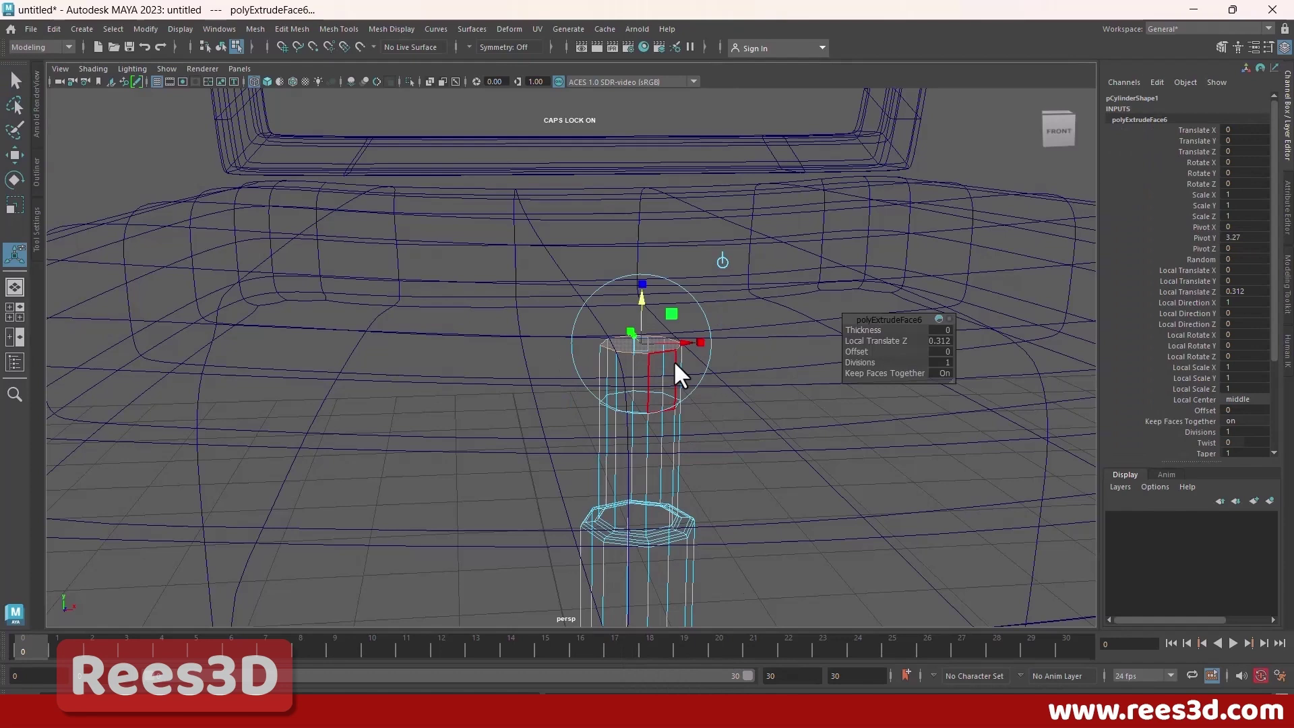
Step: Extrude the column's top face again and scale it inward to about 0.72
shift+right_drag(650, 333, 647, 366)
drag(644, 341, 632, 341)
alt+right_drag(674, 364, 749, 392)
alt+middle_drag(749, 392, 627, 437)
alt+right_drag(627, 436, 702, 454)
Step: Bevel the outer edge loop around the column's top with 2 segments
right_click(615, 420)
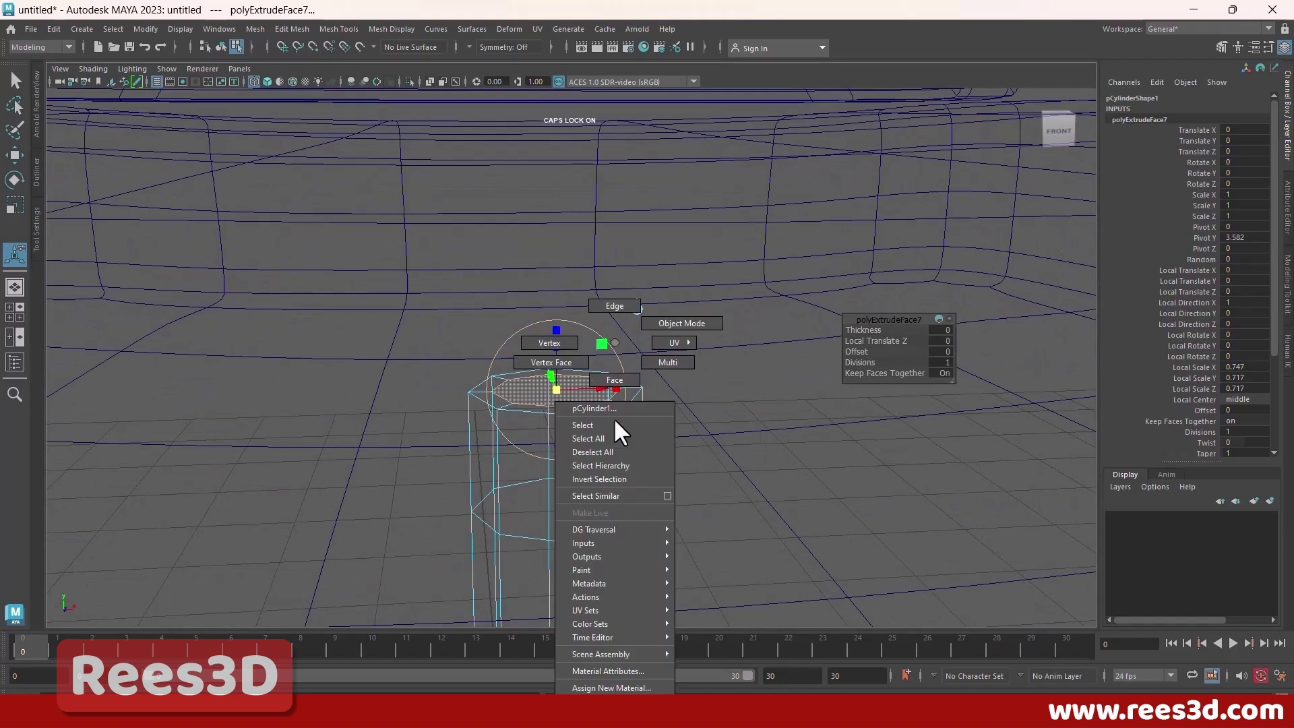
click(614, 306)
click(476, 393)
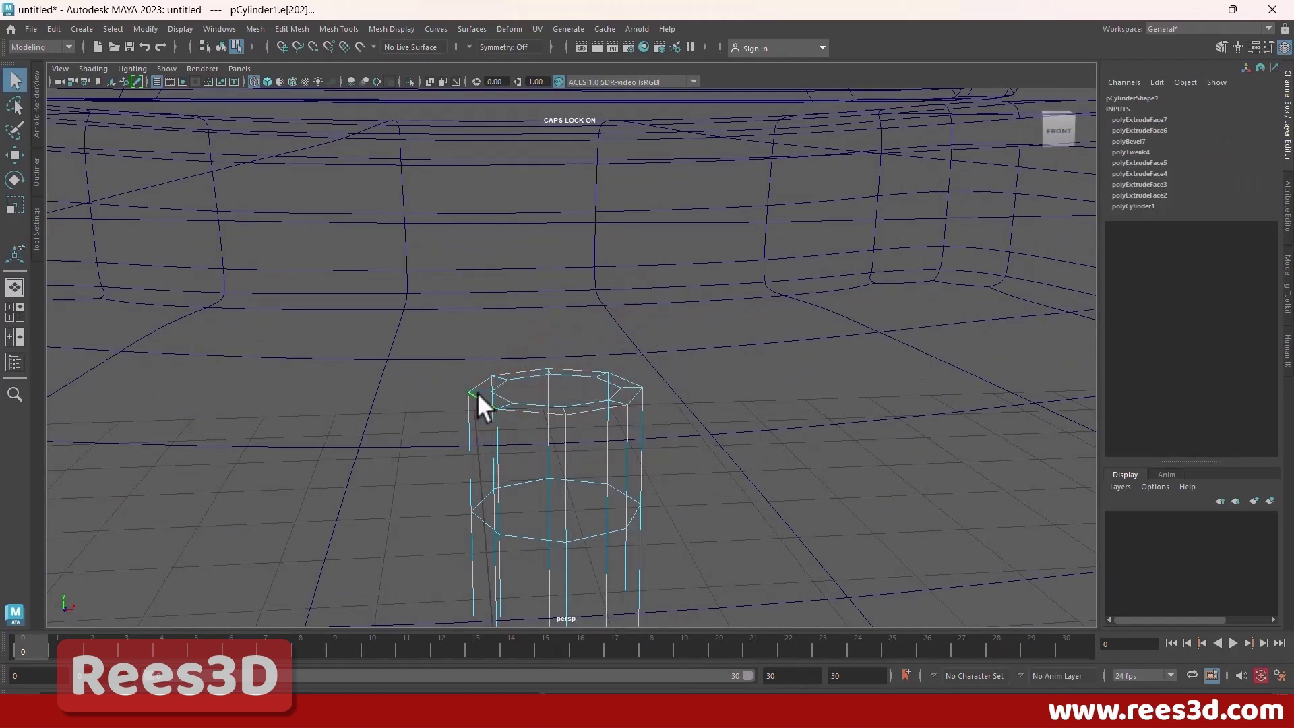
shift+right_drag(649, 384, 694, 385)
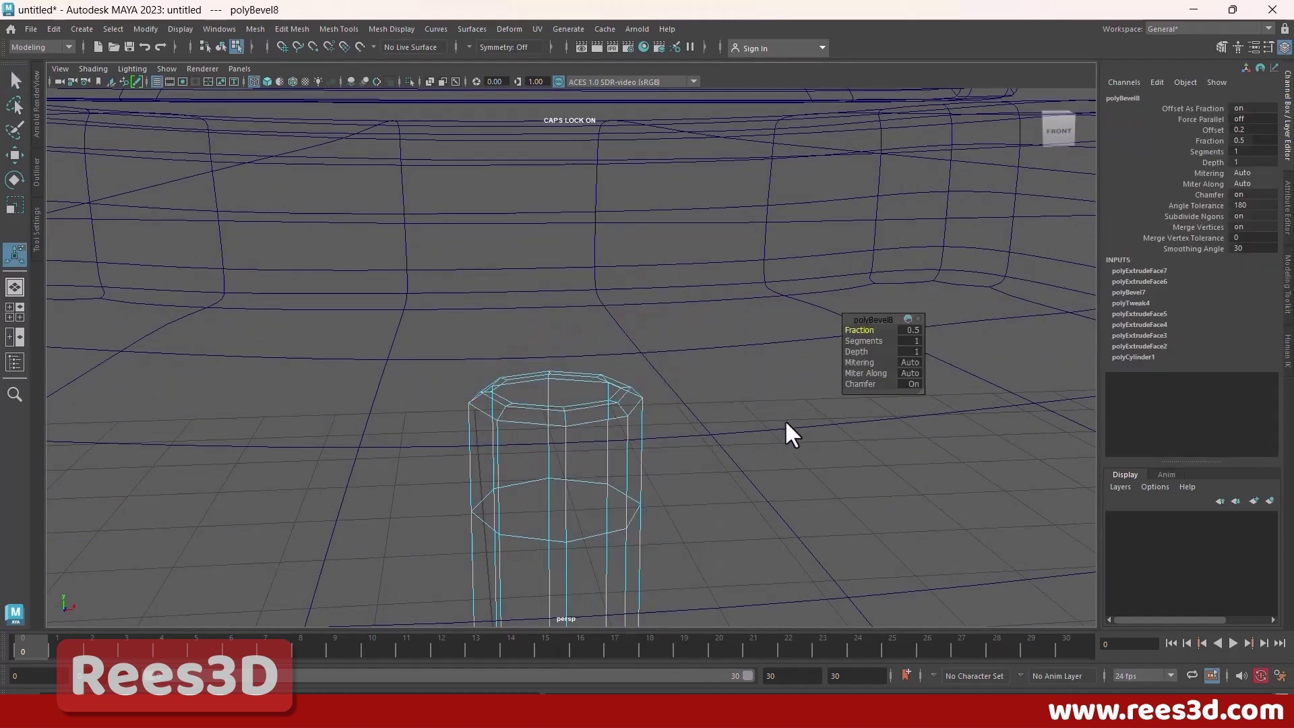
drag(874, 340, 873, 343)
Step: Return to shaded display and object mode, then deselect the smoothed column to examine it beneath the seat
right_drag(304, 529, 101, 543)
alt+middle_drag(532, 506, 521, 425)
alt+drag(521, 426, 575, 439)
mouse_move(574, 343)
right_down()
mouse_move(566, 418)
mouse_move(593, 430)
right_up()
key(4)
key(5)
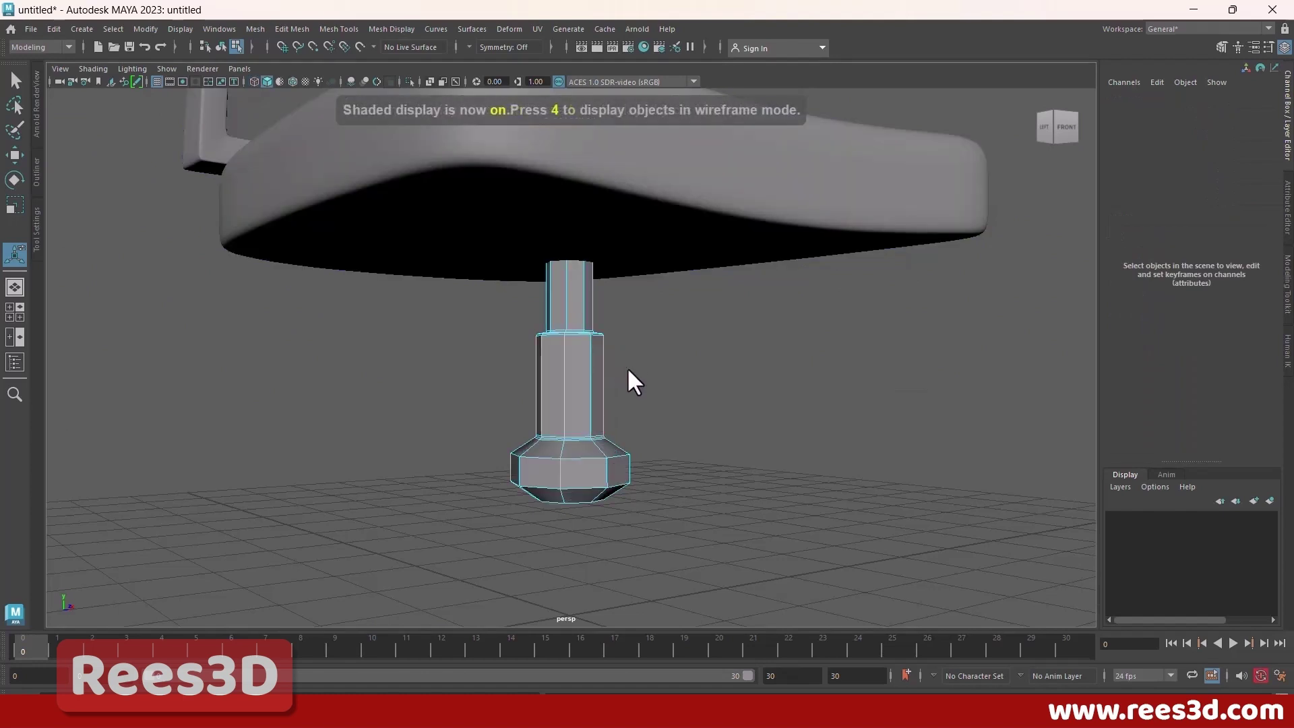
right_drag(552, 342, 540, 421)
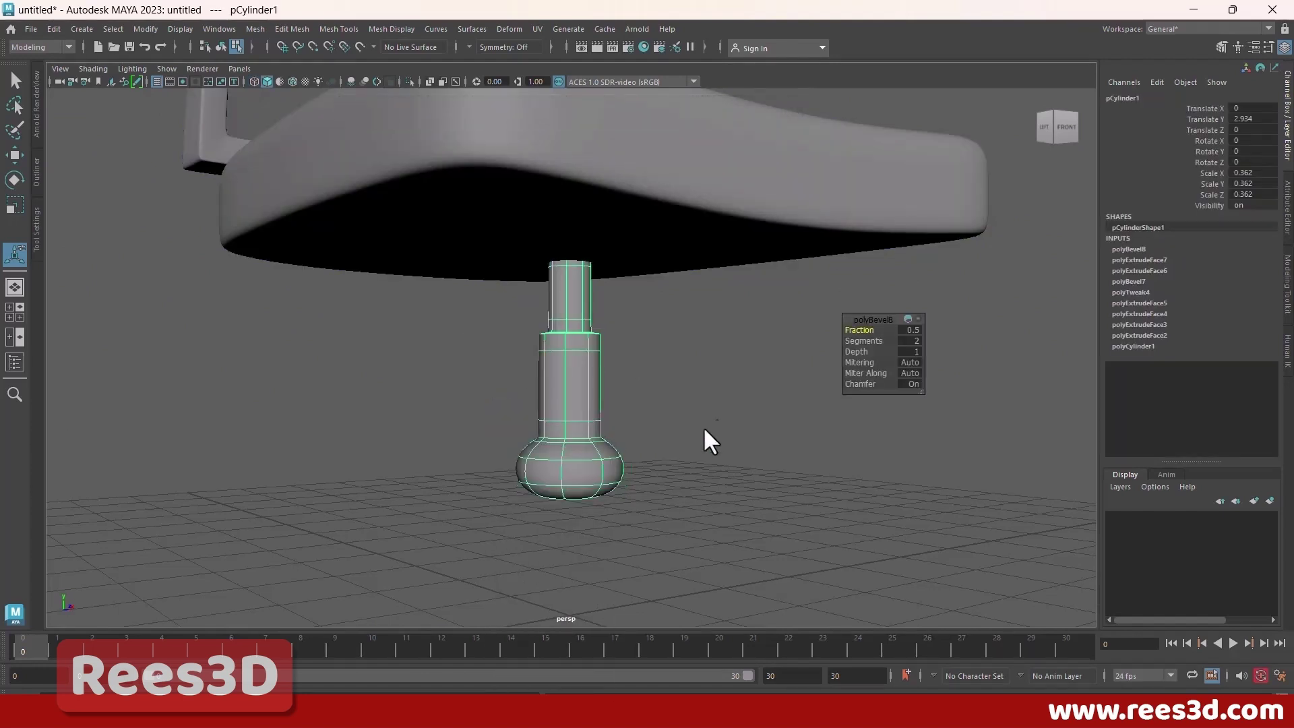
click(621, 422)
mouse_move(620, 421)
alt+mouse_down()
mouse_move(745, 415)
mouse_move(606, 414)
mouse_move(626, 417)
alt+mouse_up()
Step: Switch to the chair.jpeg reference to study the column and leg base, then return to Maya
key(Caps_Lock)
key(alt+Tab)
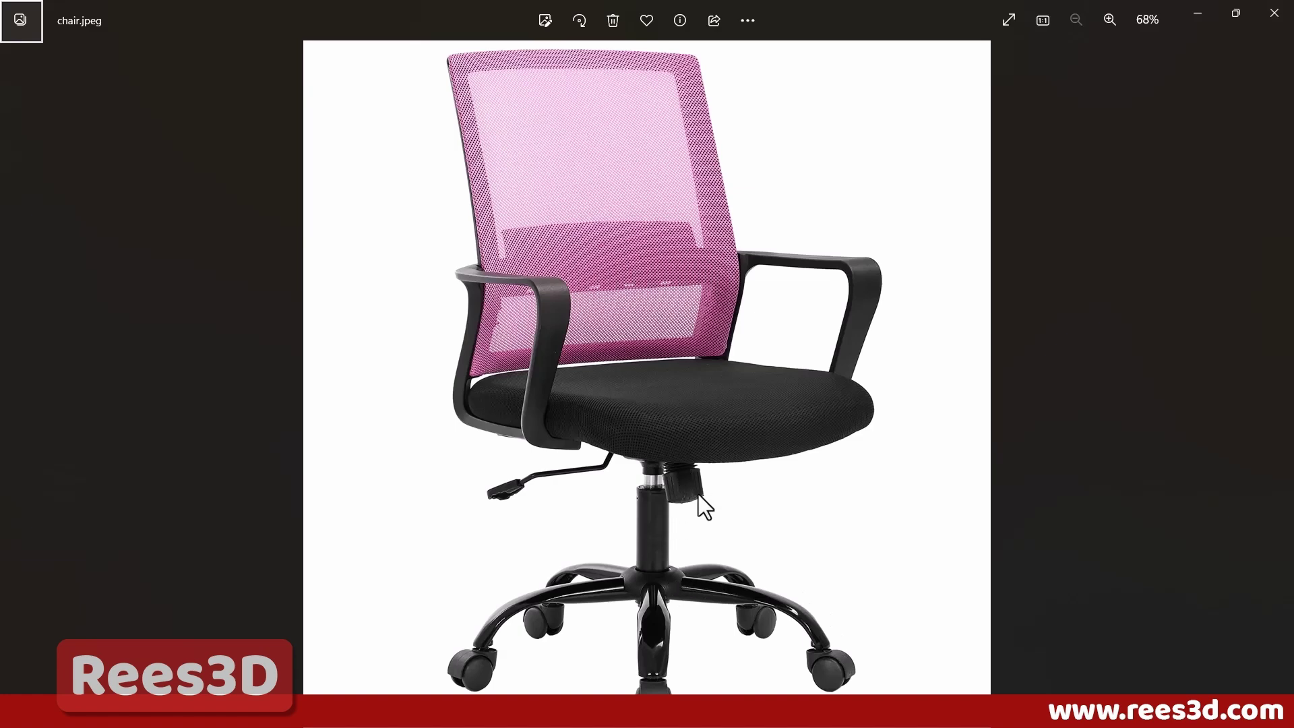
key(alt+Tab)
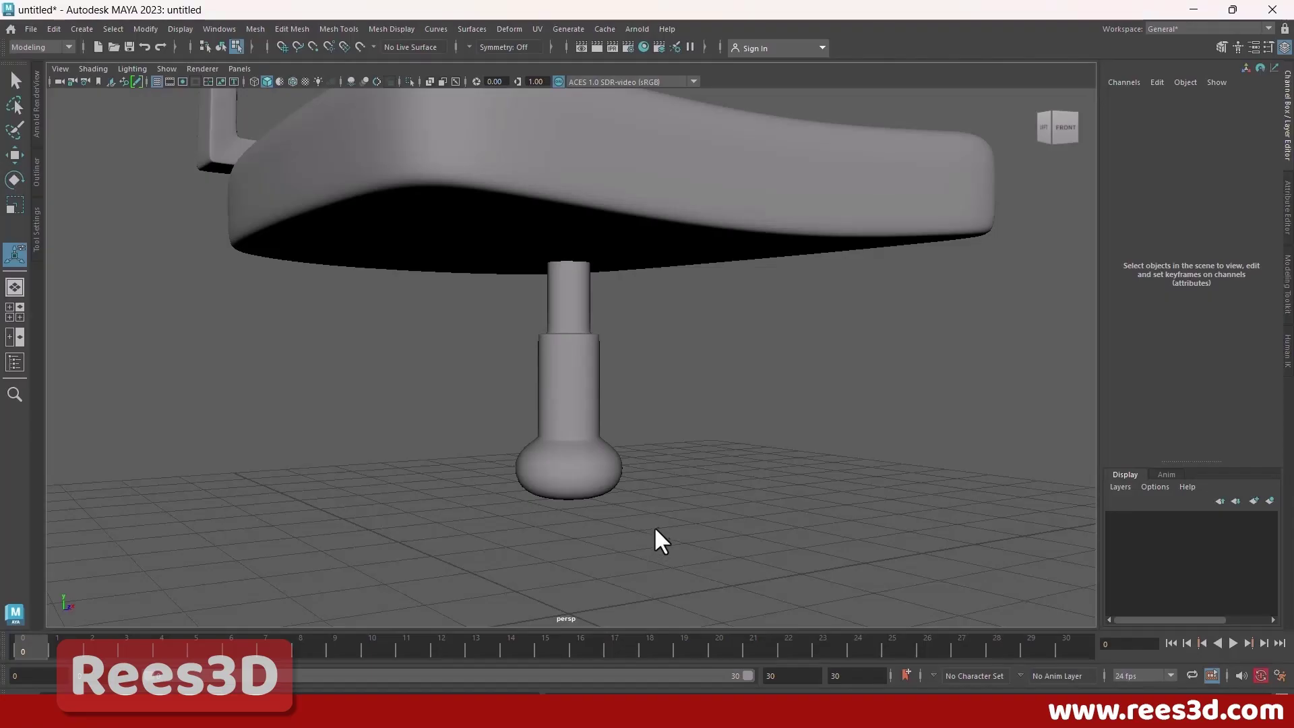
Step: Show the column unsmoothed and bevel the upper and lower outer edge loops of its flared base
alt+middle_drag(738, 450, 659, 413)
click(658, 413)
key(1)
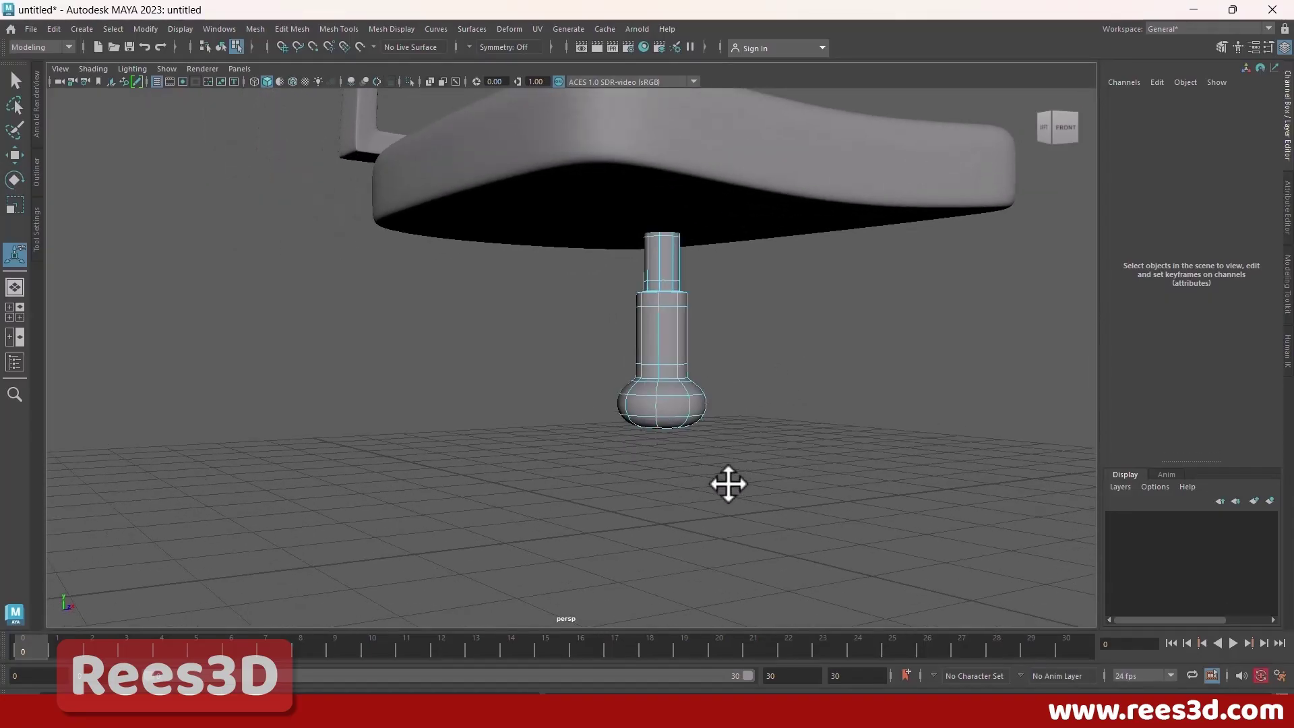
alt+right_drag(636, 484, 726, 442)
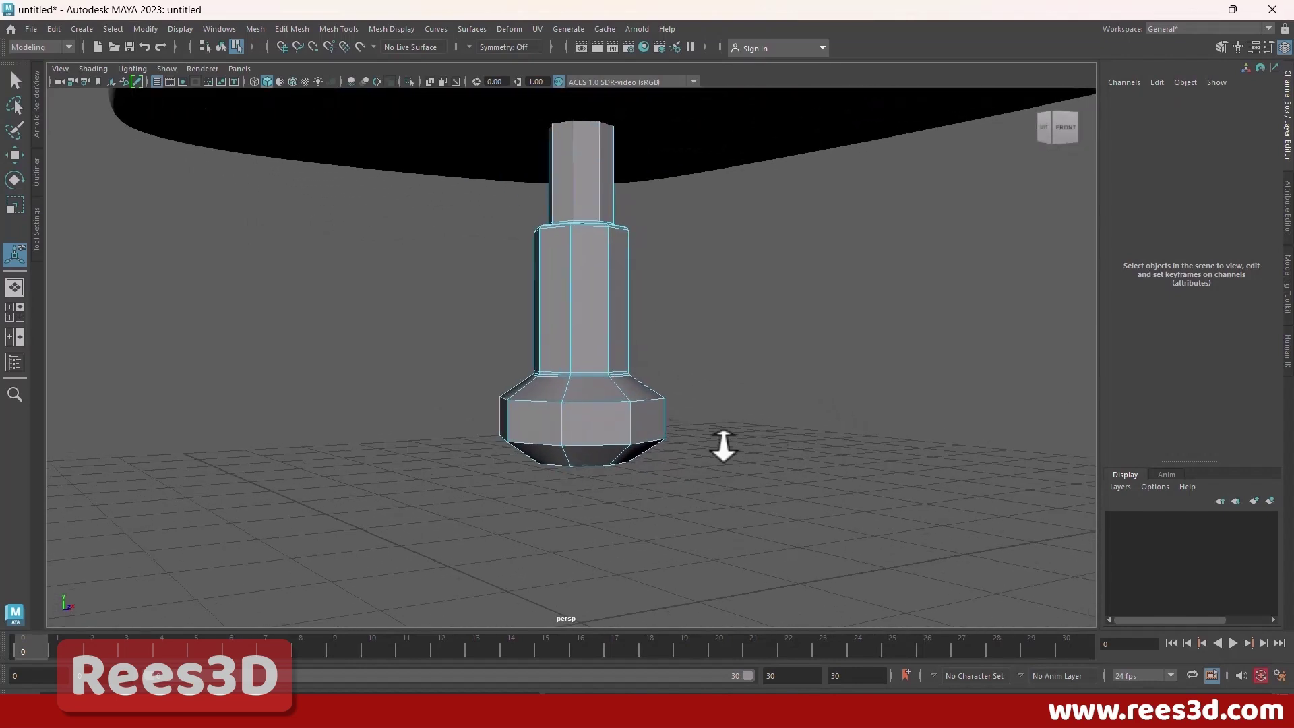
click(616, 414)
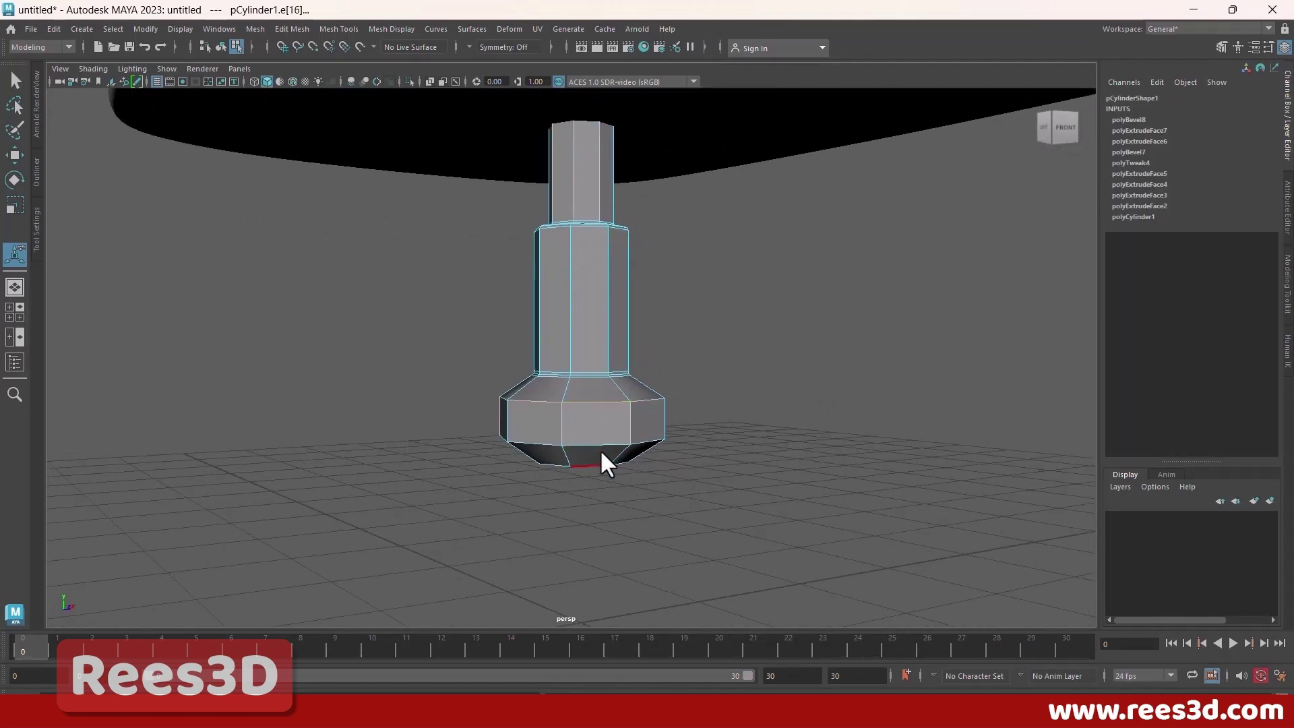
shift+right_drag(653, 394, 718, 385)
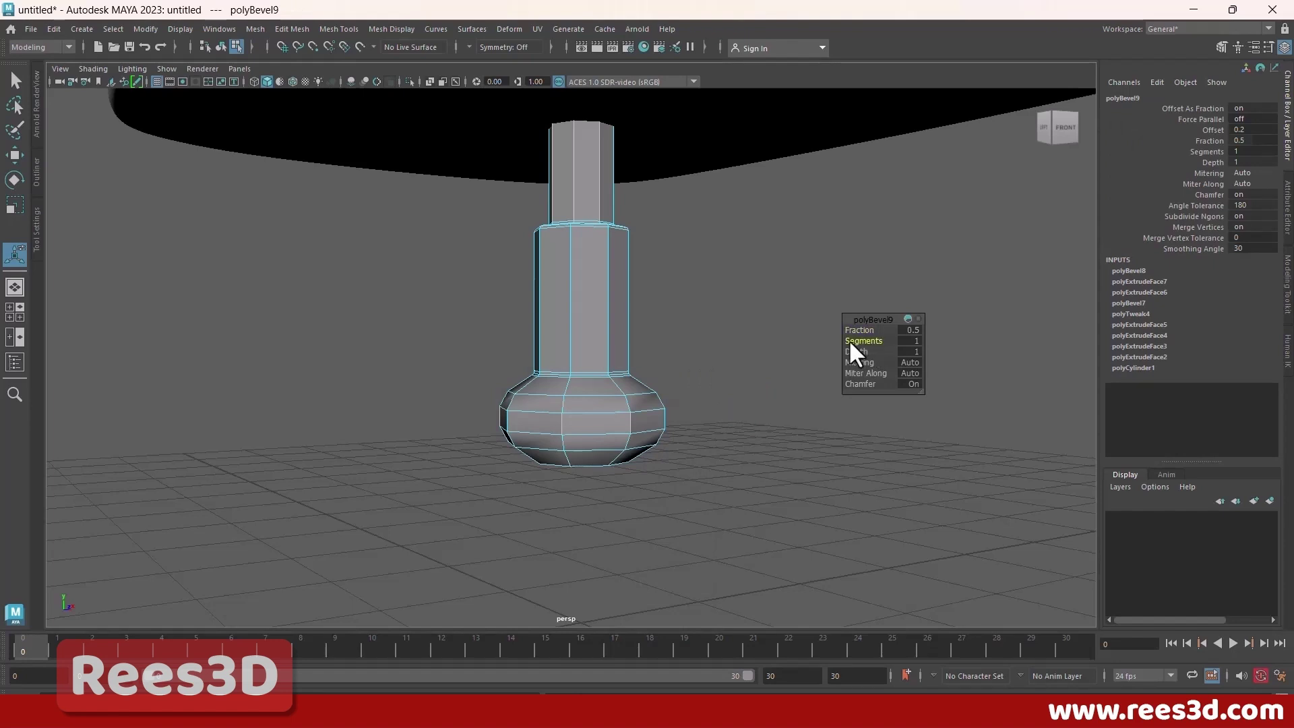
drag(865, 330, 866, 346)
Step: Preview the column smoothed in object mode and examine its base from several angles
right_drag(565, 403, 550, 421)
key(3)
click(728, 390)
alt+drag(728, 390, 831, 442)
alt+right_drag(615, 425, 562, 362)
alt+drag(561, 362, 635, 404)
Step: Maximize the side view with the column in frame and create a polygon cube
key(space)
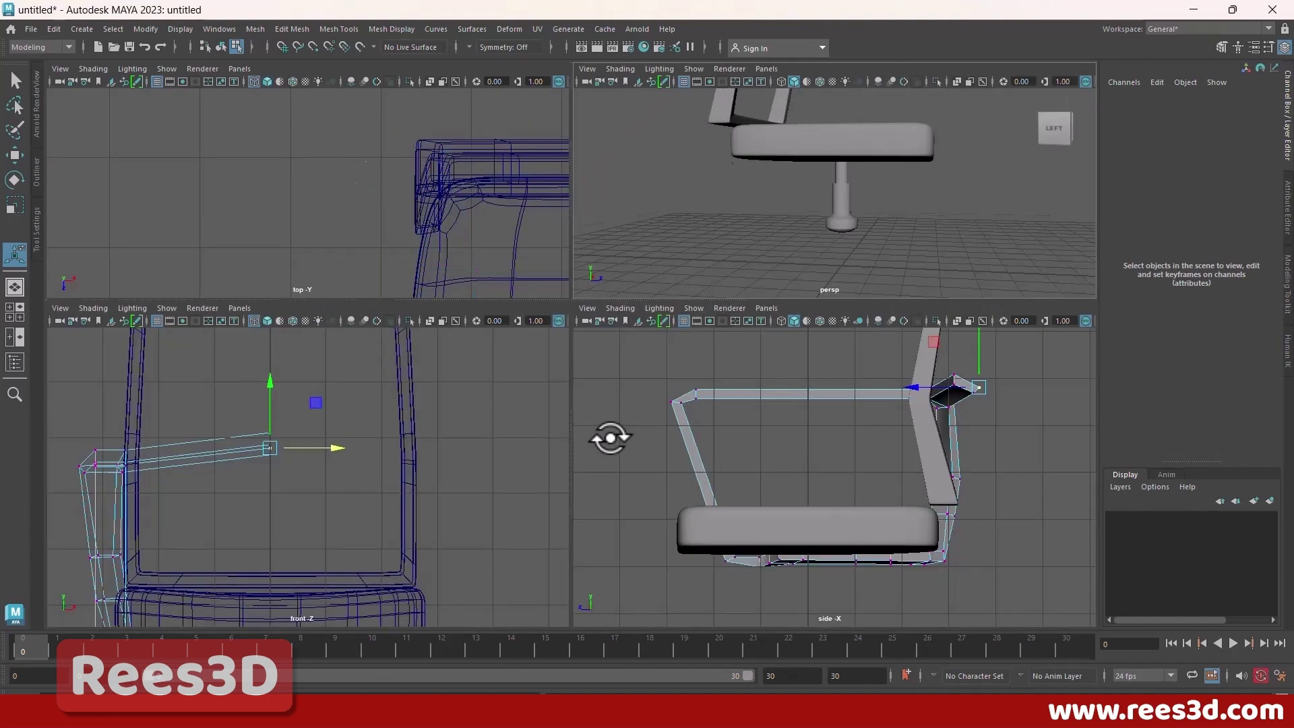
key(space)
alt+right_drag(869, 523, 599, 532)
alt+middle_drag(600, 532, 471, 463)
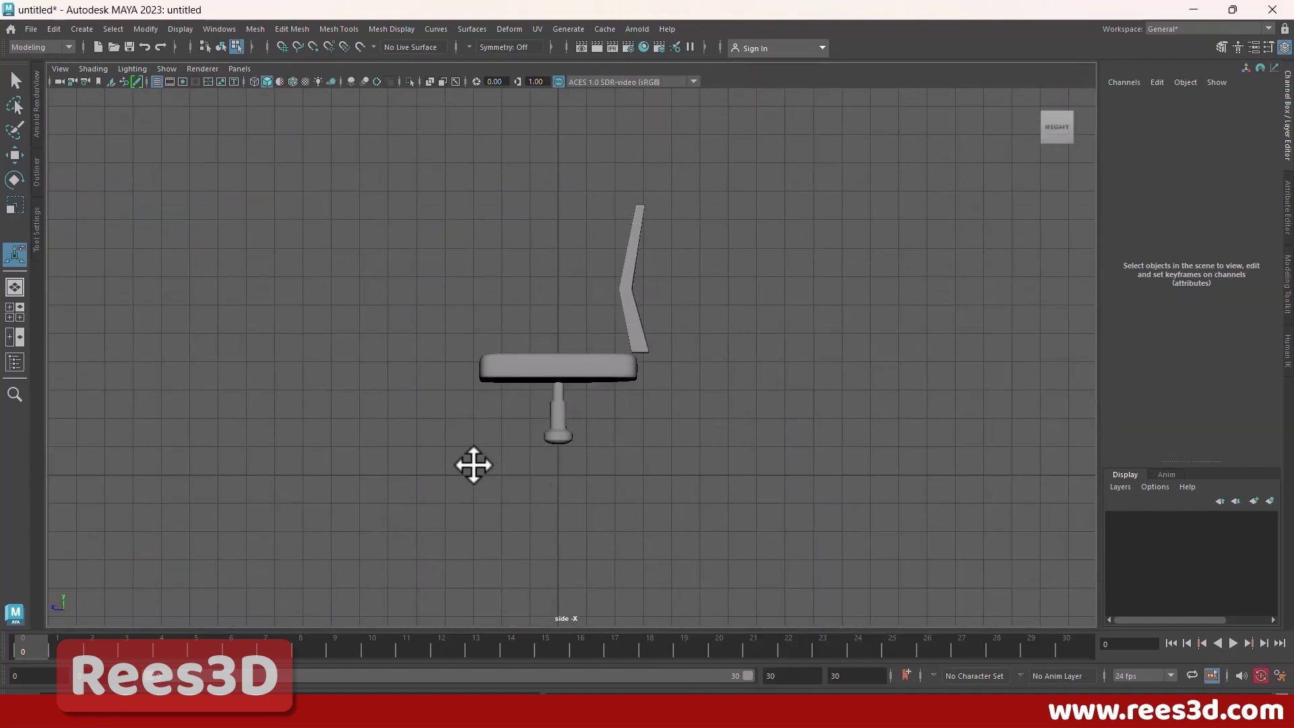
alt+right_drag(472, 462, 652, 479)
alt+middle_drag(651, 478, 707, 456)
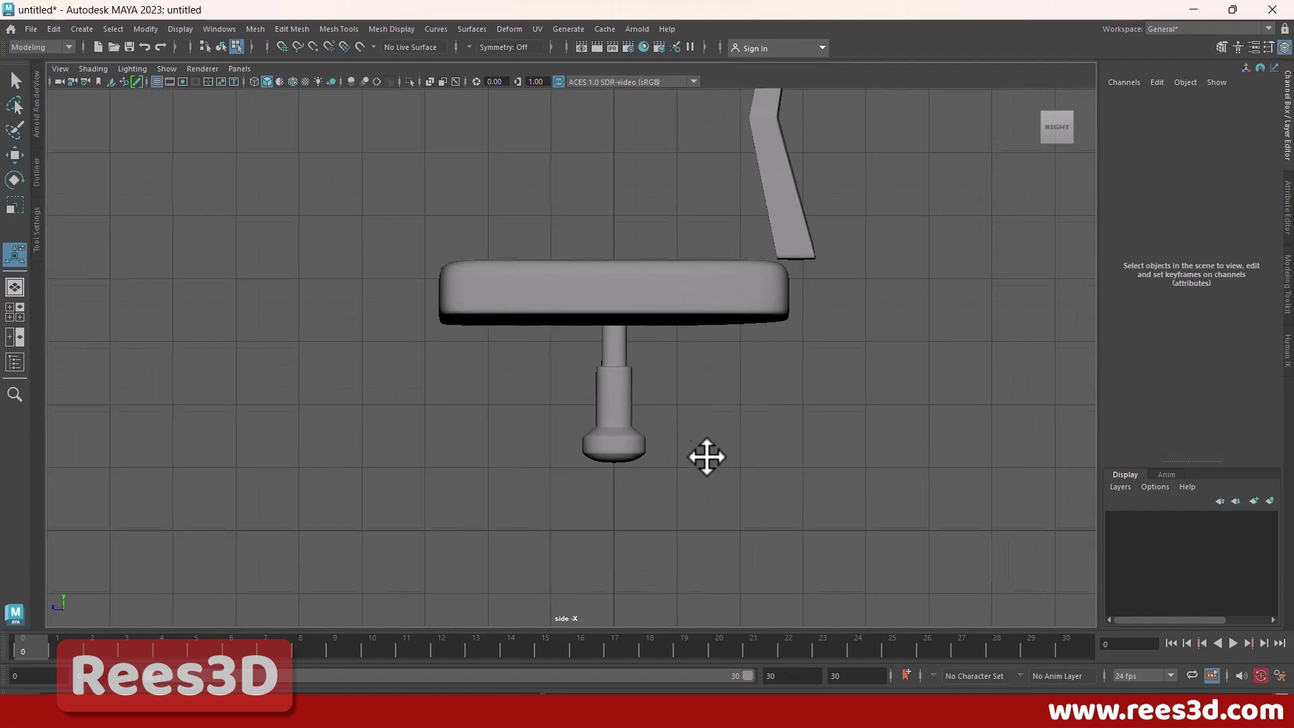
alt+right_drag(707, 456, 709, 475)
alt+middle_drag(709, 476, 676, 470)
click(91, 29)
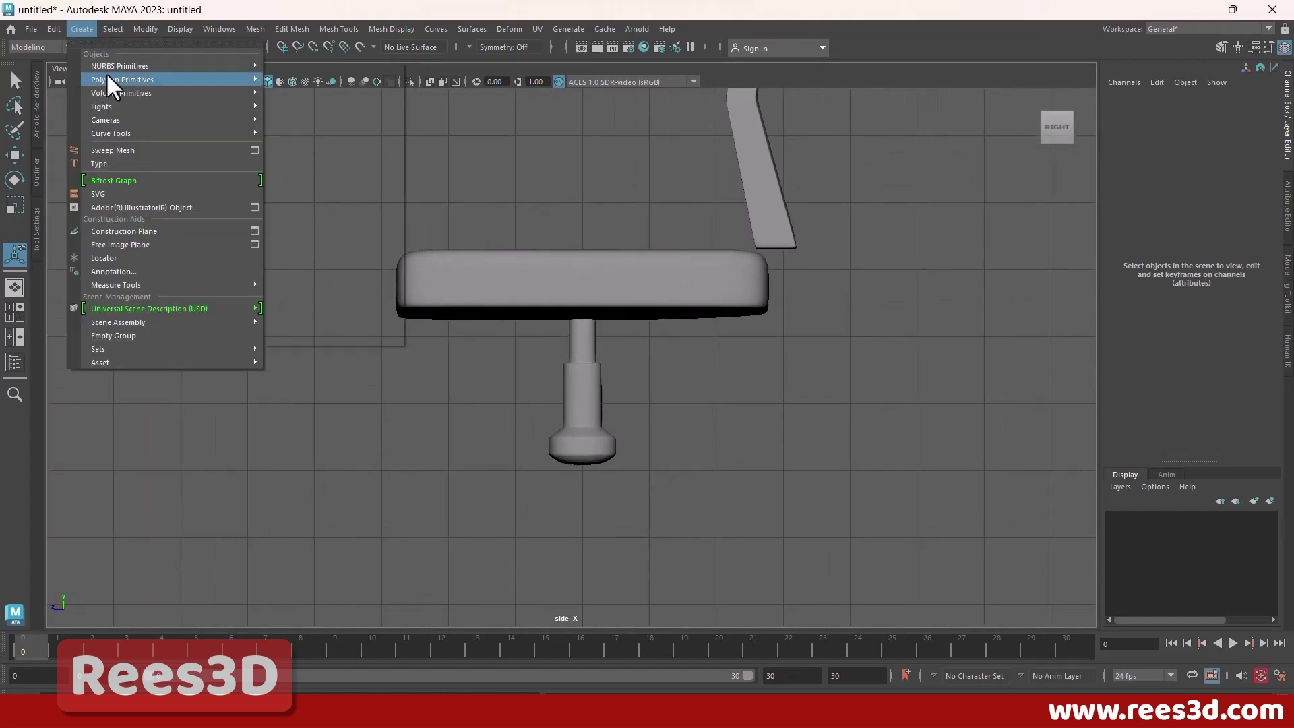
mouse_move(140, 80)
click(317, 93)
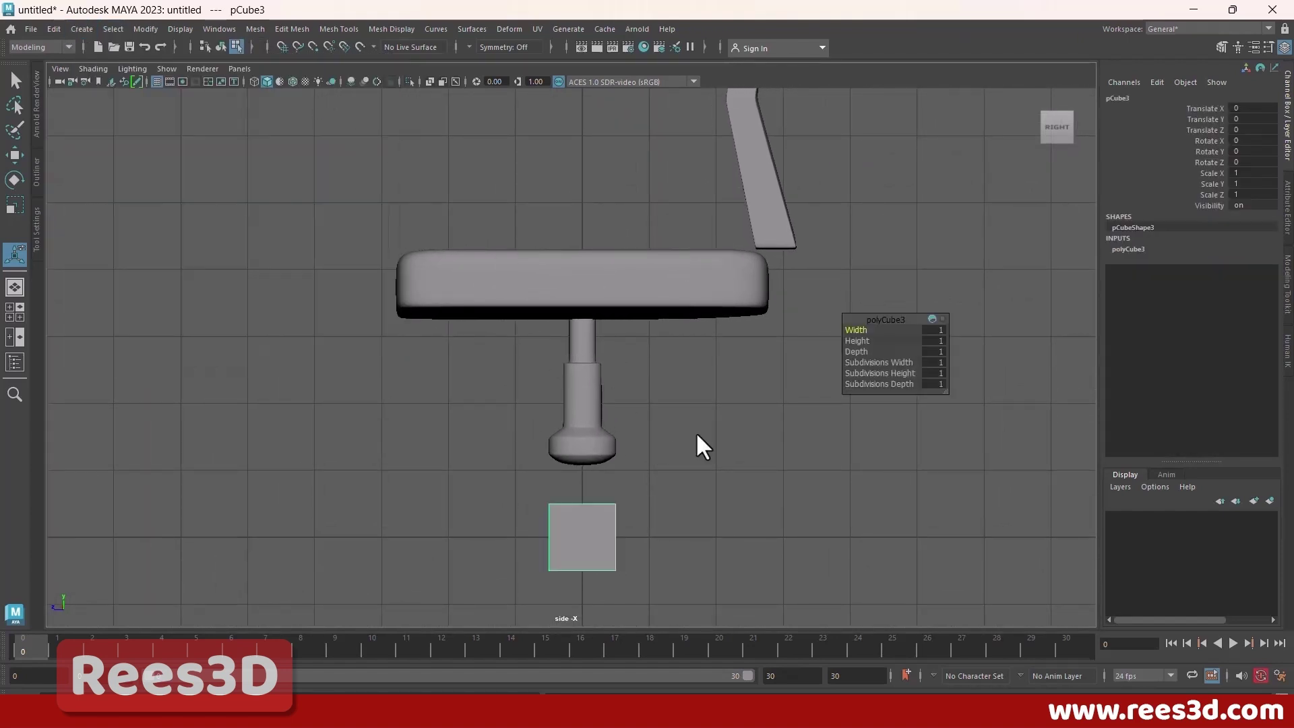
Step: Scale the cube uniformly to about 0.326 and raise it to about 1.278 in Y at the column's base
key(w)
key(e)
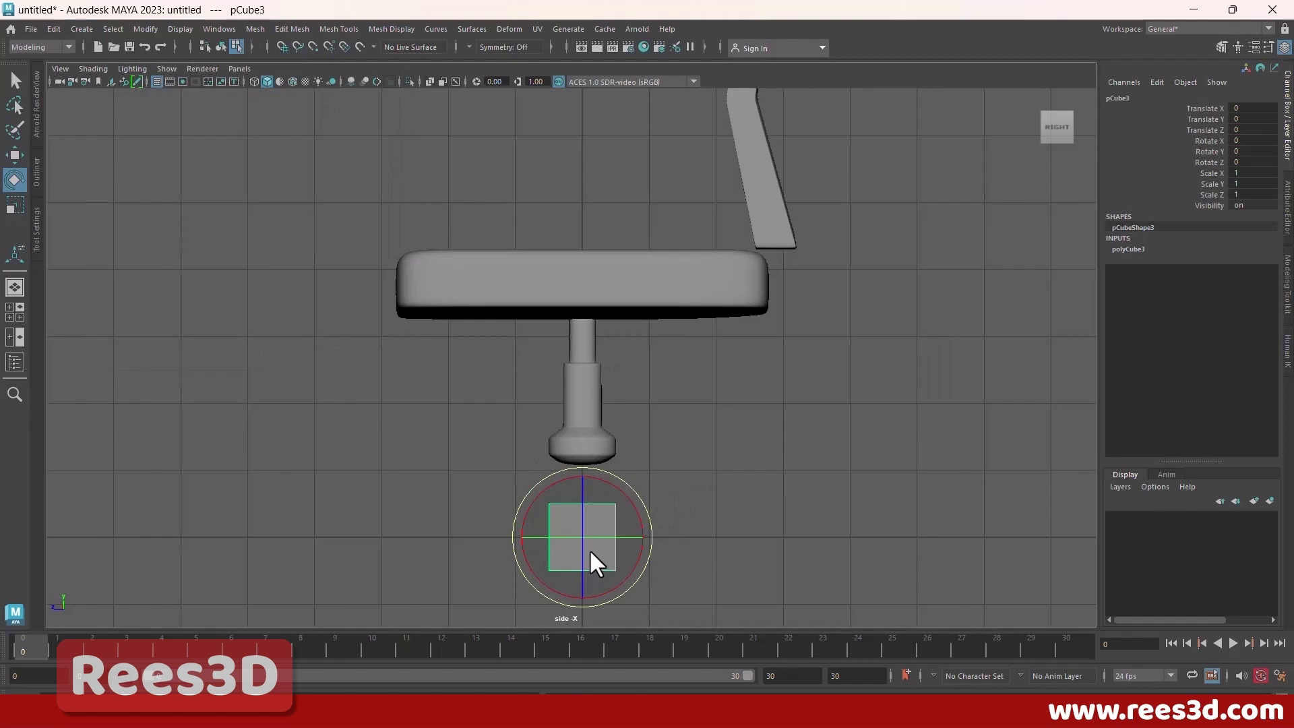
key(r)
drag(582, 538, 544, 563)
key(w)
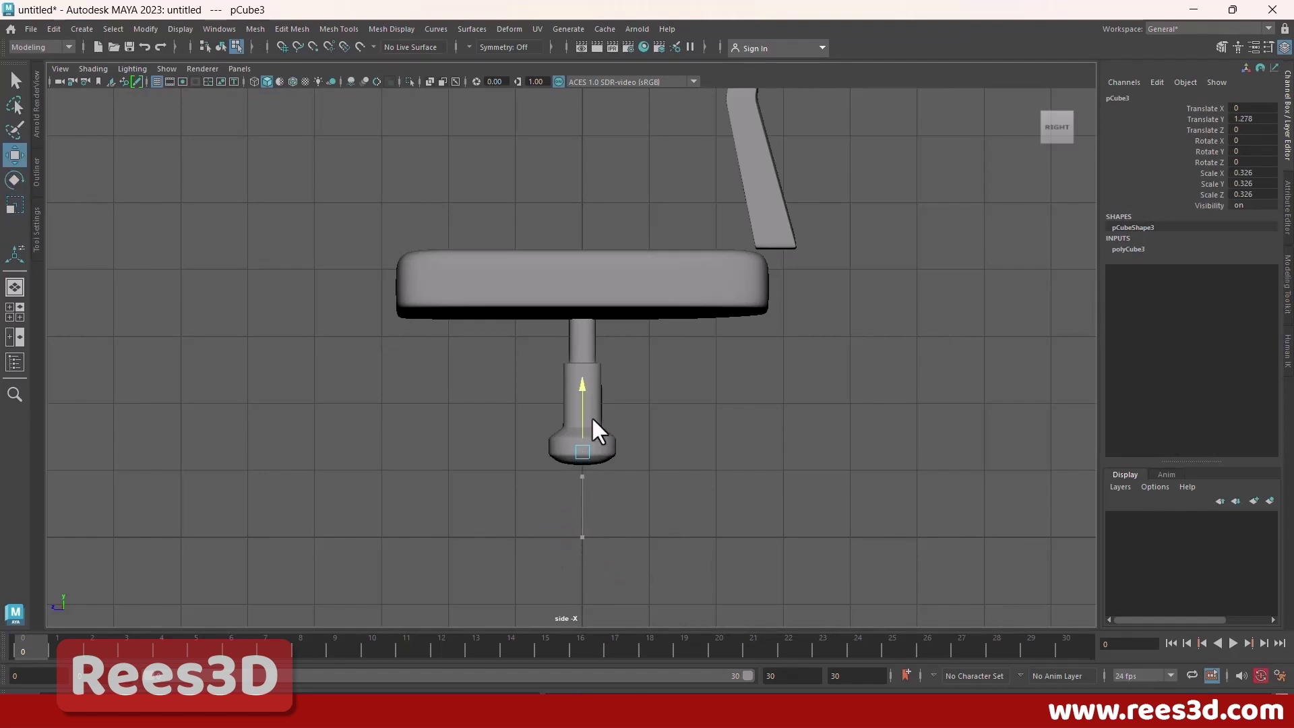
drag(592, 418, 592, 417)
Step: Select all of the cube's vertices and move them along Z to the backrest side of the column's base
right_drag(588, 413, 516, 461)
key(ctrl+z)
right_click(696, 384)
drag(460, 418, 674, 516)
drag(559, 450, 559, 450)
Step: Select only the lower vertices of the column's base and move them down to make the base taller
alt+right_drag(564, 450, 849, 492)
alt+middle_drag(691, 491, 650, 390)
alt+right_drag(651, 394, 985, 461)
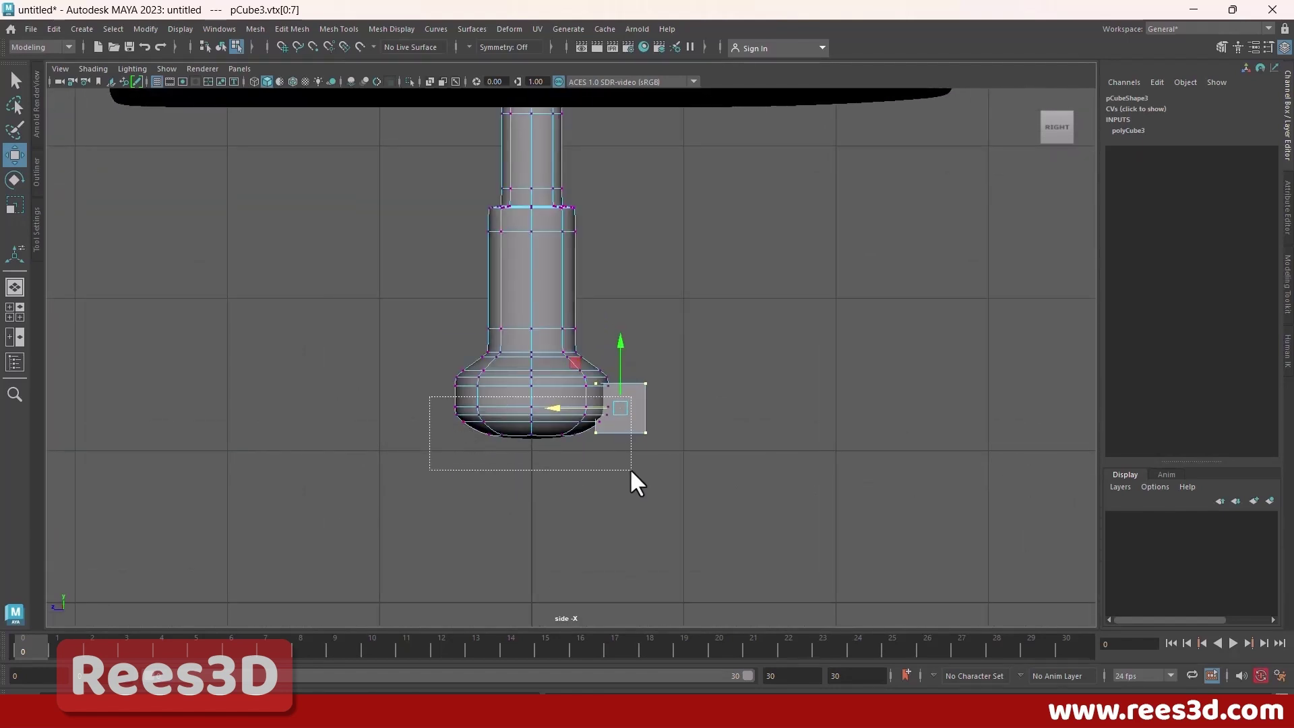
drag(629, 468, 631, 469)
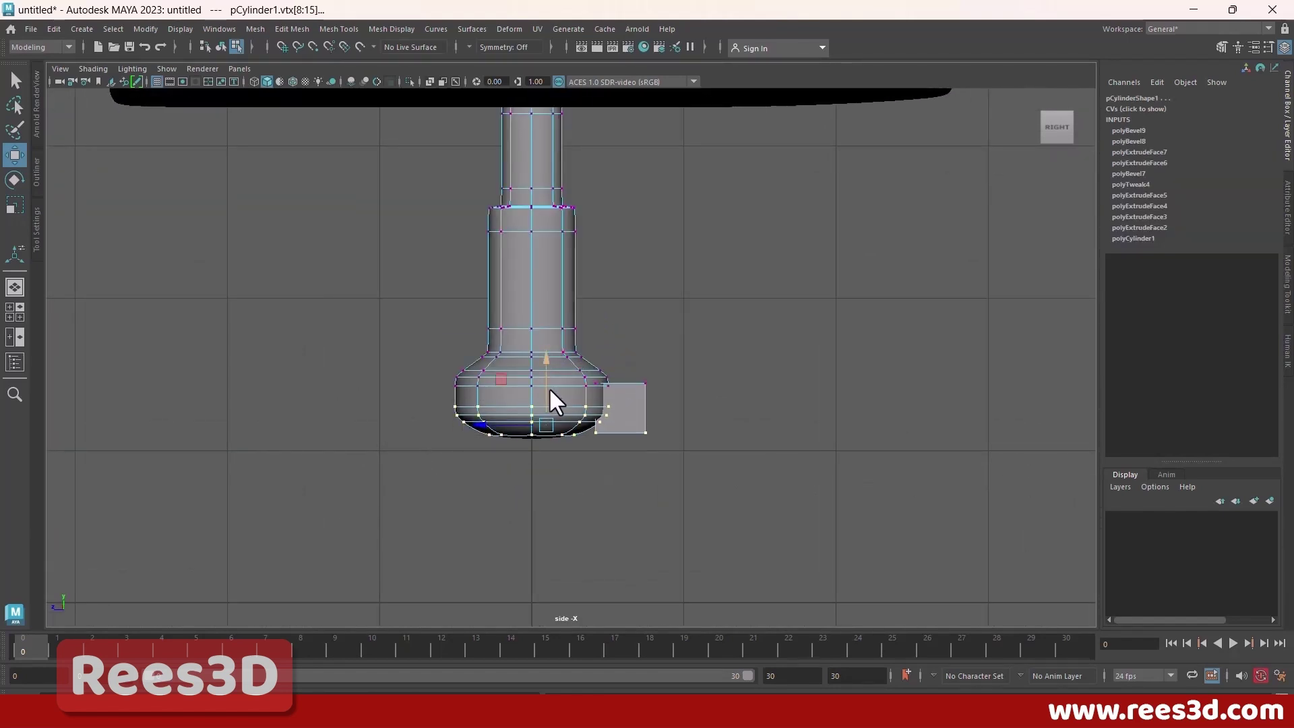
right_drag(549, 323, 615, 304)
right_drag(530, 287, 485, 281)
drag(531, 358, 536, 386)
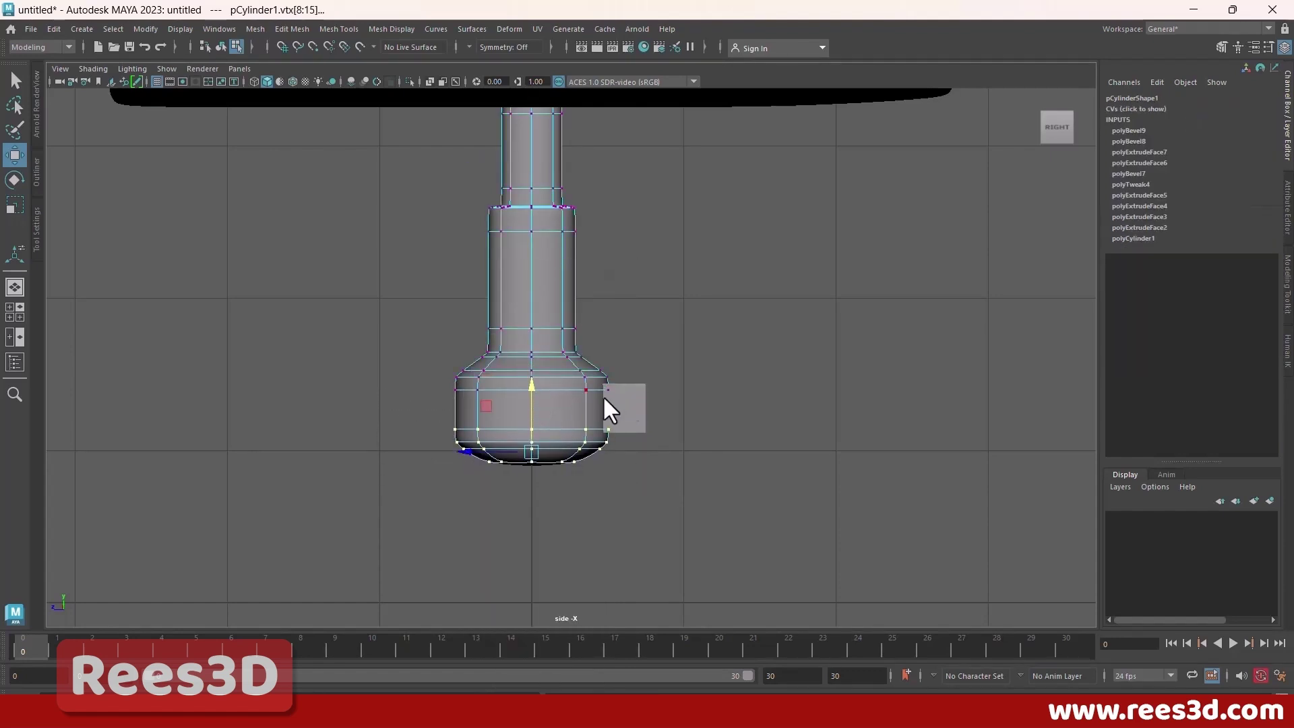
Step: Select the cube's face pointing away from the column in the perspective view, ready for extruding
right_drag(646, 401, 639, 420)
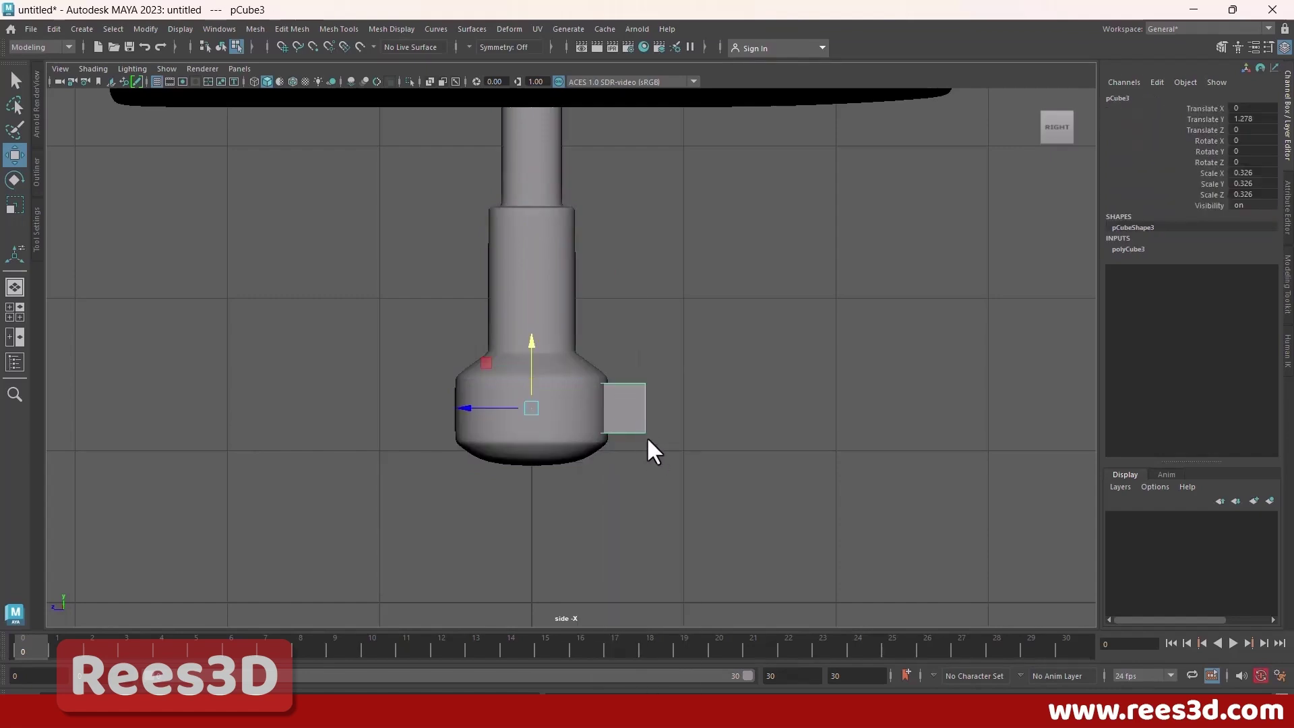
key(space)
key(space)
key(space)
key(space)
alt+drag(803, 296, 430, 424)
alt+right_drag(430, 423, 665, 425)
alt+drag(665, 426, 627, 385)
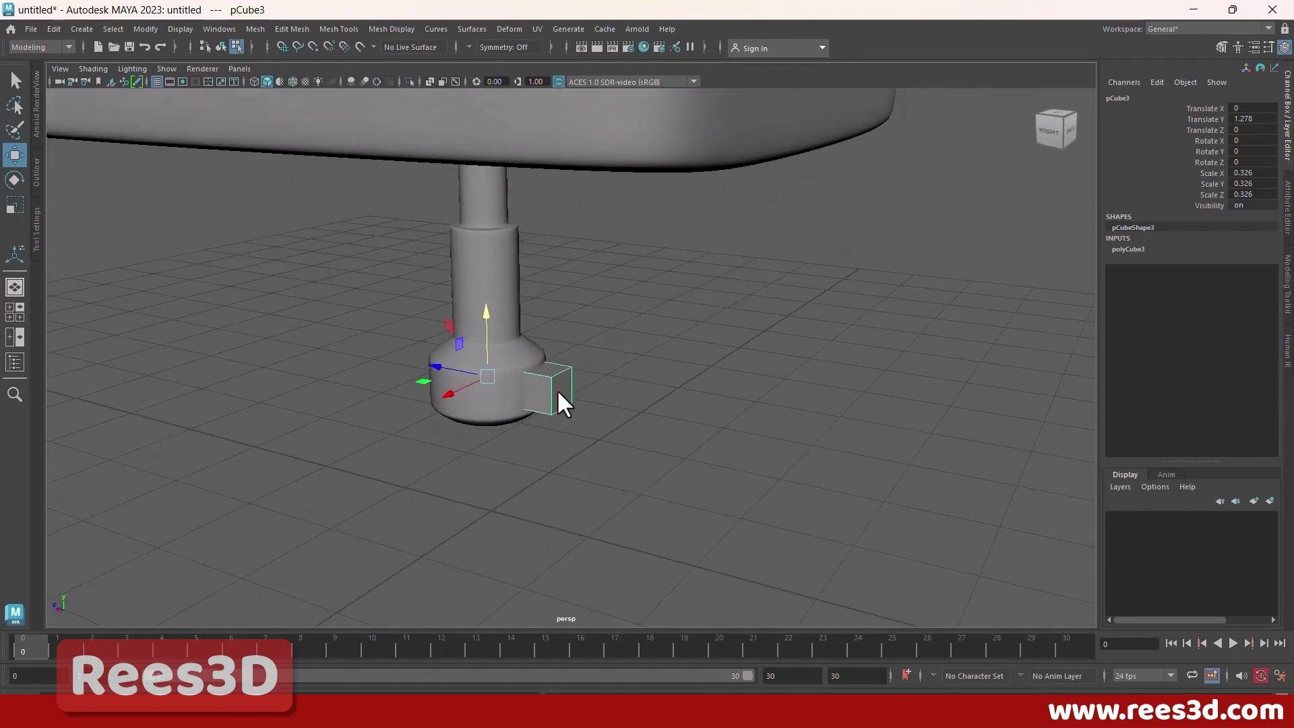
right_drag(562, 343, 561, 383)
click(573, 389)
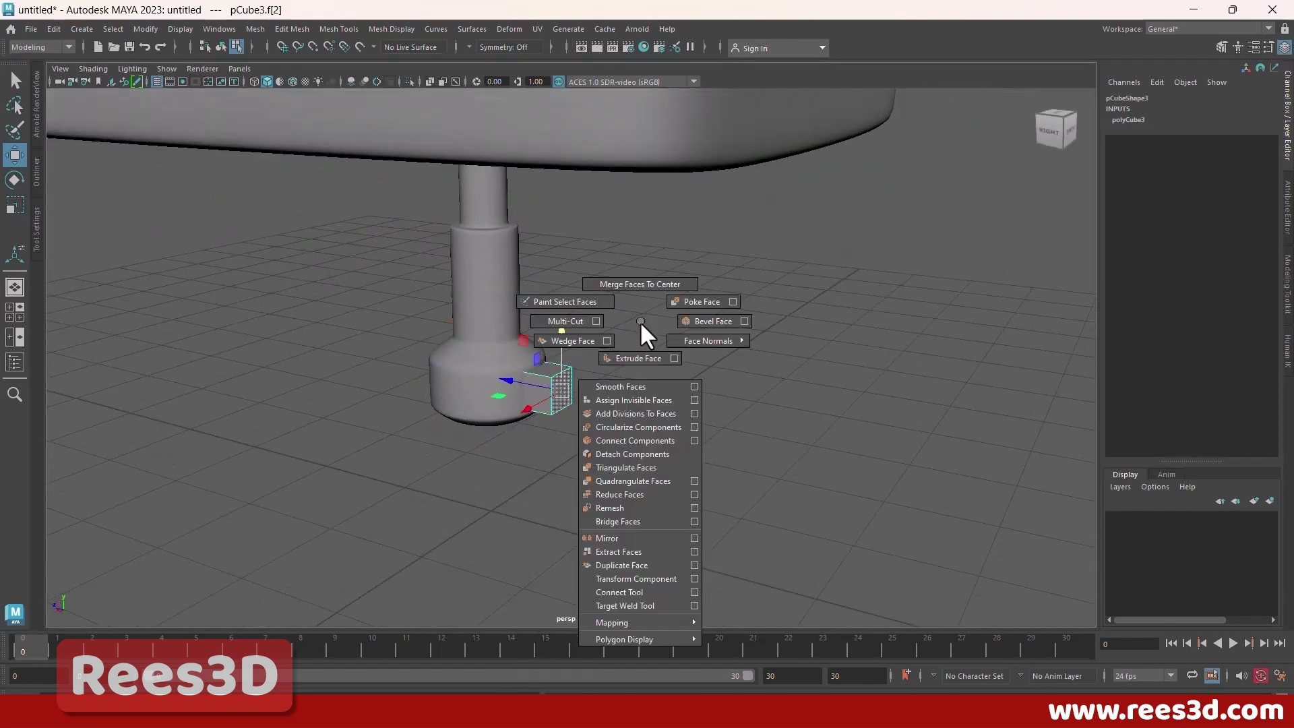
Step: Extrude the selected side face of the small block outward by about 1.42 to start a chair base leg
shift+right_click(640, 321)
shift+right_drag(640, 321, 640, 358)
alt+drag(631, 461, 714, 381)
Step: Lower the leg's extruded end face by about 0.35 in the side view so the arm slopes down
key(space)
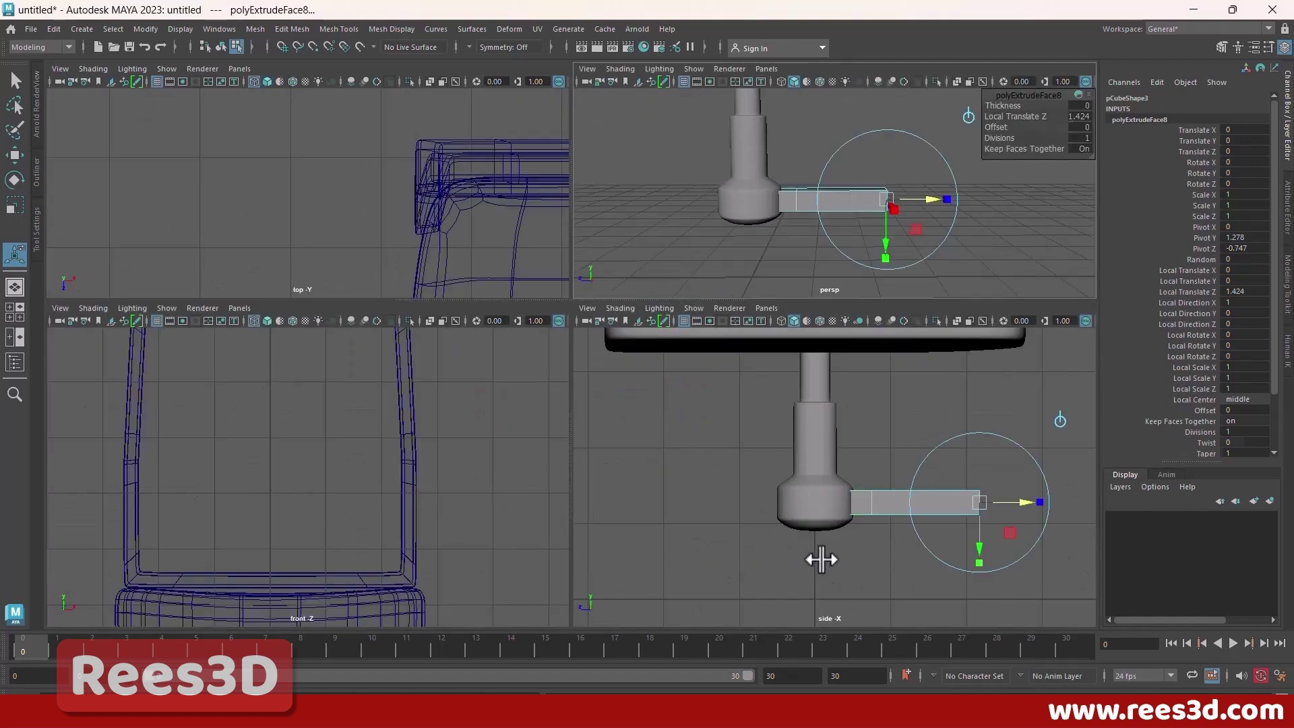
key(space)
alt+middle_drag(829, 505, 569, 496)
alt+right_drag(569, 496, 682, 496)
alt+middle_drag(682, 496, 762, 497)
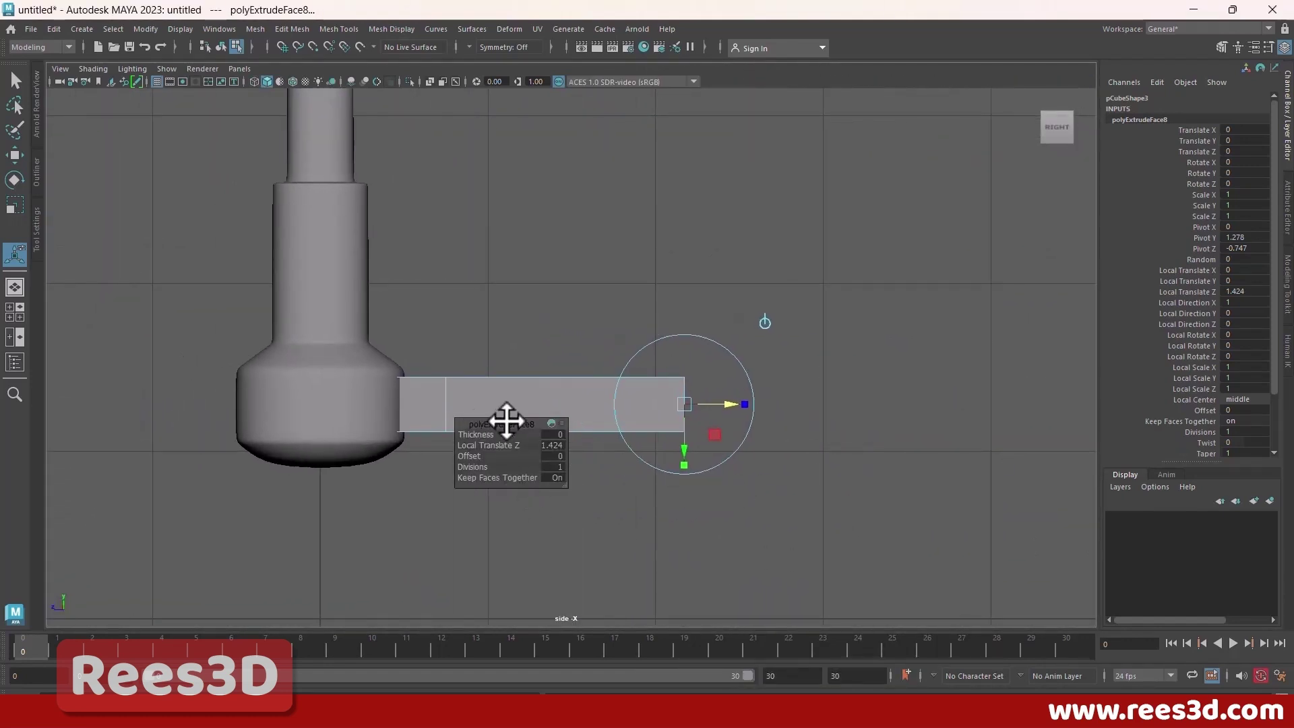
drag(506, 422, 1018, 266)
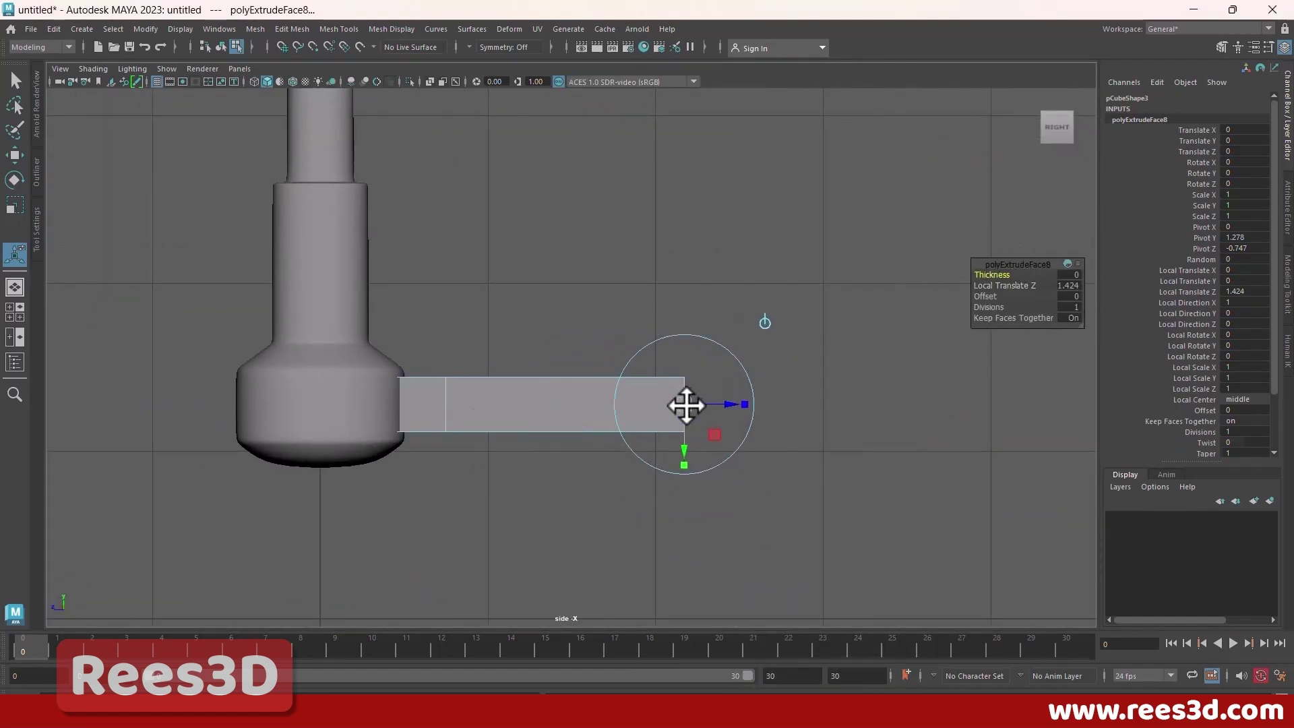
drag(685, 405, 684, 463)
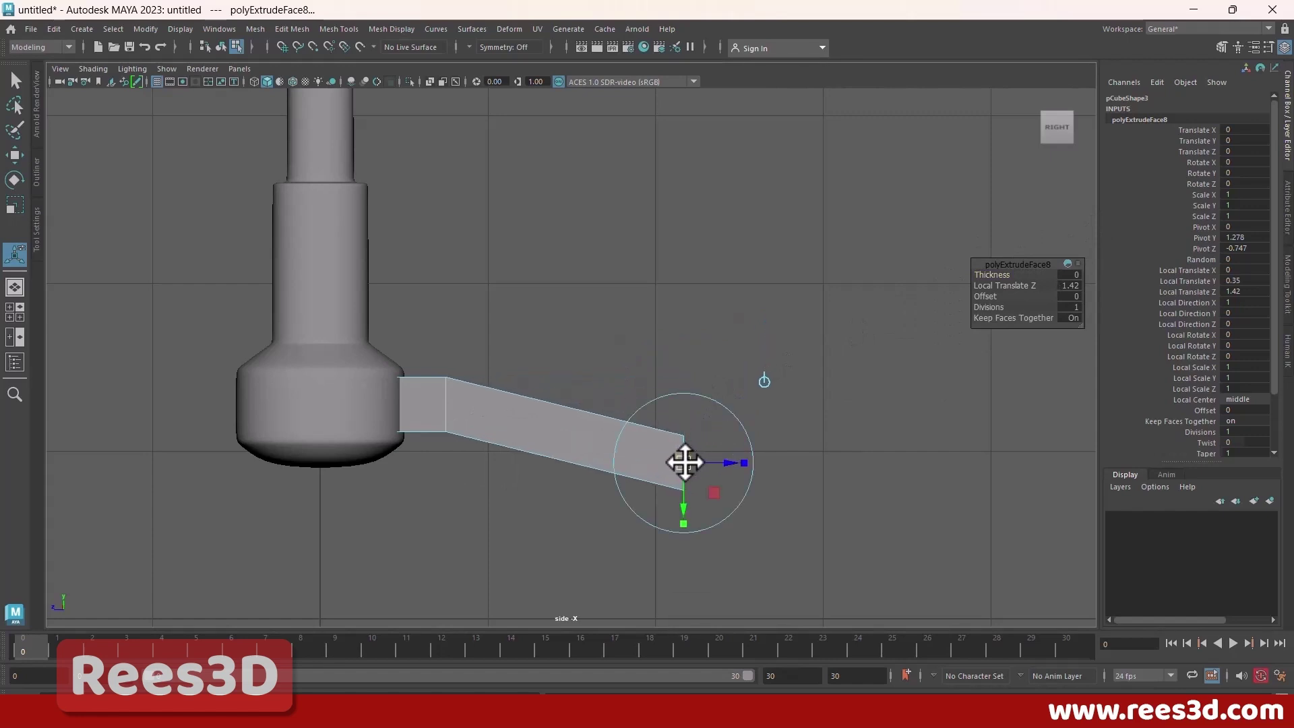
Step: Rotate the leg's end face toward the floor and extrude a short segment from it to begin the bend
key(e)
drag(720, 417, 756, 488)
shift+right_drag(674, 453, 678, 463)
key(w)
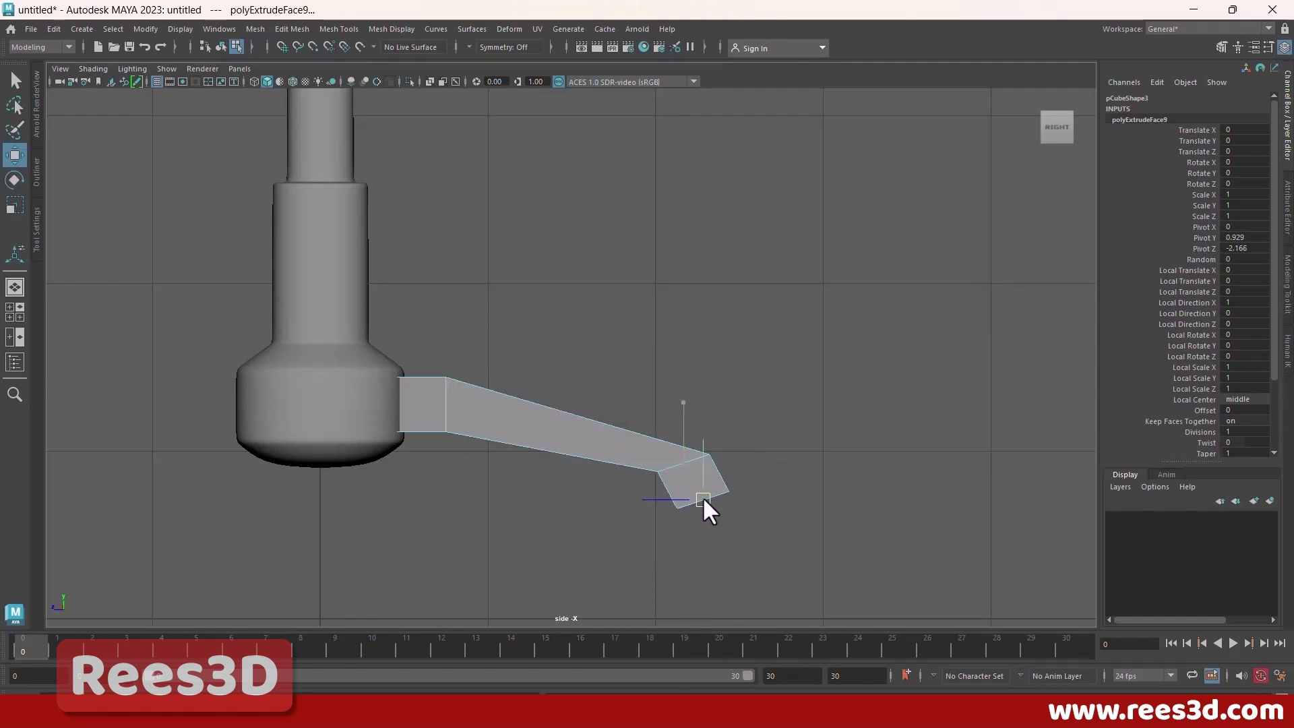
Step: Extrude another segment of about 0.14 from the bend and rotate its end face until it is horizontal
key(e)
shift+right_drag(751, 464, 751, 434)
drag(713, 530, 708, 551)
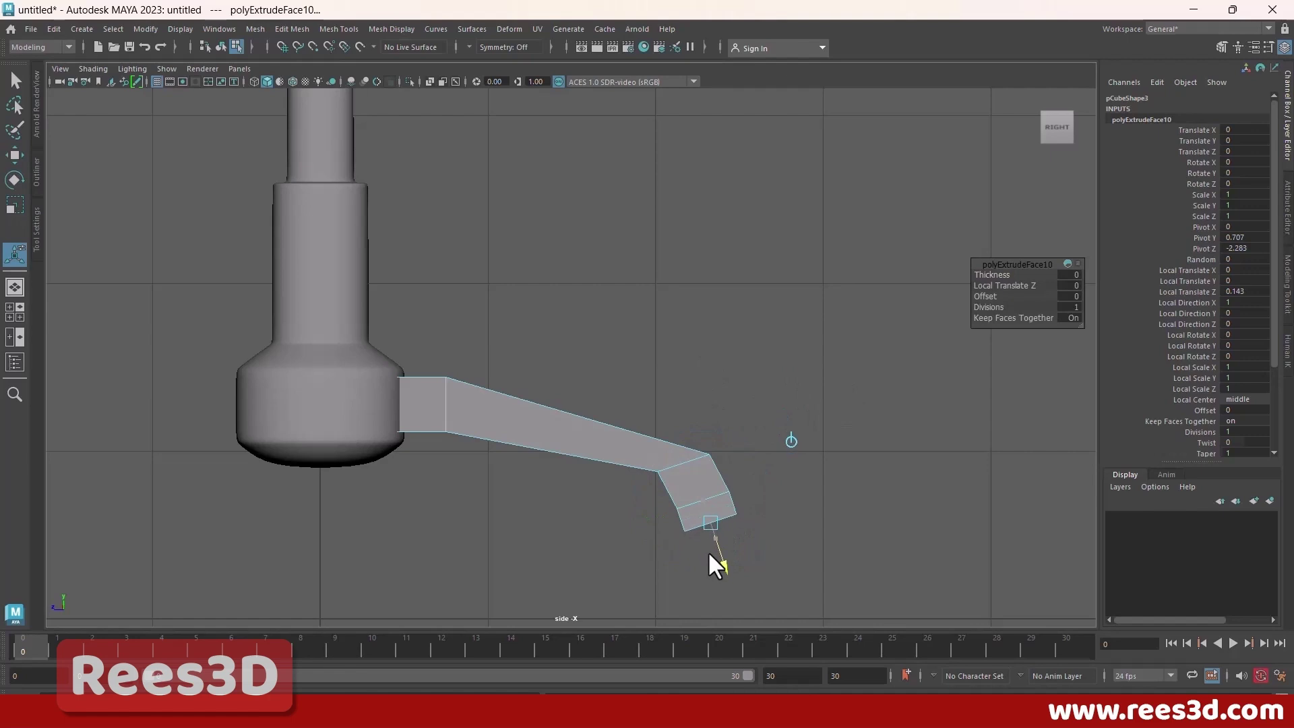
key(e)
mouse_move(756, 482)
mouse_down()
mouse_move(772, 532)
mouse_move(756, 468)
mouse_up()
Step: Rotate the vertices where the sloped arm meets the bend so that the joint is mitred
alt+middle_drag(711, 485, 671, 404)
scroll(701, 461, up, 2)
alt+middle_drag(700, 458, 656, 455)
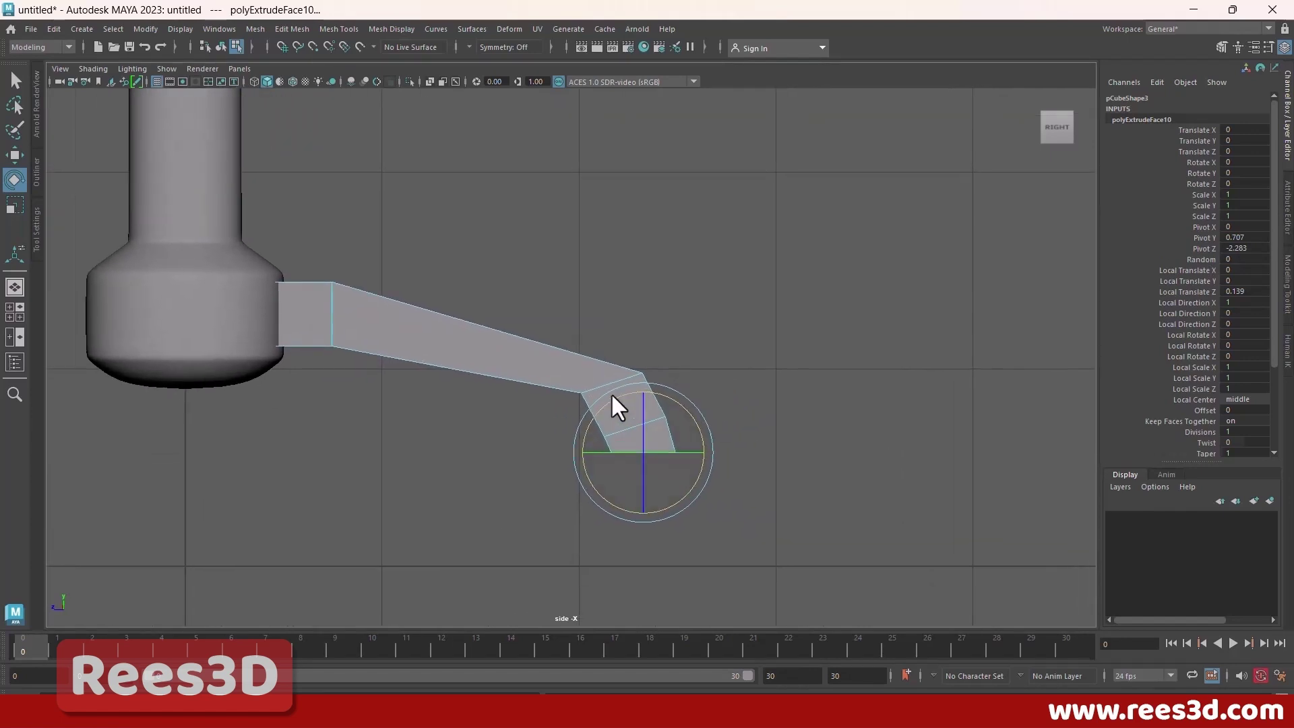
right_drag(611, 393, 530, 377)
drag(524, 357, 674, 402)
key(w)
key(e)
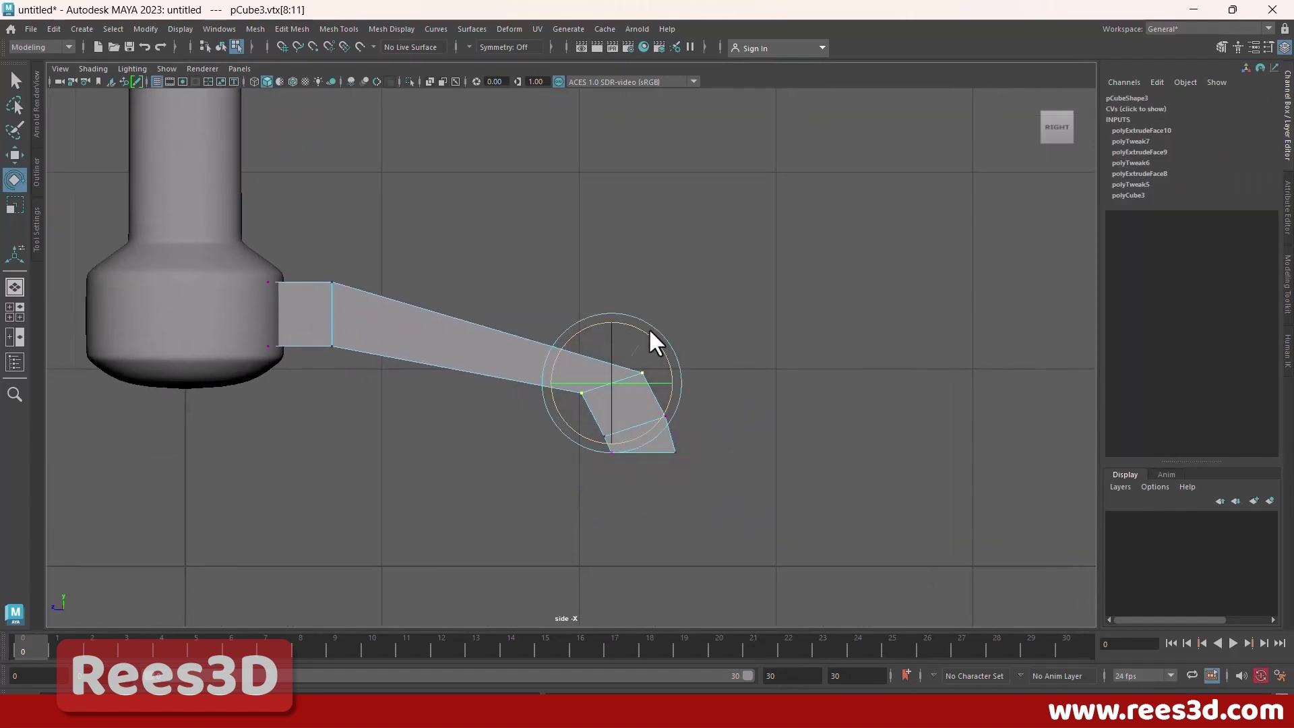
drag(648, 328, 608, 313)
Step: Move the edge loop between the two bend segments slightly up and outward to even out the curve
key(w)
double_click(630, 419)
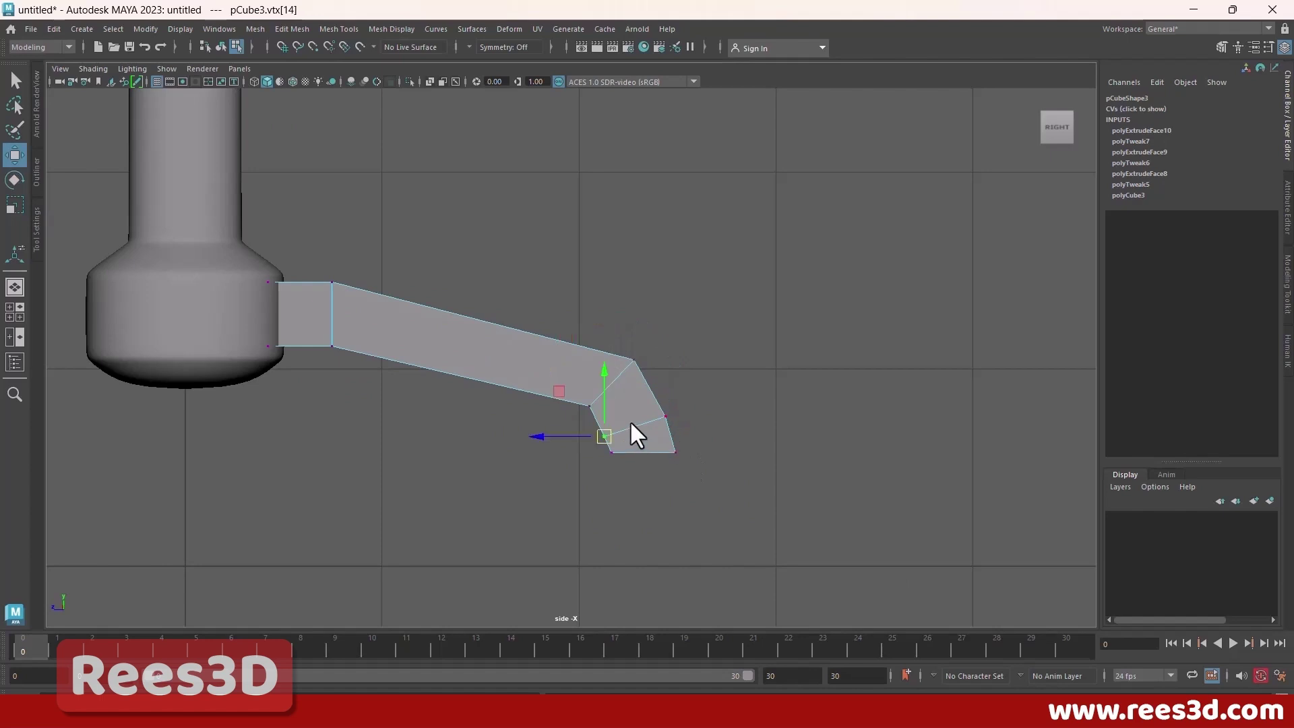
right_drag(641, 432, 640, 391)
double_click(633, 426)
drag(633, 426, 636, 416)
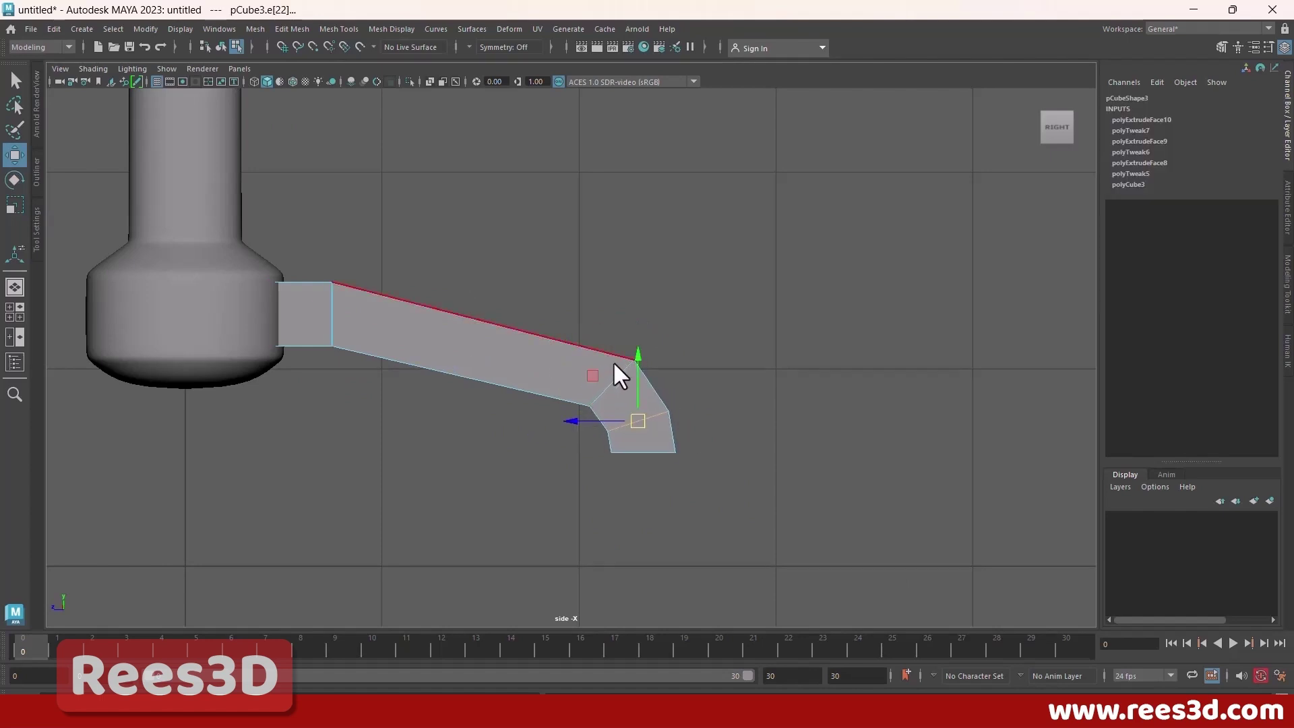
Step: Scale down all vertices of the leg's bent end and raise them so that the arm tapers
drag(533, 305, 752, 562)
key(e)
key(r)
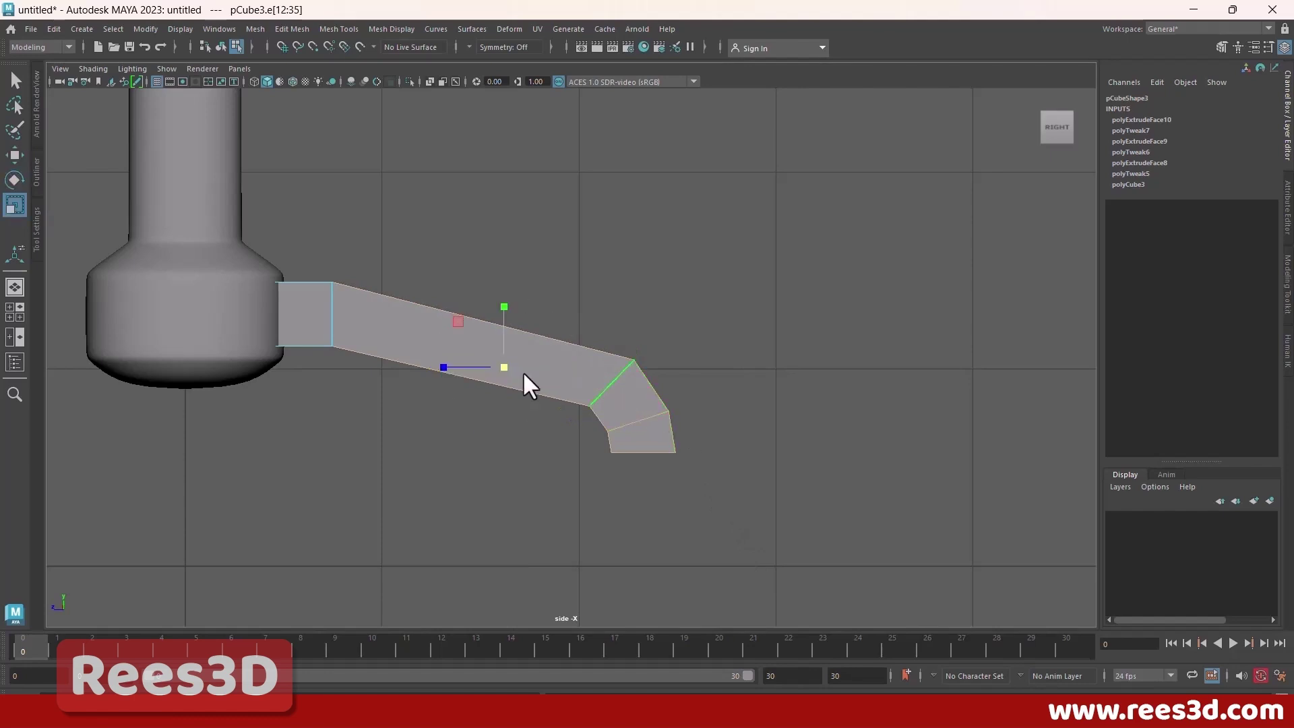
right_drag(523, 371, 483, 369)
drag(550, 330, 746, 552)
drag(639, 406, 632, 334)
key(w)
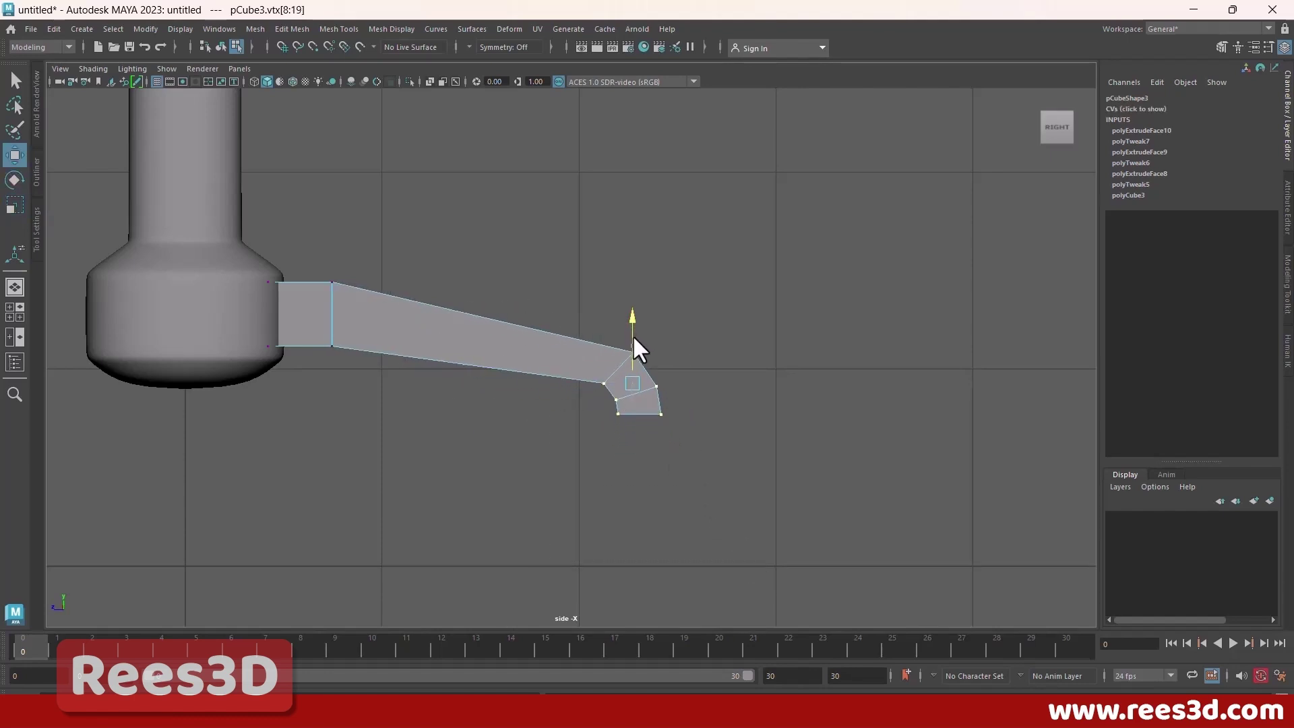
Step: Insert an edge loop around the middle of the leg's arm and raise it to arch the arm
right_drag(602, 345, 585, 426)
shift+right_click(438, 325)
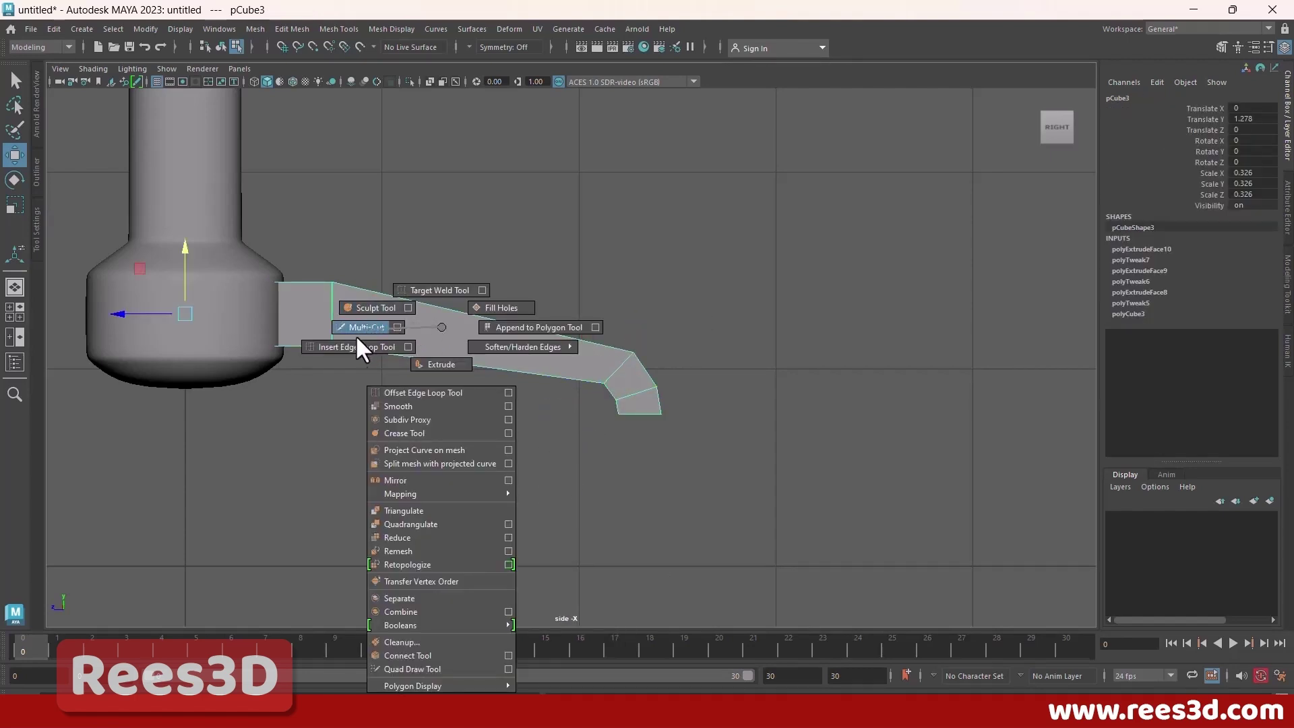
shift+right_drag(356, 335, 358, 334)
ctrl+click(482, 313)
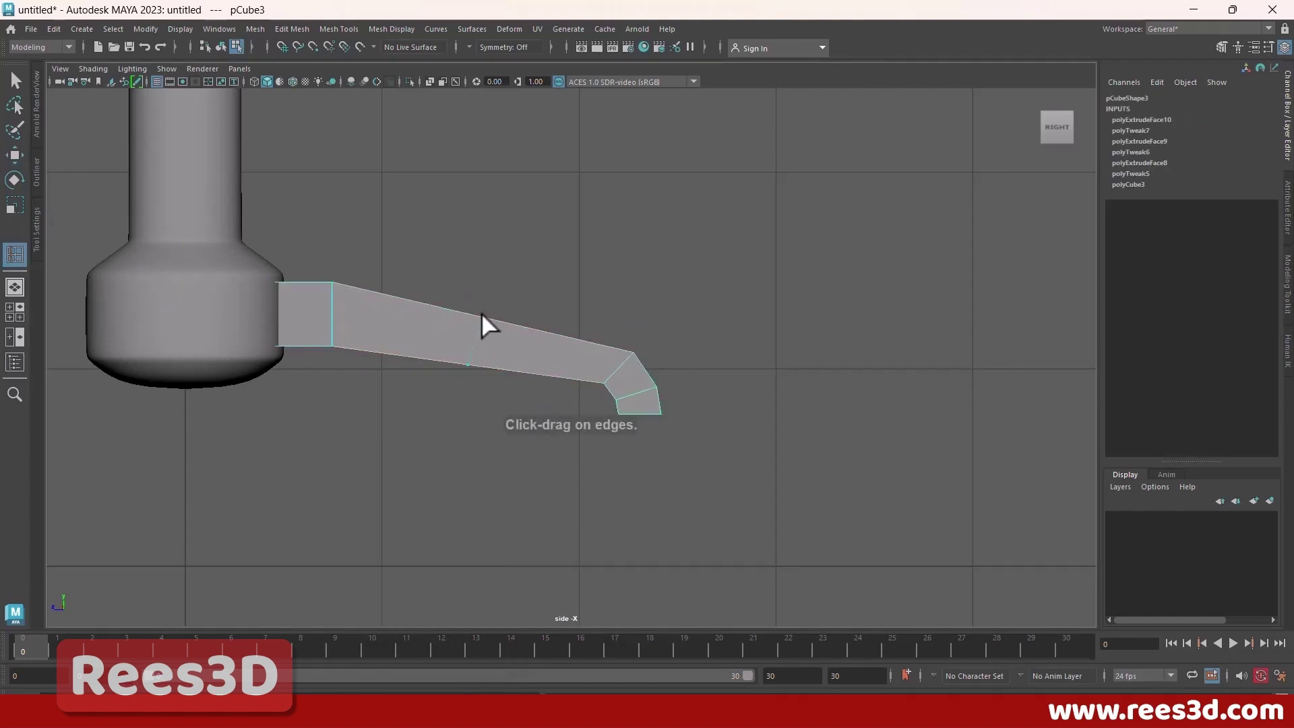
key(w)
drag(474, 275, 477, 265)
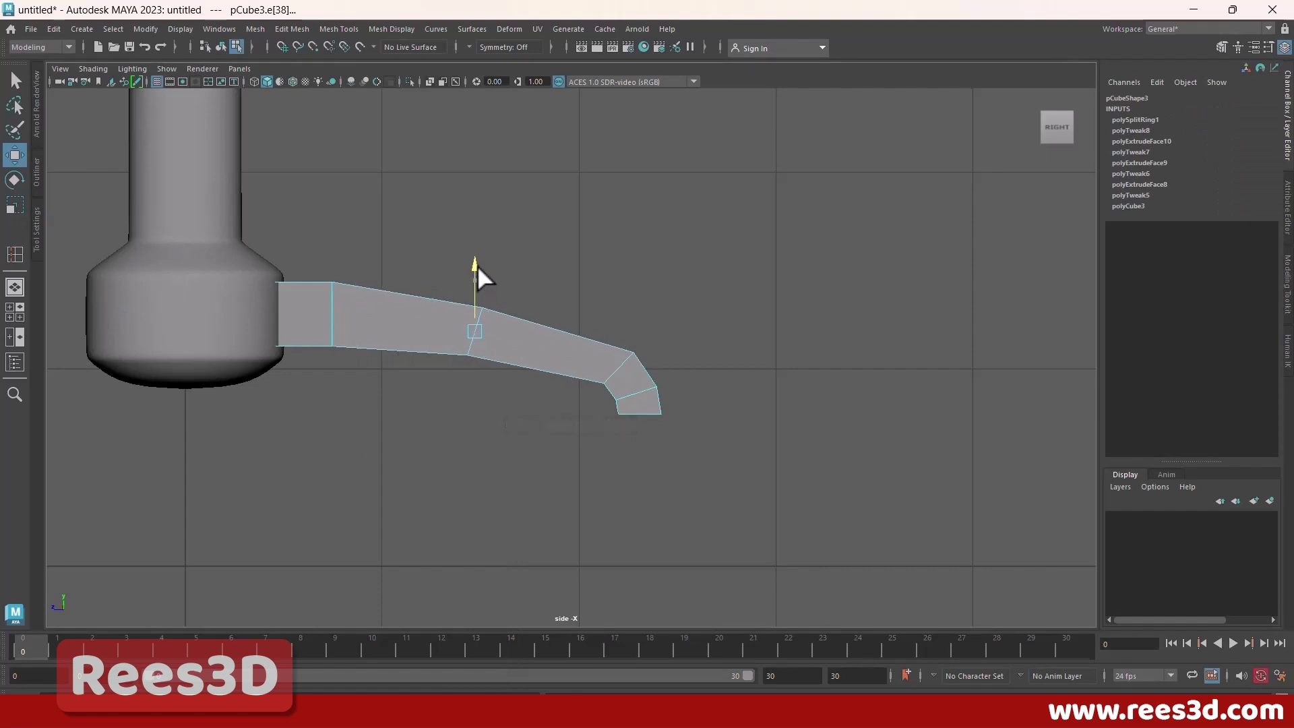
Step: Insert an edge loop midway between the arm's middle loop and the bend, and raise it slightly
click(15, 254)
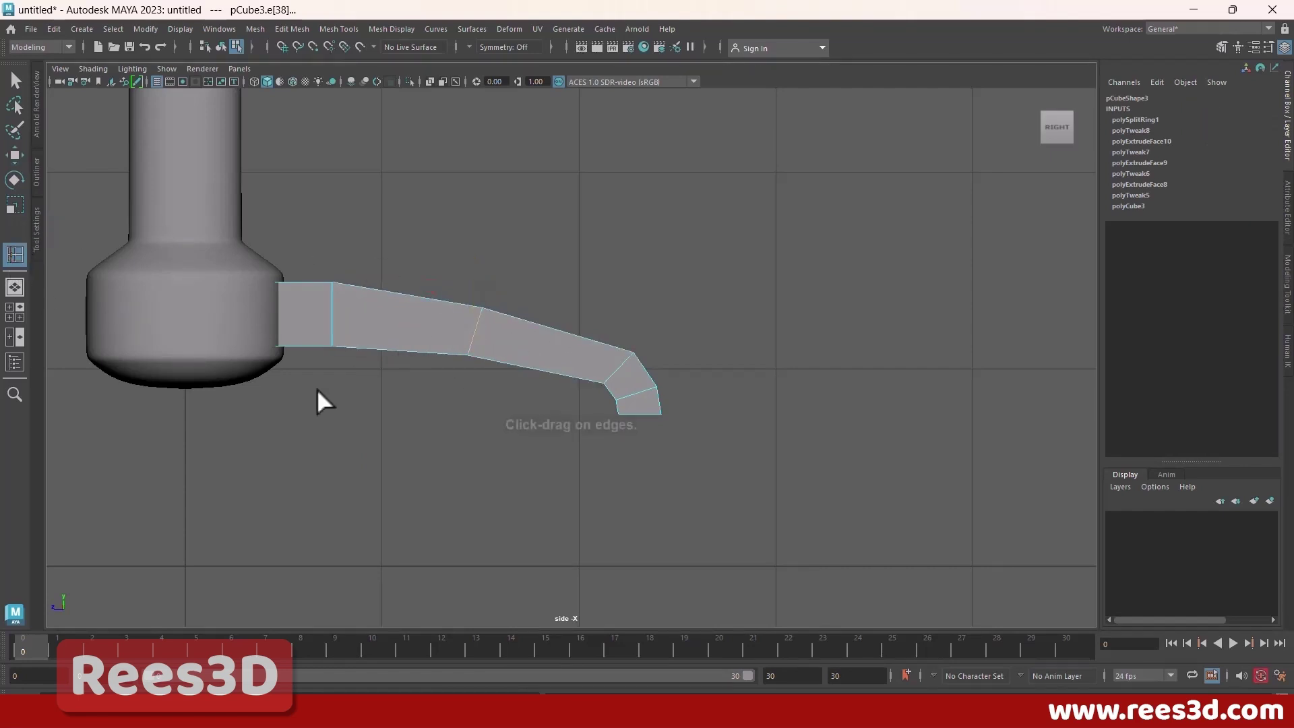
click(565, 331)
key(w)
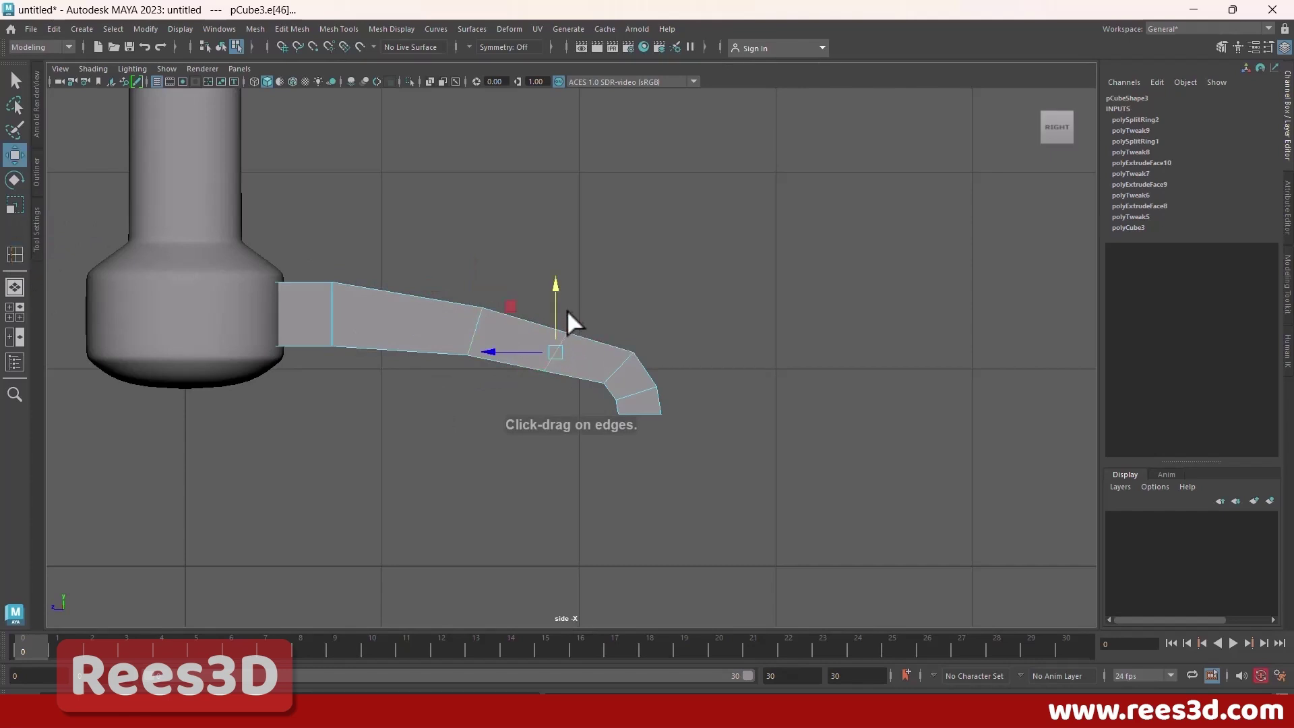
drag(554, 293, 557, 288)
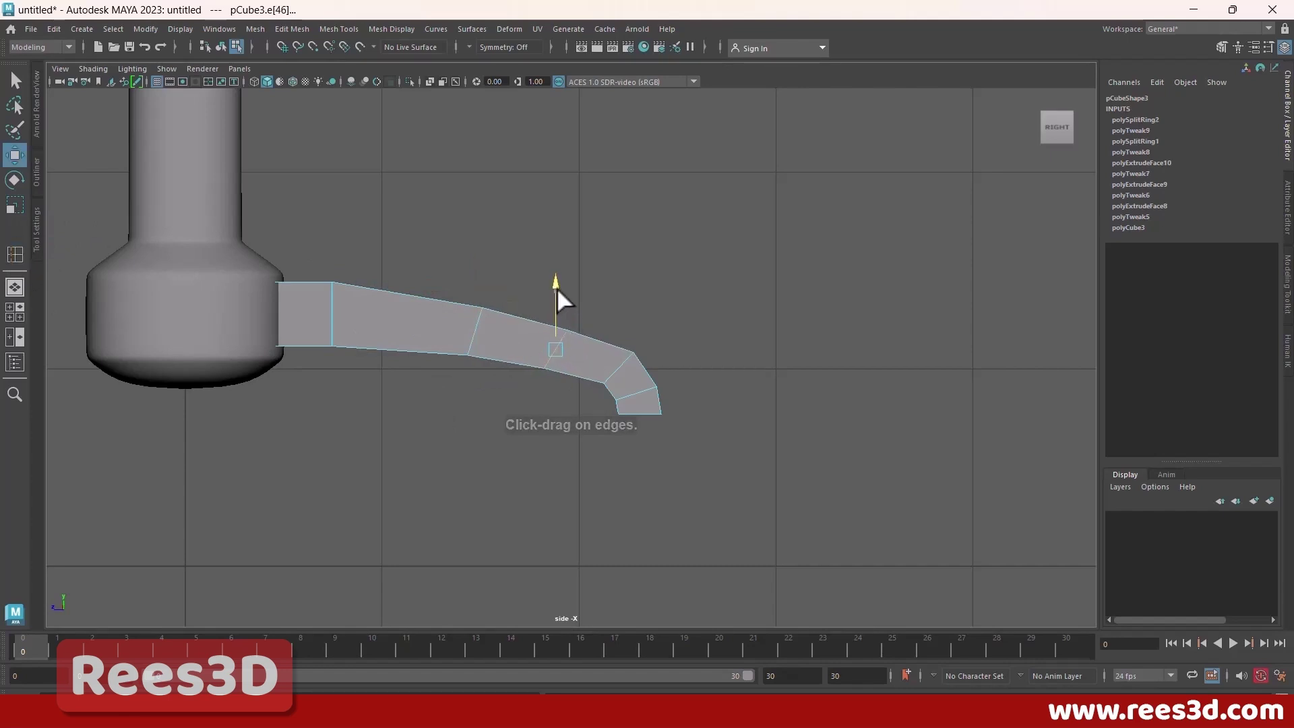
Step: Insert an edge loop between the arm's middle loop and the column side, raise it slightly, and return to object selection
click(15, 256)
click(399, 289)
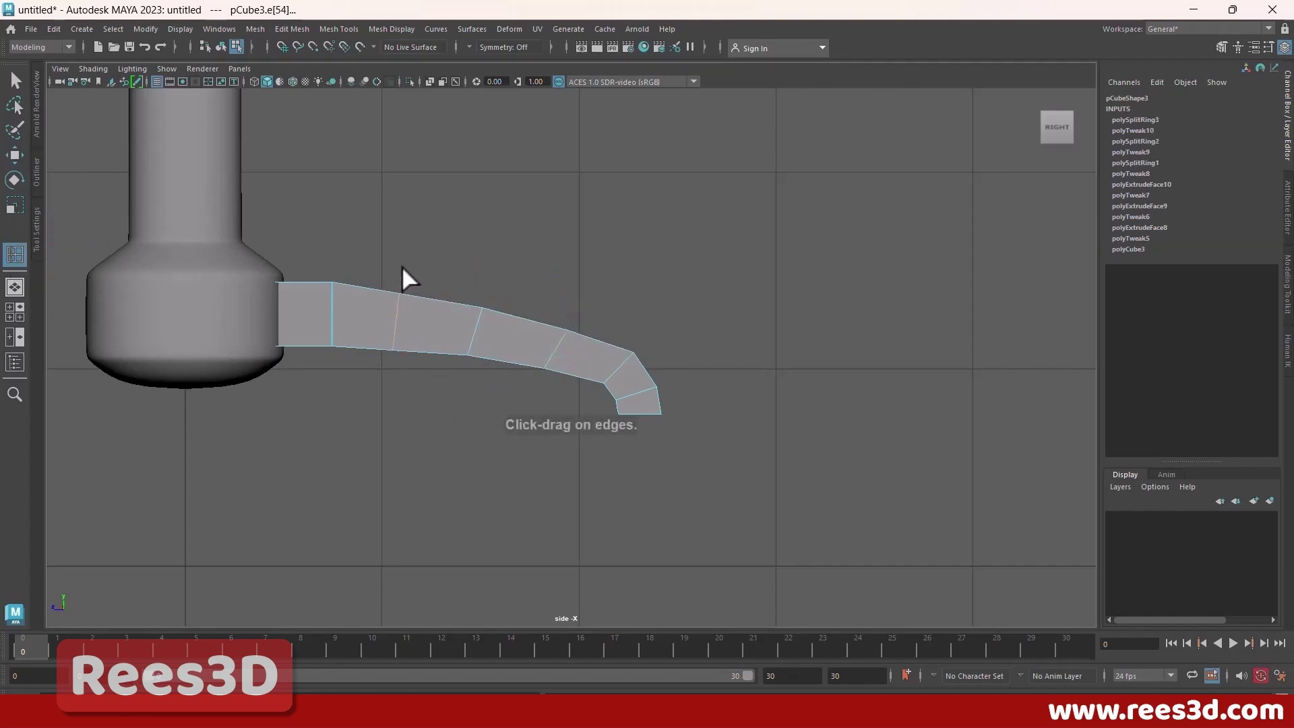
key(w)
right_click(608, 343)
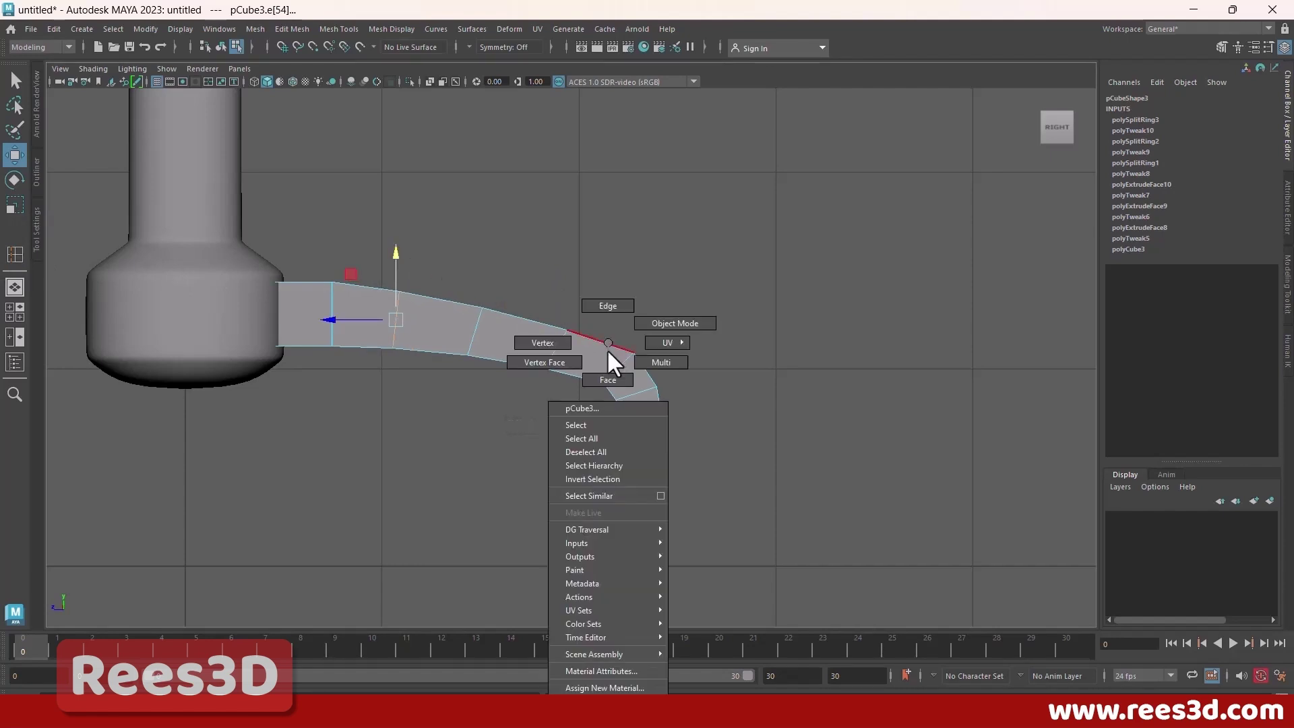
click(573, 426)
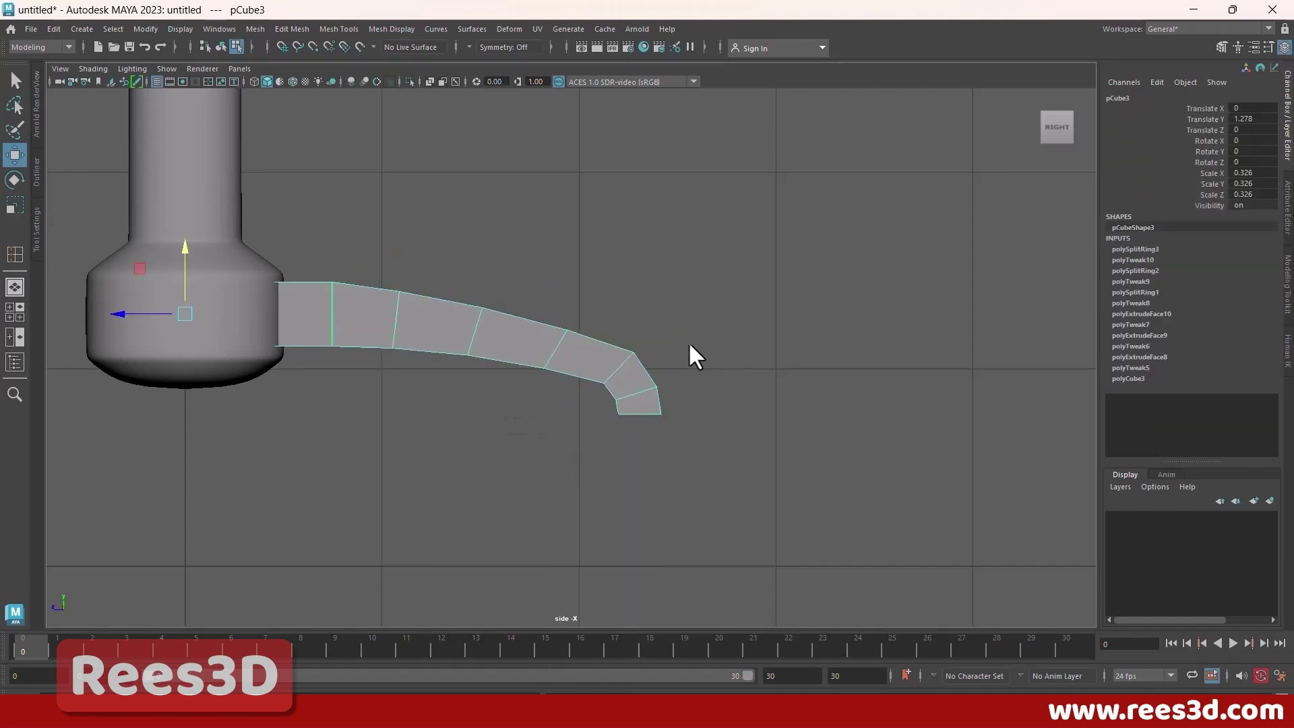
Step: Preview the leg smoothed in the perspective view and examine its curve
key(space)
key(space)
alt+drag(815, 352, 759, 387)
key(3)
alt+right_drag(673, 438, 813, 441)
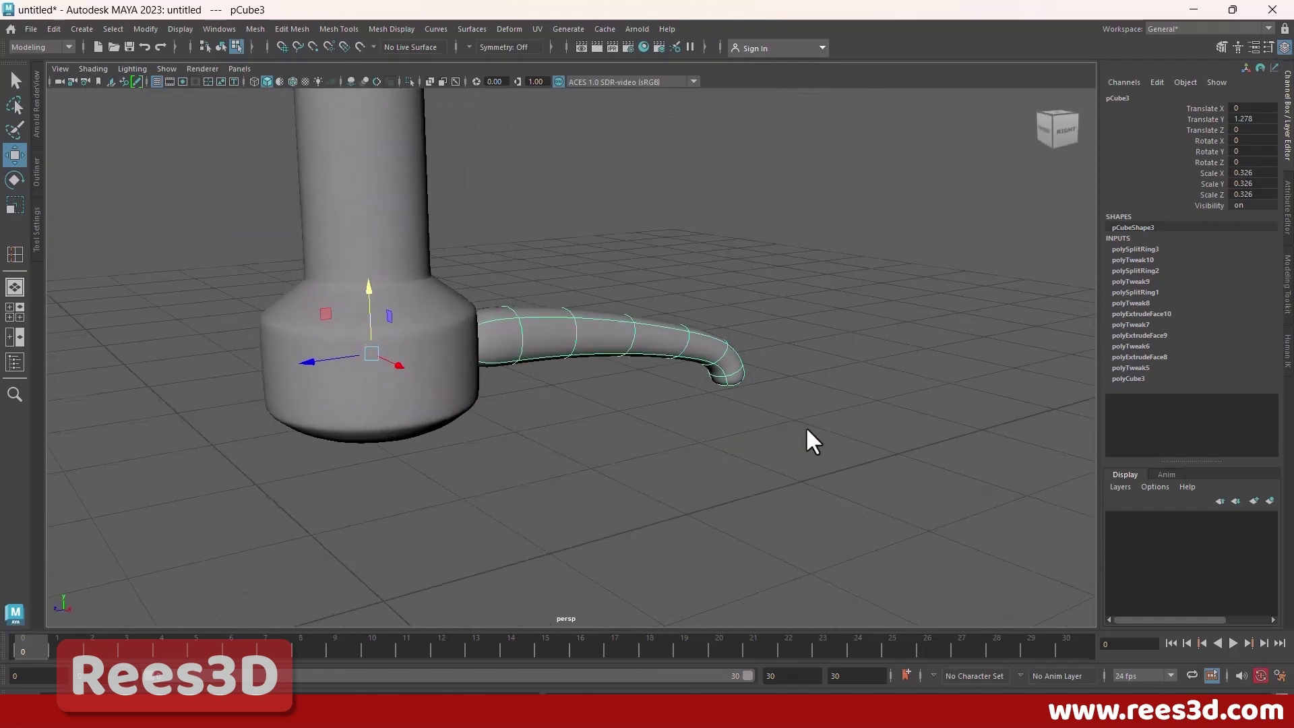
alt+drag(807, 430, 780, 463)
Step: Turn off the leg's smooth preview and insert a supporting edge loop close to its lower end face
key(1)
key(F10)
shift+right_click(734, 374)
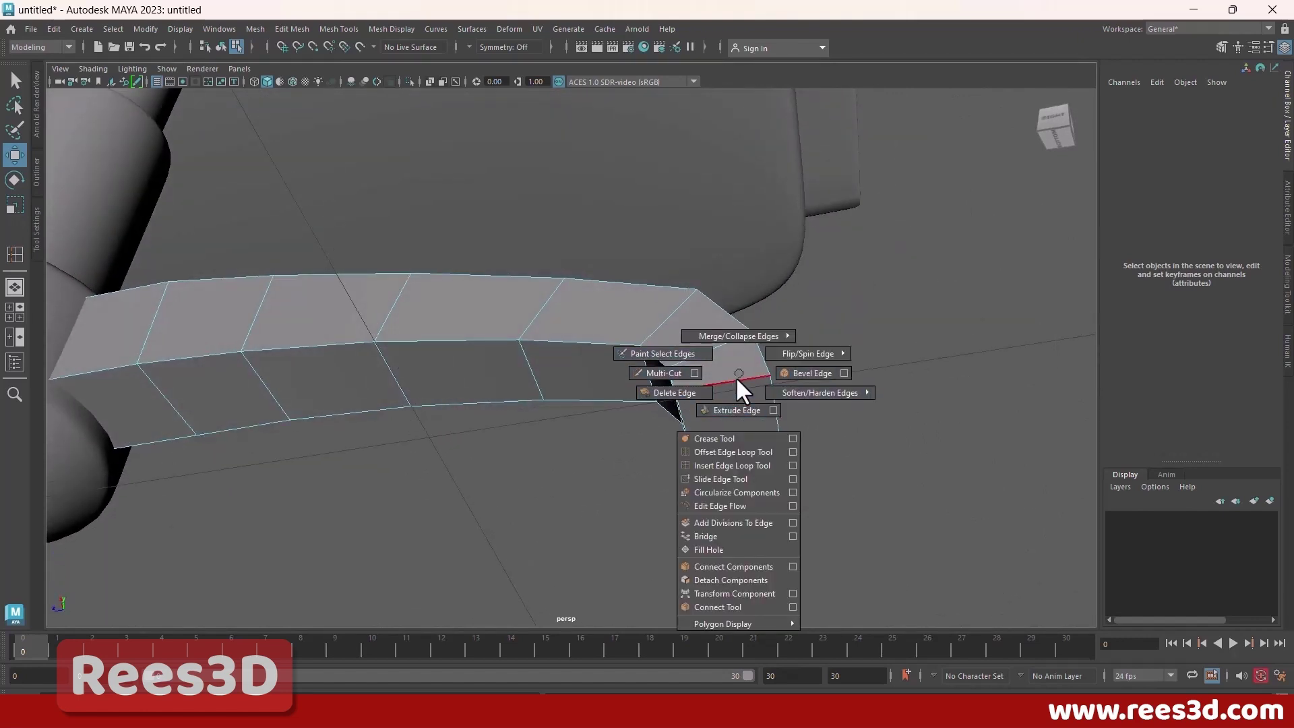
click(14, 257)
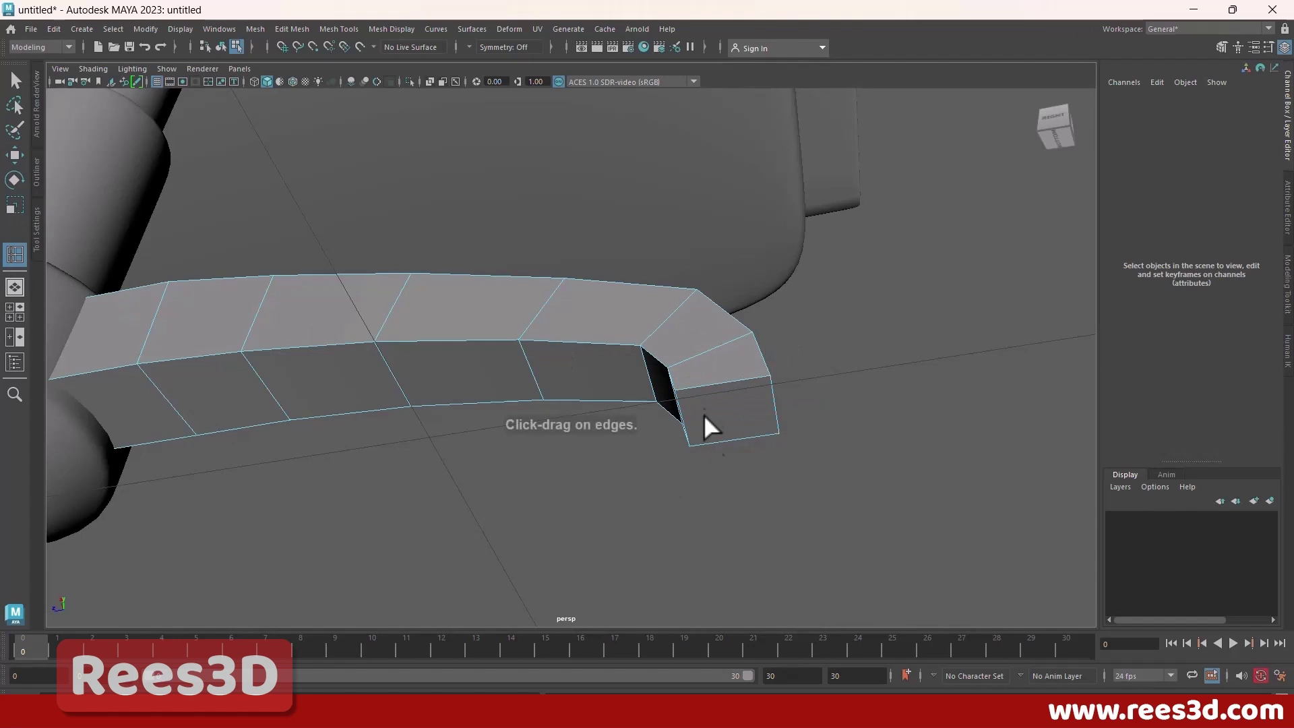
alt+drag(734, 410, 726, 370)
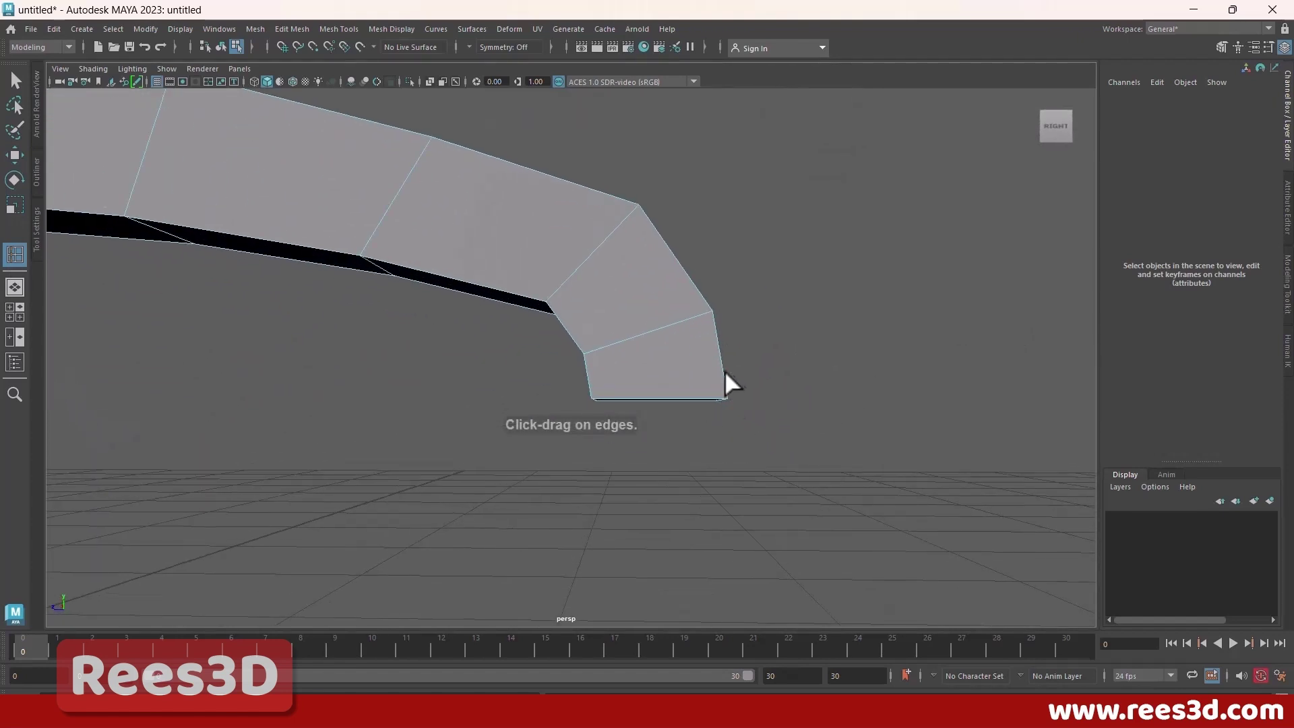
click(723, 375)
Step: Insert a supporting edge loop close to the leg's inner end inside the column base, working in wireframe
alt+drag(710, 415, 572, 382)
alt+middle_drag(483, 391, 523, 414)
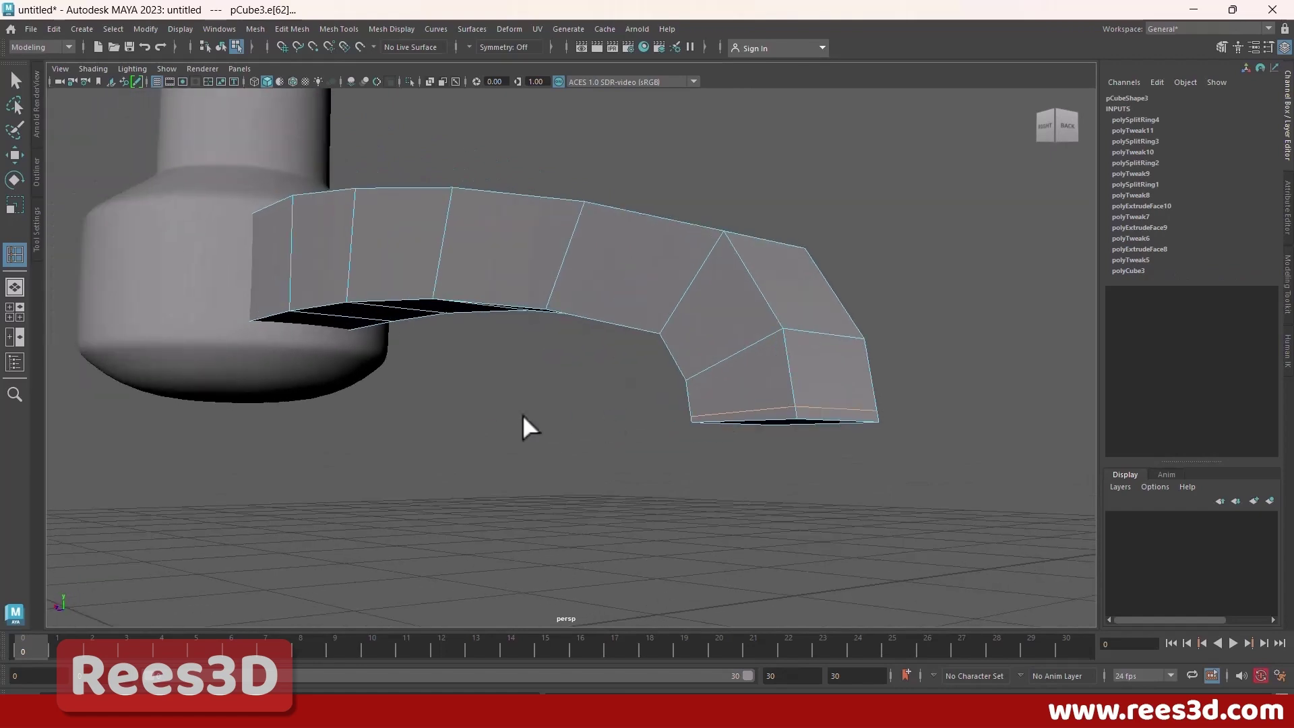
alt+drag(523, 414, 411, 448)
alt+right_drag(410, 447, 459, 397)
alt+drag(459, 397, 400, 399)
alt+middle_drag(400, 399, 812, 391)
alt+drag(387, 391, 427, 382)
key(3)
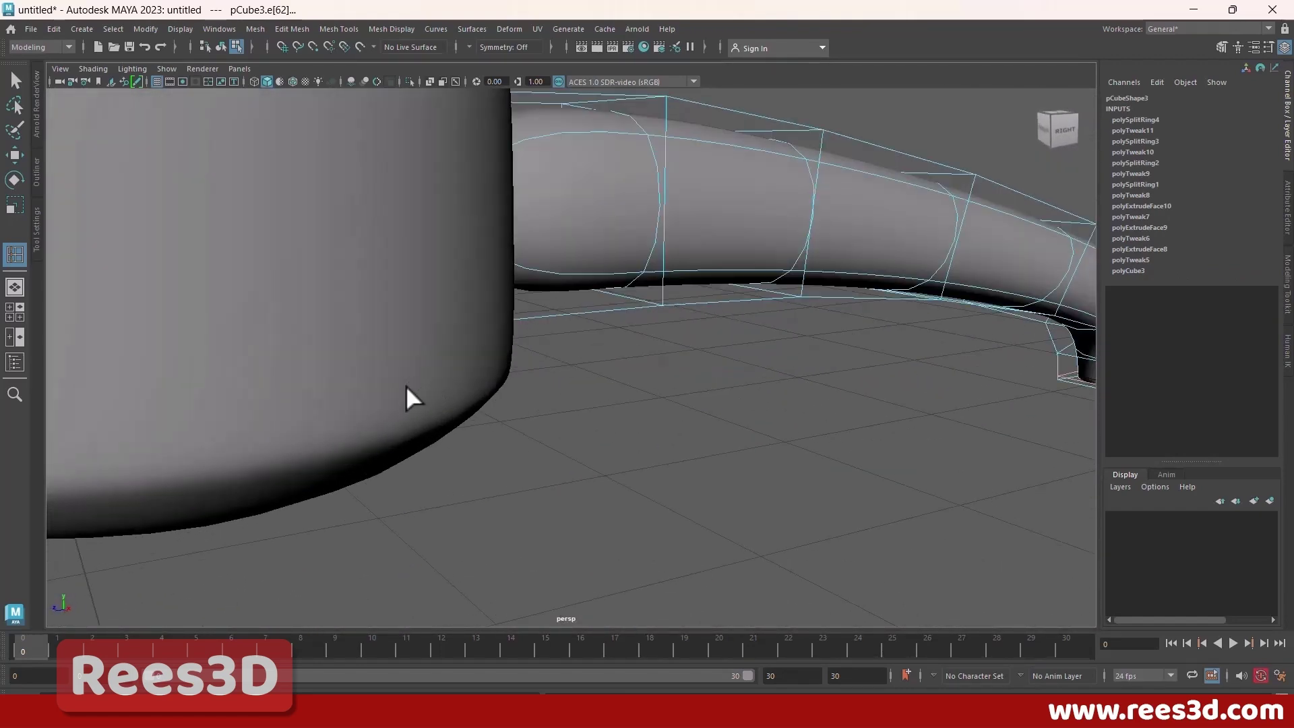
key(4)
mouse_move(413, 375)
alt+mouse_down()
mouse_move(520, 370)
mouse_move(511, 248)
mouse_move(492, 279)
alt+mouse_up()
scroll(674, 403, down, 5)
alt+middle_drag(662, 408, 547, 415)
alt+drag(548, 415, 484, 426)
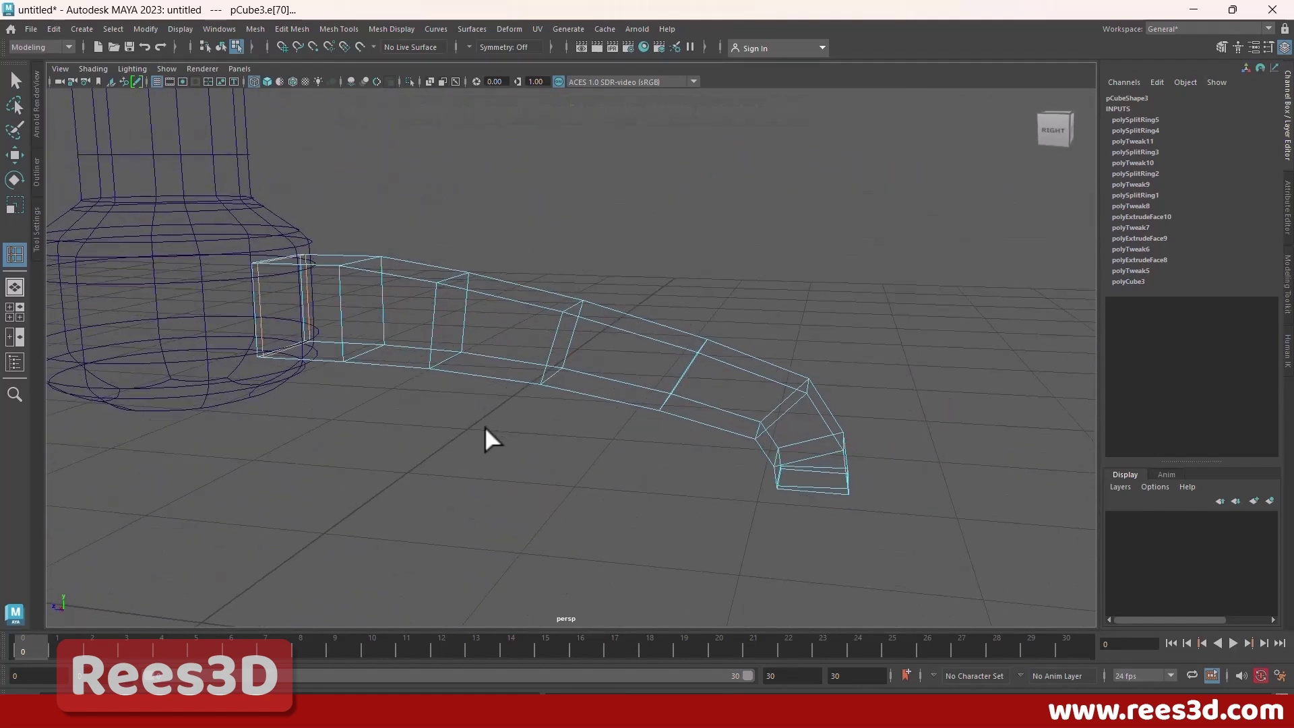
Step: Display the leg shaded and smoothed, and compare its shape with the chair.jpeg reference photo
key(w)
right_drag(569, 325, 545, 406)
key(5)
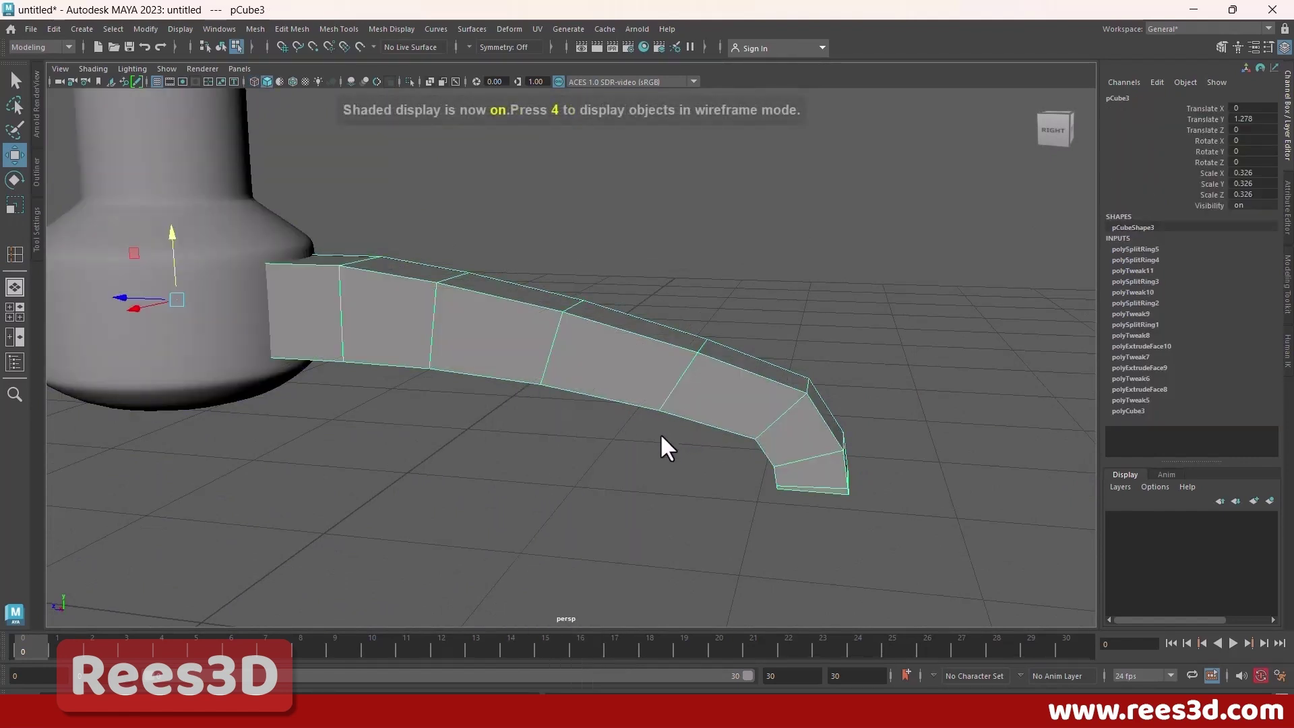
key(3)
click(695, 458)
mouse_move(786, 472)
alt+mouse_down()
mouse_move(716, 448)
mouse_move(751, 420)
mouse_move(868, 416)
mouse_move(811, 414)
mouse_move(780, 450)
alt+mouse_up()
key(alt+Tab)
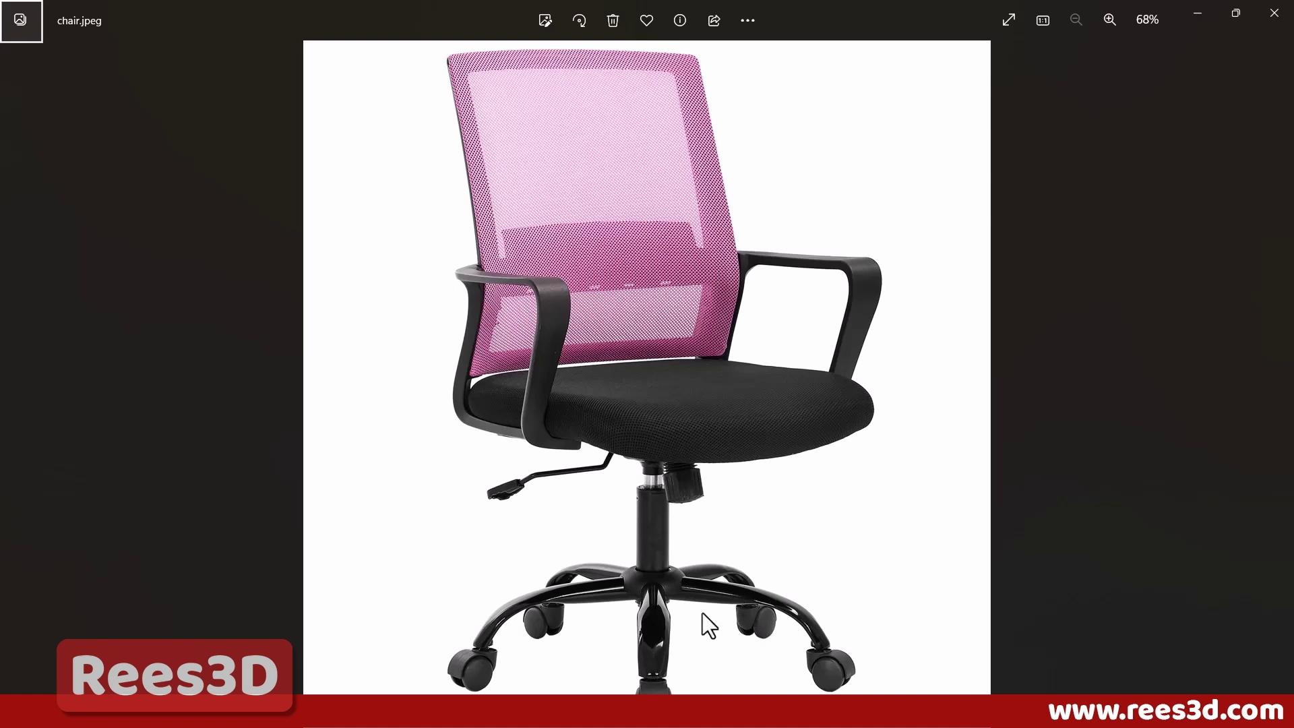
key(alt+Tab)
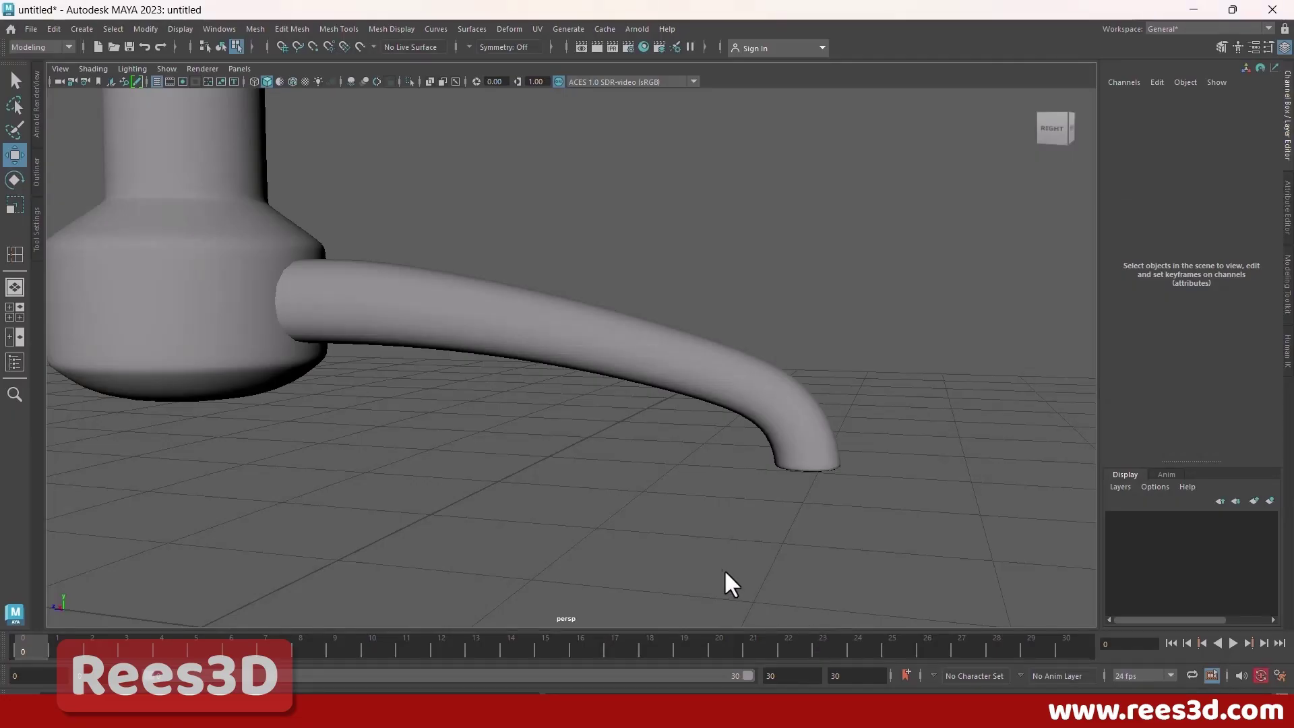
Step: Return the leg to its unsmoothed mesh and bevel its lengthwise corner edges with fraction 0.5 and one segment
click(661, 375)
key(1)
alt+drag(664, 370, 593, 492)
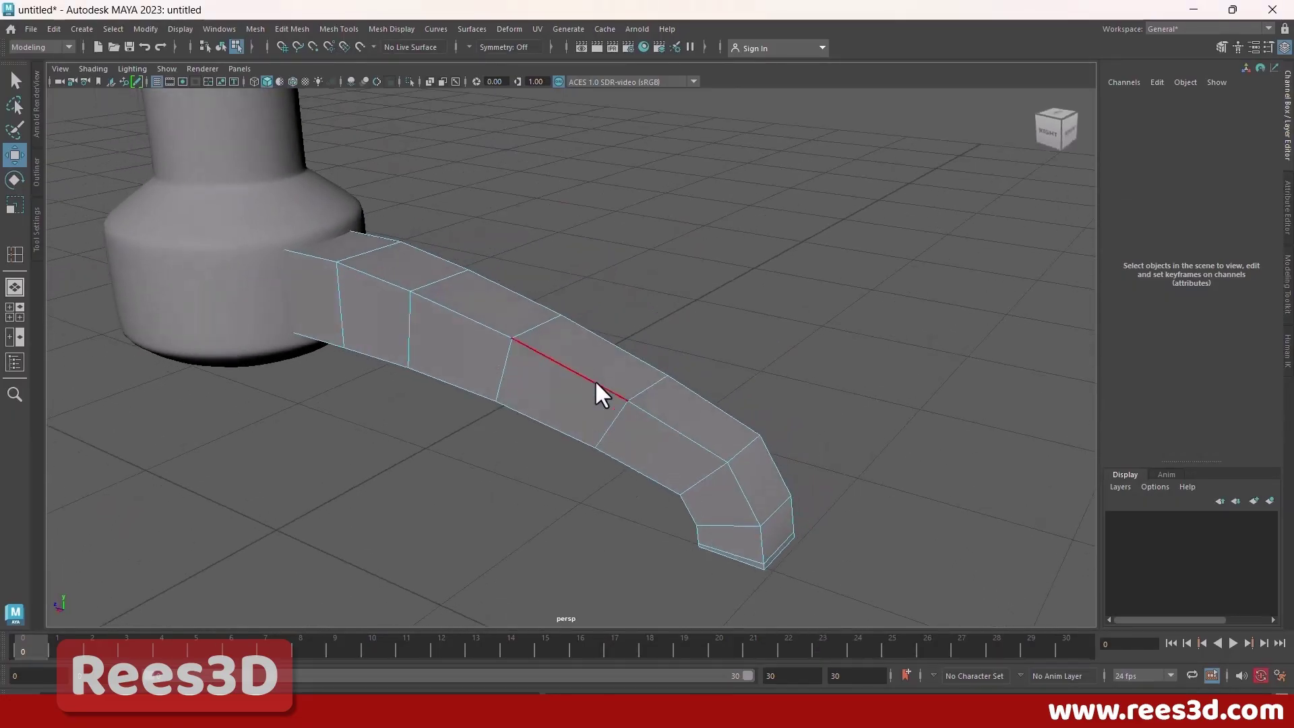
double_click(567, 370)
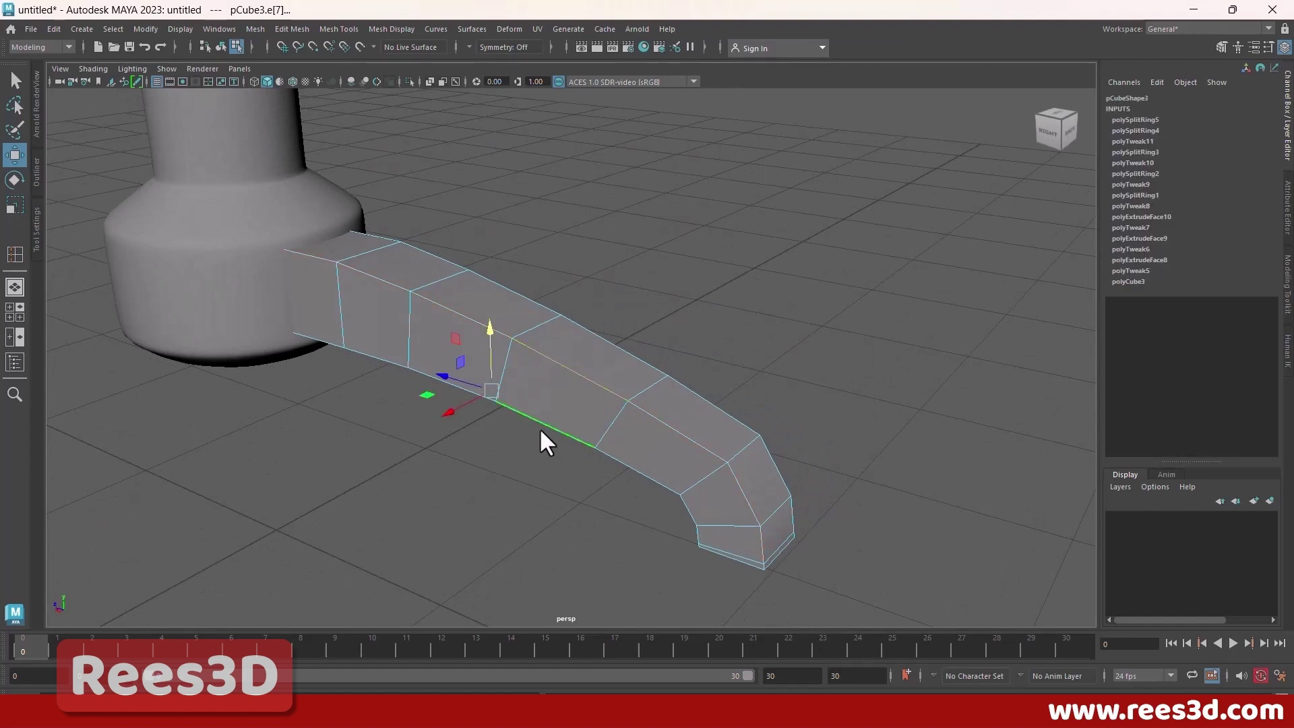
shift+click(616, 349)
alt+drag(616, 350, 484, 375)
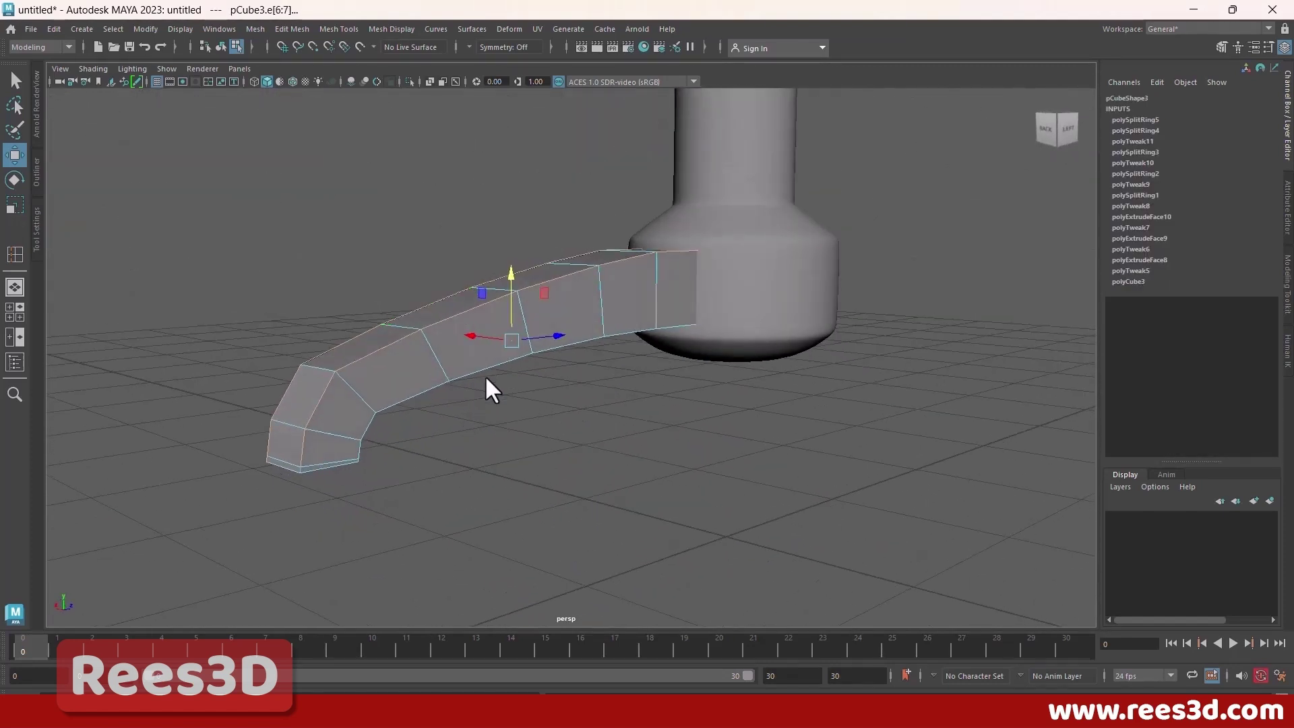
shift+right_drag(609, 338, 657, 337)
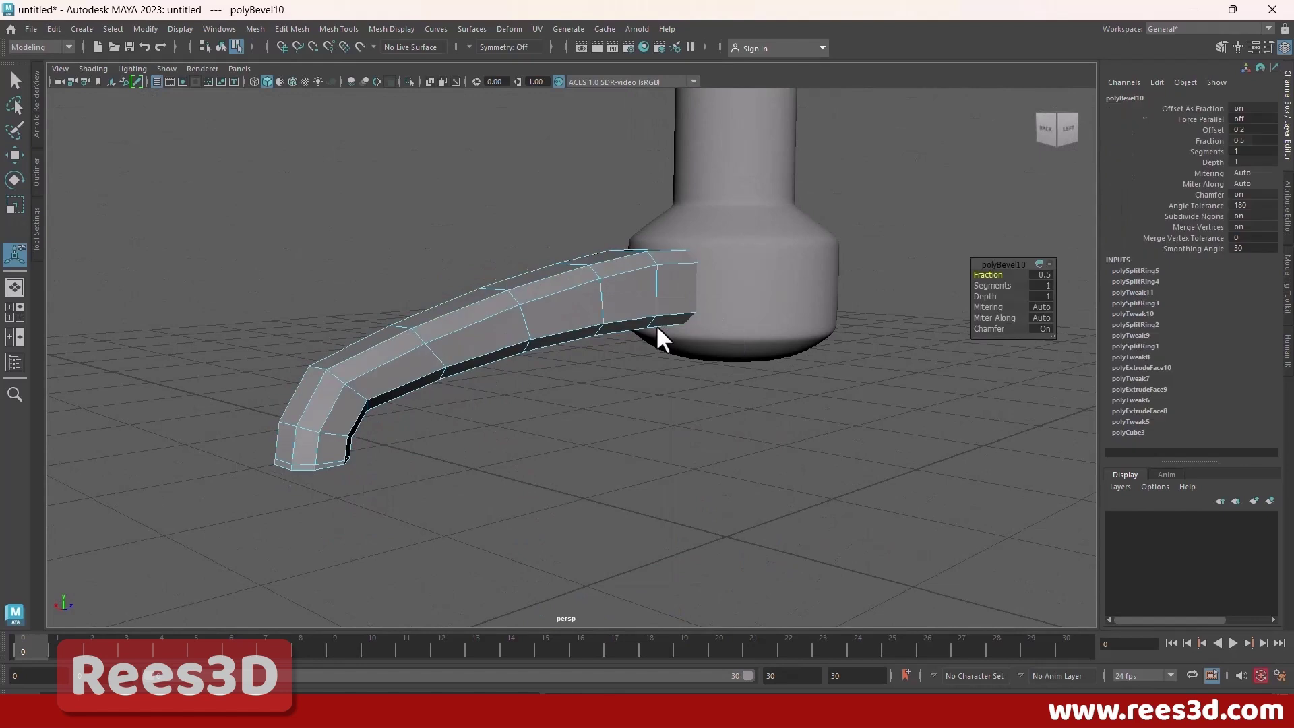
Step: Set the leg's corner bevel to fraction 0.4 with two segments and preview the leg smoothed from several sides
drag(993, 272, 997, 288)
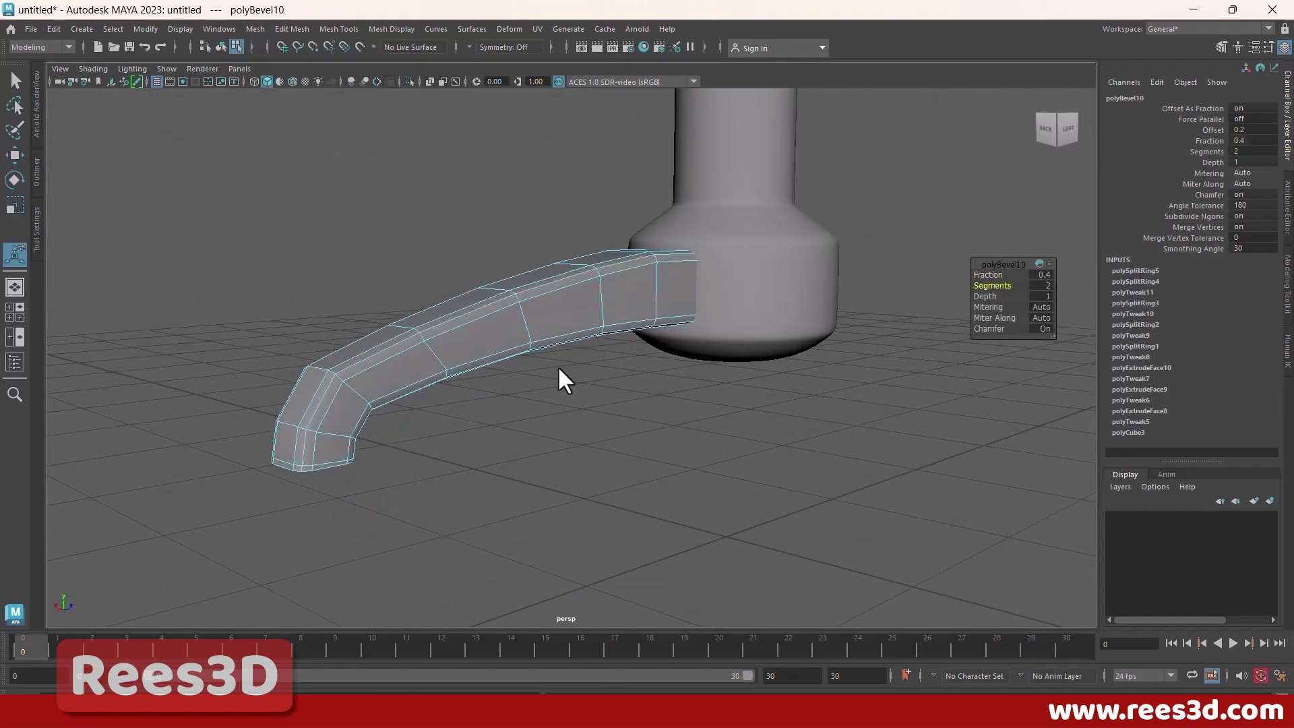
alt+drag(560, 375, 560, 358)
right_drag(478, 342, 448, 411)
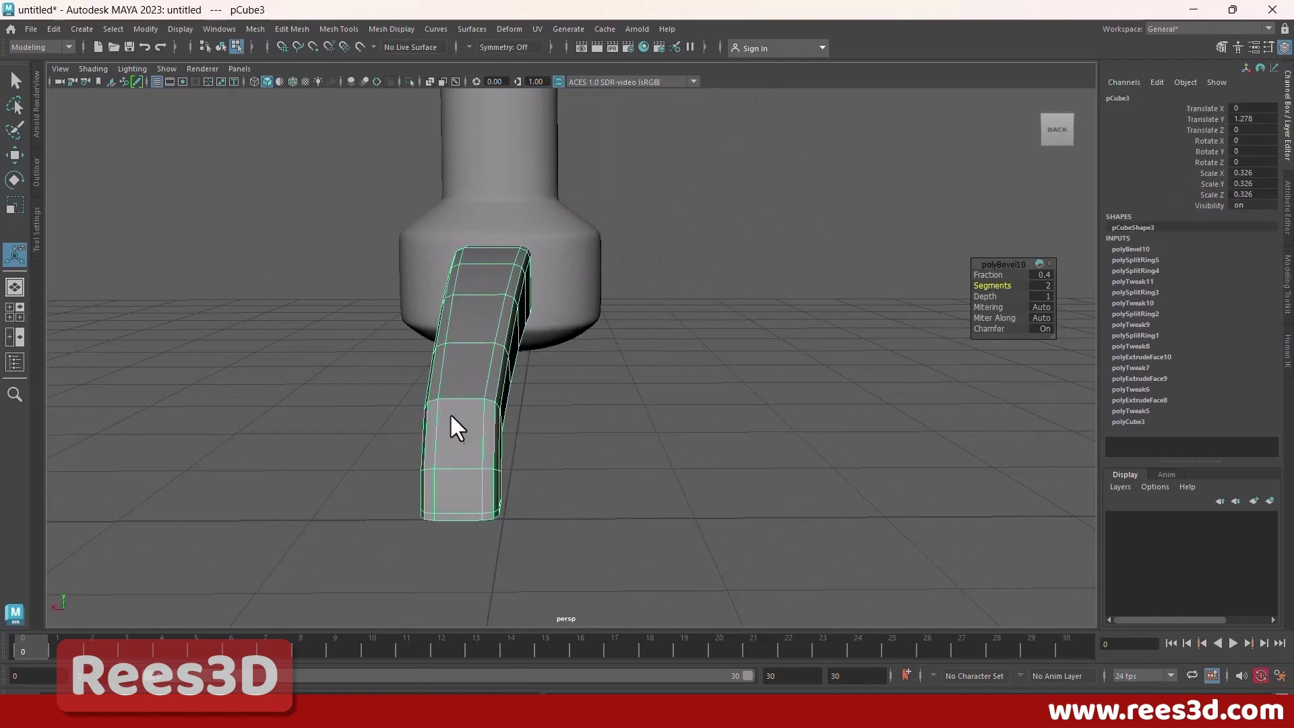
key(3)
click(537, 437)
alt+drag(532, 426, 644, 413)
alt+right_drag(645, 414, 508, 439)
alt+drag(508, 439, 631, 423)
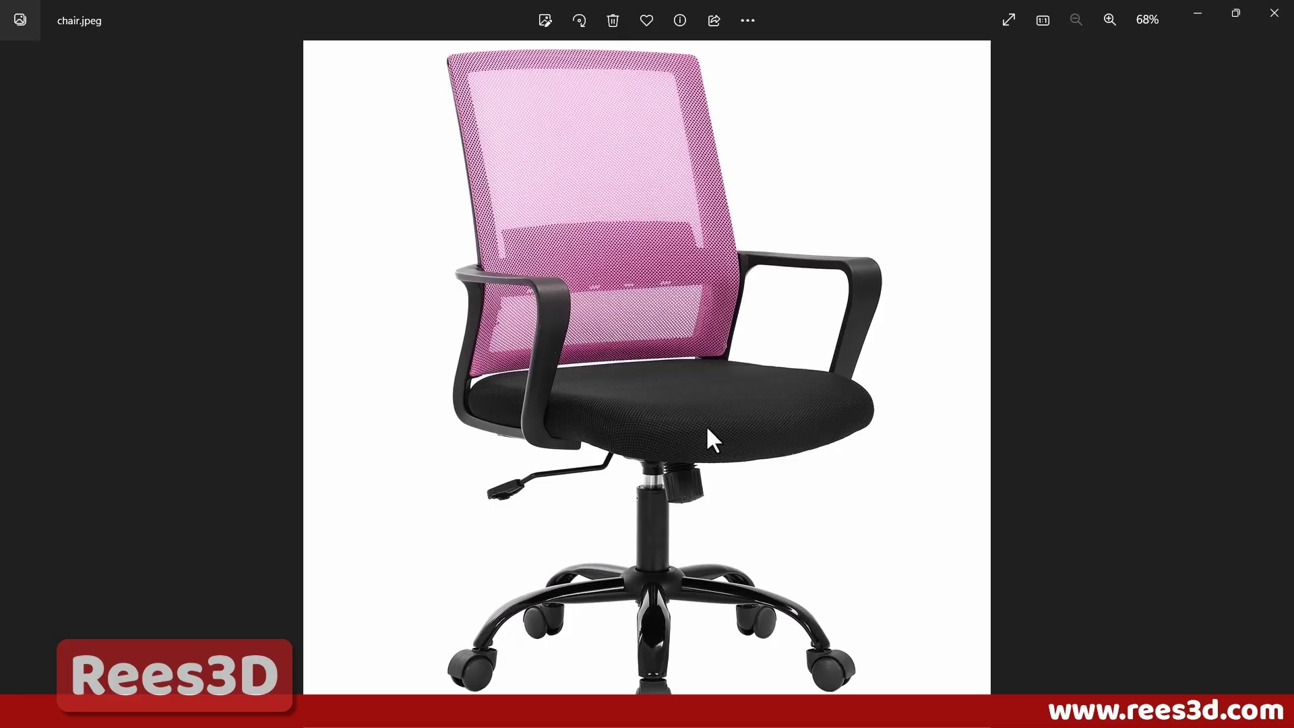
Step: Switch to the chair.jpeg reference photo and examine the caster wheel at the end of a leg up close
key(alt+Tab)
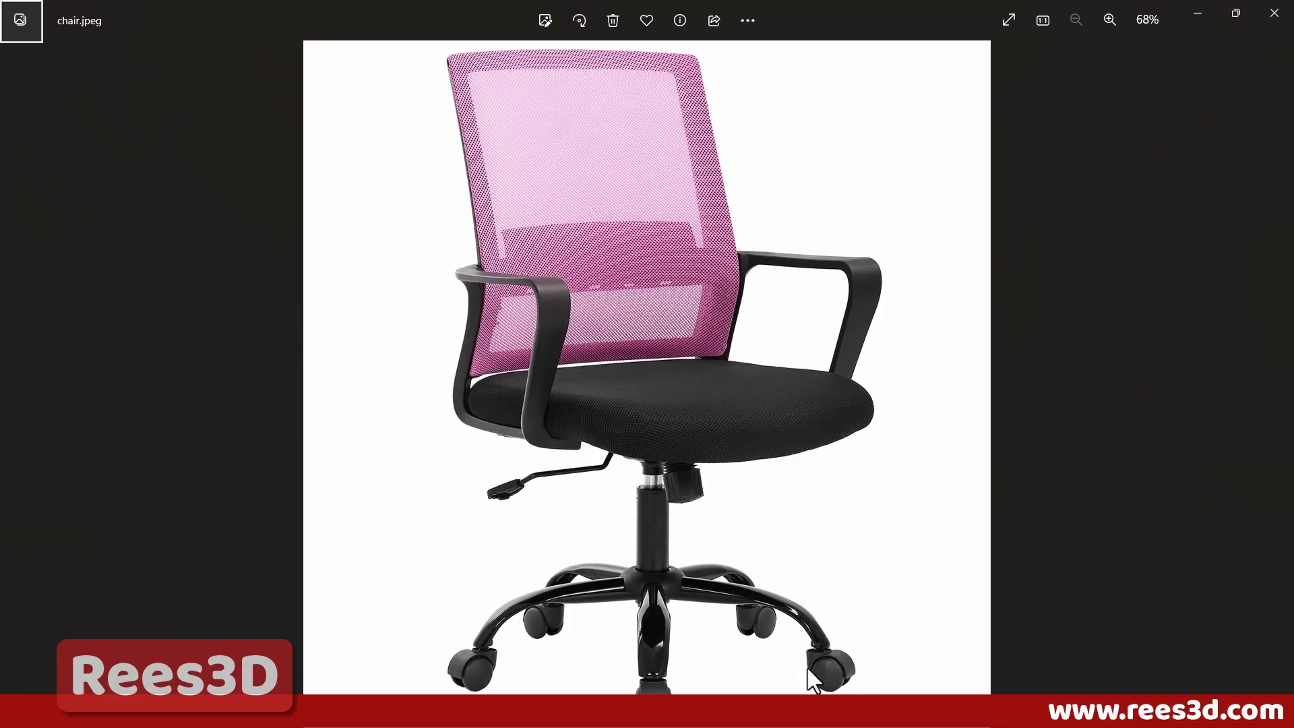
scroll(848, 681, up, 4)
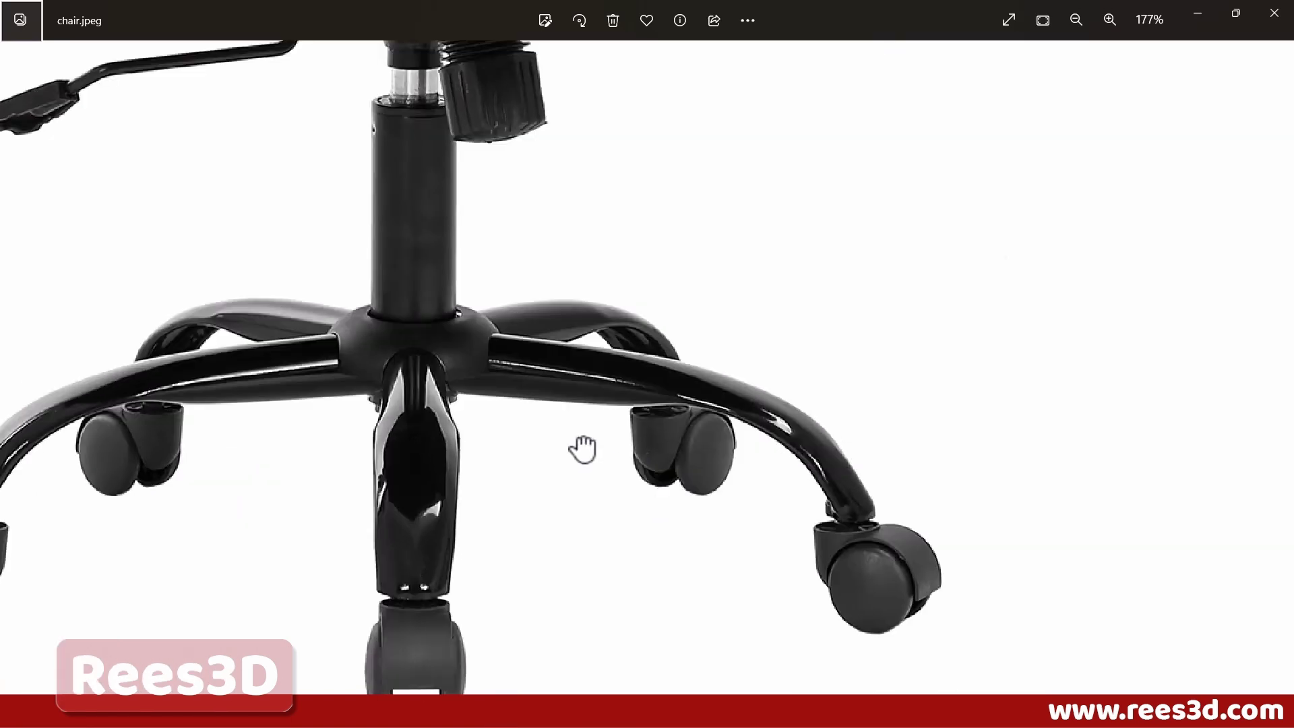
scroll(823, 590, up, 1)
scroll(822, 590, up, 2)
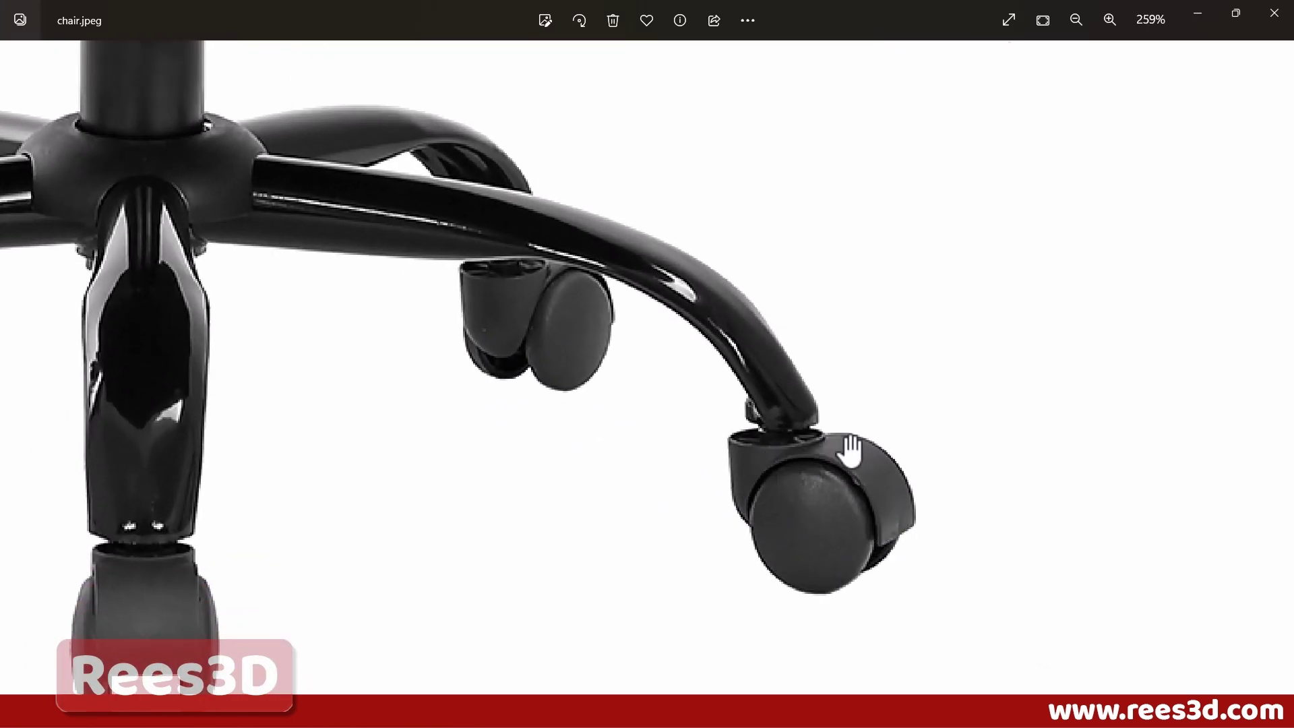
key(alt+Tab)
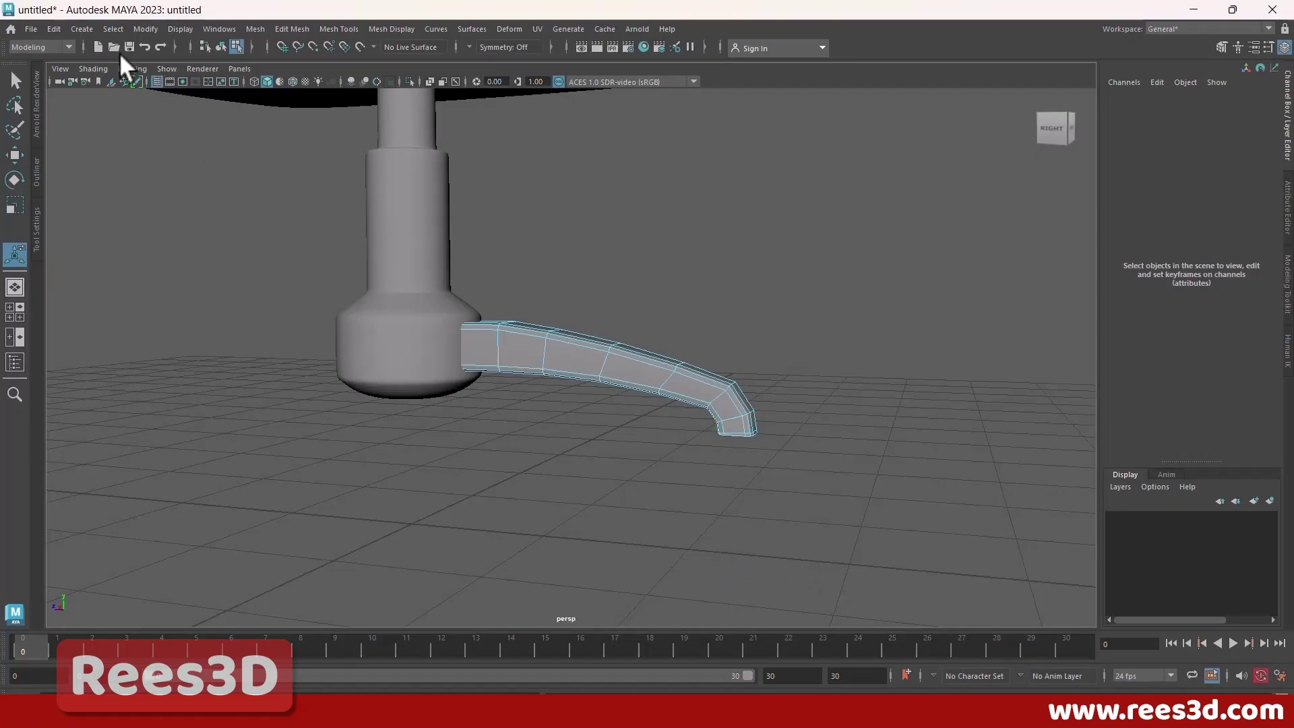
Step: Create a polygon cylinder for the caster wheel and flatten it to a Y scale of about 0.2
click(83, 30)
mouse_move(97, 80)
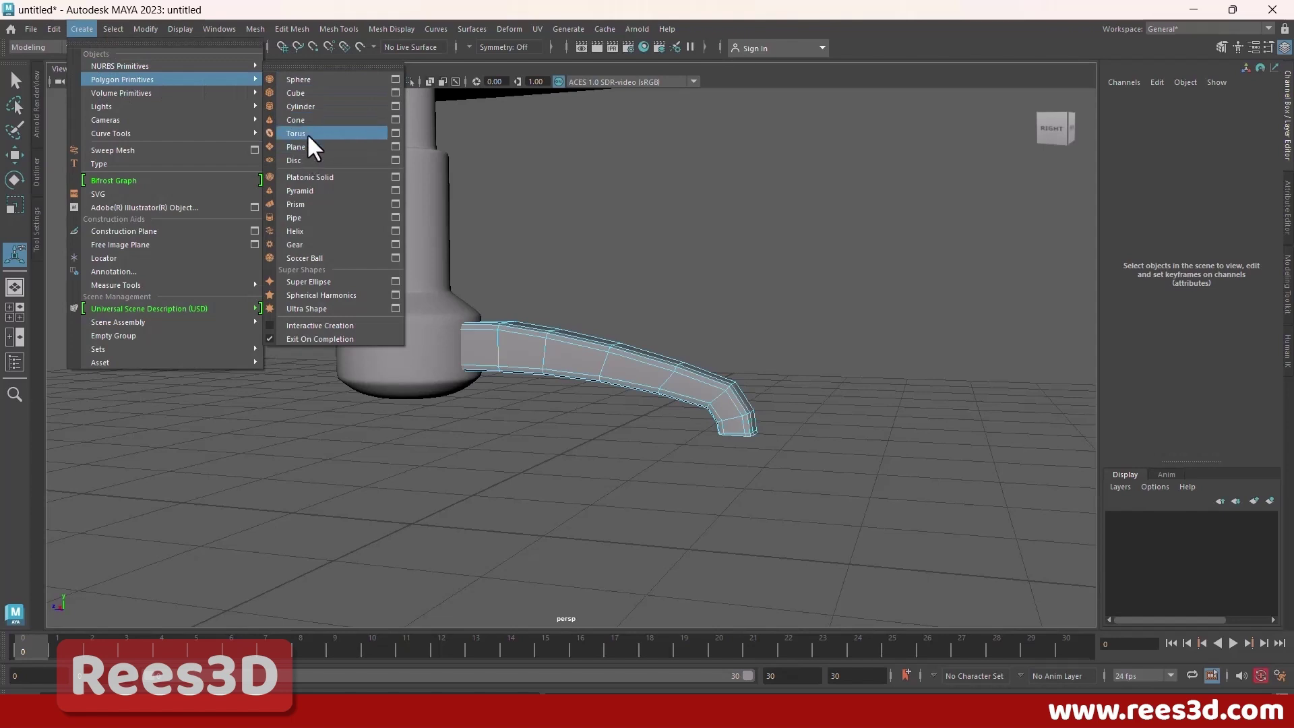
click(310, 106)
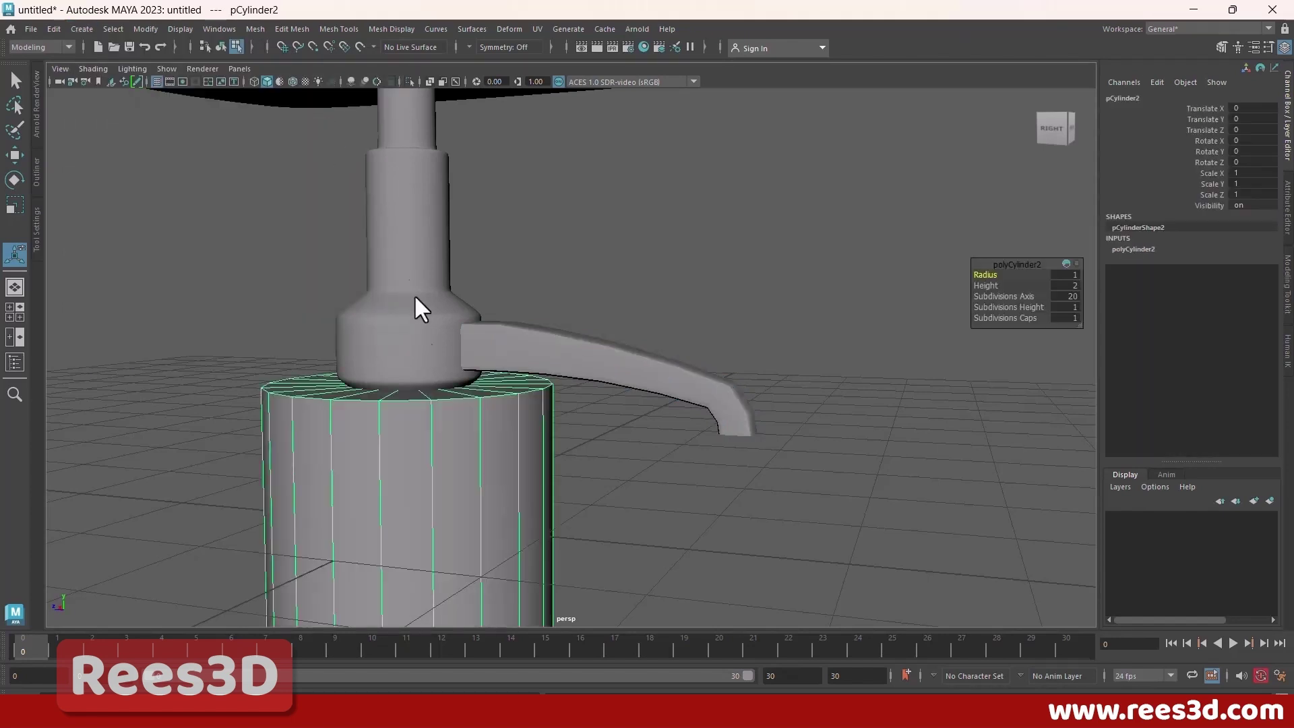
key(e)
key(r)
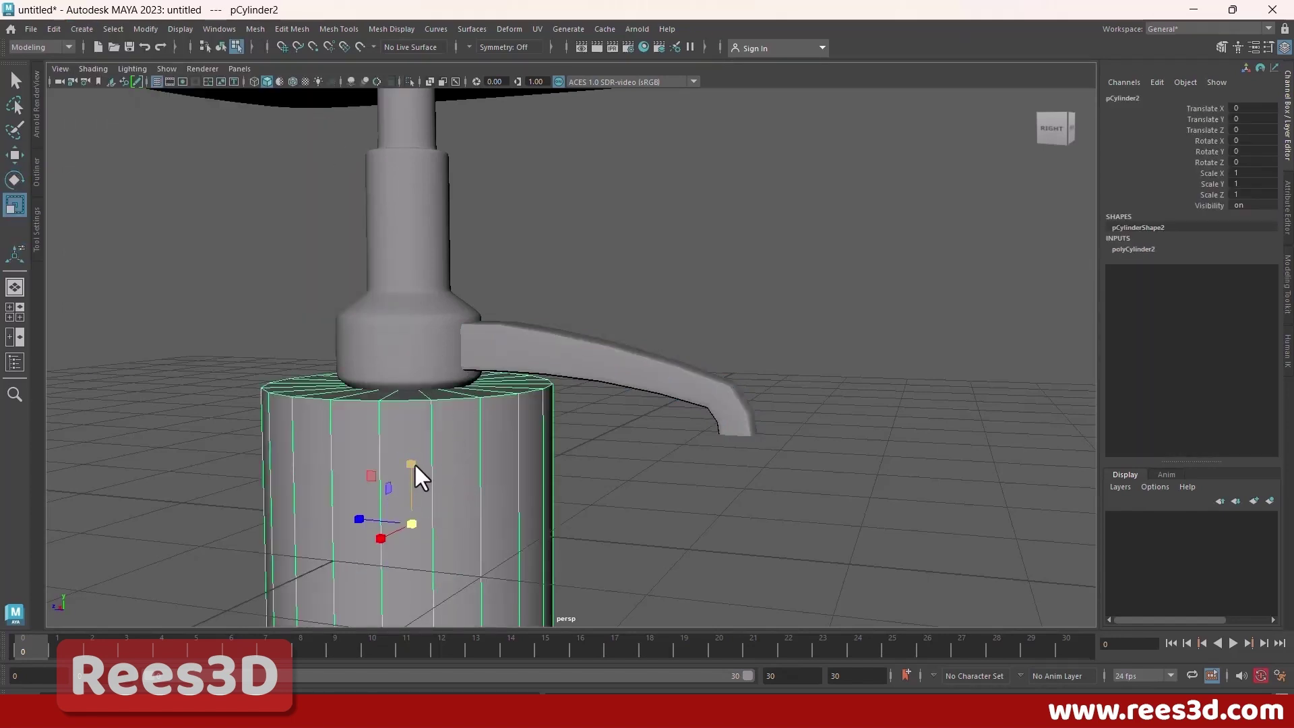
drag(416, 465, 397, 543)
Step: Stand the flattened cylinder upright by setting its Z rotation to 90 degrees
key(e)
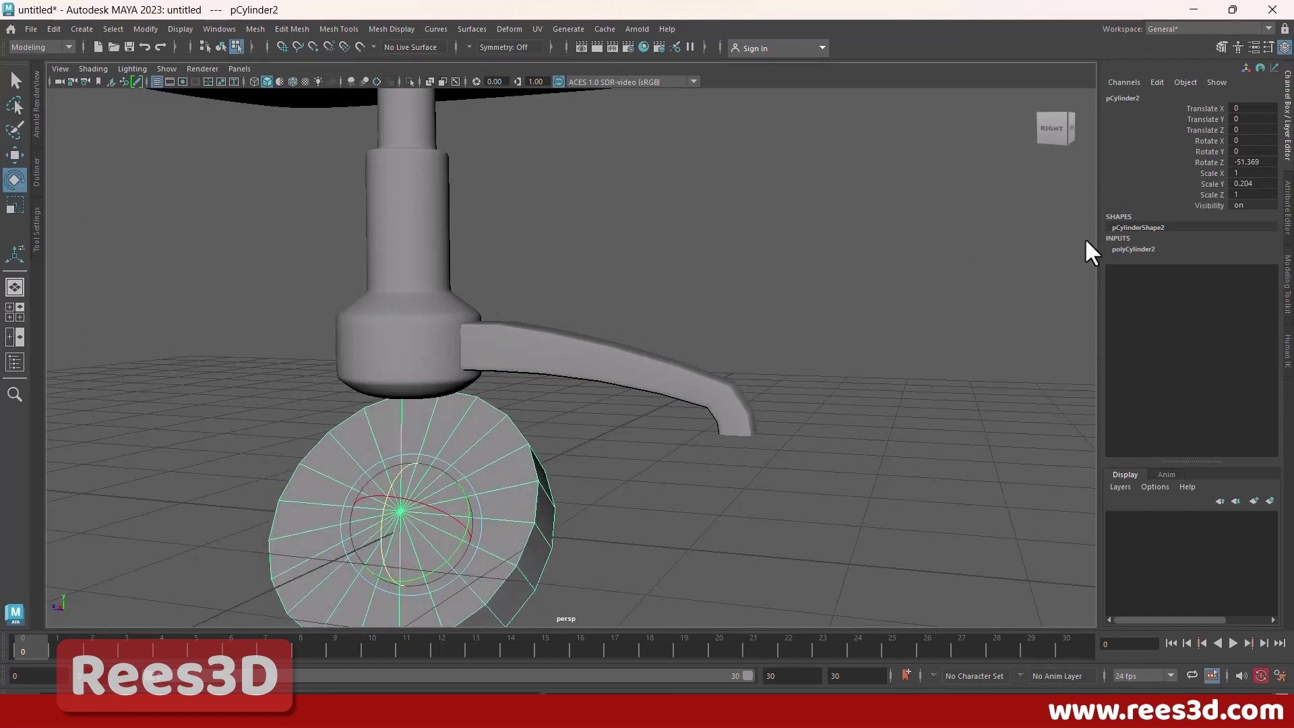
double_click(1257, 163)
text(90)
key(Return)
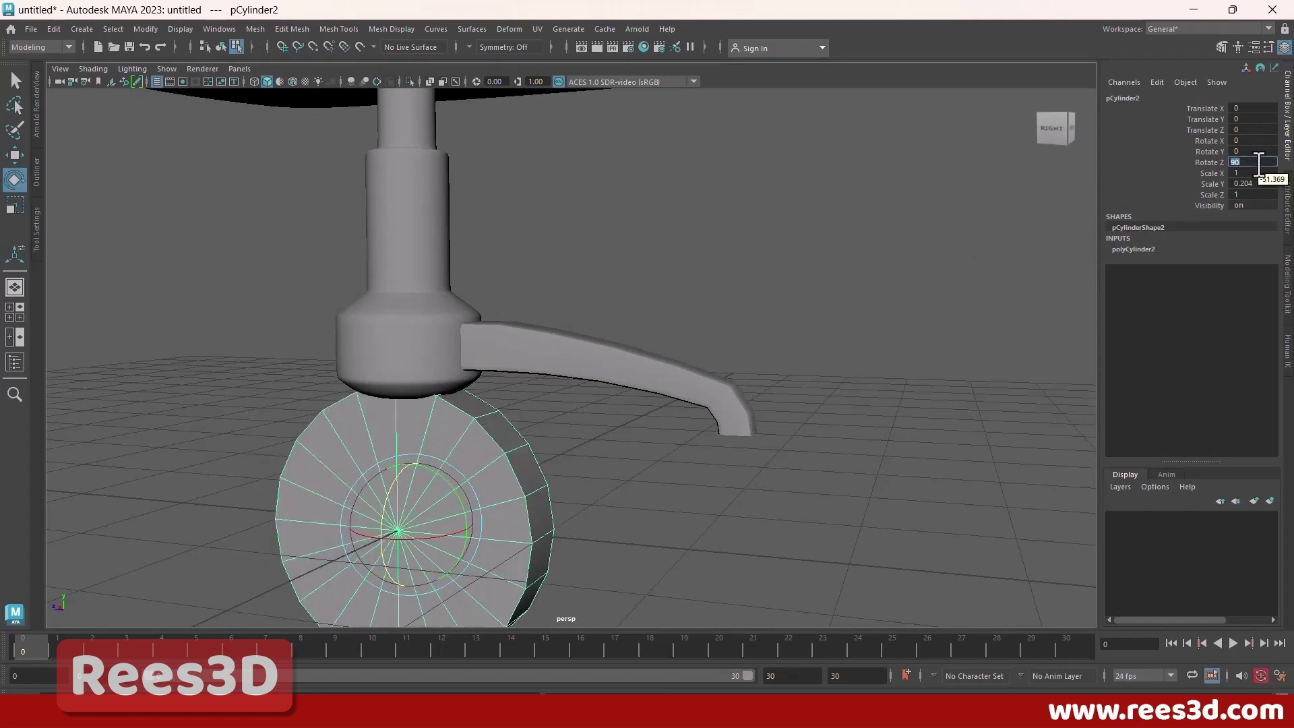
Step: Scale the wheel cylinder down uniformly to about 0.475 of its diameter and move it to the leg's outer end
click(14, 204)
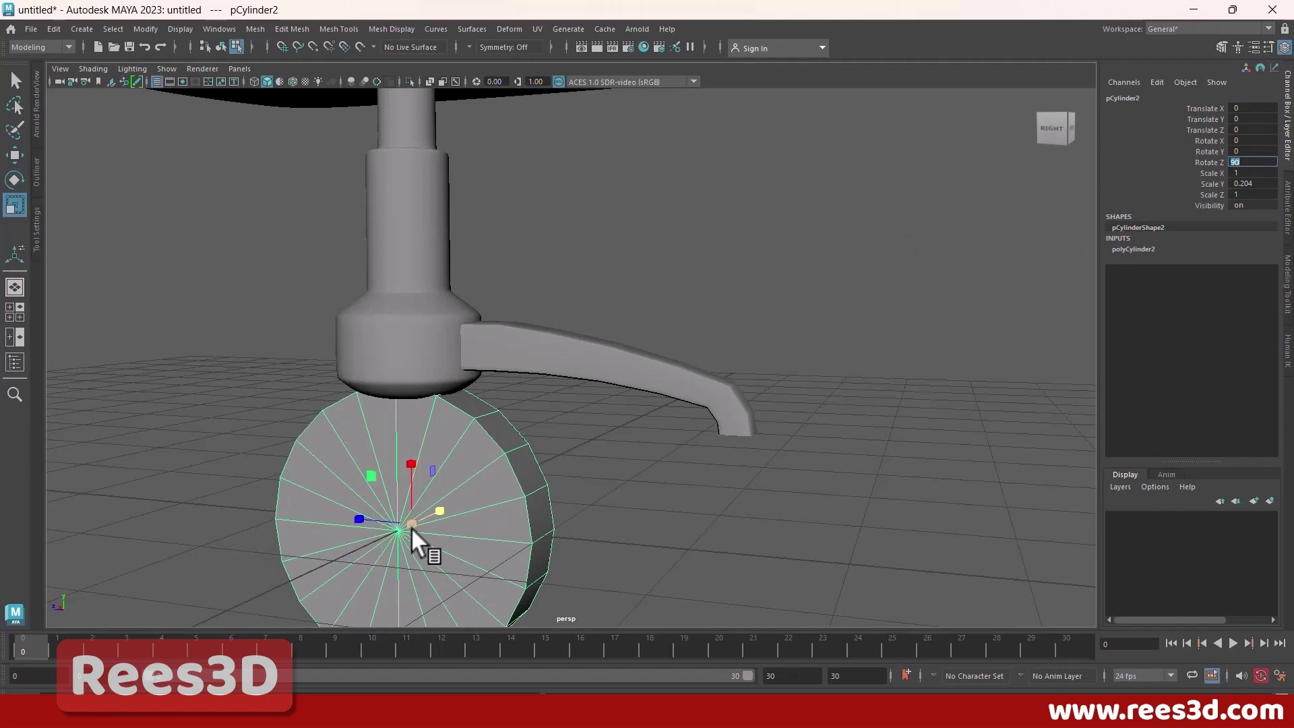
drag(371, 476, 657, 468)
key(w)
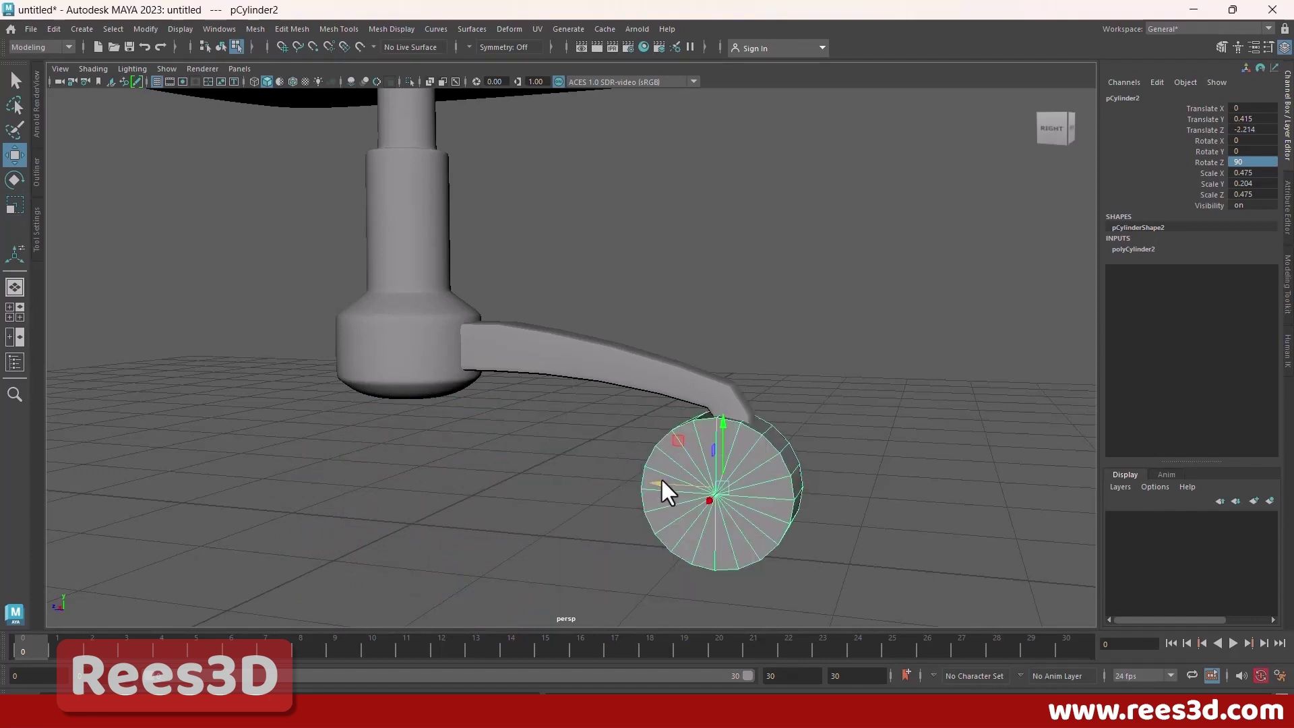
Step: In the side view, shrink the wheel to a scale of about 0.264 and center it beneath the leg's tip
key(space)
key(space)
key(r)
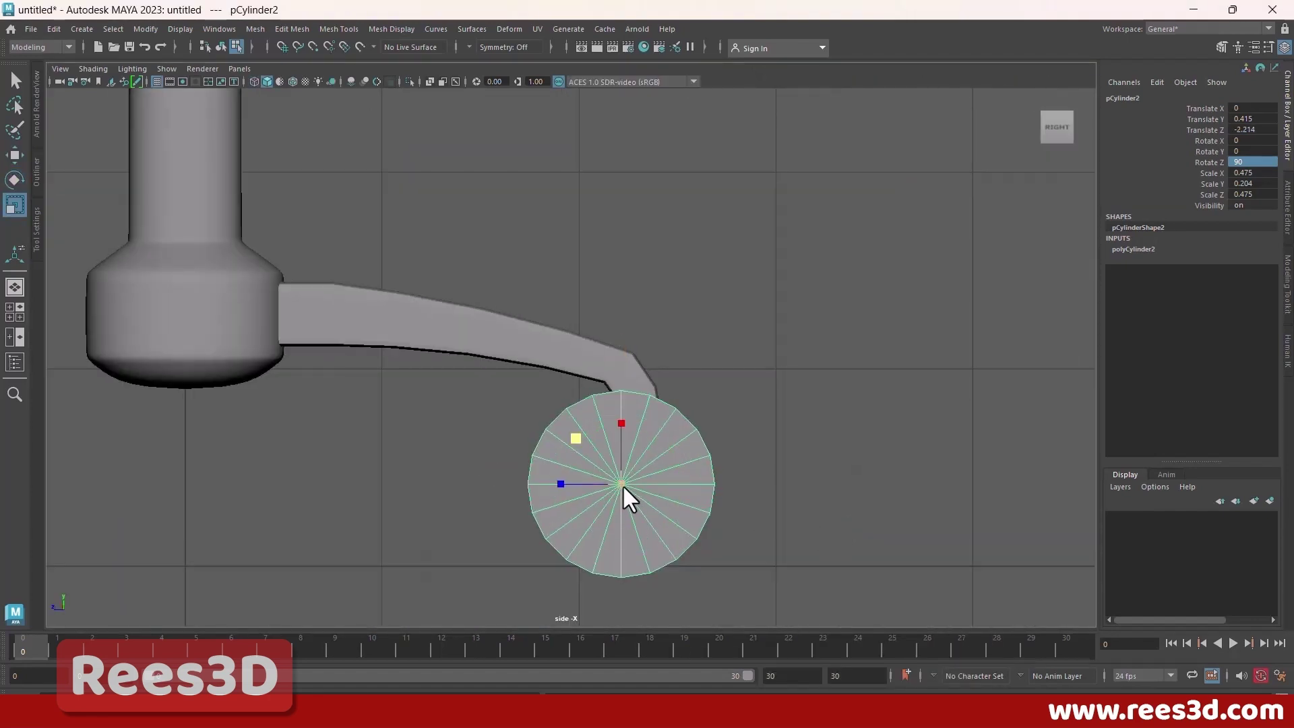
drag(622, 484, 593, 484)
key(w)
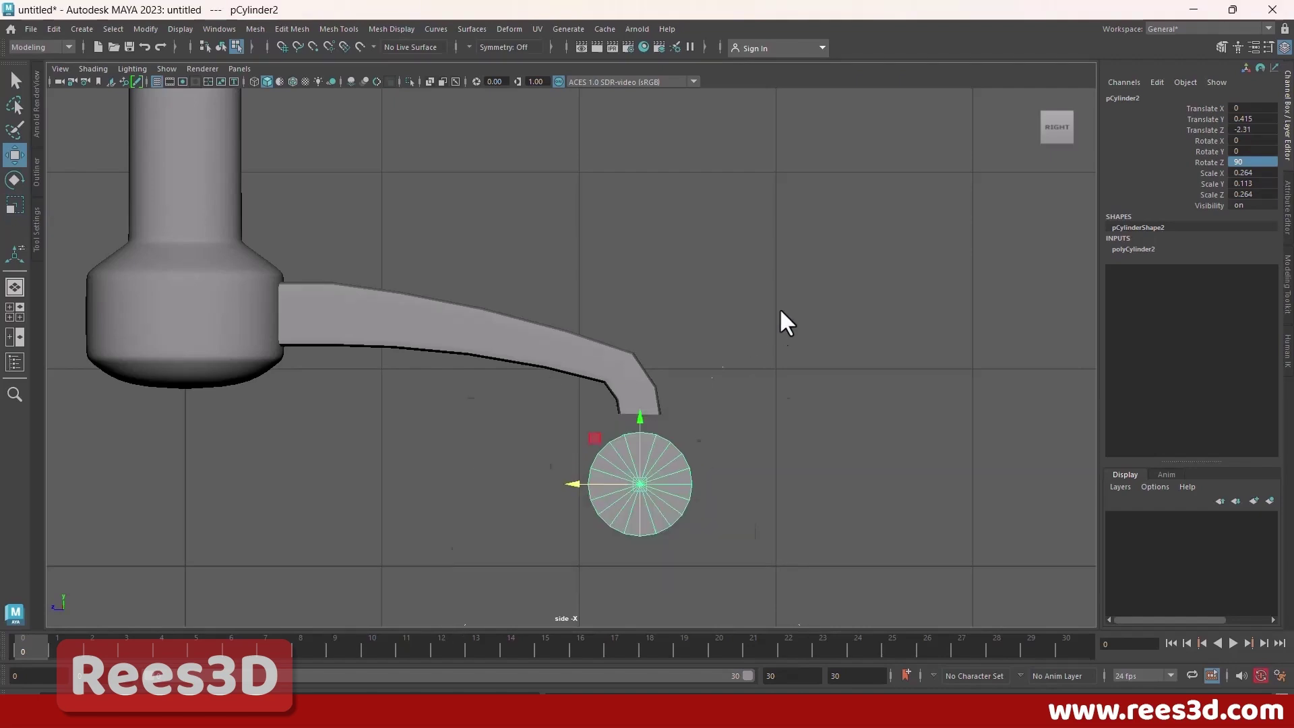
Step: Thin the wheel to a Y scale of about 0.059, comparing its proportions with the chair.jpeg reference photo
key(space)
key(space)
alt+drag(792, 292, 585, 383)
key(alt+Tab)
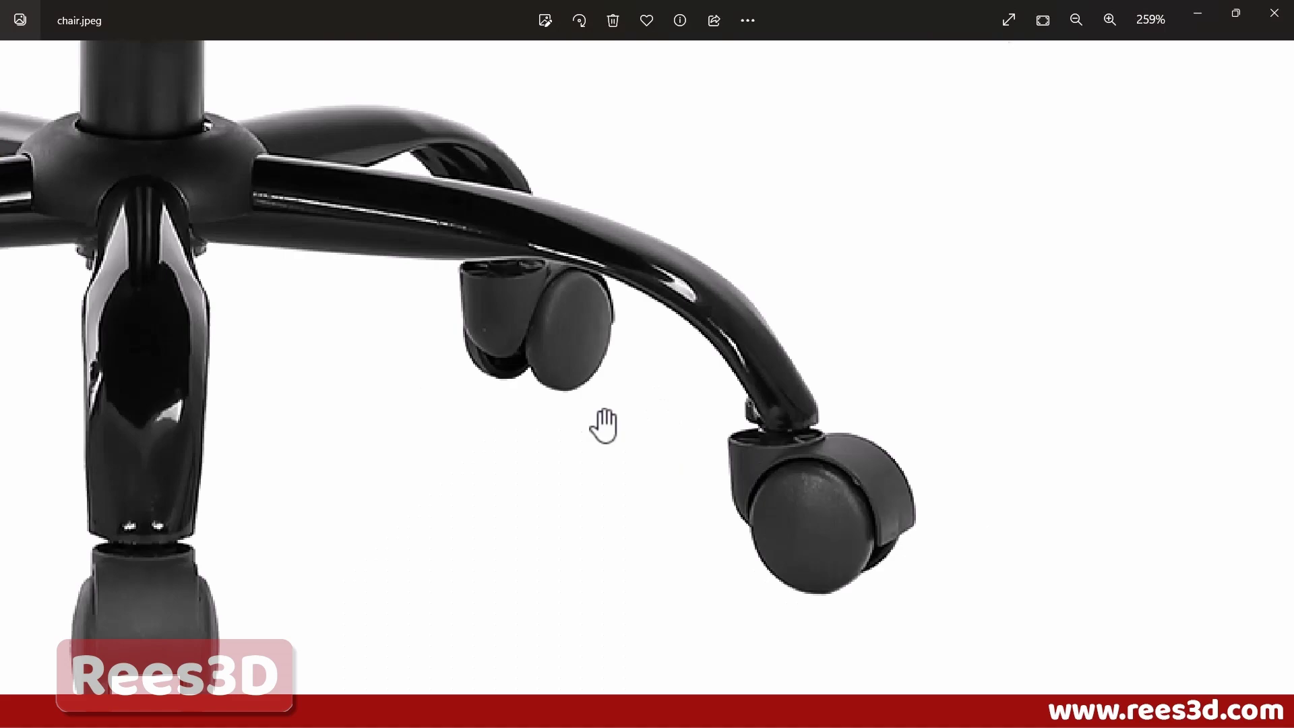
key(alt+Tab)
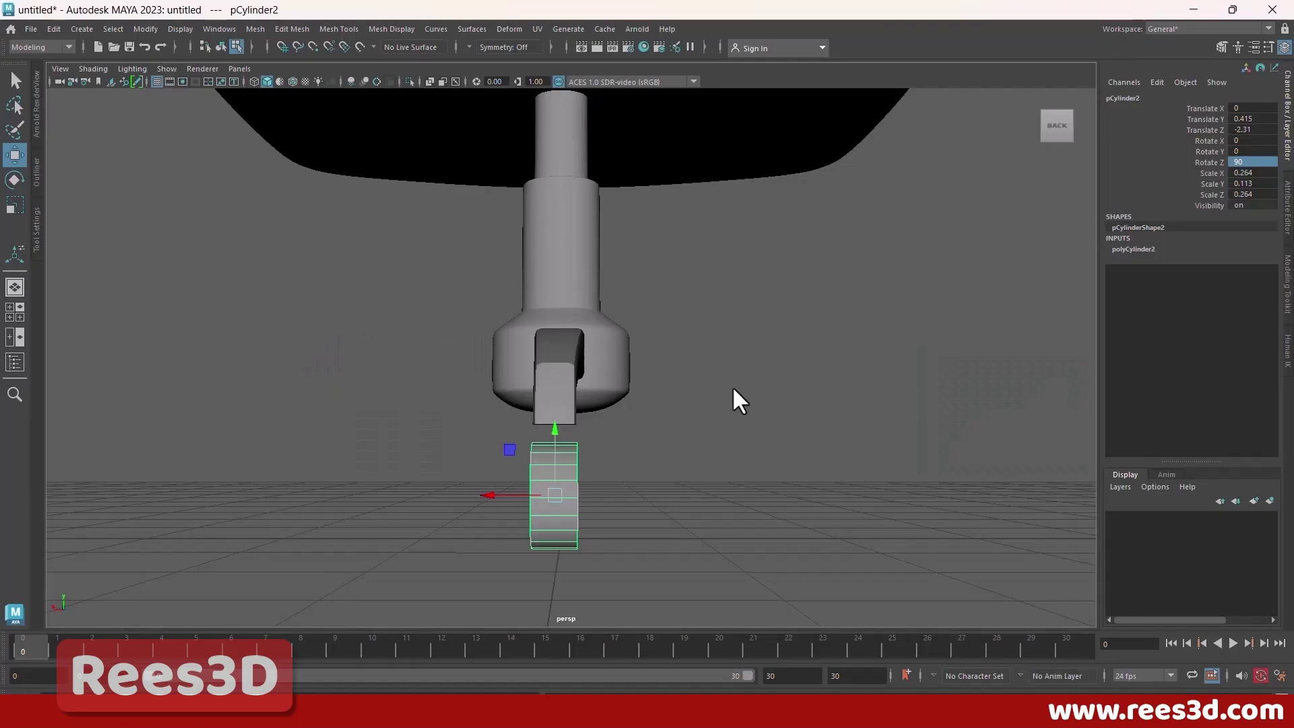
key(r)
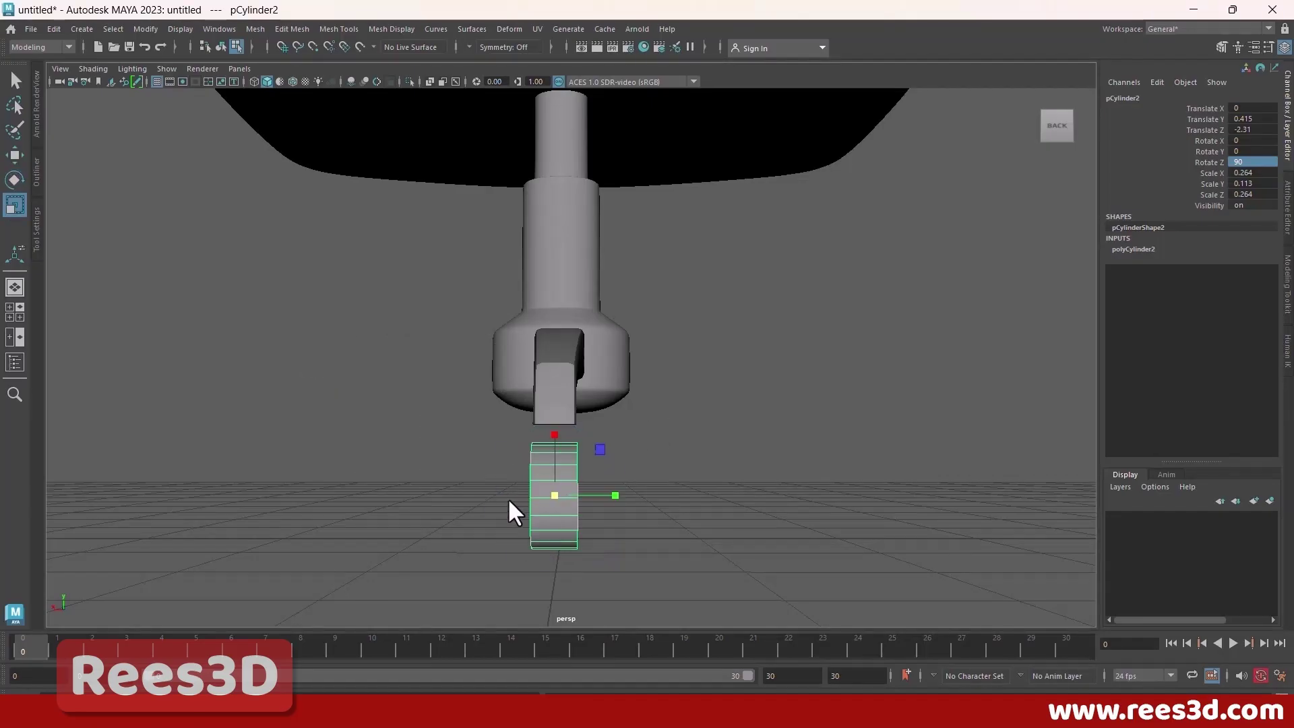
drag(619, 494, 591, 493)
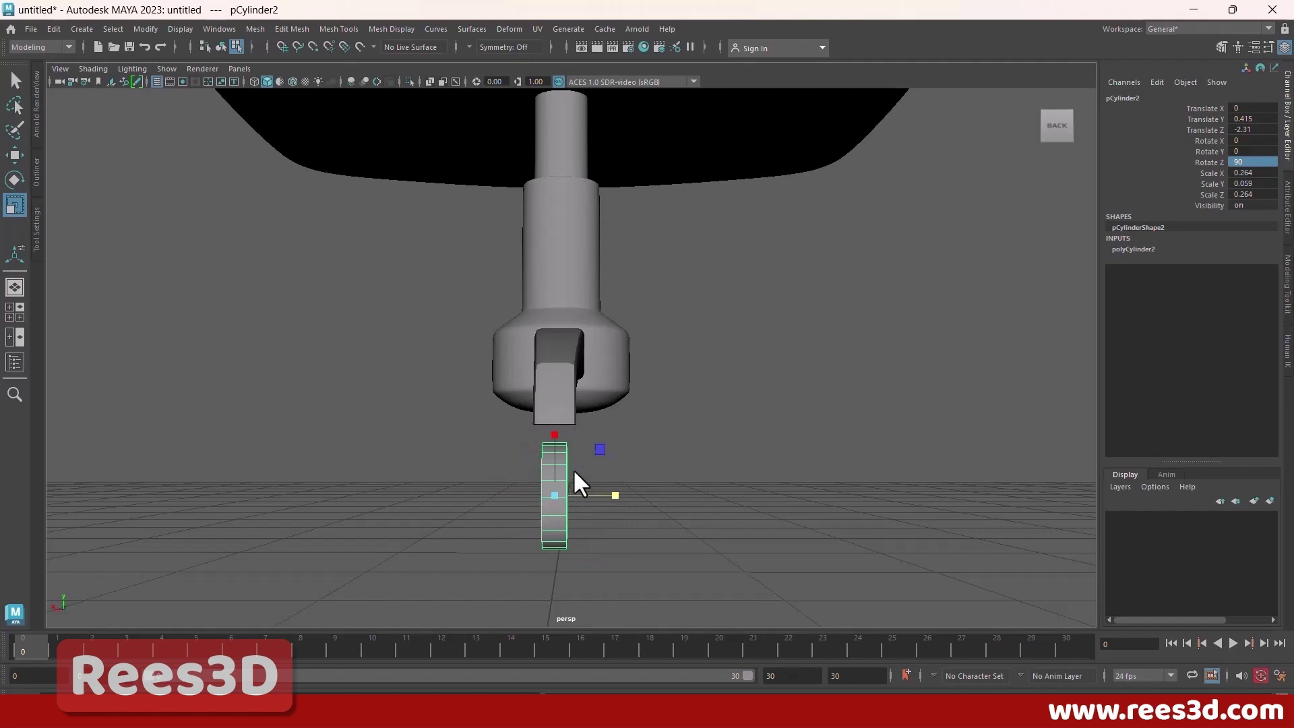
key(alt+Tab)
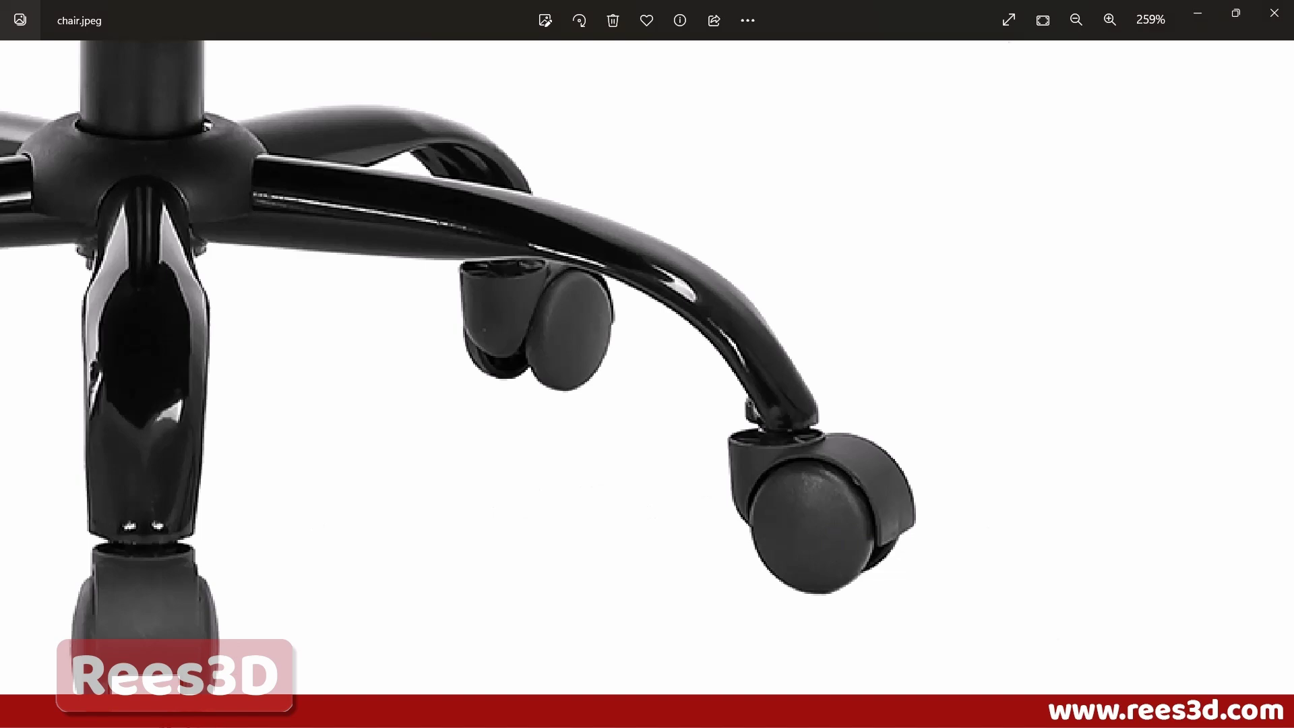
key(alt+Tab)
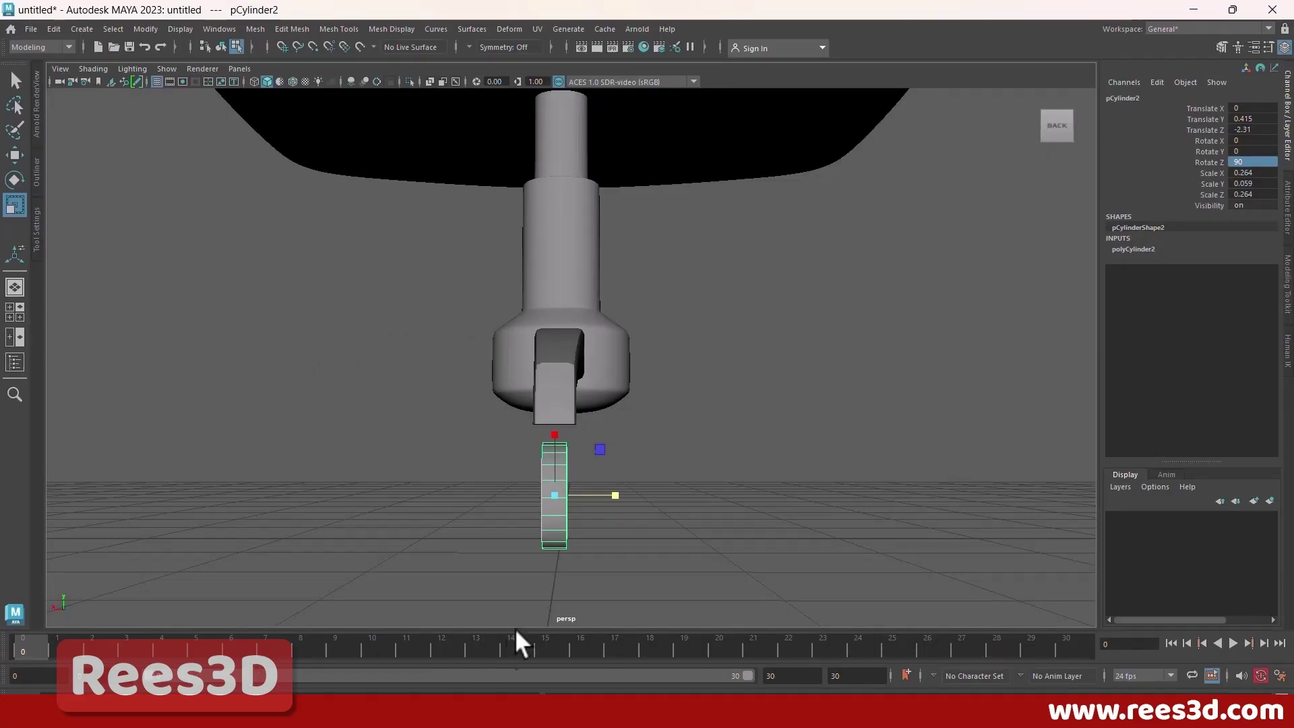
Step: Bevel the rim edge loop on one face of the wheel with fraction 0.5 and two segments
key(space)
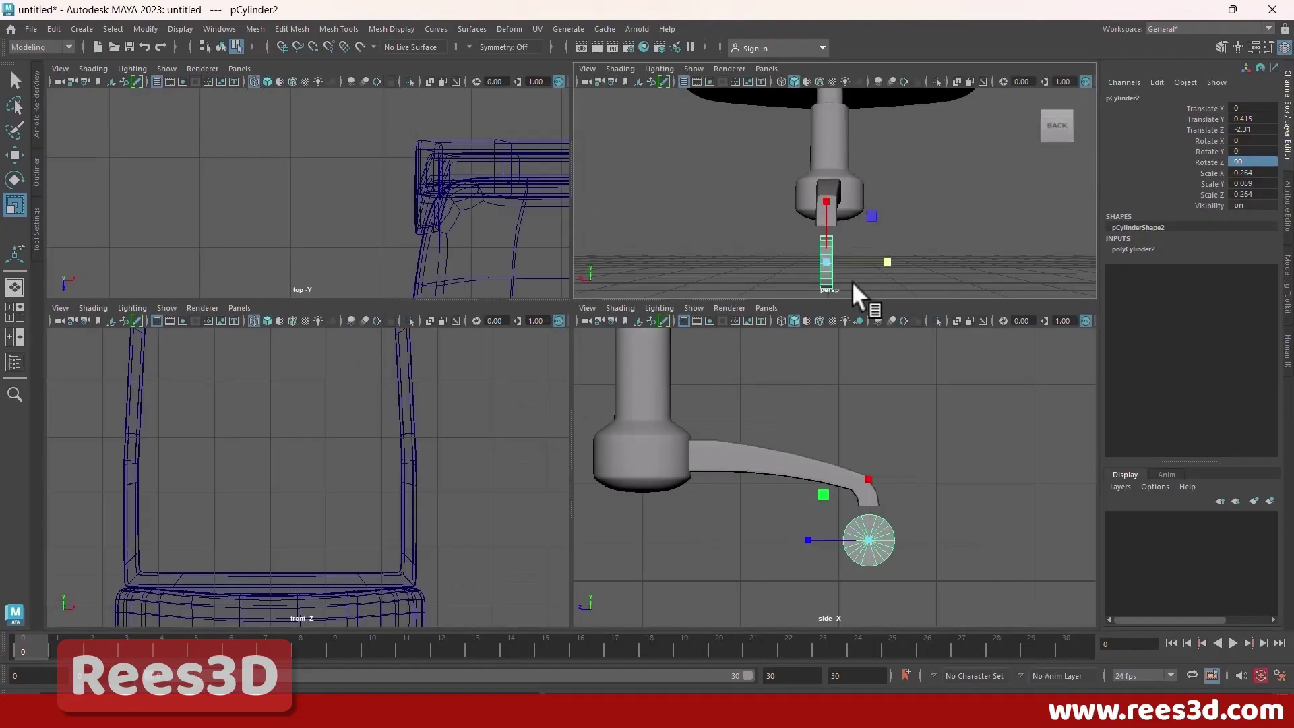
key(space)
alt+drag(519, 343, 627, 335)
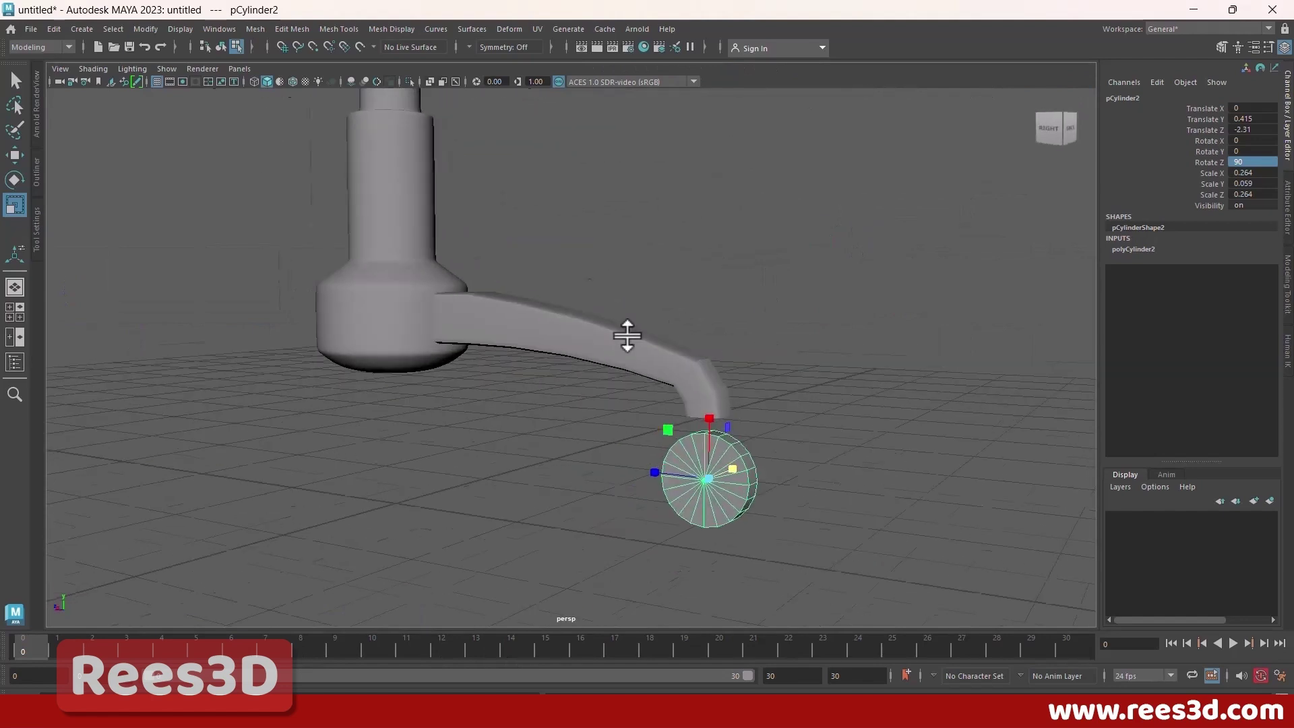
alt+middle_drag(627, 336, 546, 256)
alt+right_drag(593, 304, 781, 387)
scroll(728, 410, up, 3)
alt+drag(728, 410, 704, 407)
right_drag(644, 399, 634, 342)
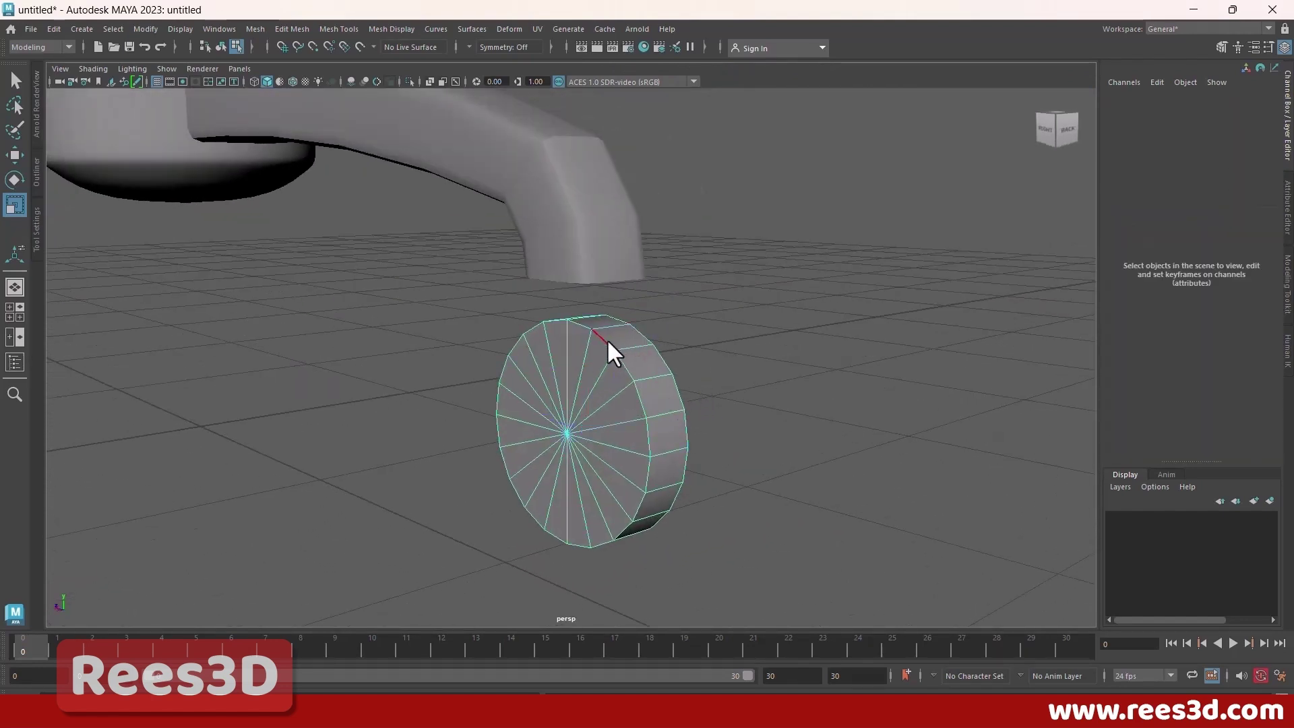
double_click(603, 341)
shift+right_drag(842, 246, 919, 244)
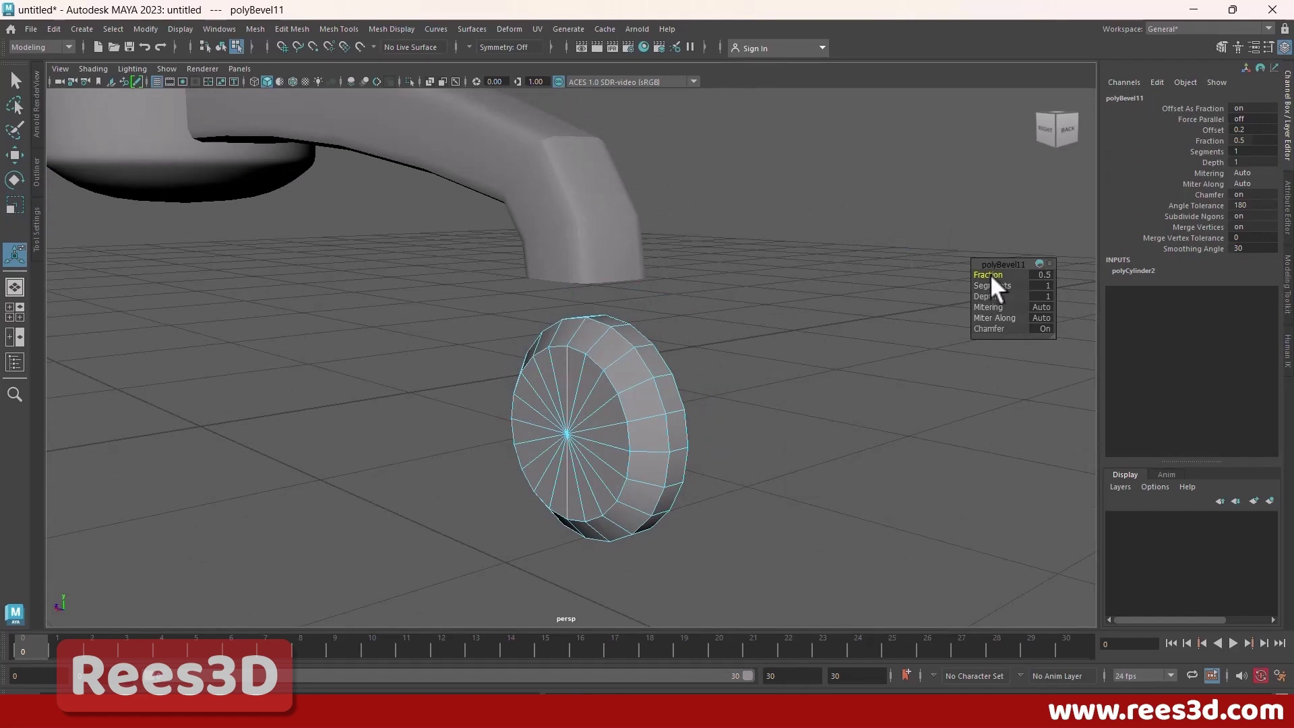
drag(989, 273, 482, 386)
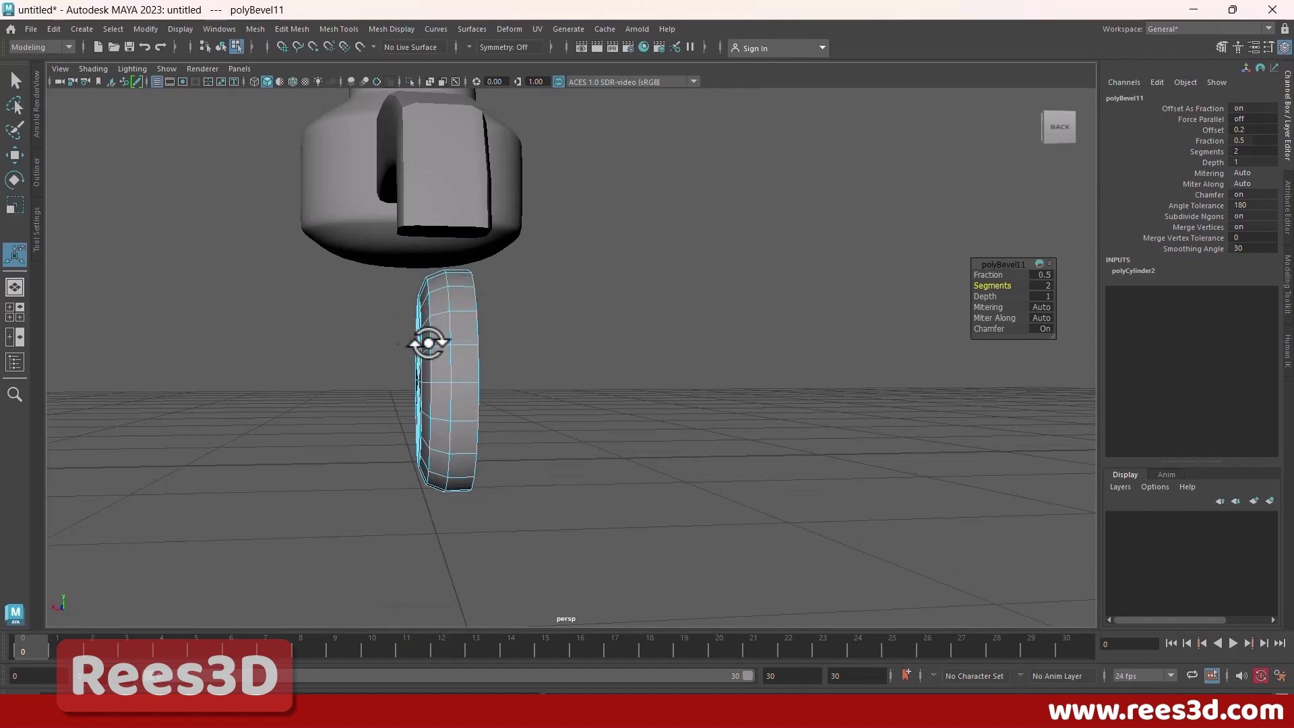
Step: Bevel the rim edge loop on the wheel's opposite flat face with fraction 0.05 and two segments
alt+drag(508, 424, 370, 361)
key(q)
double_click(362, 296)
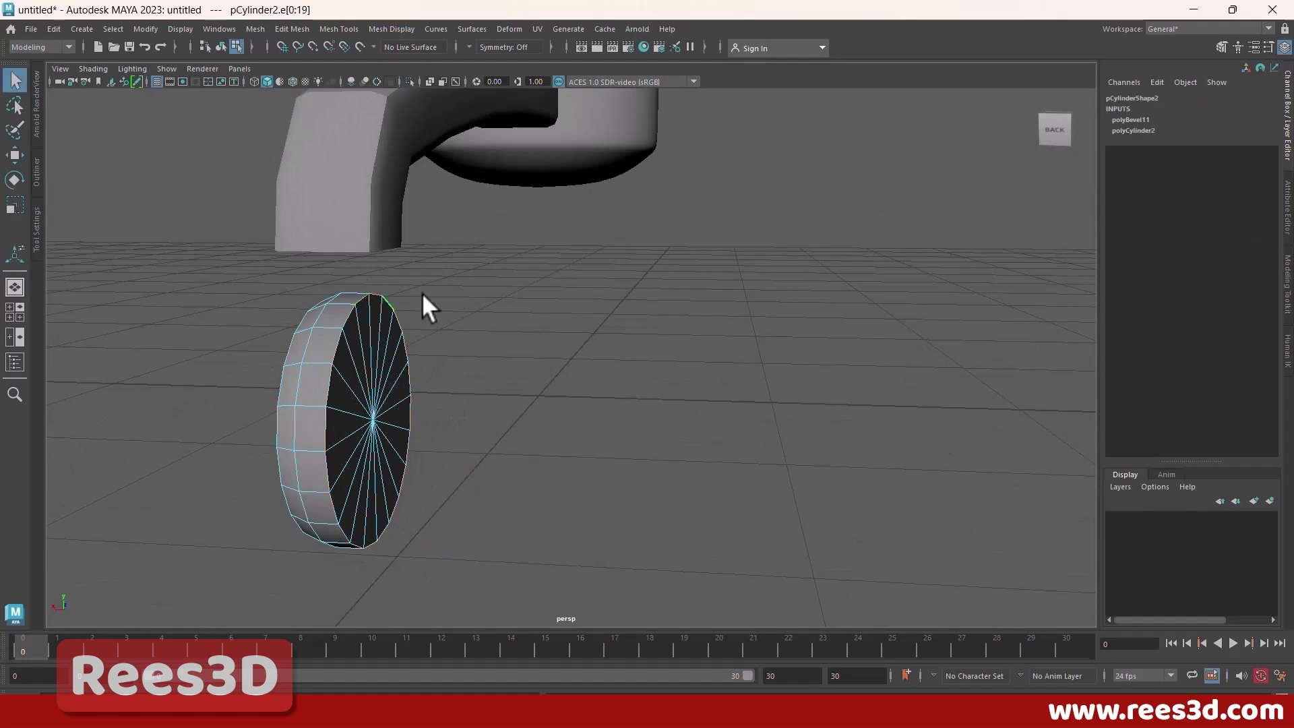
shift+right_click(368, 295)
click(425, 295)
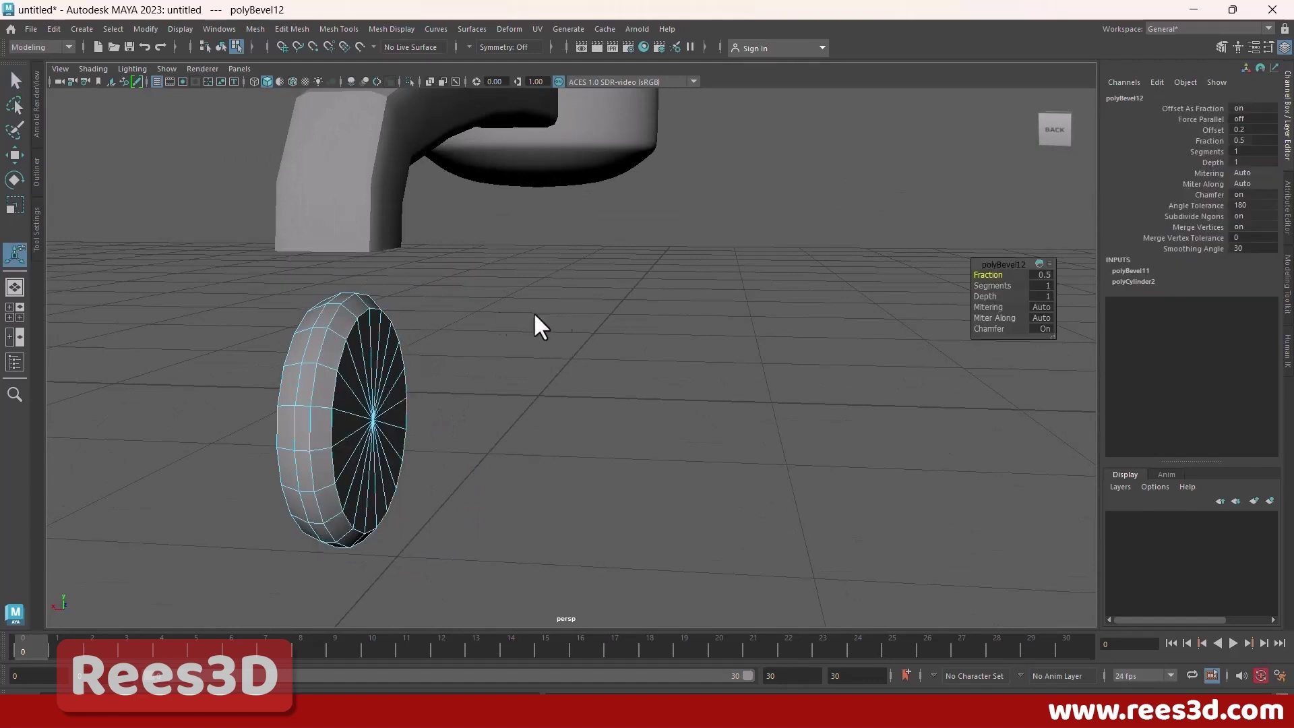
drag(996, 273, 989, 272)
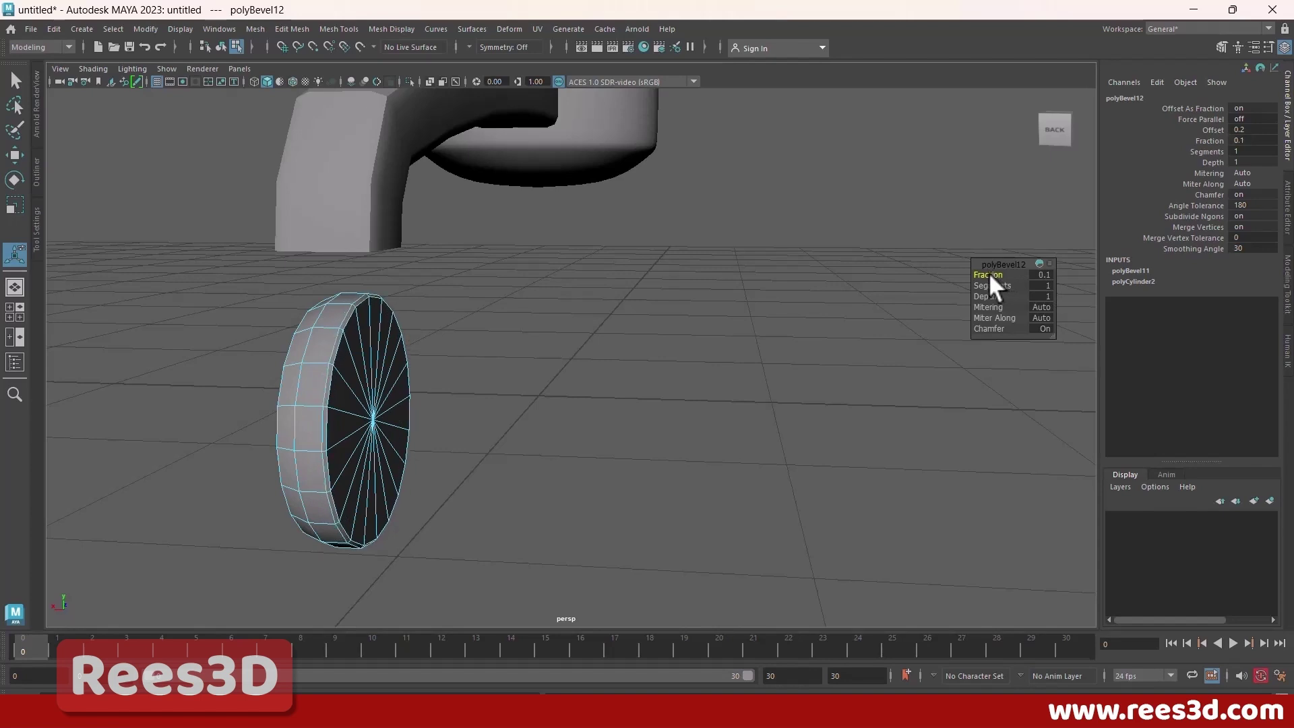
click(1046, 271)
text(0.05)
key(Return)
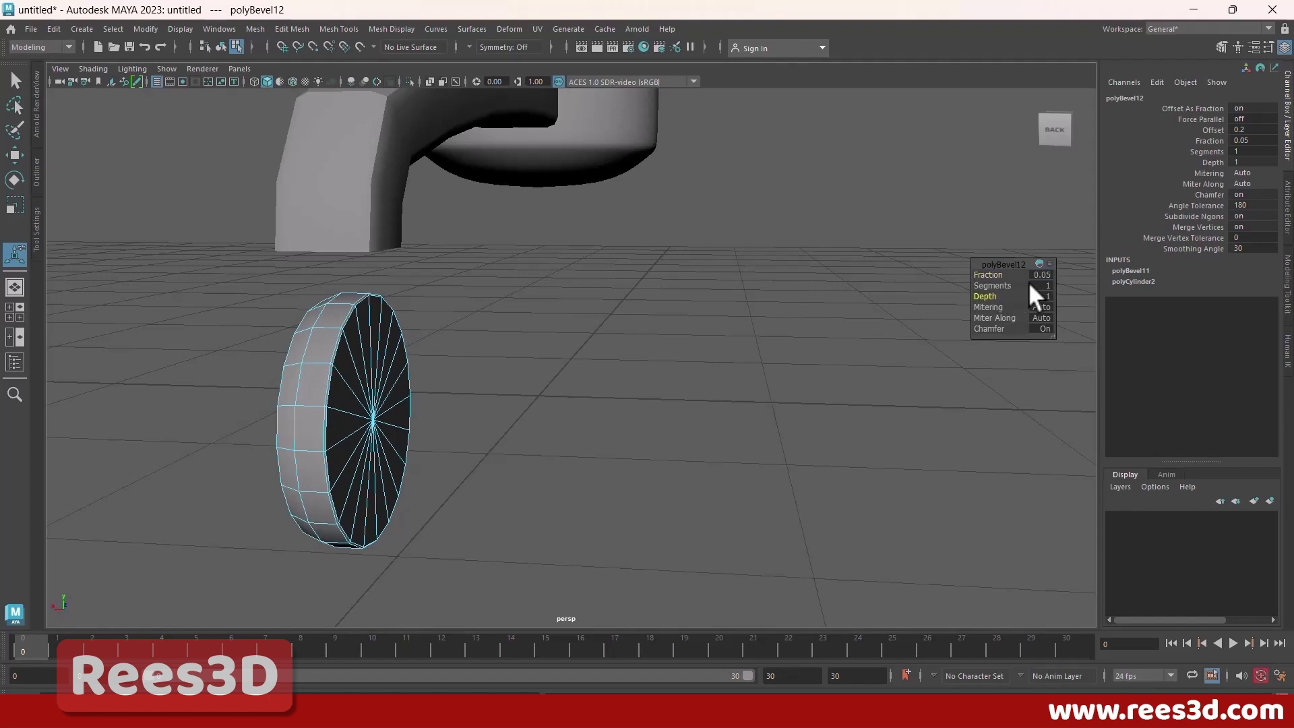
drag(1013, 283, 1023, 285)
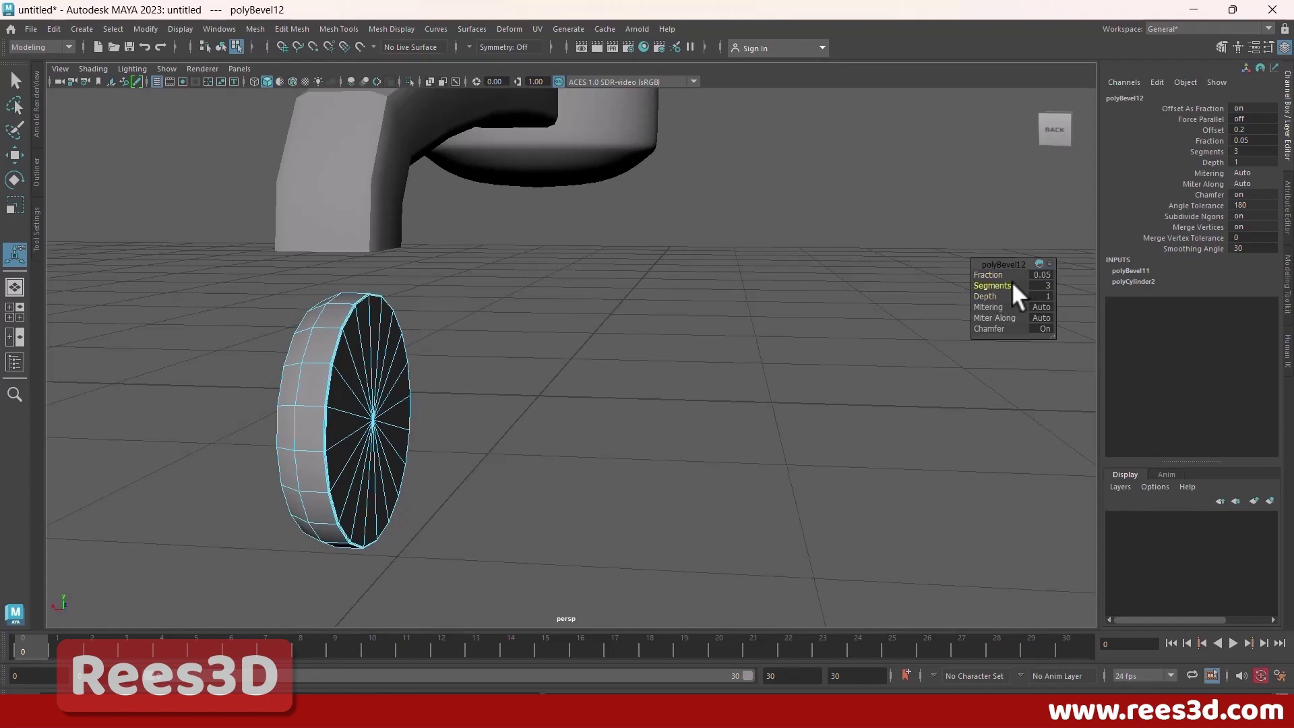
Step: Preview the wheel smoothed from both sides, then return it to its unsmoothed mesh
right_drag(306, 375, 266, 362)
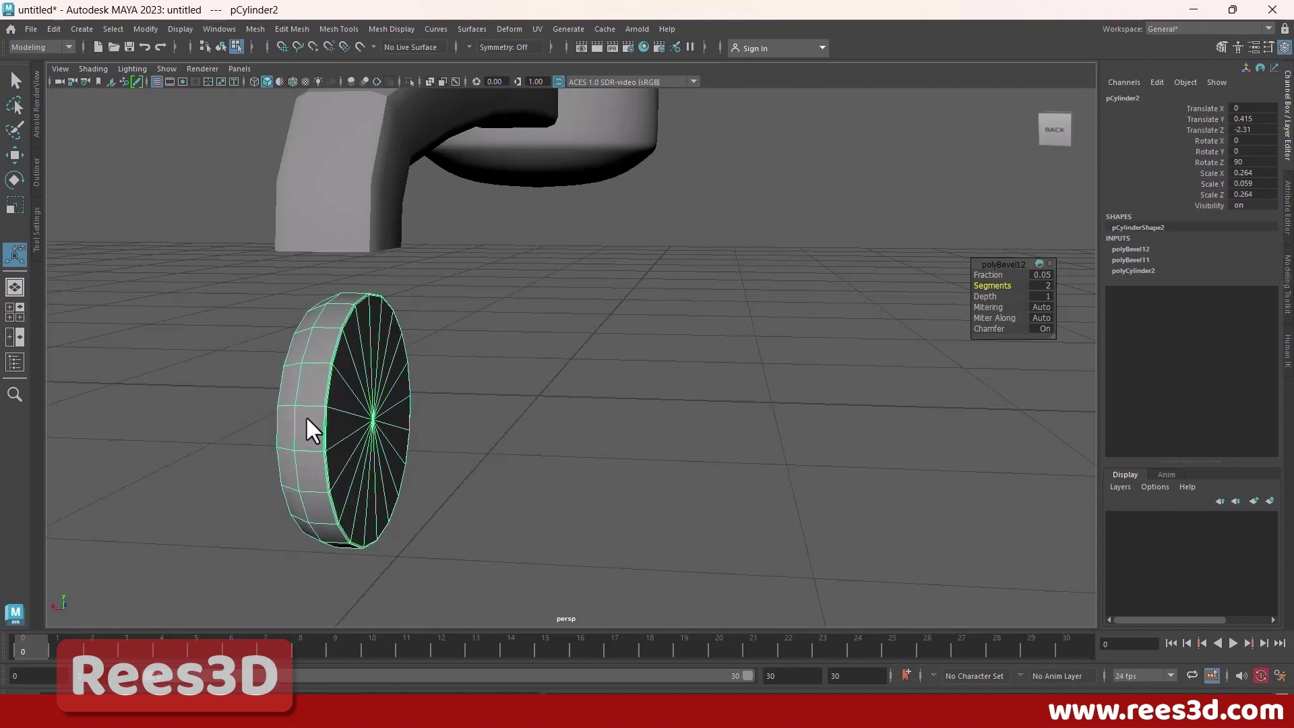
key(3)
click(432, 405)
alt+drag(384, 407, 476, 423)
click(476, 423)
key(1)
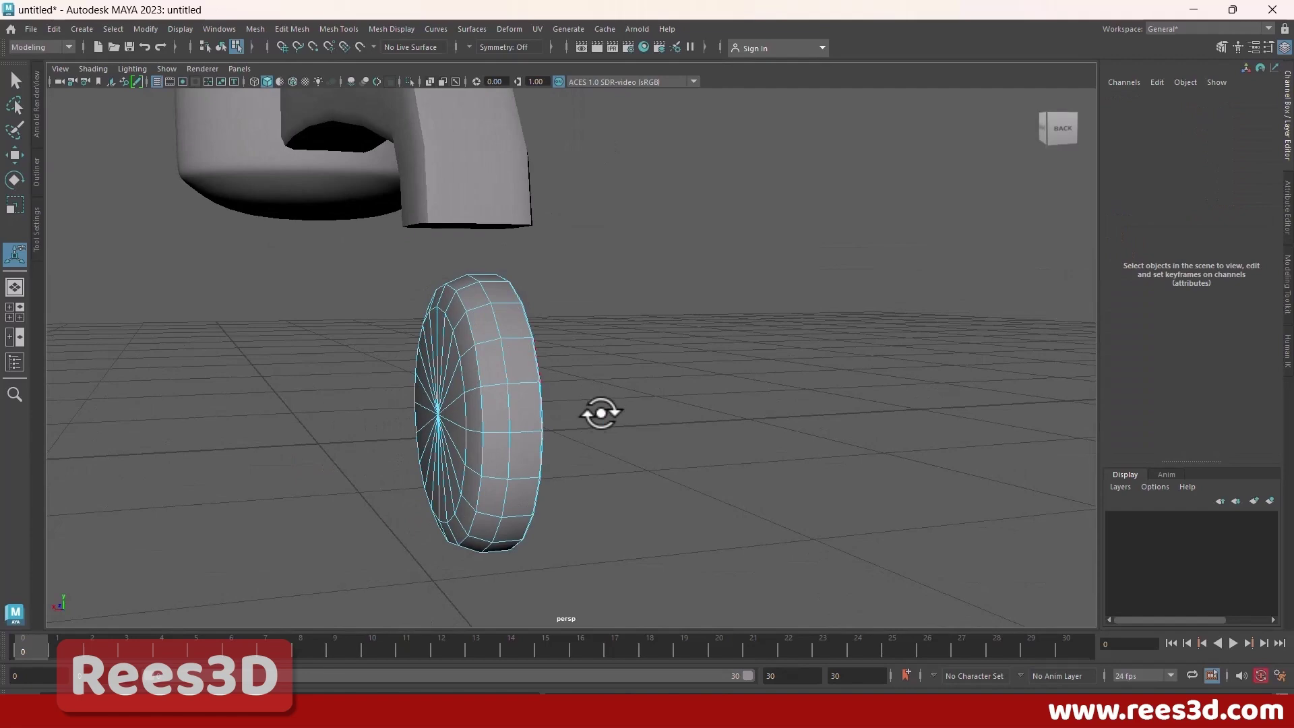
alt+drag(601, 413, 457, 424)
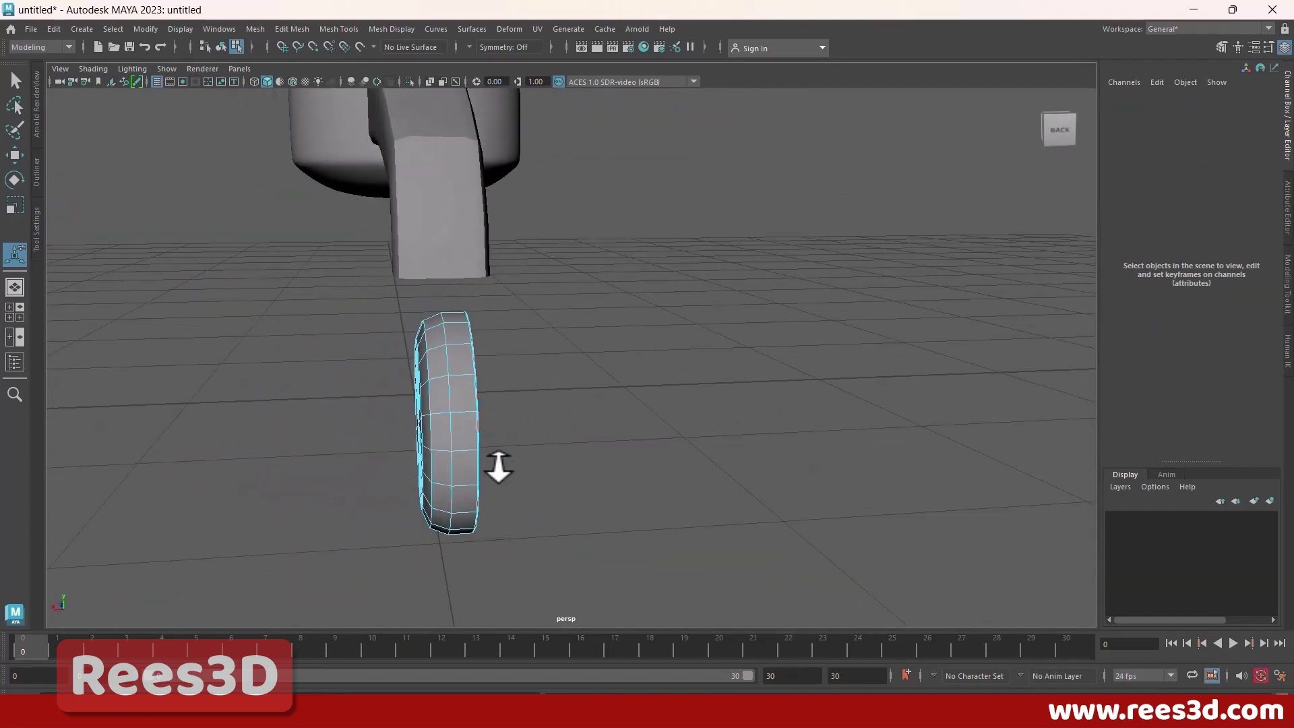
Step: Move all the wheel's vertices sideways along X in the front view until they sit clear of the centre line, leaving its pivot centred
key(space)
key(space)
scroll(472, 519, down, 5)
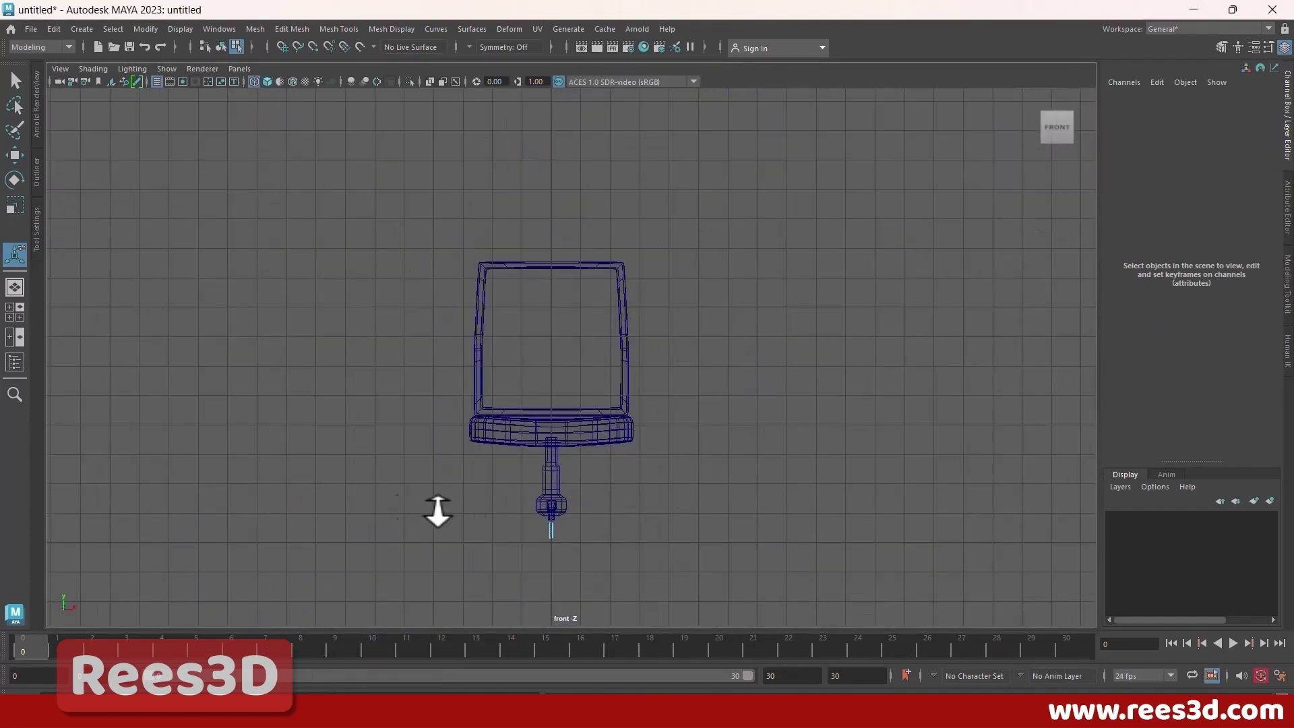
key(a)
drag(559, 585, 615, 641)
key(f)
mouse_move(673, 477)
alt+right_down()
mouse_move(516, 489)
mouse_move(663, 487)
alt+right_up()
alt+middle_drag(637, 470, 600, 502)
key(w)
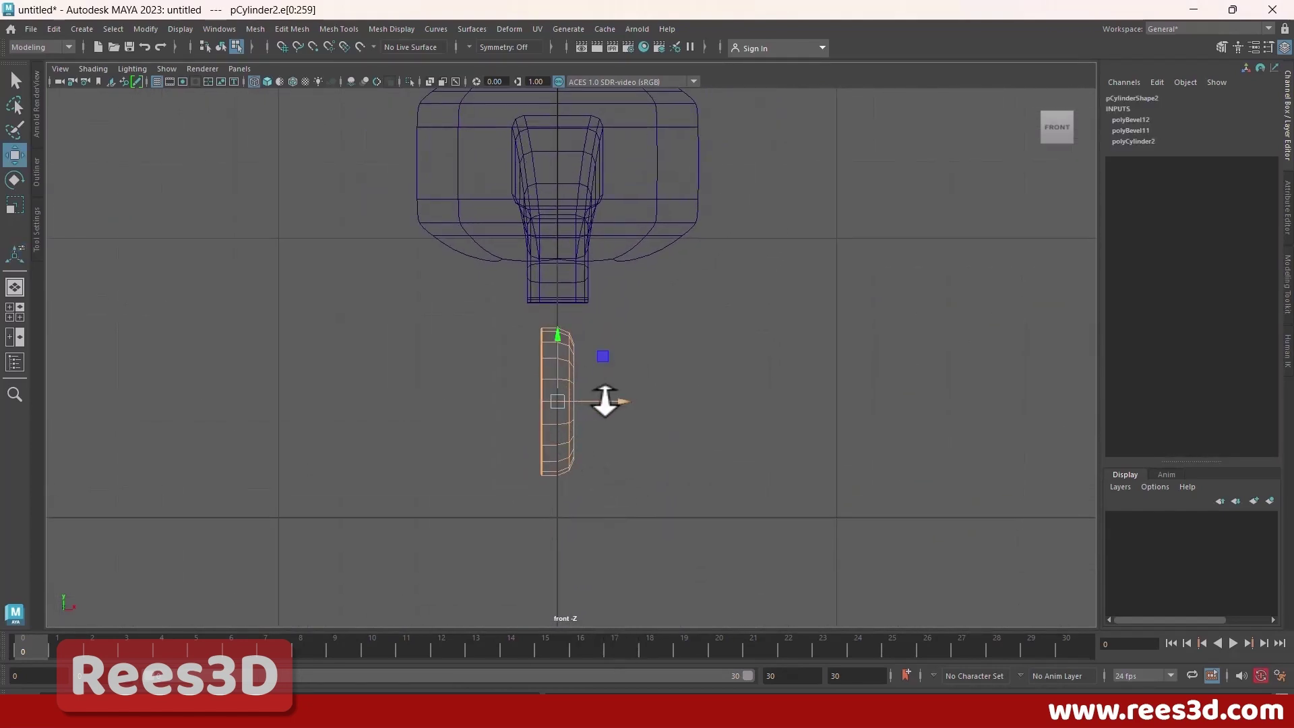
key(F9)
drag(529, 312, 609, 521)
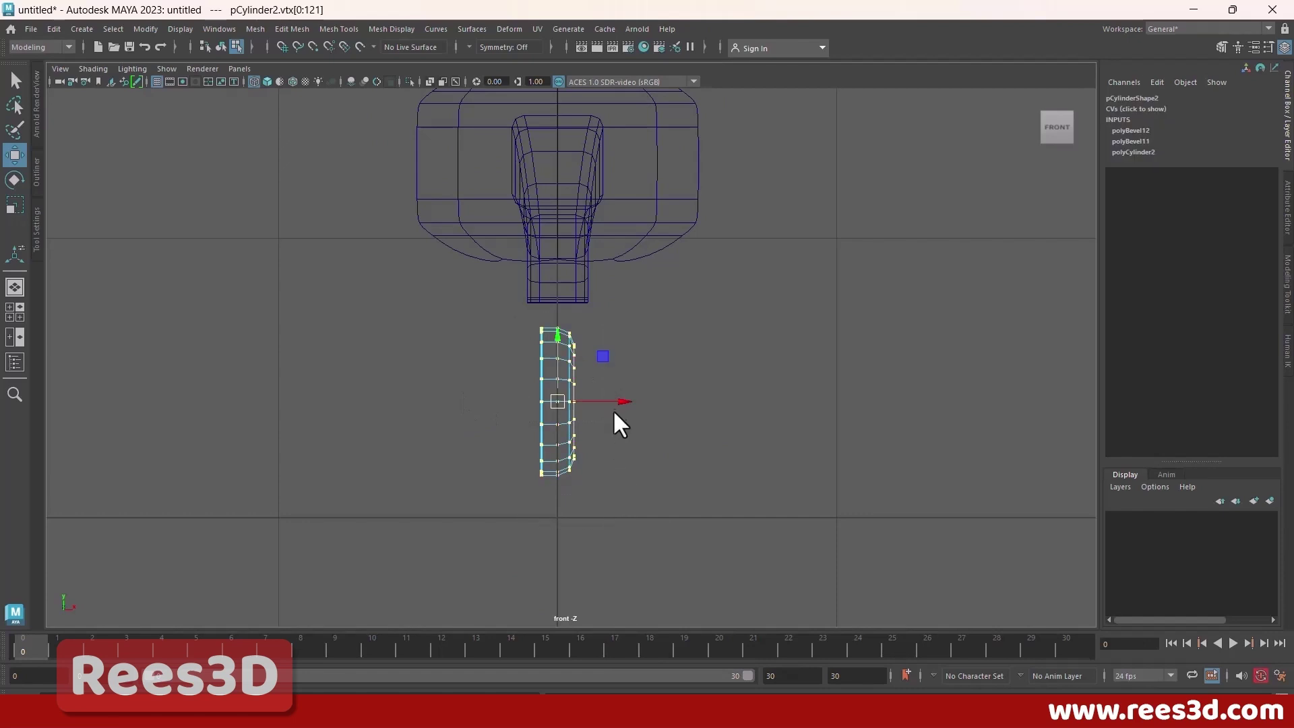
drag(639, 396, 644, 393)
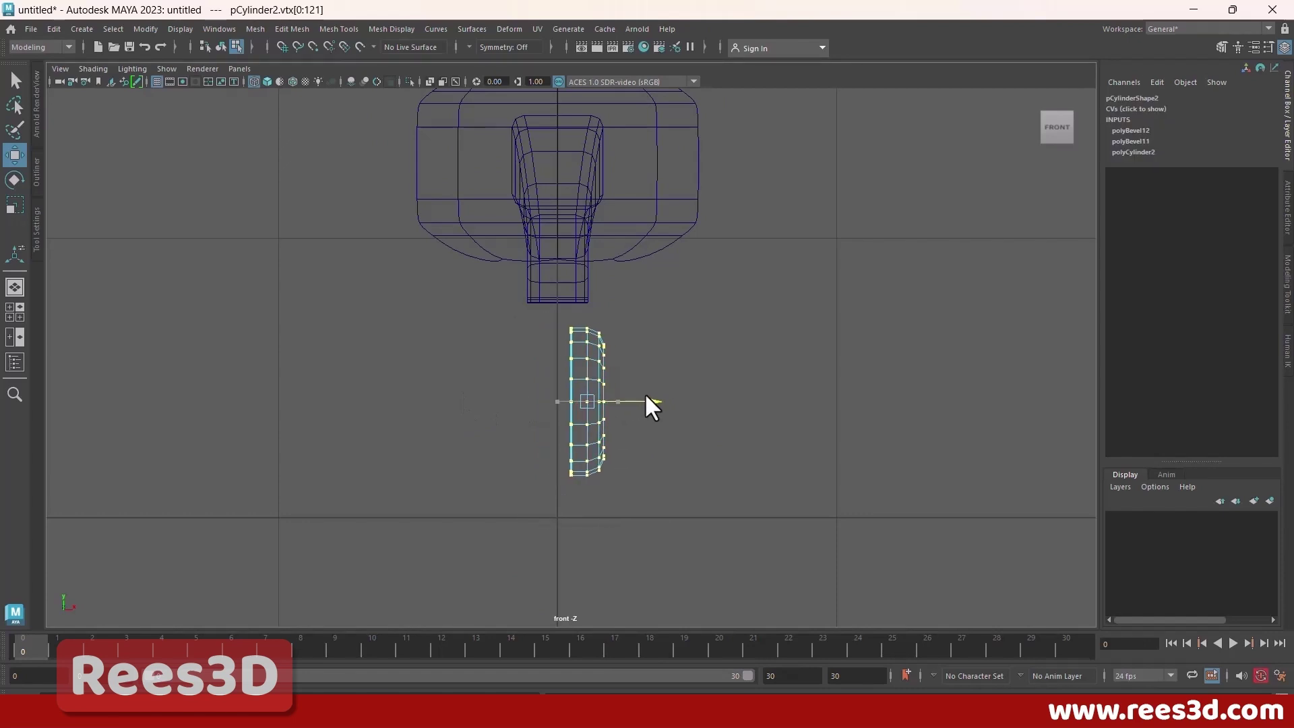
right_drag(590, 384, 651, 324)
Step: Delete the wheel's construction history and freeze its transformations
key(space)
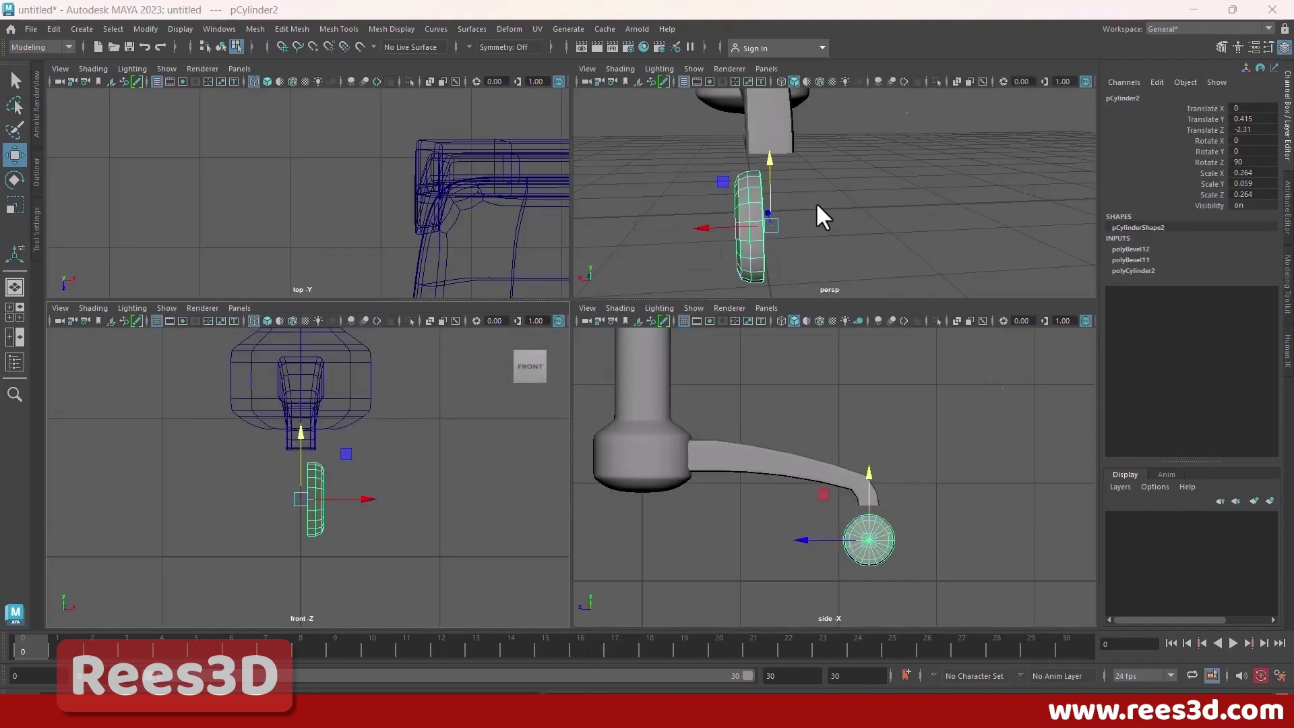
key(space)
alt+drag(716, 355, 530, 441)
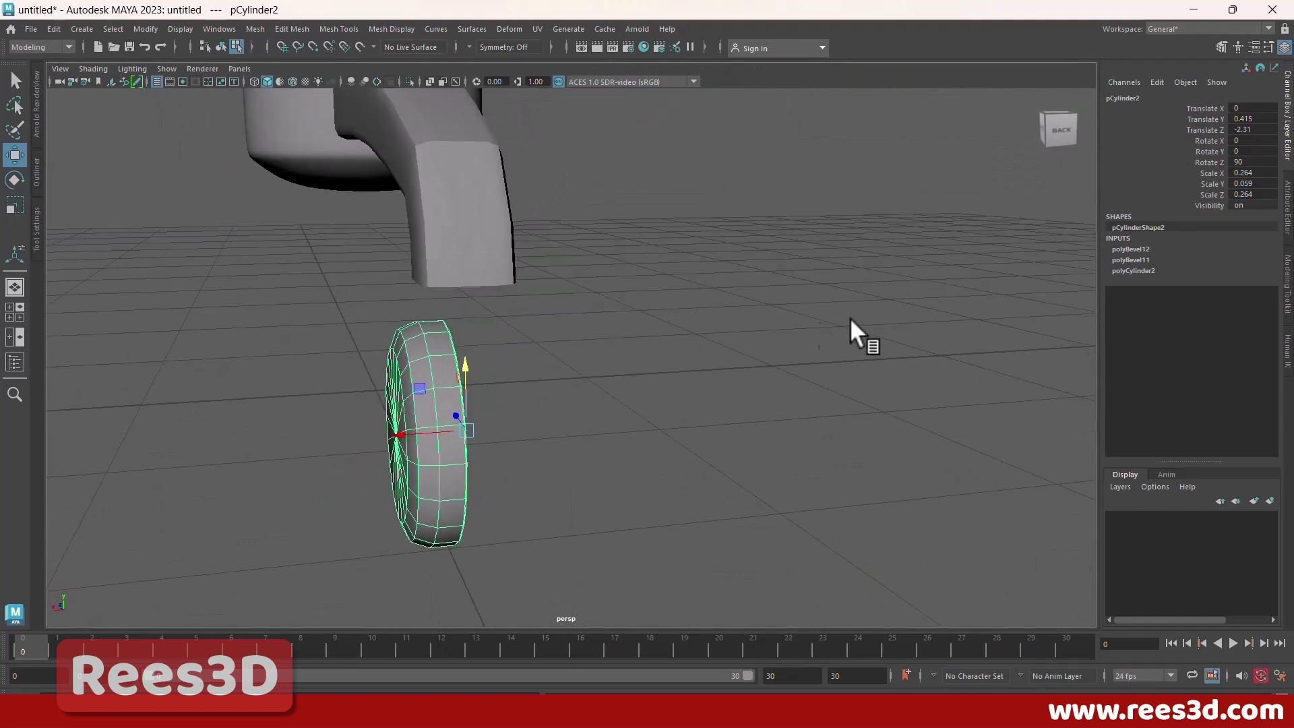
click(54, 28)
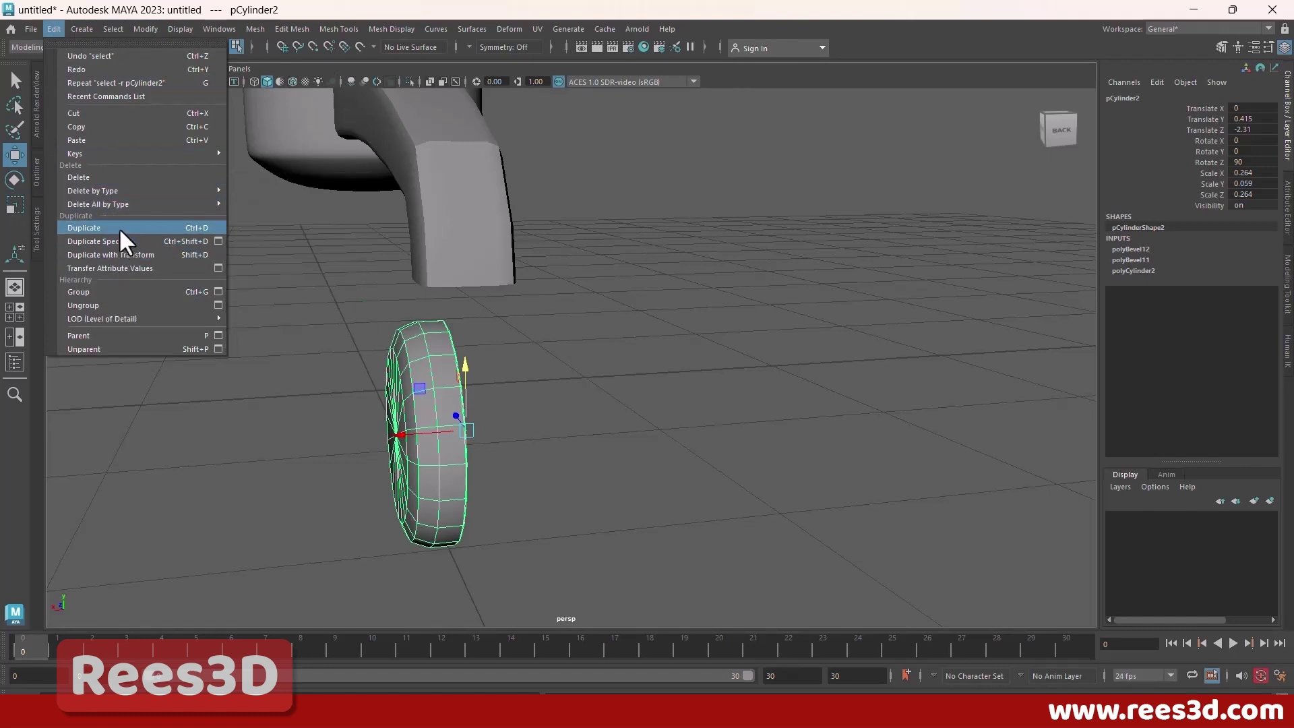
mouse_move(127, 191)
click(251, 194)
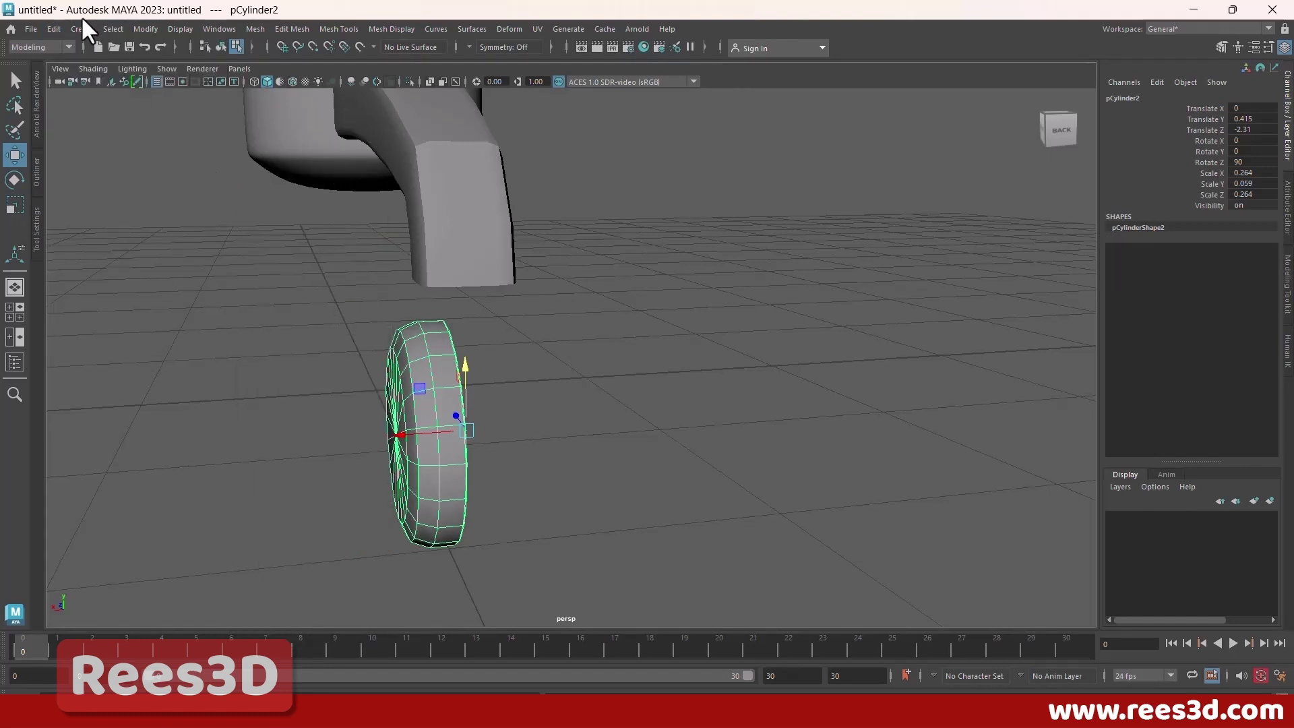
click(144, 29)
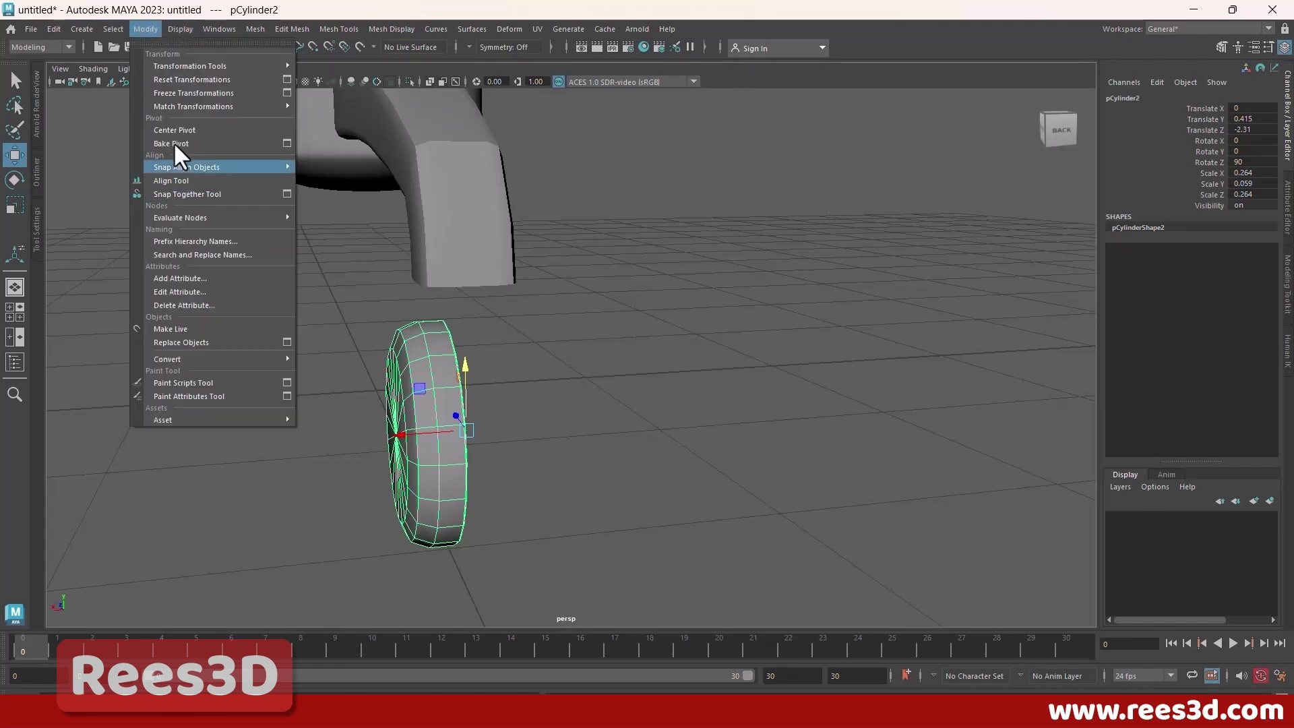
click(184, 92)
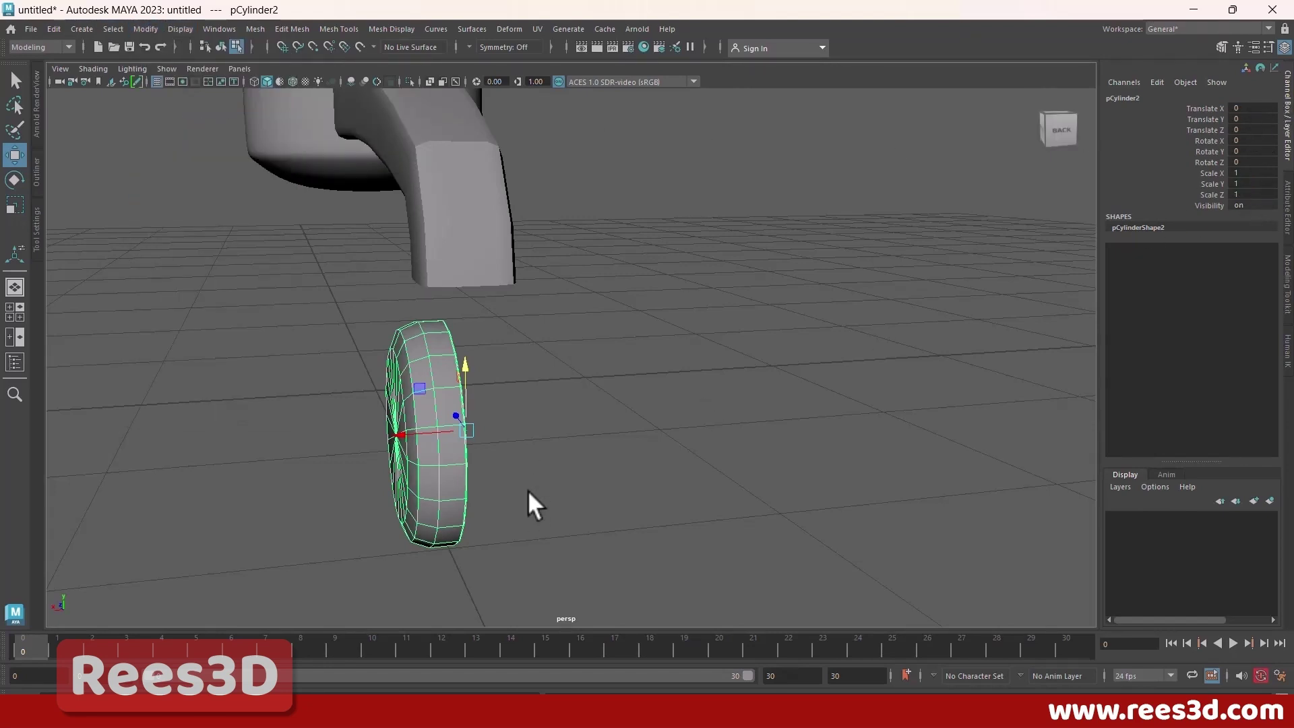
mouse_move(527, 490)
alt+mouse_down()
mouse_move(504, 487)
mouse_move(523, 487)
alt+mouse_up()
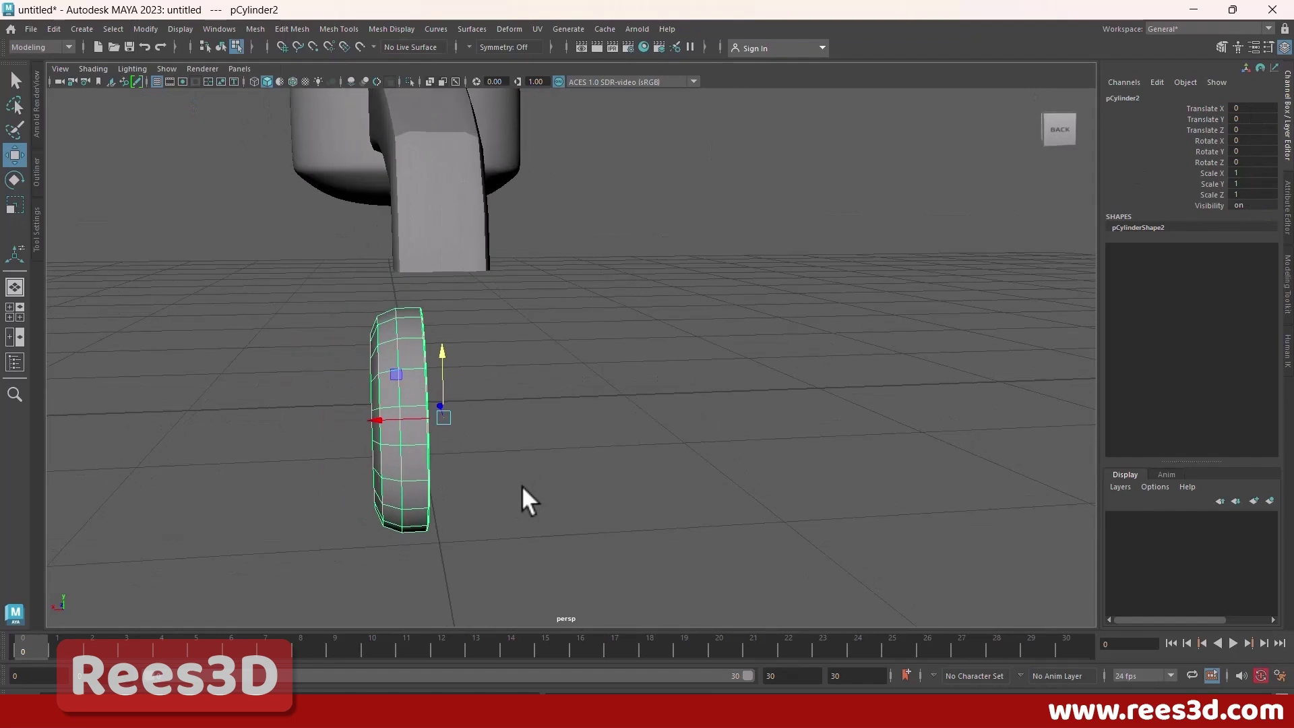
Step: Mirror the wheel across the centre line with Duplicate Special, using default settings and an X scale of -1
click(54, 31)
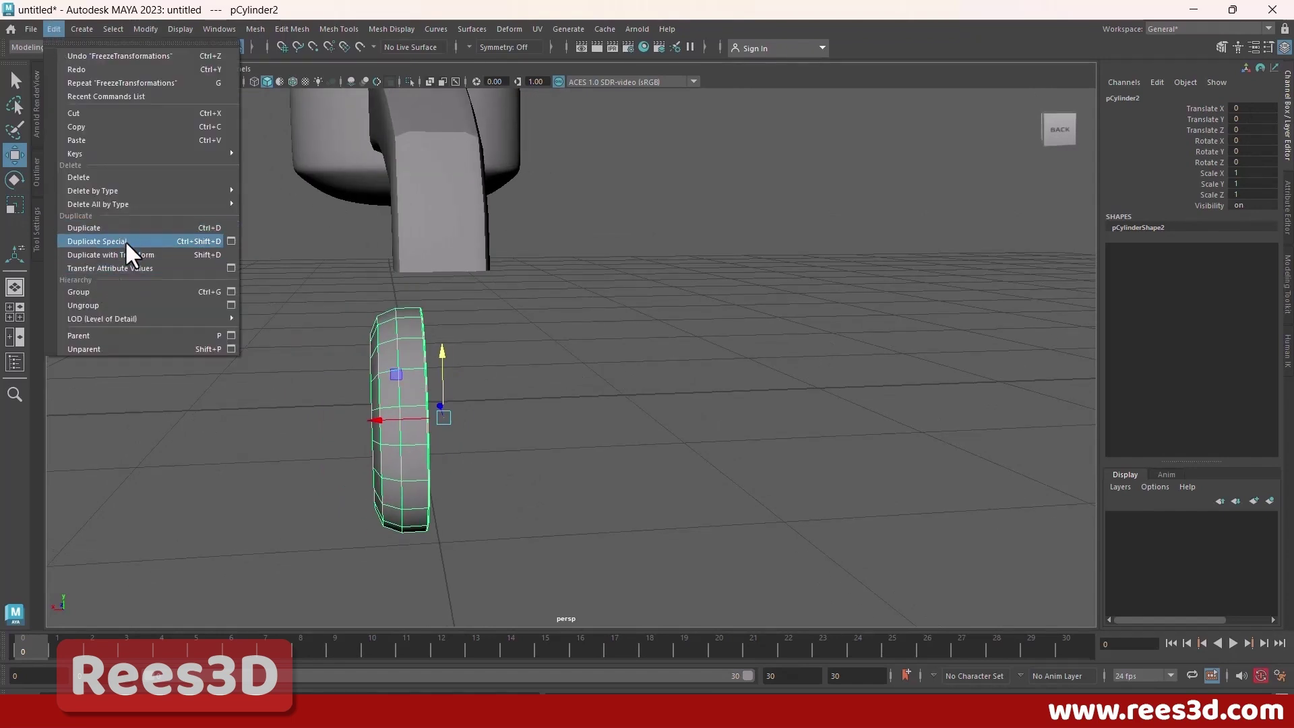
click(231, 240)
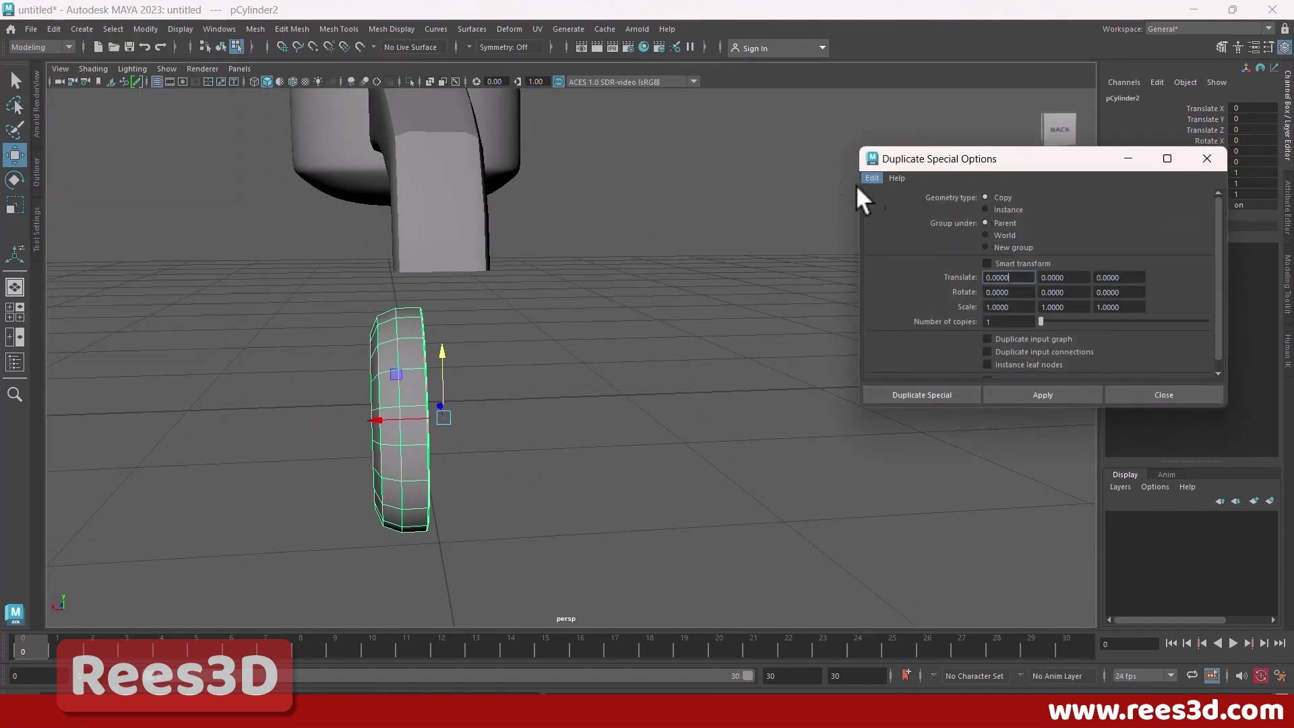
click(872, 178)
click(895, 207)
click(1026, 308)
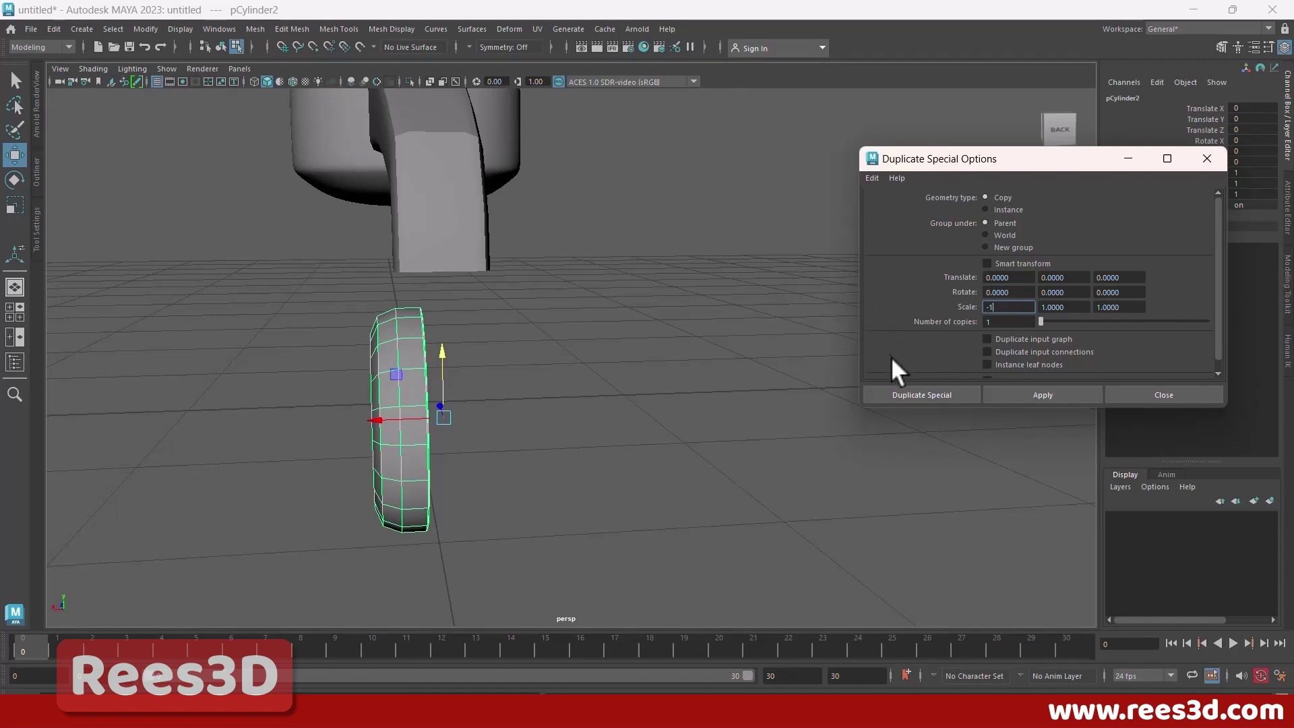
click(906, 396)
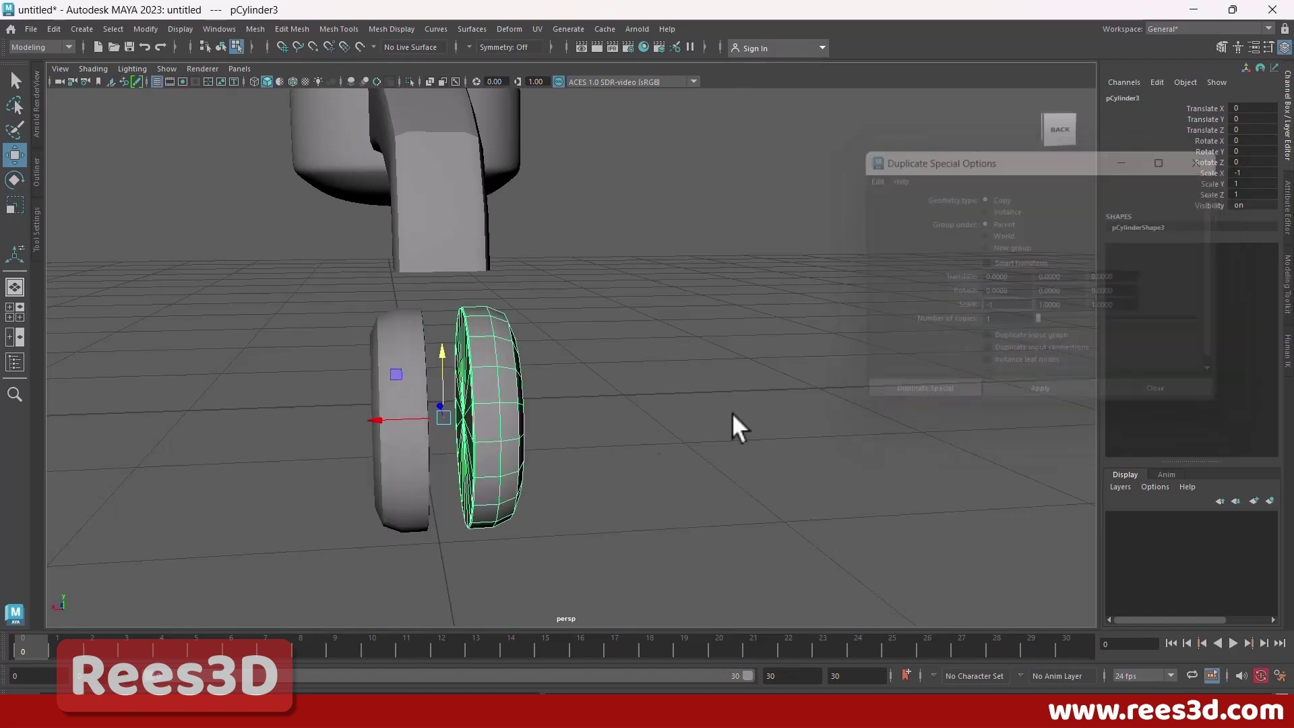
click(629, 428)
Step: Compare the wheel pair from the side with the caster in the chair.jpeg reference photo
alt+drag(630, 427, 533, 451)
key(alt+Tab)
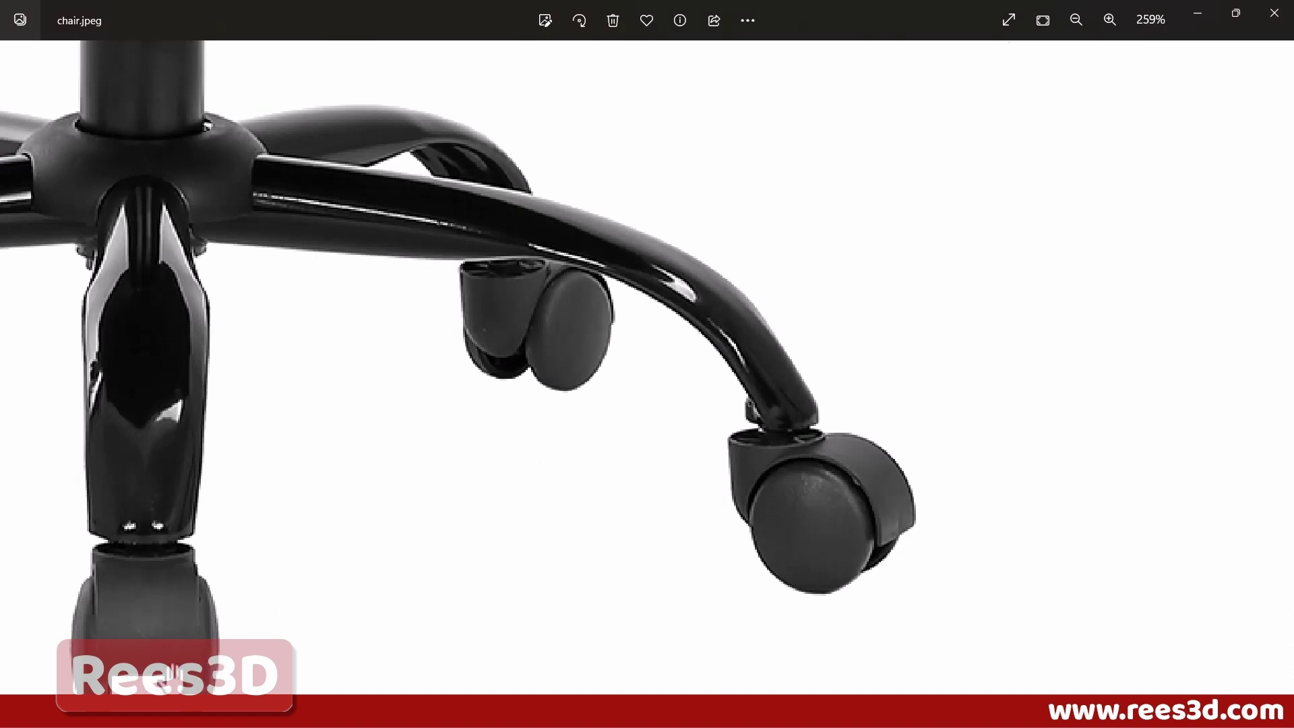
key(alt+Tab)
alt+right_drag(413, 428, 608, 337)
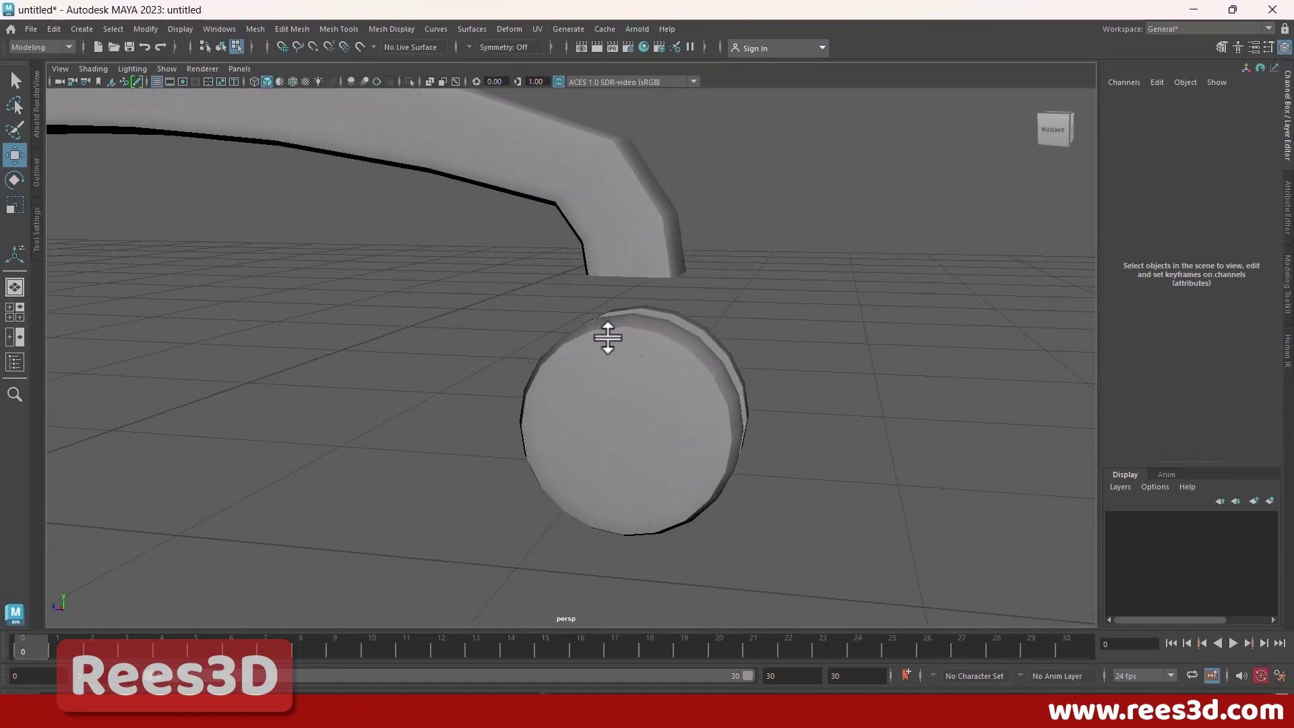
key(alt+Tab)
key(alt+Tab)
key(alt+Tab)
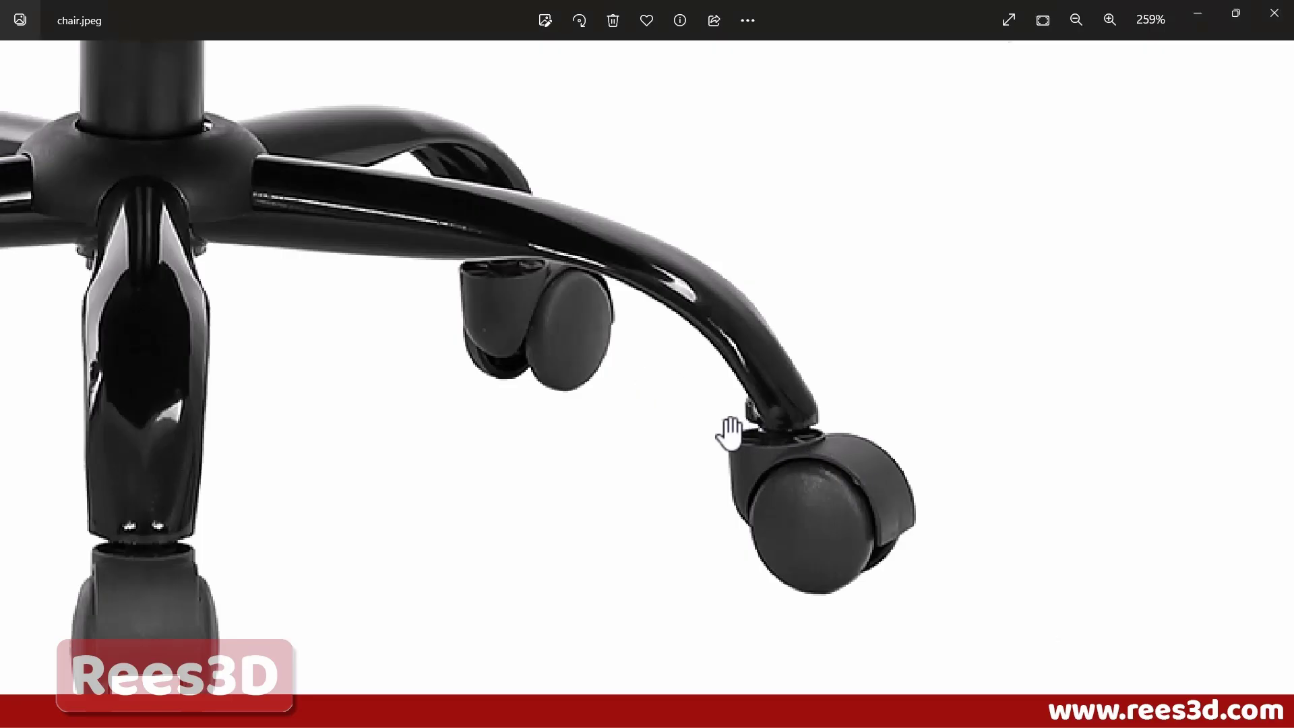
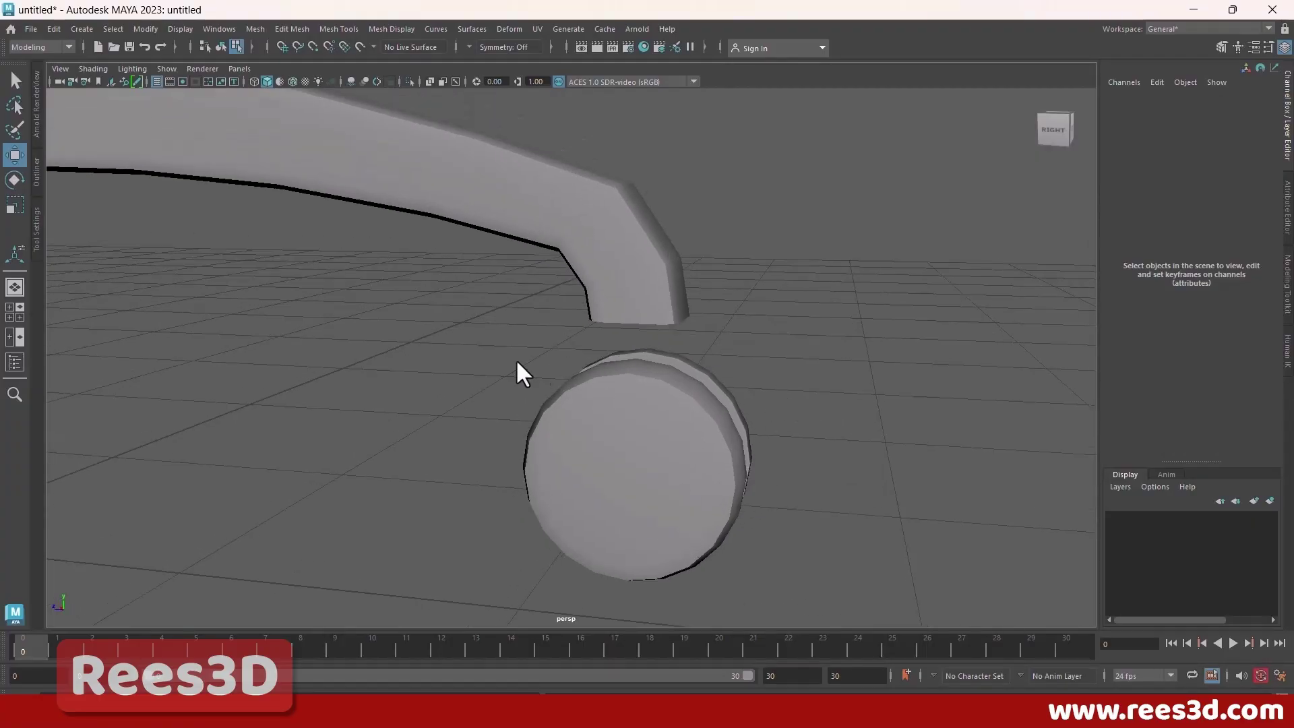
Step: Switch to object selection and move both wheels outward past the leg end to a Z translation of about -0.253
drag(517, 370, 780, 535)
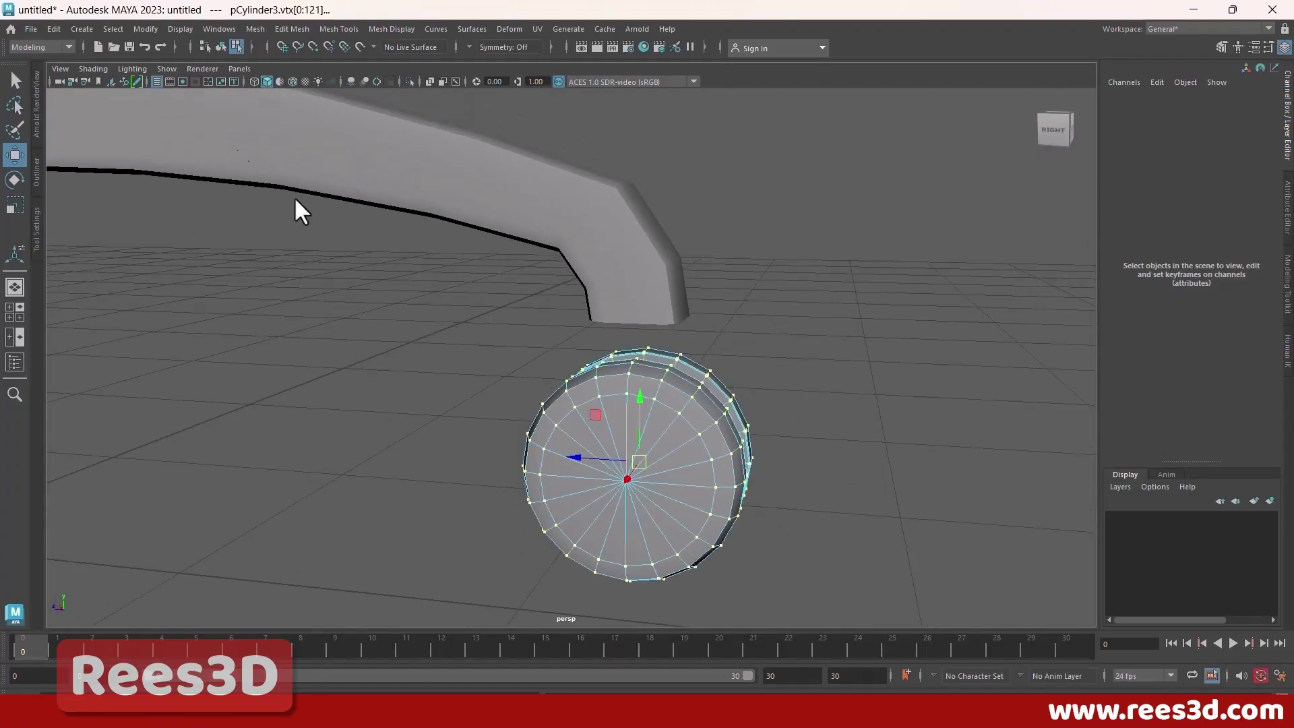
click(220, 47)
drag(597, 452, 727, 491)
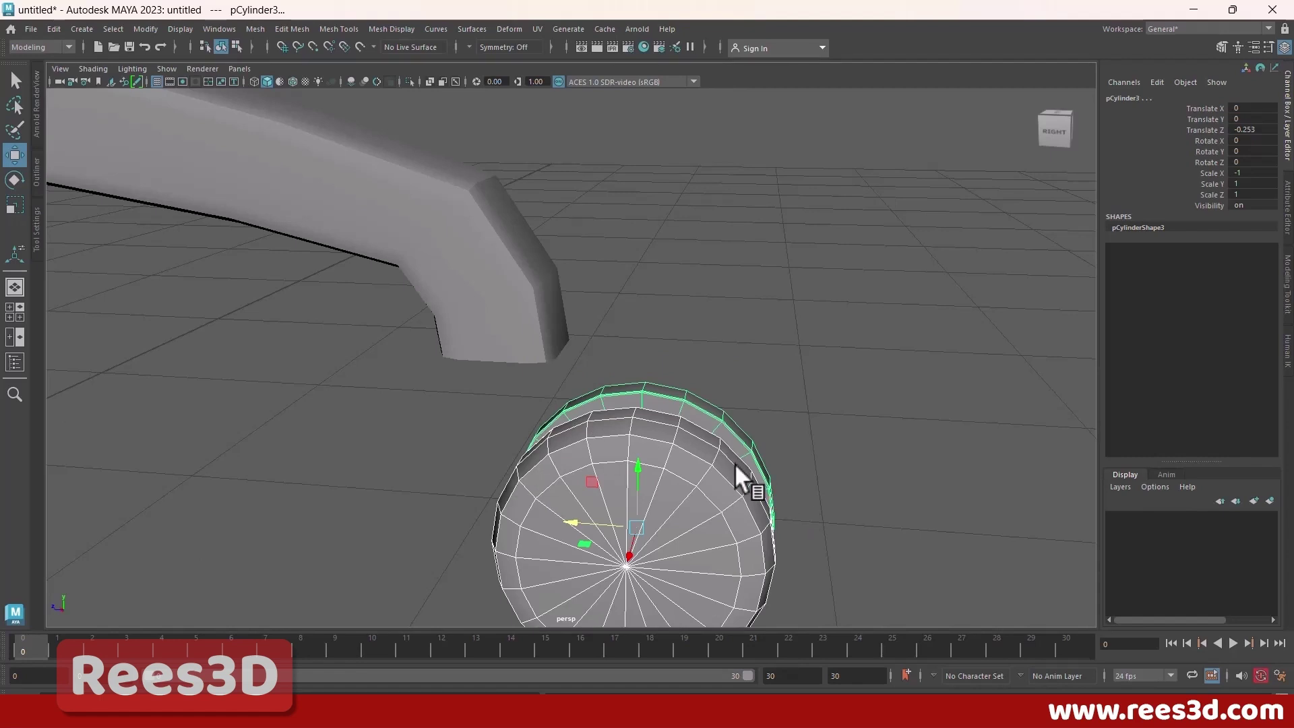
click(388, 440)
alt+drag(710, 419, 251, 103)
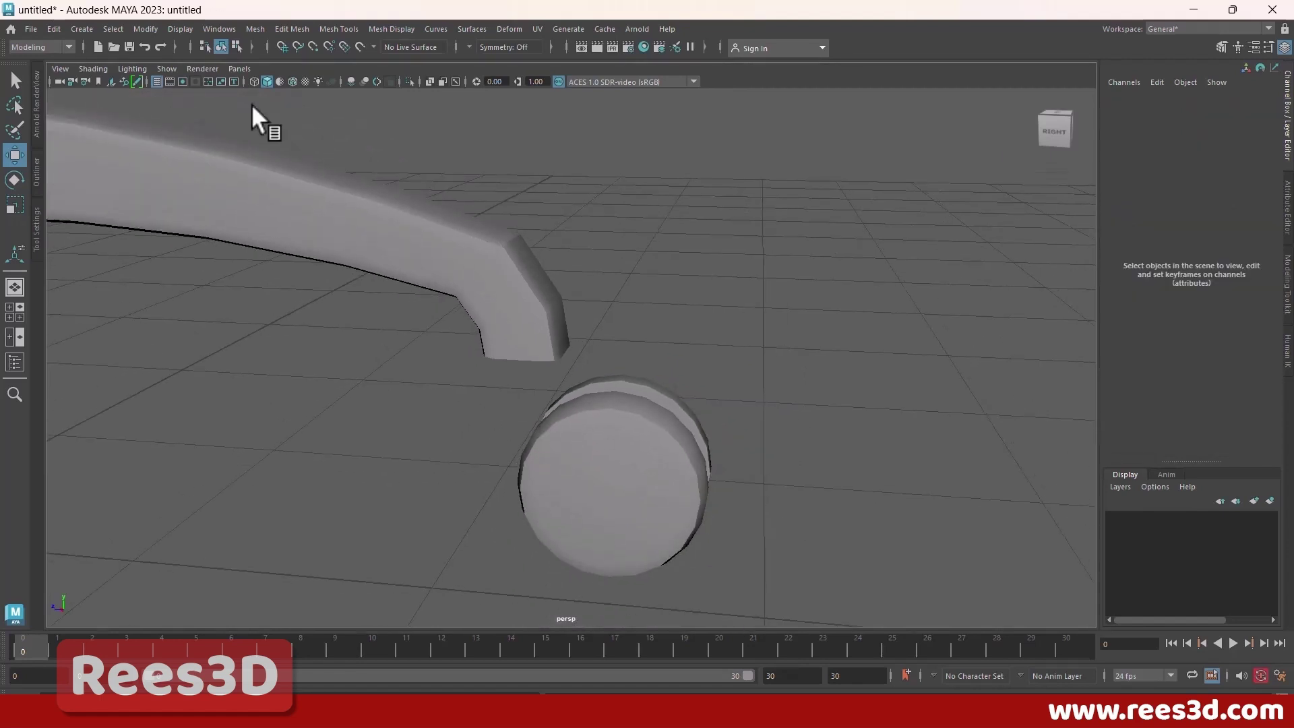
Step: Create a polygon cylinder for the caster housing and rotate it 90 degrees about Z
click(92, 32)
mouse_move(242, 78)
click(293, 106)
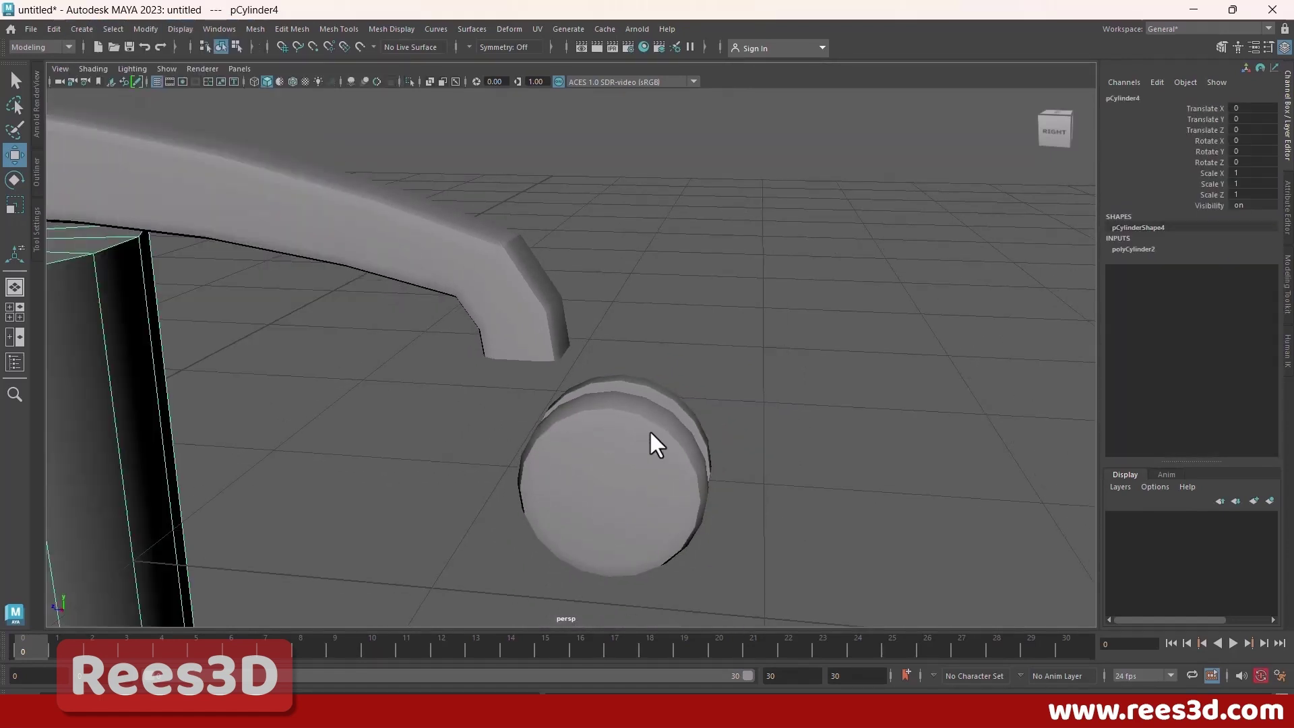
alt+right_drag(650, 432, 319, 408)
alt+drag(318, 408, 343, 425)
alt+right_drag(344, 425, 281, 410)
key(e)
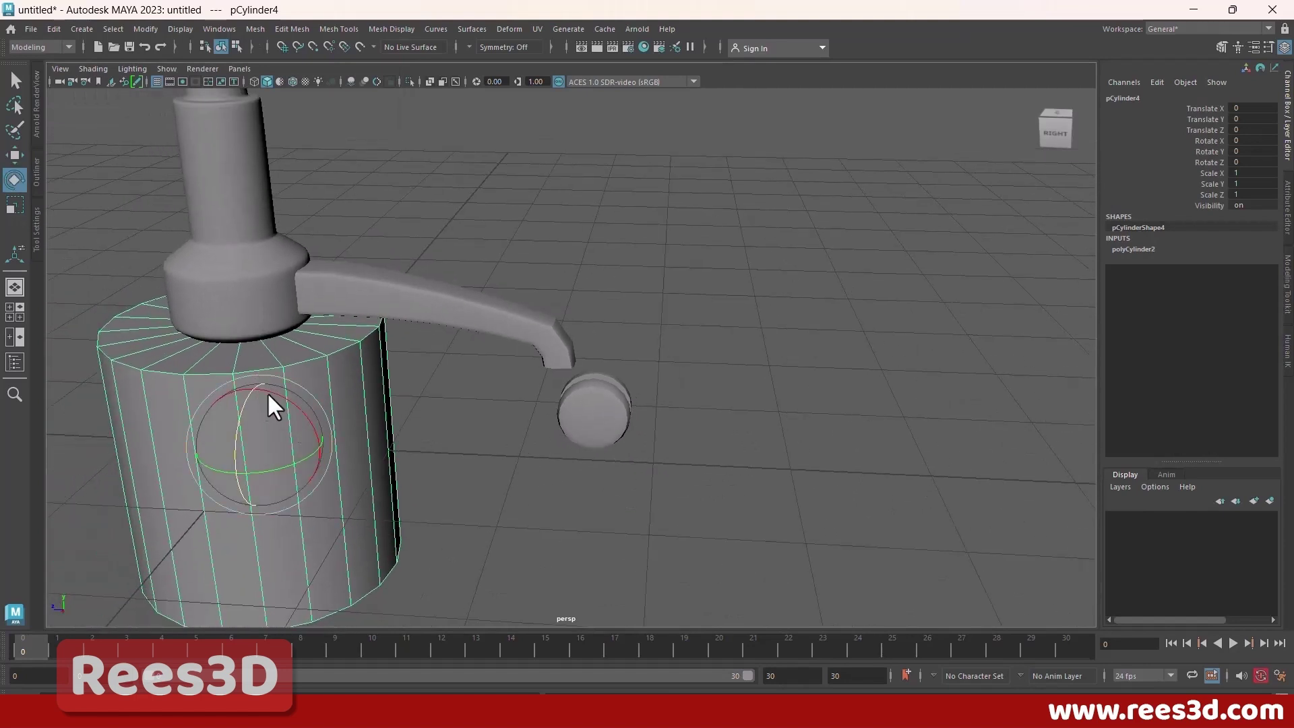
drag(249, 395, 1040, 245)
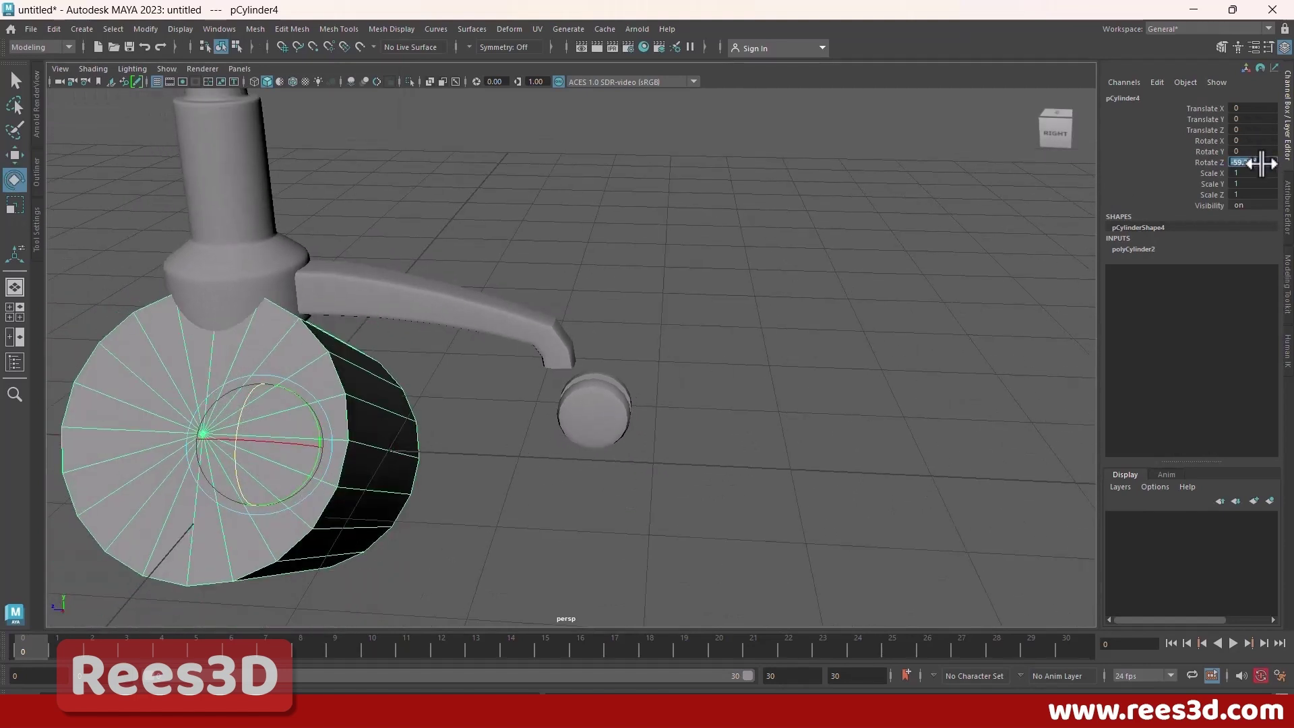
text(90)
key(Return)
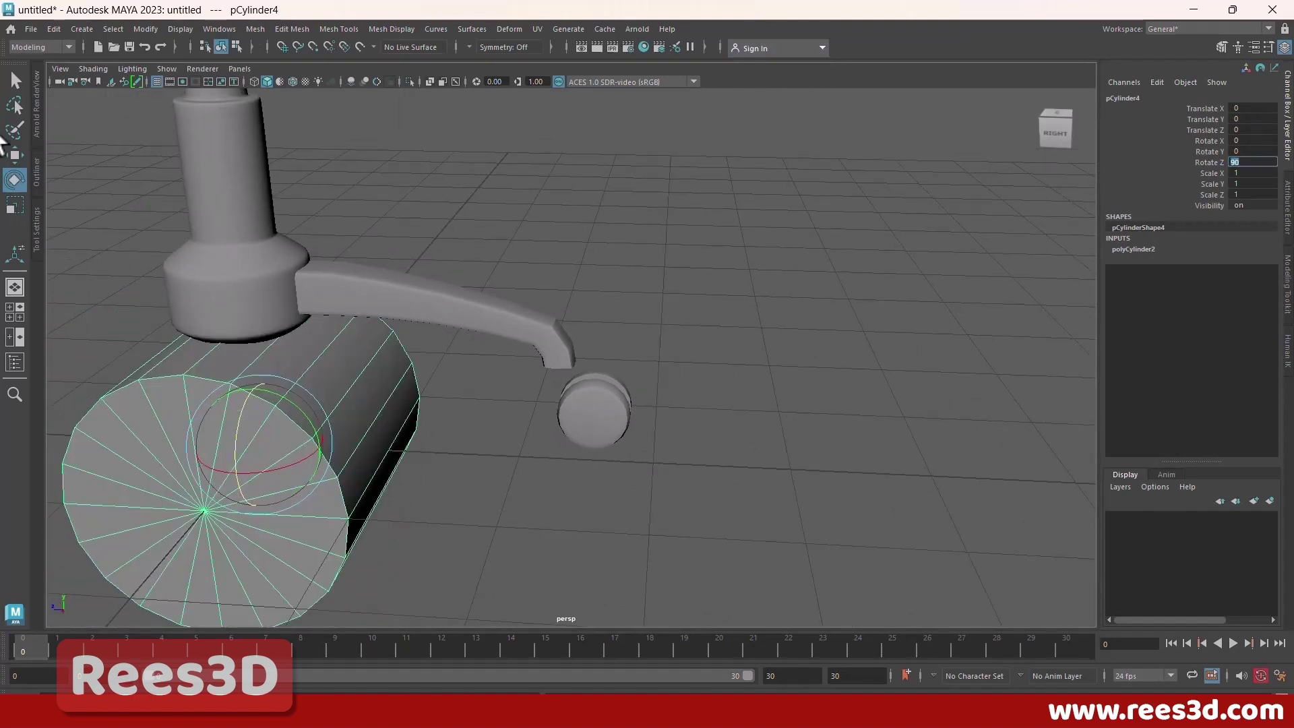
Step: Scale the cylinder uniformly to about 0.222 and move it beneath the wheels to a Z translation of about -2.531
click(15, 204)
drag(264, 443, 101, 512)
key(w)
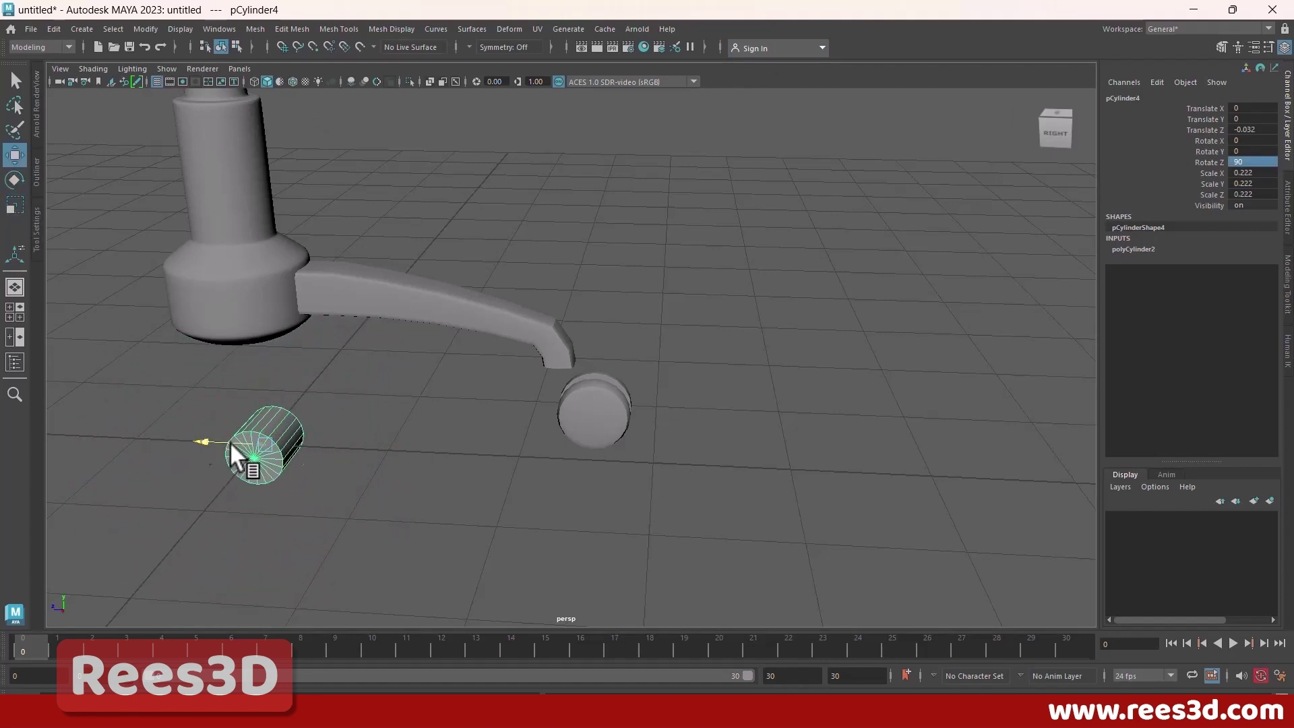
drag(229, 442, 539, 447)
Step: Turn on point snapping and snap the cylinder to the wheel's centre in the wireframe side view
key(space)
drag(301, 500, 361, 587)
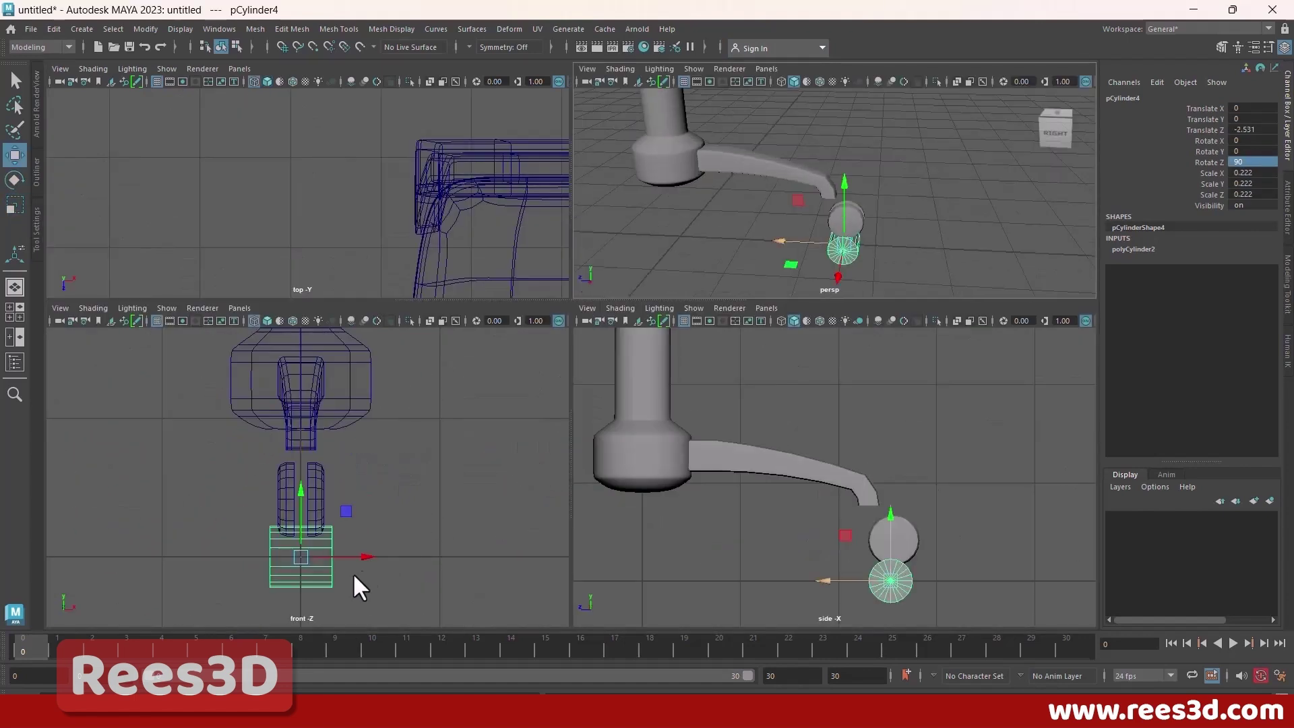
key(space)
key(4)
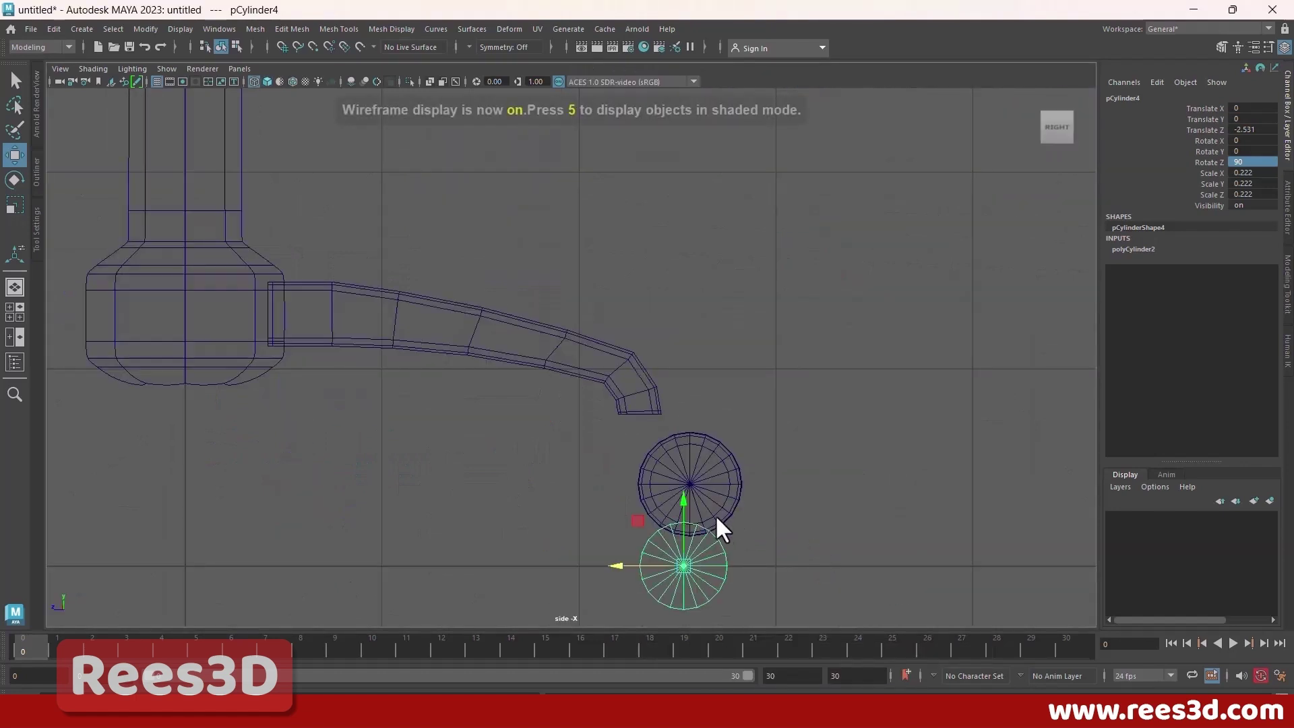
alt+right_drag(715, 516, 775, 500)
alt+middle_drag(741, 581, 692, 476)
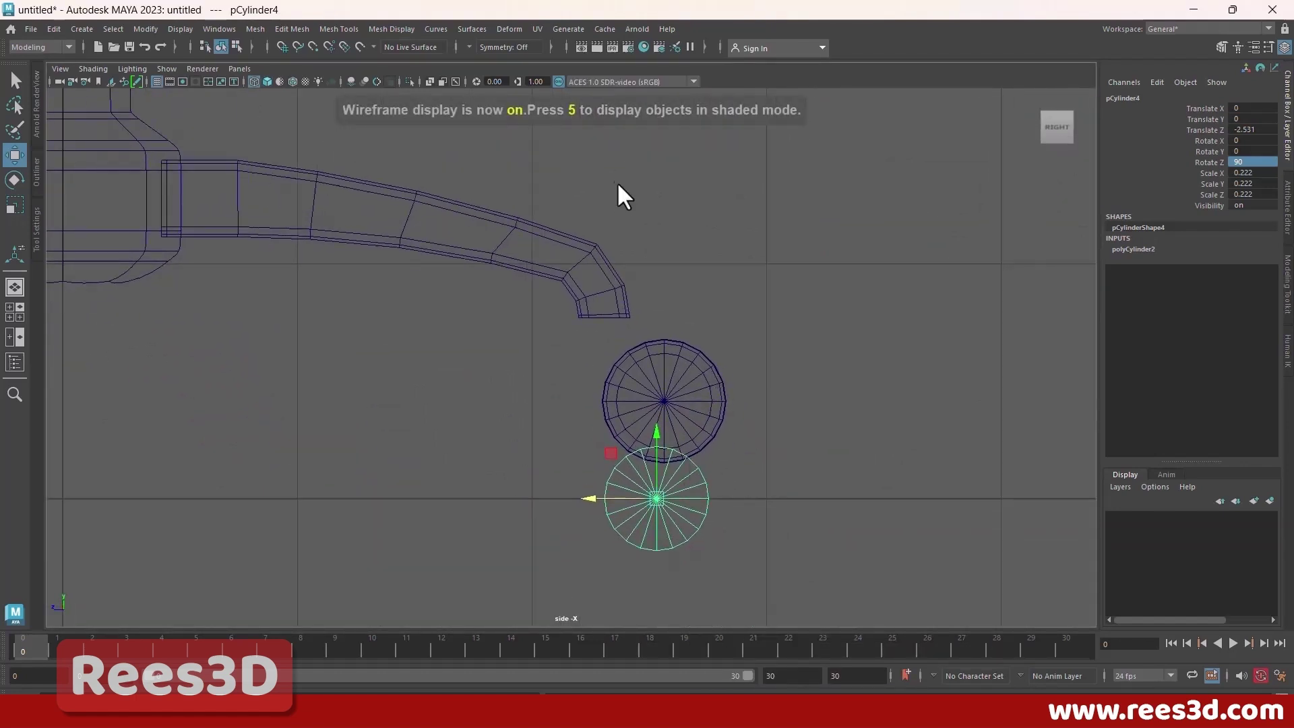
click(312, 46)
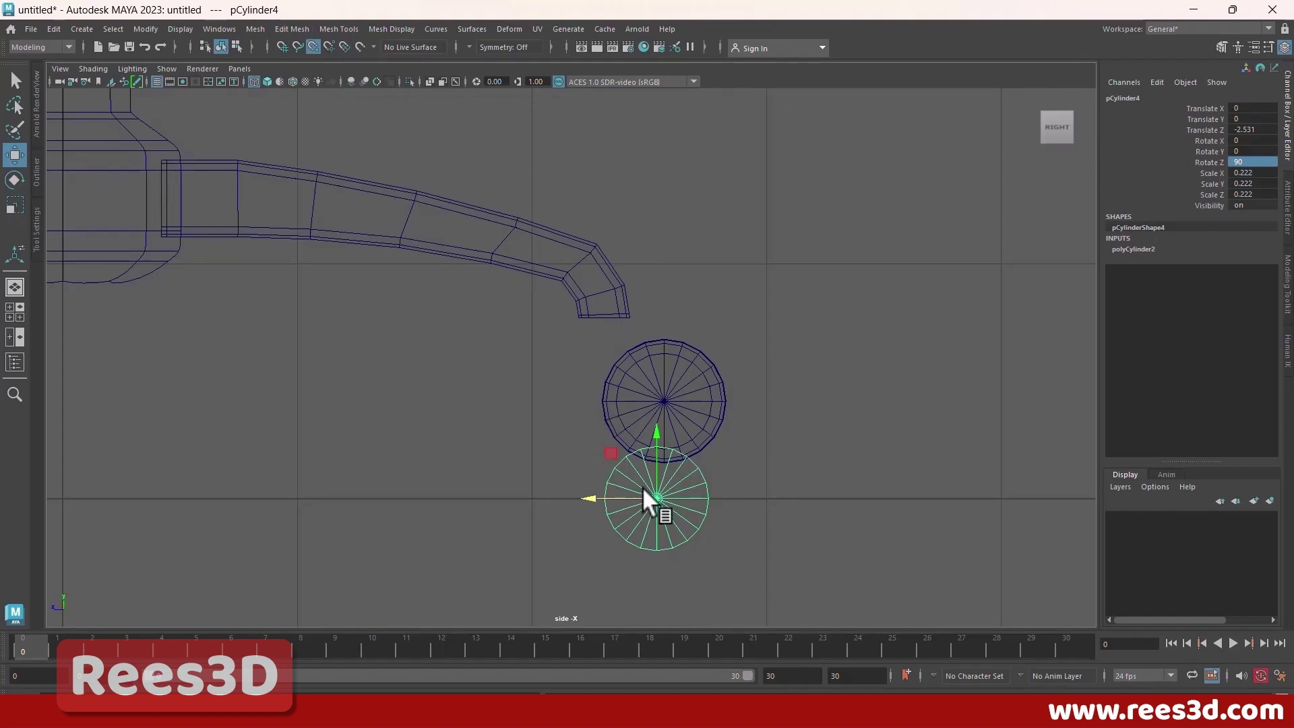
drag(657, 496, 665, 406)
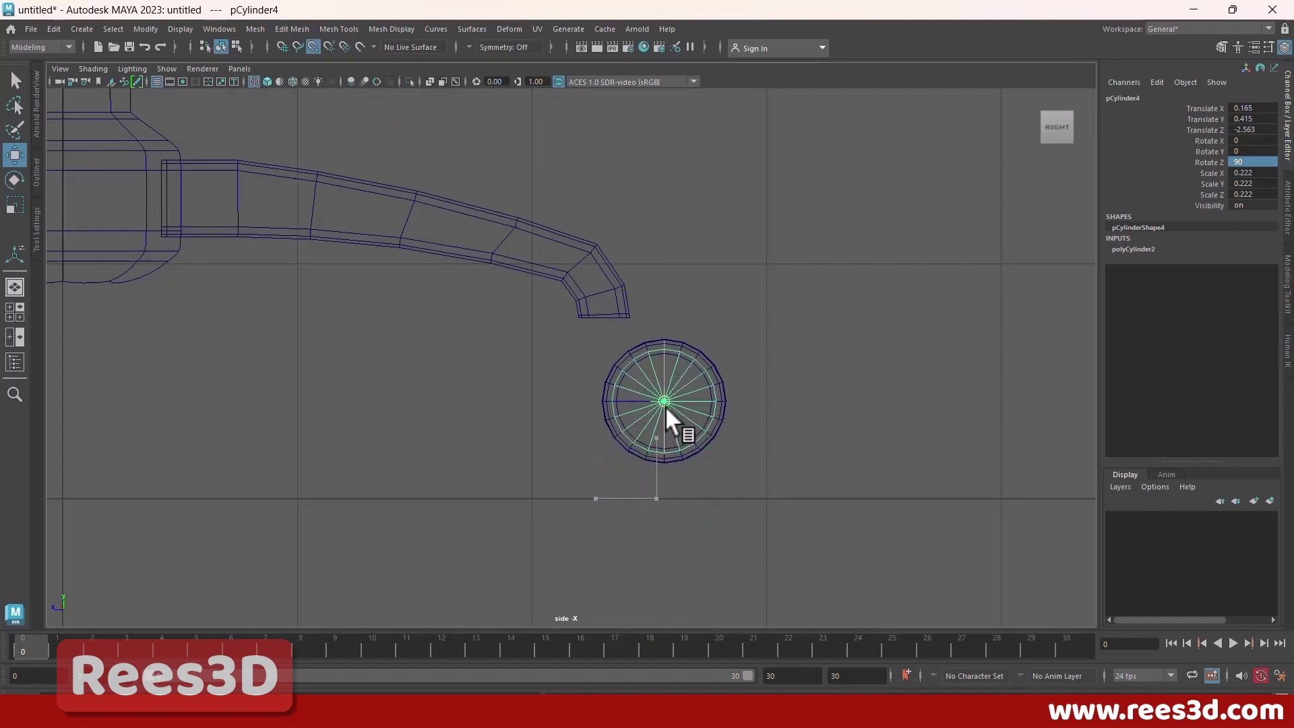
Step: Scale the cylinder slightly larger than the wheels, to about 0.313 in X and Z and 0.171 in Y
scroll(606, 452, up, 3)
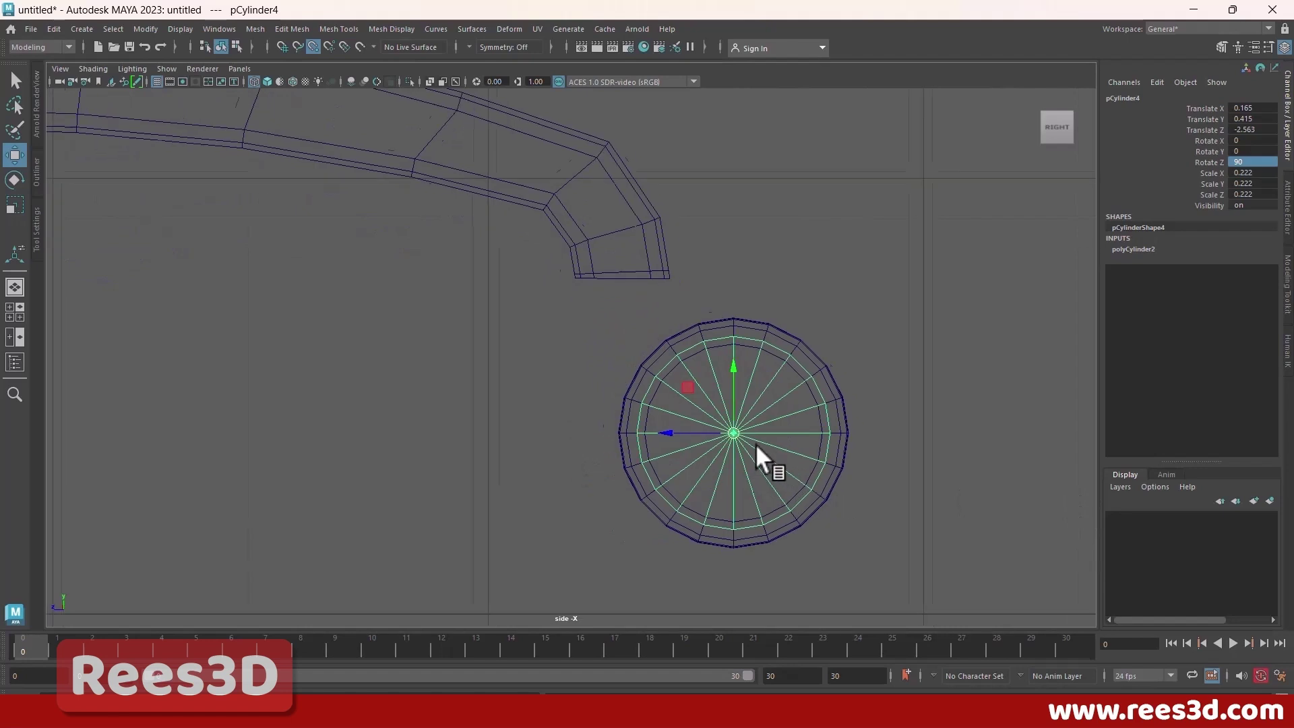
alt+middle_drag(756, 446, 665, 424)
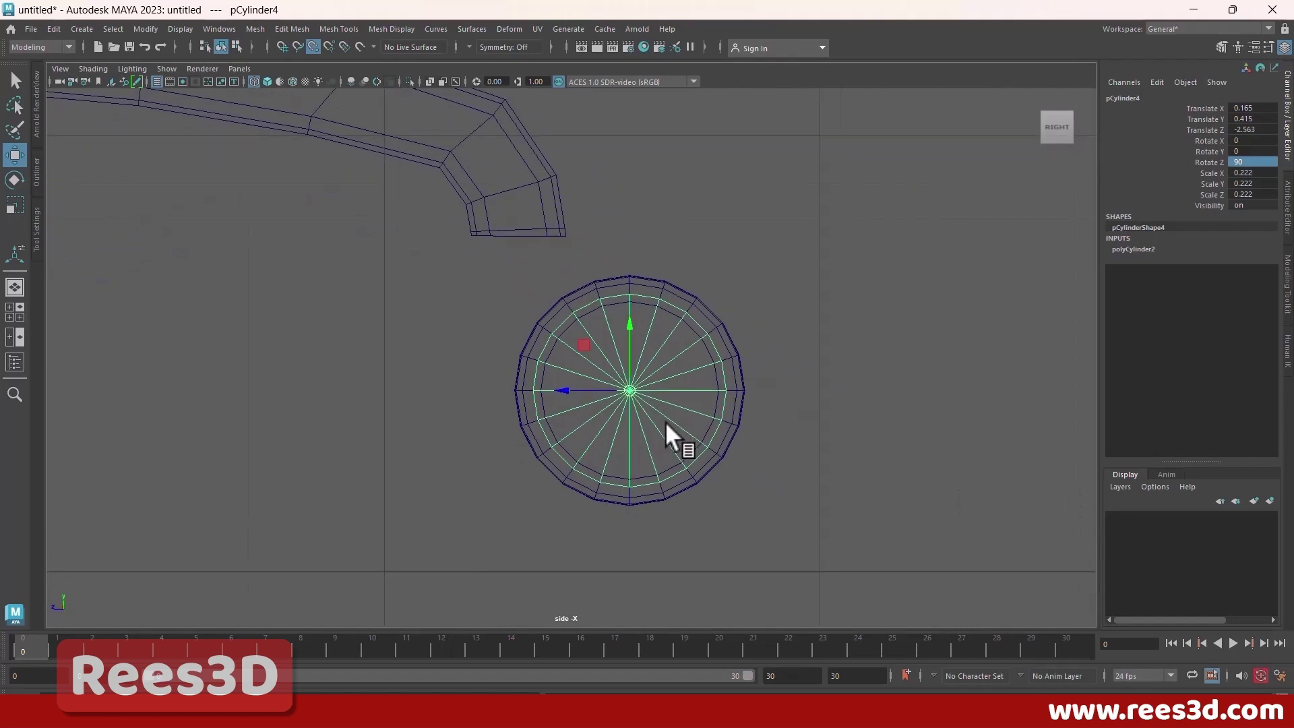
click(14, 204)
drag(632, 381, 513, 391)
key(space)
key(space)
key(space)
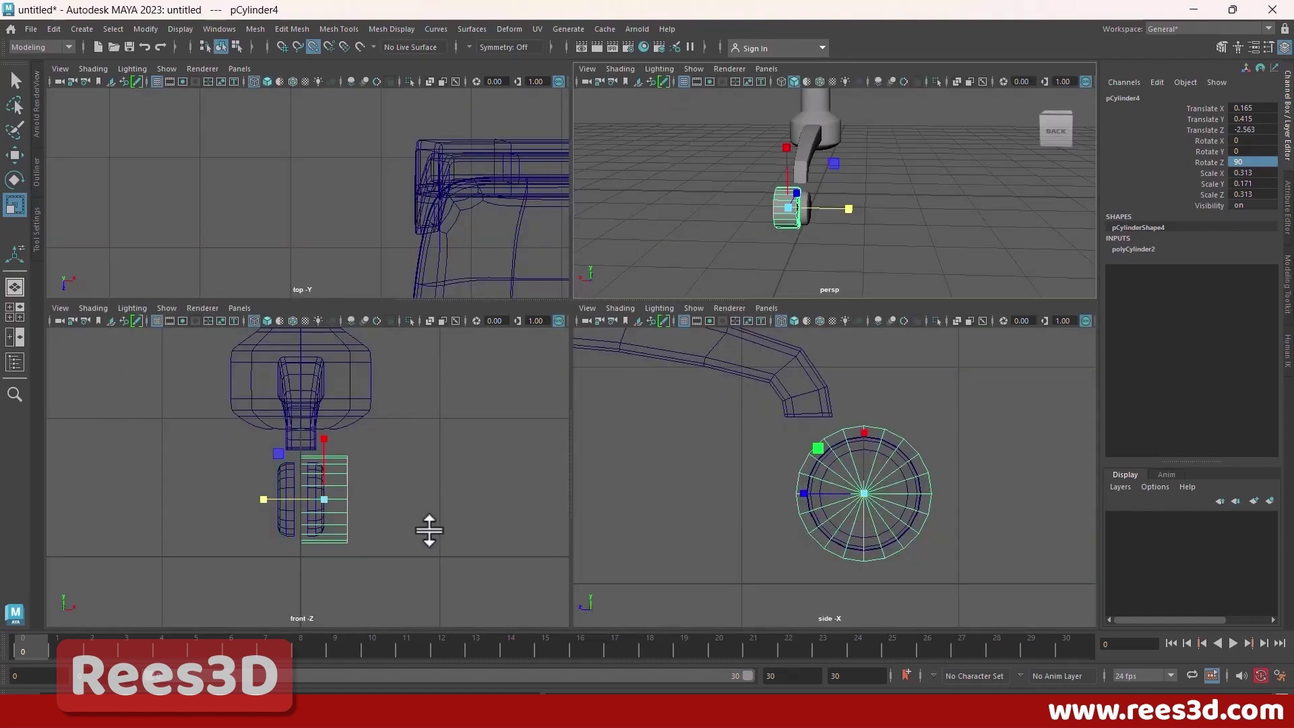
Step: Centre the housing cylinder across both wheels at X translation 0 and widen it to a Y scale of about 0.192
key(space)
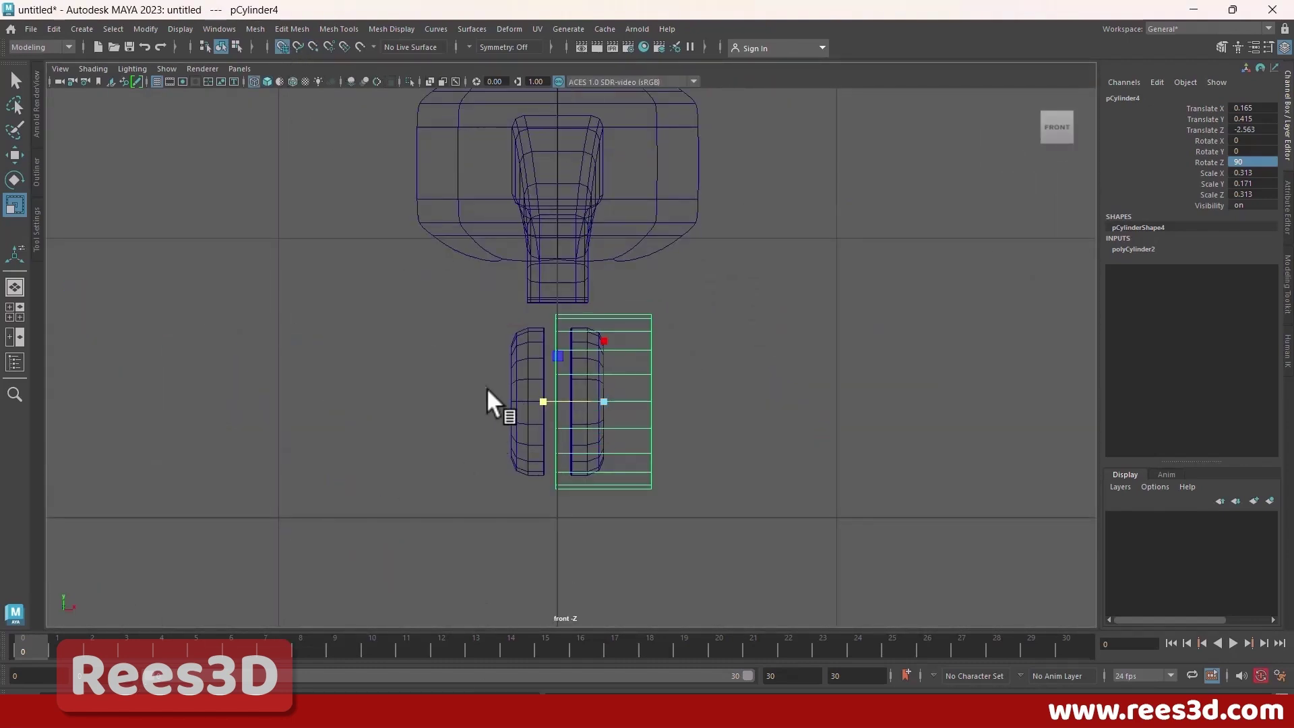
click(11, 159)
drag(667, 401, 625, 401)
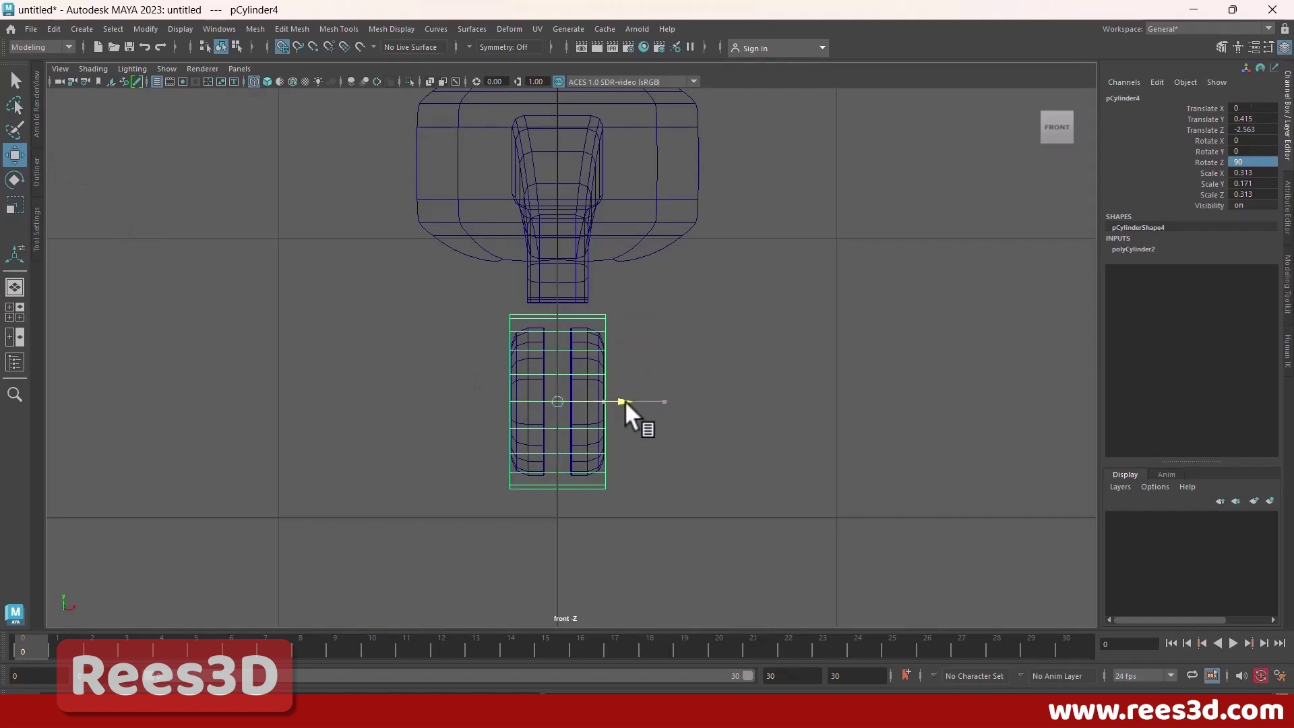
click(10, 197)
drag(494, 397, 486, 394)
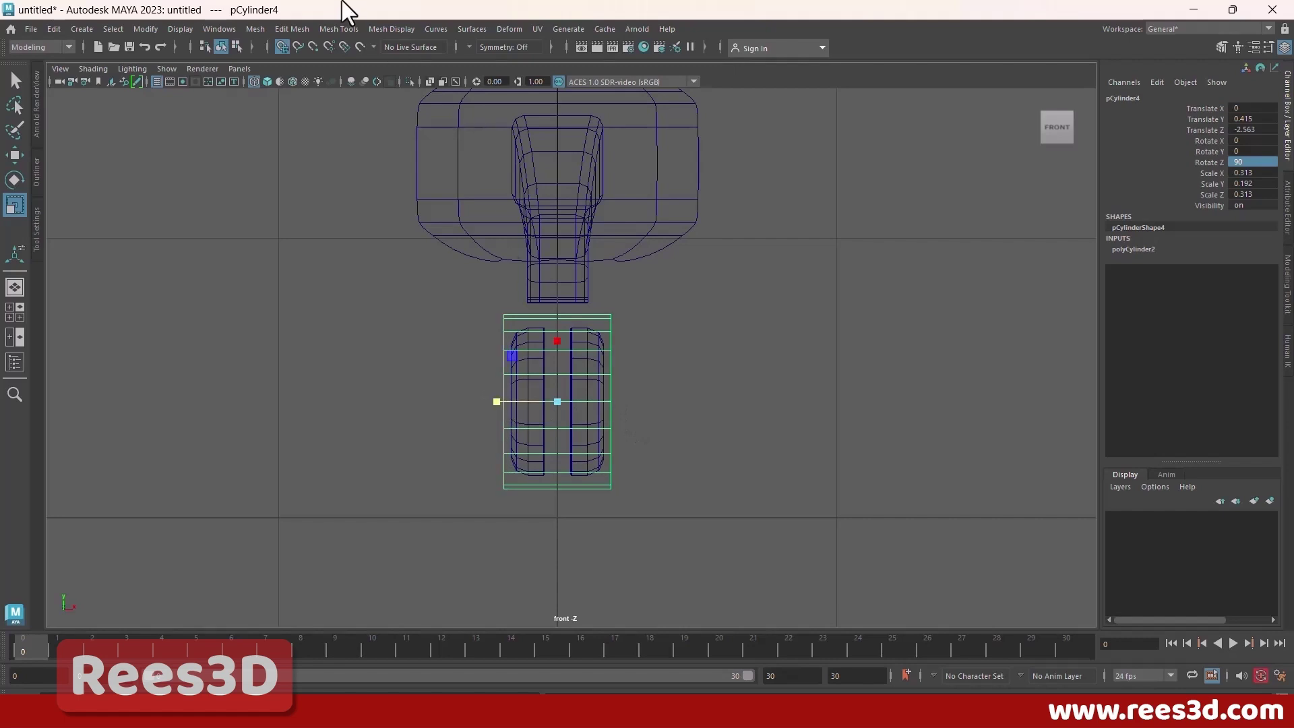
Step: Delete the cylinder's lower-half faces and its remaining end-cap faces, keeping only the curved arch above the wheels
key(space)
key(space)
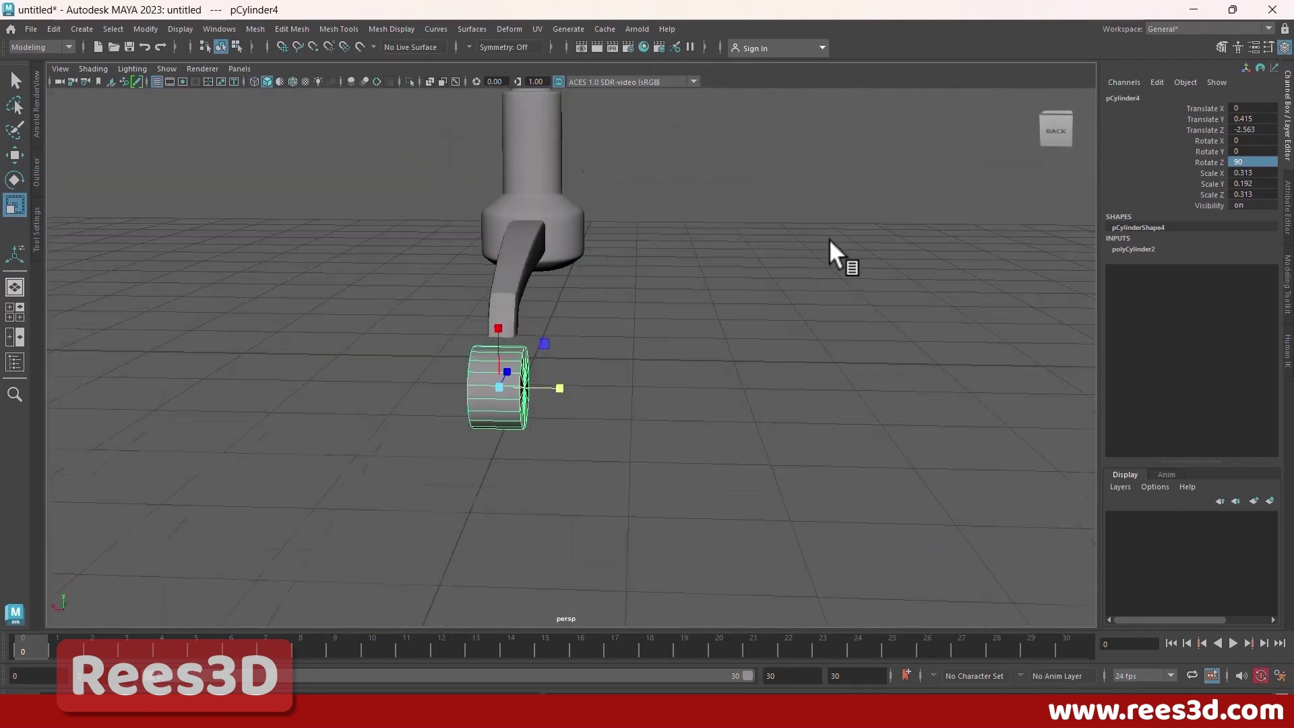
alt+drag(547, 395, 685, 413)
scroll(685, 414, up, 3)
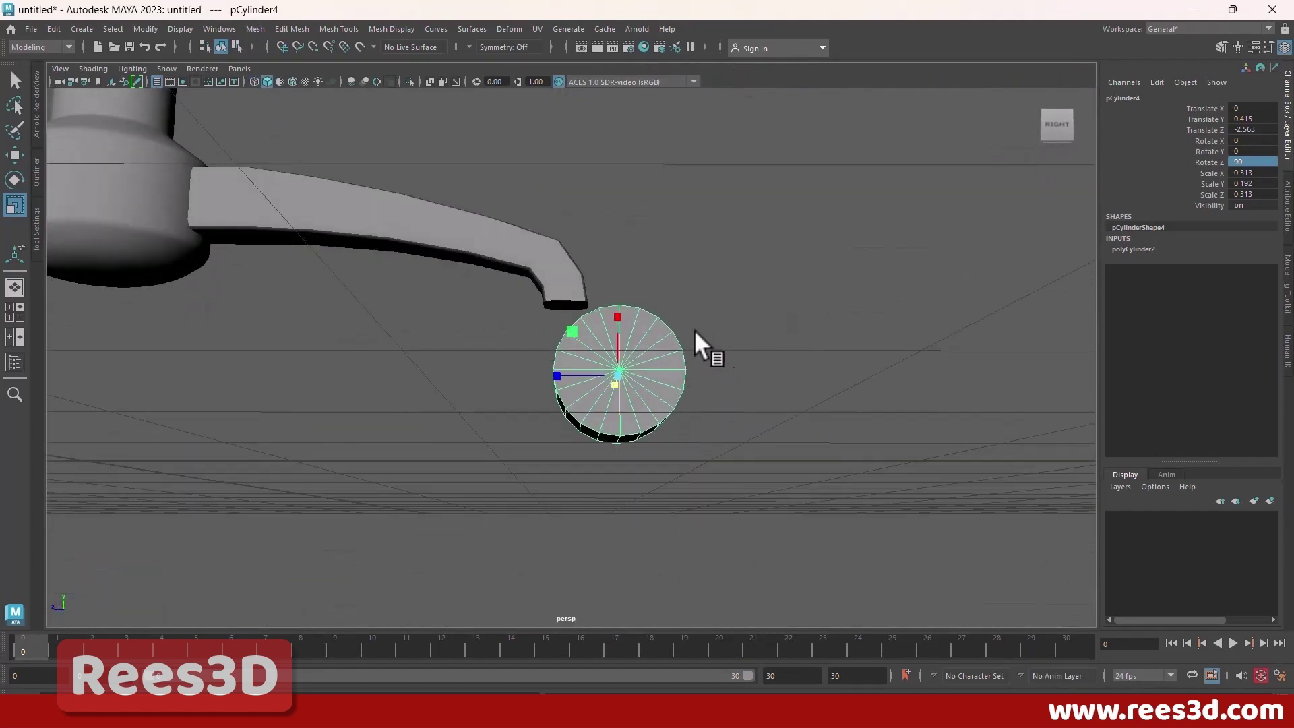
right_drag(671, 317, 677, 343)
key(space)
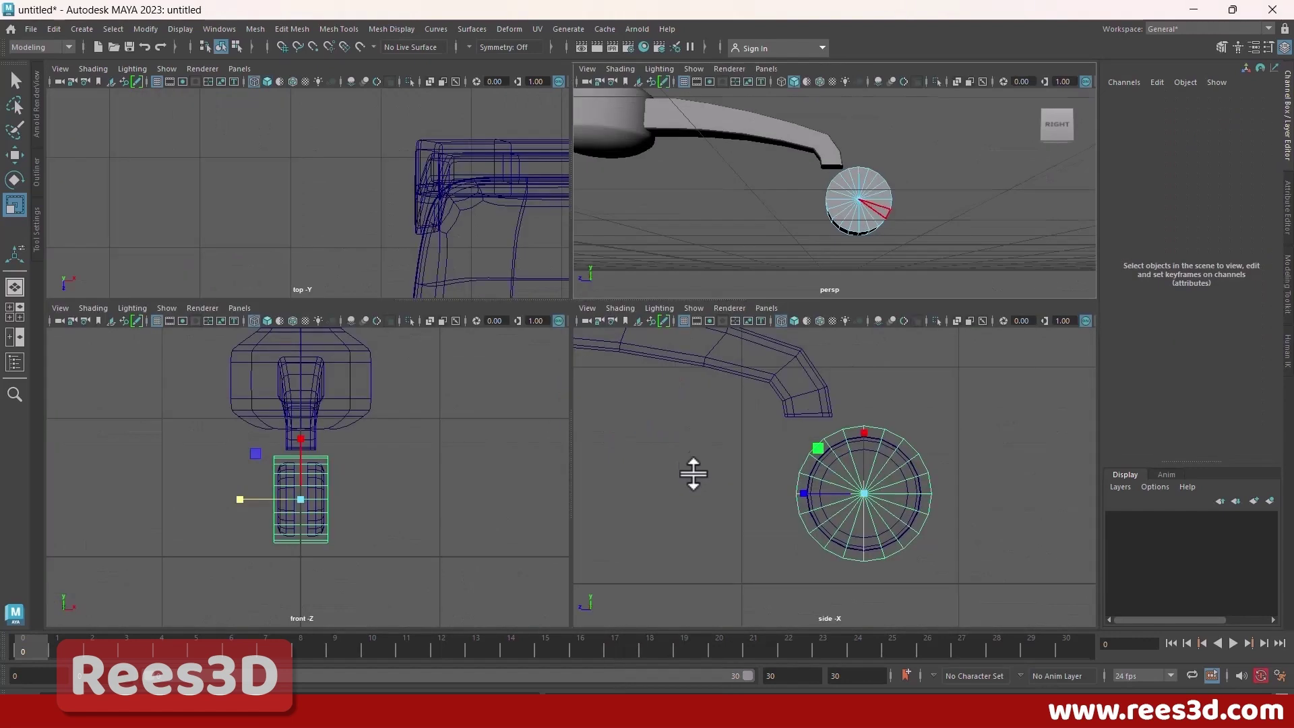
key(space)
drag(480, 403, 896, 558)
key(Delete)
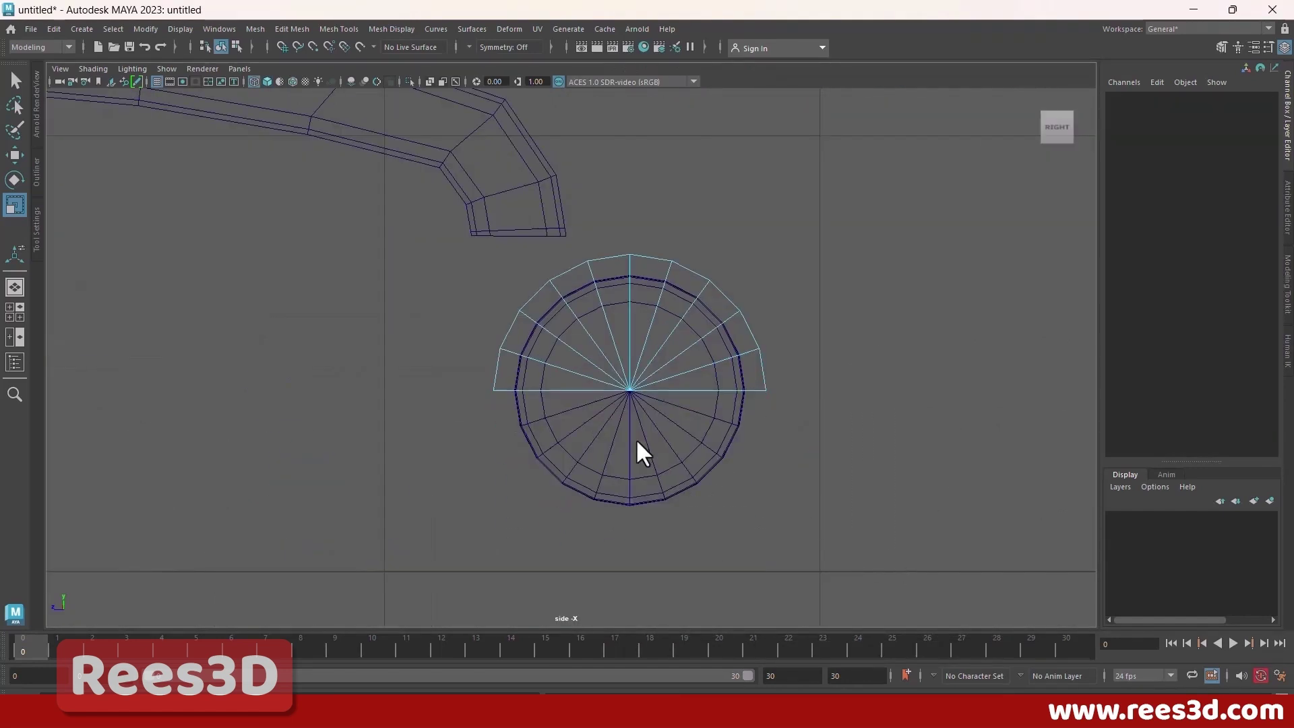
drag(615, 353, 612, 353)
key(Delete)
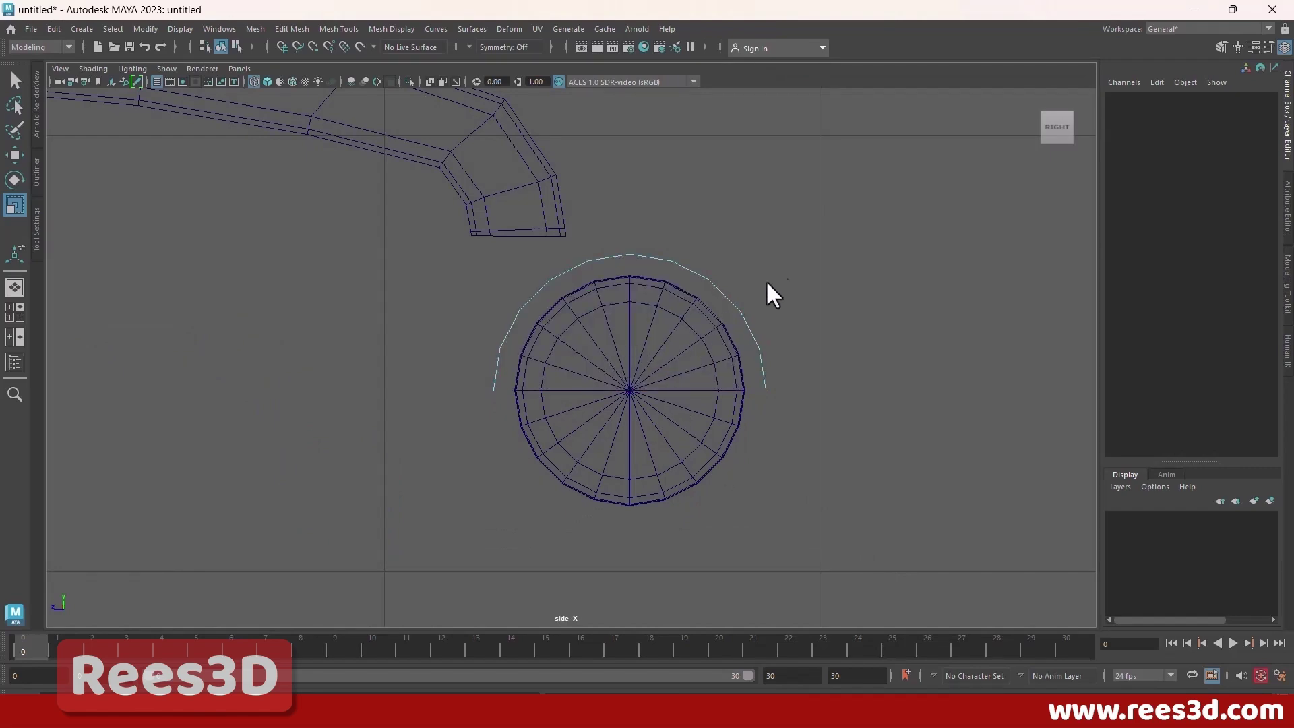
Step: Extrude all faces of the arch outward to thicken it, with a Local Translate Z of about 0.046
key(space)
key(space)
alt+drag(751, 297, 701, 333)
drag(479, 353, 768, 463)
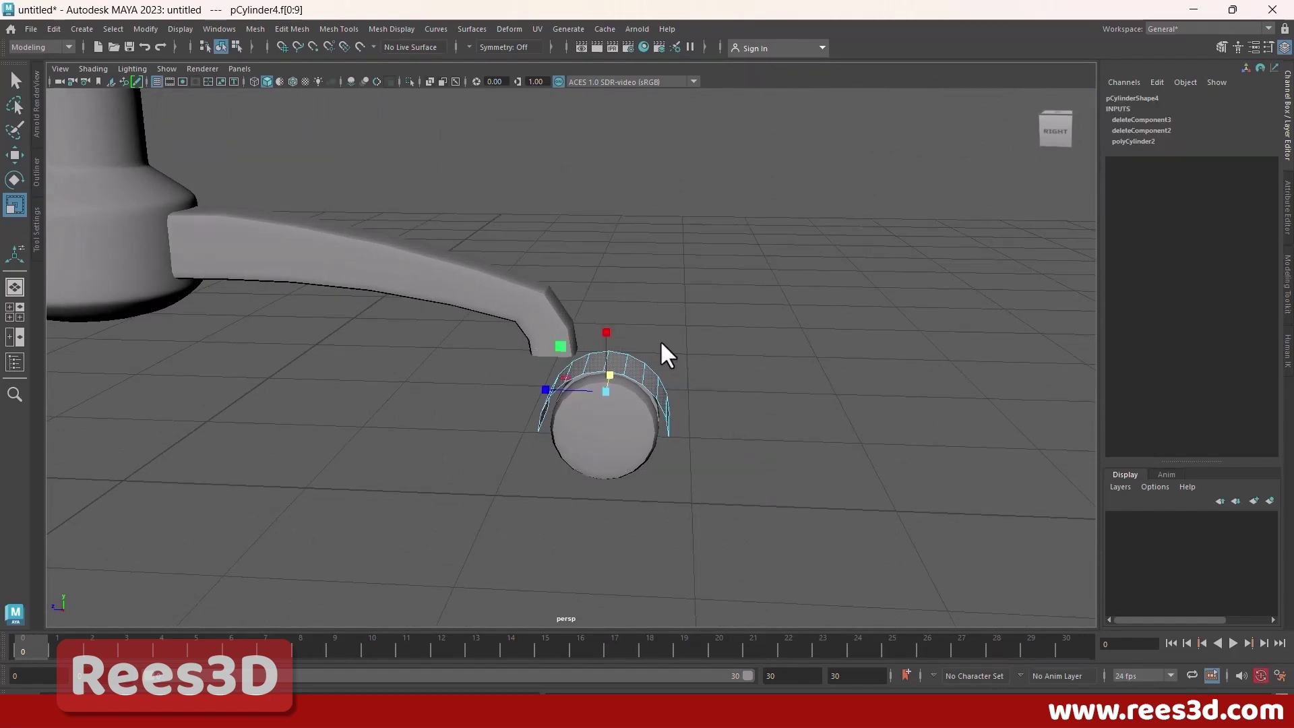
shift+right_drag(659, 348, 653, 356)
drag(656, 333, 661, 325)
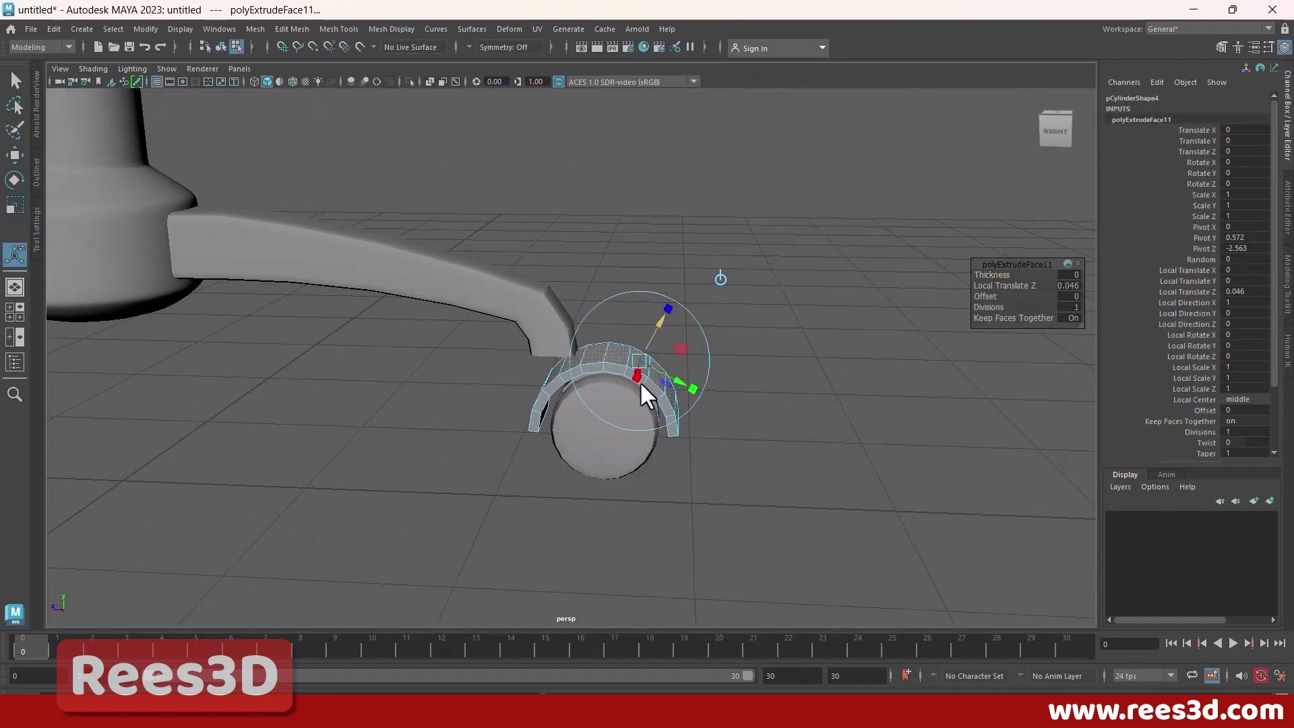
mouse_move(640, 381)
alt+mouse_down()
mouse_move(815, 379)
mouse_move(636, 367)
mouse_move(656, 370)
alt+mouse_up()
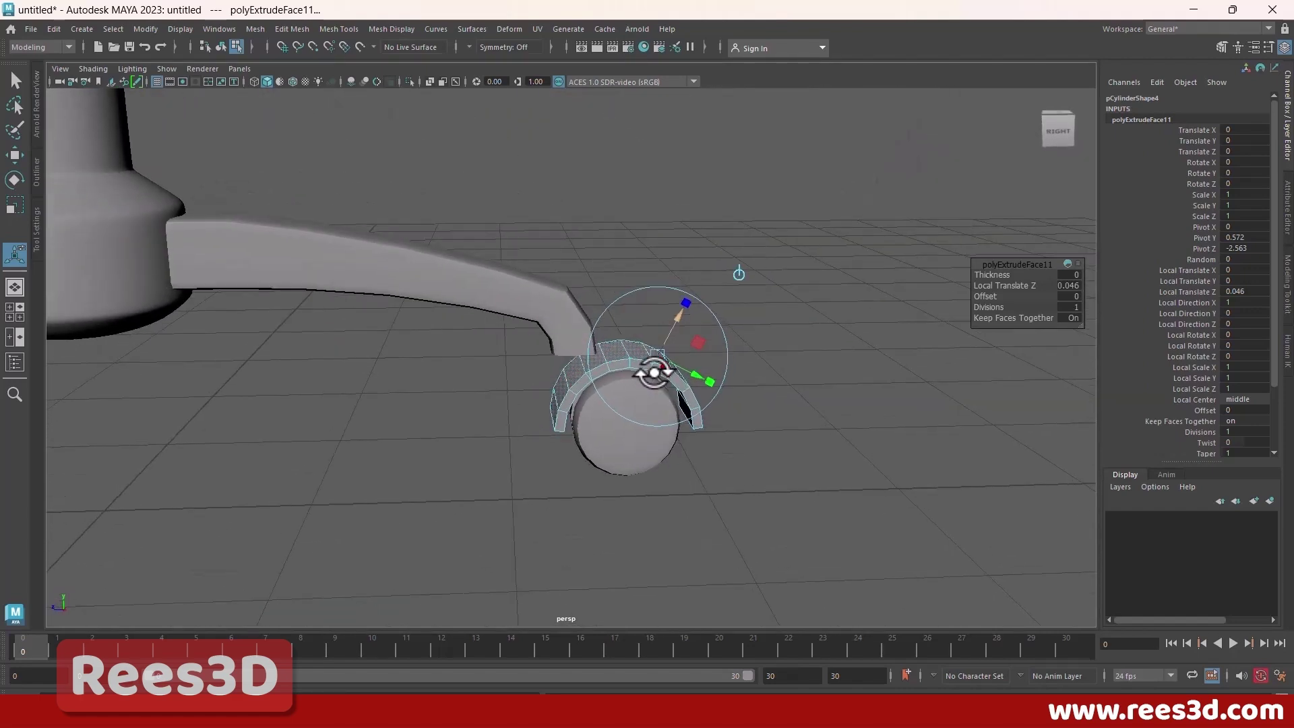
right_drag(641, 342, 639, 358)
right_drag(615, 418, 704, 324)
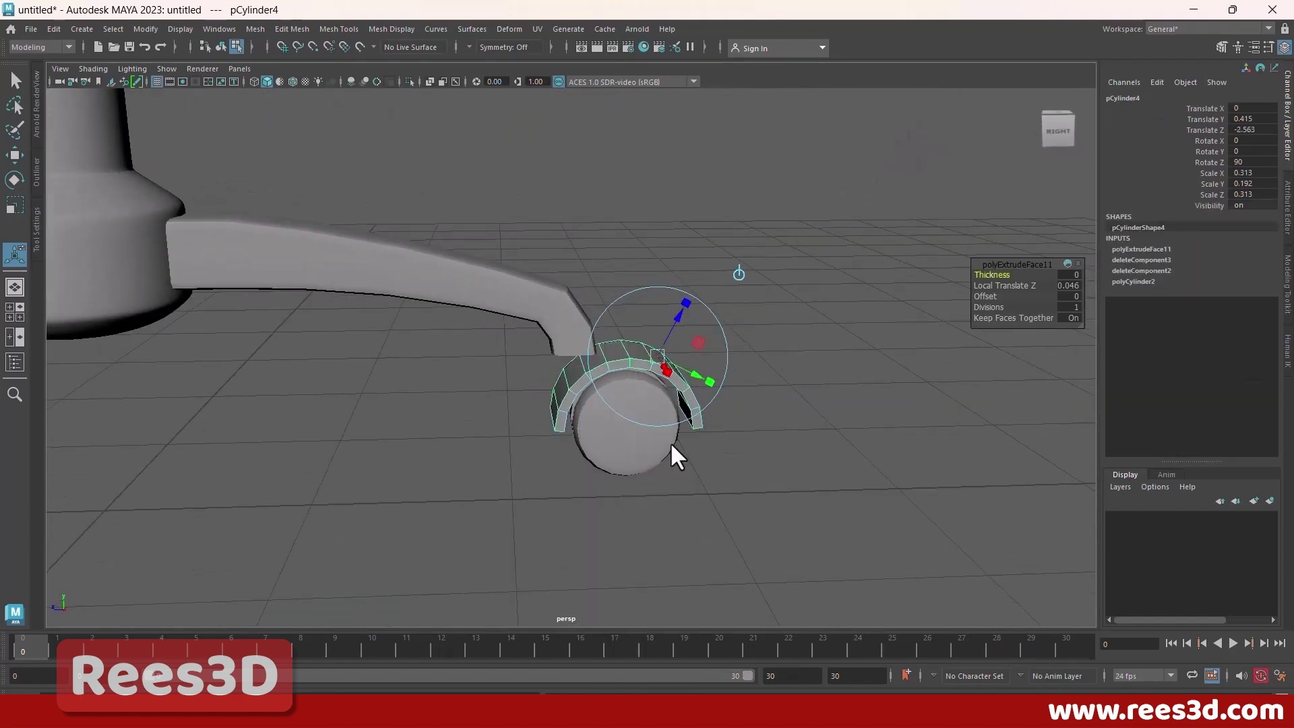
Step: Reduce the arch extrusion to a thinner Local Translate Z of about 0.0226
alt+drag(673, 444, 665, 370)
click(740, 416)
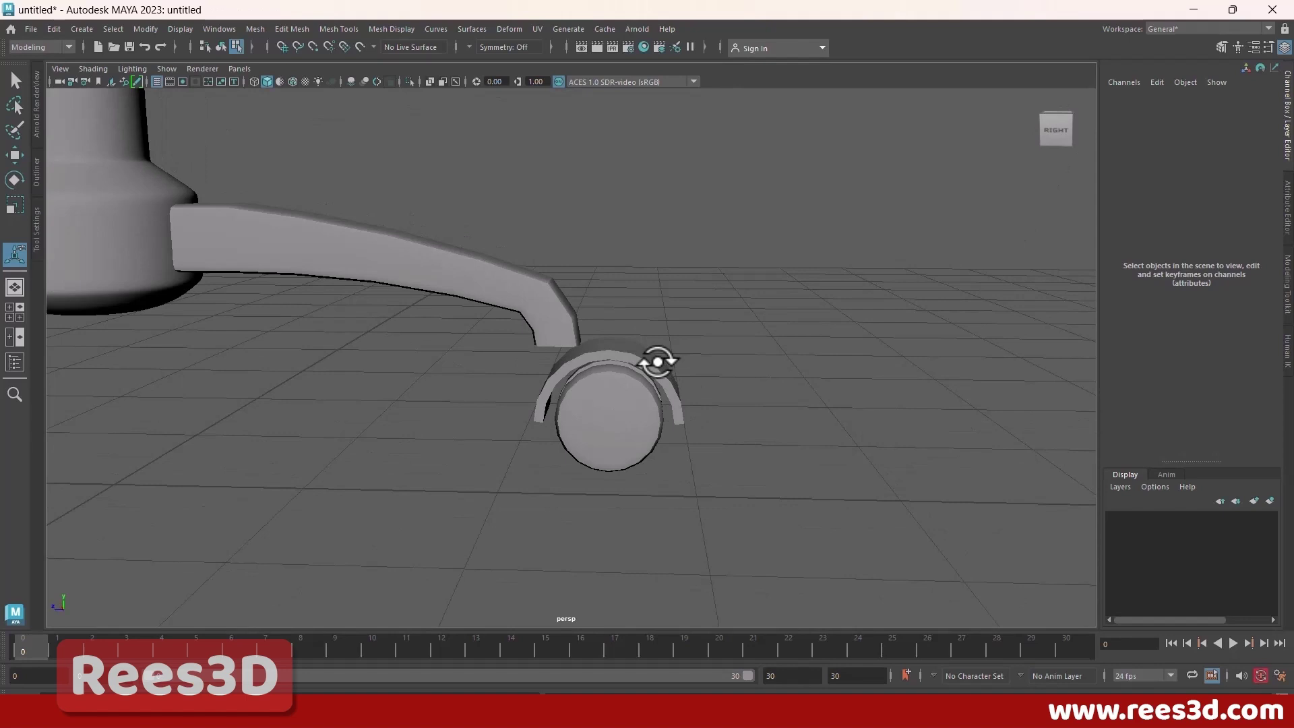
click(658, 364)
drag(666, 308, 664, 318)
alt+drag(638, 431, 744, 471)
alt+right_drag(748, 482, 768, 483)
alt+middle_drag(703, 476, 709, 492)
alt+right_drag(677, 487, 700, 423)
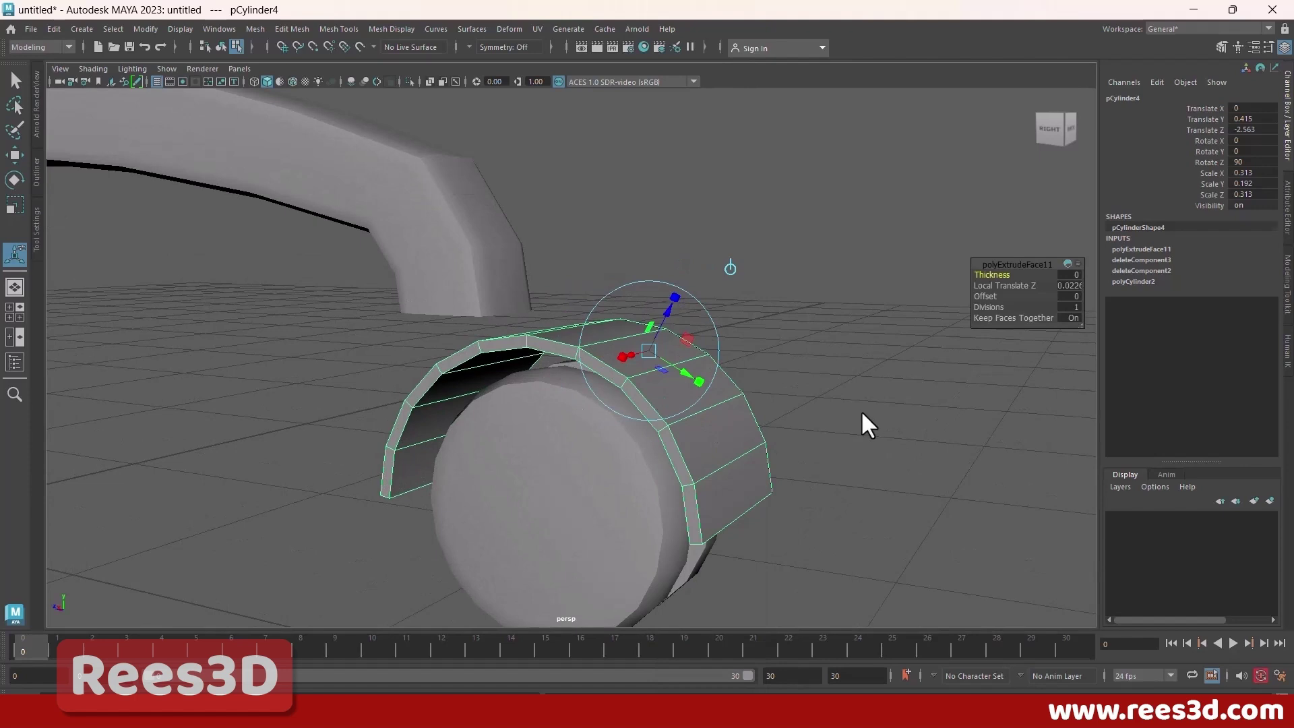
Step: Preview the wheel housing with smooth mesh display and return it to the unsmoothed display
click(860, 410)
click(640, 436)
click(694, 370)
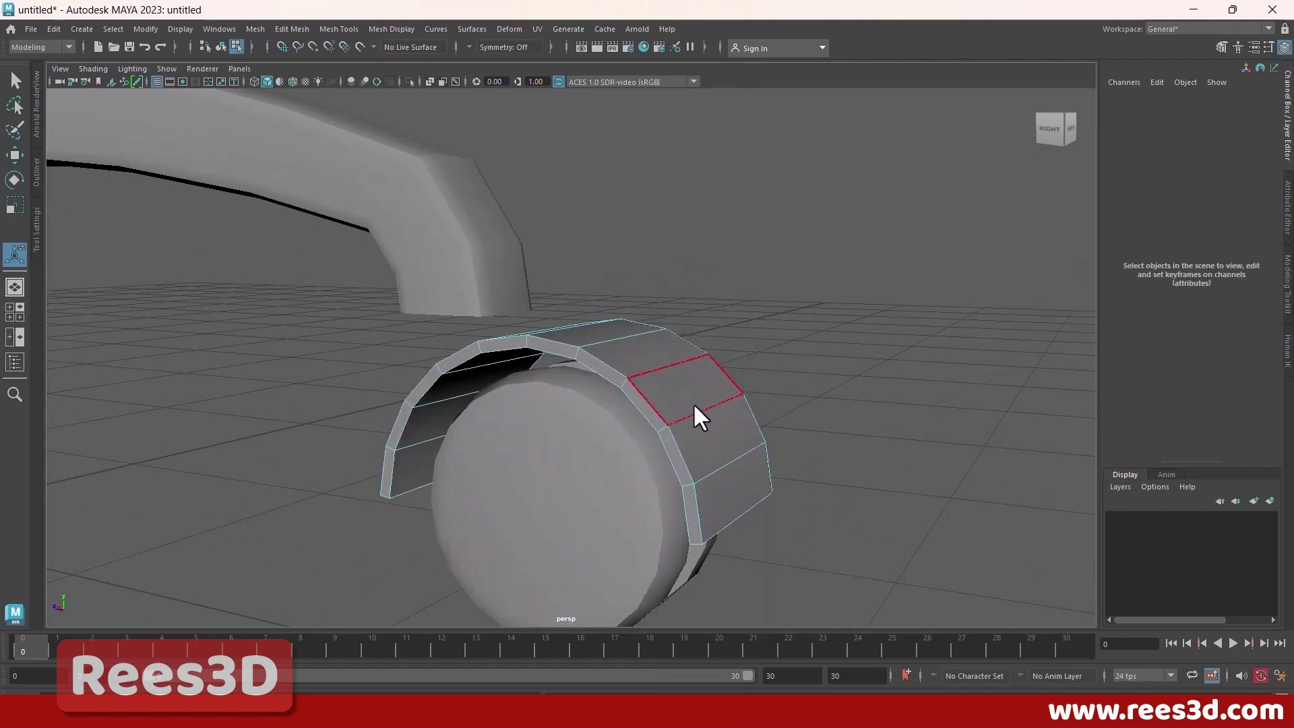
right_drag(686, 342, 676, 429)
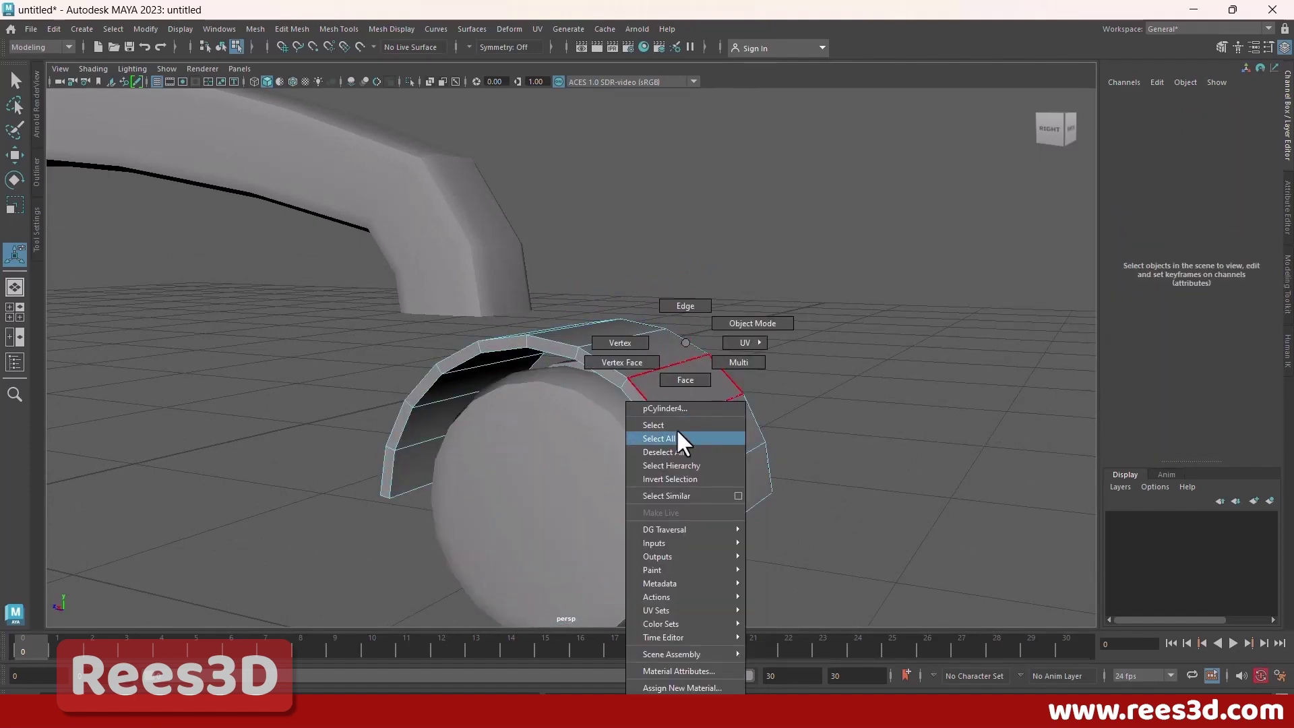
click(828, 375)
alt+drag(714, 462, 618, 405)
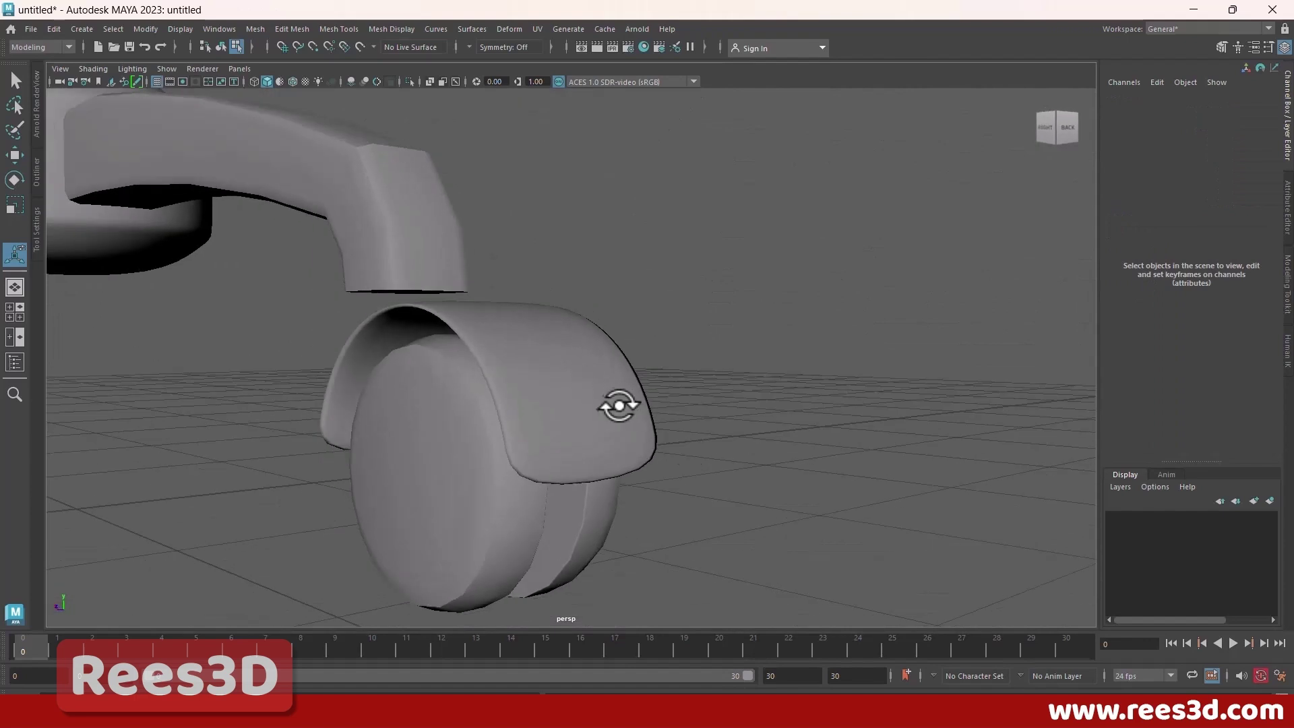
key(1)
alt+drag(617, 464, 667, 473)
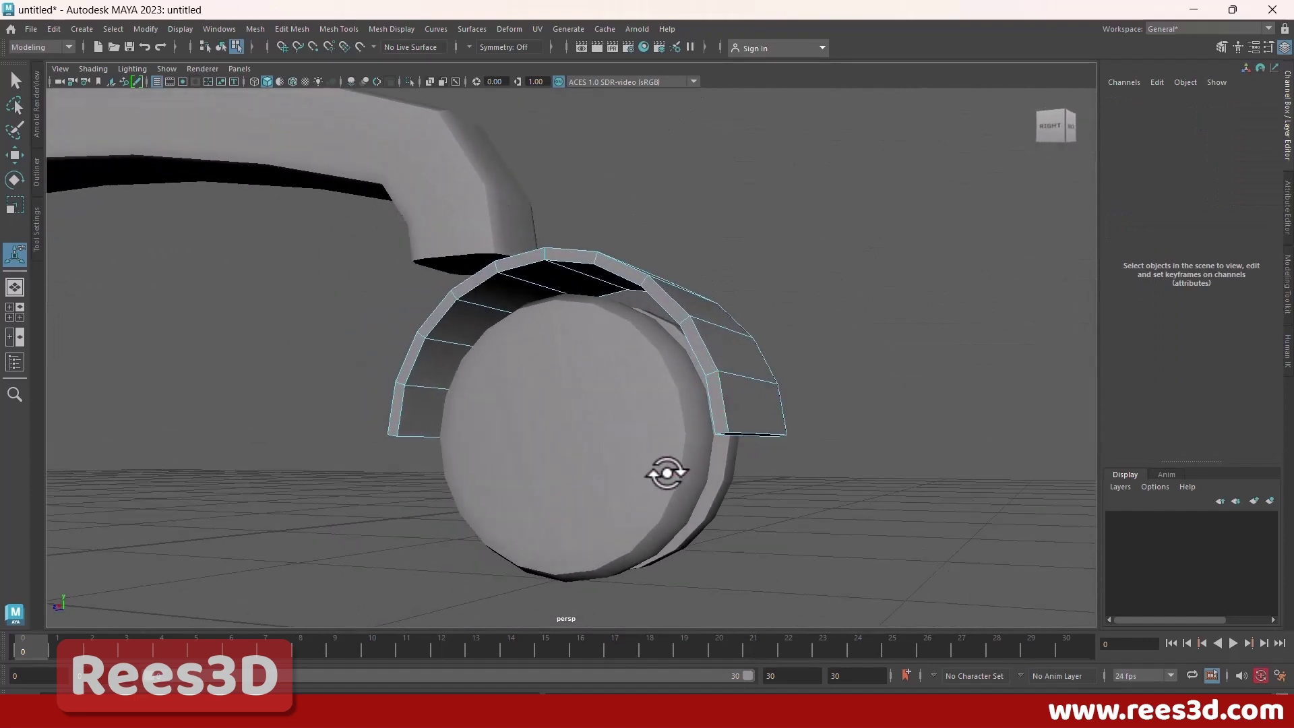
Step: Use the Insert Edge Loop tool to add a supporting loop close to each of the housing's two lower ends
shift+right_click(746, 370)
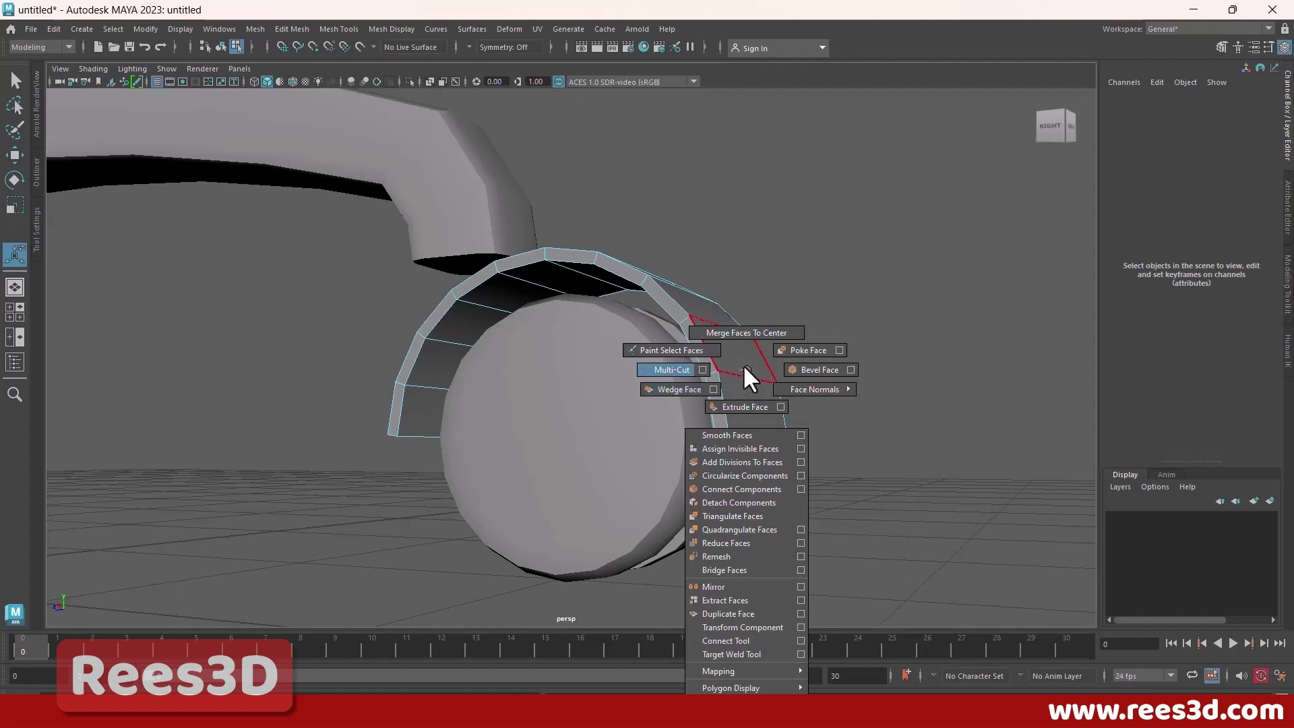
right_drag(763, 342, 755, 430)
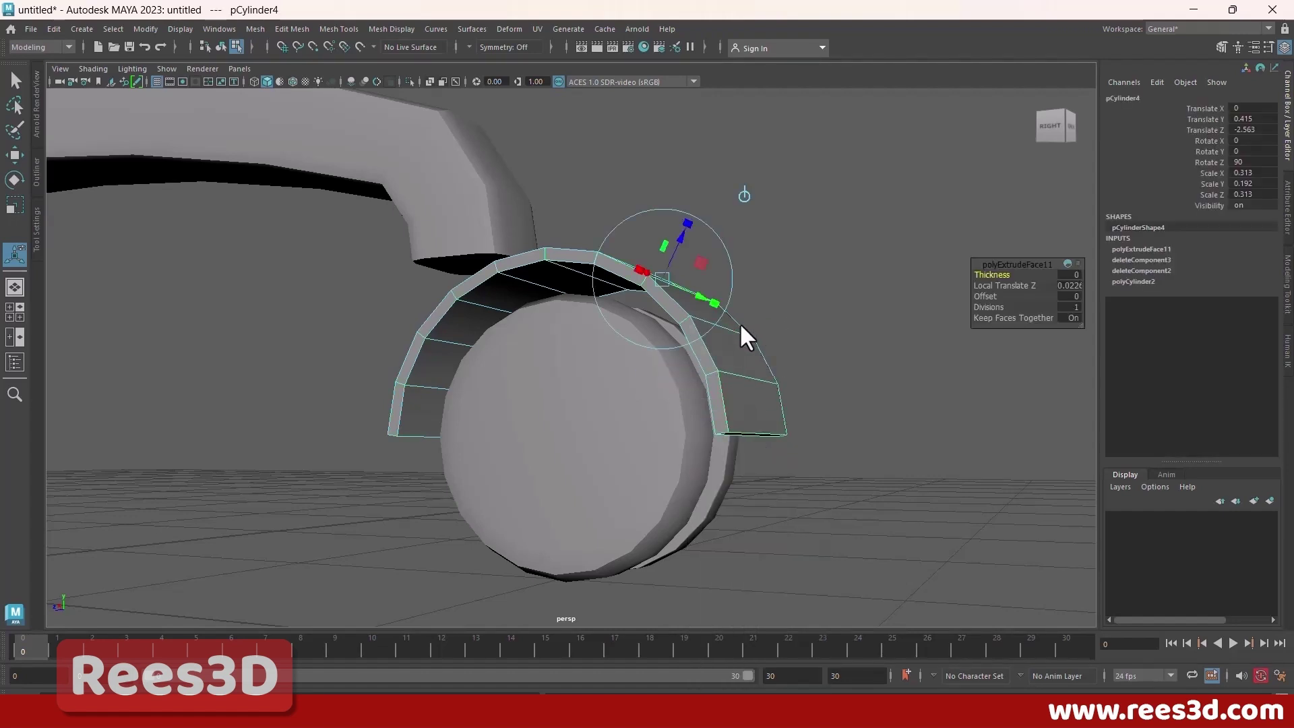
shift+right_click(739, 320)
shift+right_drag(738, 317, 666, 337)
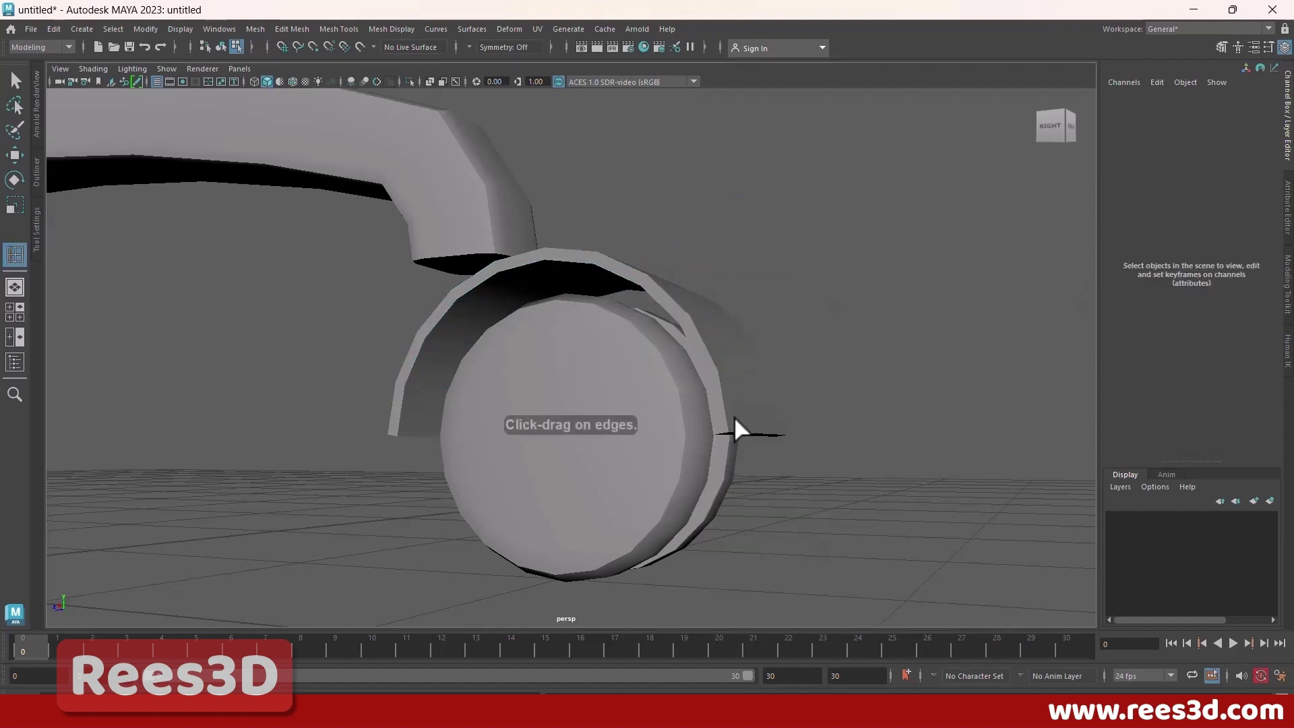
drag(725, 410, 725, 419)
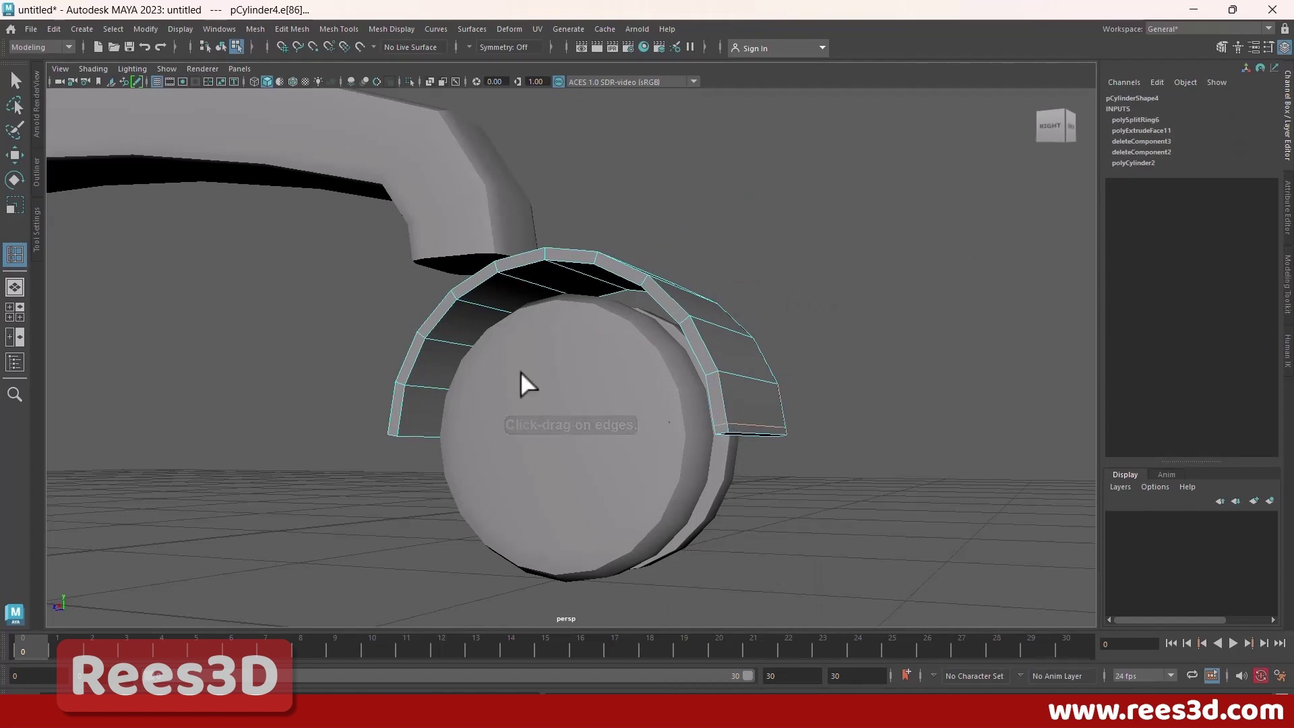
click(401, 424)
alt+drag(402, 423, 430, 374)
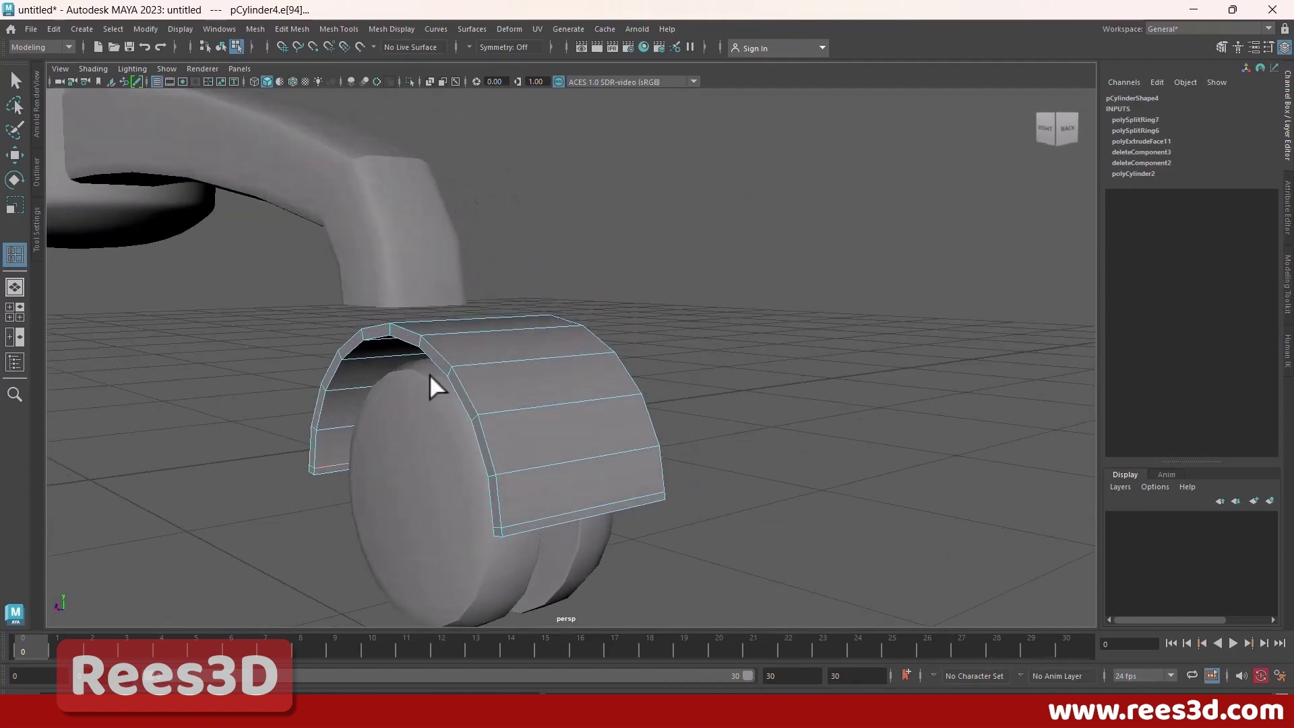
Step: Insert supporting edge loops close to both curved side rims of the housing
drag(488, 407, 484, 408)
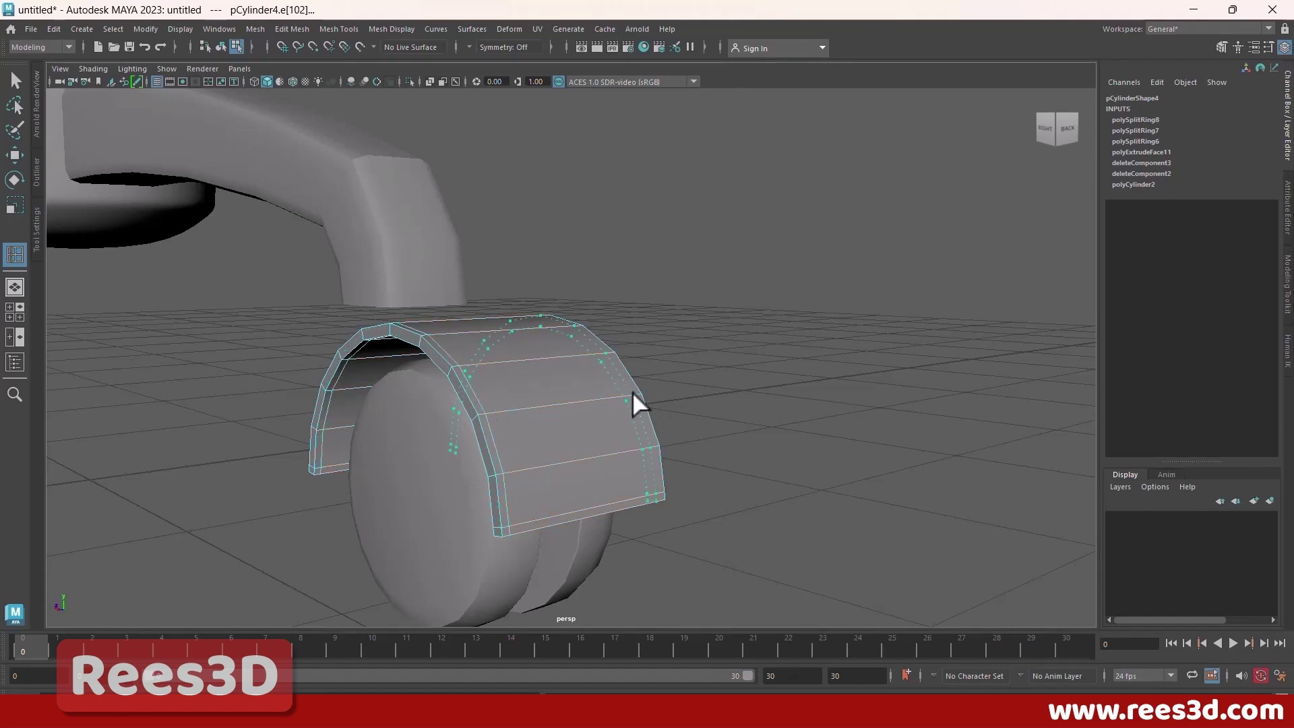
click(633, 391)
alt+drag(549, 454, 598, 454)
key(w)
right_drag(685, 374, 673, 416)
click(774, 418)
alt+drag(775, 419, 765, 333)
Step: Scale the whole housing down uniformly to about 0.28 in X and Z and 0.172 in Y
right_drag(683, 322, 650, 407)
key(e)
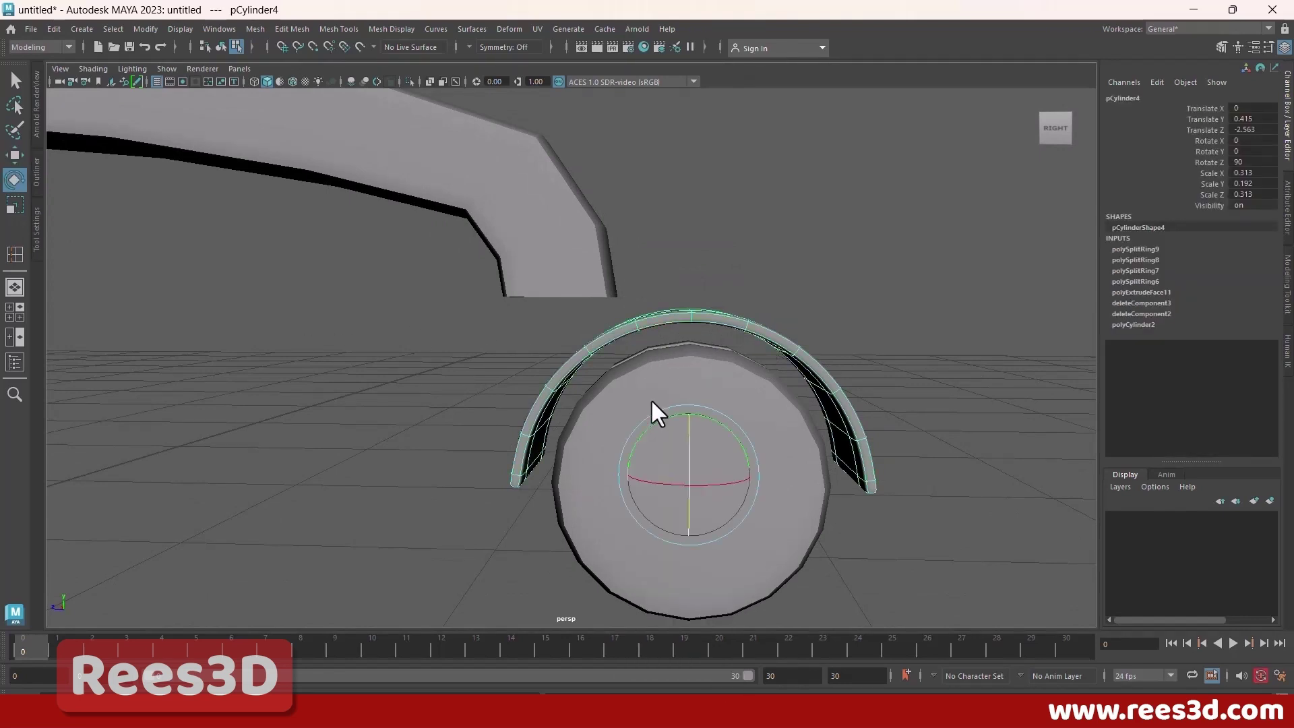
key(r)
drag(689, 474, 695, 431)
Step: Check the caster in the chair.jpeg reference photo, and create a new polygon cylinder in Maya scaled uniformly to about 0.319
key(alt+Tab)
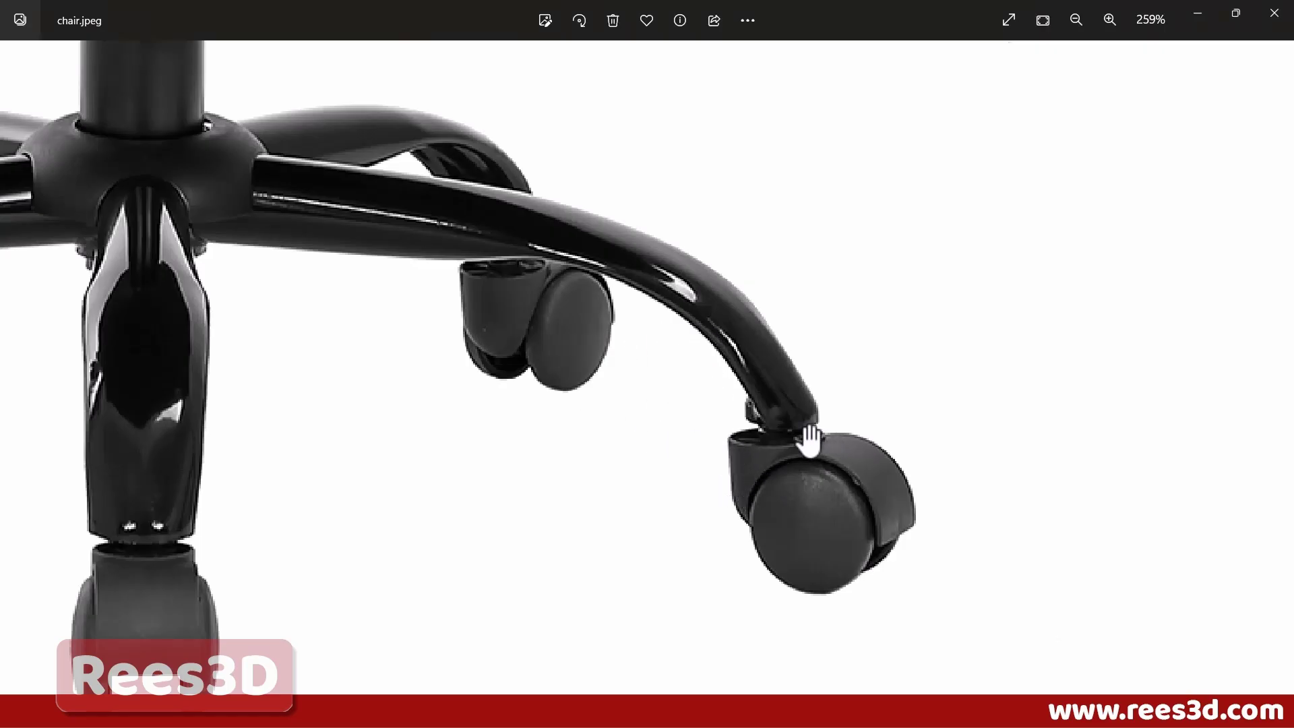
key(alt+Tab)
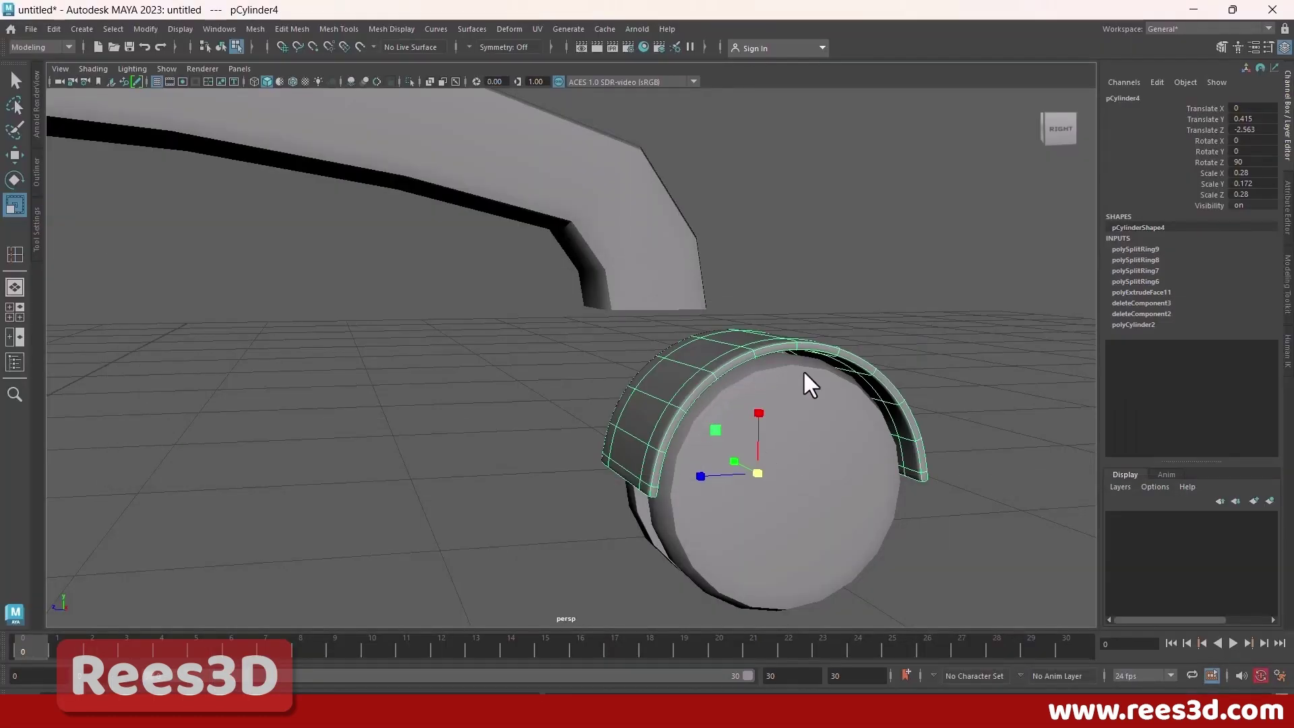
alt+drag(805, 372, 816, 442)
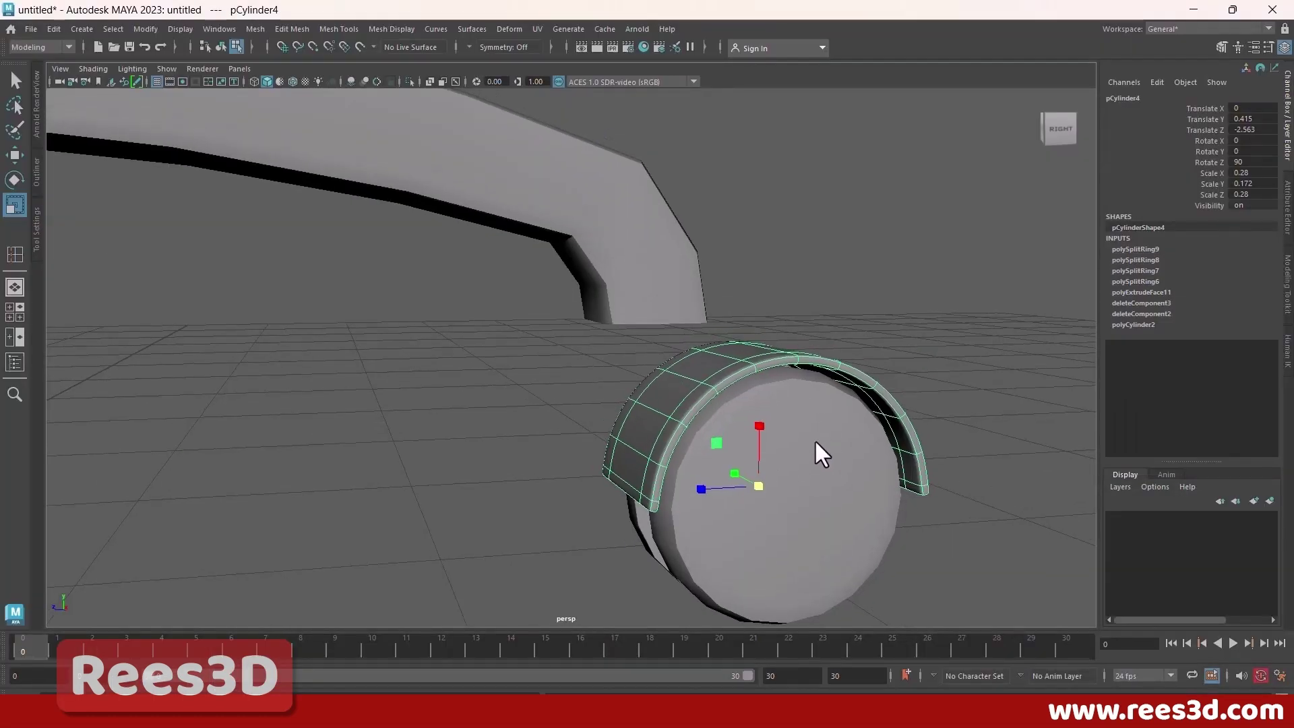
click(82, 29)
mouse_move(143, 79)
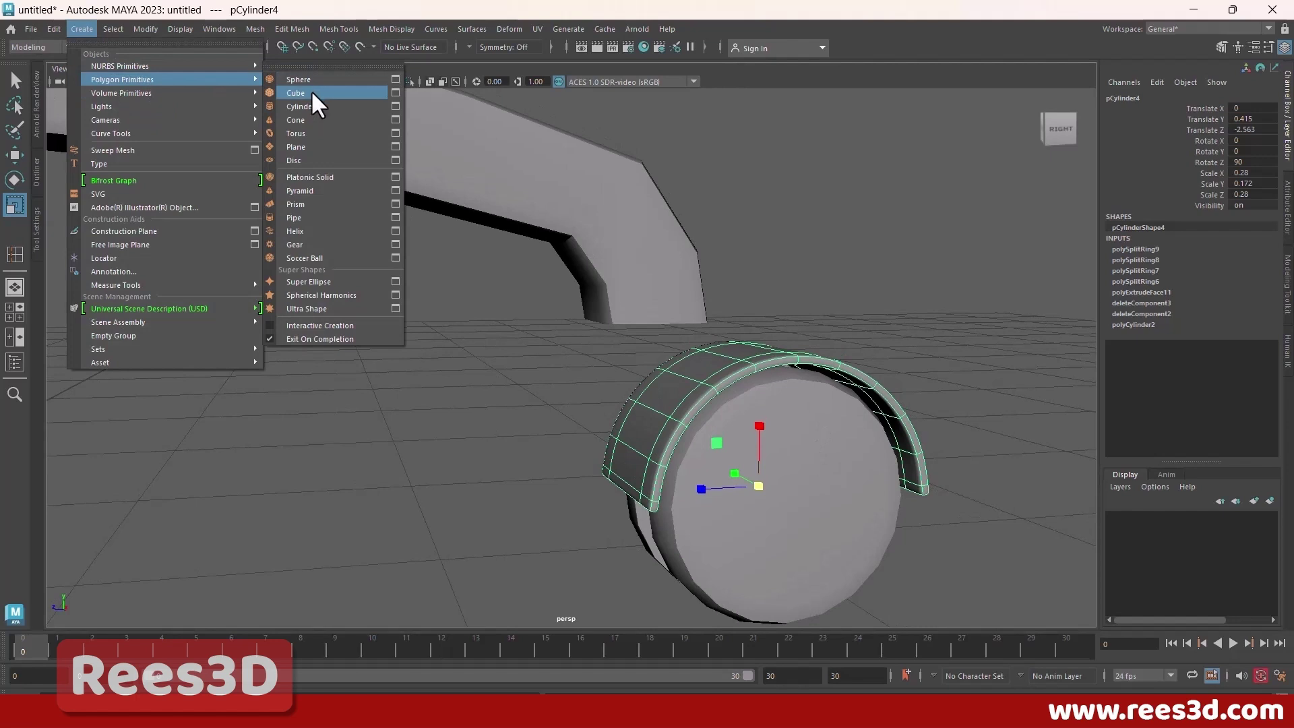
click(310, 105)
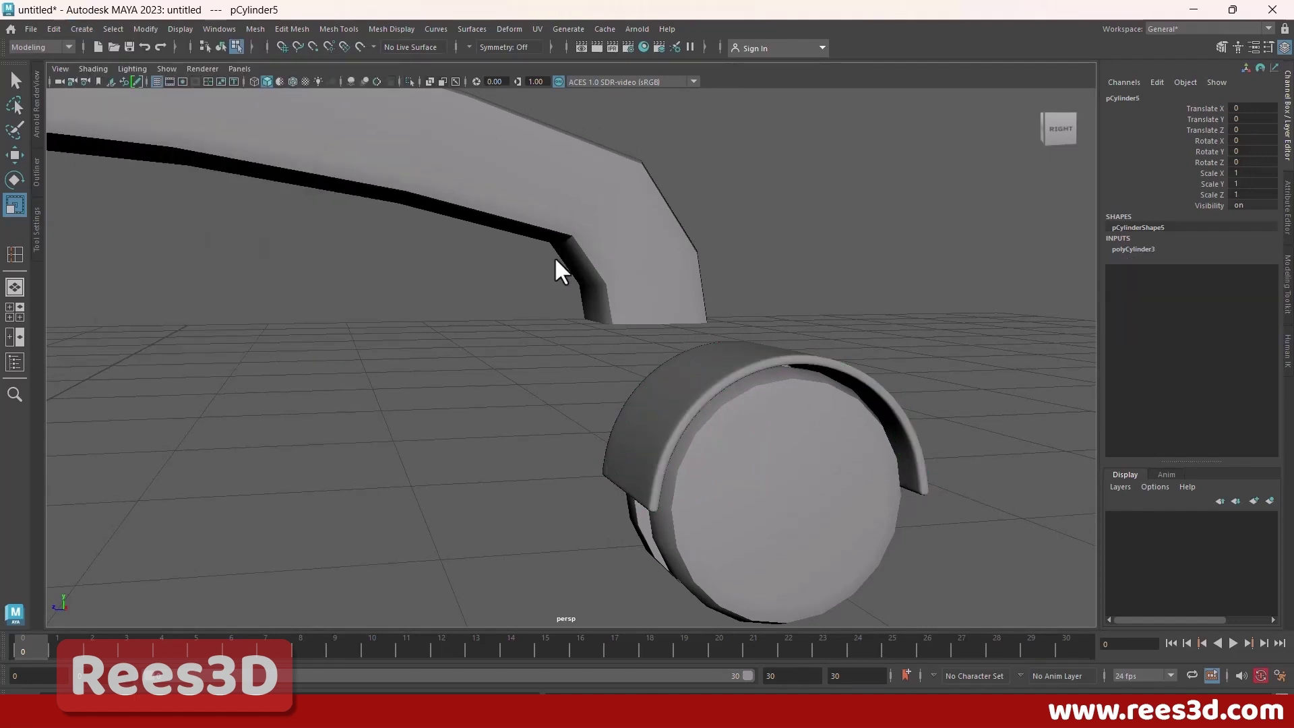
key(e)
alt+right_drag(621, 273, 225, 290)
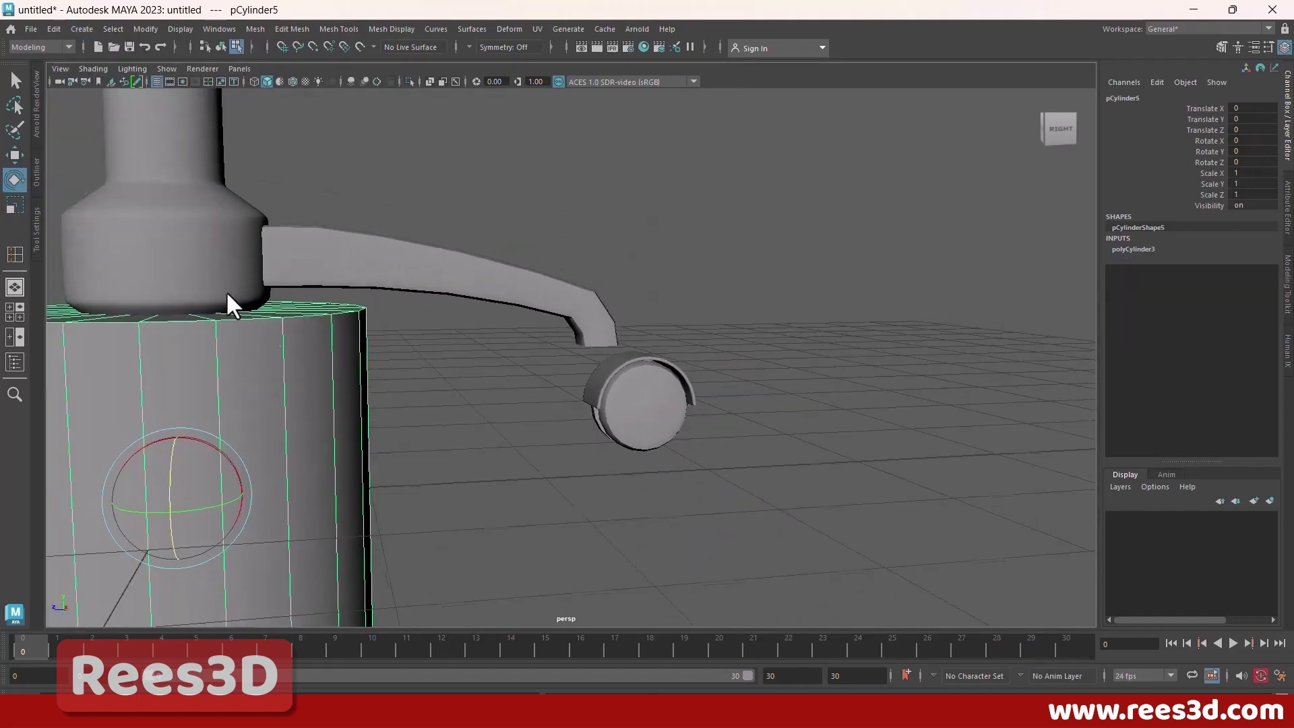
alt+right_drag(416, 407, 293, 488)
key(r)
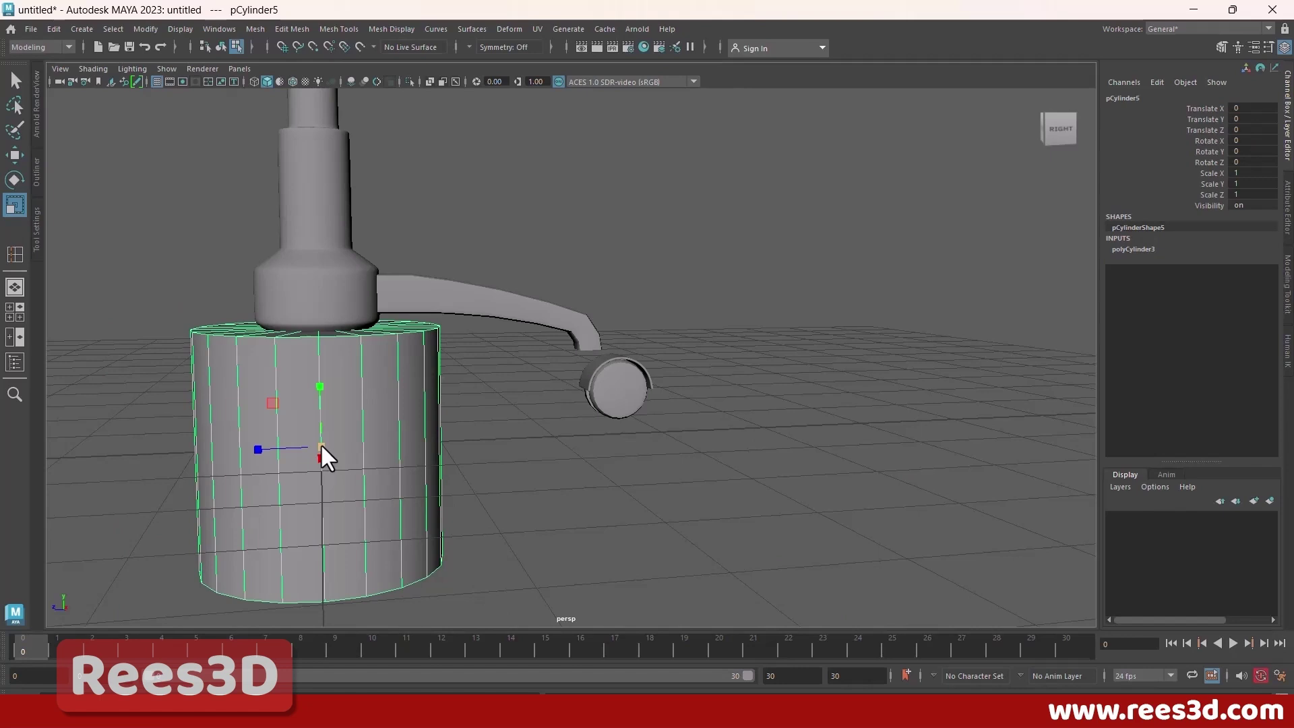
drag(321, 445, 180, 479)
Step: Move the new cylinder along Z to about -2.416, next to the caster wheels
key(w)
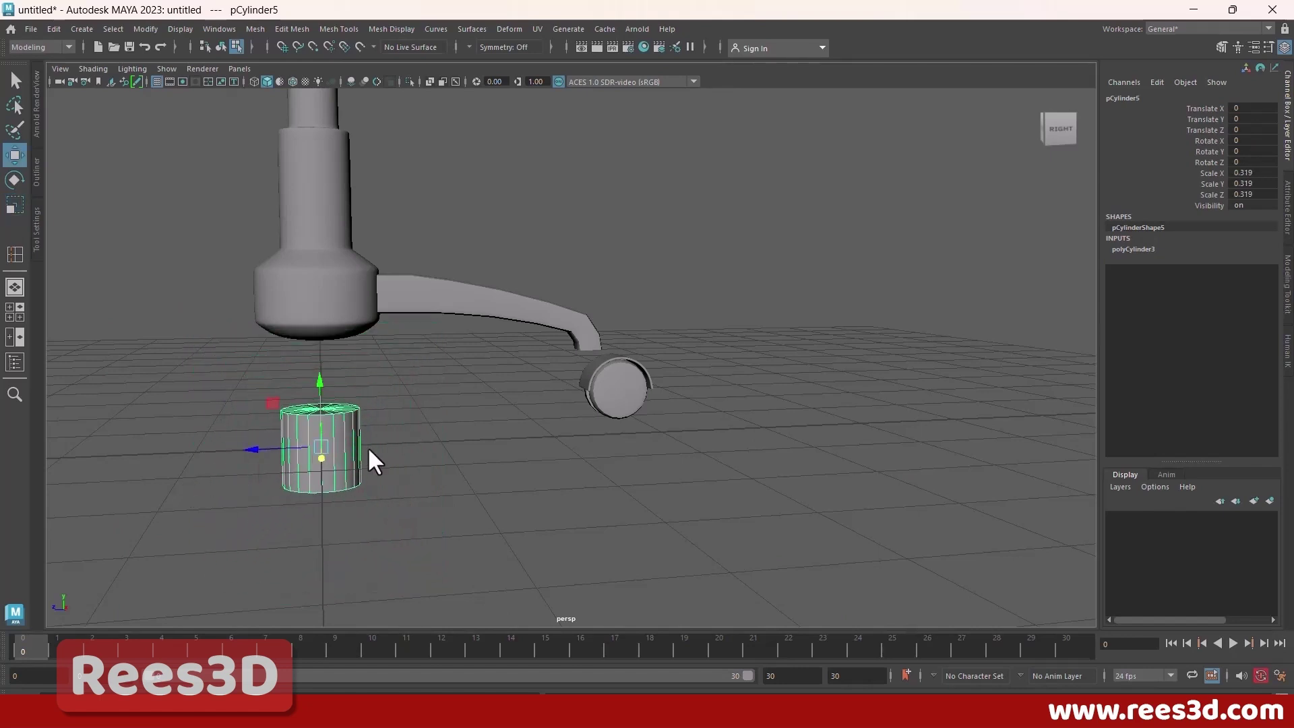
drag(300, 446, 566, 422)
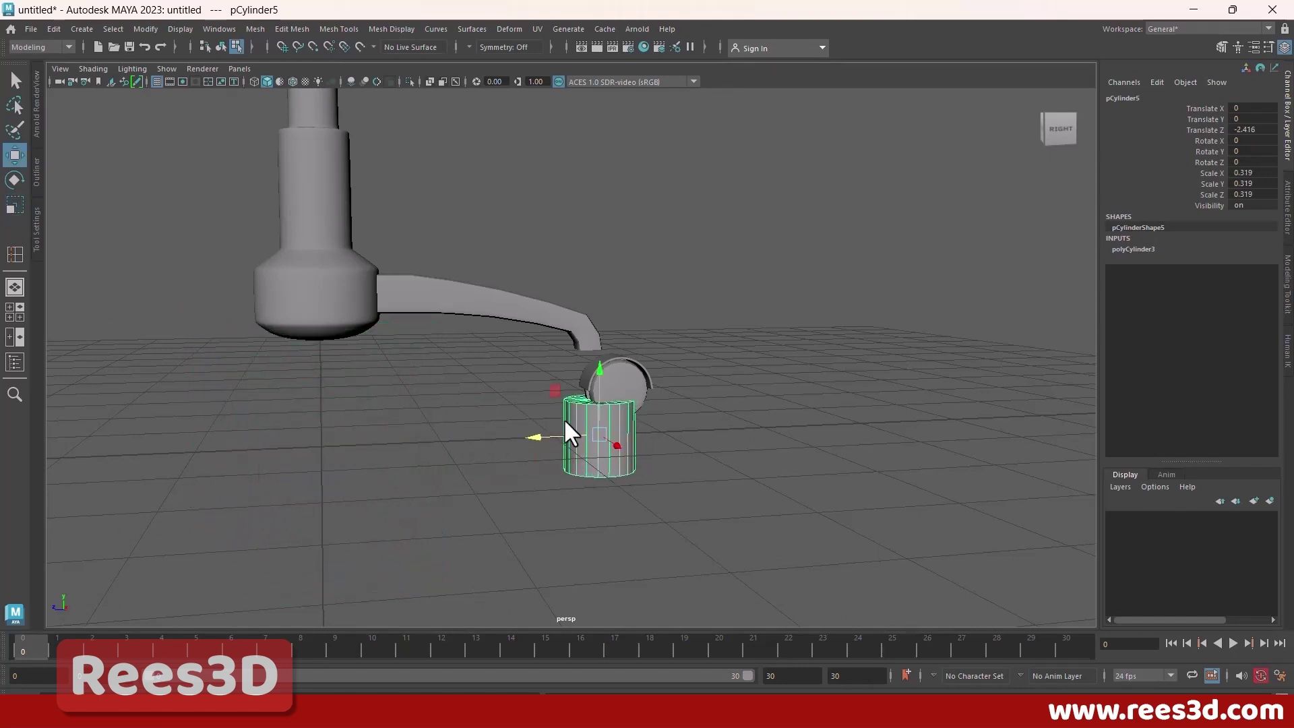
alt+right_drag(507, 403, 938, 458)
alt+middle_drag(786, 474, 667, 321)
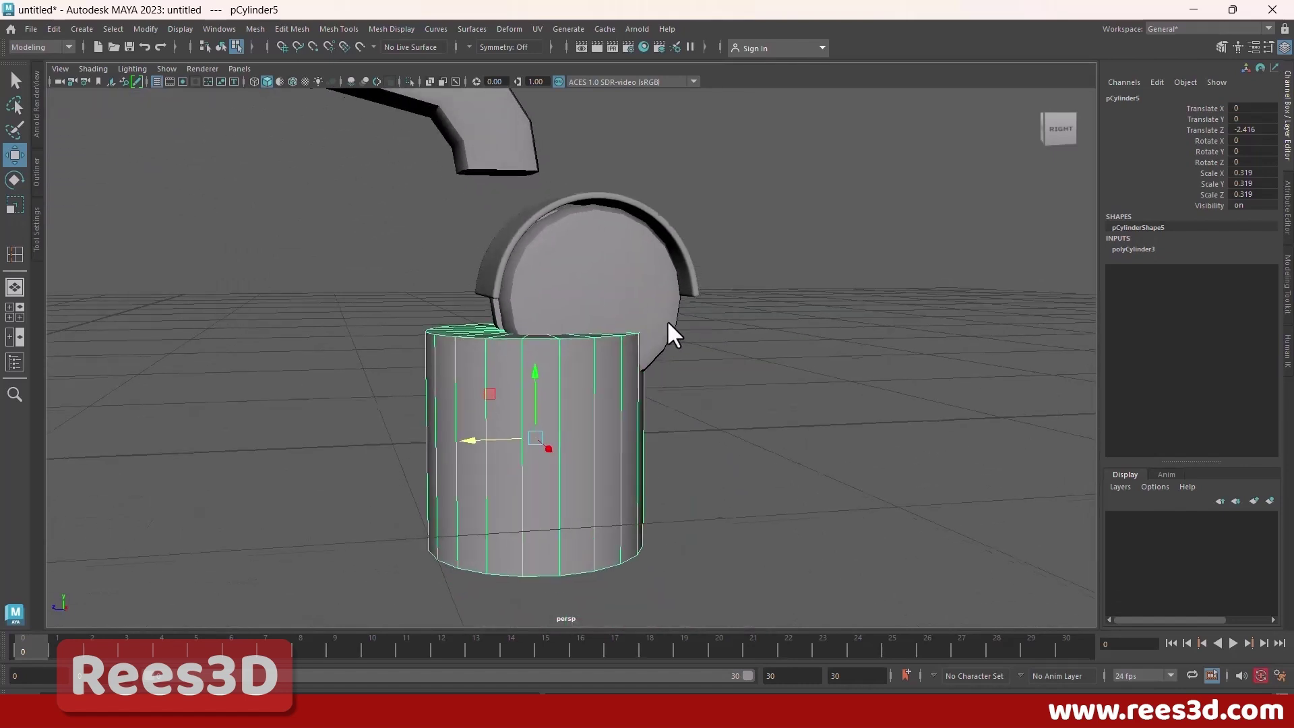
Step: Scale the new cylinder uniformly to about 0.184, raise it to about 0.541 in Y, and compare it with the chair.jpeg photo
key(r)
drag(535, 437, 460, 470)
key(w)
drag(532, 389, 522, 449)
key(alt+Tab)
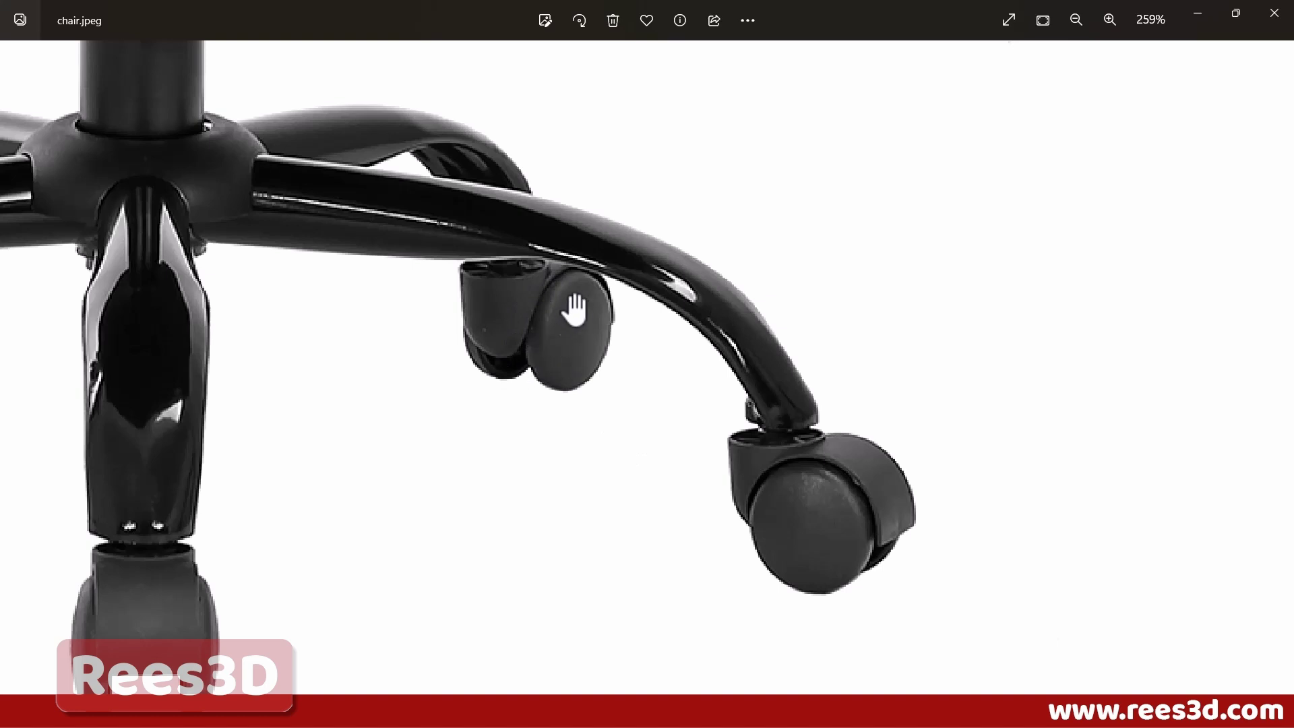
key(alt+Tab)
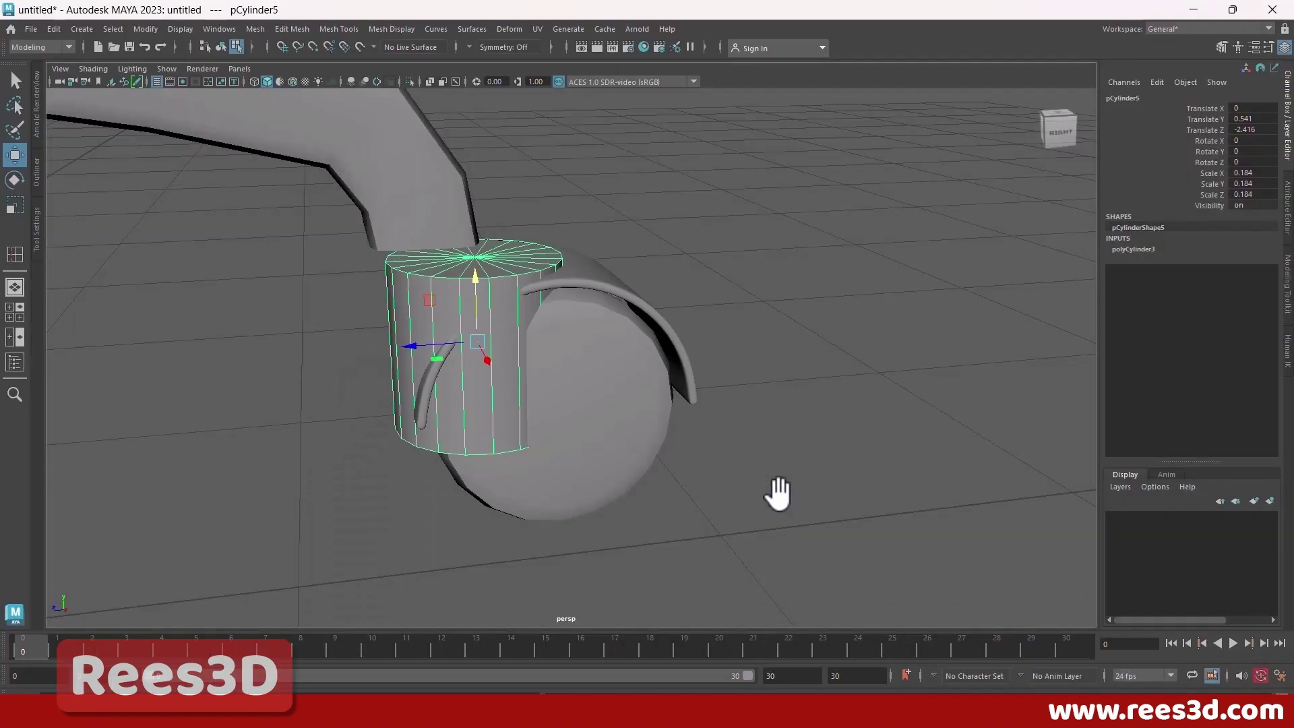
Step: Adjust the cylinder's uniform scale to about 0.186 and shift it along Z to about -2.403
alt+middle_drag(495, 431, 500, 456)
key(e)
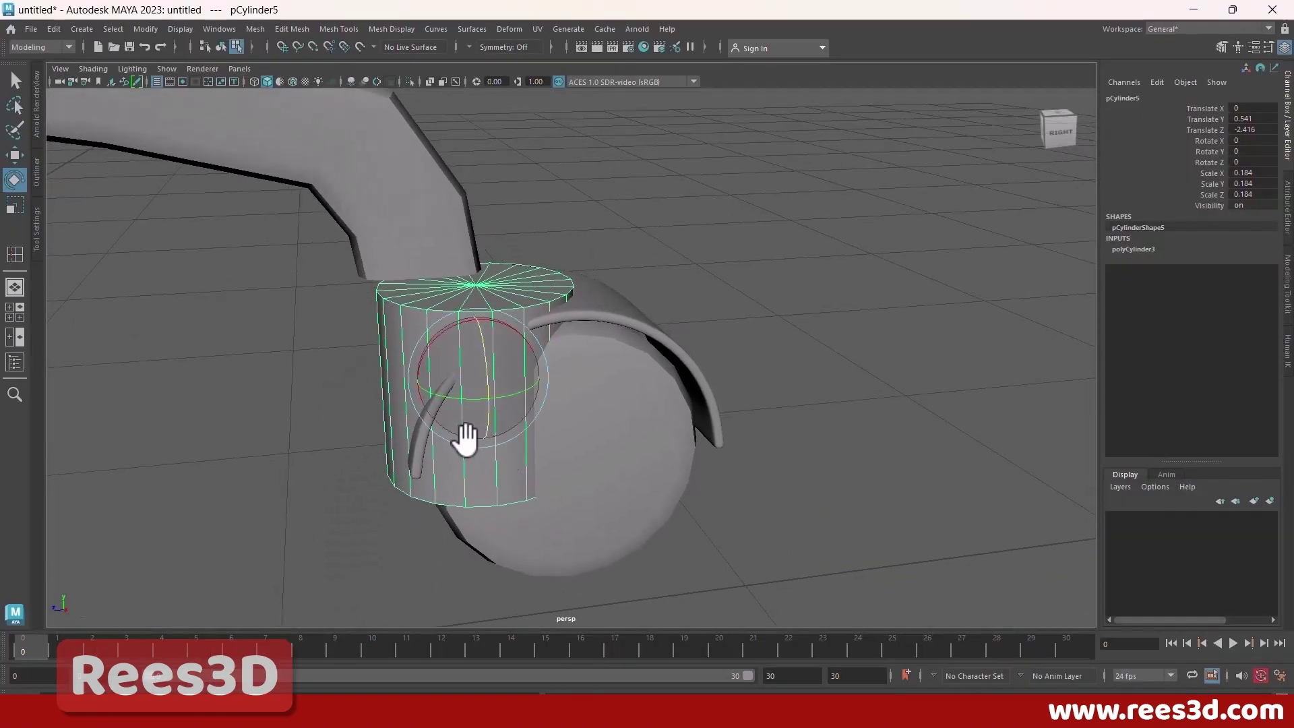
key(r)
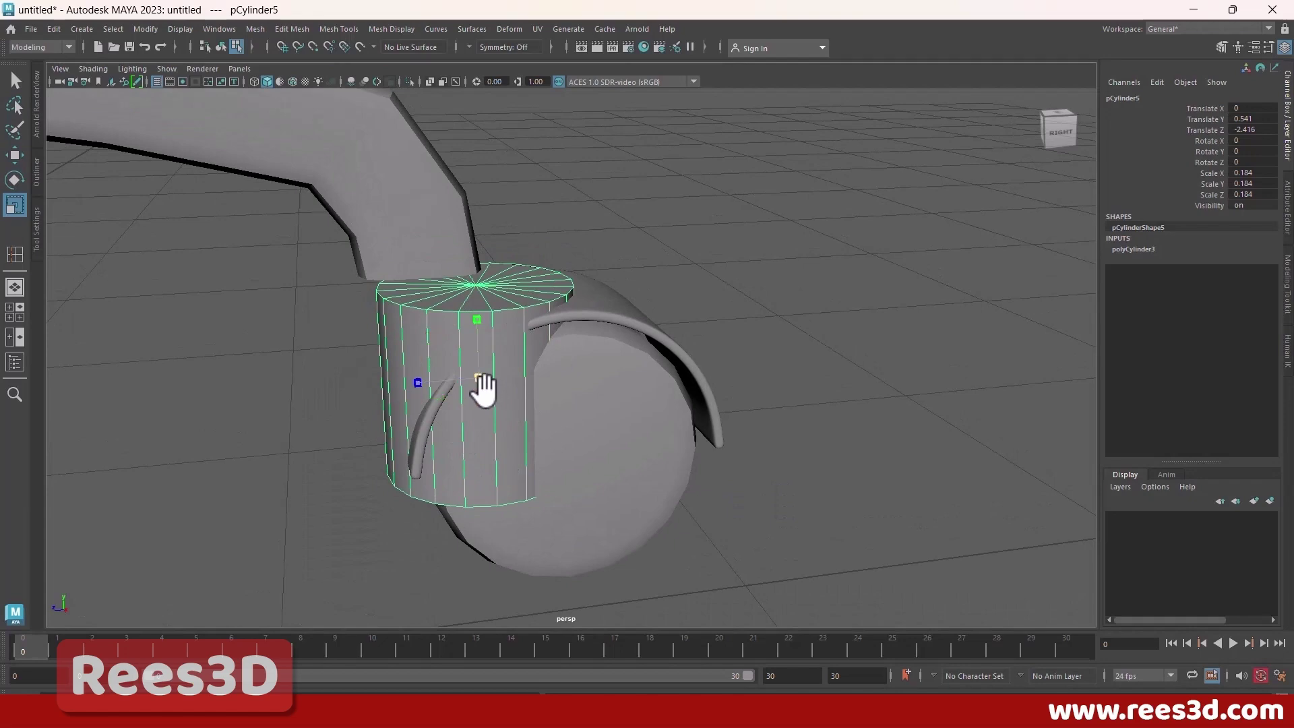
drag(483, 389, 430, 387)
key(w)
alt+middle_drag(520, 452, 566, 528)
alt+drag(566, 529, 563, 487)
alt+middle_drag(563, 487, 558, 504)
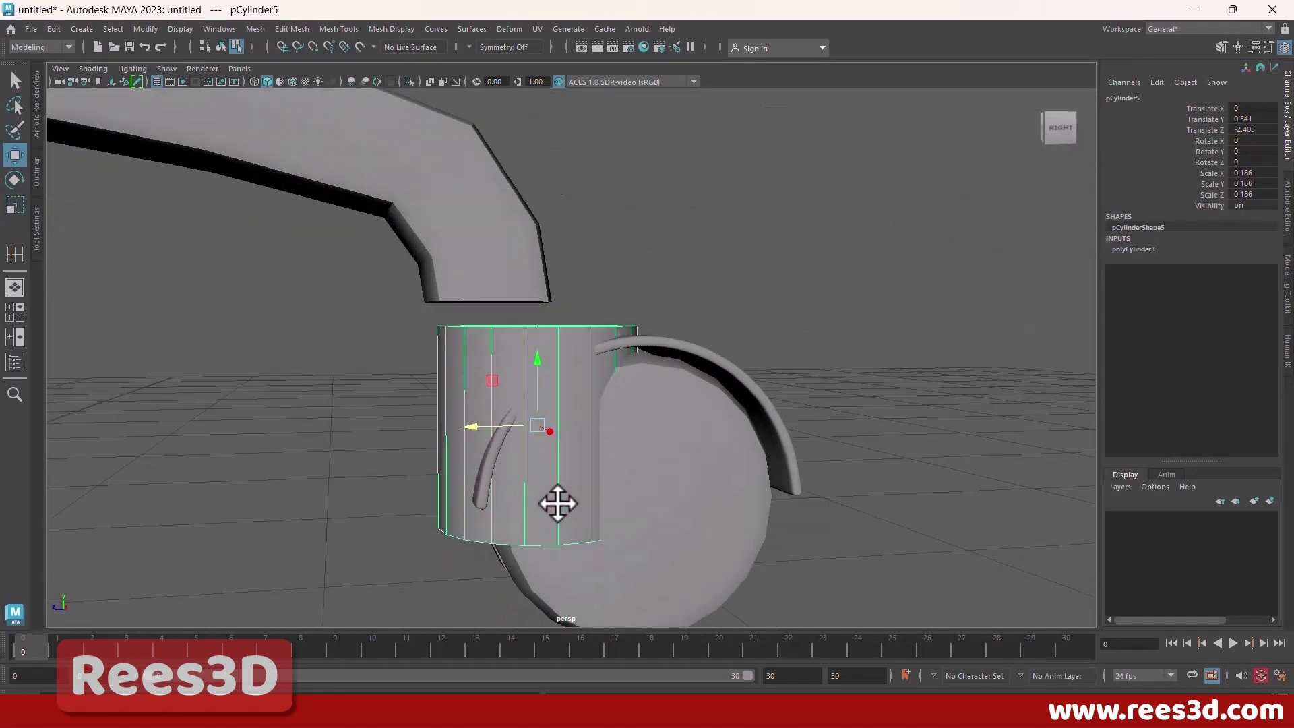
Step: Shrink the cylinder uniformly to about 0.146 and position it at about 0.598 in Y and -2.407 in Z
alt+drag(559, 503, 722, 427)
key(e)
key(r)
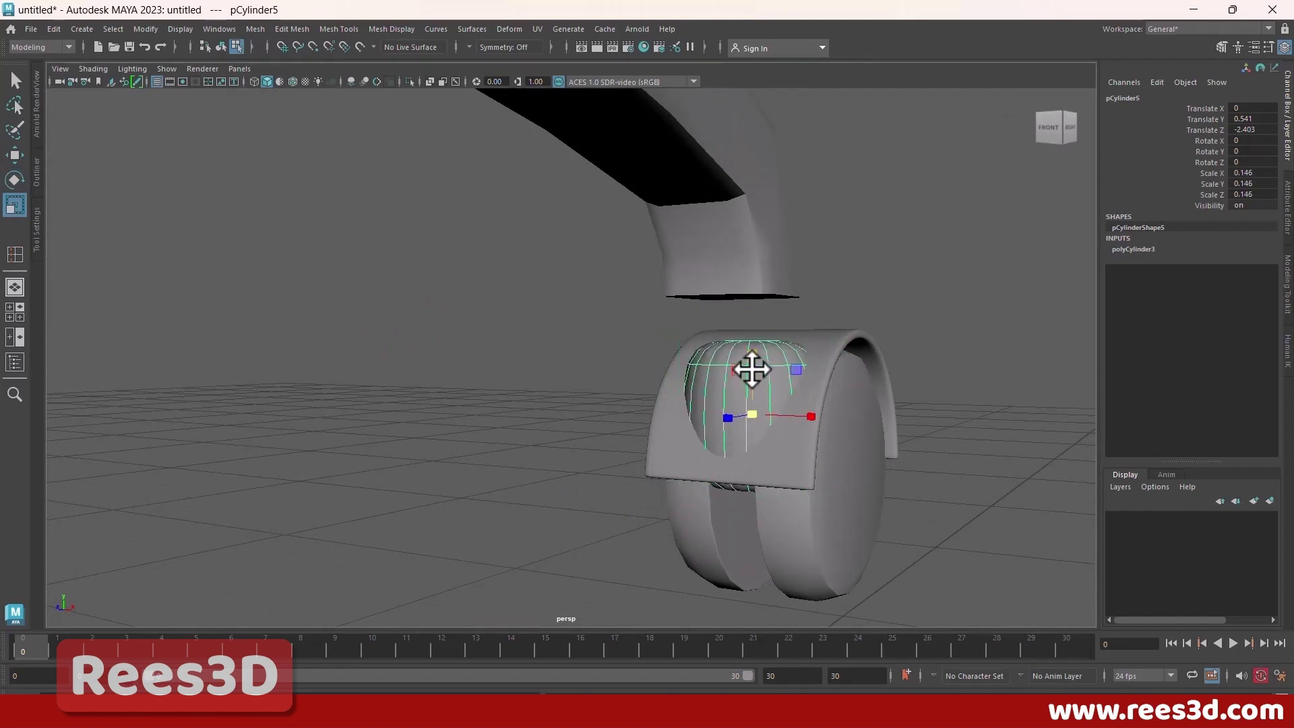
drag(751, 369, 770, 512)
key(w)
drag(597, 455, 641, 459)
alt+middle_drag(641, 459, 645, 477)
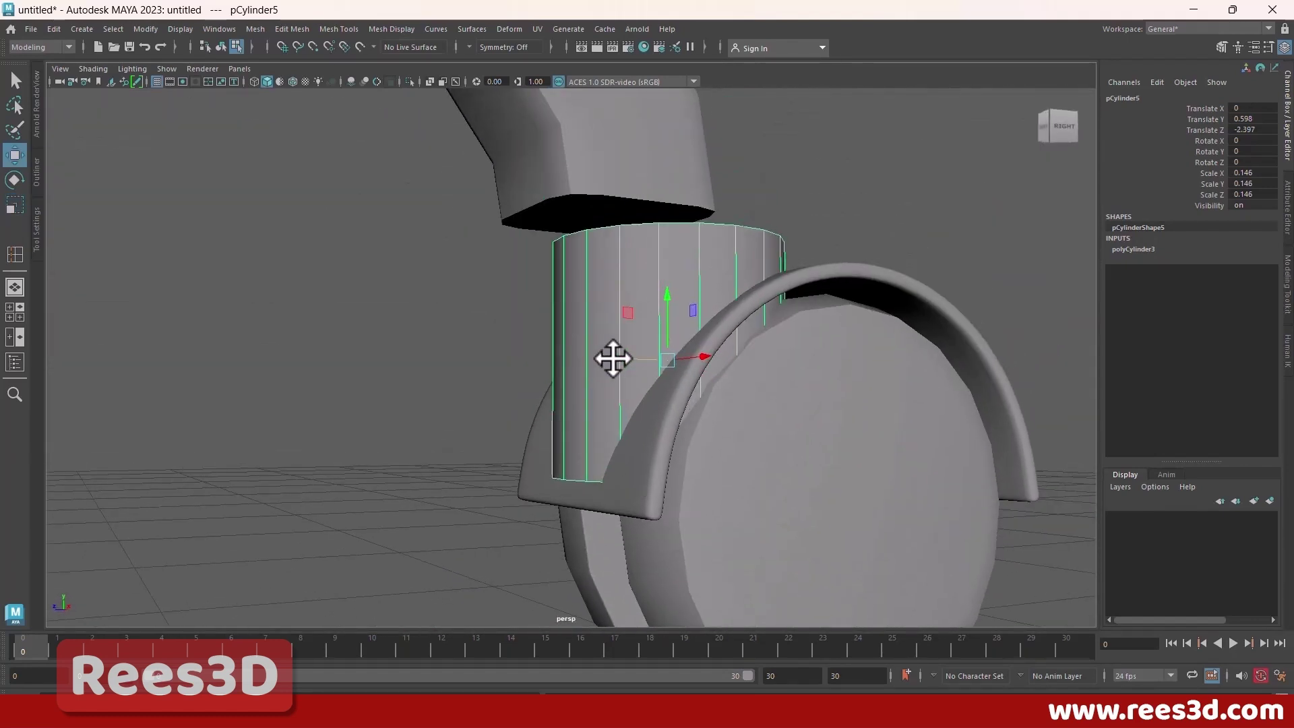
drag(613, 358, 610, 364)
drag(609, 364, 615, 365)
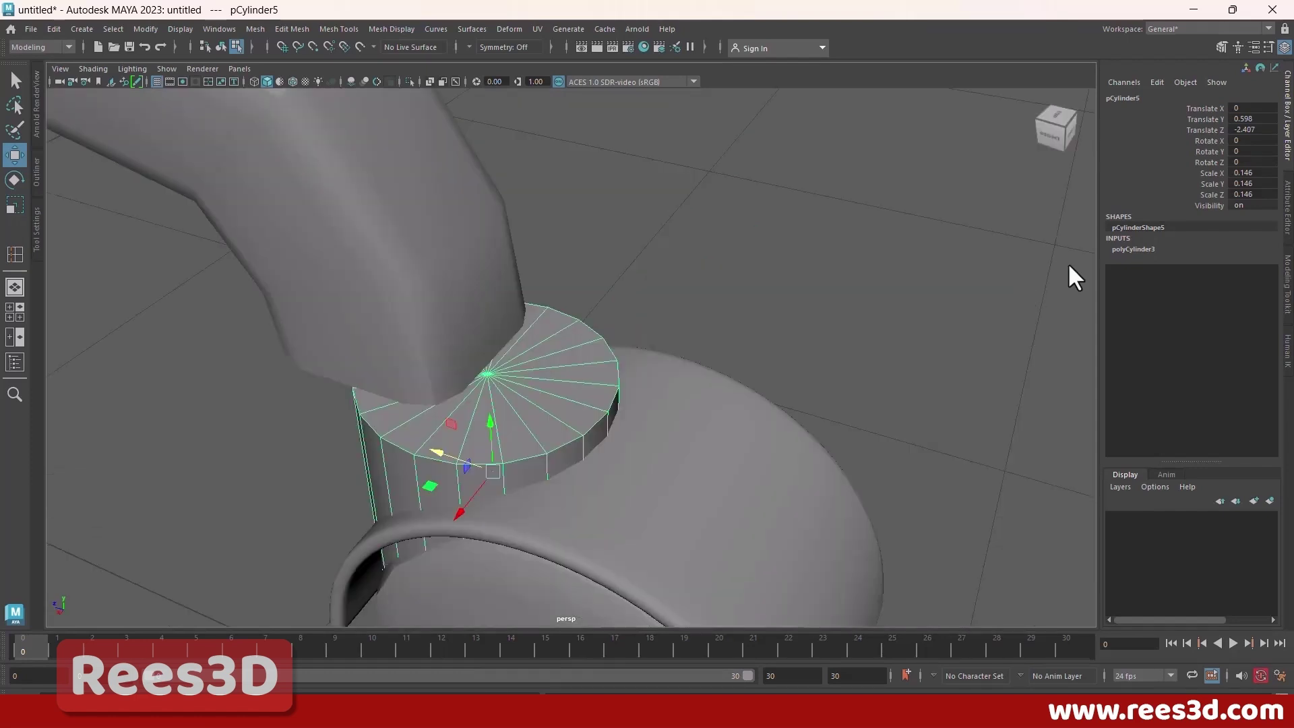
Step: Set the cylinder's axis subdivisions to 8 and its cap subdivisions to 0
click(1155, 250)
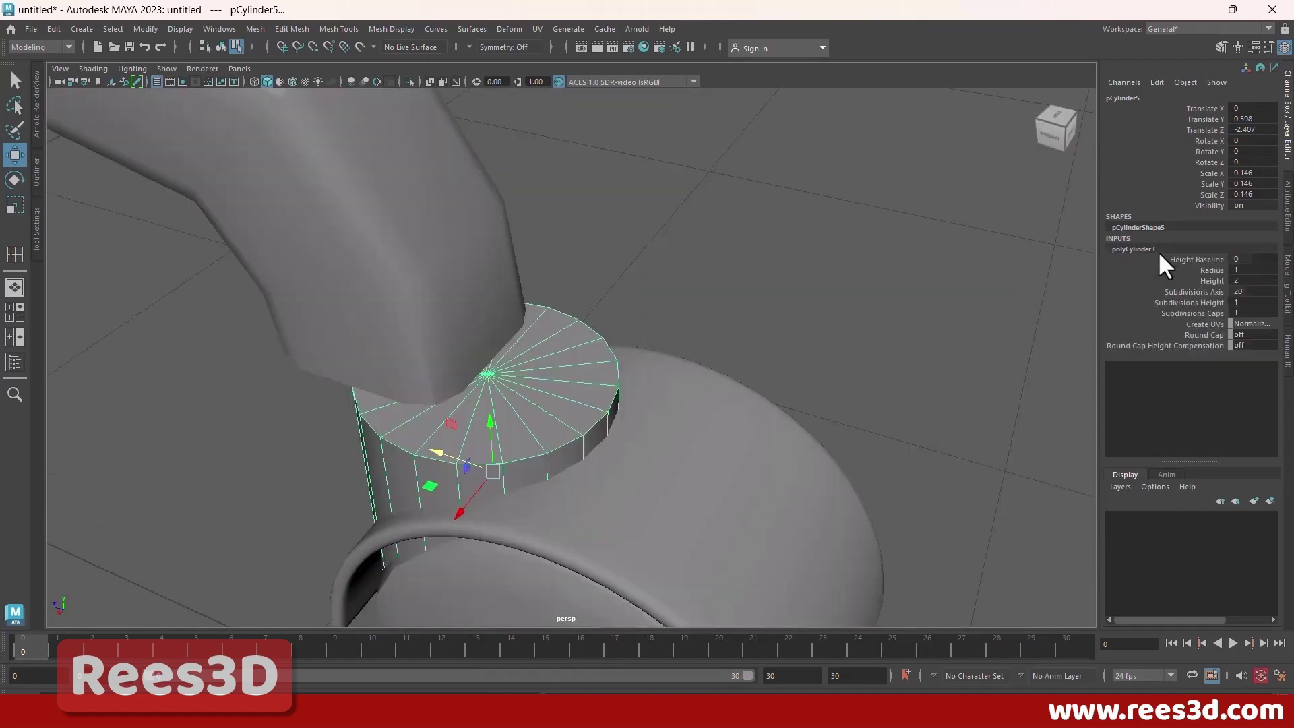
click(1193, 292)
middle_drag(880, 291, 1007, 272)
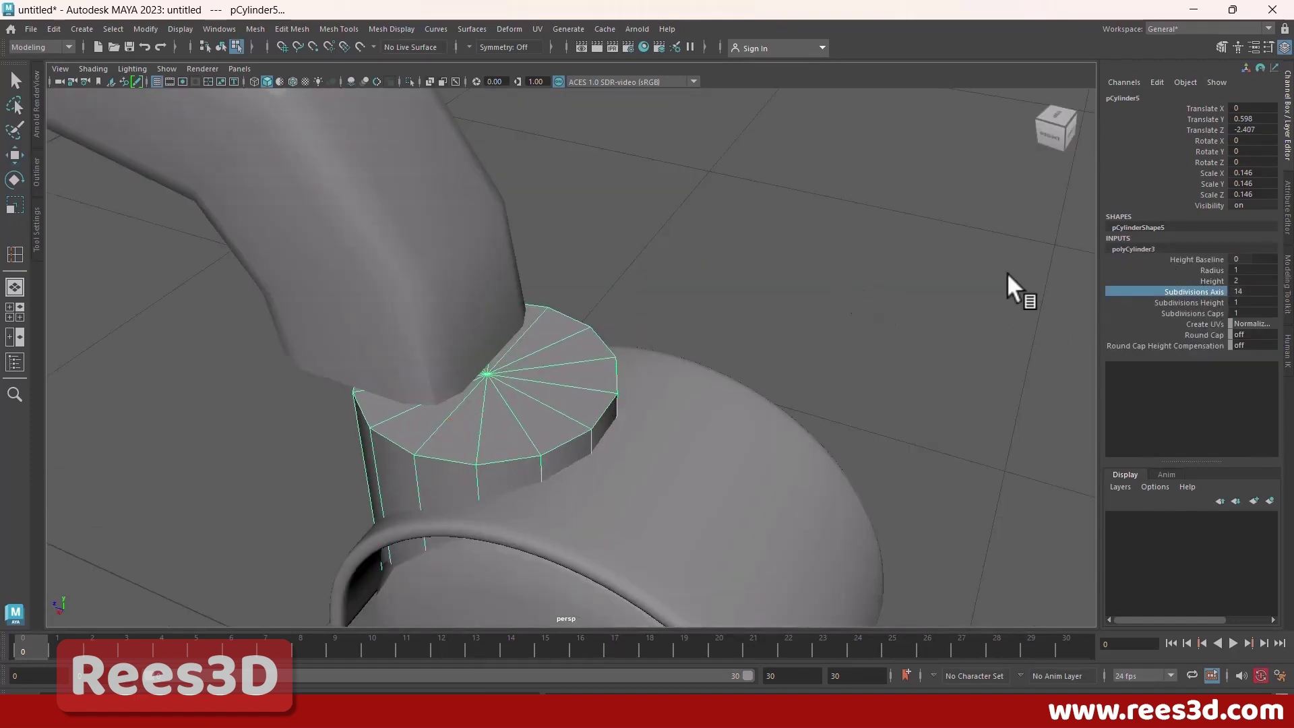
click(1259, 290)
text(8)
key(Return)
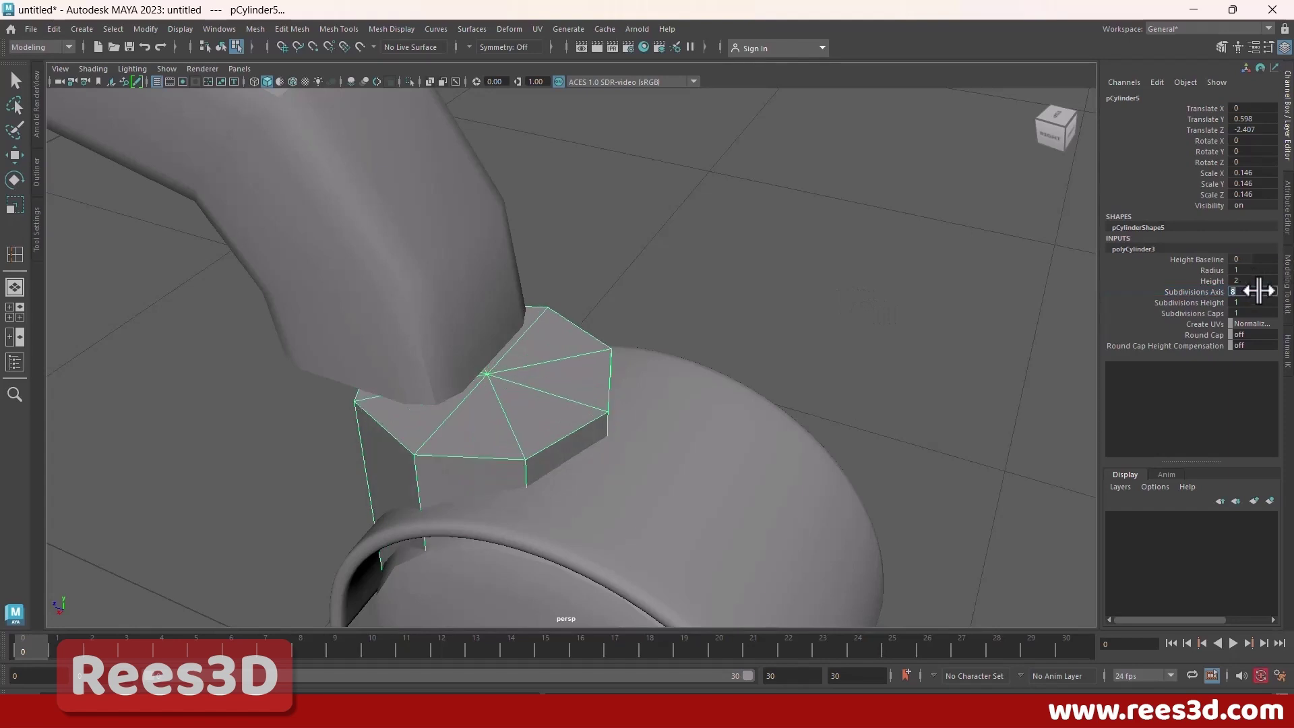
alt+drag(820, 448, 607, 499)
click(1201, 312)
middle_drag(815, 370, 737, 415)
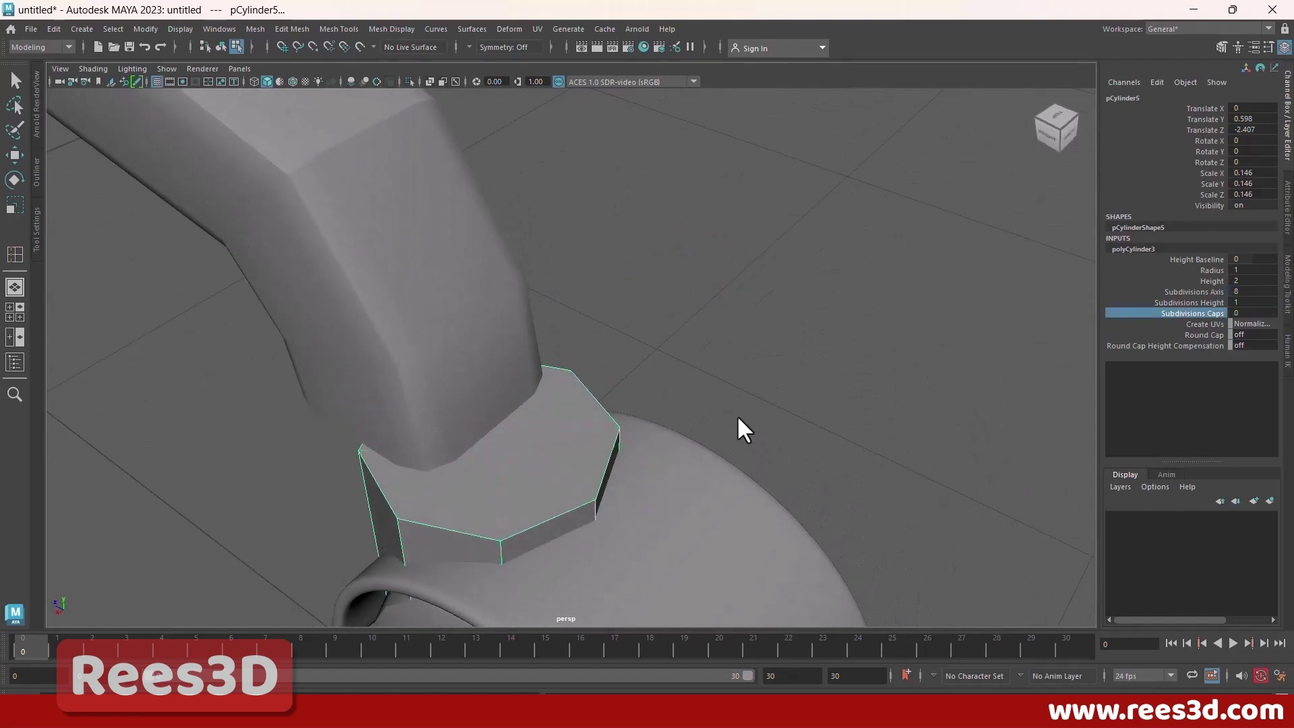
Step: Extrude the cylinder's top face and scale the extrusion inward uniformly to about 0.883
right_drag(570, 423, 567, 383)
click(554, 400)
key(w)
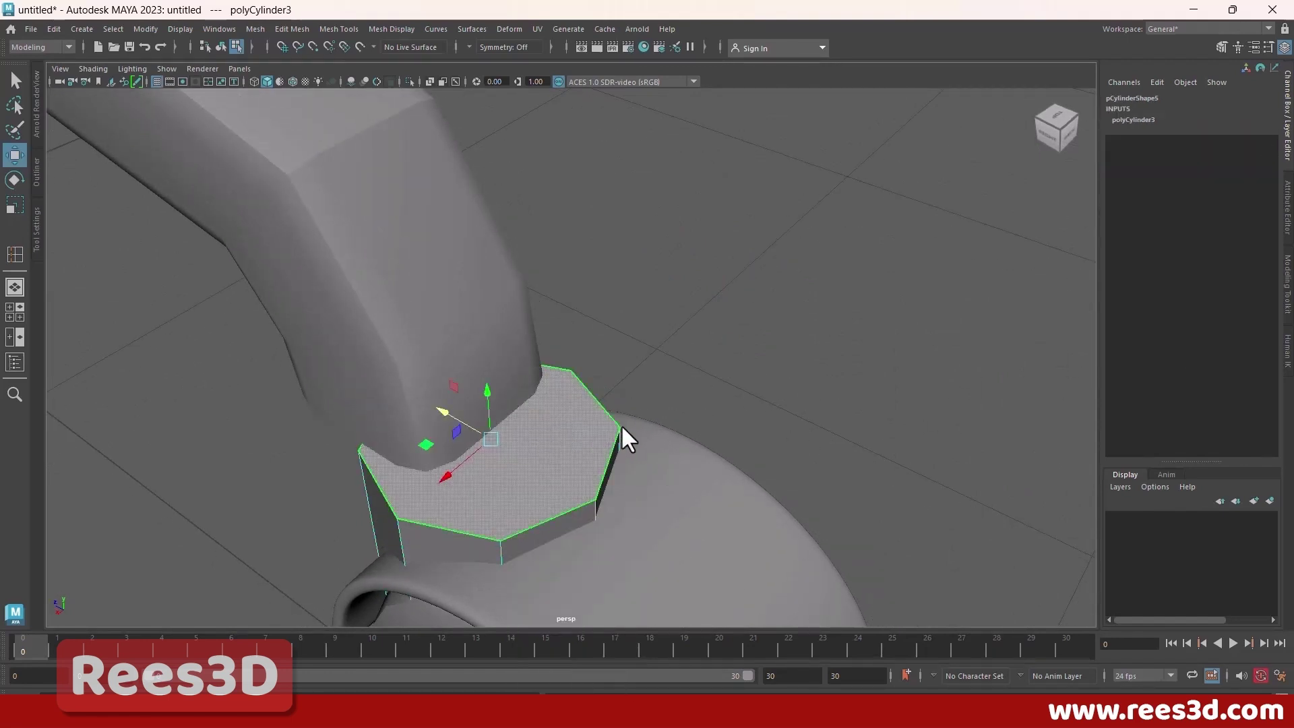
shift+right_drag(677, 345, 666, 366)
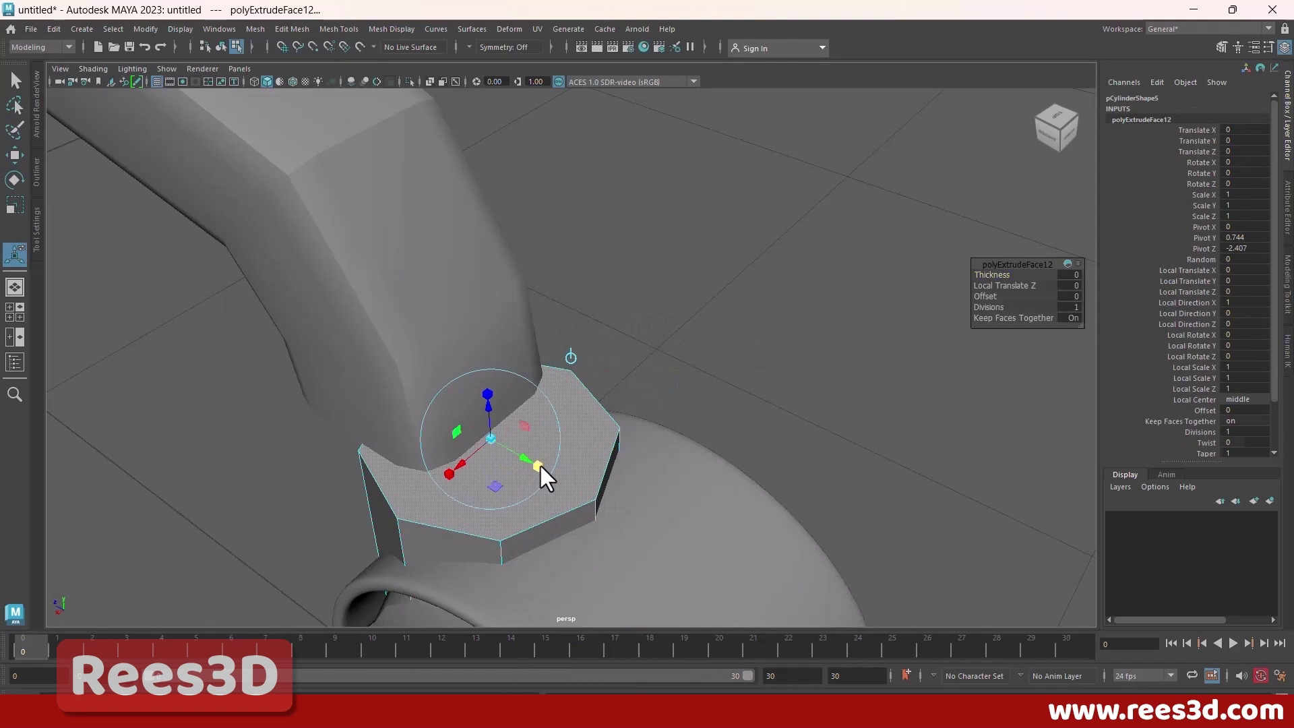
drag(486, 436, 479, 434)
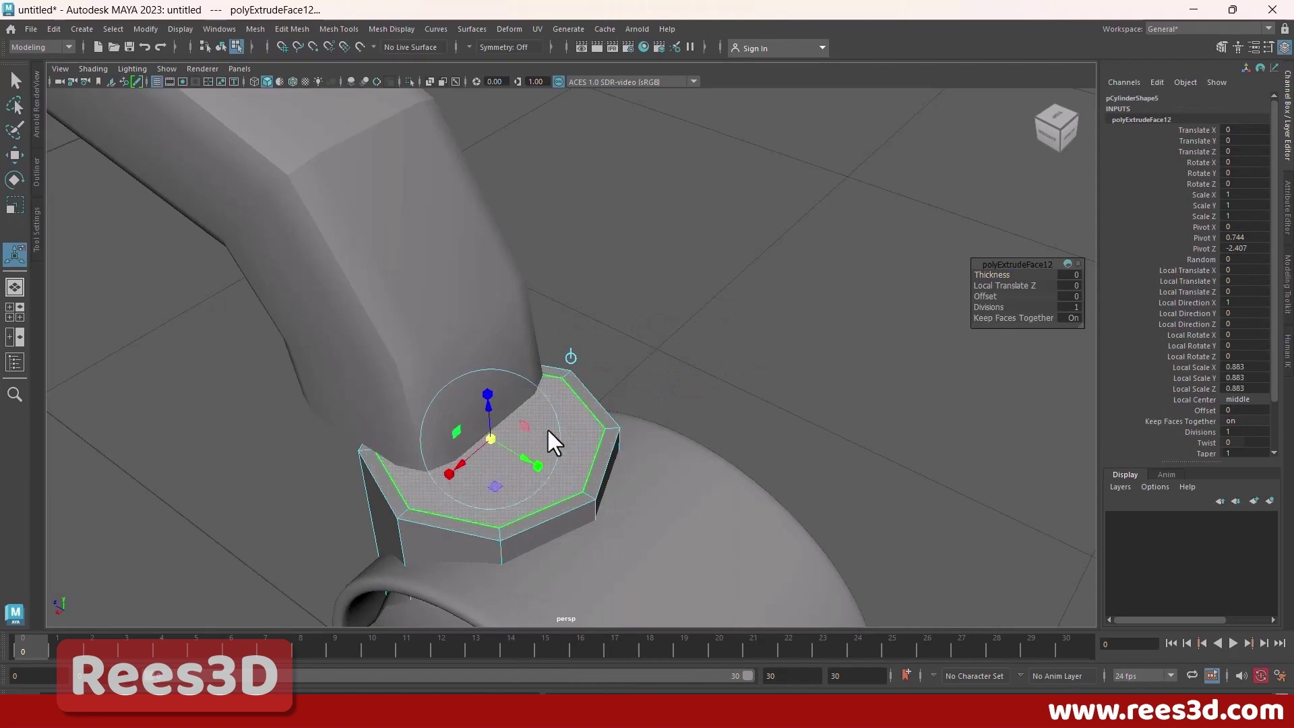
Step: Extrude the inner top face down by about 0.02 to form a recess, and check it against the chair.jpeg photo
mouse_move(547, 427)
shift+right_down()
mouse_move(544, 455)
mouse_move(547, 436)
shift+right_up()
drag(488, 408, 490, 419)
alt+drag(539, 465, 610, 457)
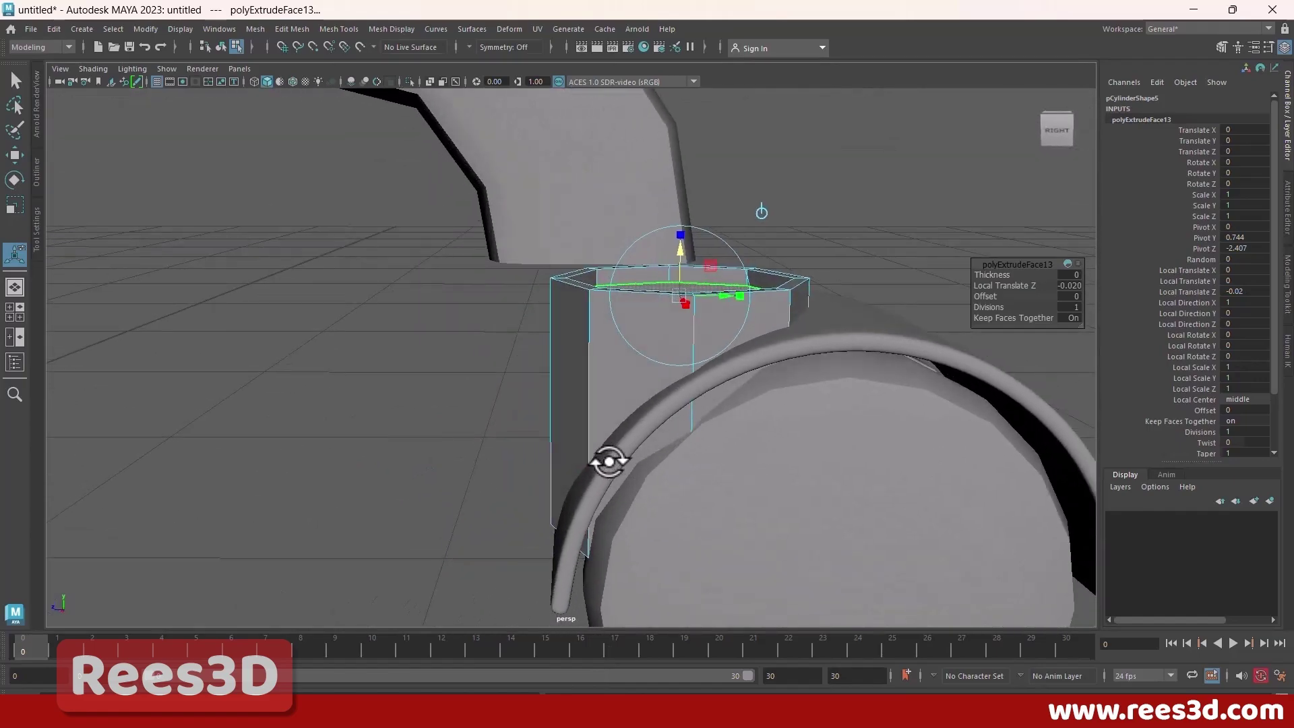
key(alt+Tab)
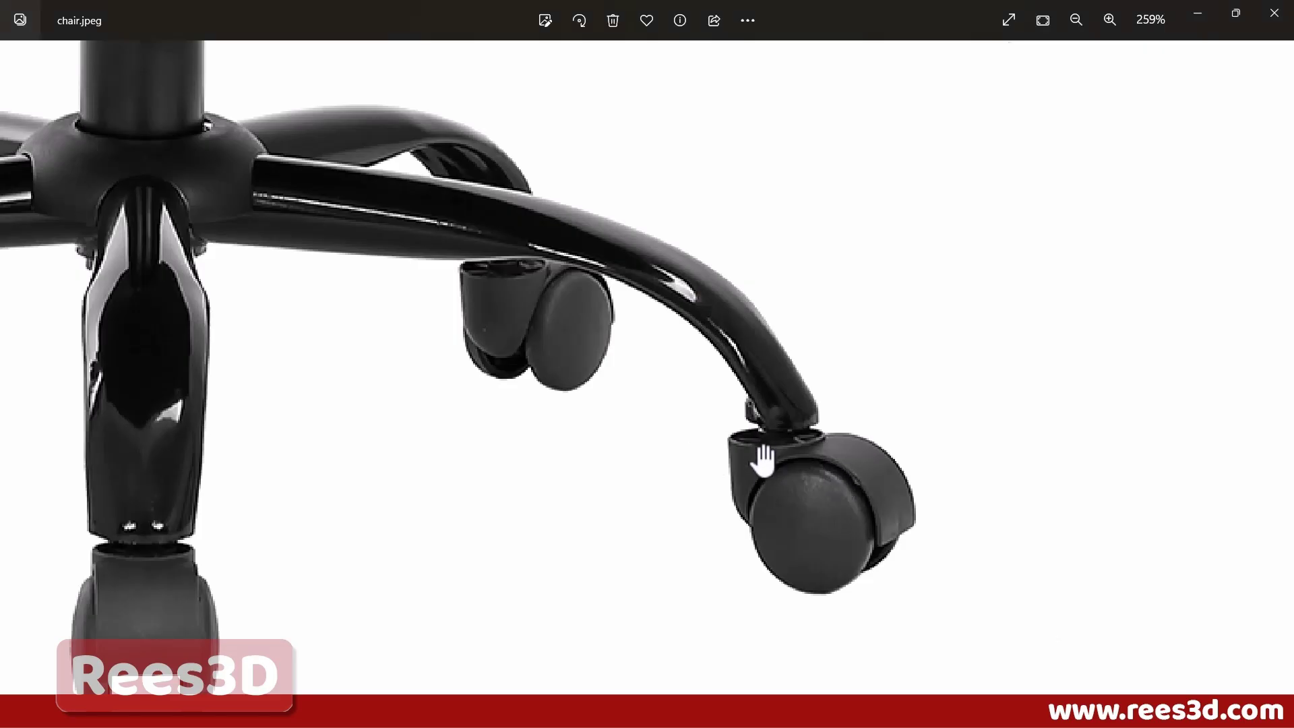
key(alt+Tab)
alt+drag(747, 342, 636, 411)
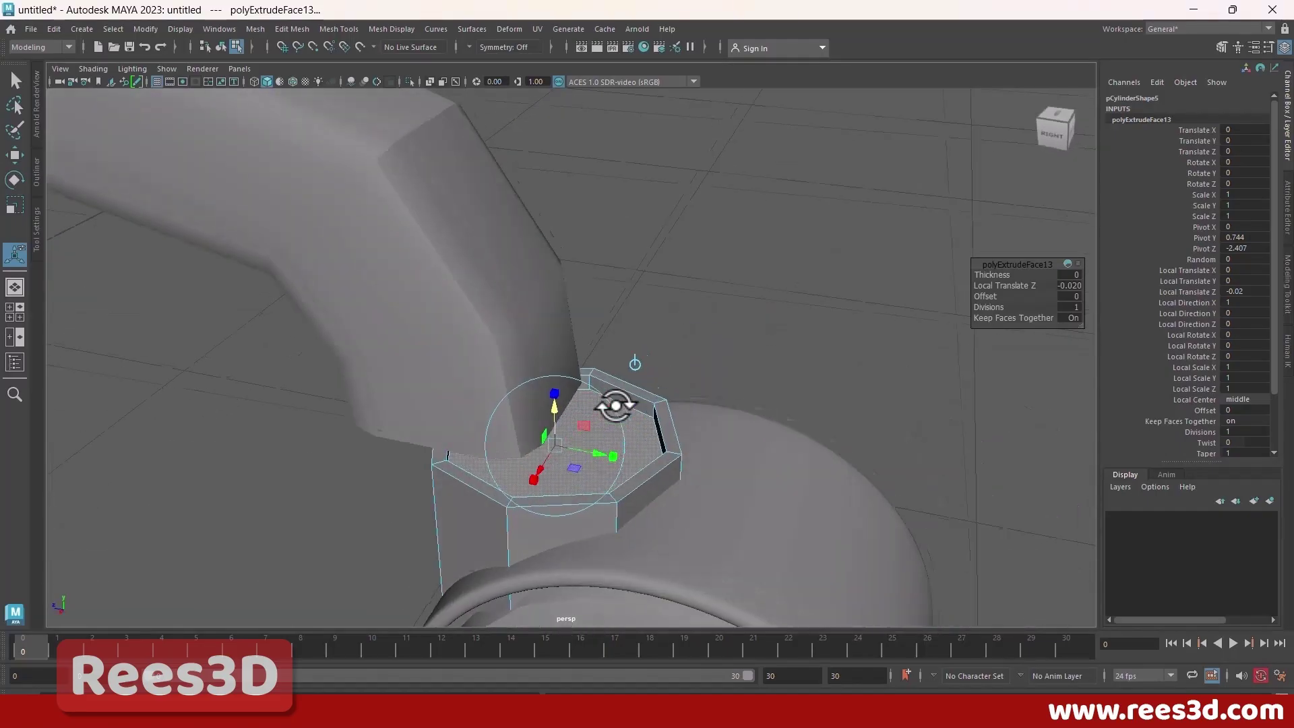
Step: In the side view, raise the second column of bottom vertices from the mount's outer edge up to the housing's arc
right_drag(635, 413, 622, 423)
key(space)
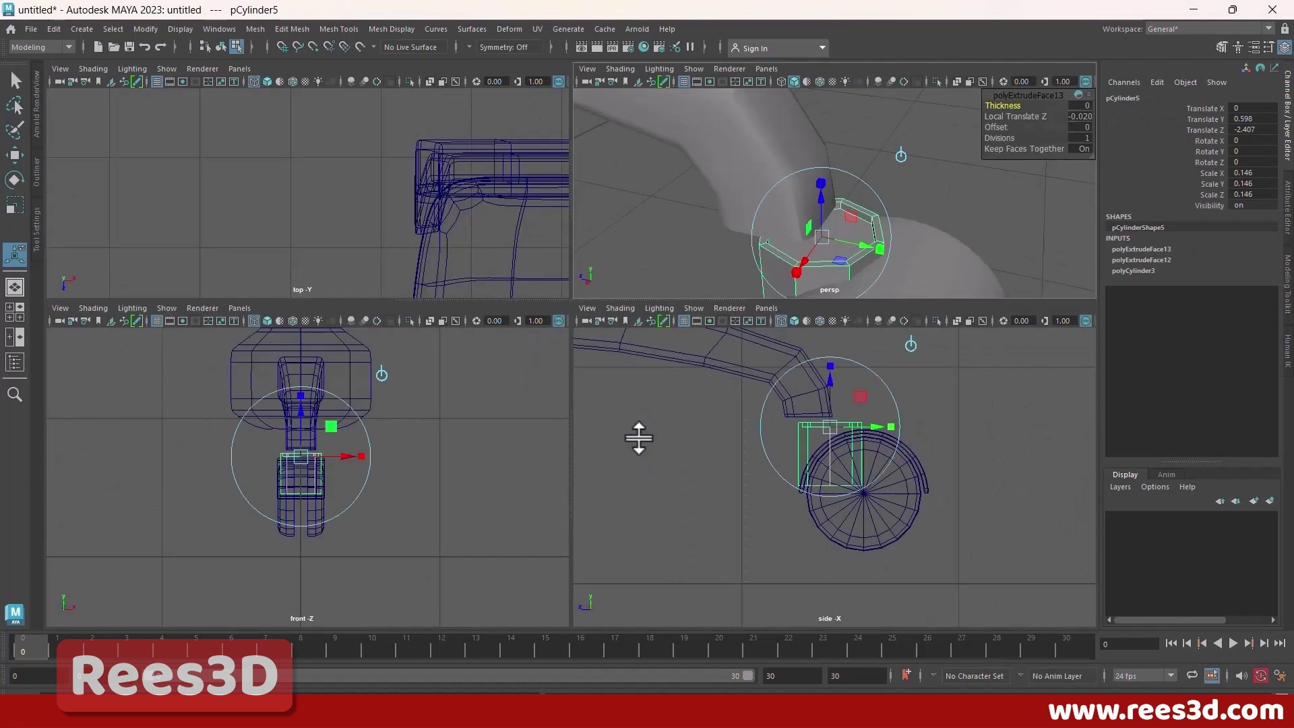
key(space)
scroll(896, 477, up, 3)
alt+middle_drag(473, 286, 384, 344)
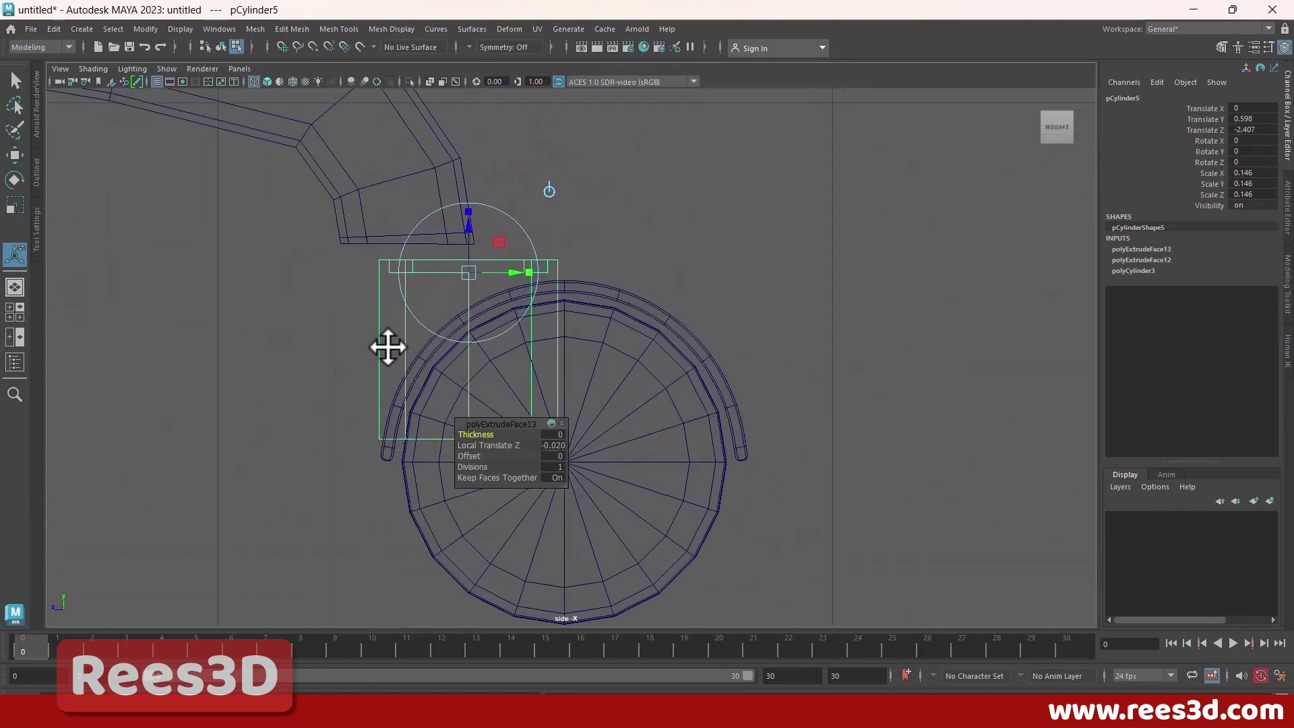
key(q)
click(350, 344)
drag(427, 461, 406, 349)
key(w)
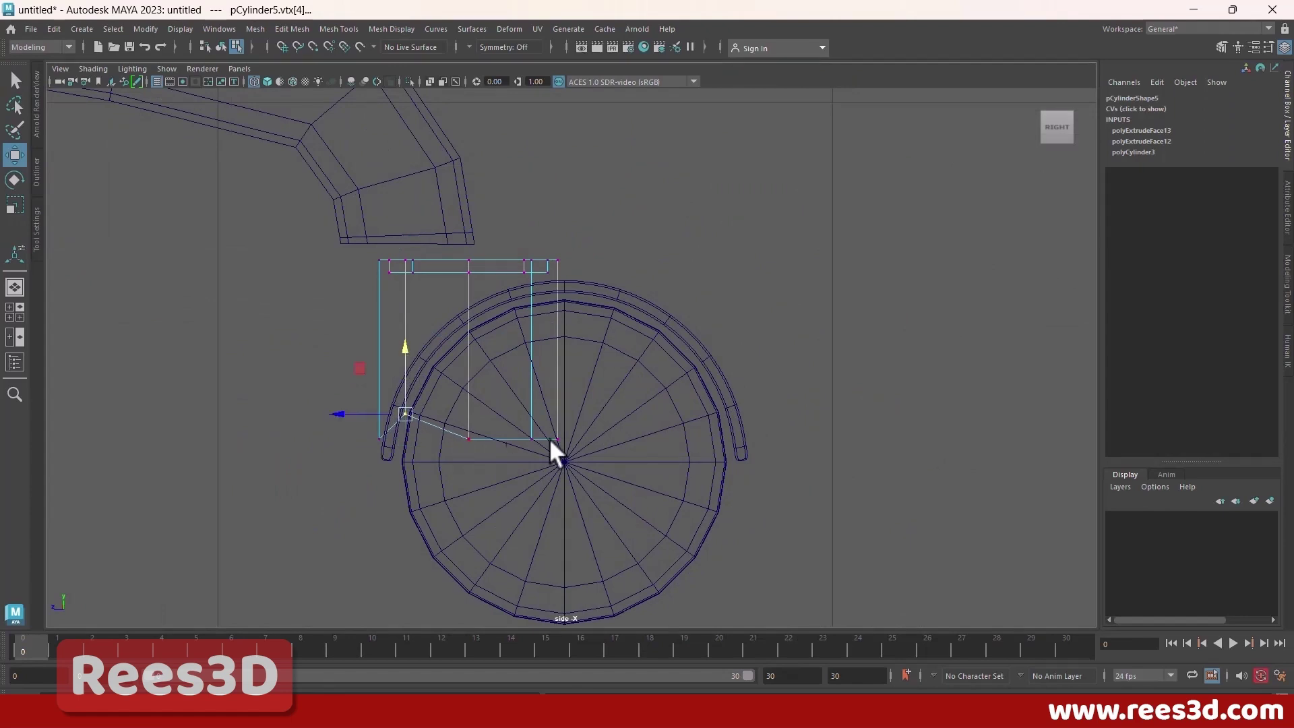
Step: Raise the middle and inner bottom vertices of the mount so its underside follows the housing's arc
drag(475, 432, 566, 448)
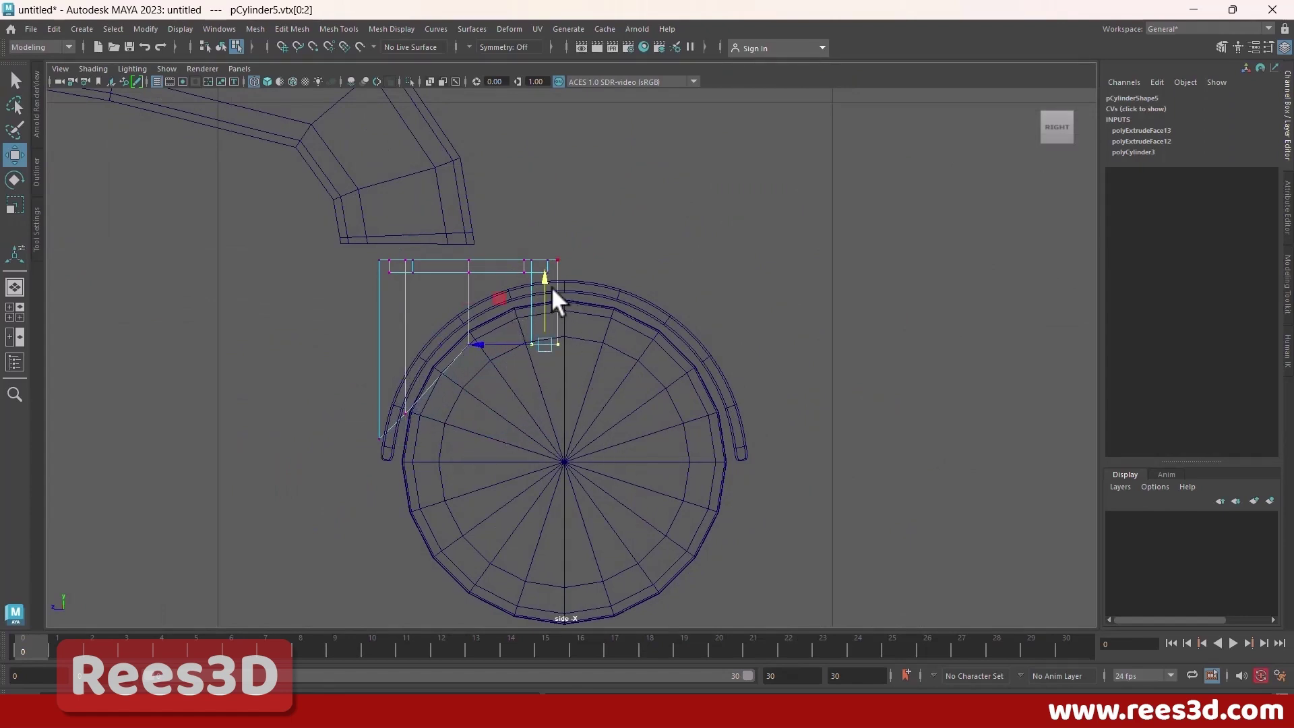
drag(552, 287, 557, 238)
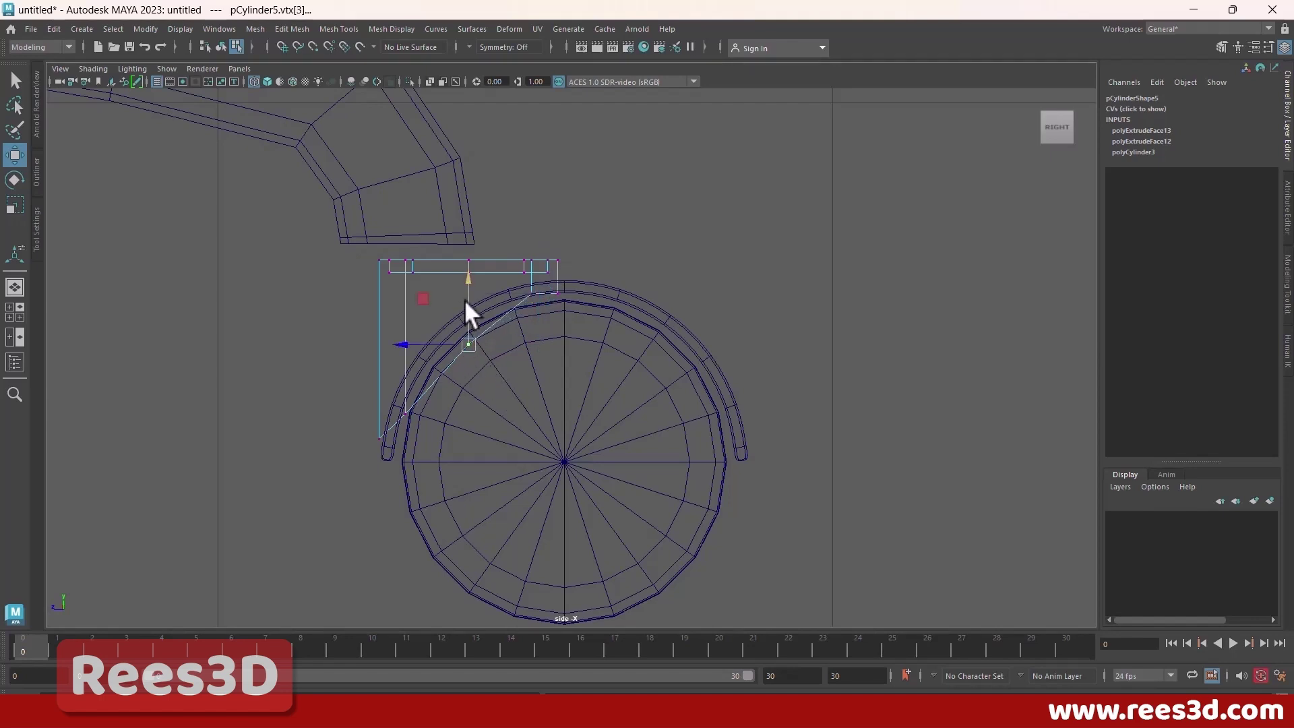
drag(464, 299, 462, 271)
drag(544, 245, 544, 241)
click(380, 449)
key(space)
key(space)
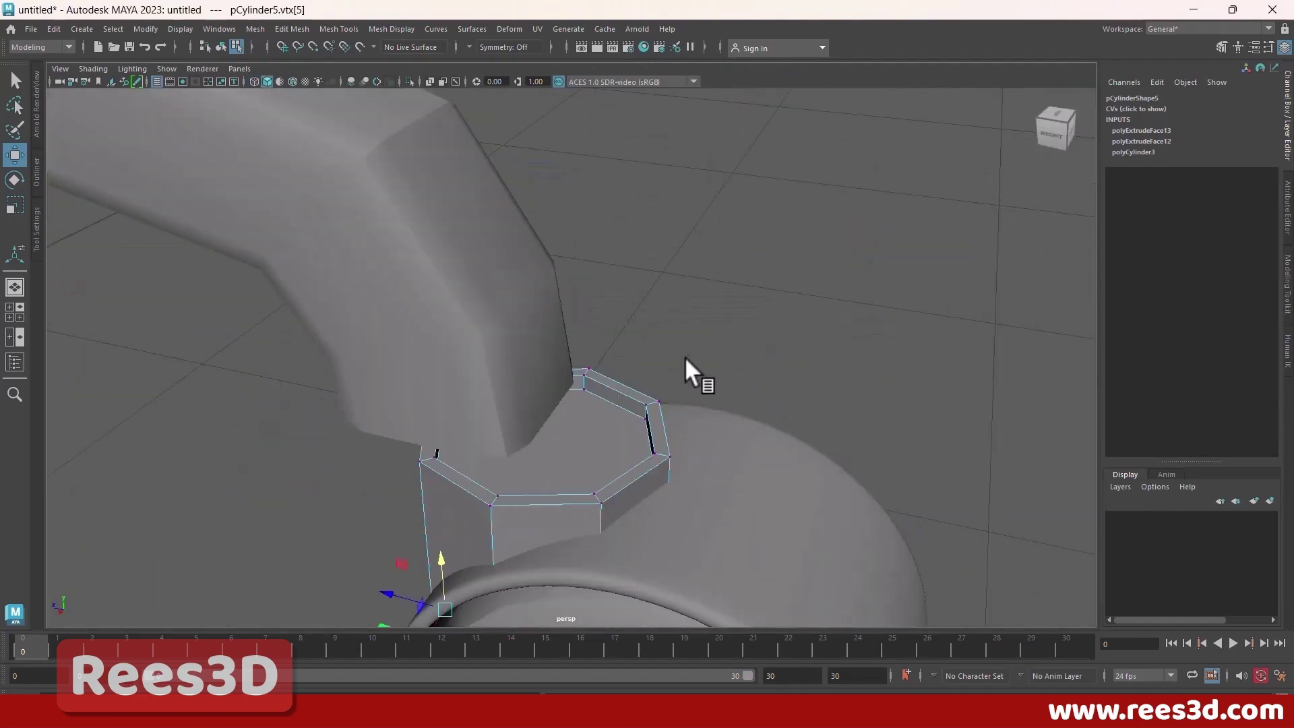
Step: Return the mount to object mode and inspect it with smooth preview from several angles, restoring the unsmoothed display
alt+drag(685, 356, 591, 355)
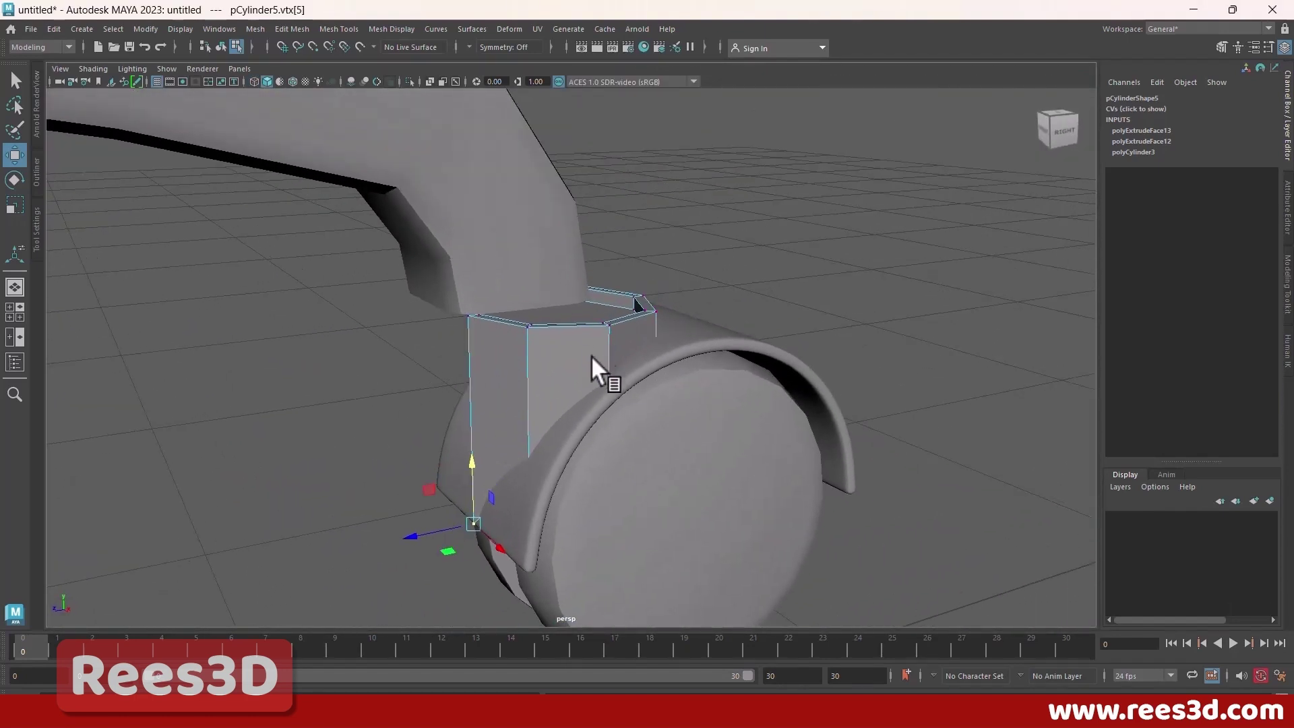
right_drag(586, 350, 536, 415)
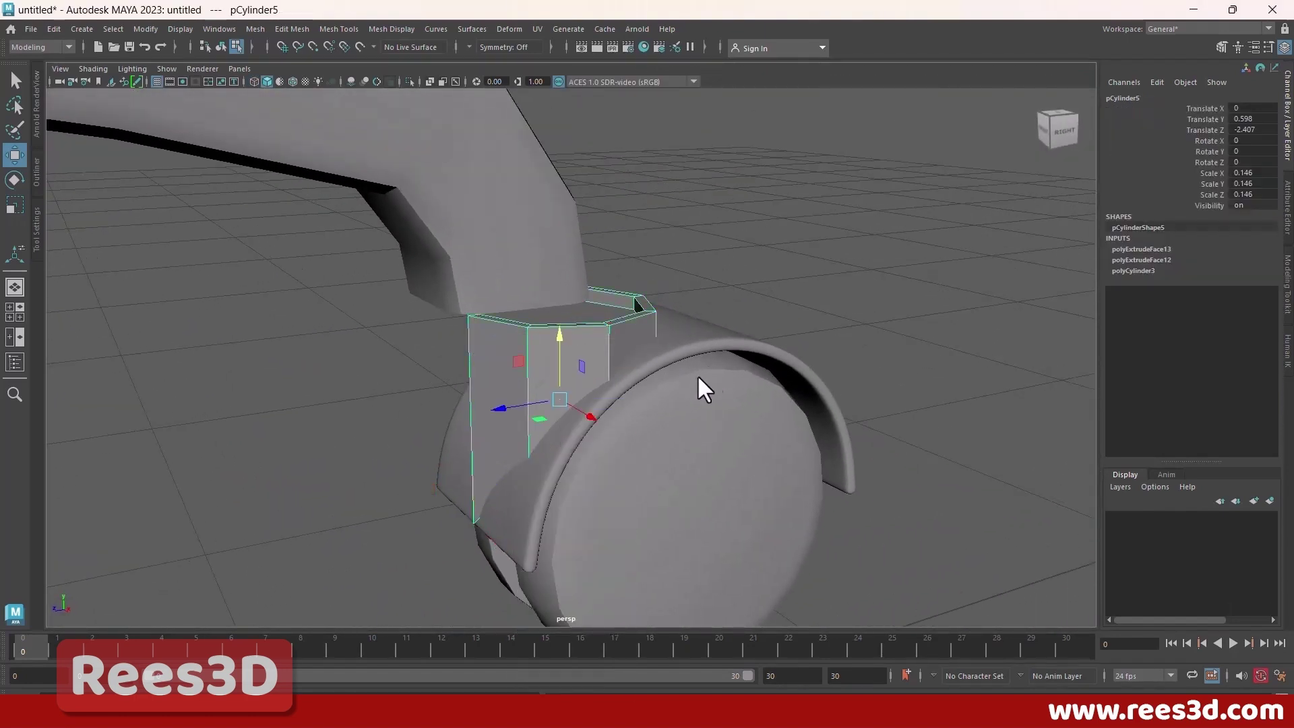
alt+drag(699, 377, 615, 438)
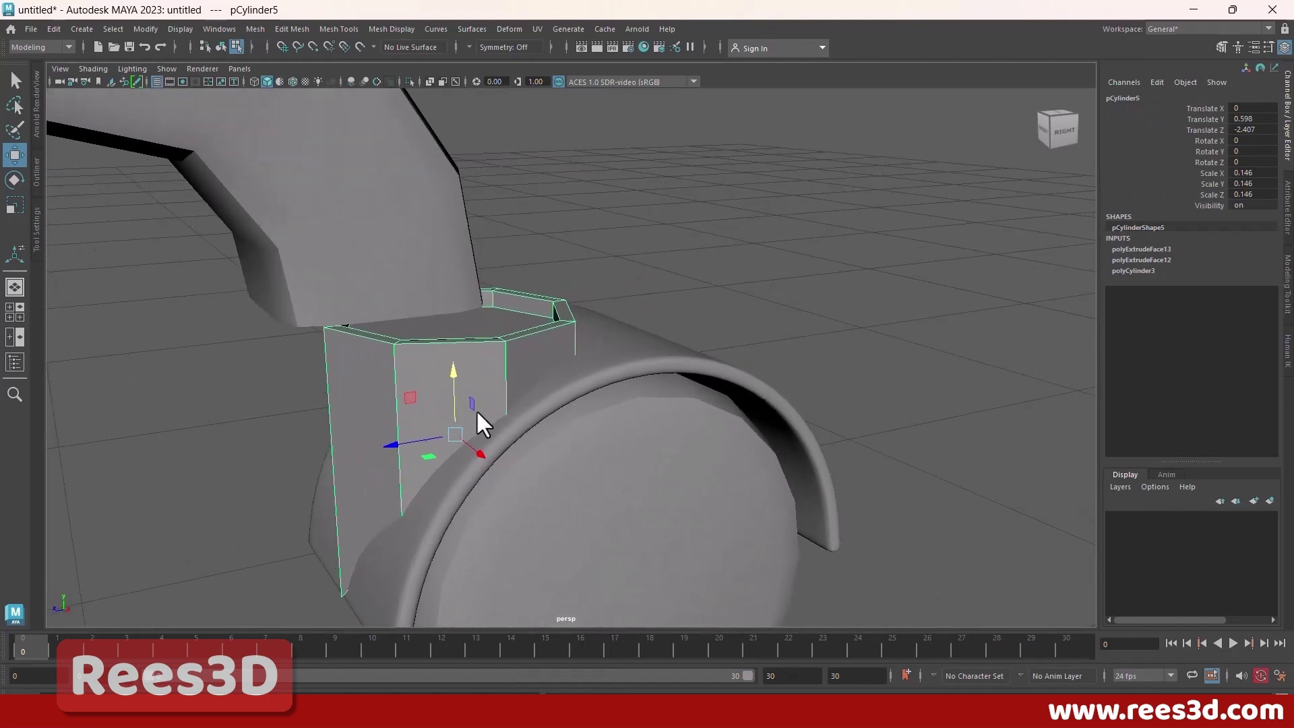
alt+drag(476, 425, 468, 360)
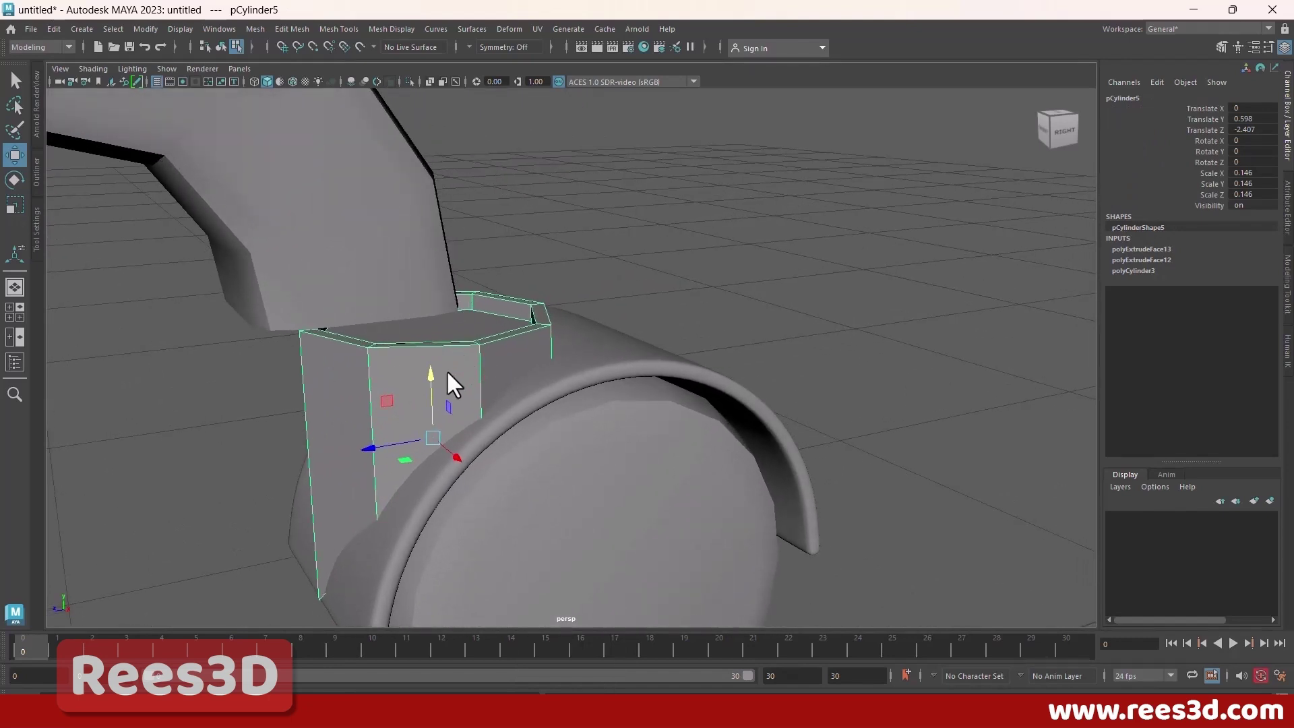
key(3)
key(1)
alt+drag(502, 375, 539, 438)
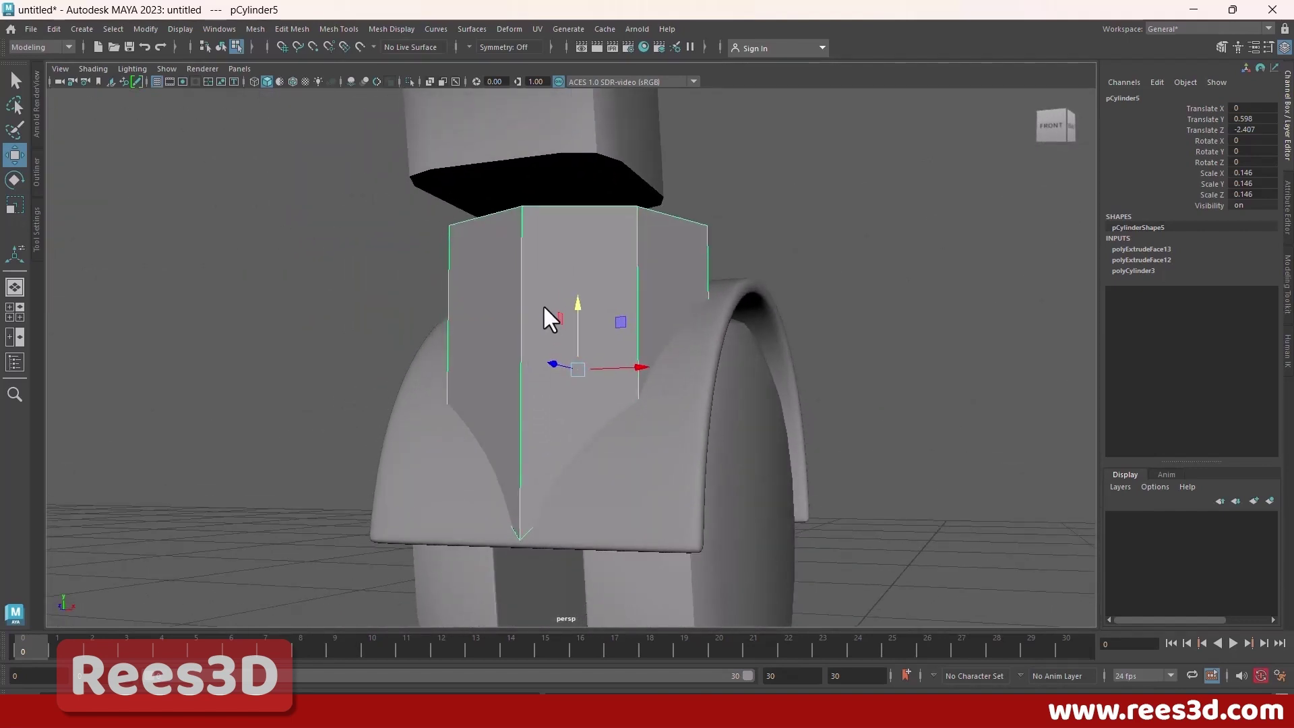
Step: Insert one edge loop close to the mount's slanted bottom rim and another around its middle, and check them in smooth preview
mouse_move(544, 307)
shift+right_down()
mouse_move(527, 293)
mouse_move(471, 310)
shift+right_up()
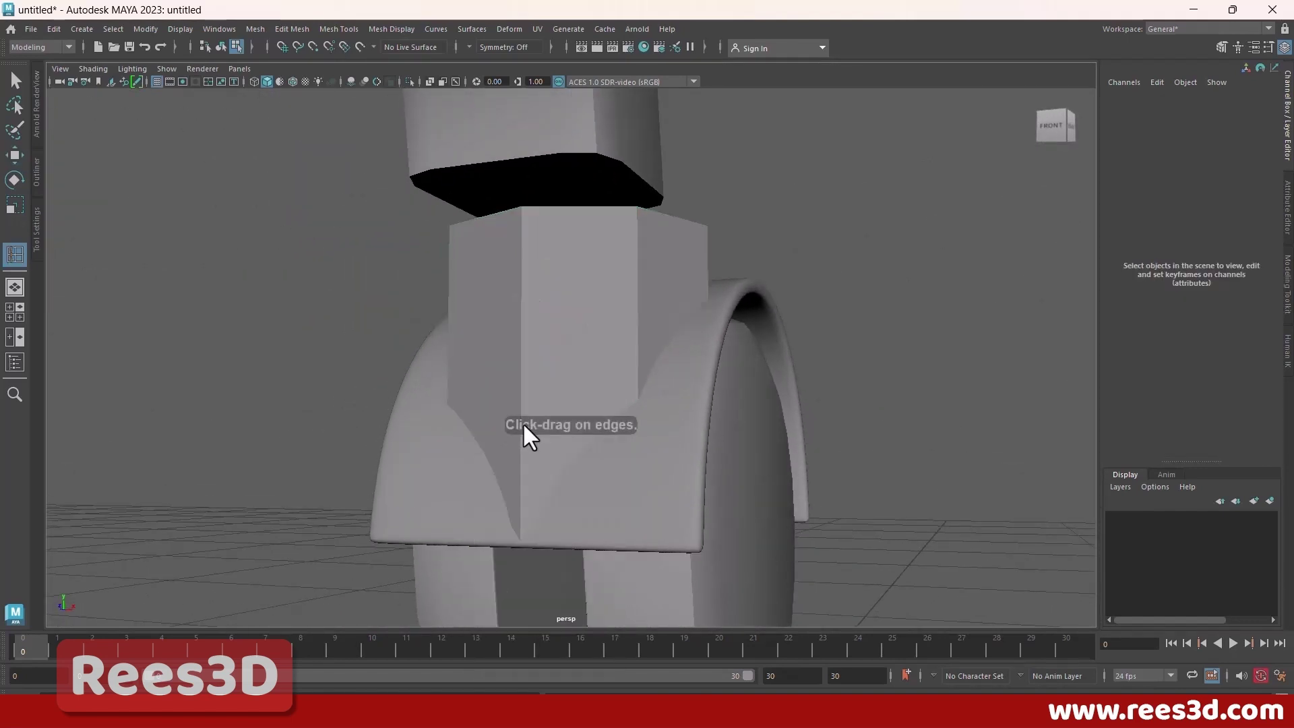
ctrl+click(516, 517)
ctrl+click(651, 268)
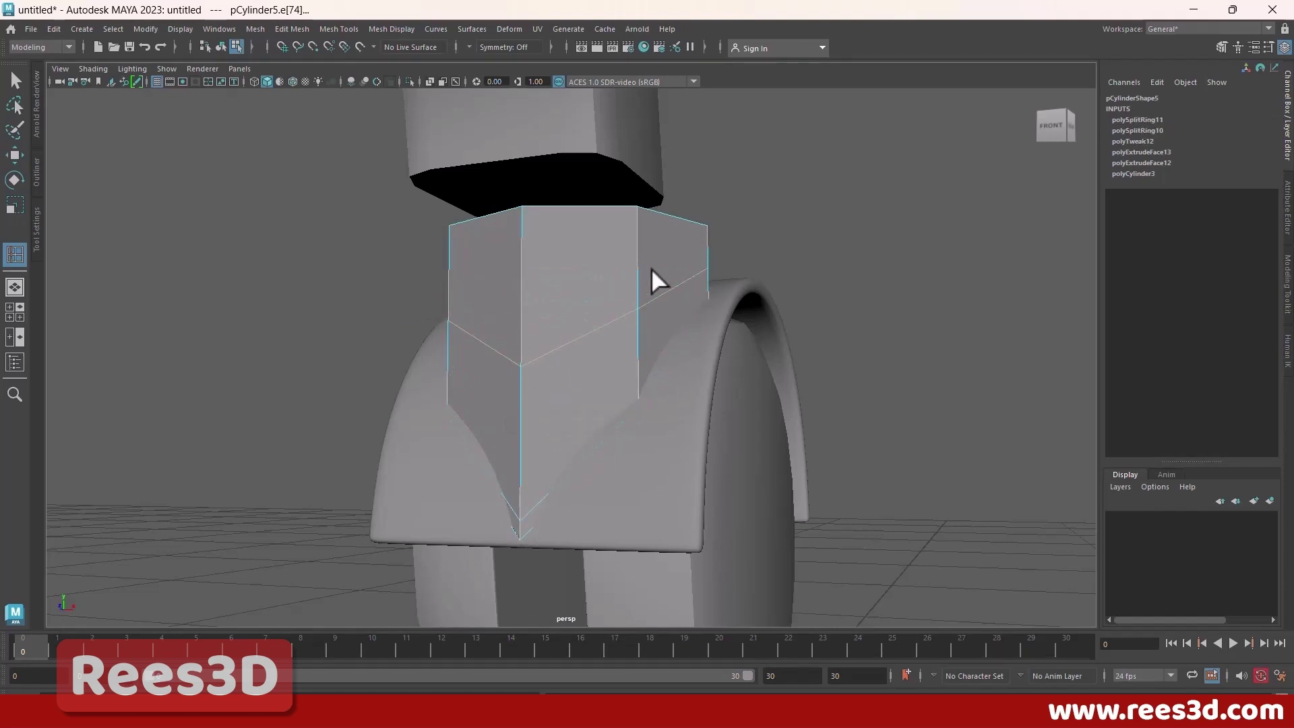
alt+drag(651, 268, 516, 414)
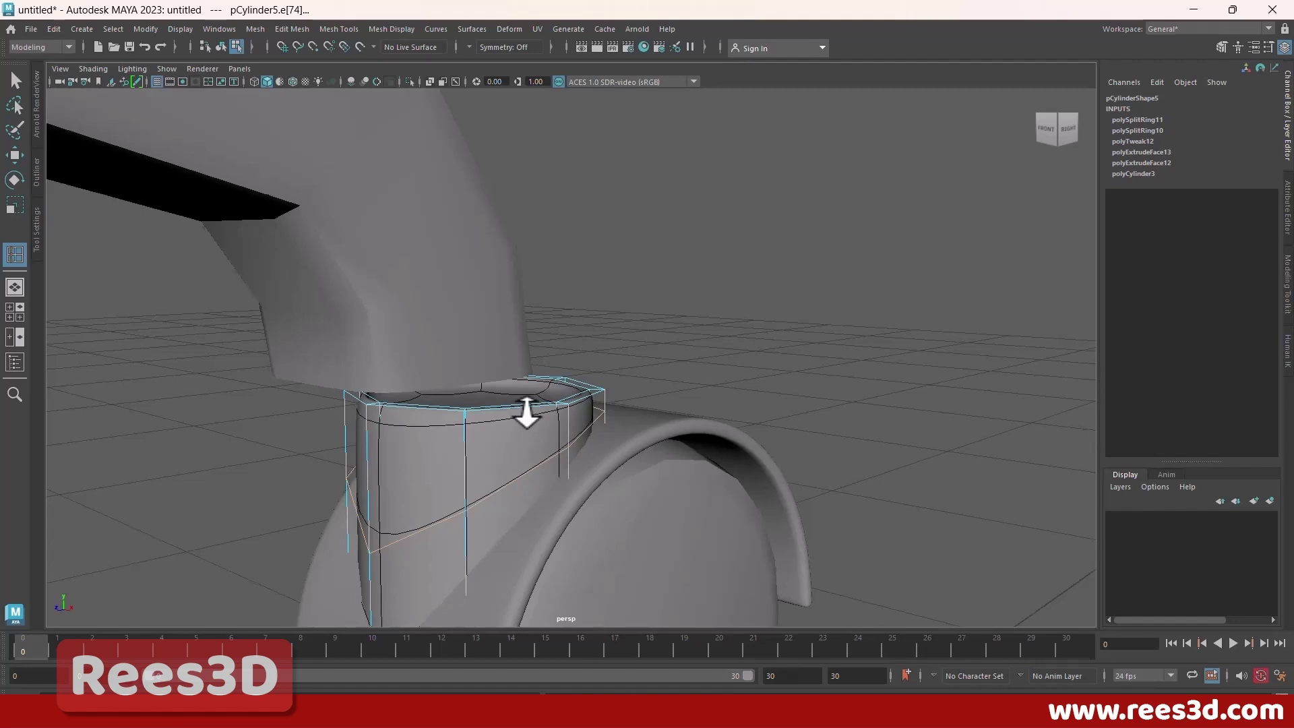
alt+right_drag(527, 412, 675, 422)
key(1)
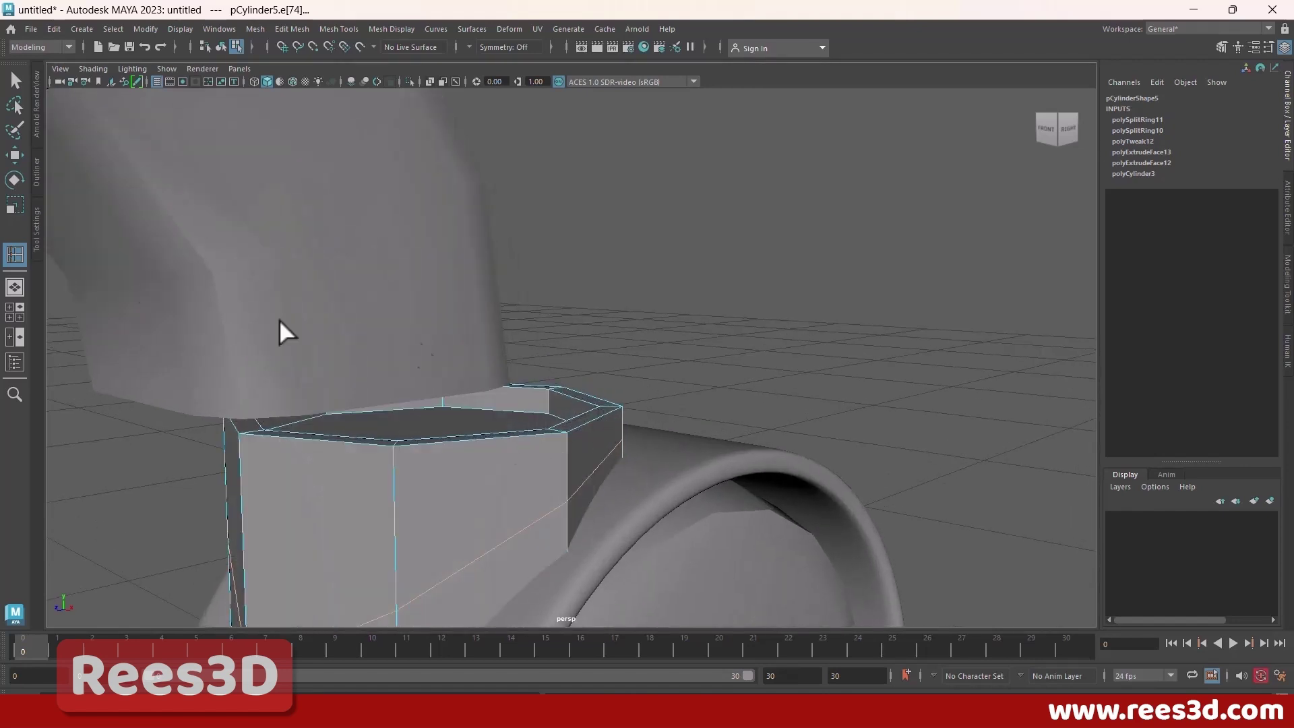
Step: Bevel the inner and outer edge loops of the mount's top rim with a fraction of 0.5 and 2 segments
click(15, 155)
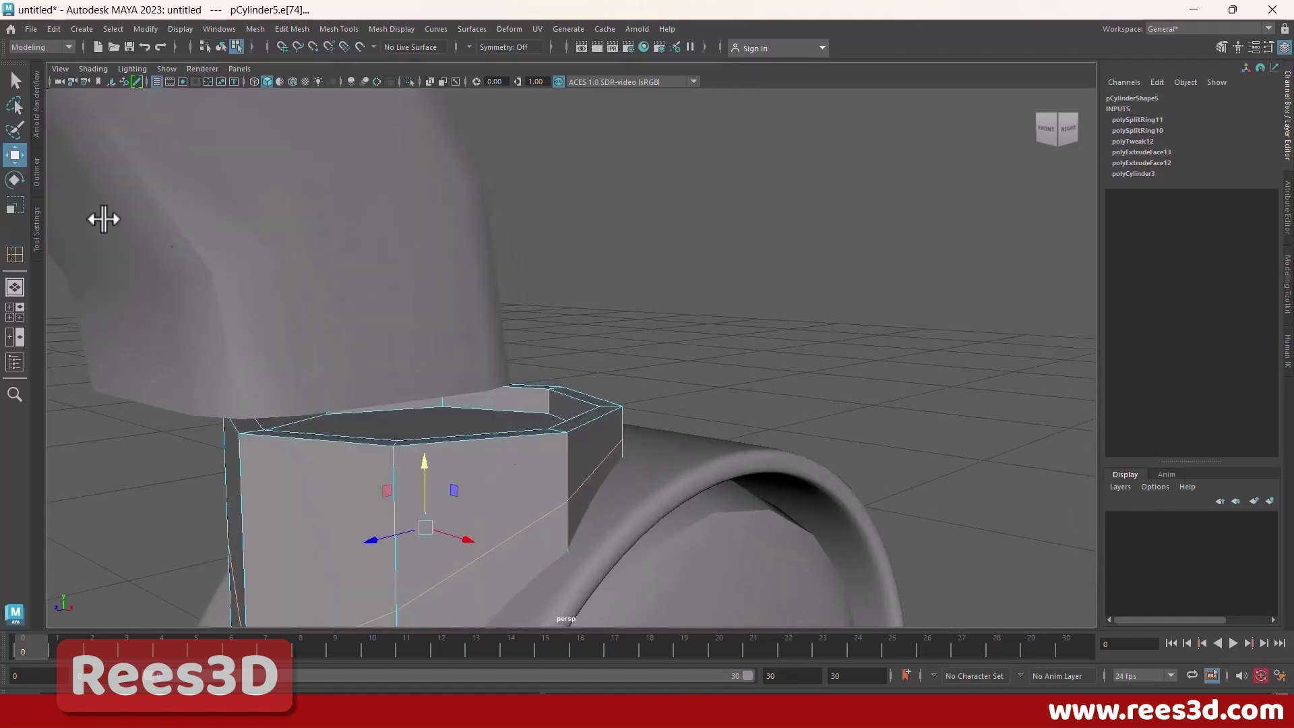
click(474, 409)
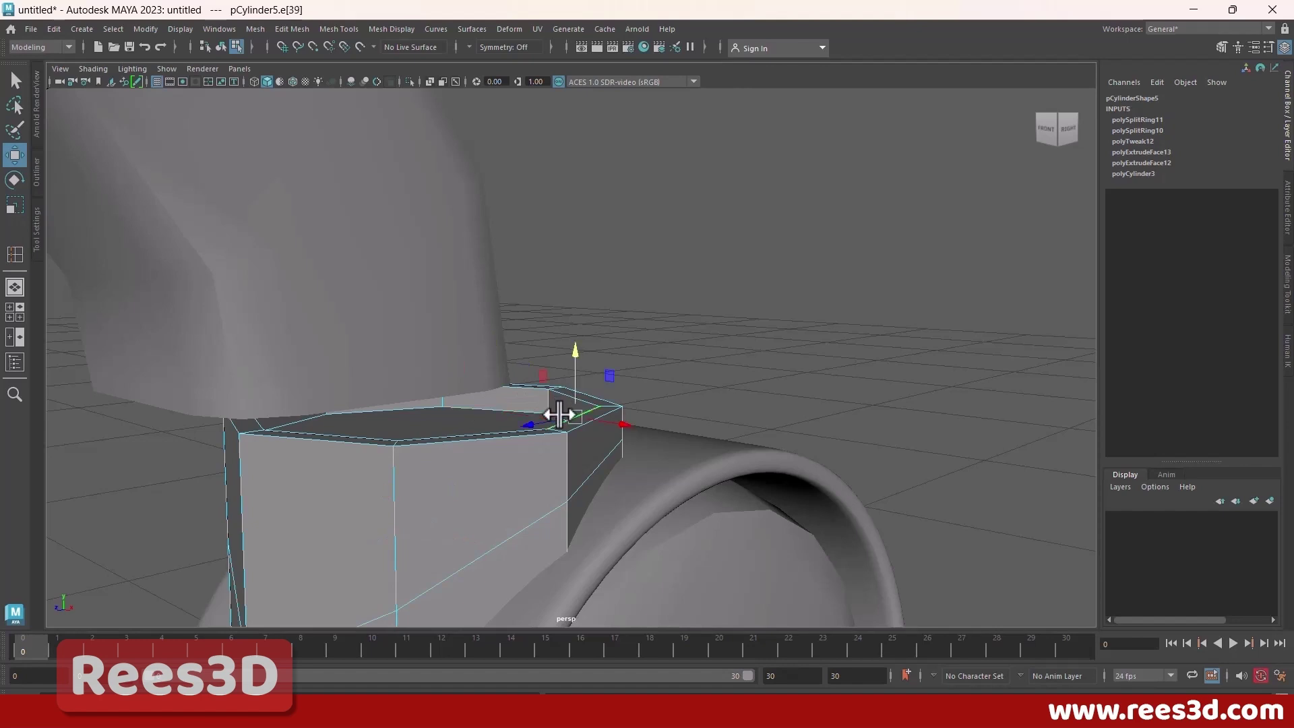
double_click(565, 399)
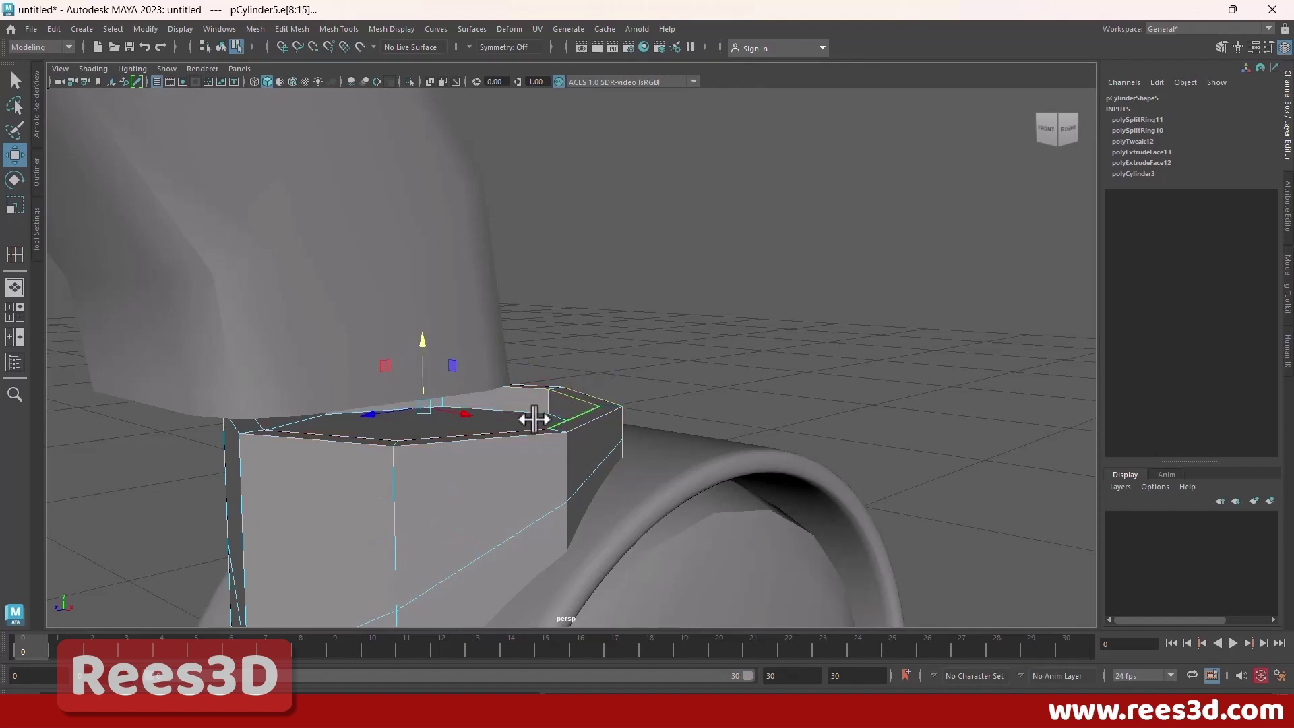
shift+click(486, 406)
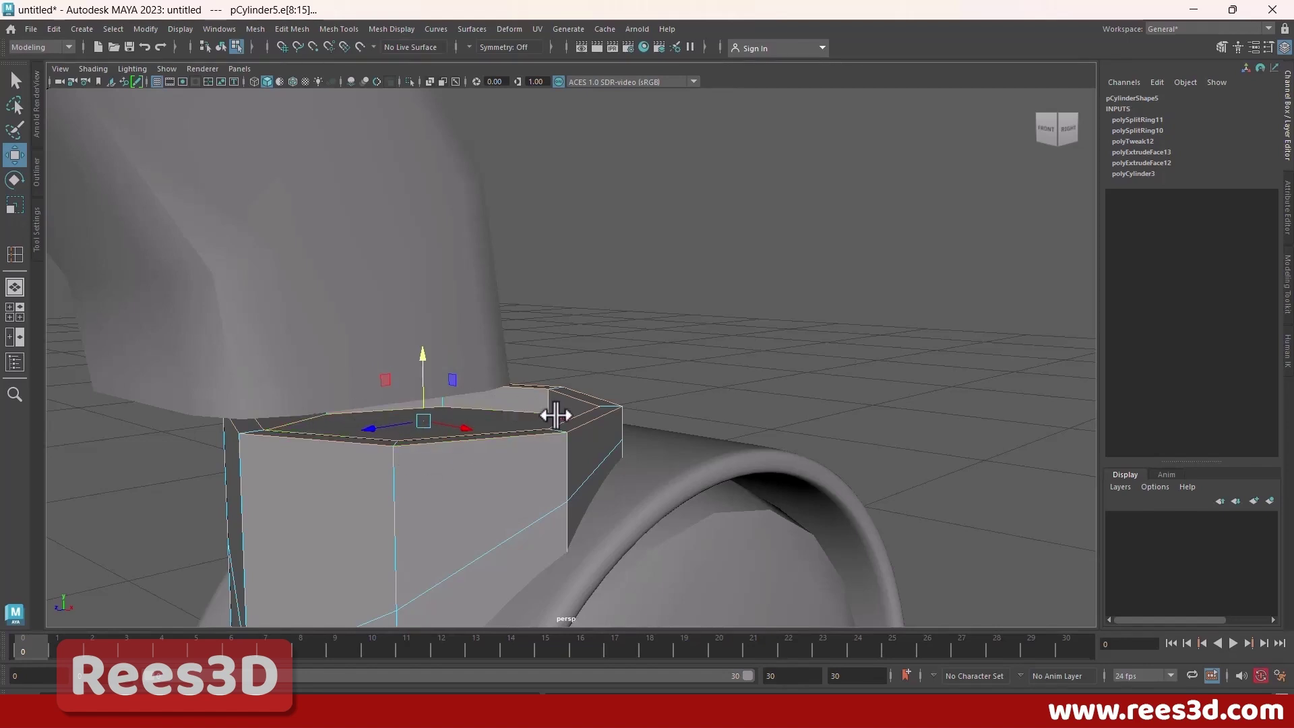
alt+drag(581, 439, 726, 431)
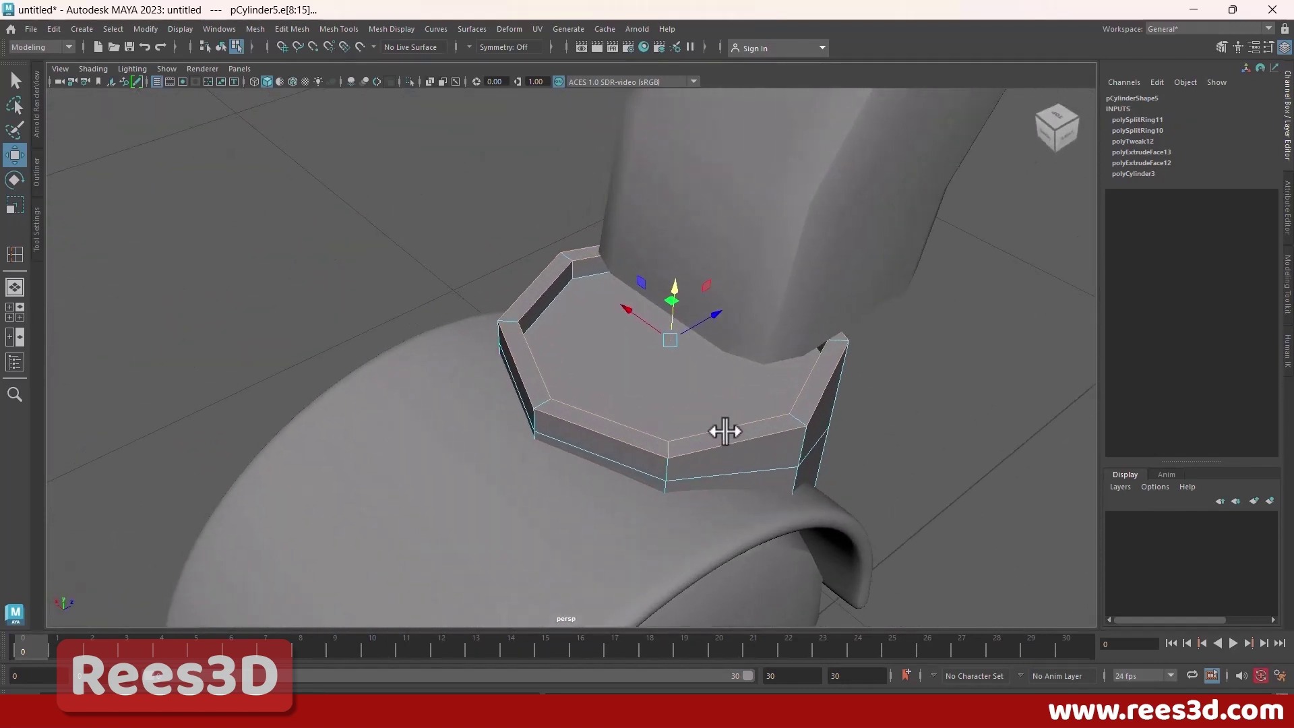
alt+middle_drag(725, 431, 534, 482)
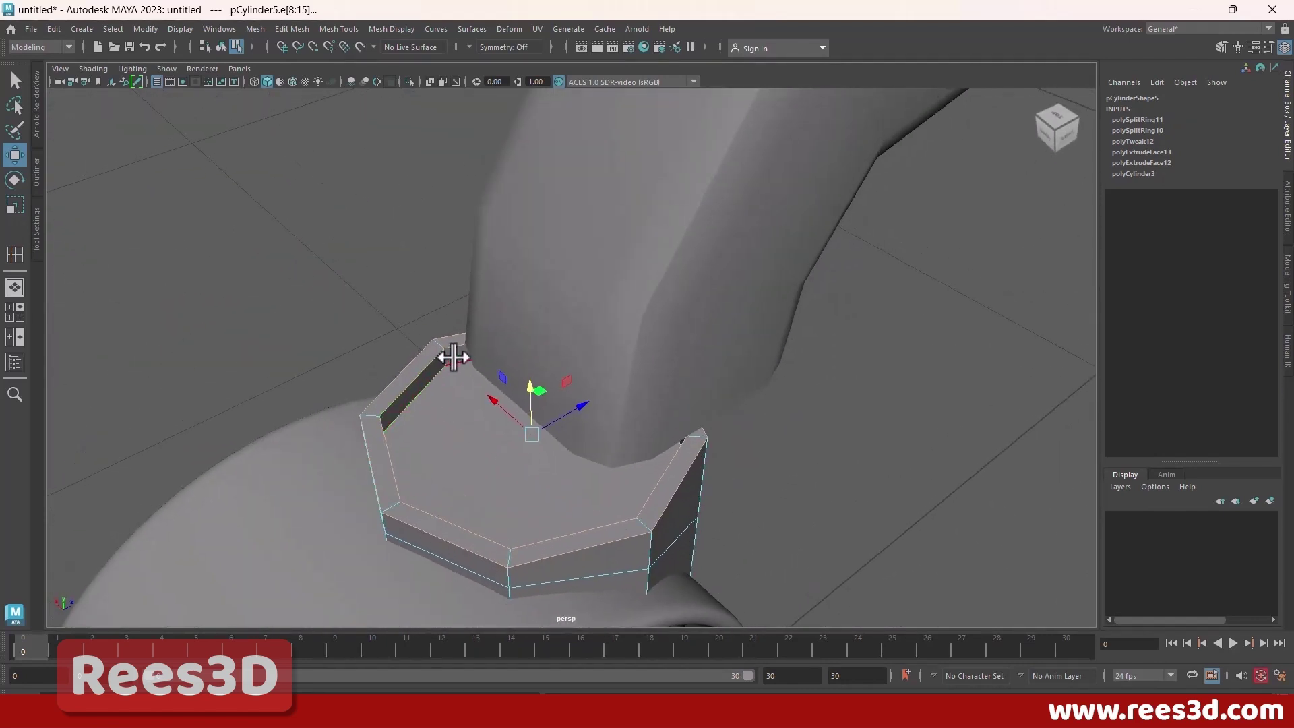
alt+drag(482, 405, 587, 393)
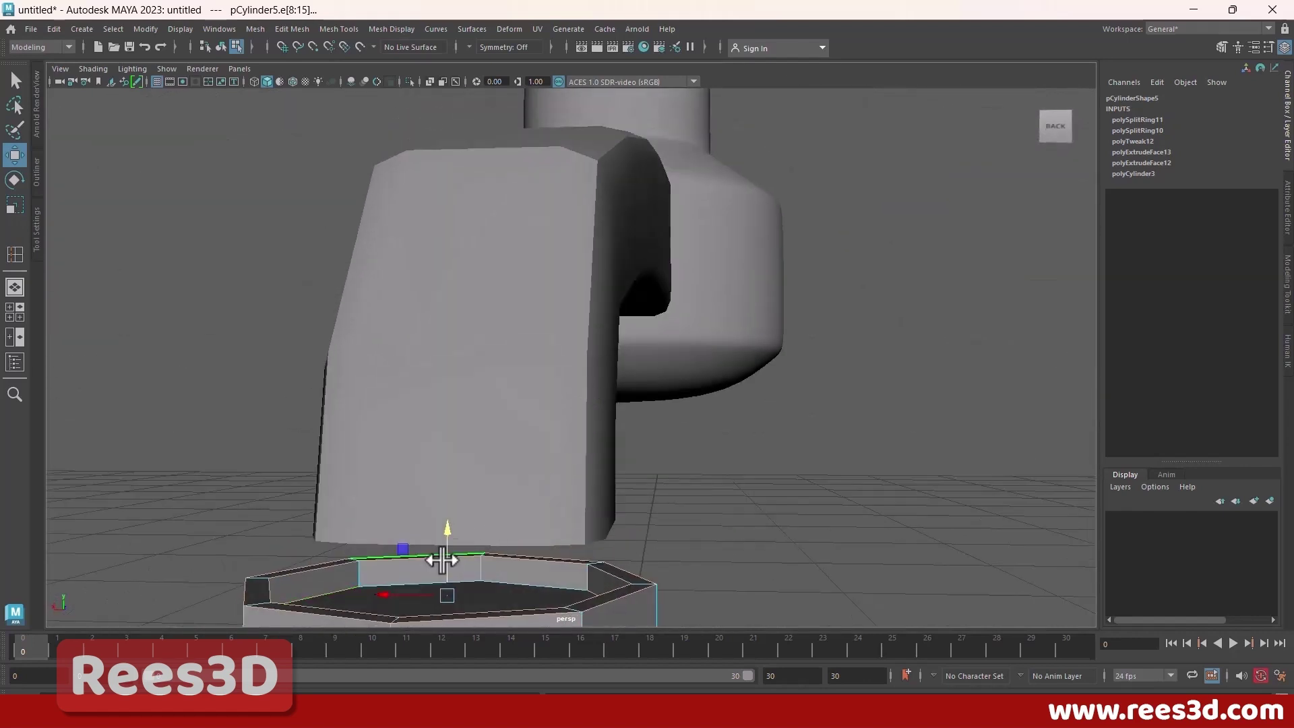
alt+drag(540, 569, 610, 435)
shift+right_click(613, 430)
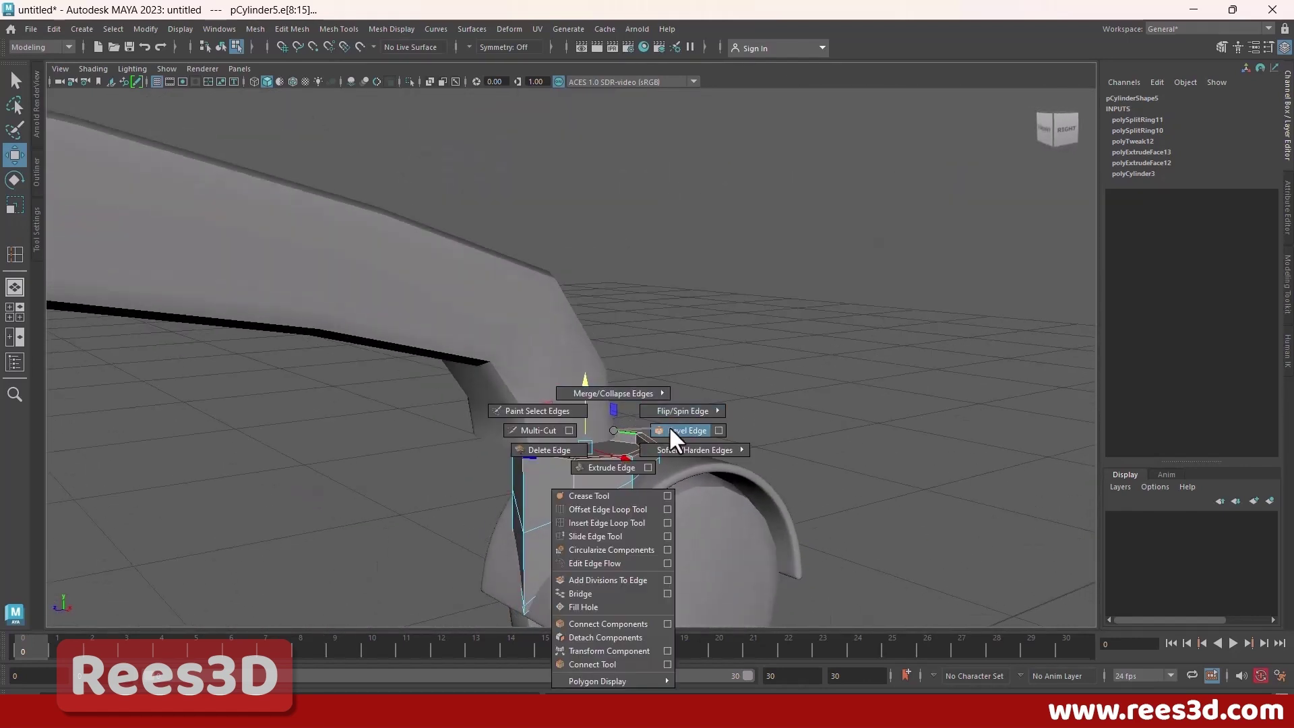
shift+right_drag(669, 428, 675, 435)
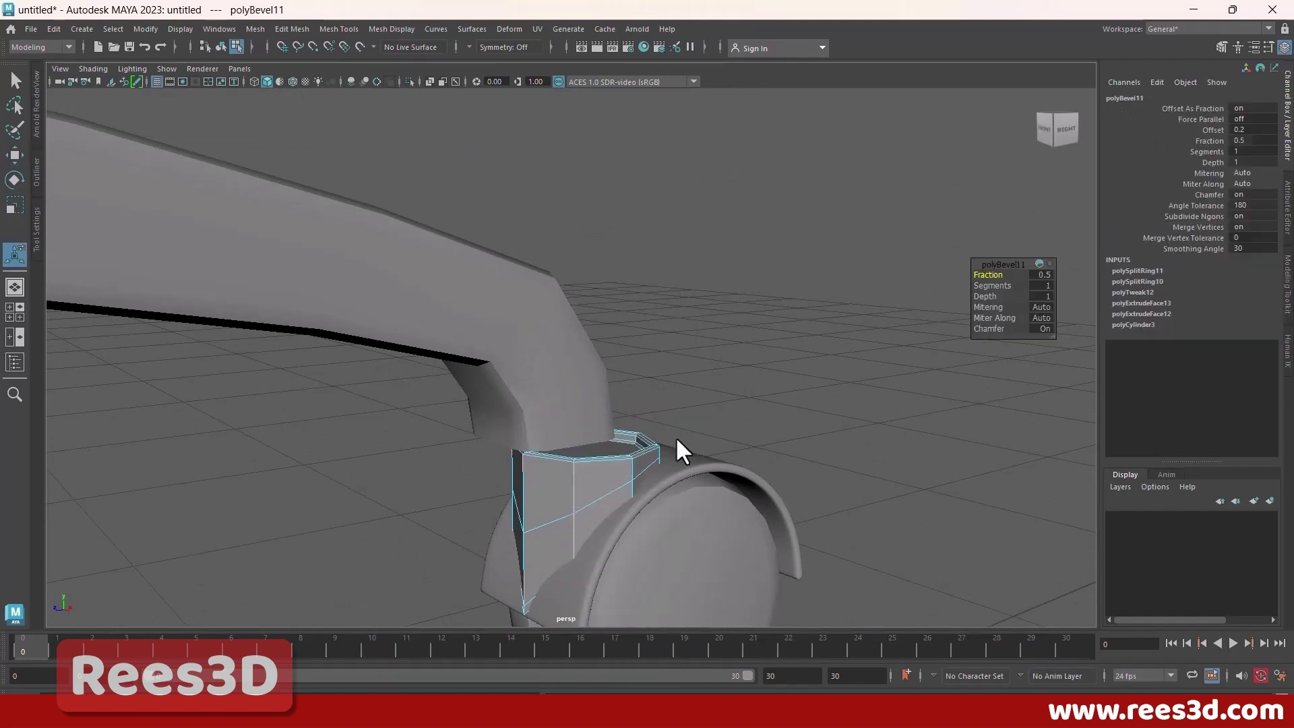
alt+right_drag(572, 421, 788, 467)
alt+middle_drag(742, 472, 578, 431)
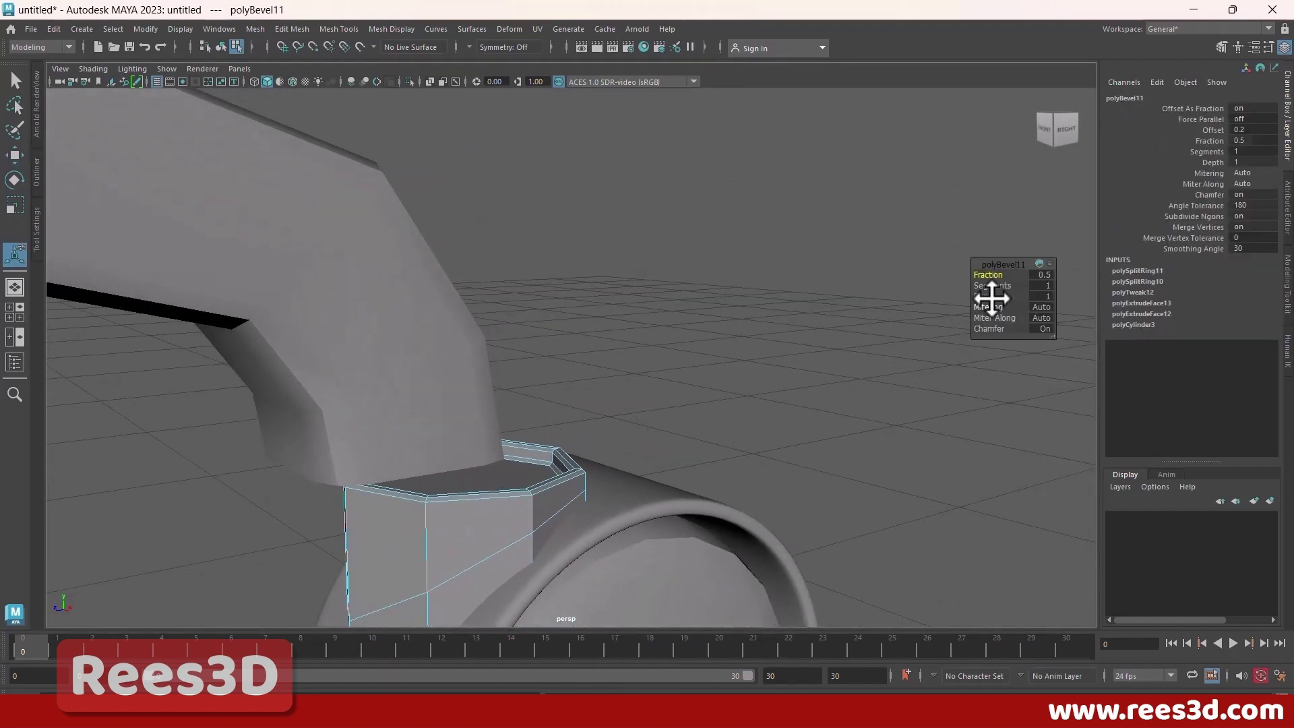
drag(993, 285, 1000, 285)
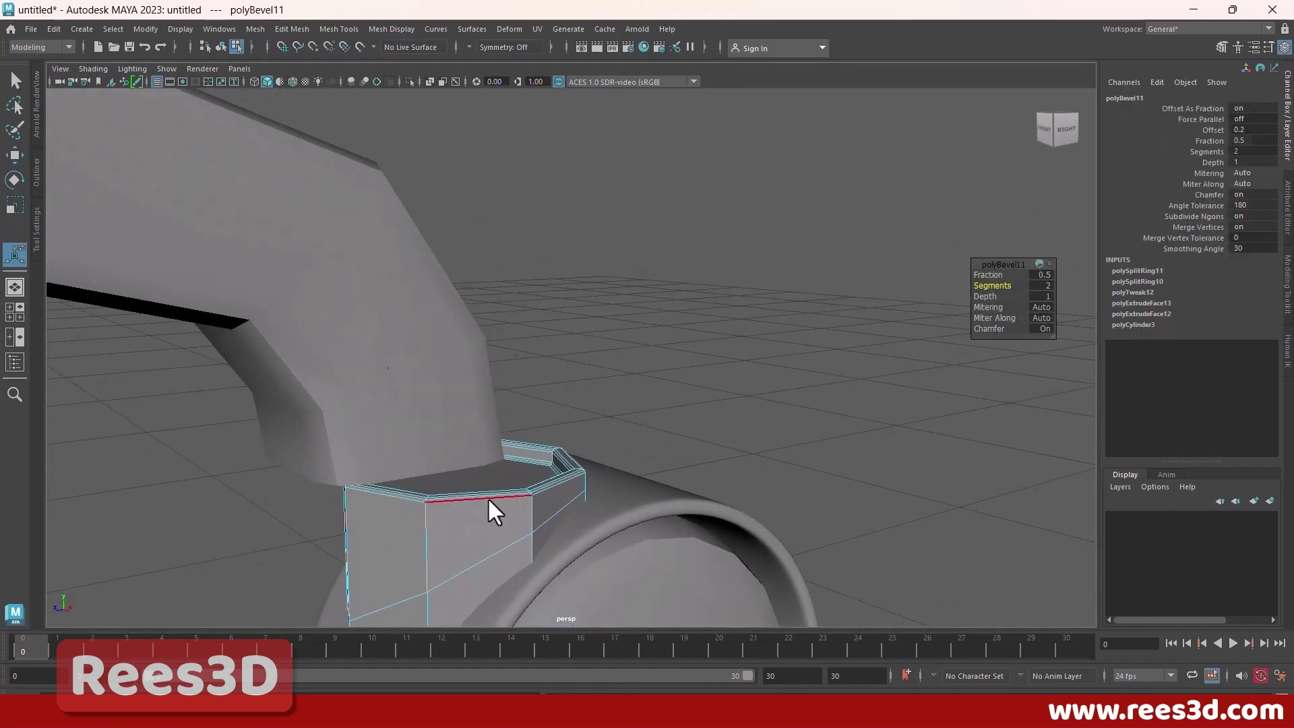
Step: Return the mount to object mode and inspect its bevelled rim in smooth preview from several angles
right_drag(487, 497, 465, 428)
key(3)
click(649, 432)
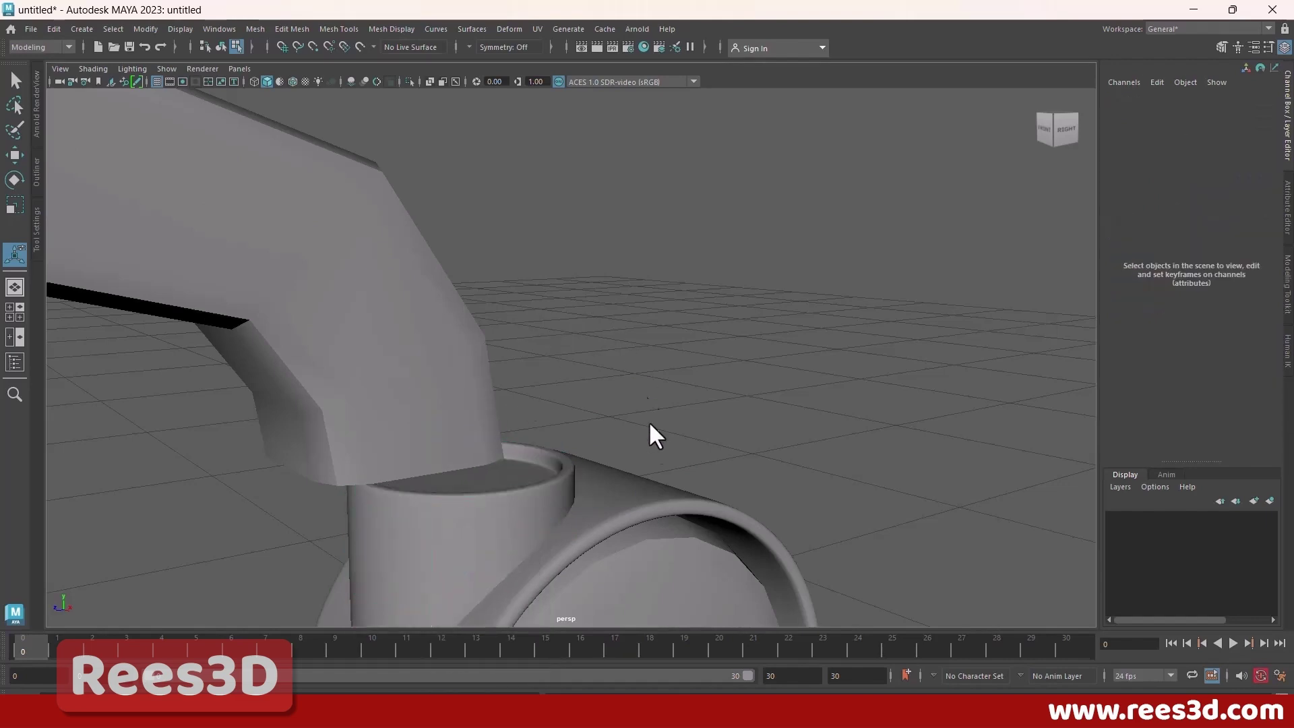
alt+drag(650, 432, 728, 437)
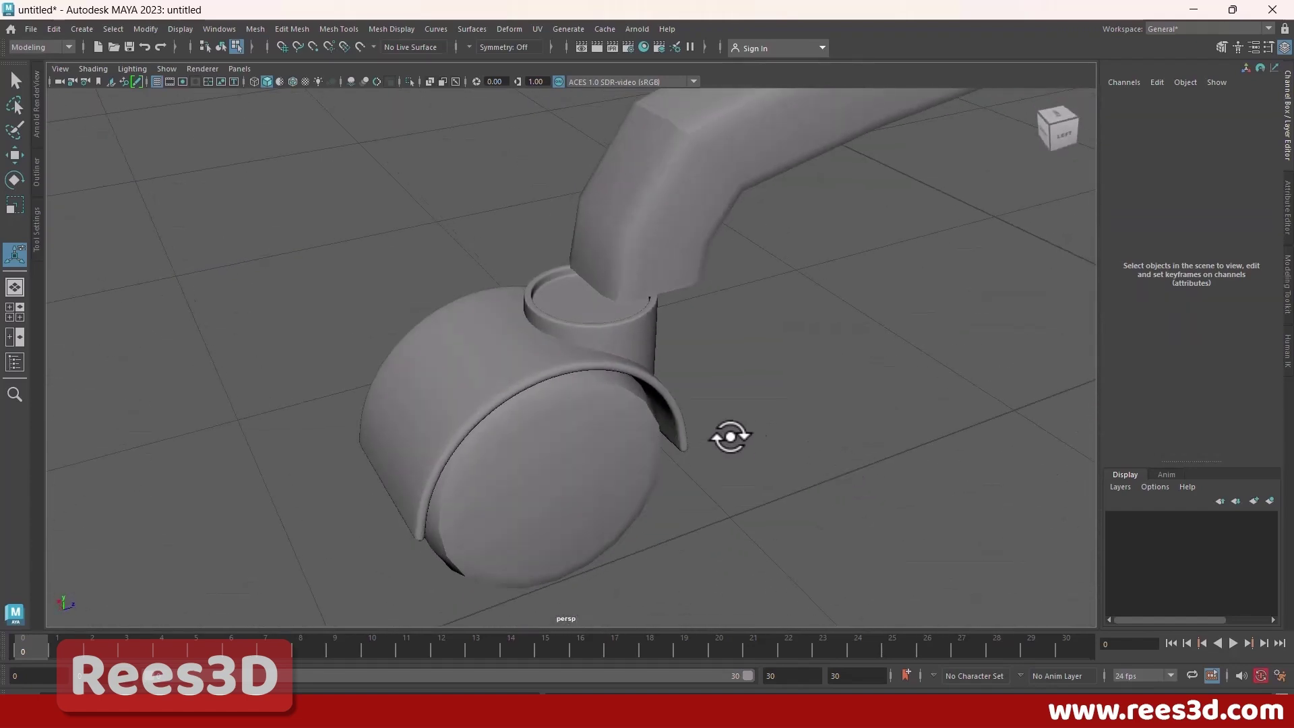
scroll(727, 436, up, 4)
alt+middle_drag(730, 432, 775, 540)
alt+drag(775, 539, 785, 495)
alt+middle_drag(785, 495, 761, 406)
alt+drag(761, 405, 569, 323)
Step: Extrude the recessed face inside the mount's top rim and scale it uniformly inward to a small central face
right_click(608, 302)
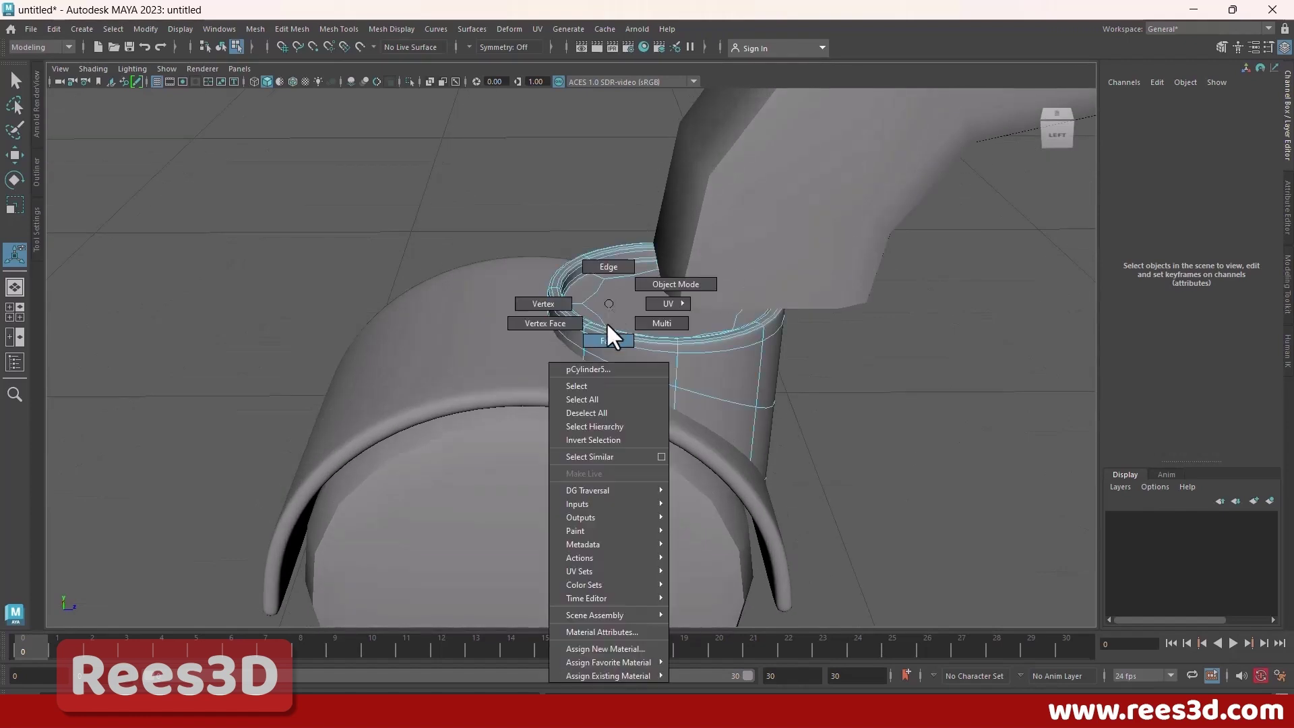
click(608, 339)
click(613, 289)
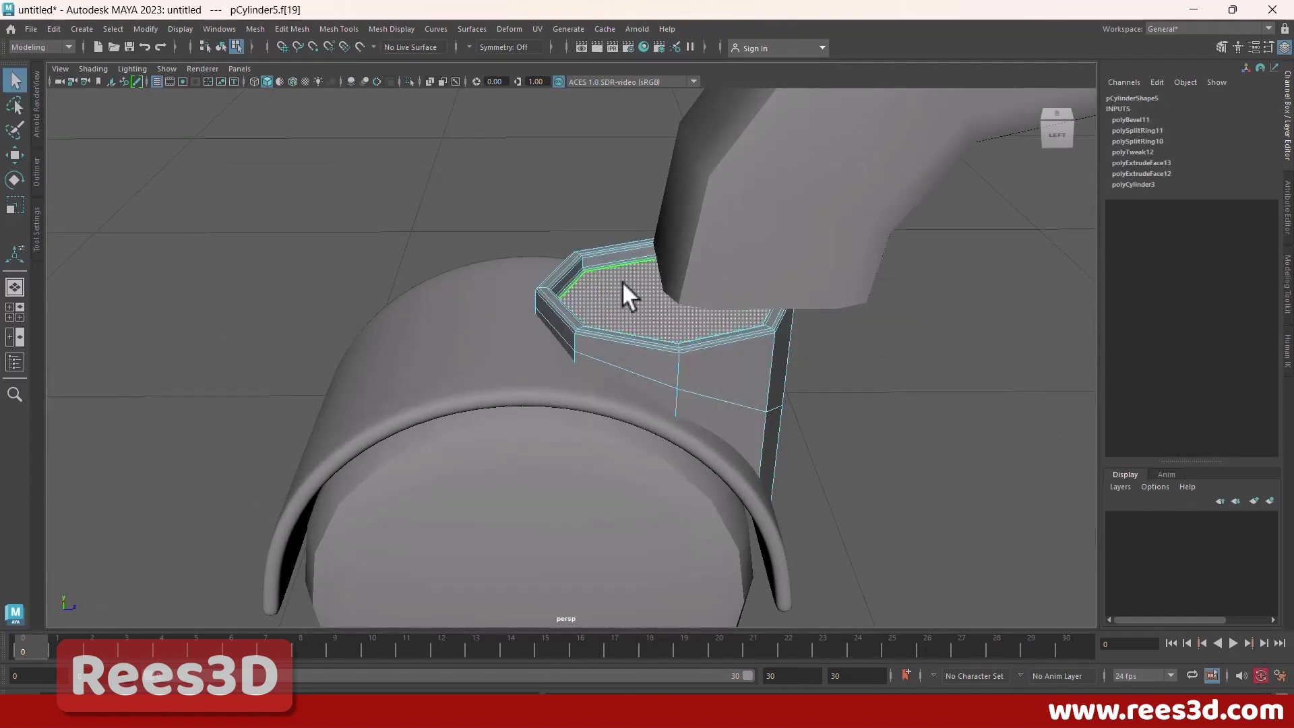
shift+right_drag(622, 281, 629, 315)
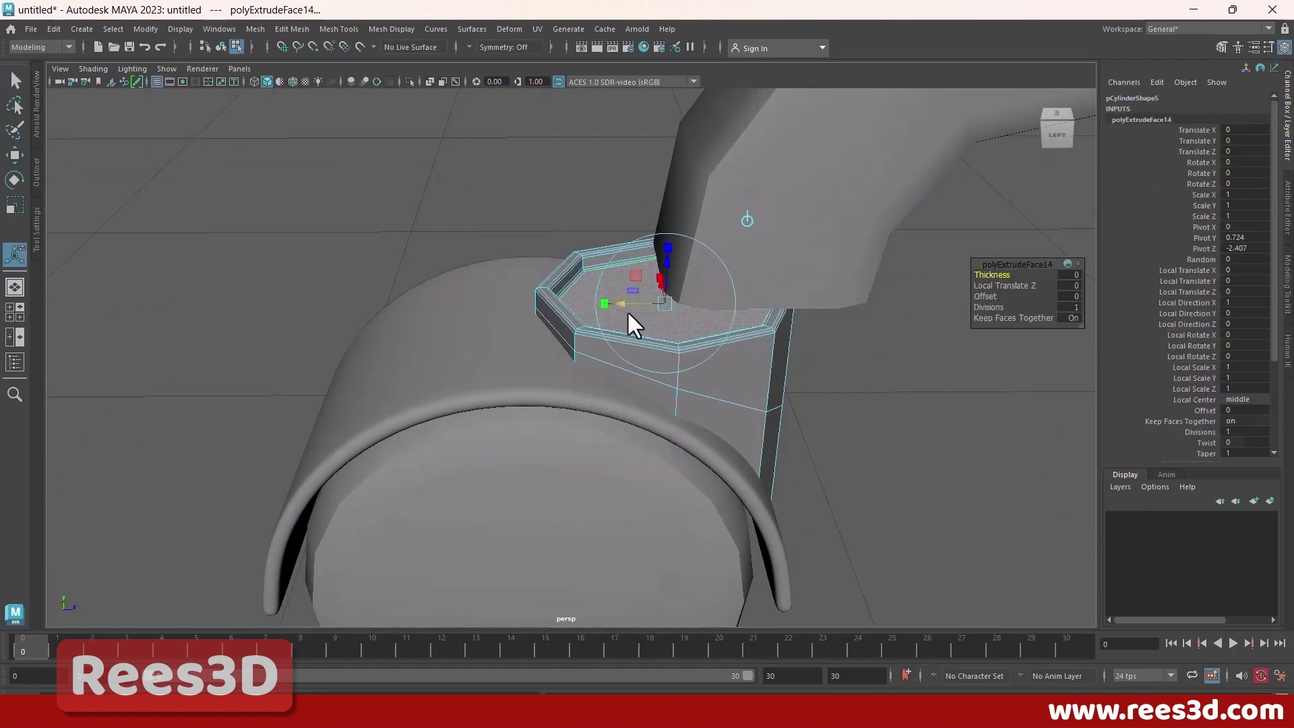
click(634, 276)
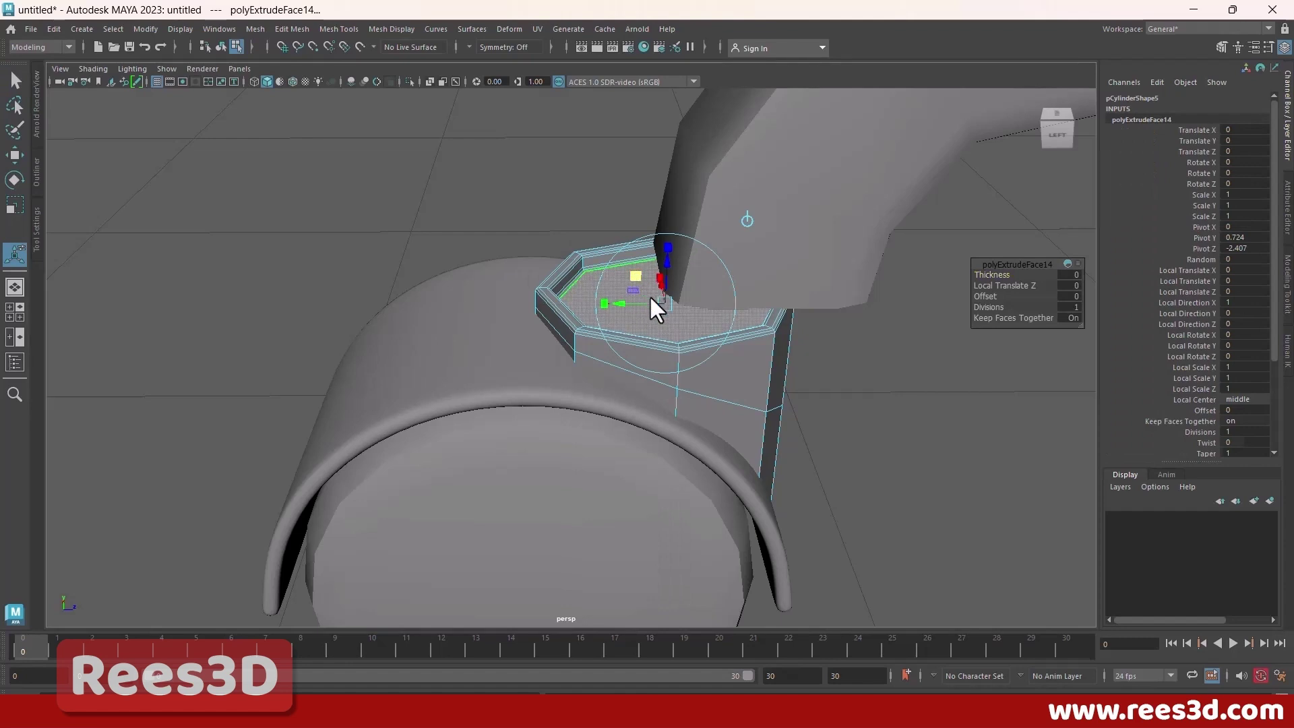
click(666, 247)
drag(668, 301, 641, 300)
Step: Extrude the central face upward about 0.076 into a pin, and inset its top face with another extrusion scaled to about 0.567
shift+right_drag(642, 305, 648, 312)
drag(666, 258, 667, 193)
alt+drag(697, 413, 630, 277)
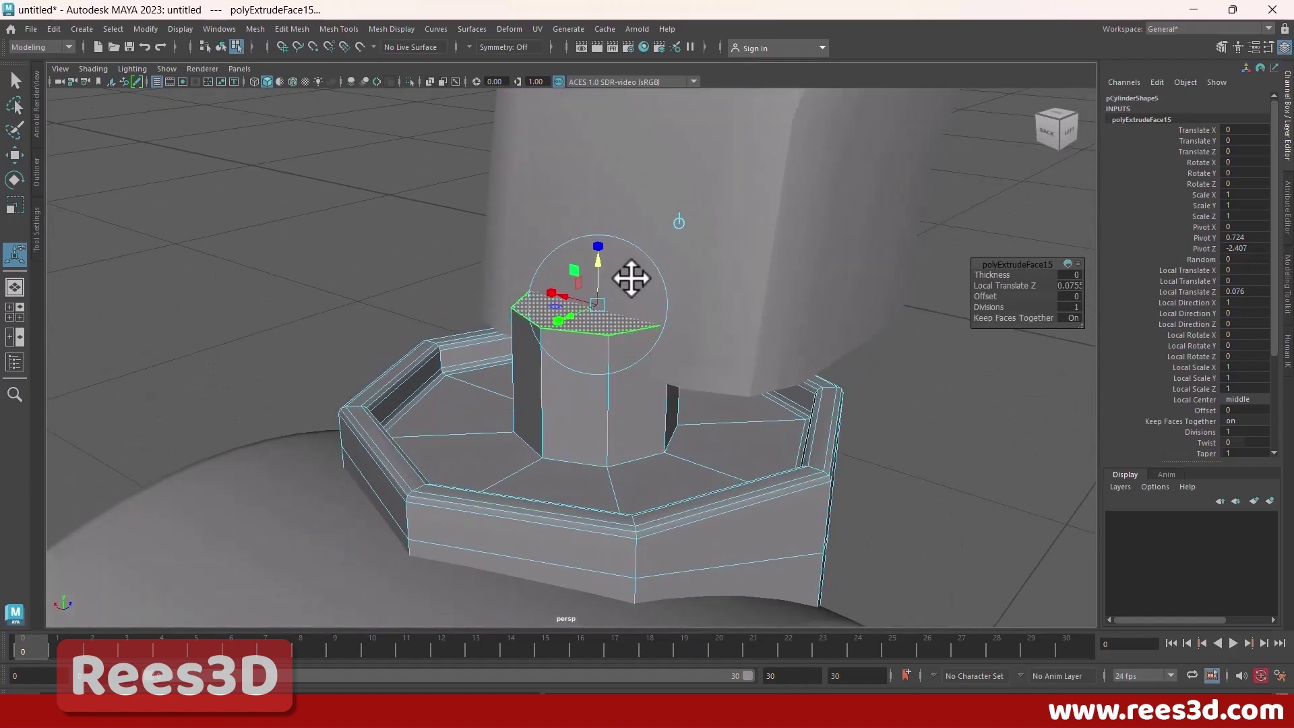
shift+right_drag(630, 277, 590, 303)
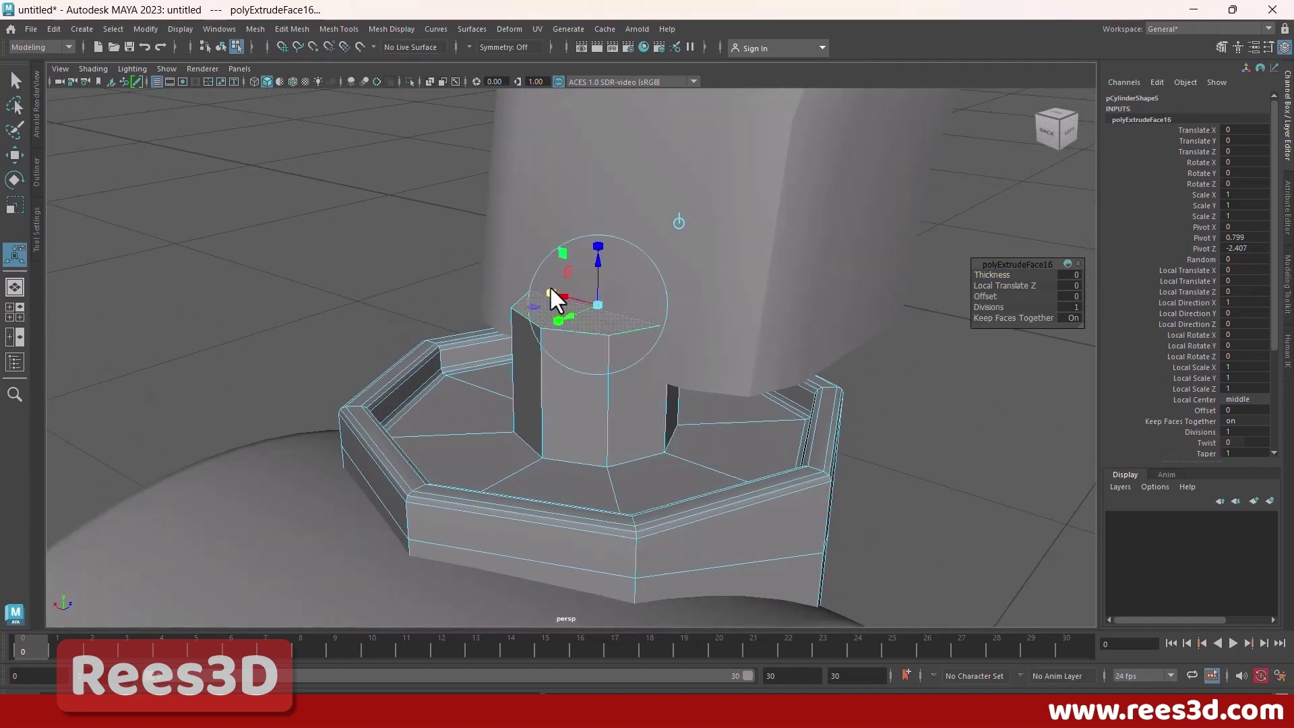
drag(592, 298, 576, 293)
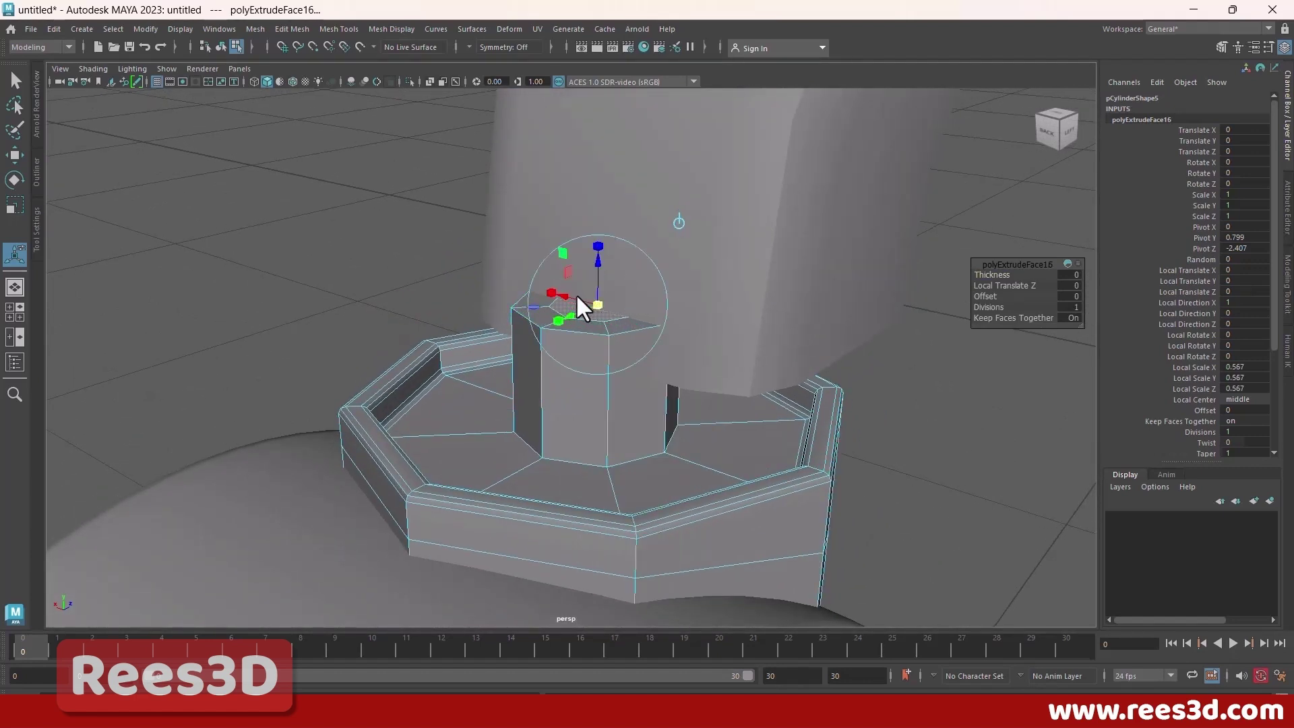
Step: Bevel the edge loops around the pin's top and base with a fraction of 0.3 and 2 segments
click(14, 156)
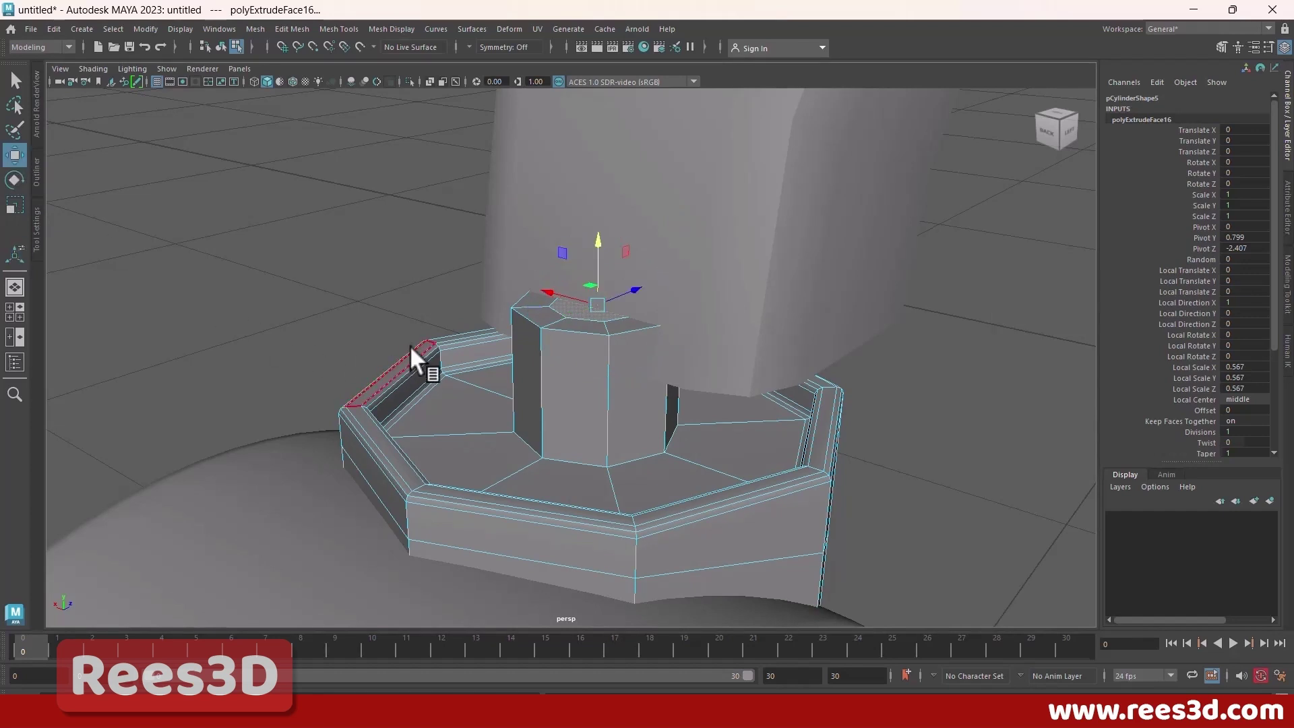
click(552, 322)
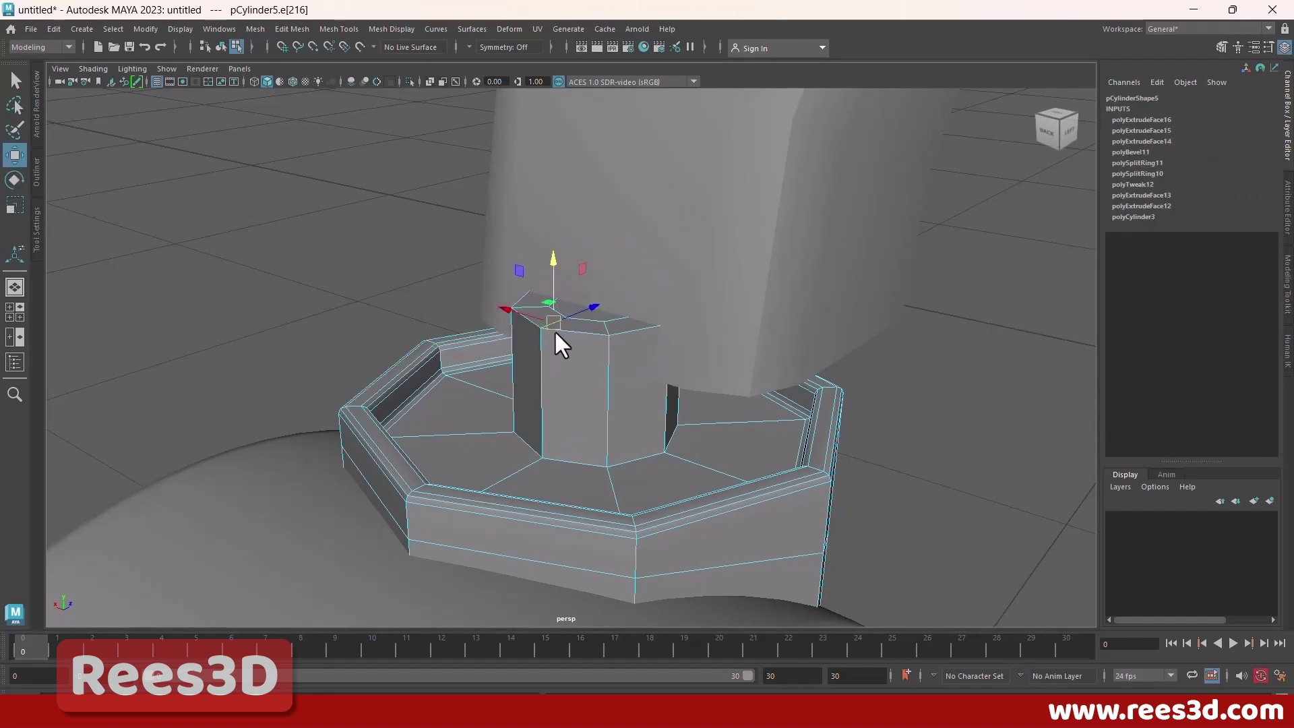
click(587, 329)
shift+double_click(581, 464)
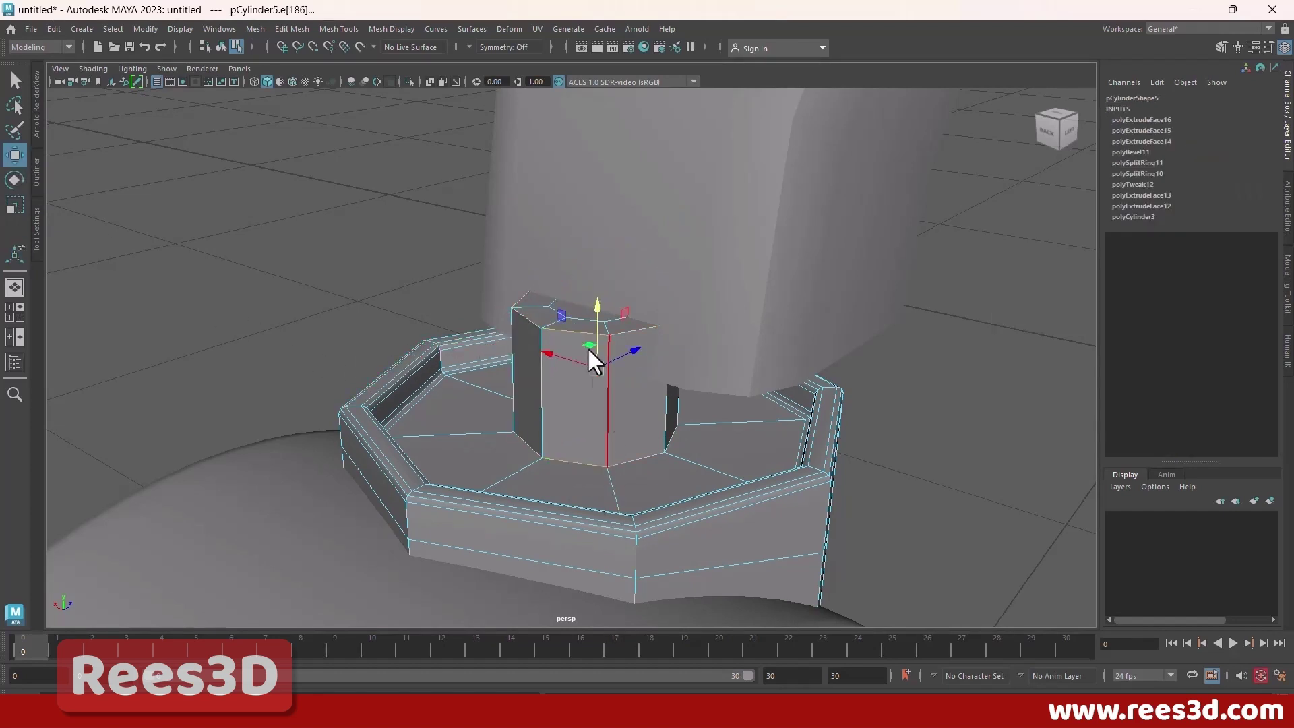
shift+right_drag(586, 343, 647, 341)
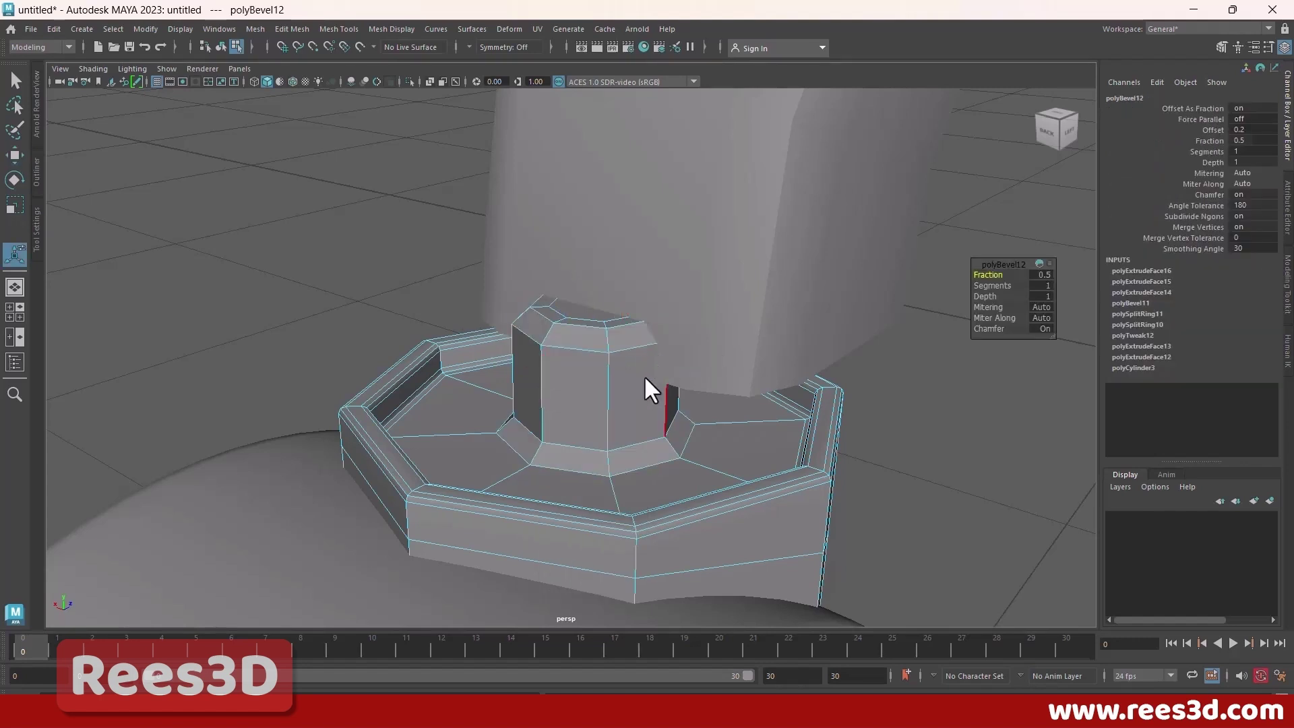
drag(996, 272, 1014, 284)
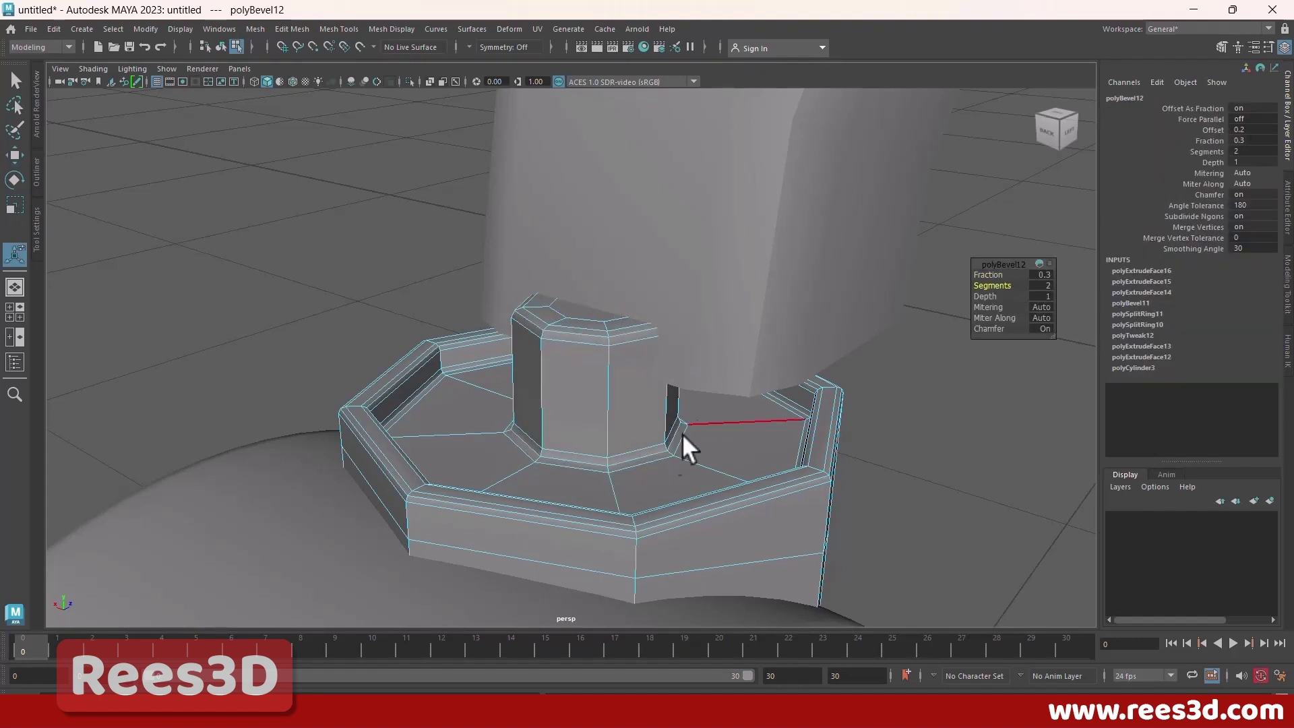
Step: Return the mount to object mode and delete its construction history
right_drag(662, 465, 647, 423)
alt+right_drag(742, 419, 514, 426)
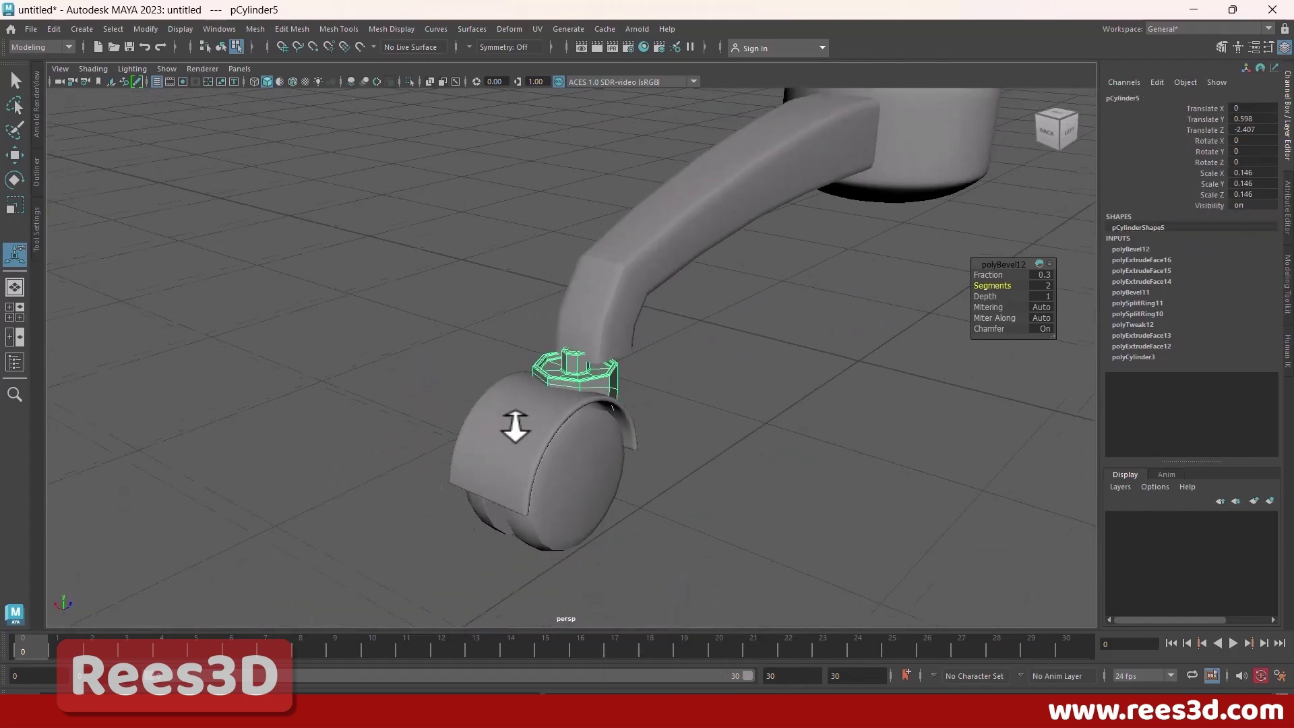
alt+drag(560, 443, 485, 430)
alt+right_drag(626, 431, 657, 432)
mouse_move(630, 419)
alt+middle_down()
mouse_move(626, 387)
mouse_move(646, 438)
alt+middle_up()
alt+drag(645, 438, 573, 432)
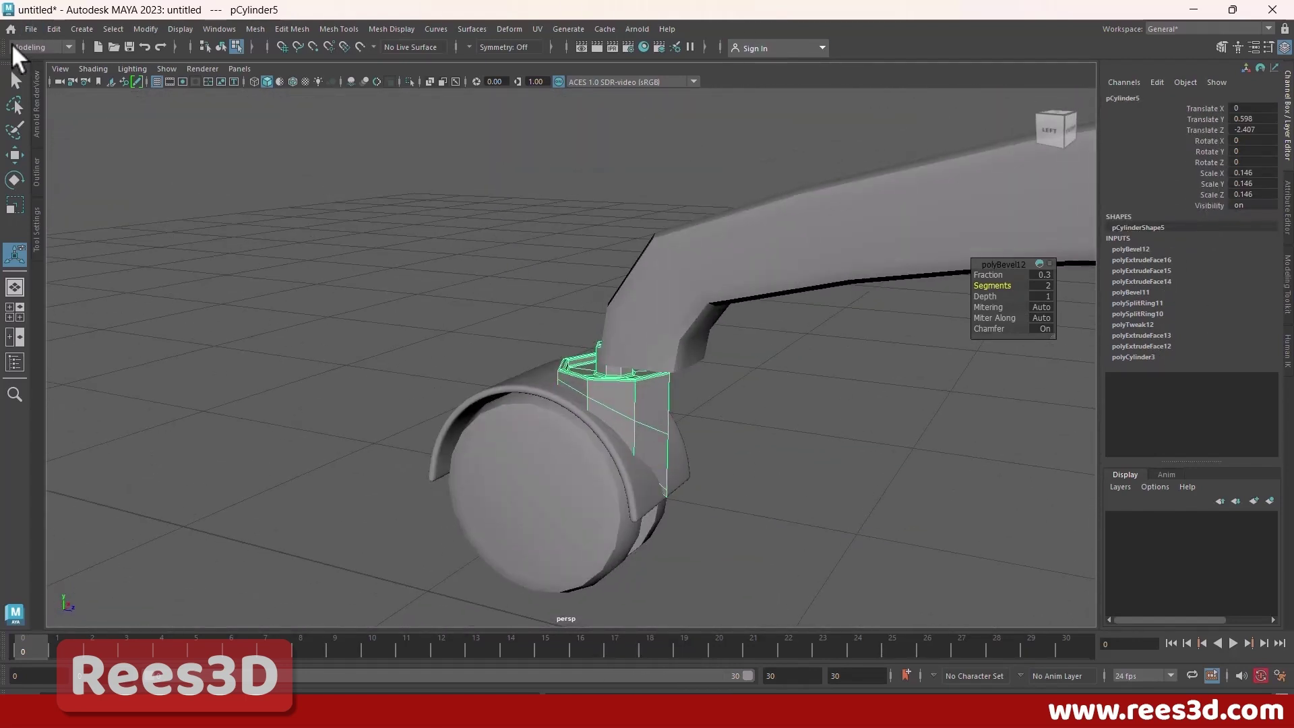
click(50, 29)
mouse_move(97, 190)
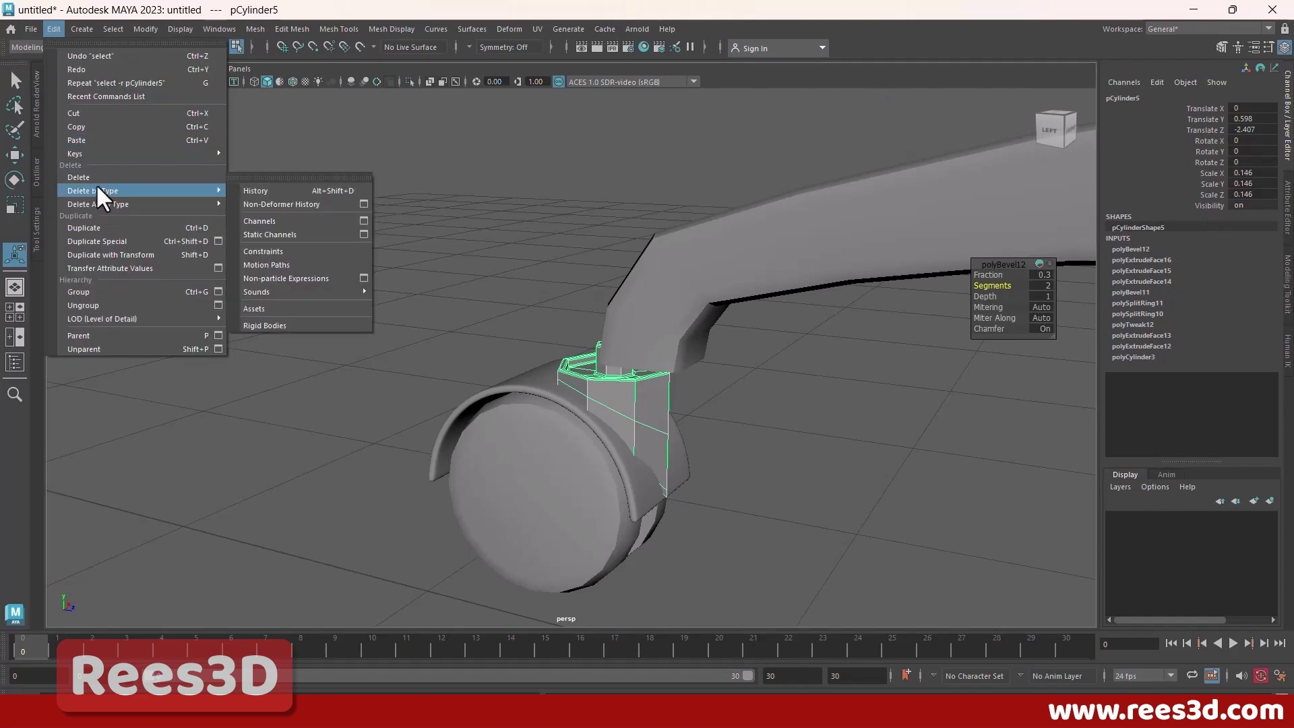
click(257, 191)
Step: Select all the caster's parts without the base leg, delete their construction history and group them
alt+drag(620, 458, 546, 315)
click(221, 46)
click(650, 427)
drag(502, 272, 292, 196)
key(alt+shift+d)
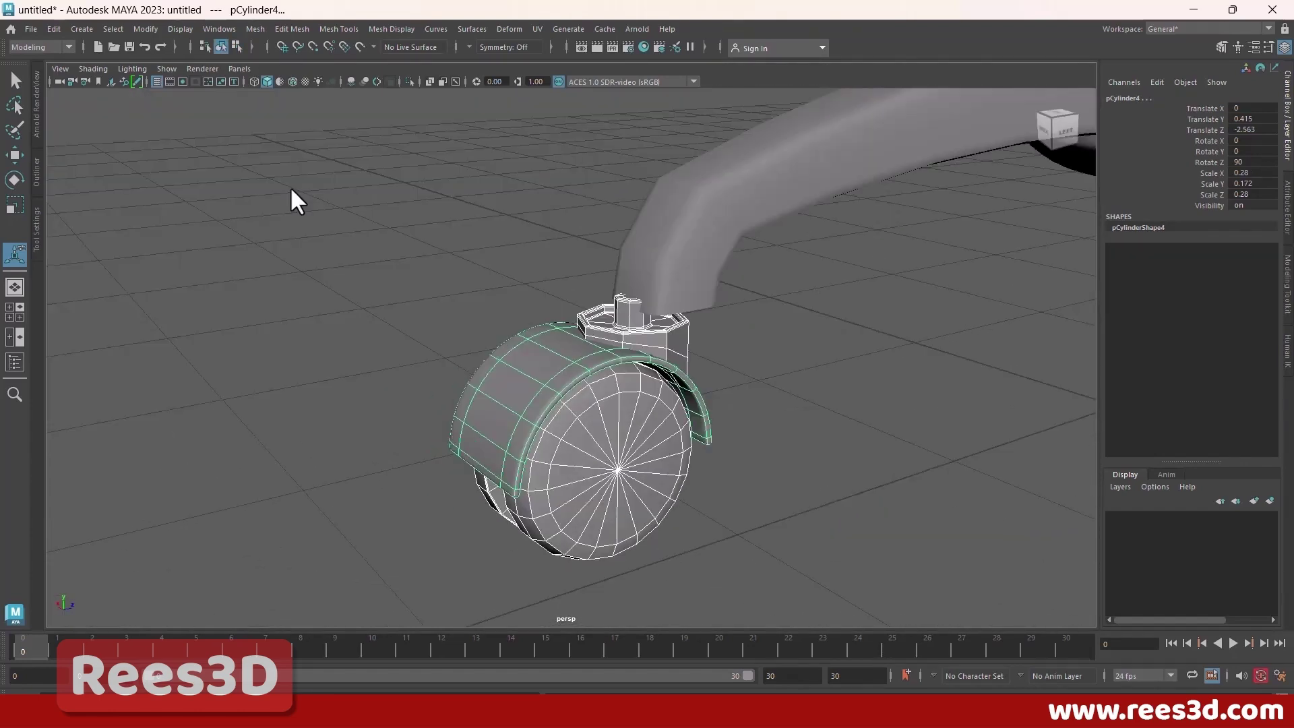
click(53, 29)
mouse_move(74, 192)
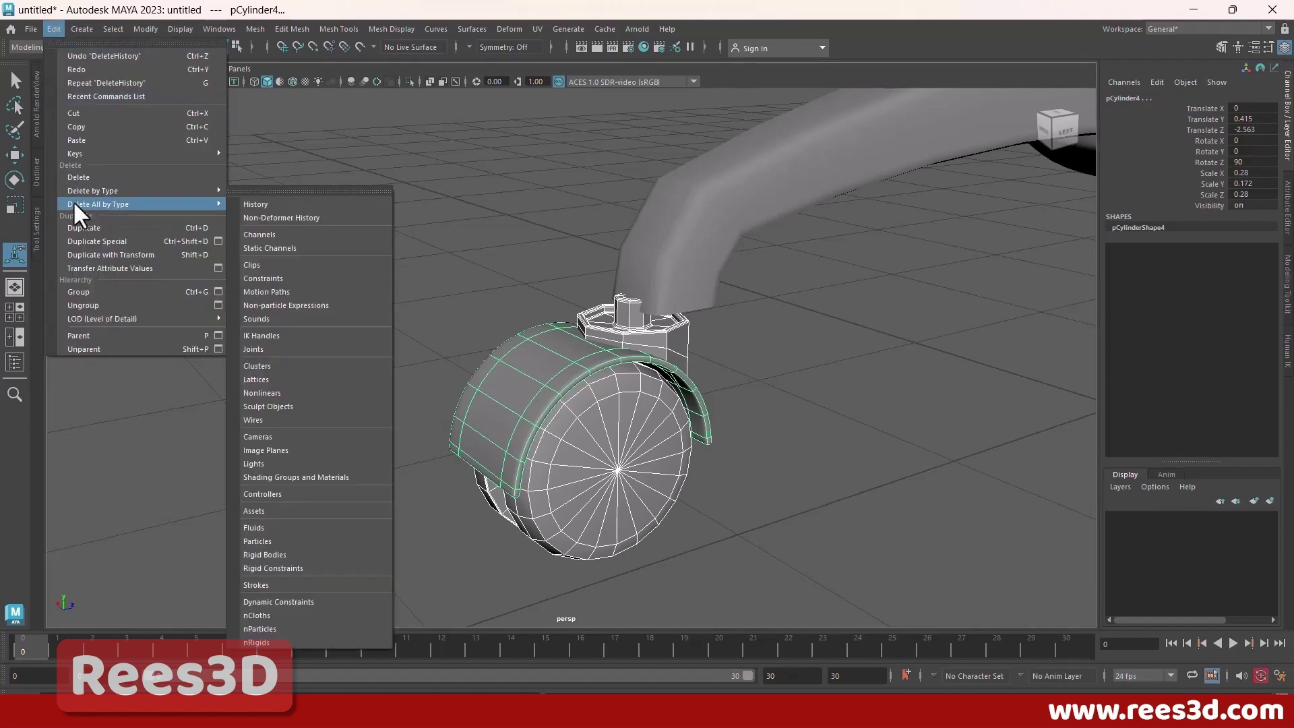
click(269, 192)
click(53, 29)
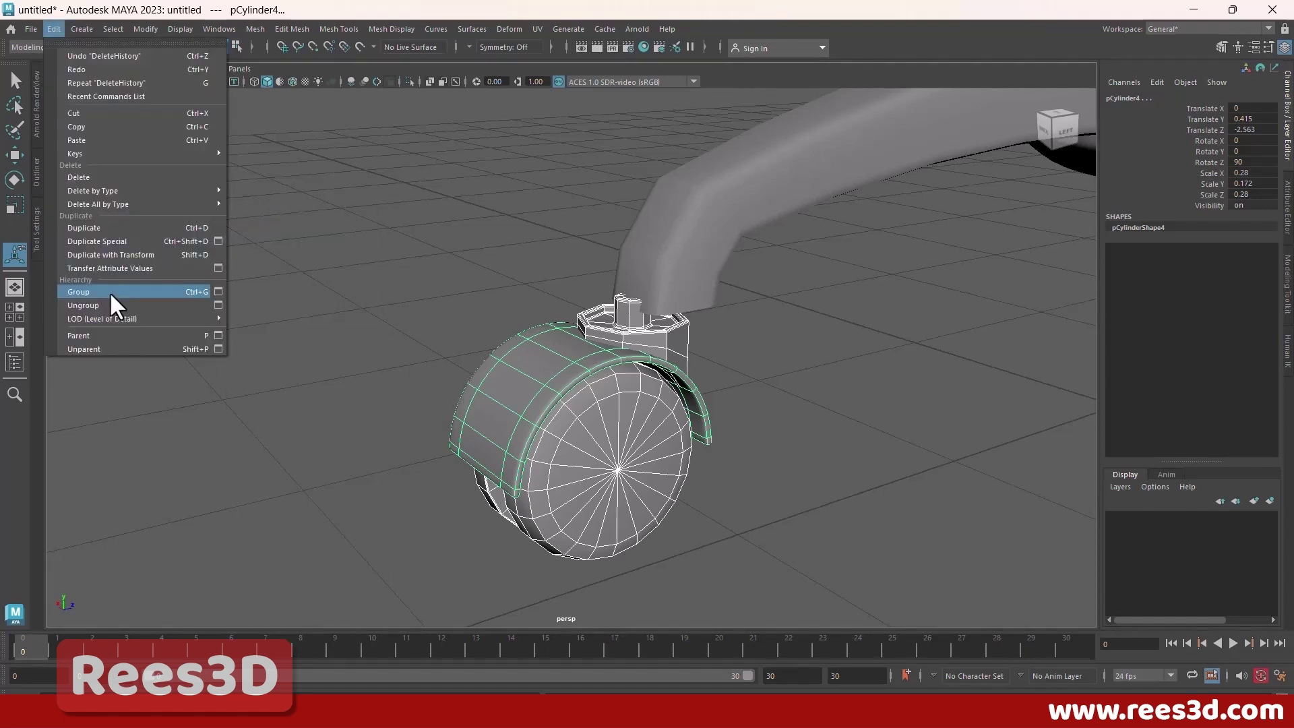
click(109, 292)
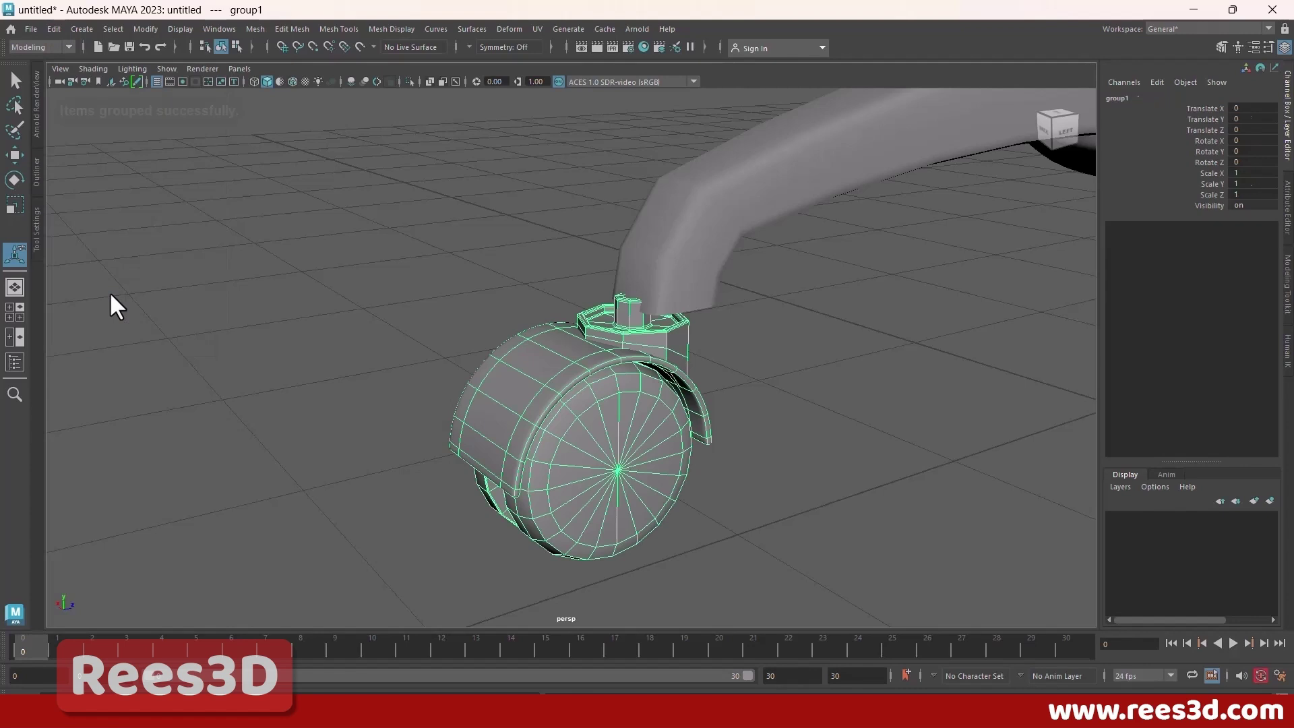
Step: Select the caster's housing, wheel and mount individually to check how the grouped parts are picked
click(774, 433)
click(522, 412)
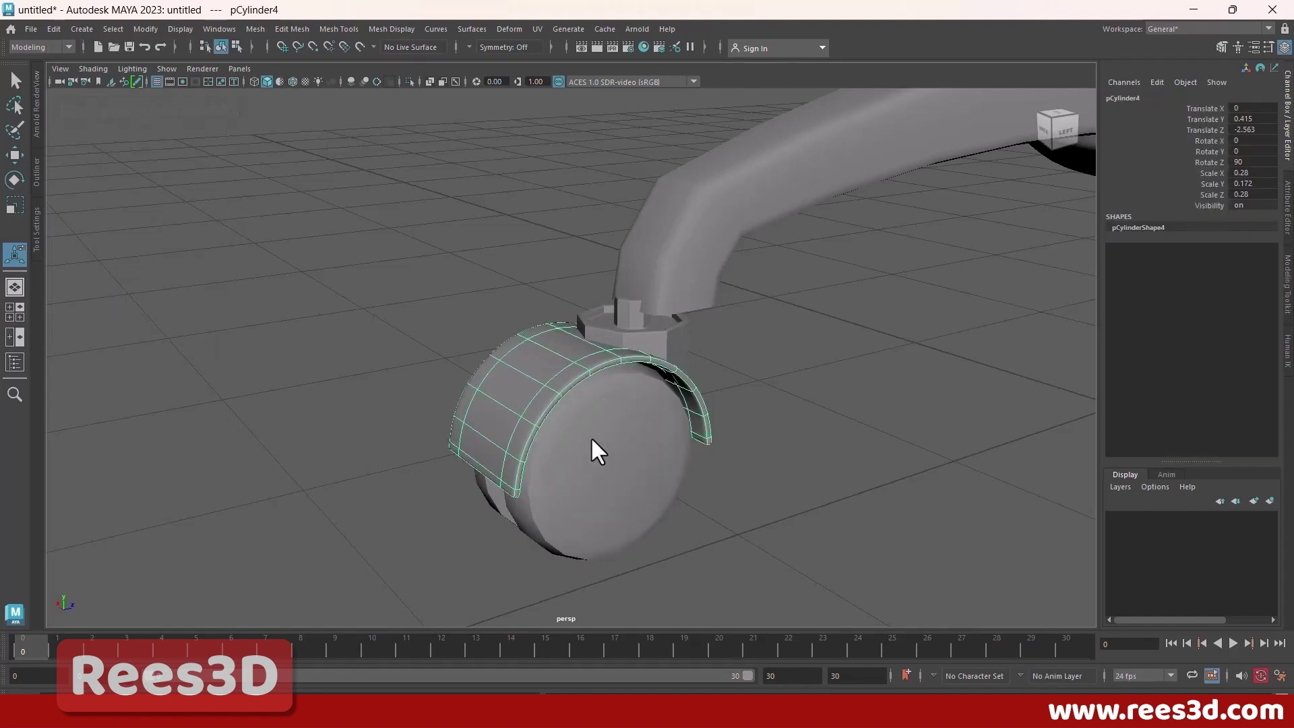
click(475, 314)
key(ctrl+z)
click(595, 228)
click(562, 362)
click(595, 402)
click(621, 329)
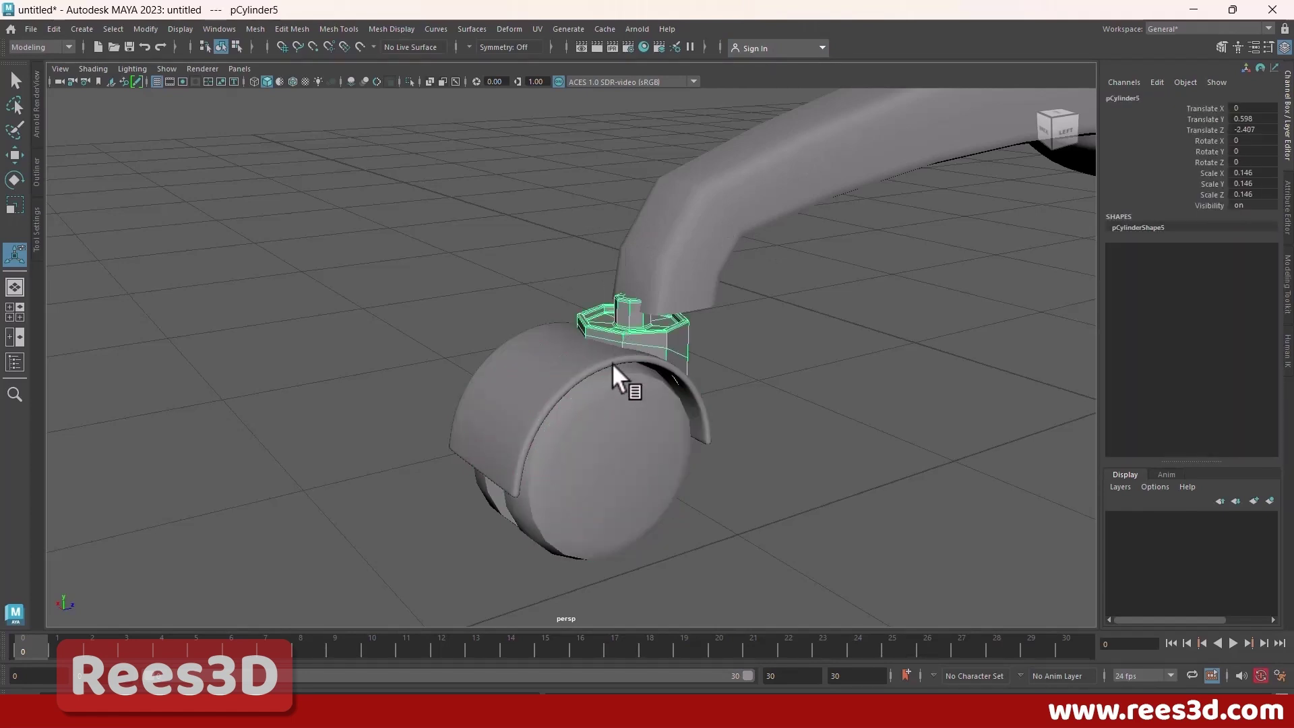
click(544, 378)
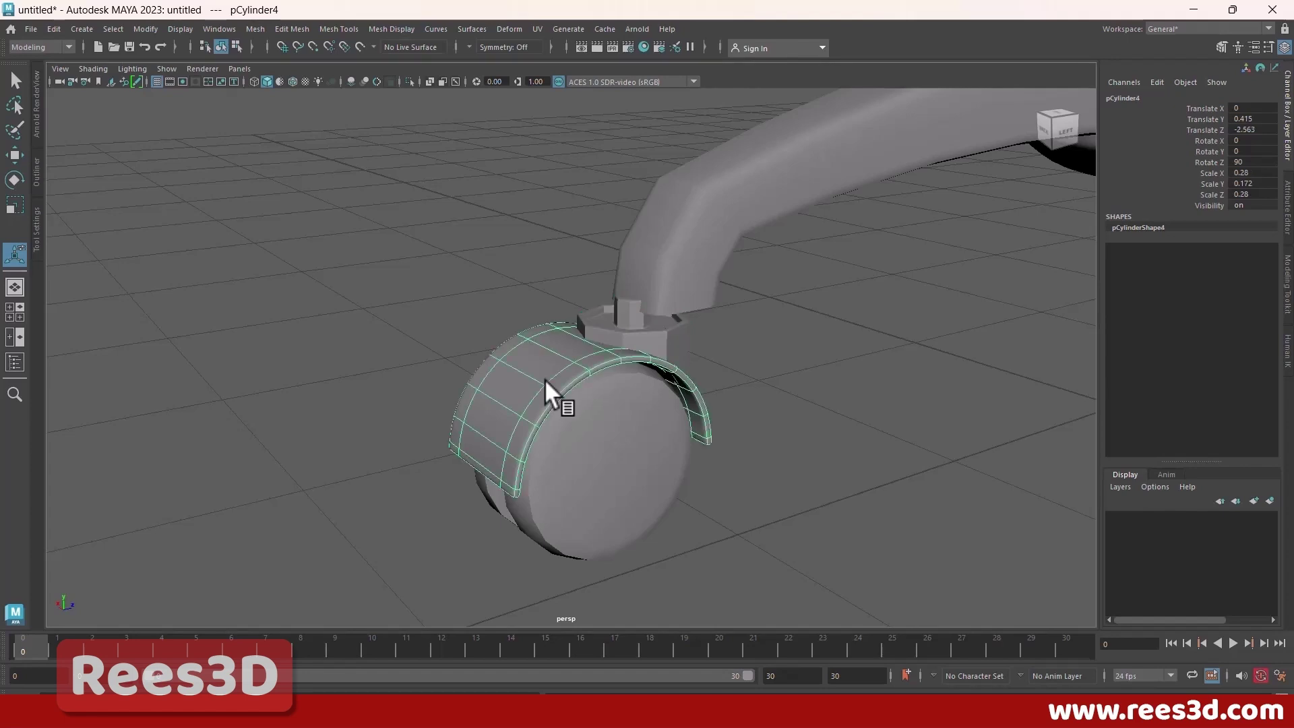
Step: Open the Outliner, check the parts inside the caster group, and select the whole group
key(Up)
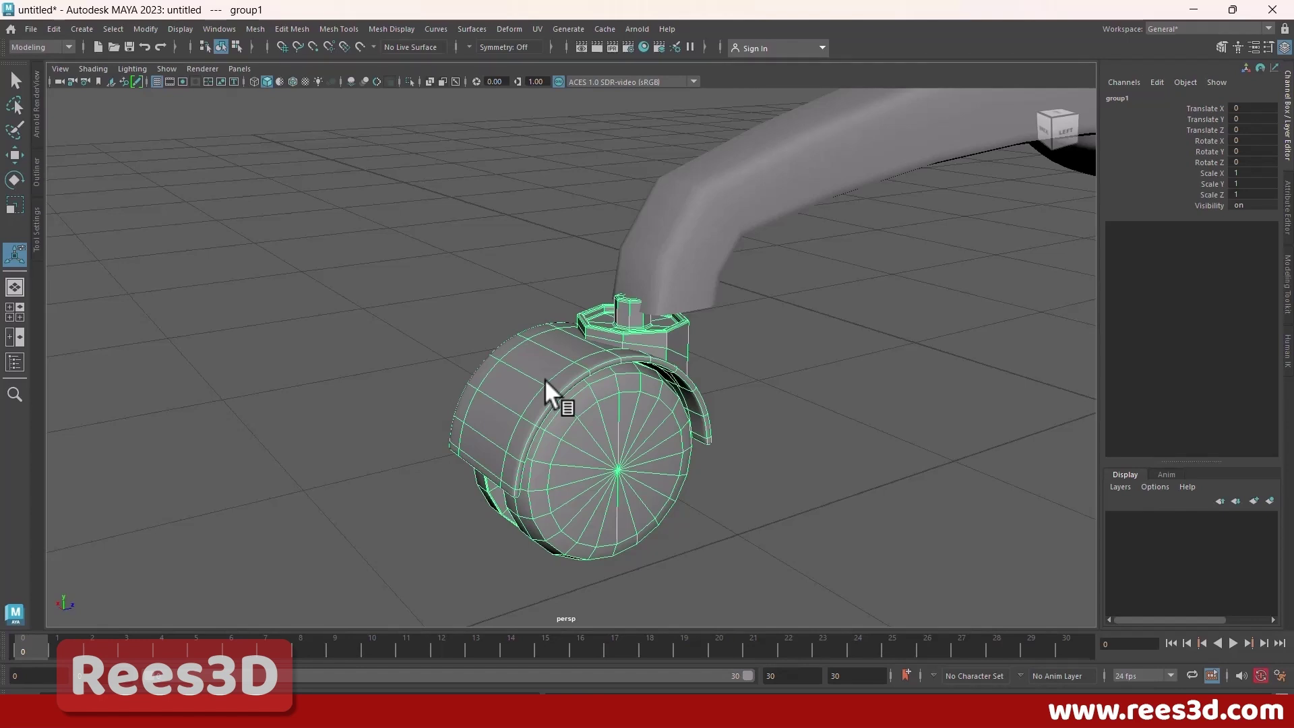
click(228, 31)
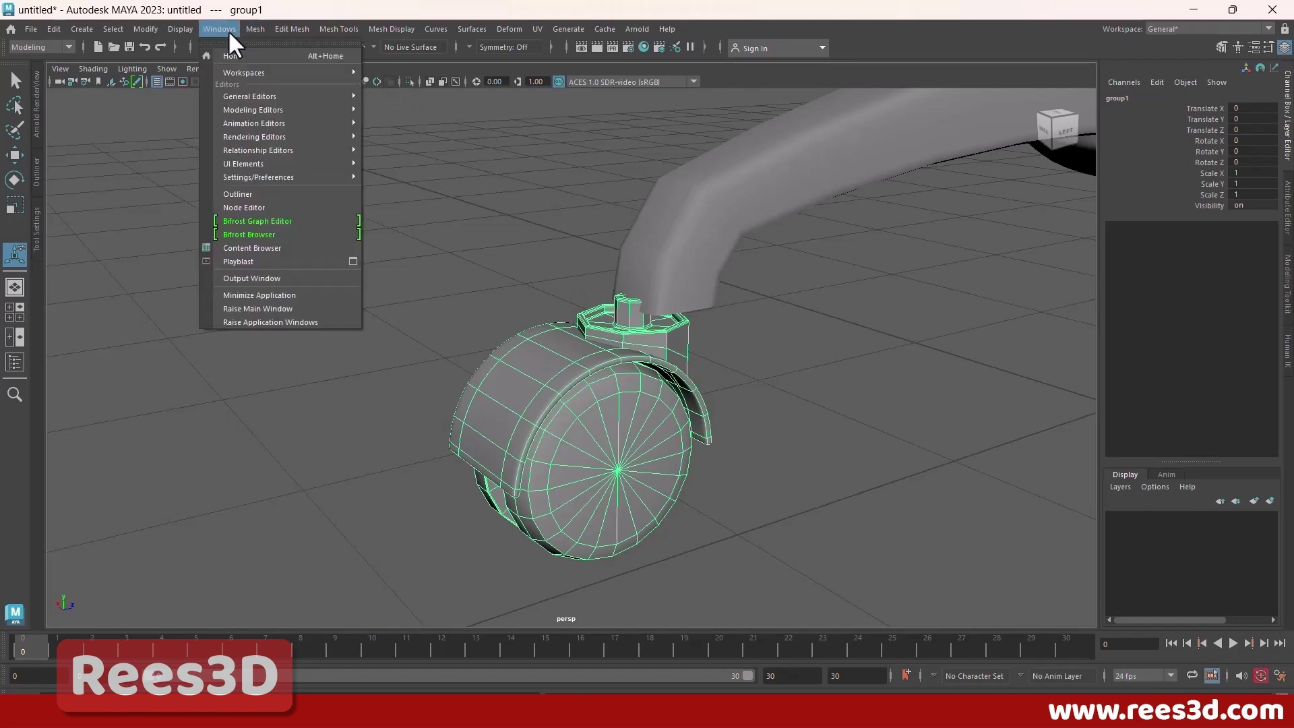
click(247, 193)
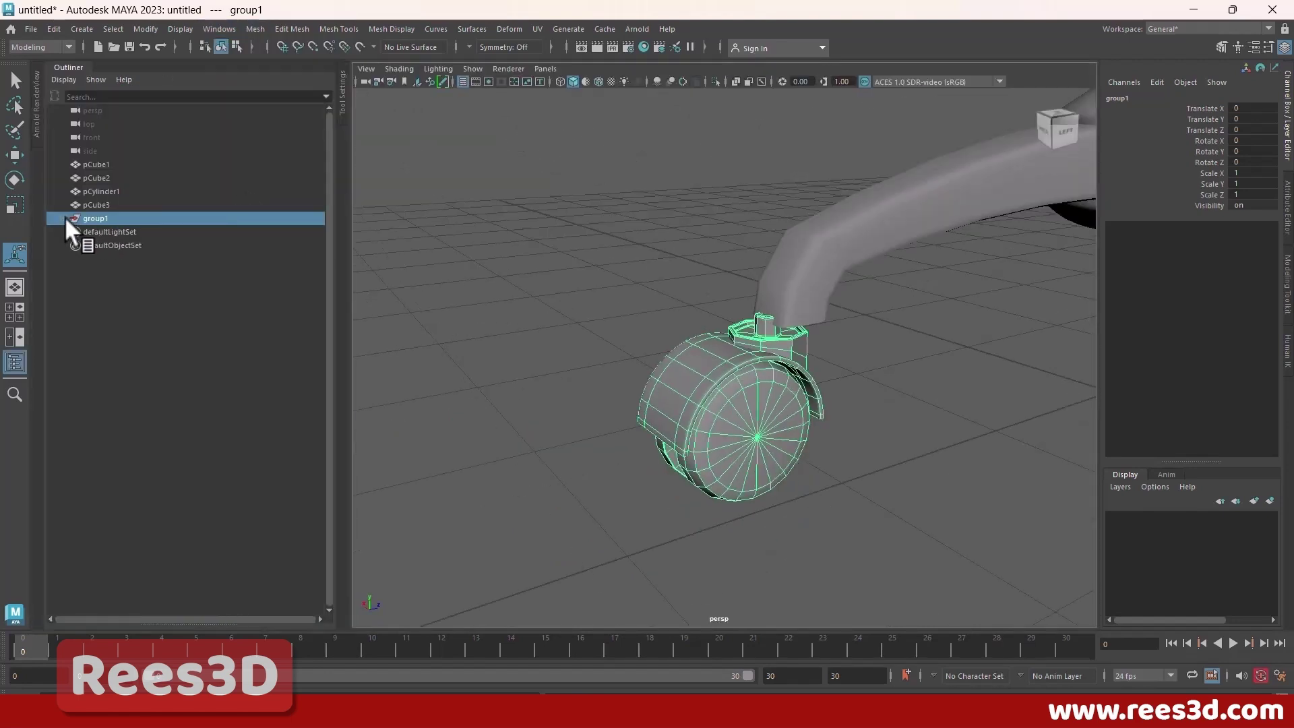
click(64, 218)
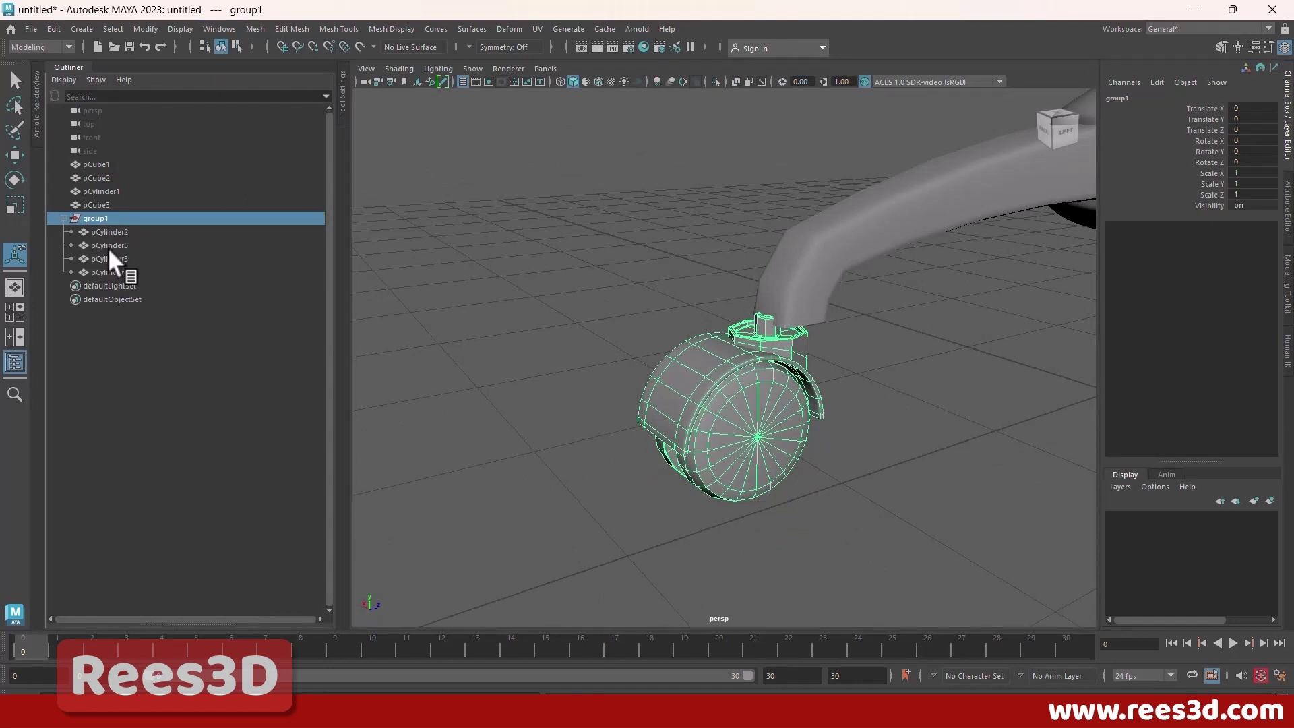
click(64, 218)
click(560, 366)
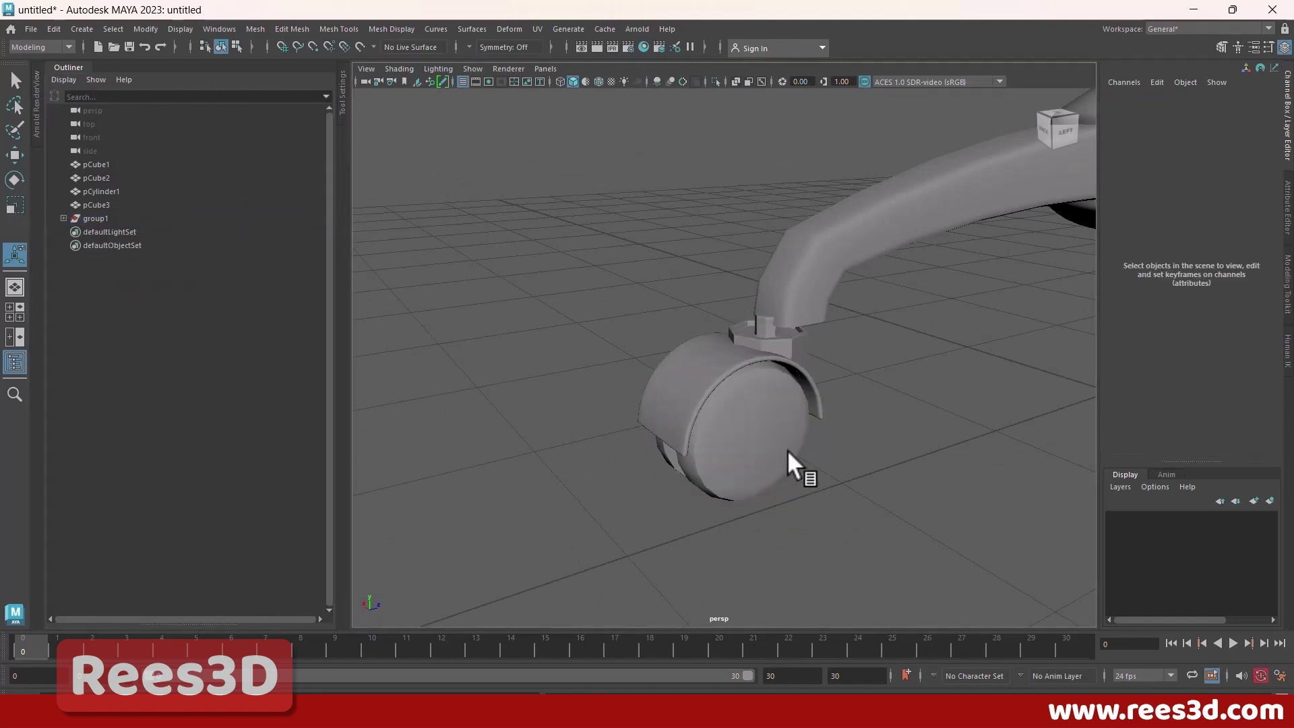
click(108, 217)
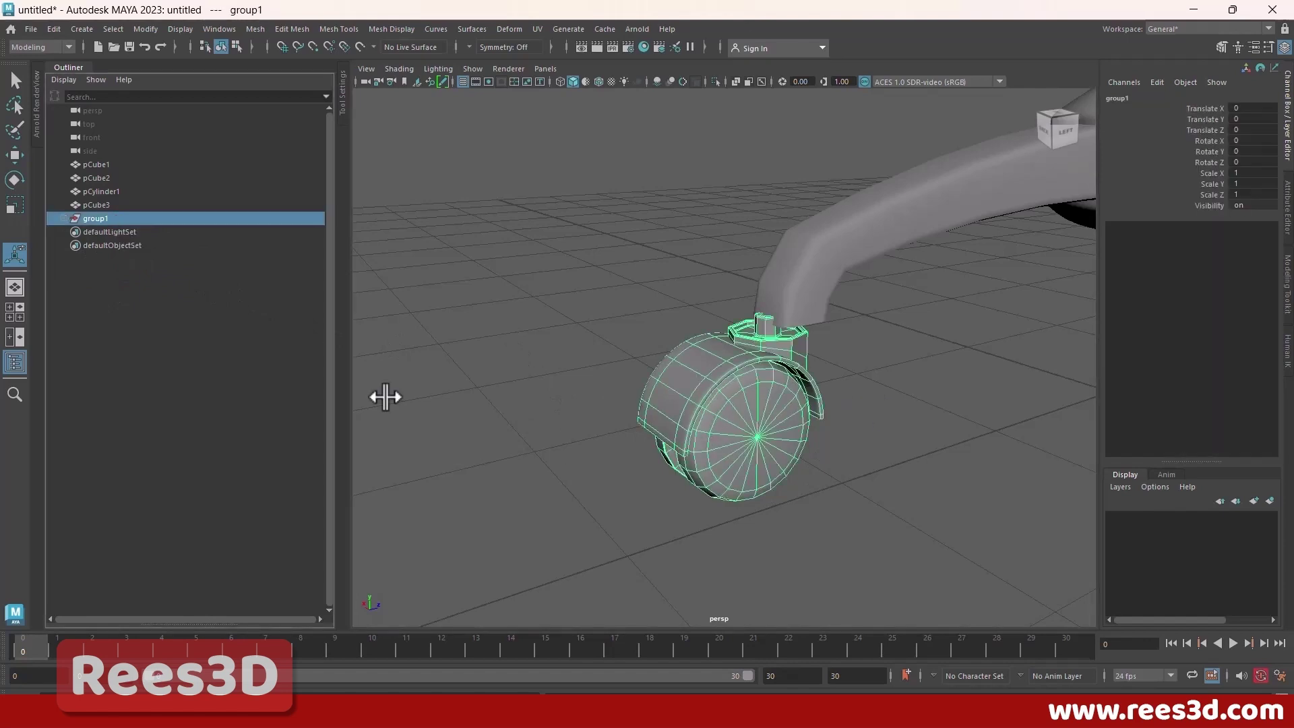
Step: Move the caster group 0.1 units along Z beneath the end of the base leg
click(19, 154)
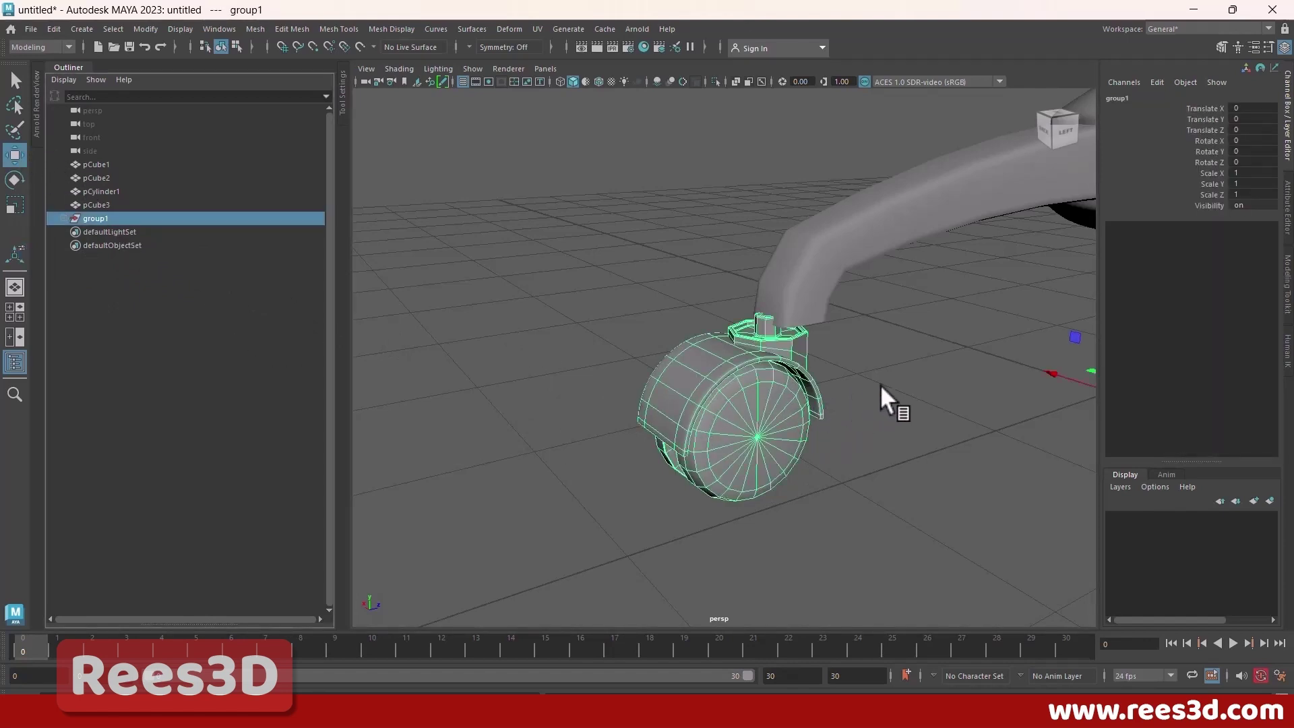
alt+middle_drag(879, 383, 815, 386)
alt+drag(814, 386, 680, 375)
drag(1055, 452, 1063, 449)
alt+drag(791, 442, 1029, 436)
alt+right_drag(1029, 437, 740, 398)
Step: Add the base leg to the caster group in the Outliner and select the combined group
click(810, 288)
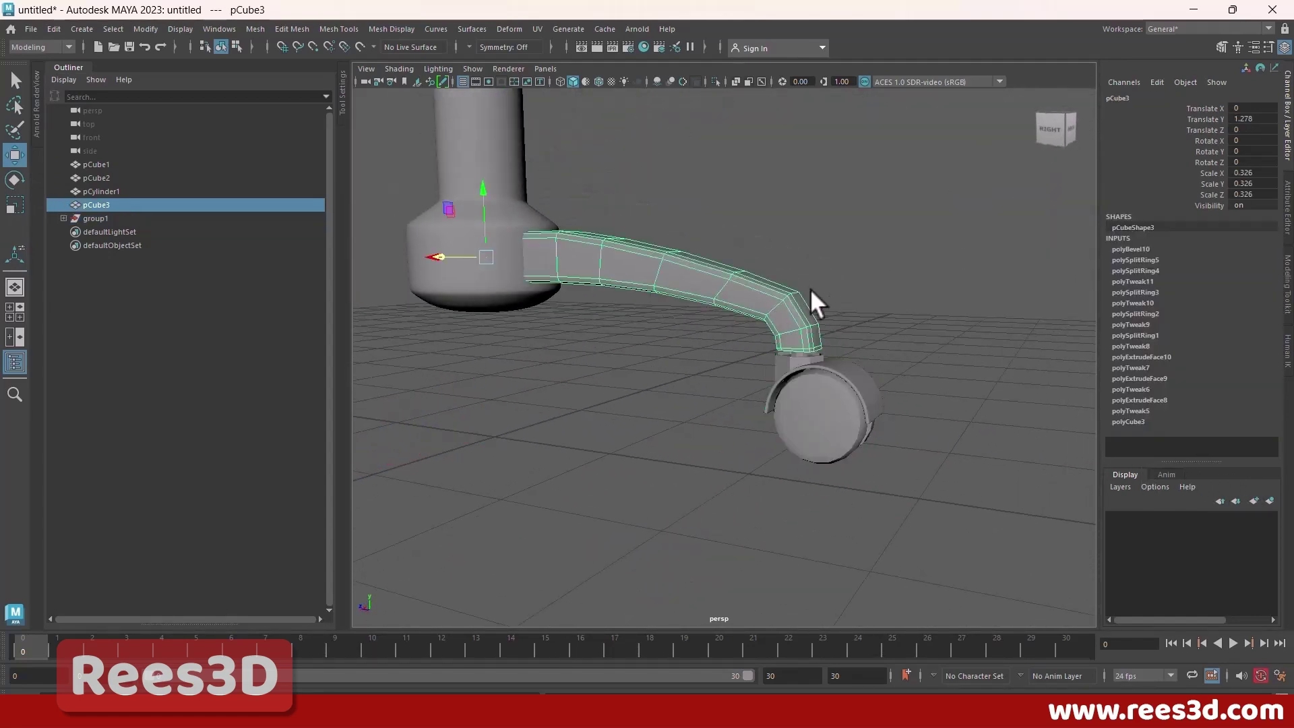
drag(86, 204, 91, 220)
click(90, 203)
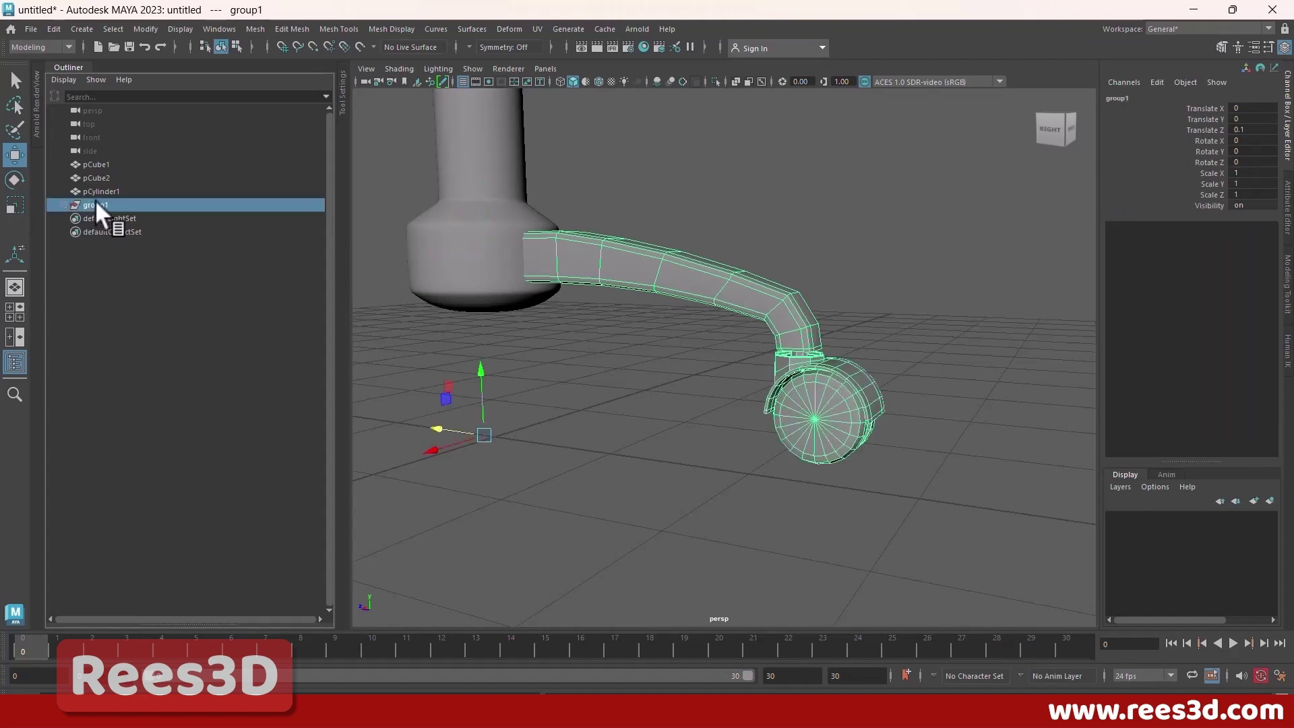
Step: Snap the leg group's pivot along Z to the grid origin below the chair's central column
mouse_move(549, 436)
alt+mouse_down()
mouse_move(598, 496)
mouse_move(690, 422)
mouse_move(549, 441)
alt+mouse_up()
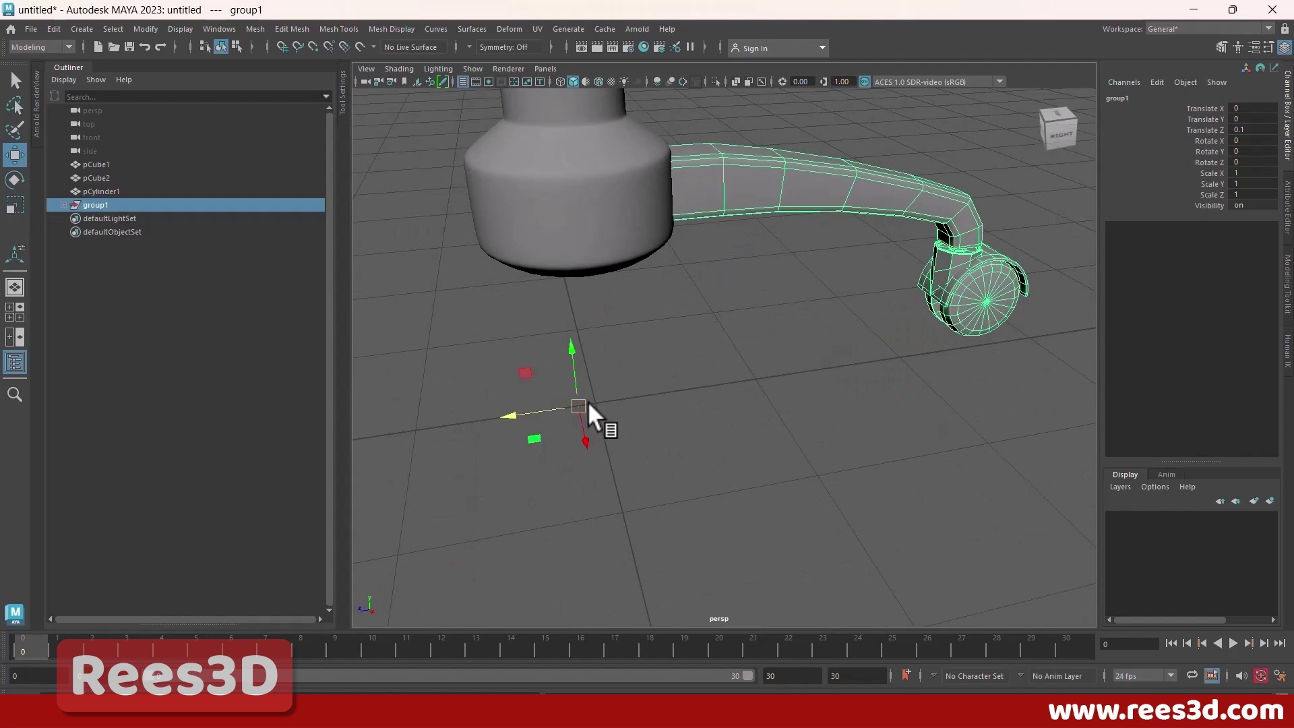
alt+drag(596, 400, 624, 406)
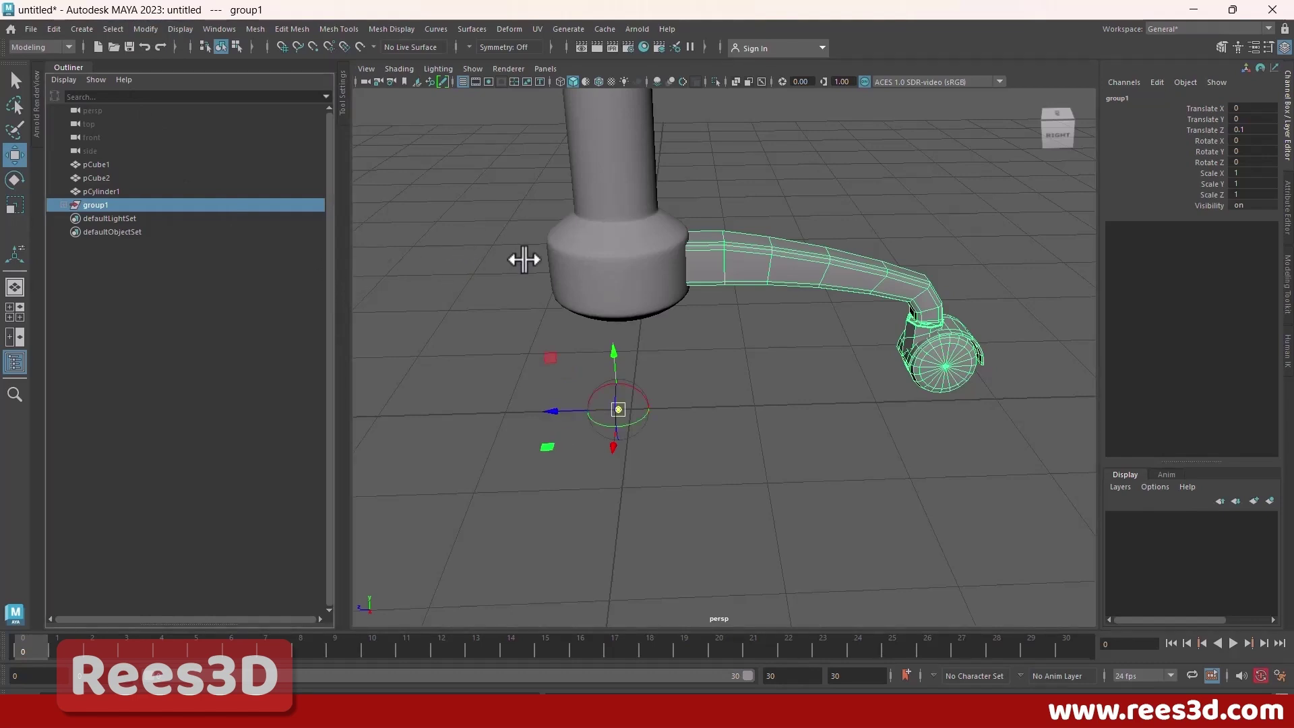
click(283, 47)
drag(548, 410, 623, 411)
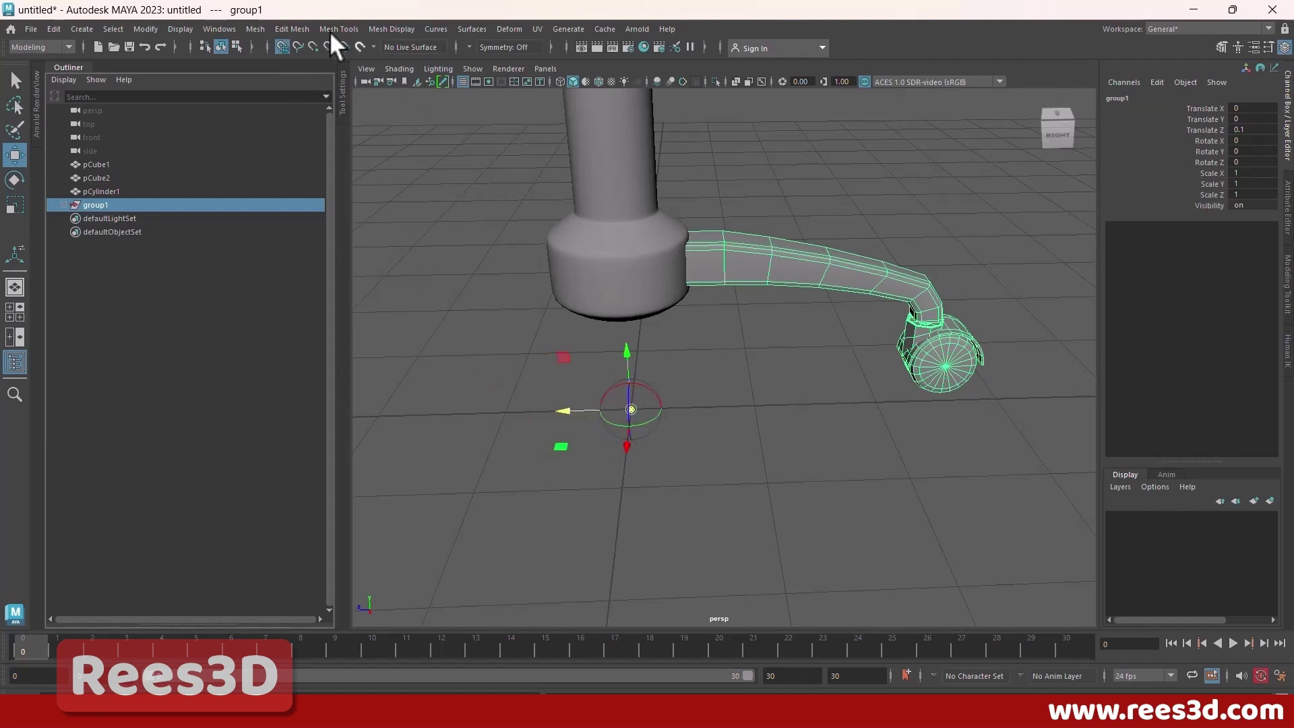
click(283, 49)
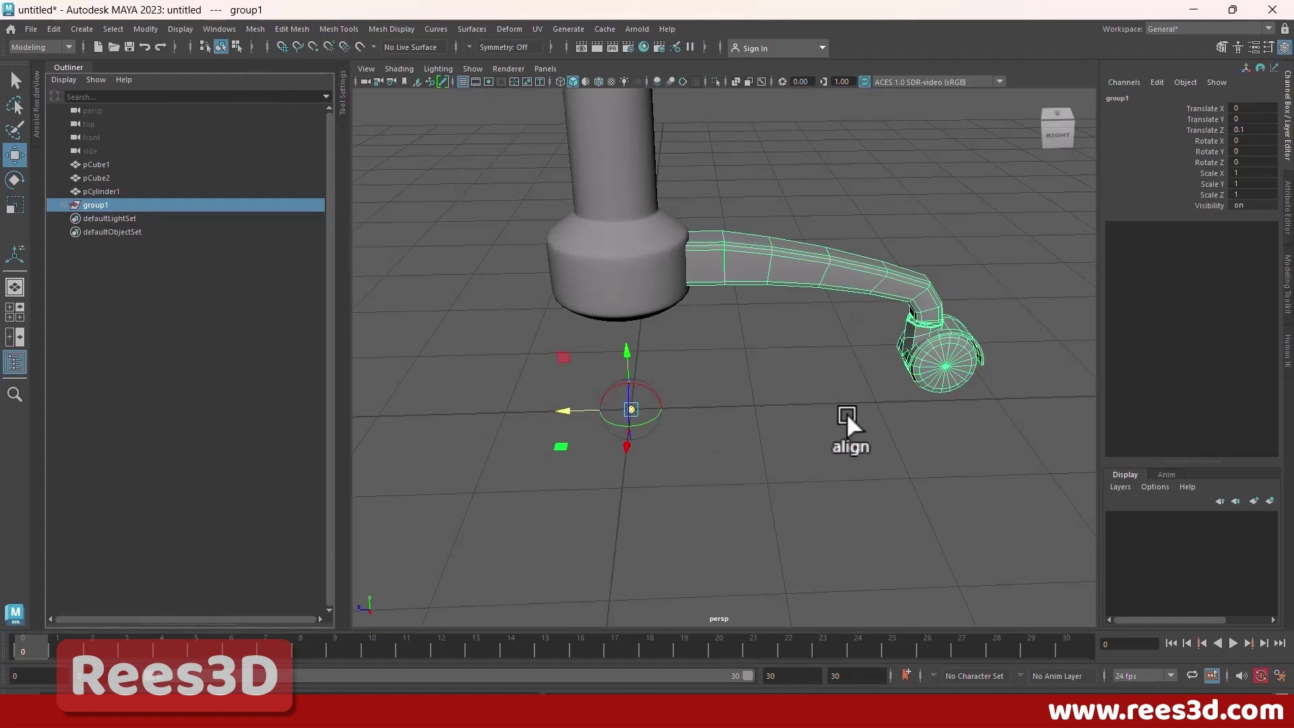
Step: Open the Duplicate Special options for the leg group and reset them to their defaults
scroll(769, 404, down, 5)
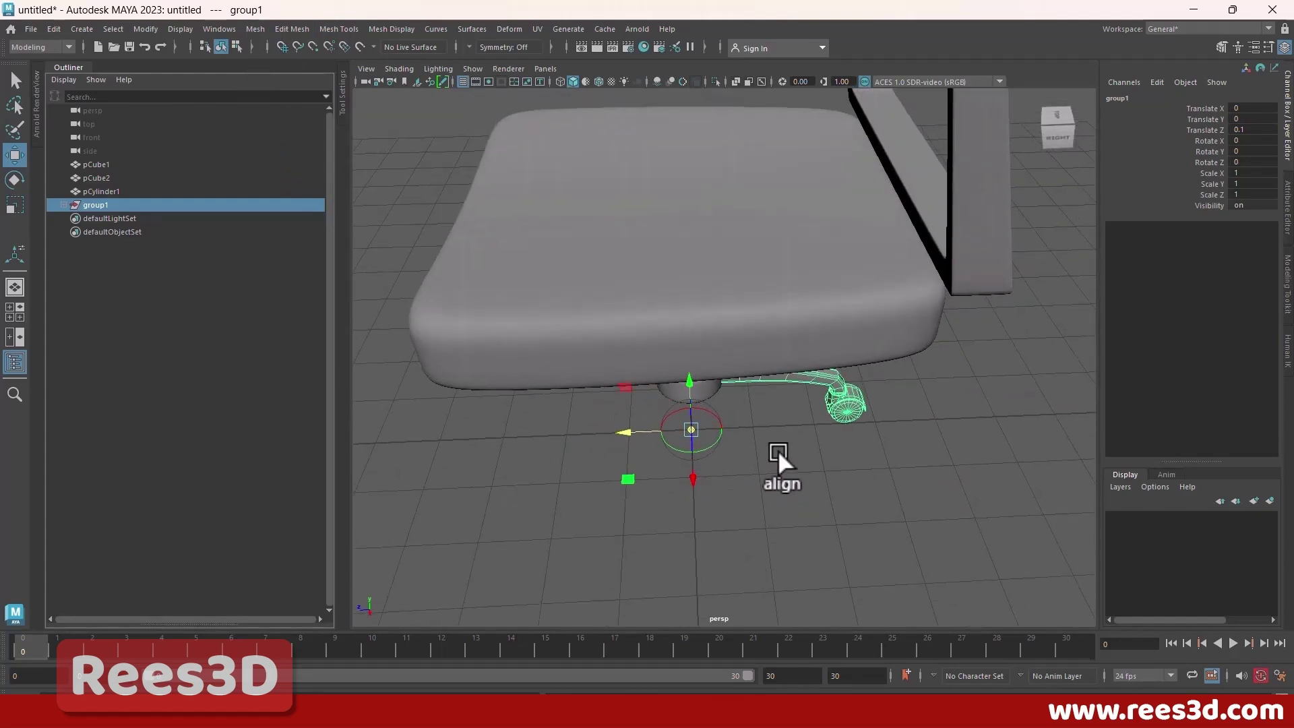
alt+drag(779, 458, 737, 425)
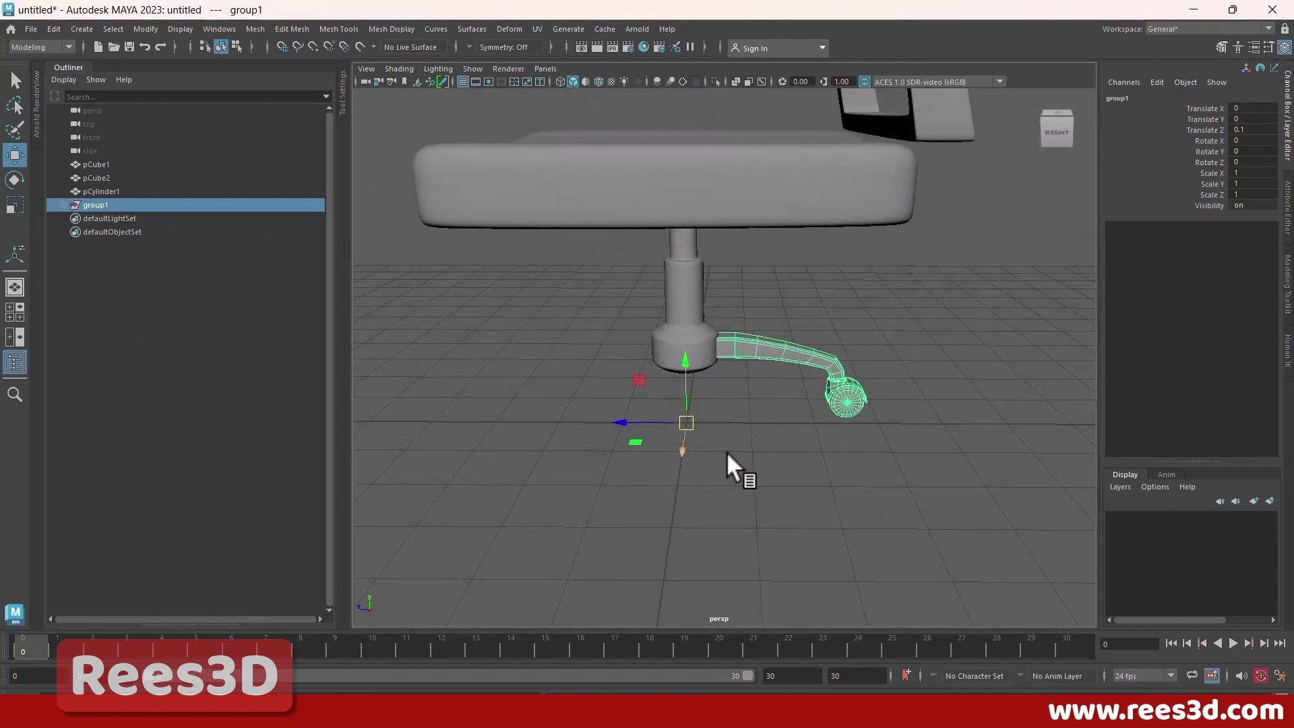
alt+drag(726, 452, 960, 422)
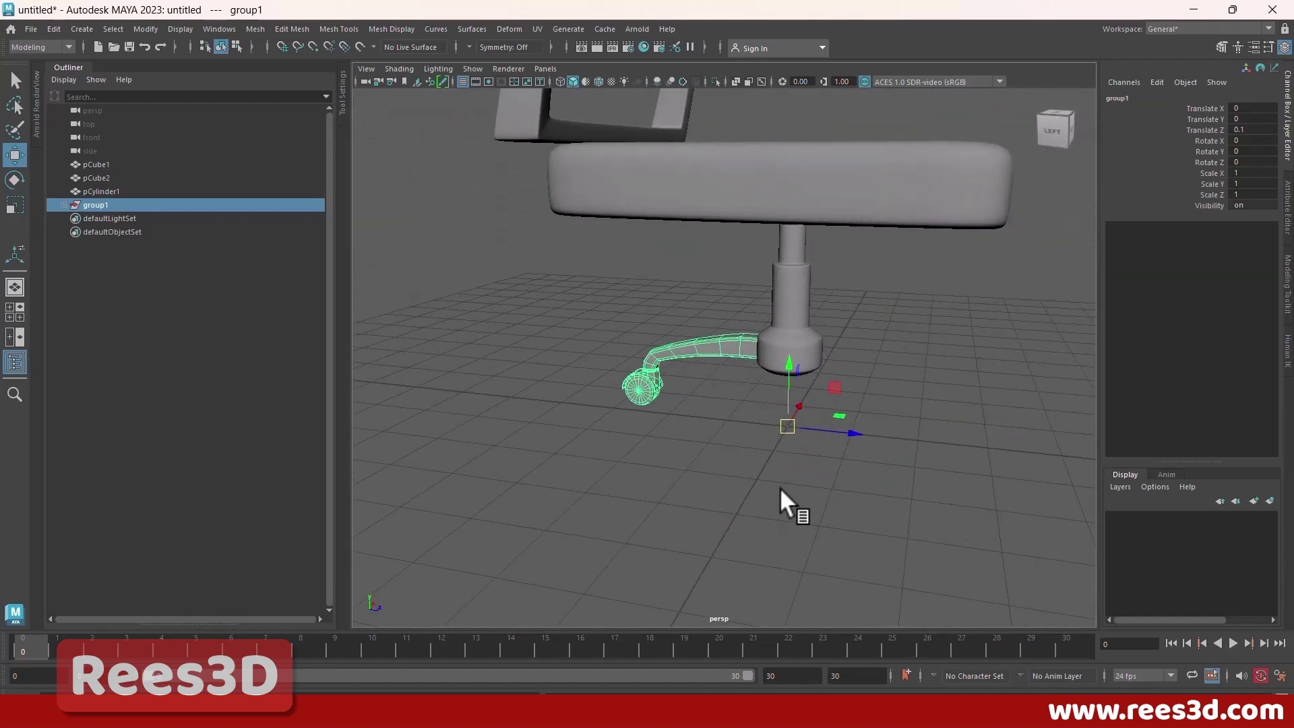
click(52, 29)
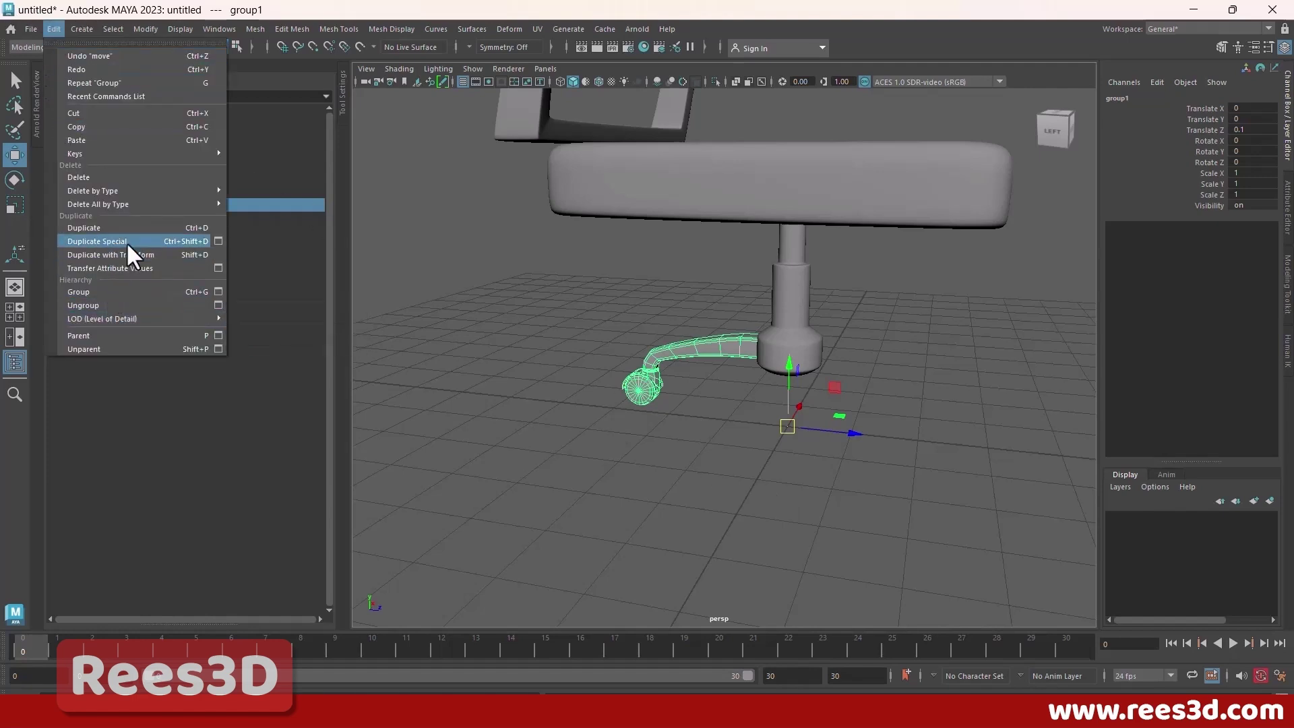
click(218, 240)
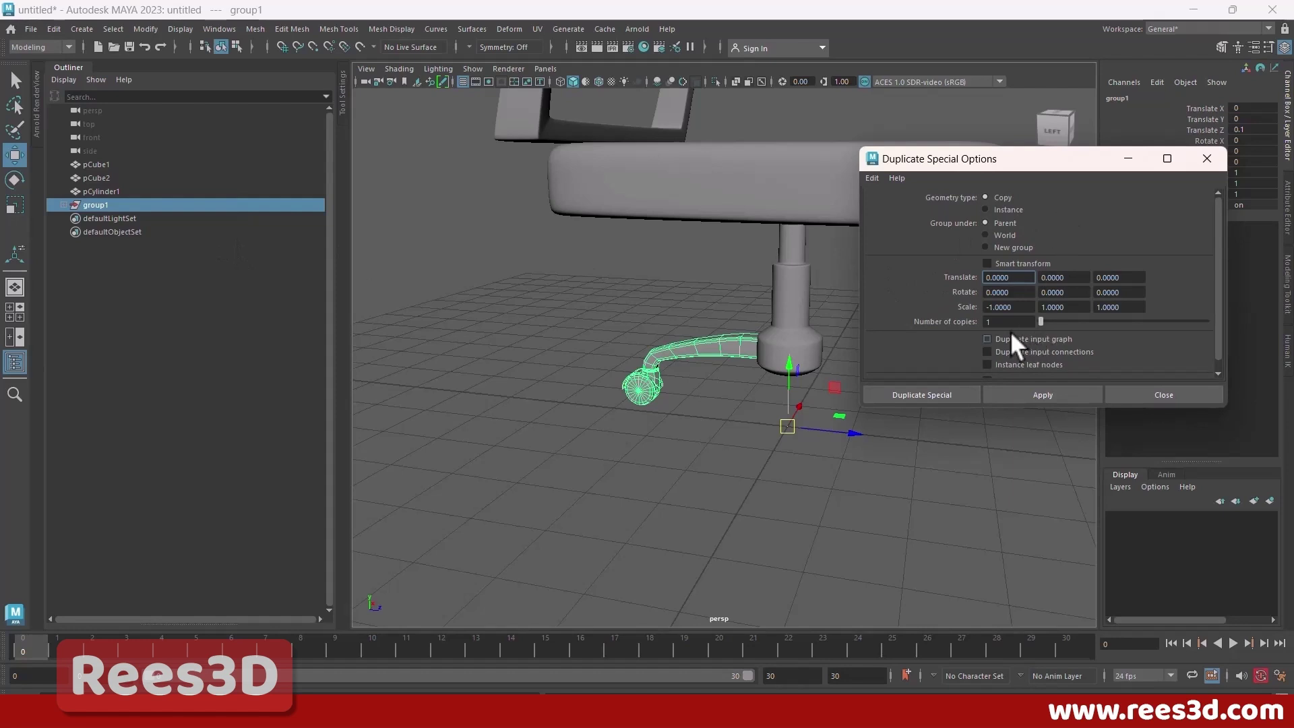
click(873, 178)
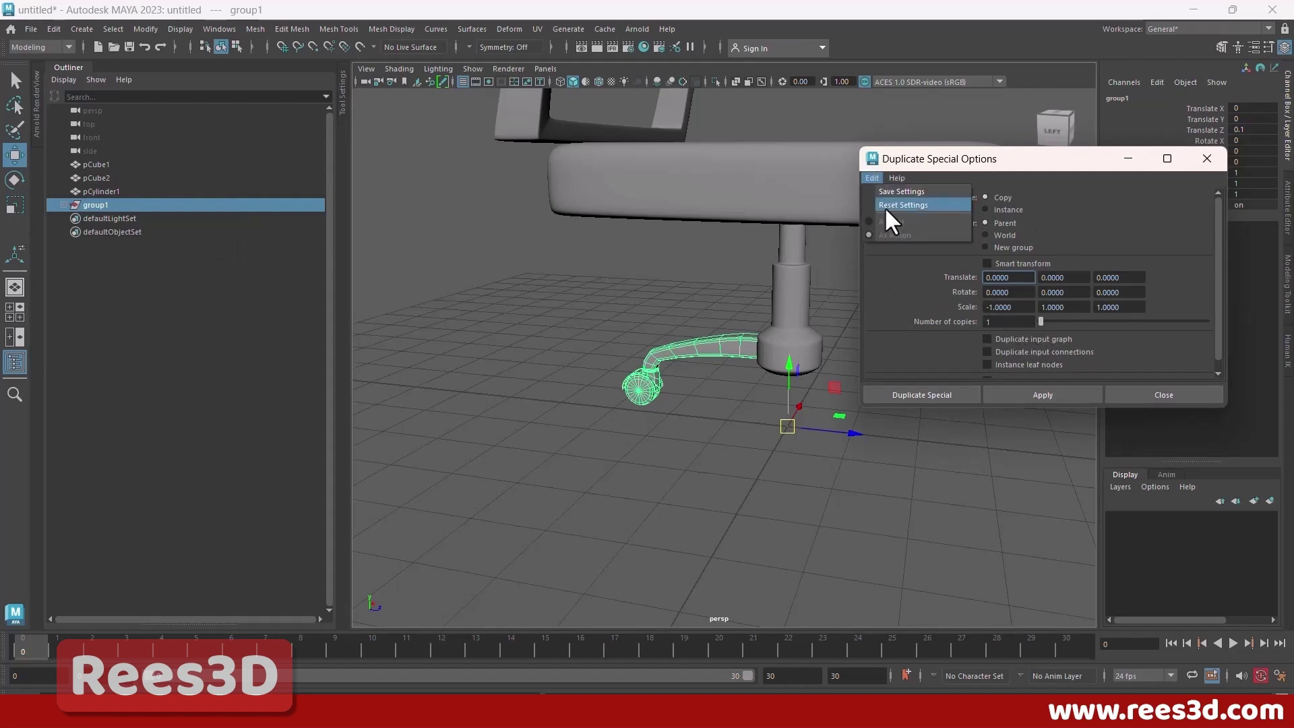
click(903, 205)
drag(1005, 164, 1046, 289)
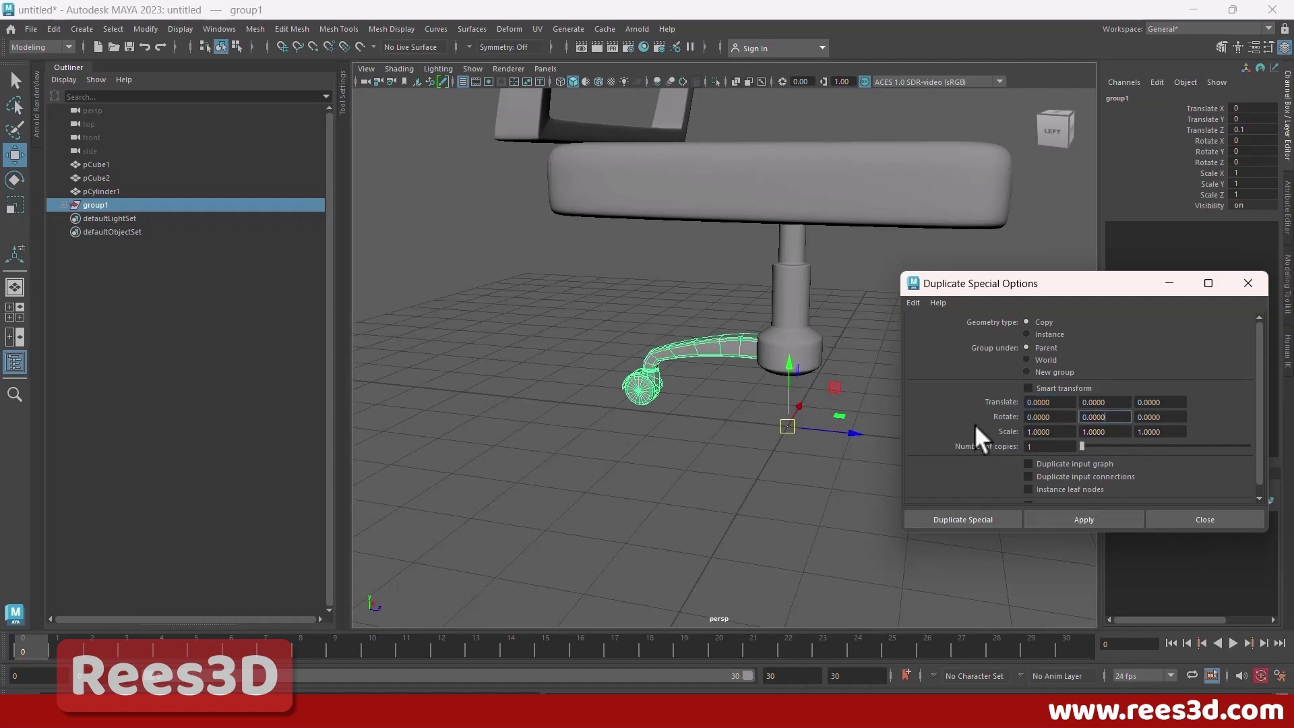
Step: Try duplicating the leg group with a Y rotation of 50 degrees and 4 copies
click(1115, 418)
drag(1115, 418, 1049, 418)
text(50)
click(1038, 449)
text(4)
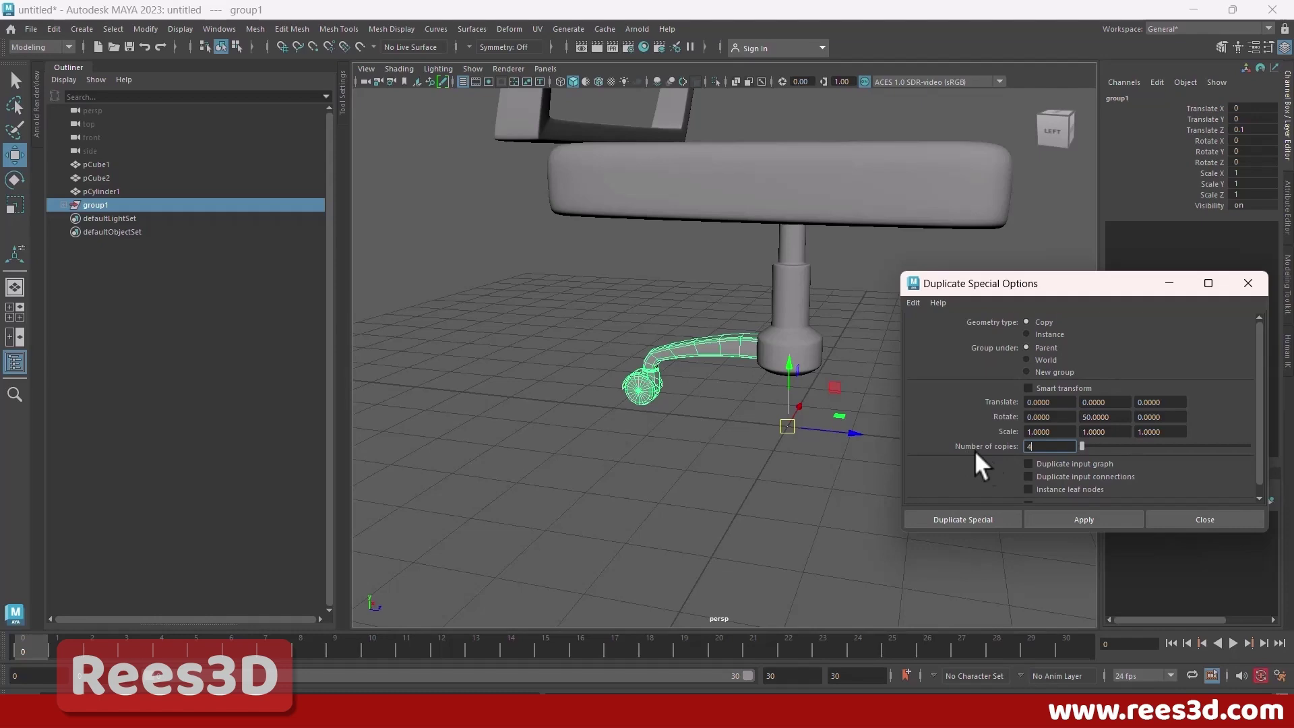
click(1043, 519)
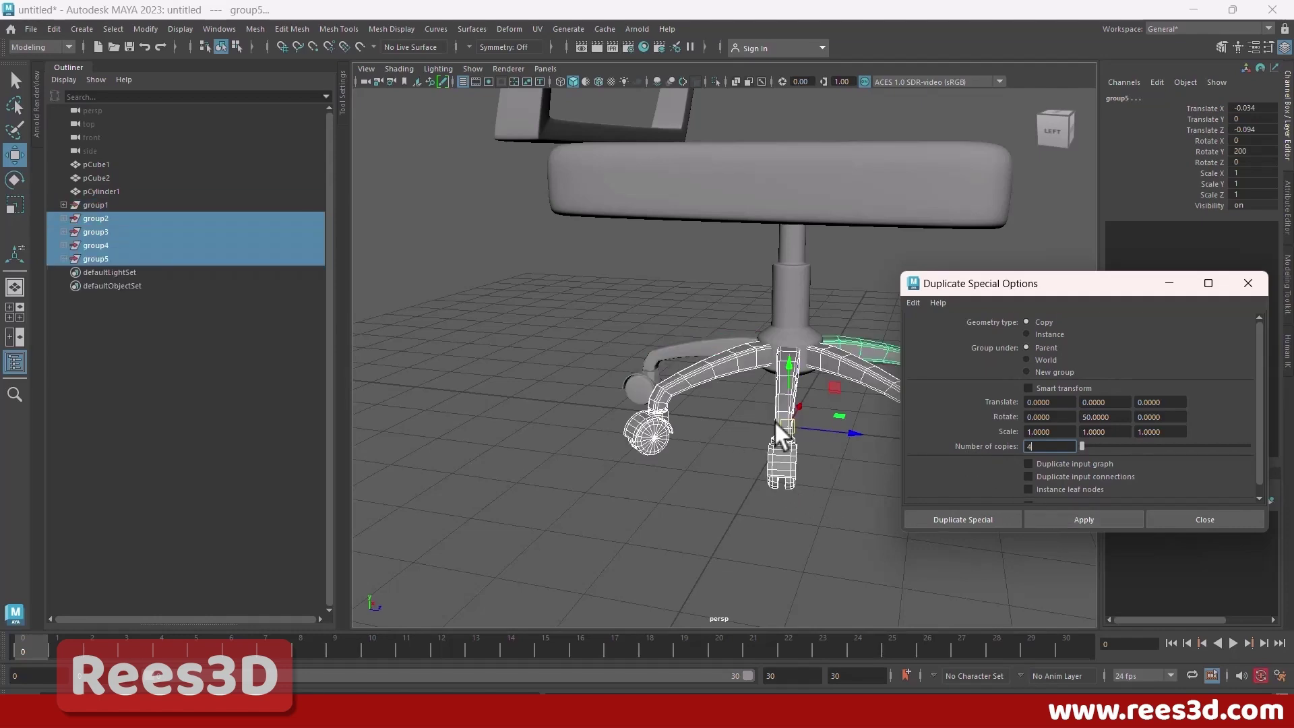
Step: Check the spacing of the duplicated legs around the column and undo the duplication
alt+middle_drag(775, 420, 583, 439)
scroll(583, 445, up, 2)
alt+drag(582, 458, 673, 461)
scroll(567, 483, down, 3)
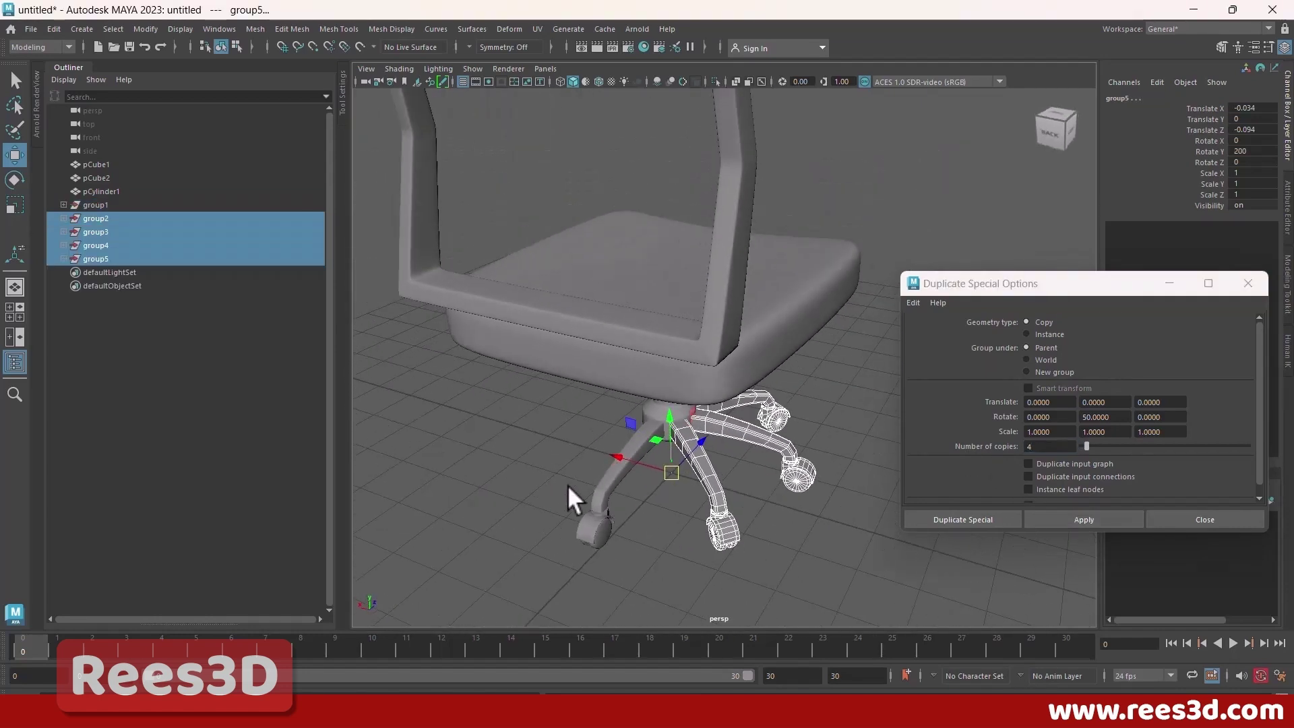
alt+drag(568, 484, 627, 496)
key(ctrl+z)
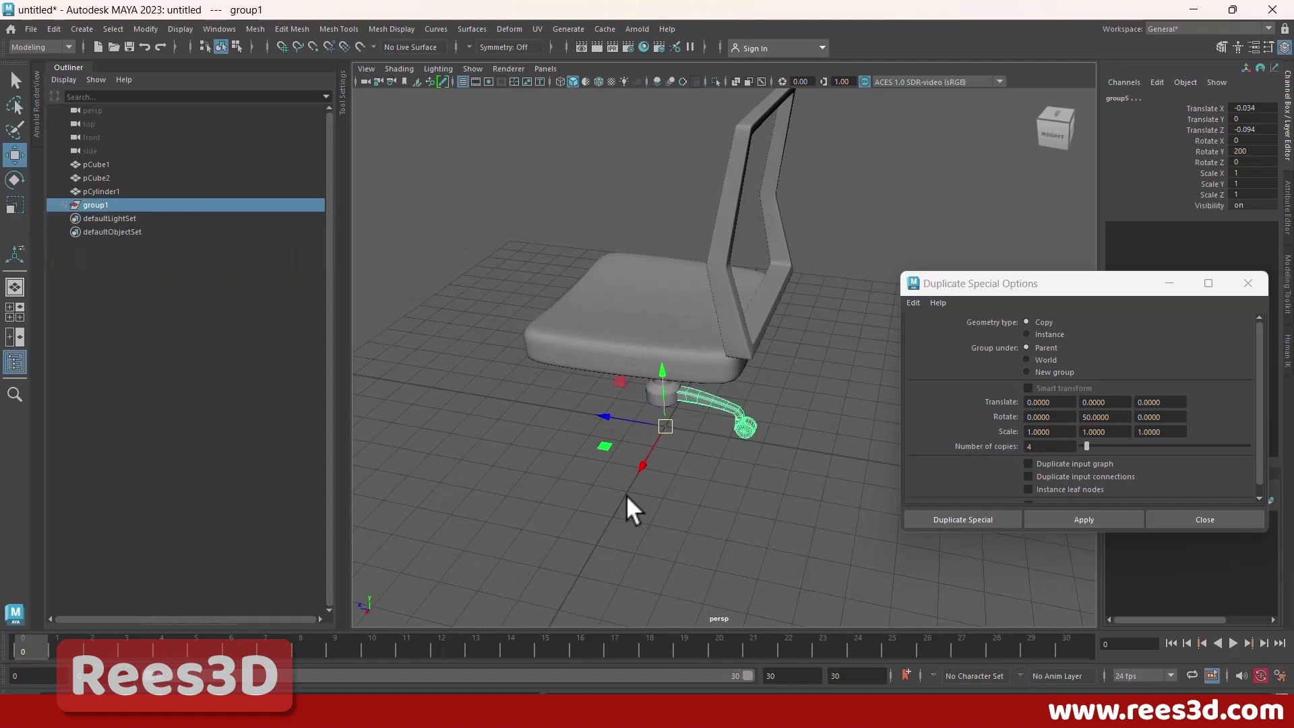
Step: Set the duplicate's Y rotation to 72 degrees, create the leg copies, deselect them and check the five-legged base
double_click(1104, 417)
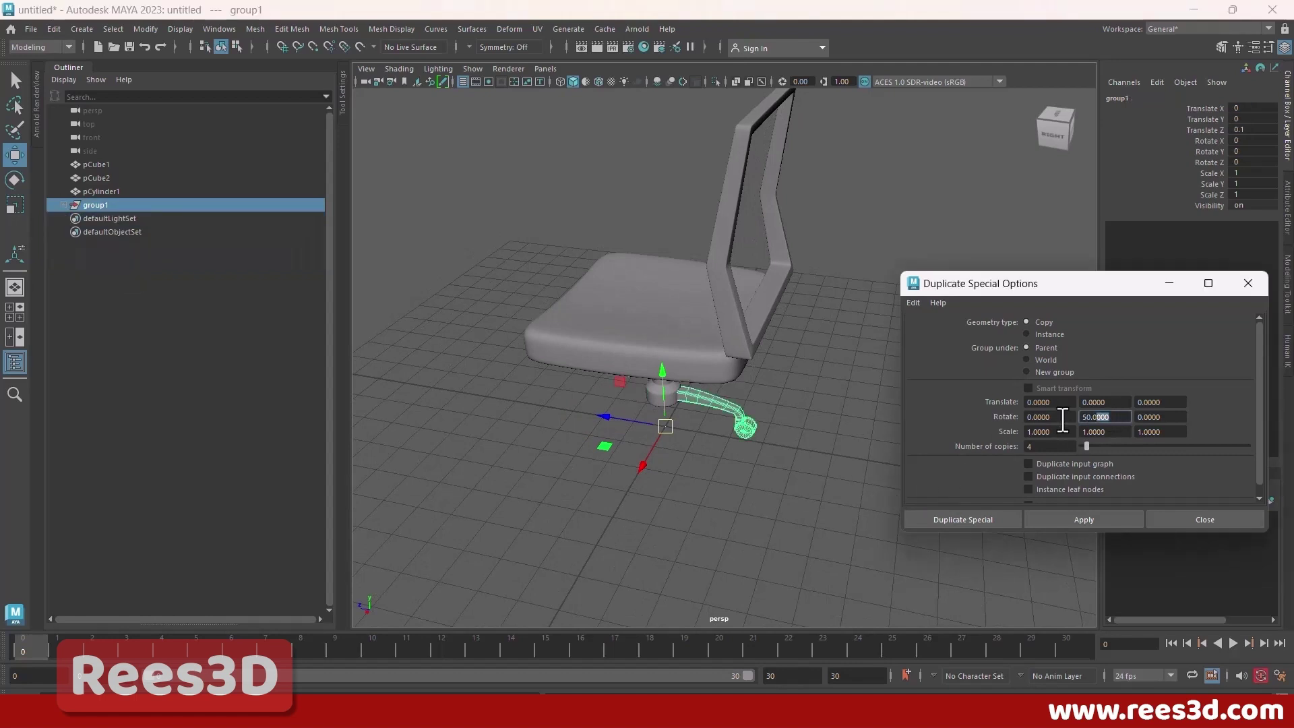
text(72)
click(1098, 513)
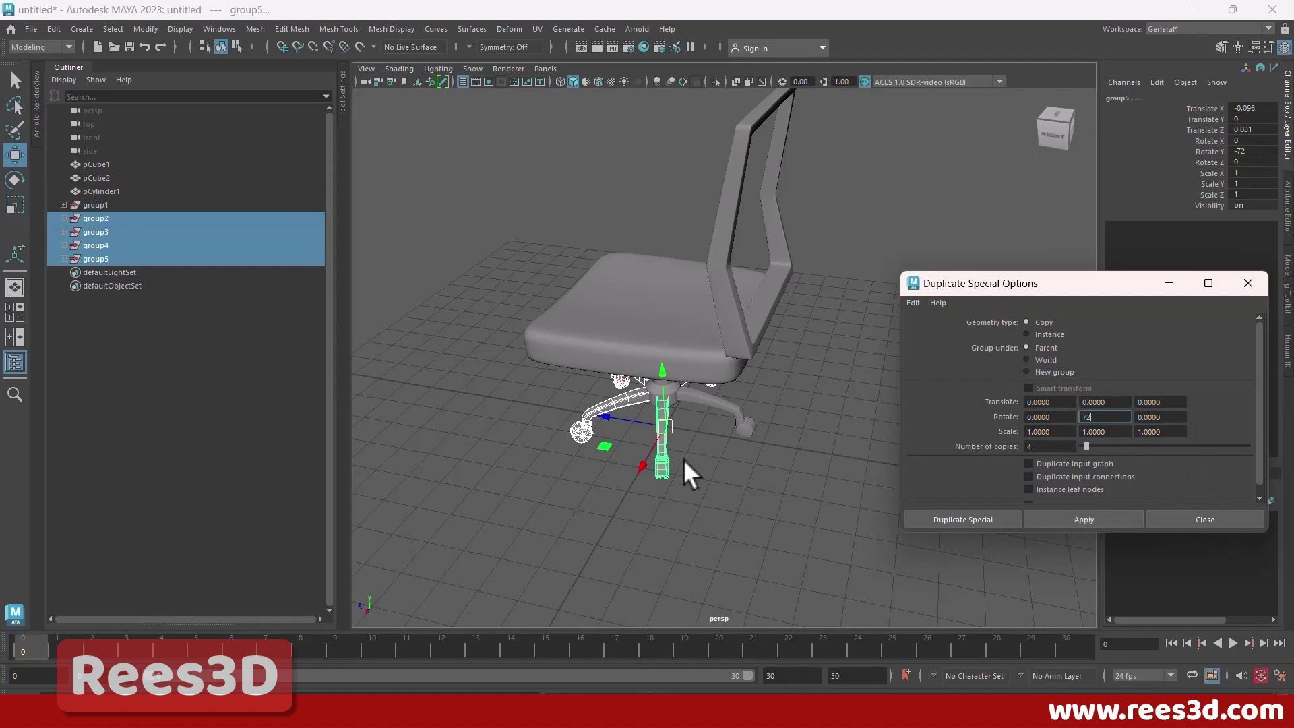
alt+drag(684, 459, 800, 426)
alt+right_drag(742, 438, 833, 474)
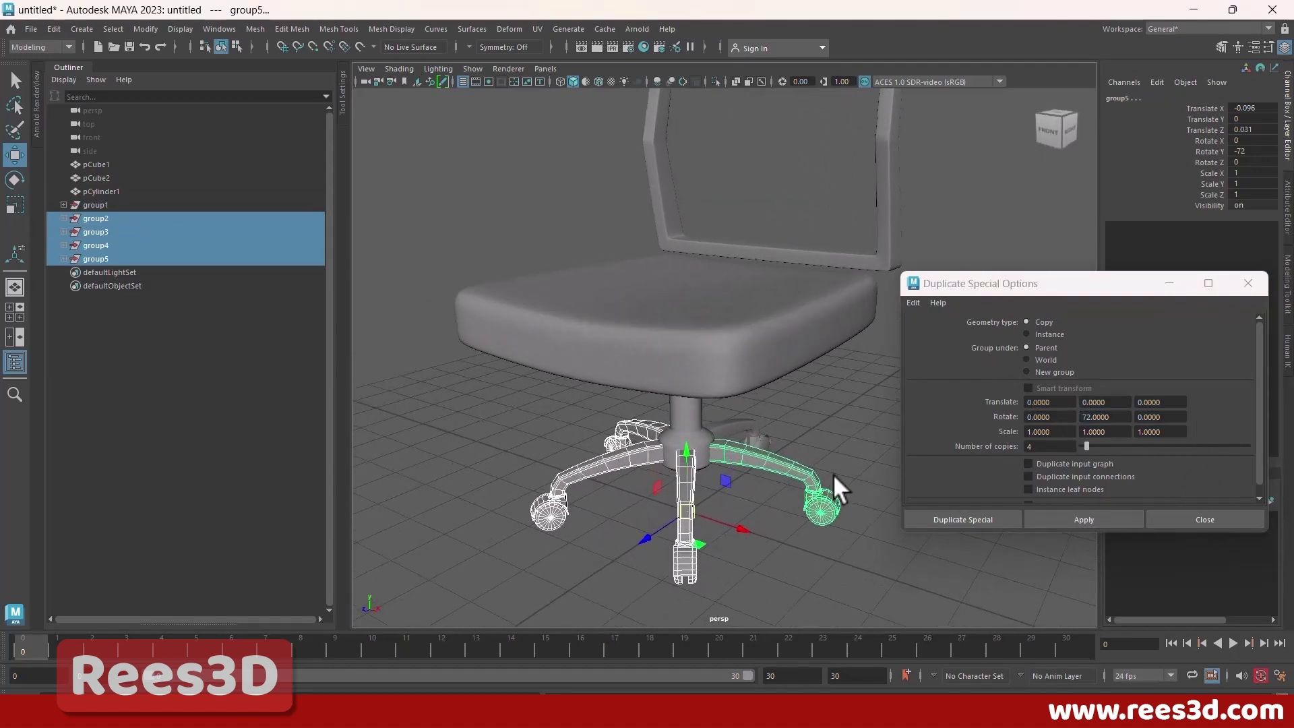
alt+drag(833, 474, 616, 443)
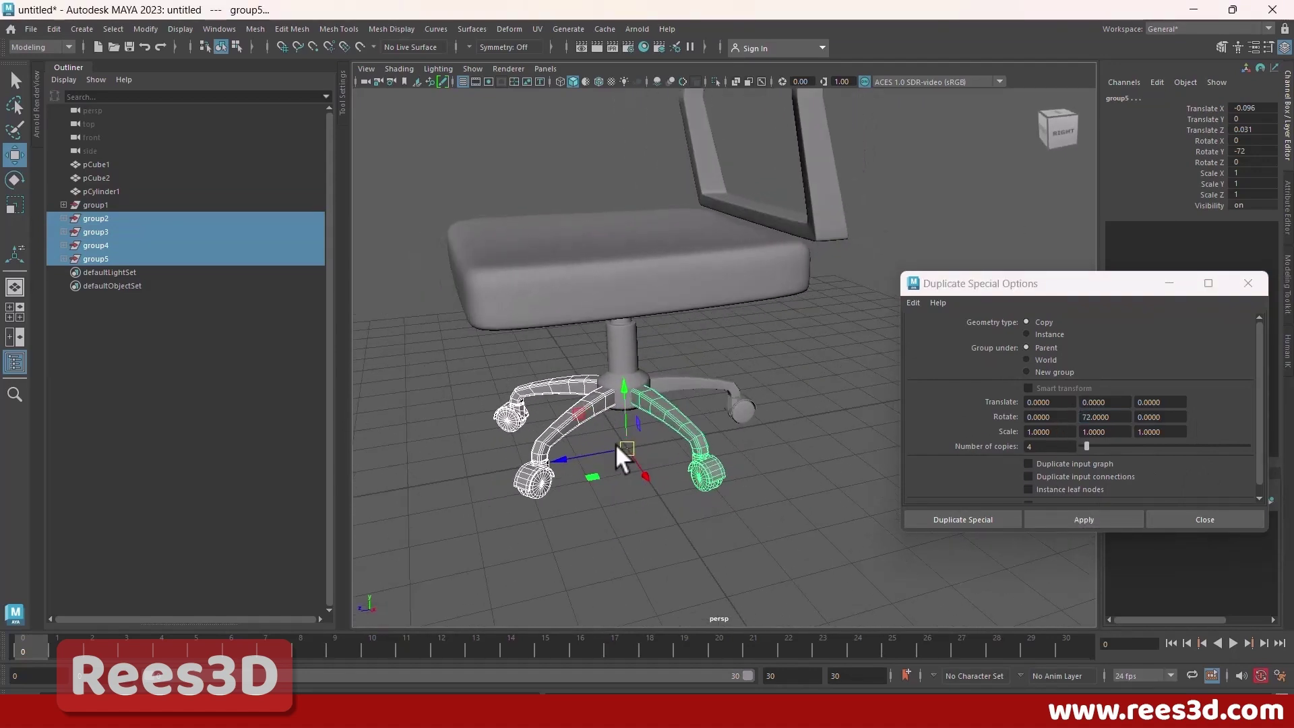
click(592, 516)
alt+drag(592, 517, 809, 364)
alt+middle_drag(809, 364, 809, 358)
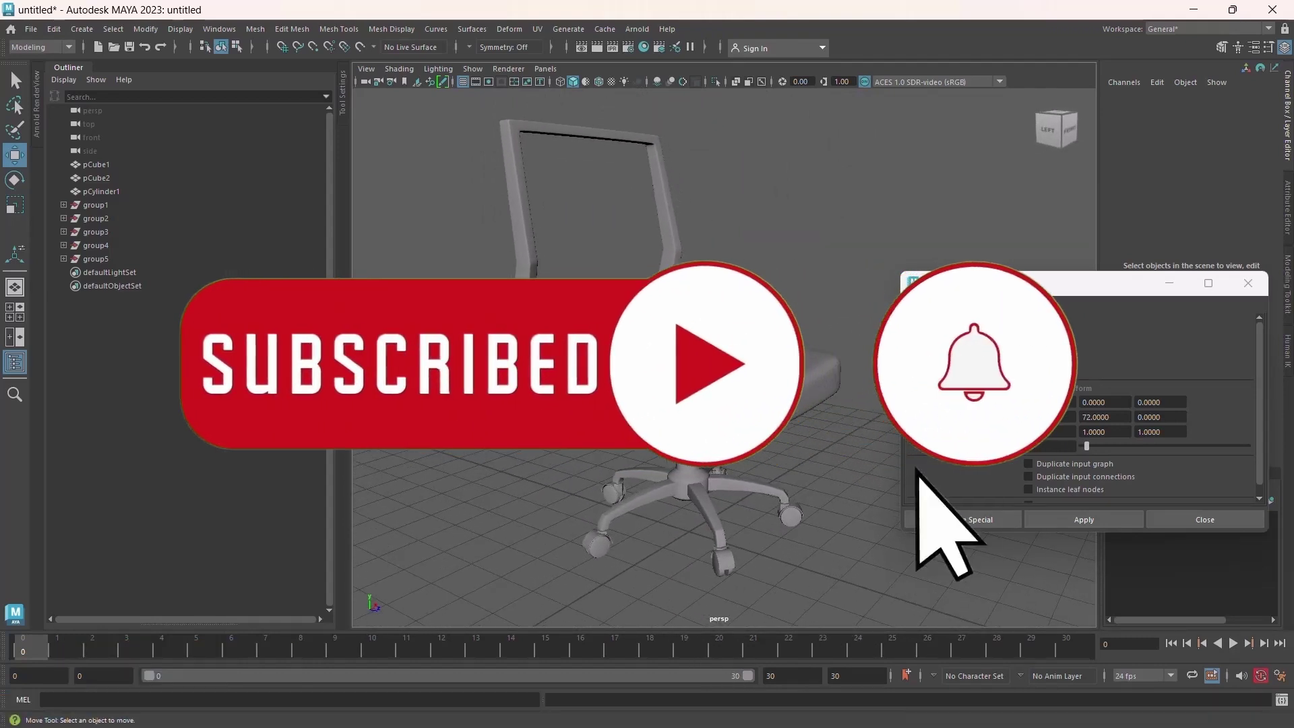